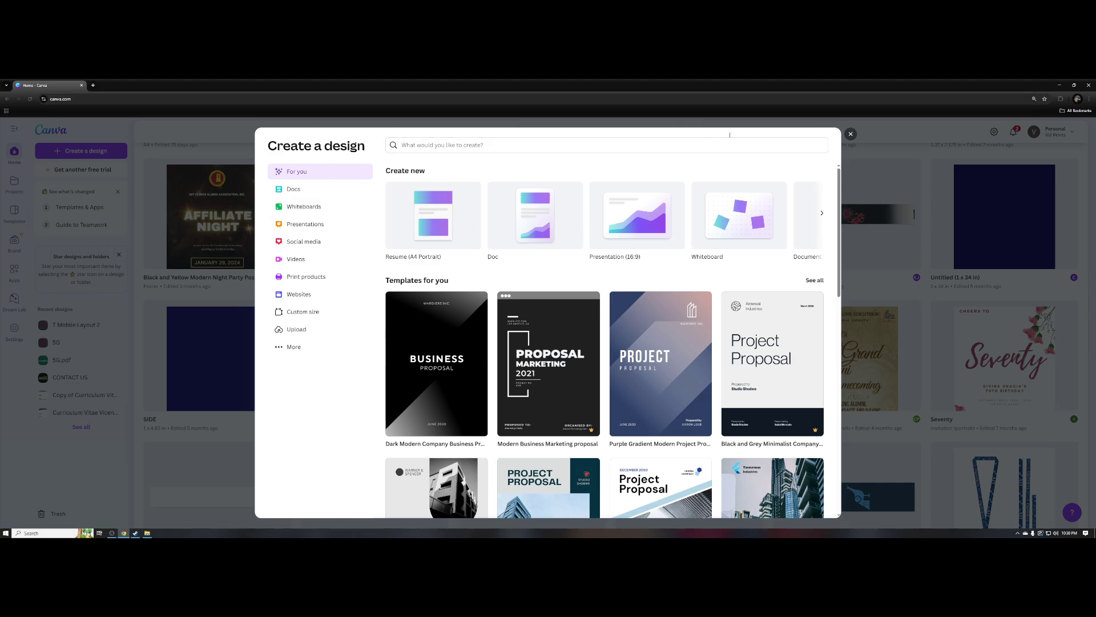
click(98, 101)
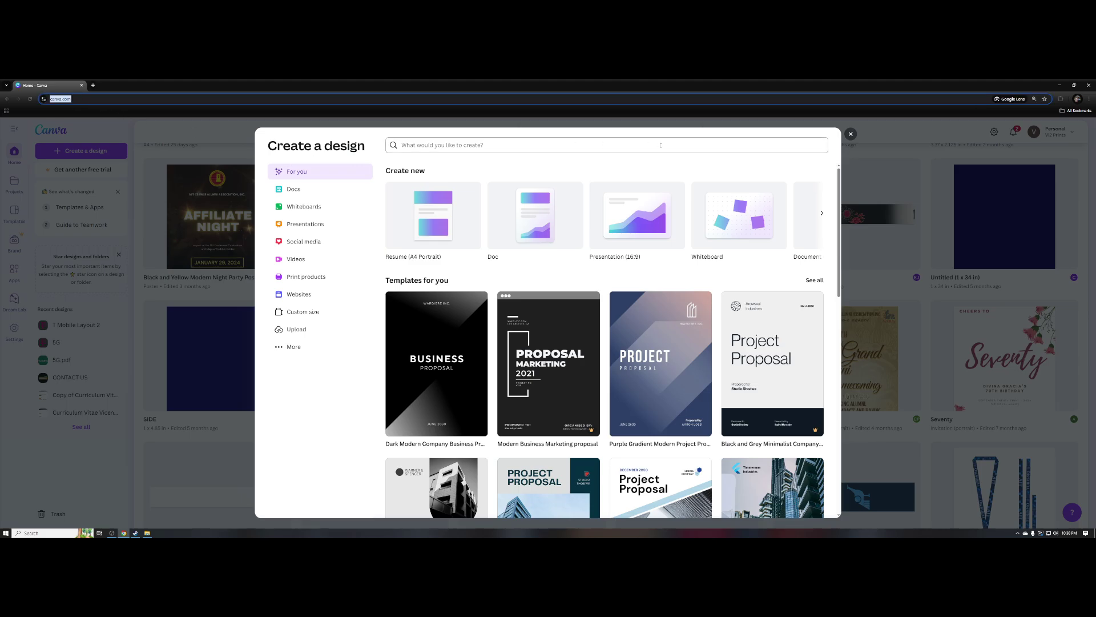
click(324, 147)
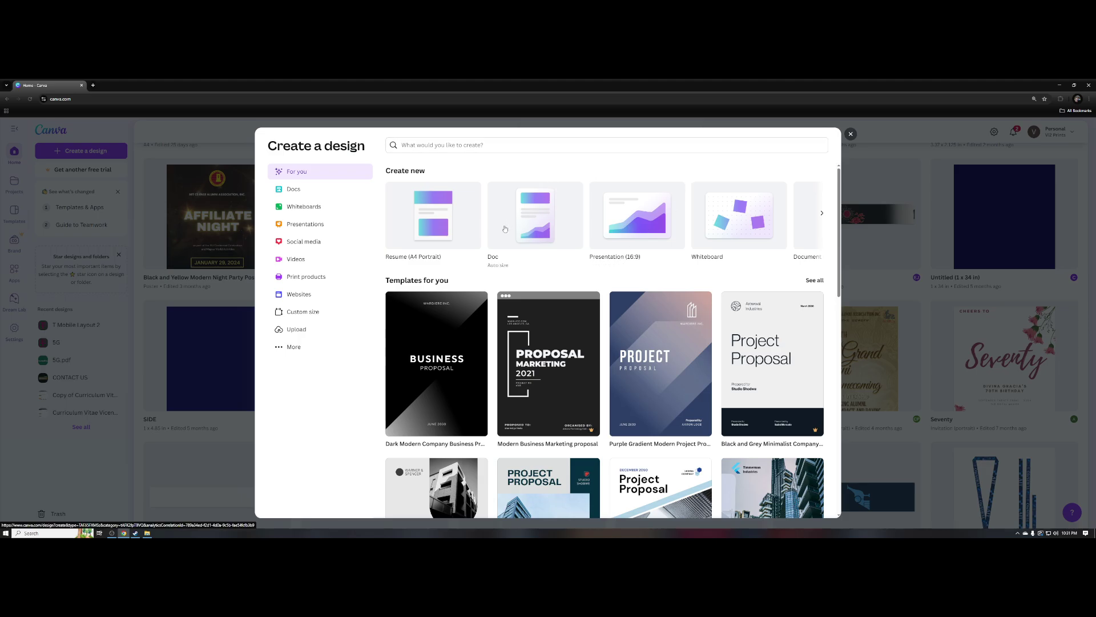
- Choose a custom size for the new design and start with its width
click(325, 313)
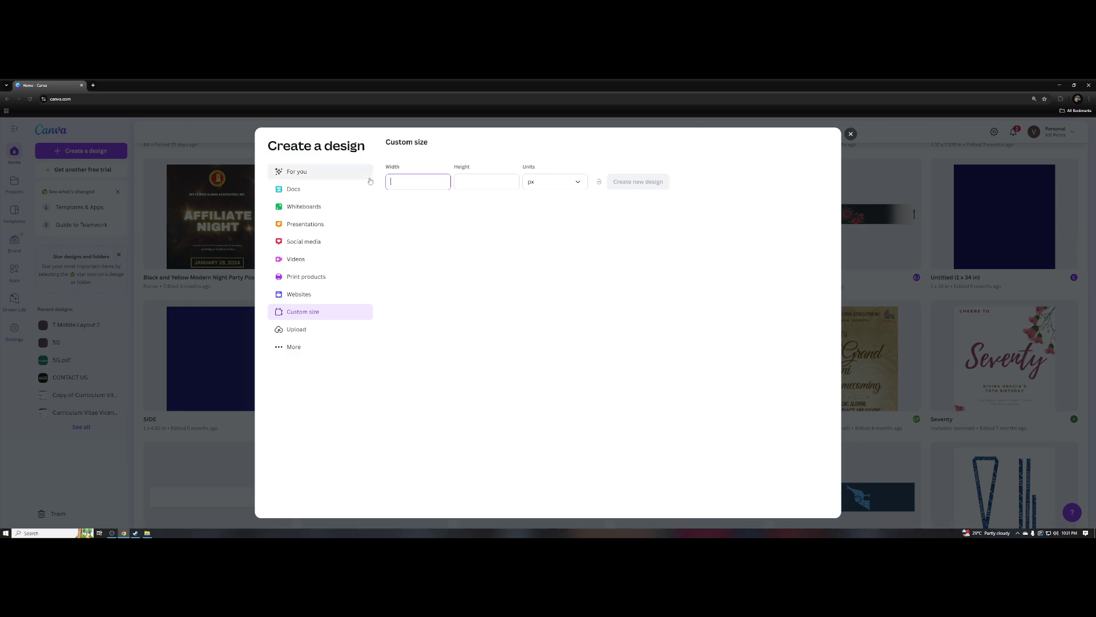
click(387, 181)
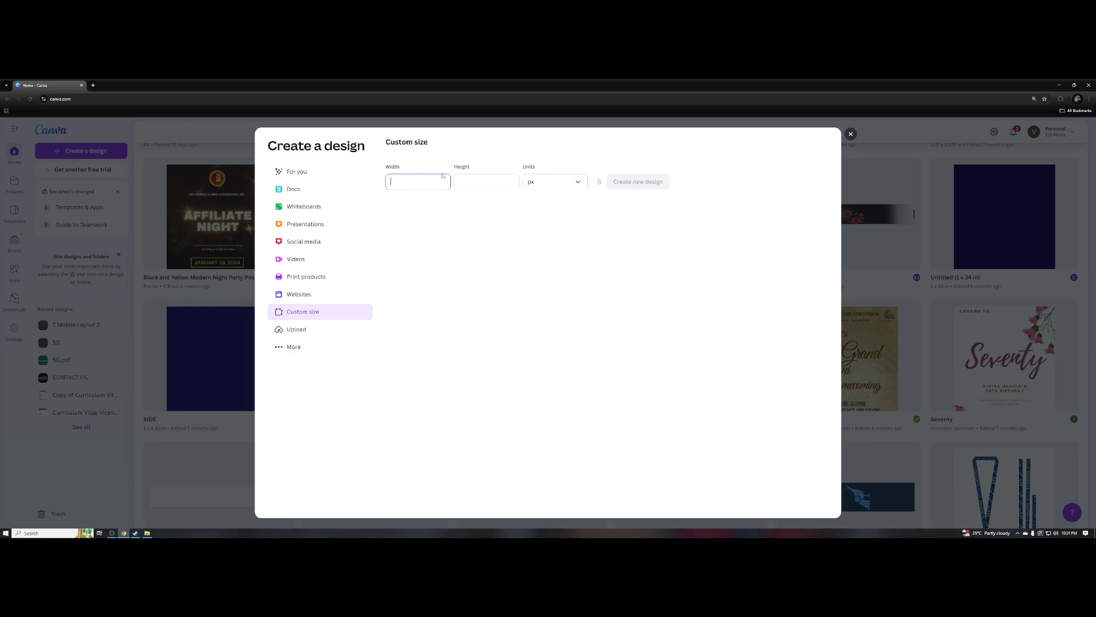
- Open Calculator and move its window clear of the custom width and height fields
key(super)
text(cal)
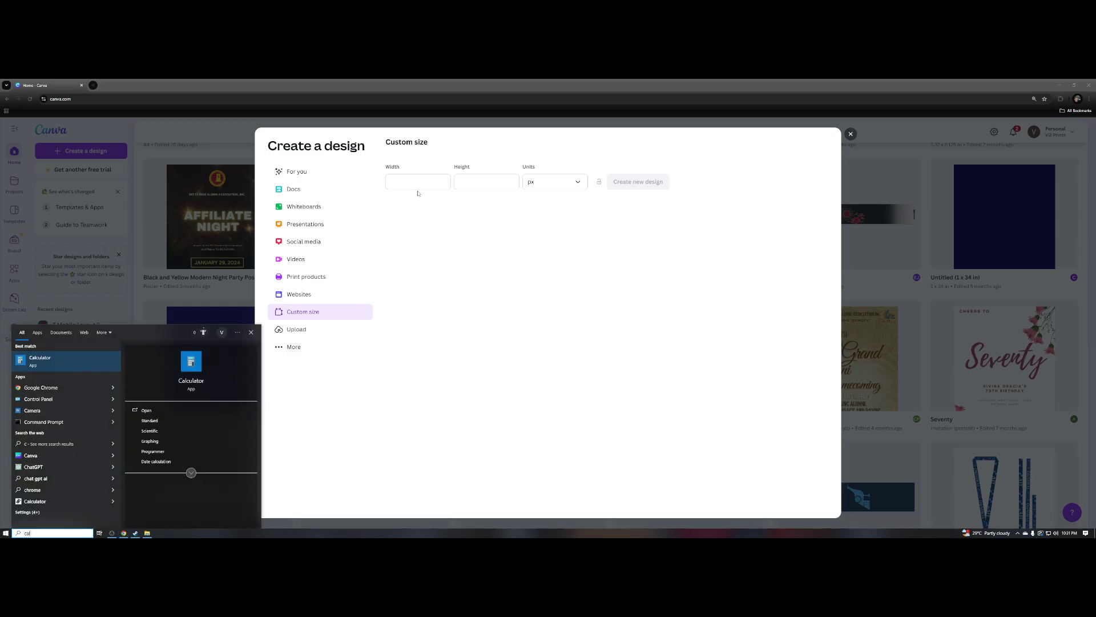
key(Return)
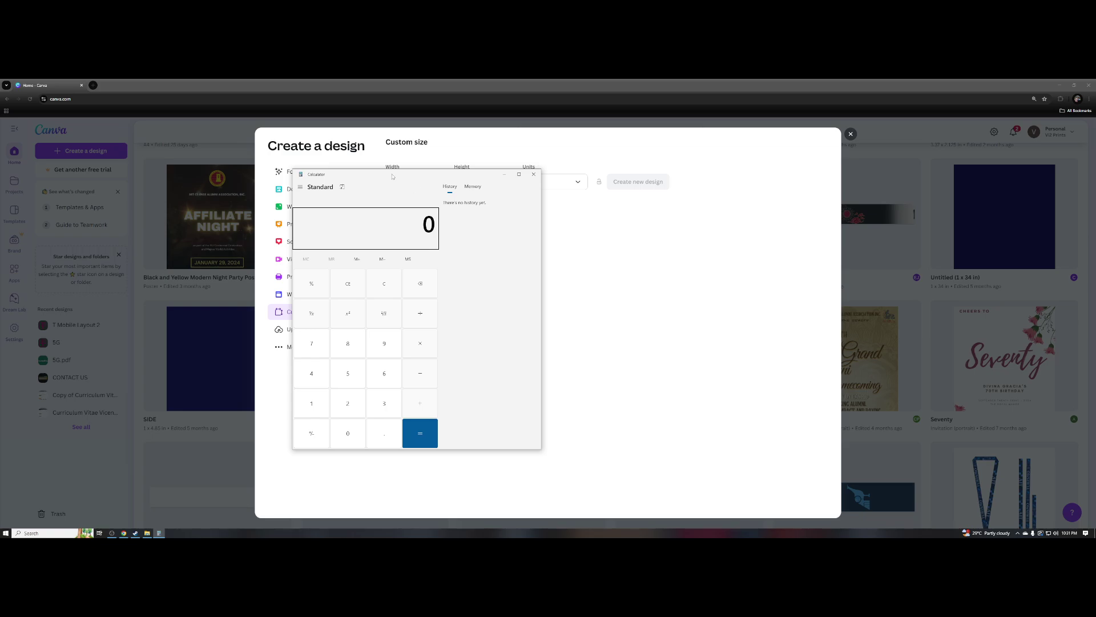
drag(394, 177, 603, 199)
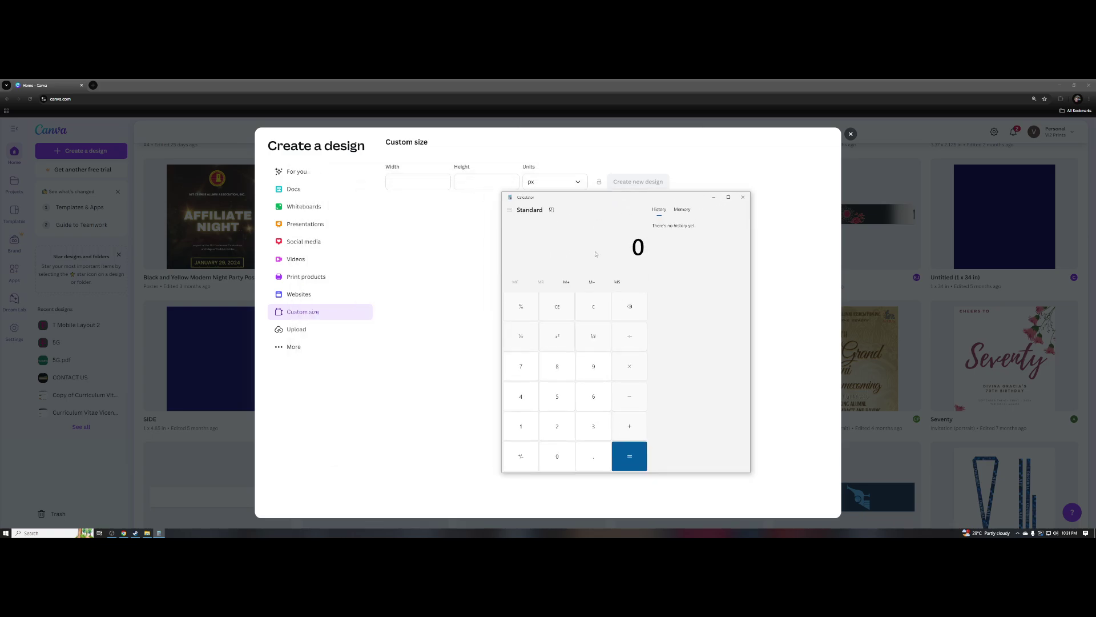
- Calculate 36 minus 1.5 in Calculator, clear the result and repeat the subtraction
text(36)
text(1.5)
key(Return)
key(Escape)
drag(618, 201, 592, 205)
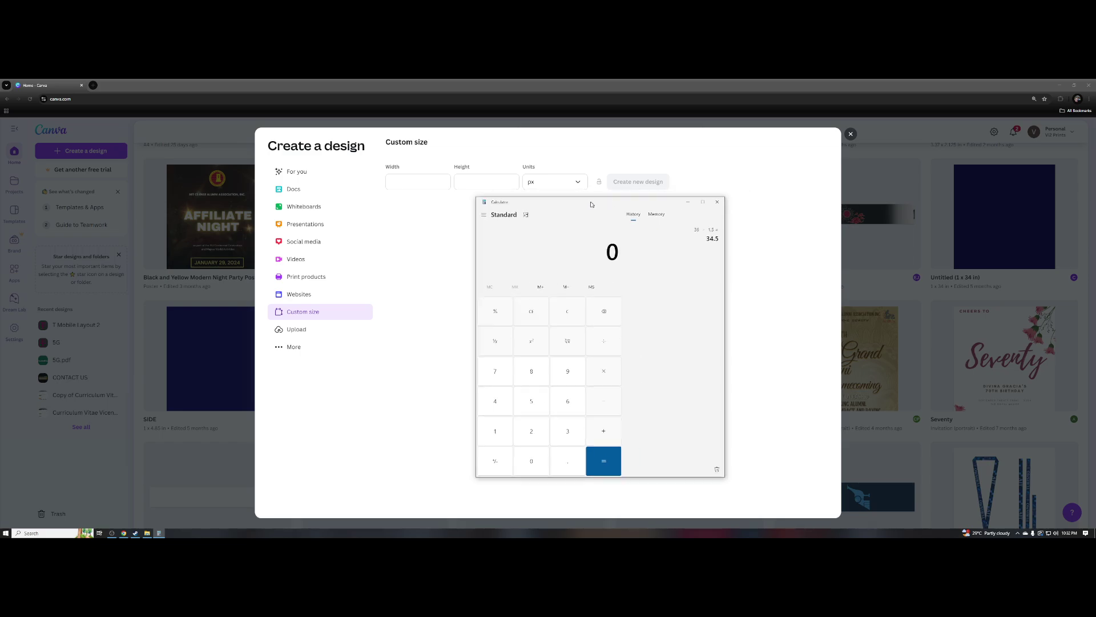
text(36-1.5)
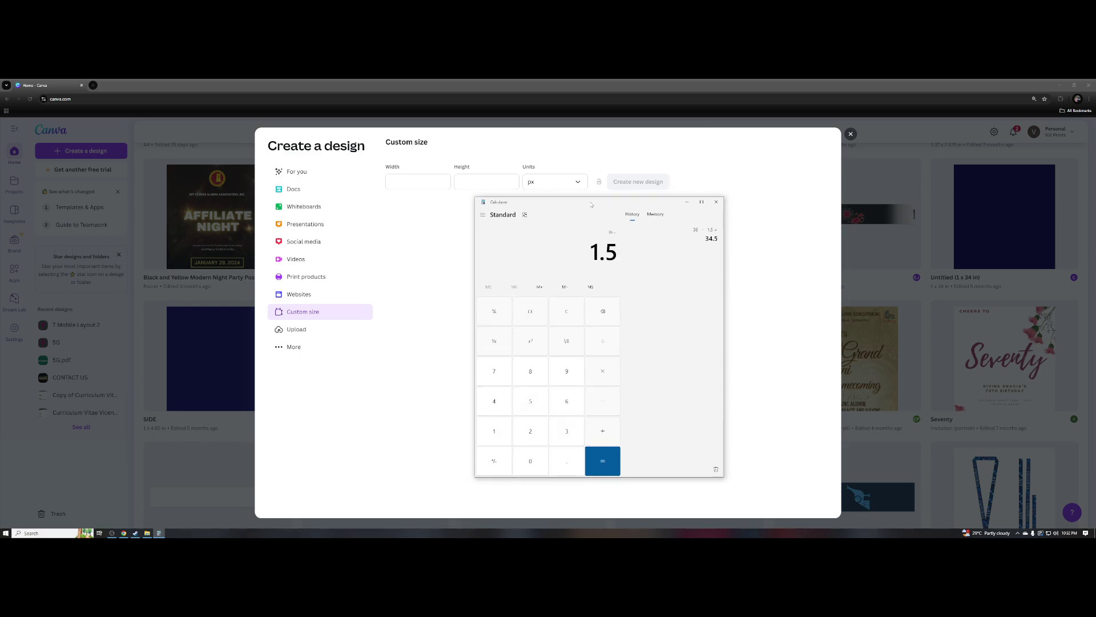
key(Return)
- Return to Canva and set the custom design's units to inches and its width to 34.5 in
click(414, 182)
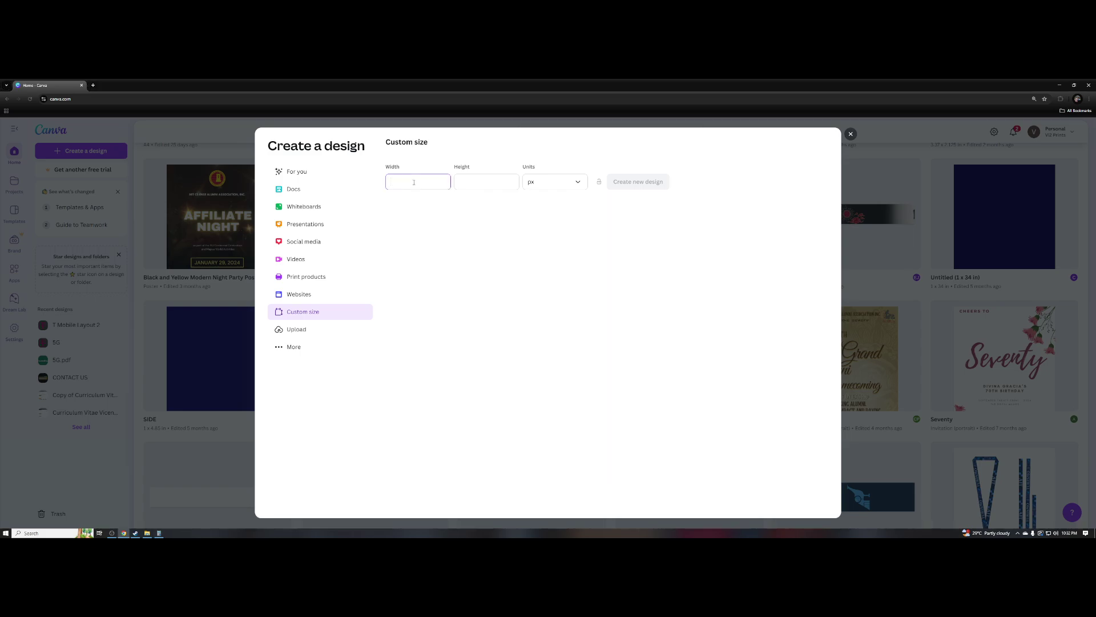
text(34.5)
click(545, 186)
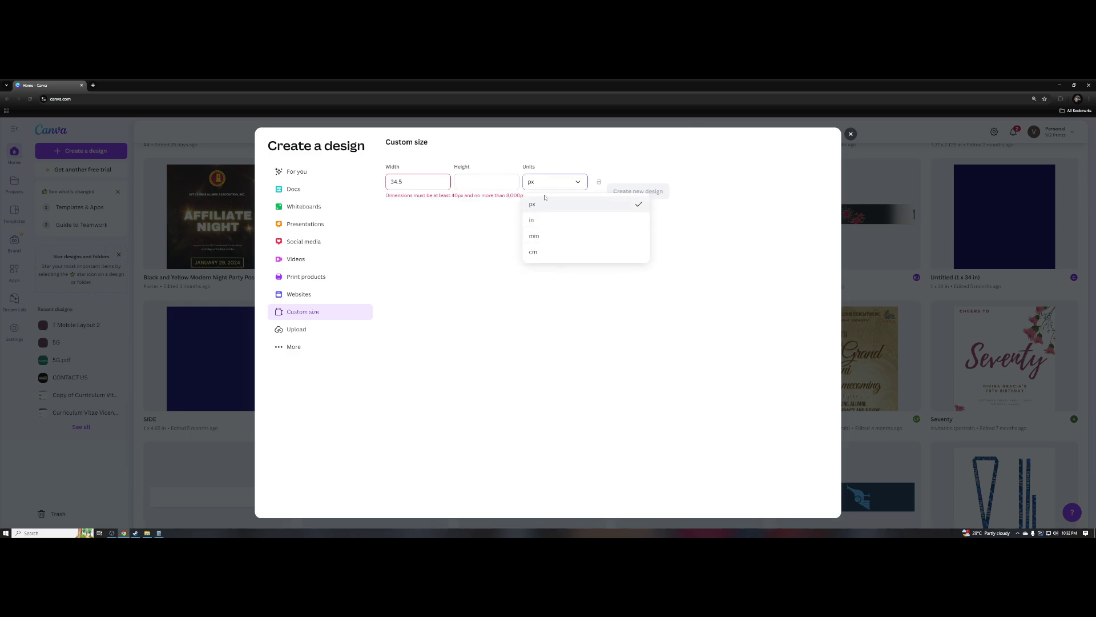
click(577, 225)
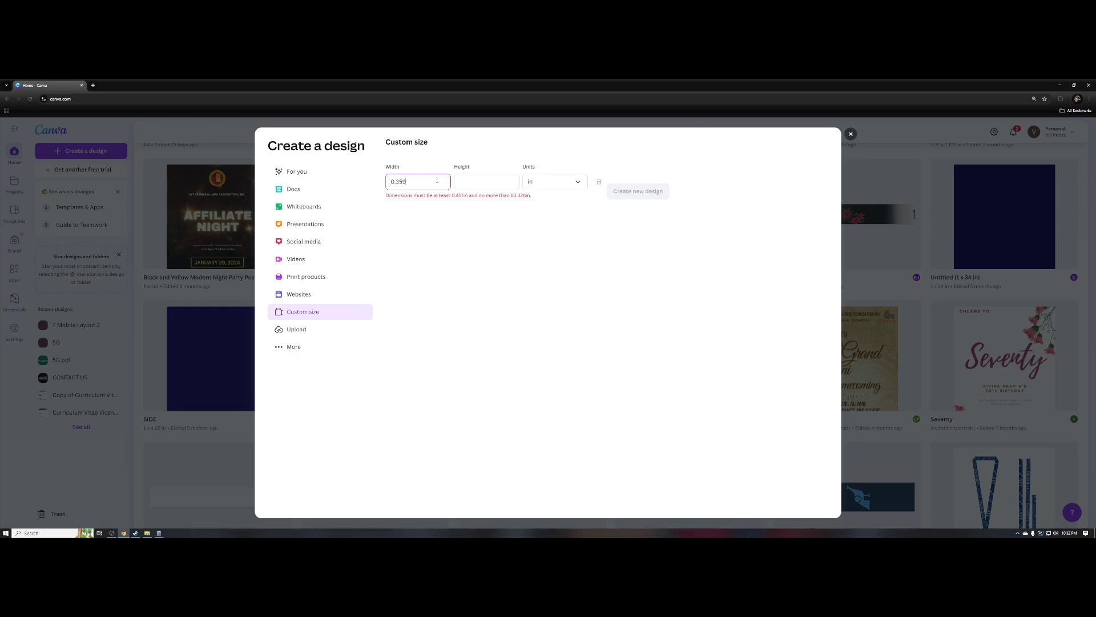
double_click(430, 184)
text(34)
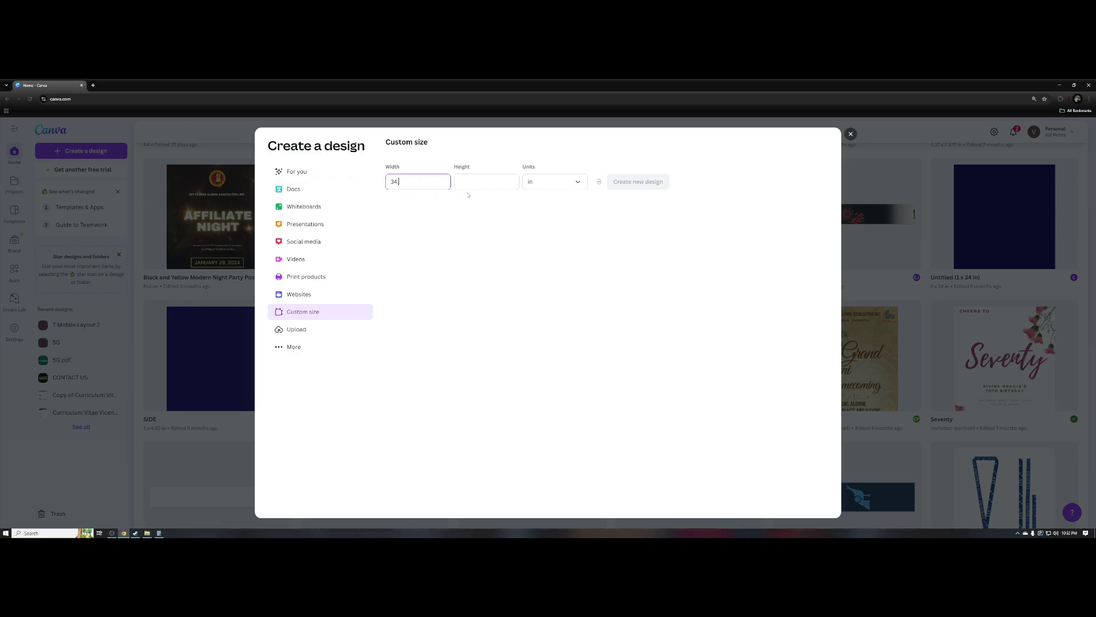
text(.5)
- Try custom design heights of 0.75 in and 0.5 in
click(490, 186)
double_click(490, 186)
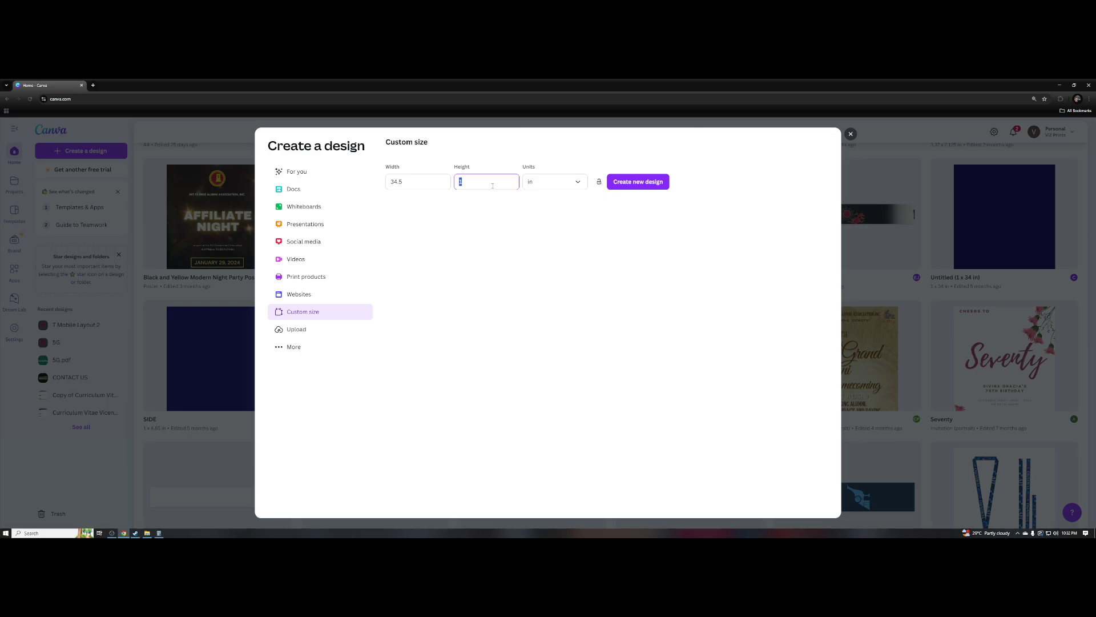
text(0.75)
double_click(492, 185)
text(0.5)
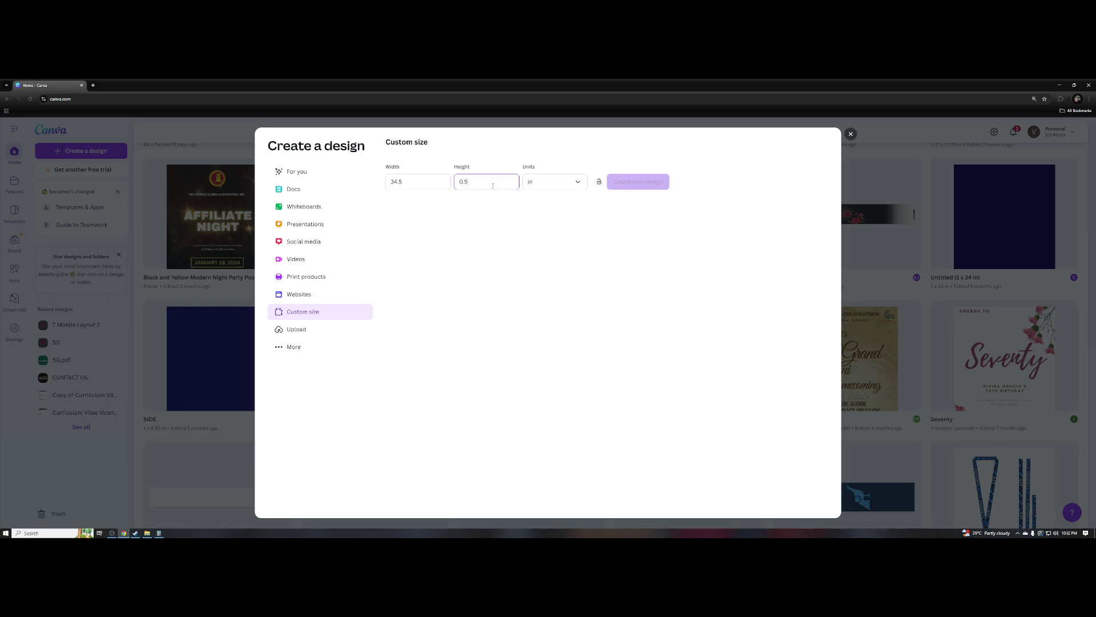
- Set the custom design's height to 1 in and create the new design
double_click(493, 186)
text(1)
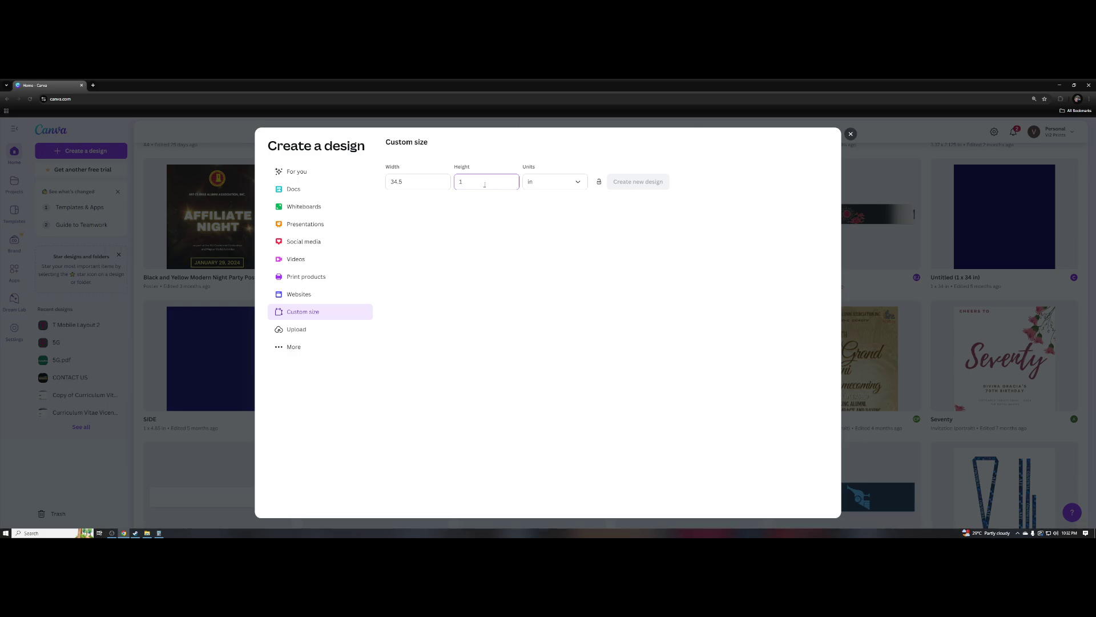
click(621, 253)
click(640, 182)
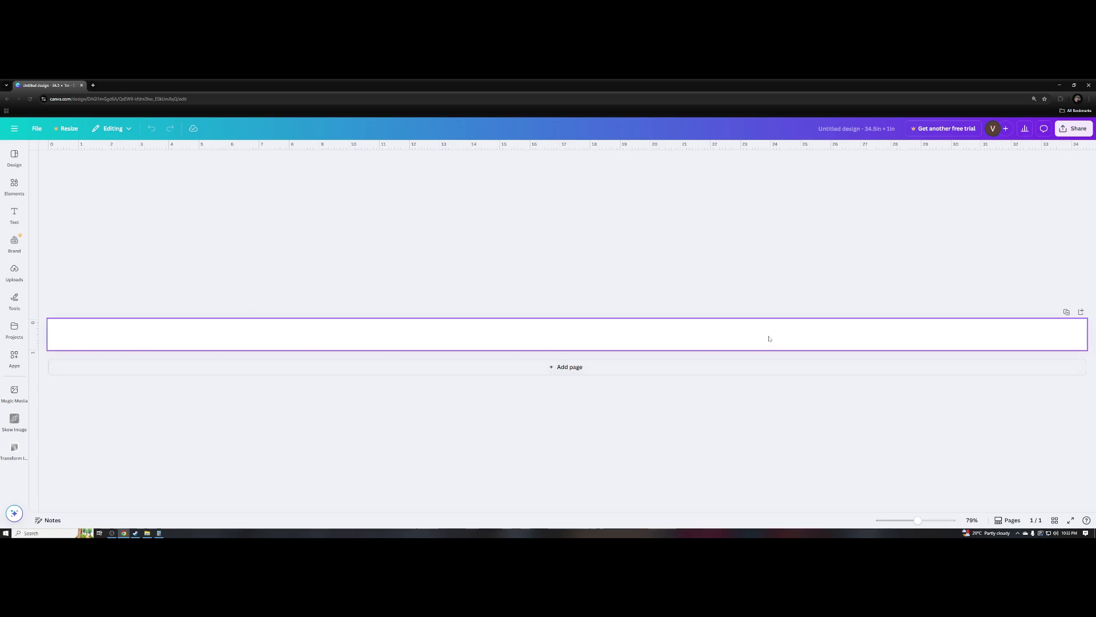
click(31, 133)
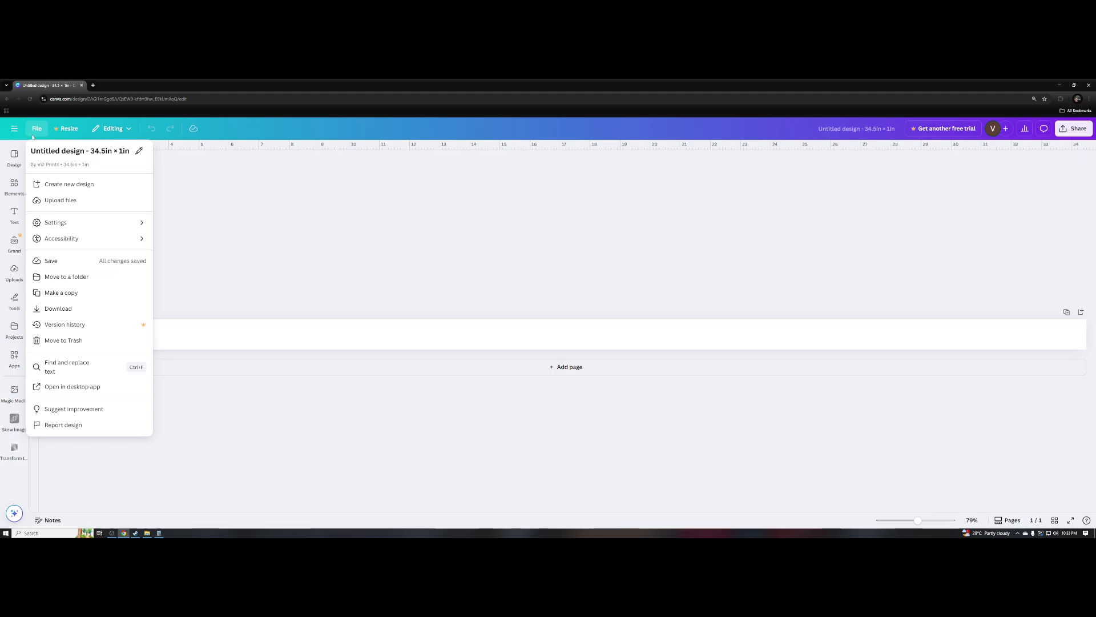
mouse_move(108, 223)
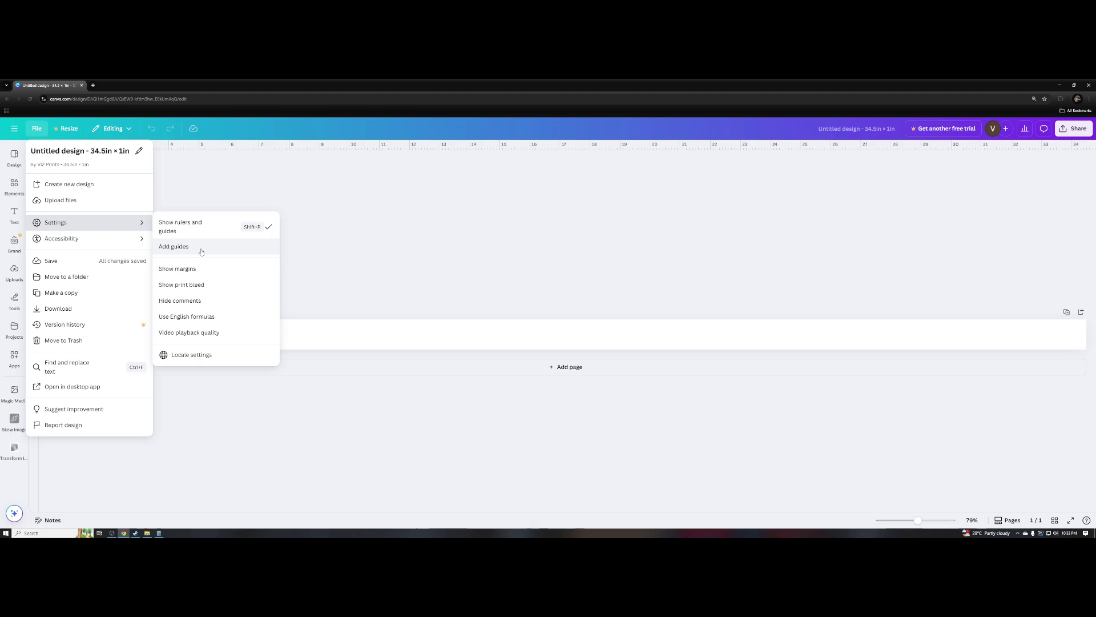
click(177, 252)
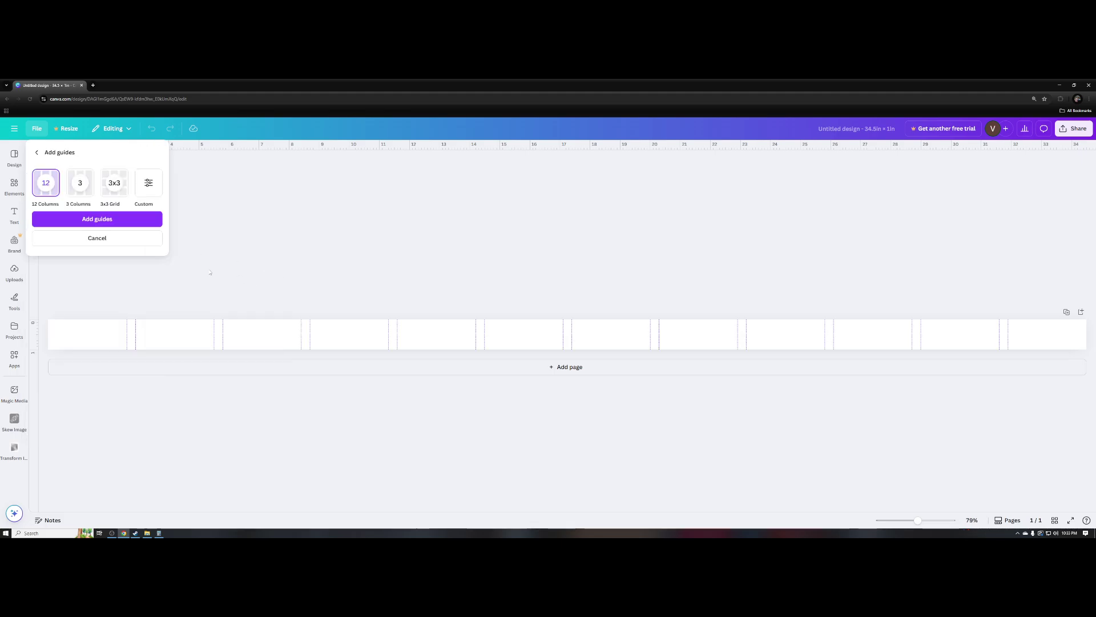
click(35, 152)
click(37, 127)
- Add custom guides to the page with 2 columns, a 0 in gap and a 1.5 in column margin
click(37, 128)
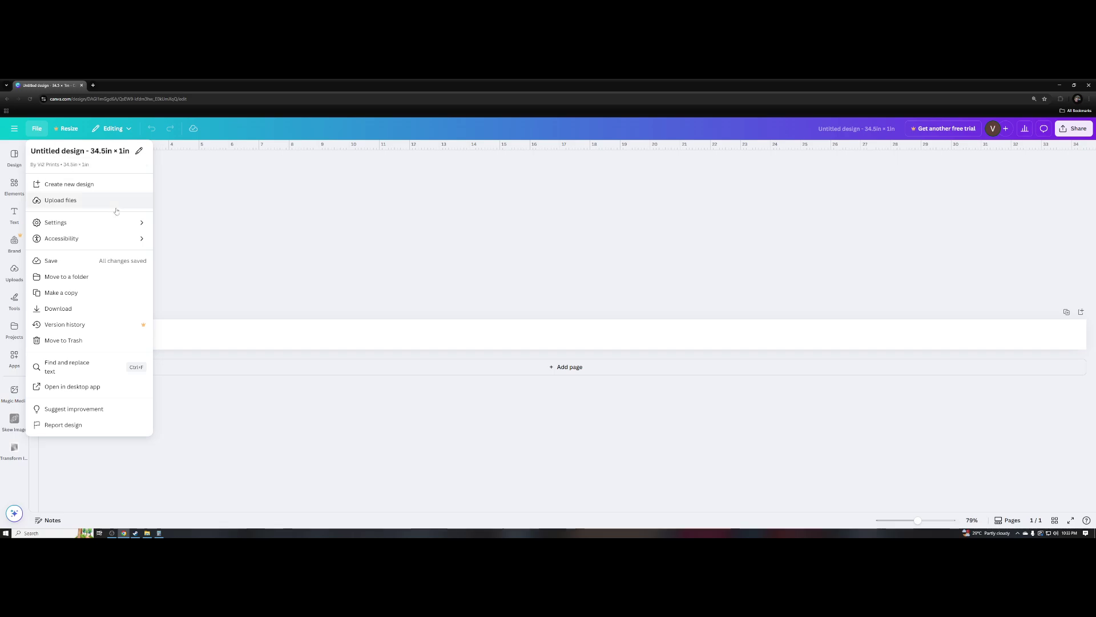
mouse_move(122, 223)
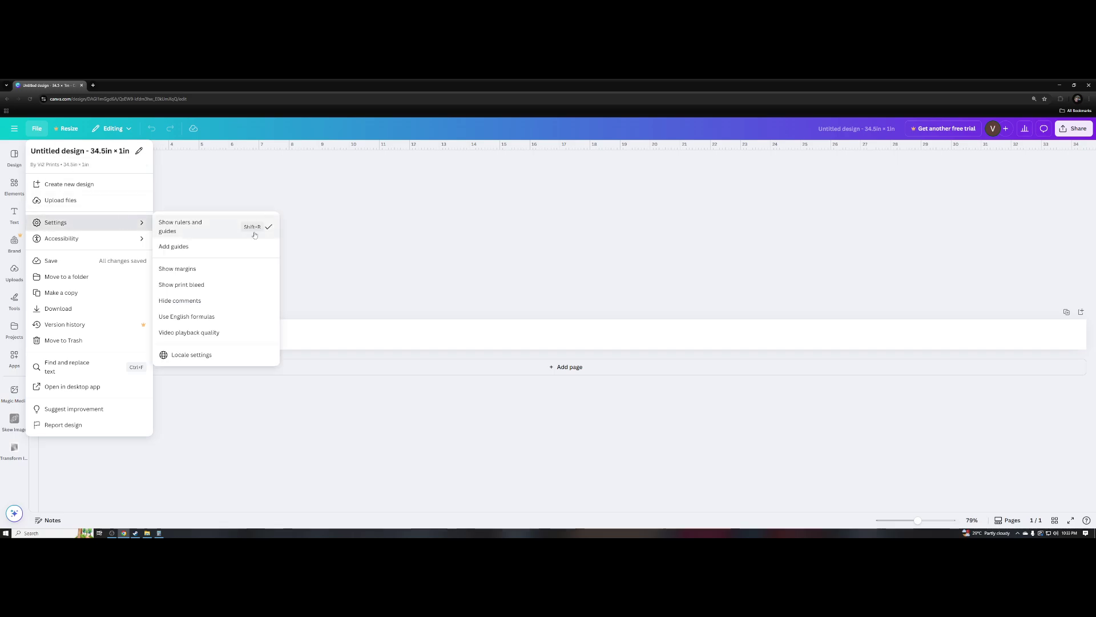
click(174, 247)
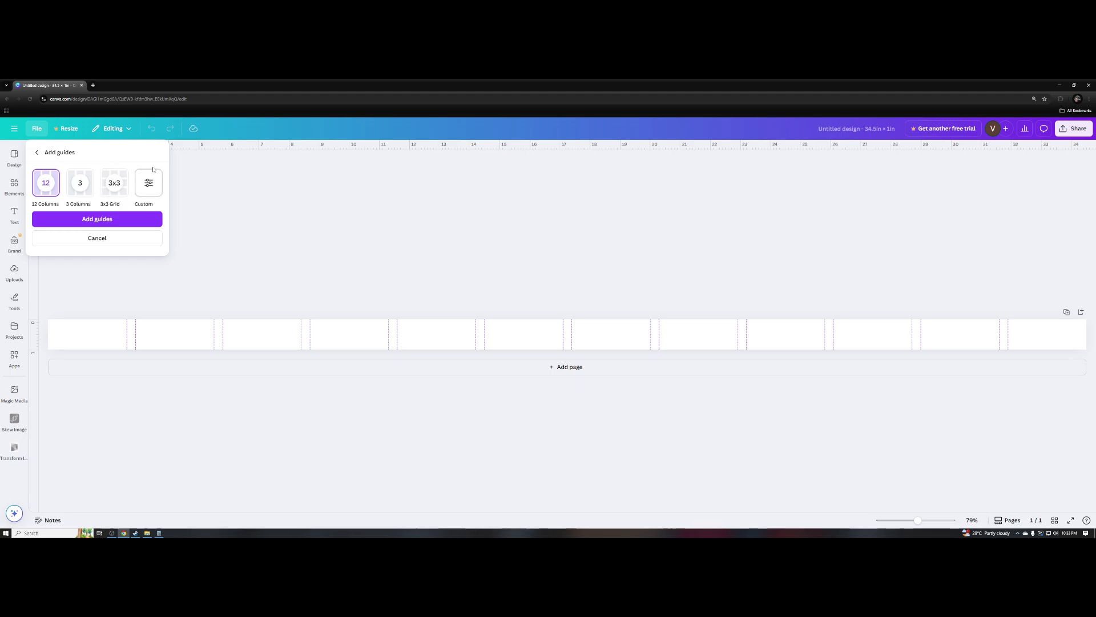
click(152, 187)
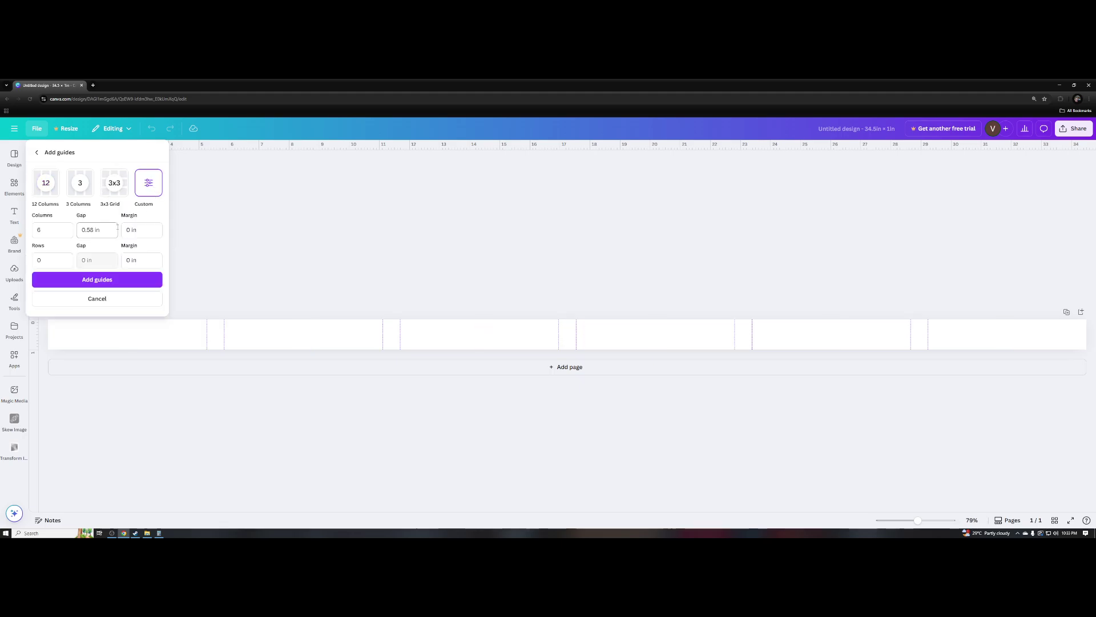
click(59, 232)
text(2)
click(105, 233)
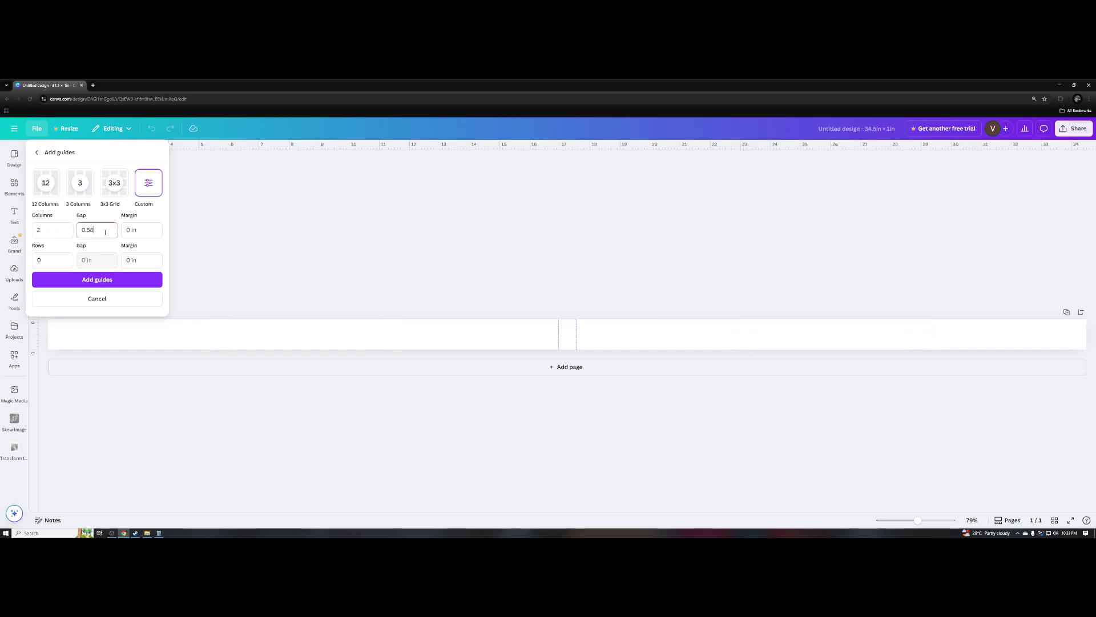
double_click(95, 231)
text(0)
click(142, 231)
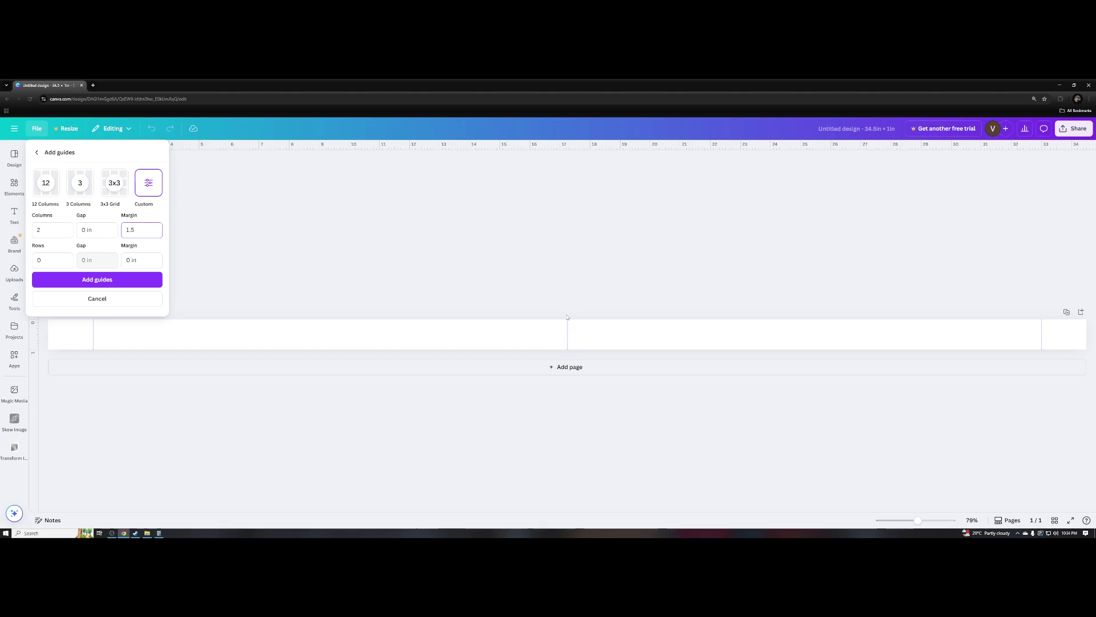
click(98, 280)
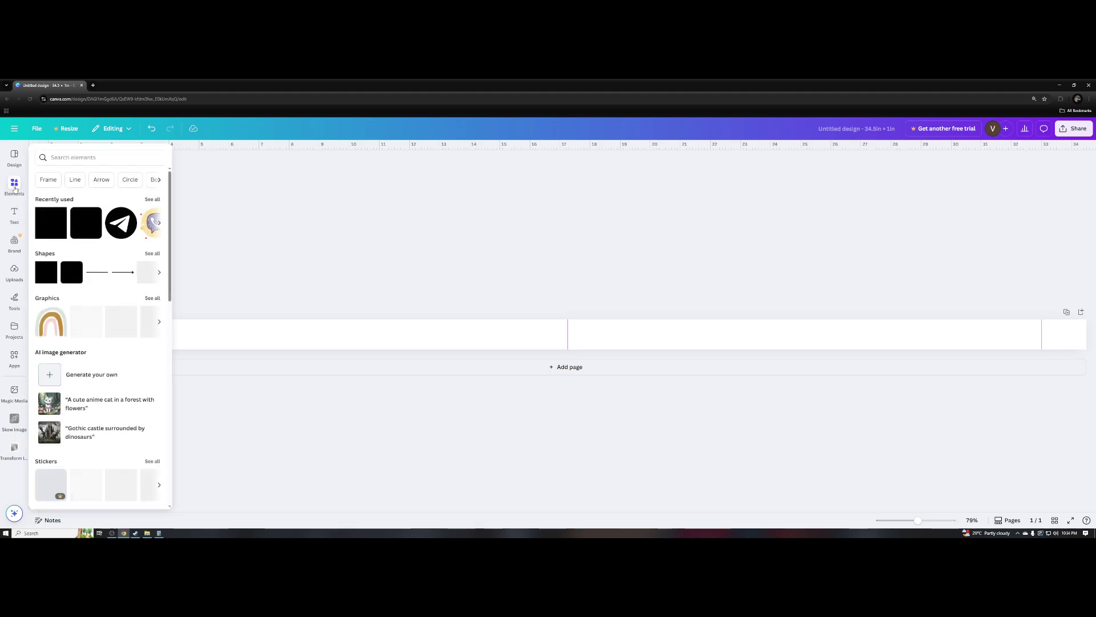
- Fill the page background with the coral red default solid color
click(14, 214)
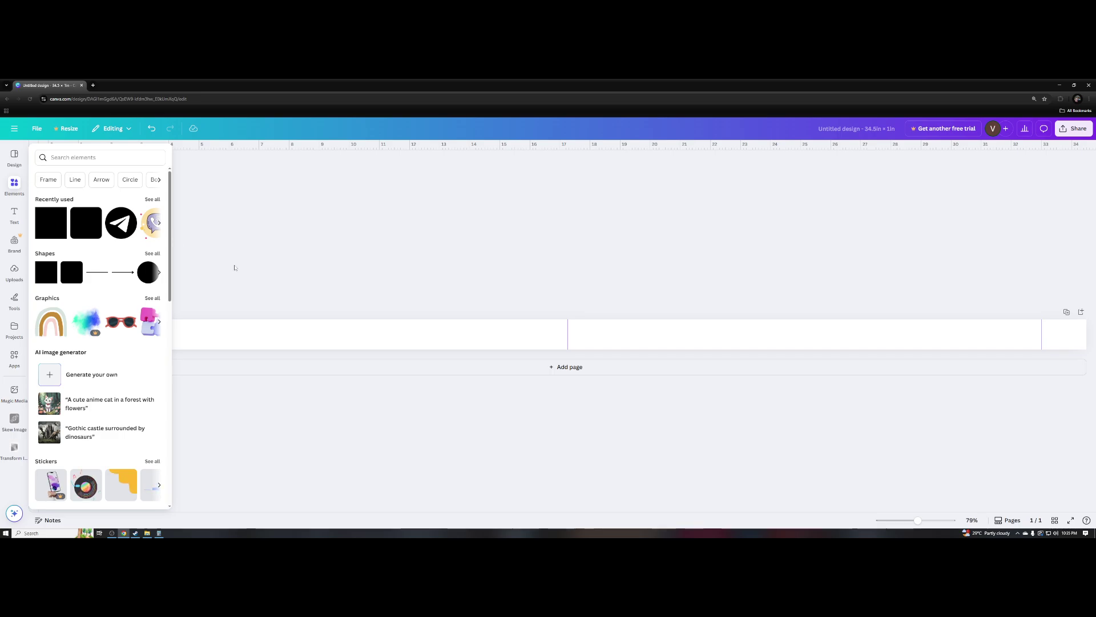
click(296, 330)
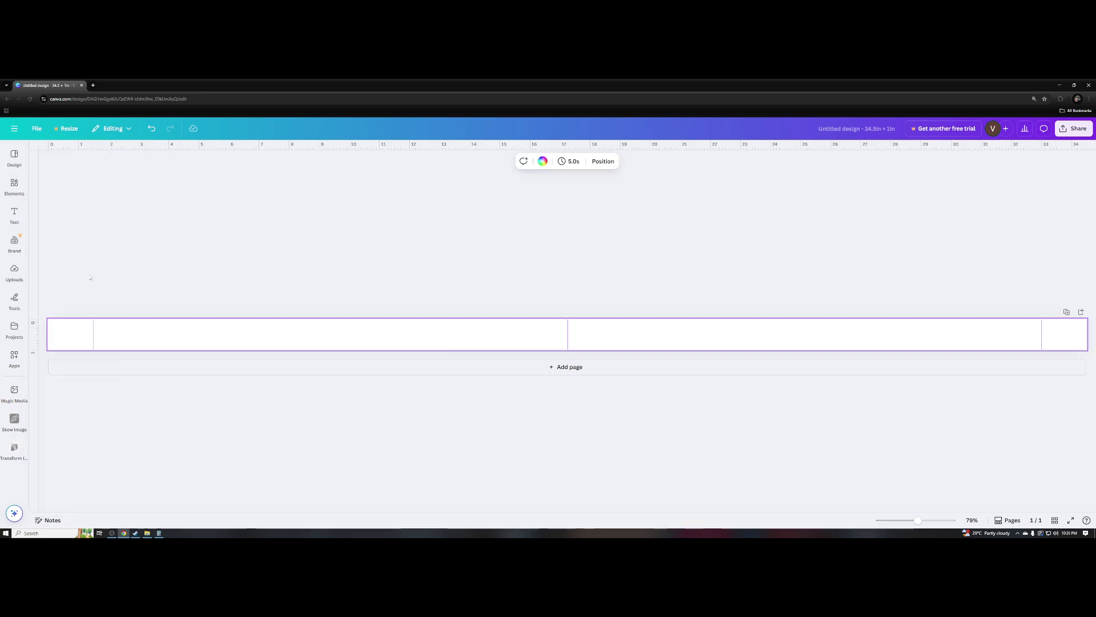
click(543, 162)
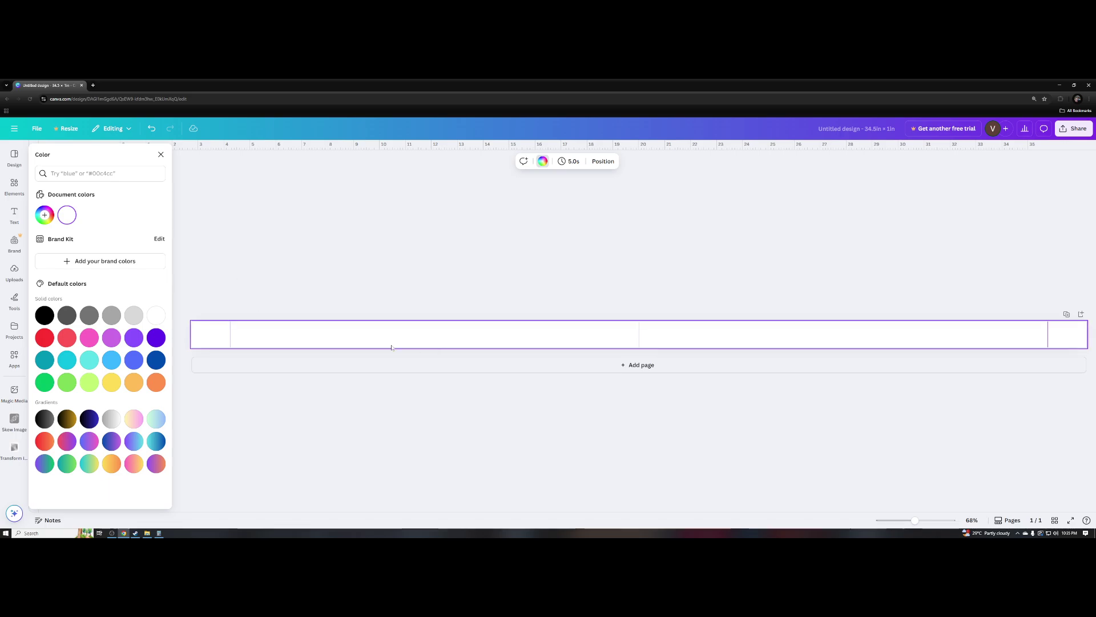
click(67, 338)
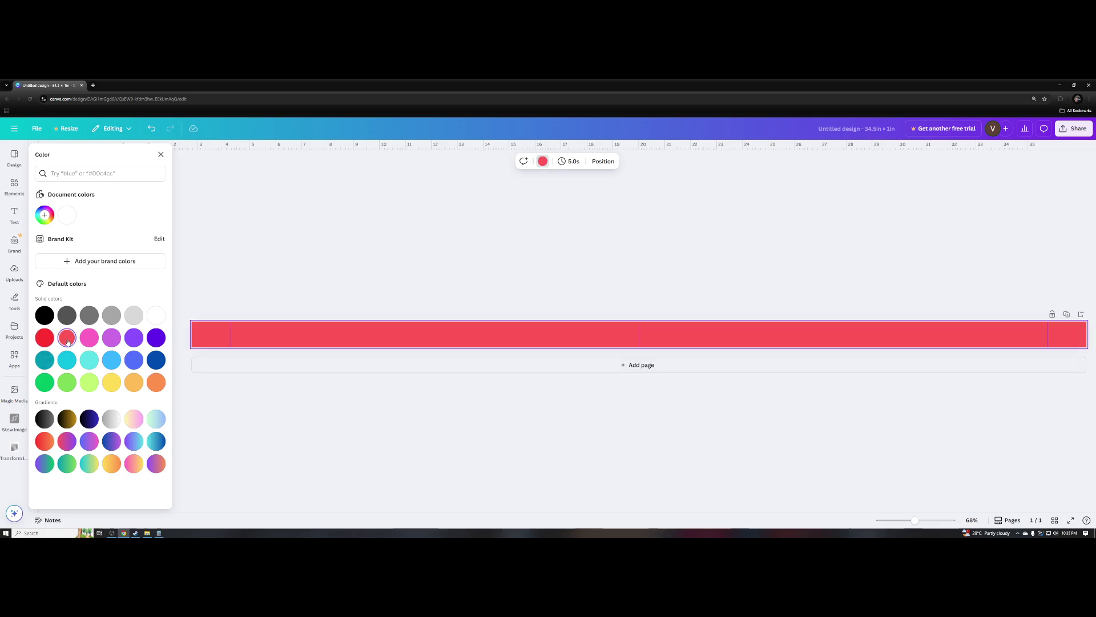
click(305, 269)
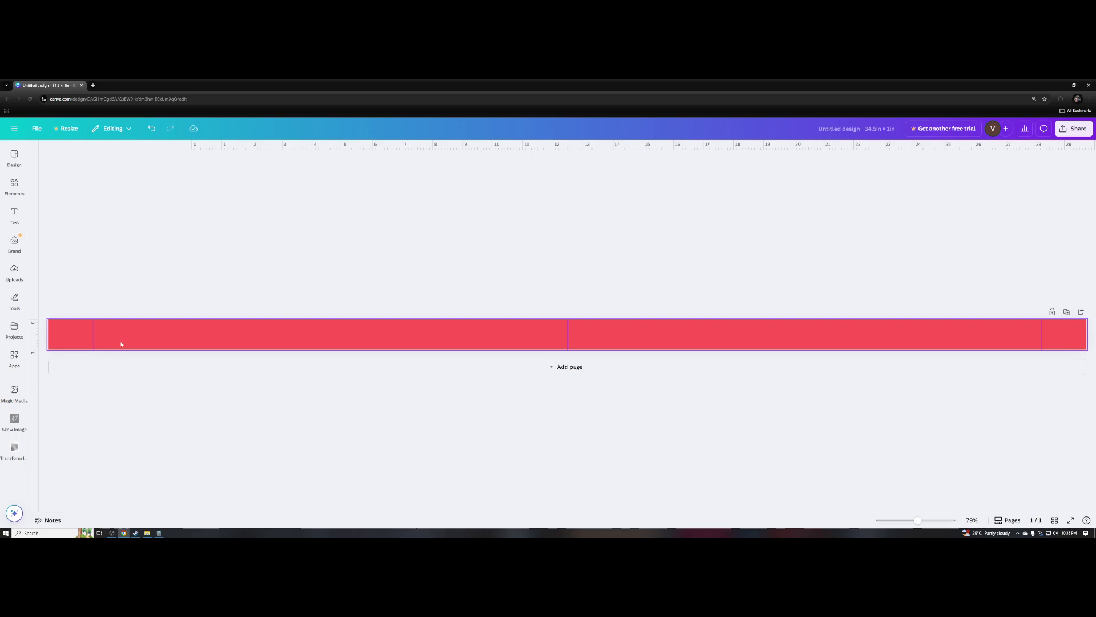
- Add a text box to the strip and set its font size to 25
click(17, 216)
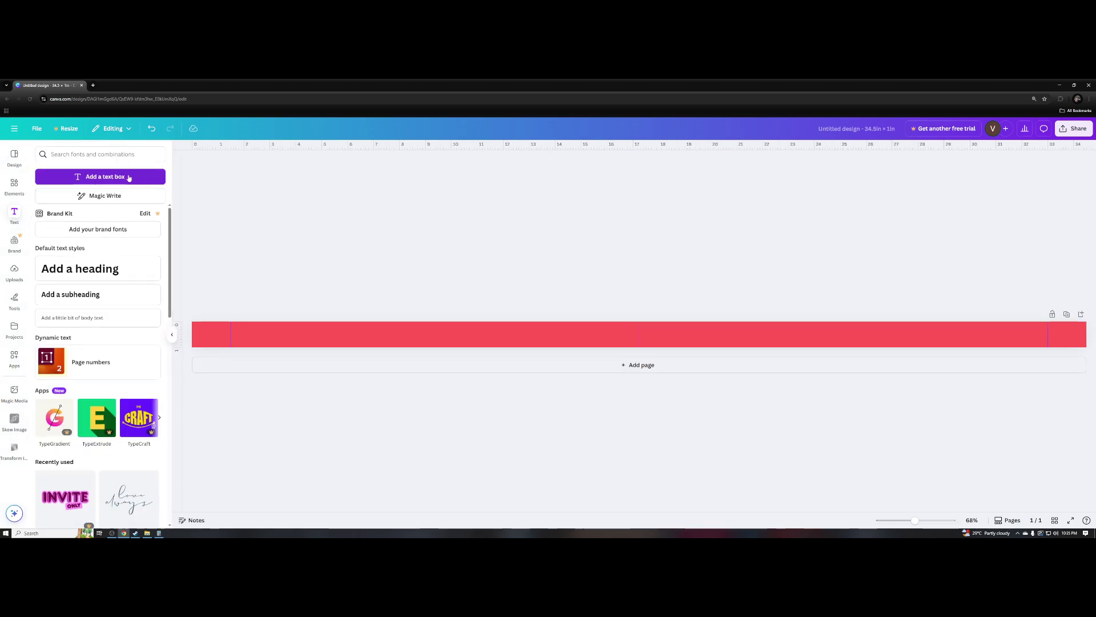
click(108, 176)
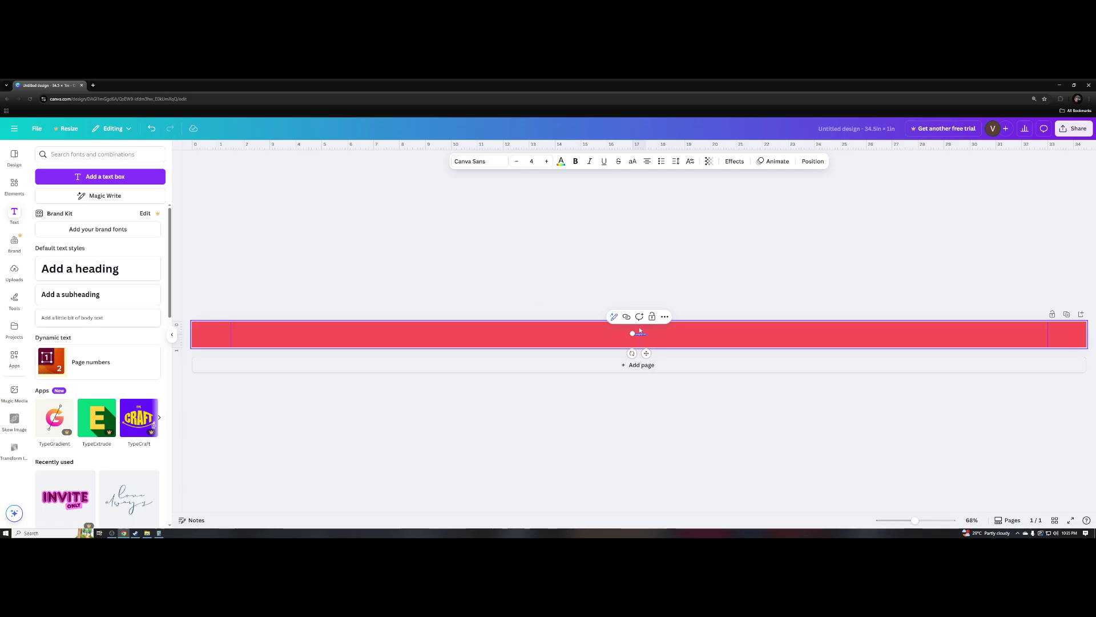
click(548, 161)
click(548, 162)
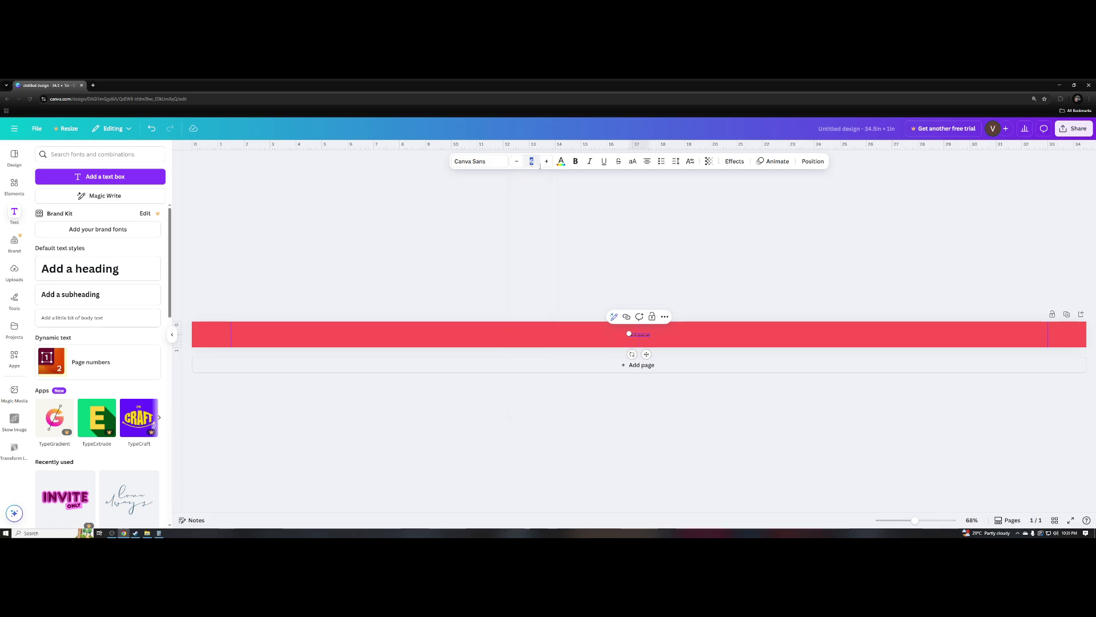
key(Return)
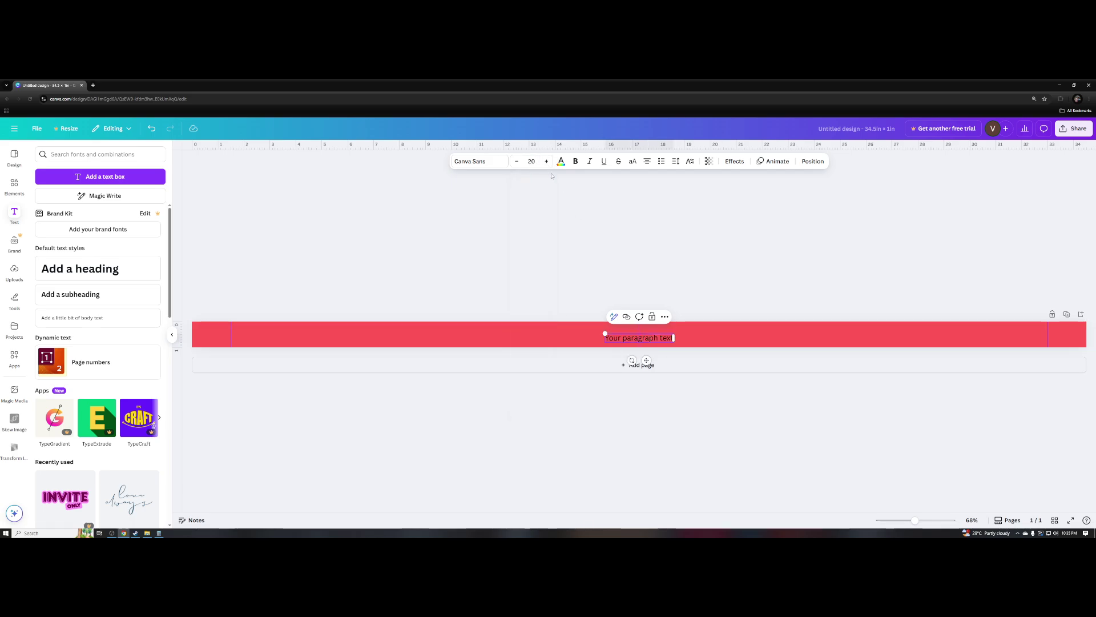
click(525, 165)
click(526, 165)
click(526, 164)
text(25)
key(Return)
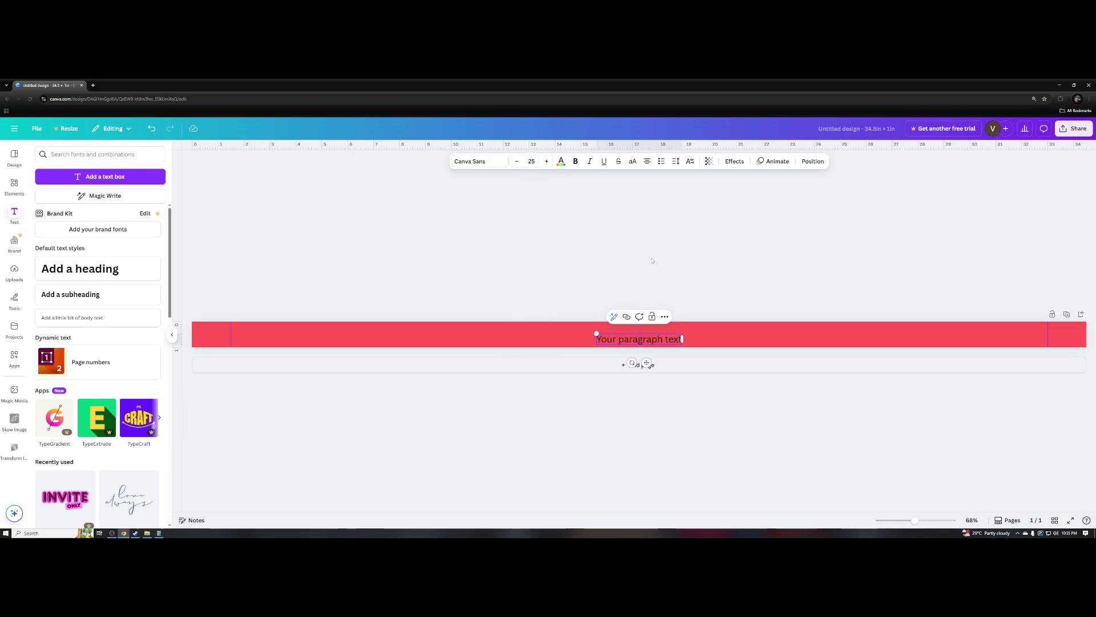
- Replace the placeholder paragraph text with TIPIDTECH.COM
triple_click(669, 340)
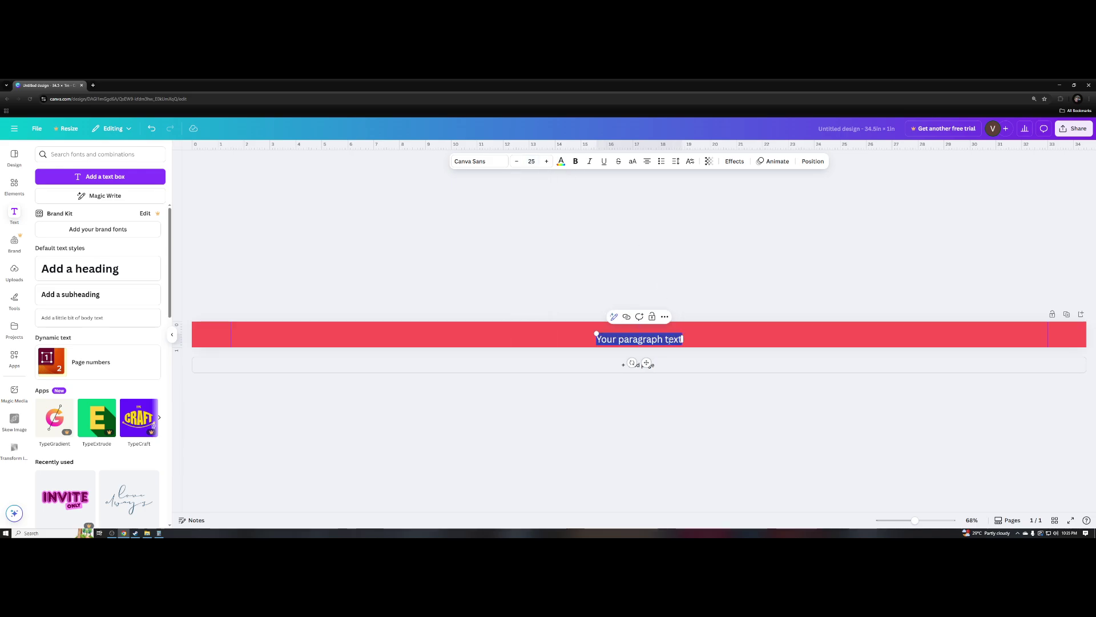
text(TIPIDTECH)
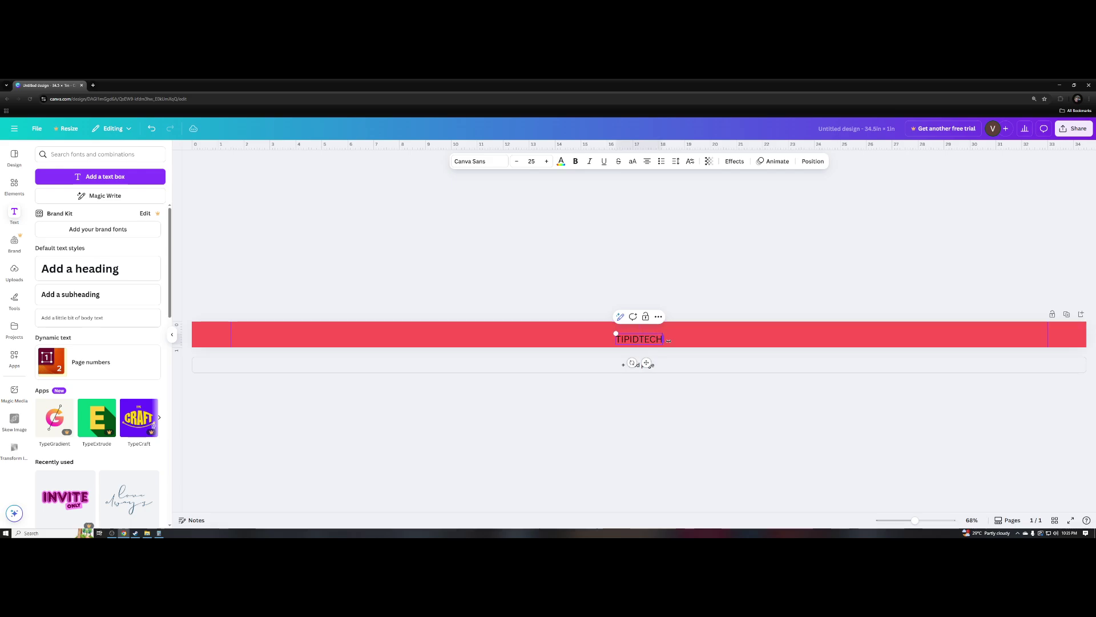
text(.COM)
- Try the Adlery Pro font on the whole TIPIDTECH.COM text and set it to League Spartan
key(ctrl+a)
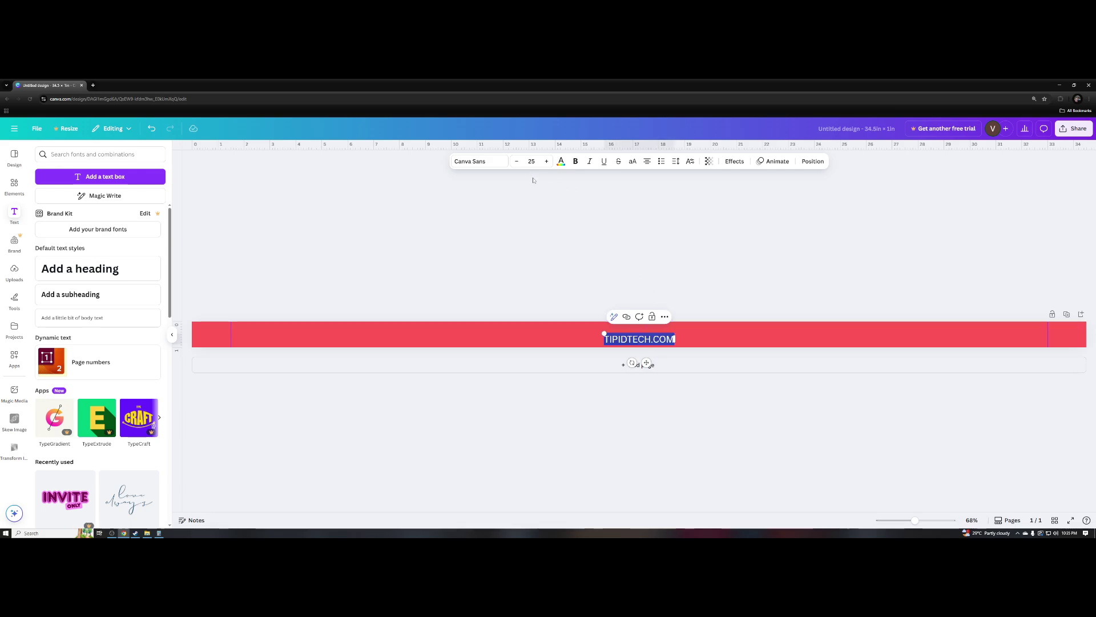
click(474, 162)
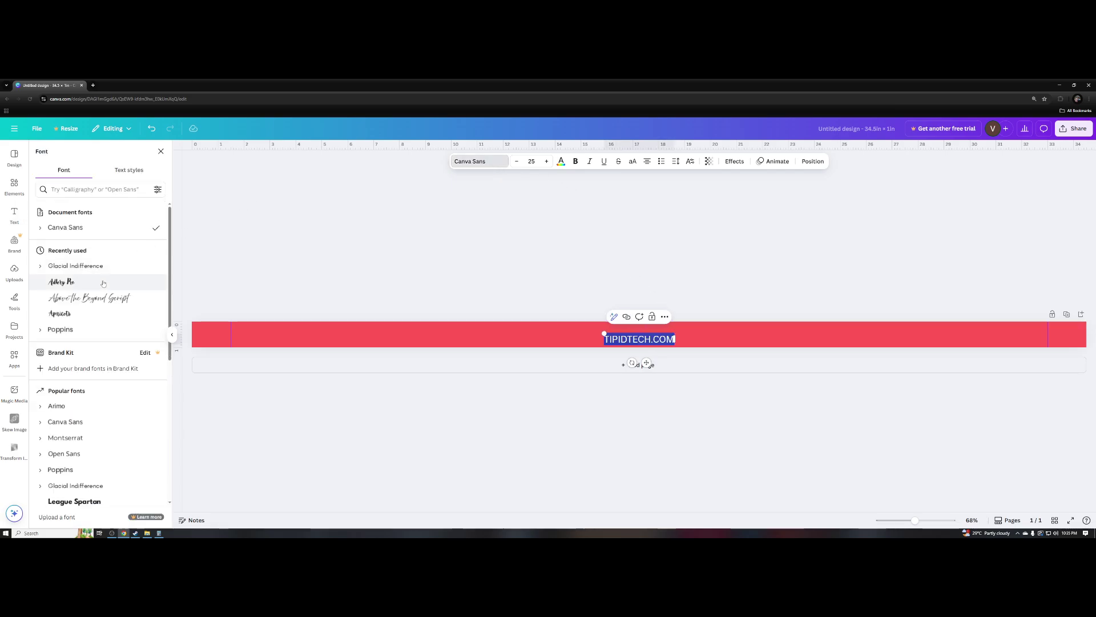
click(86, 281)
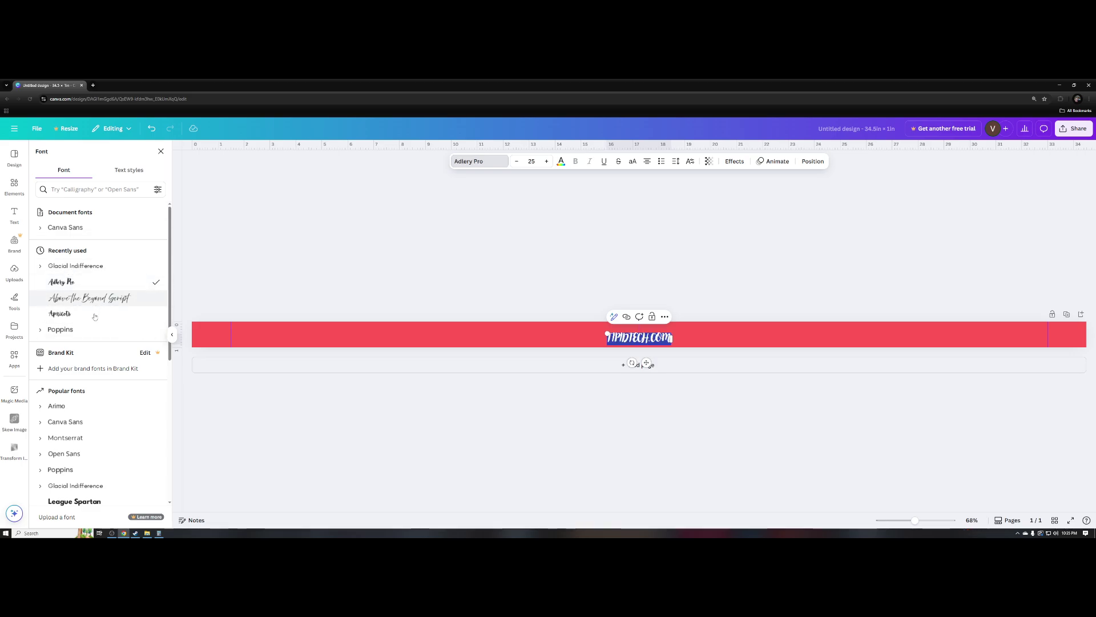
scroll(103, 343, down, 3)
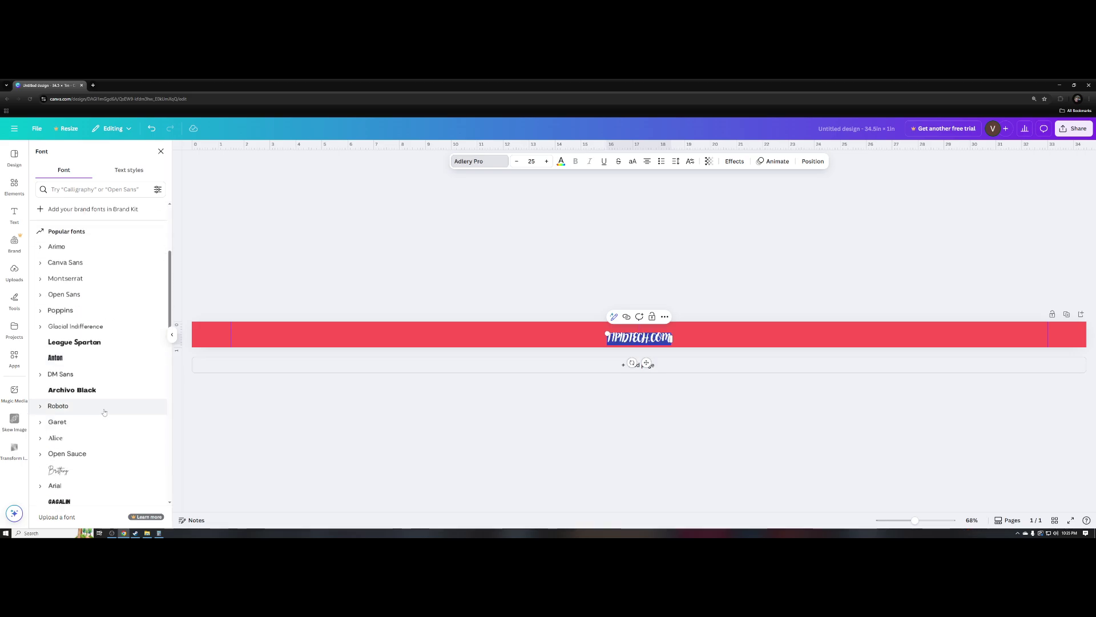
click(105, 342)
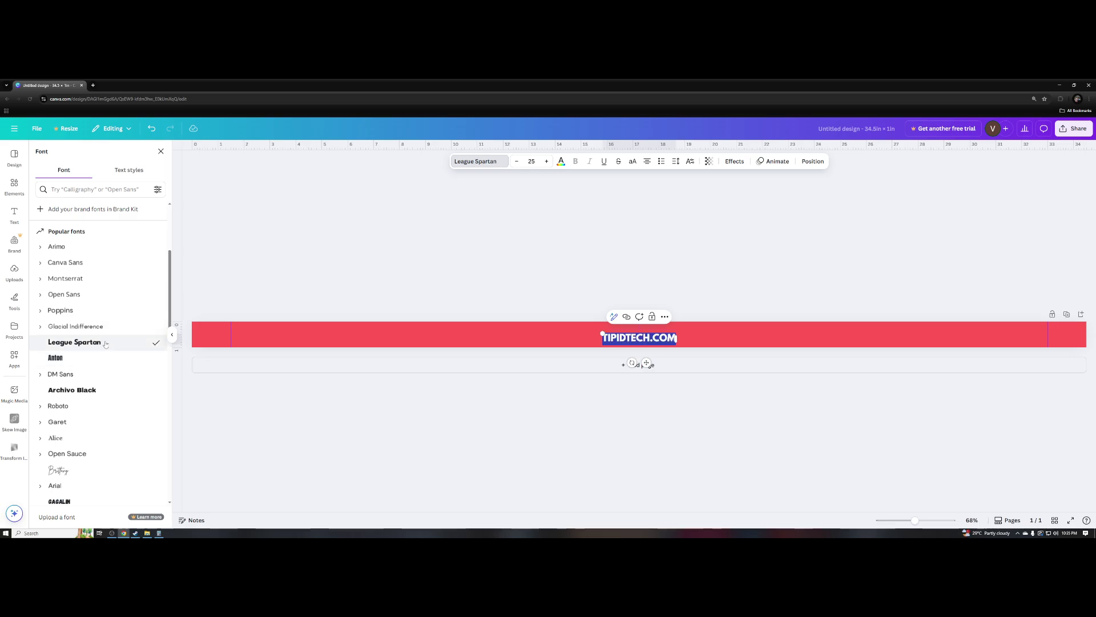
- Increase the TIPIDTECH.COM text's font size to 50
click(547, 161)
click(547, 161)
click(546, 161)
click(547, 161)
click(547, 161)
click(546, 161)
key(ctrl+shift+period)
key(ctrl+shift+period)
key(ctrl+shift+period)
key(ctrl+shift+period)
key(ctrl+shift+period)
key(ctrl+shift+period)
key(ctrl+shift+period)
key(ctrl+shift+period)
key(ctrl+shift+period)
key(ctrl+shift+period)
key(ctrl+shift+period)
key(ctrl+shift+period)
key(ctrl+shift+period)
key(ctrl+shift+period)
key(ctrl+shift+period)
key(ctrl+shift+period)
key(ctrl+shift+period)
key(ctrl+shift+period)
key(ctrl+shift+period)
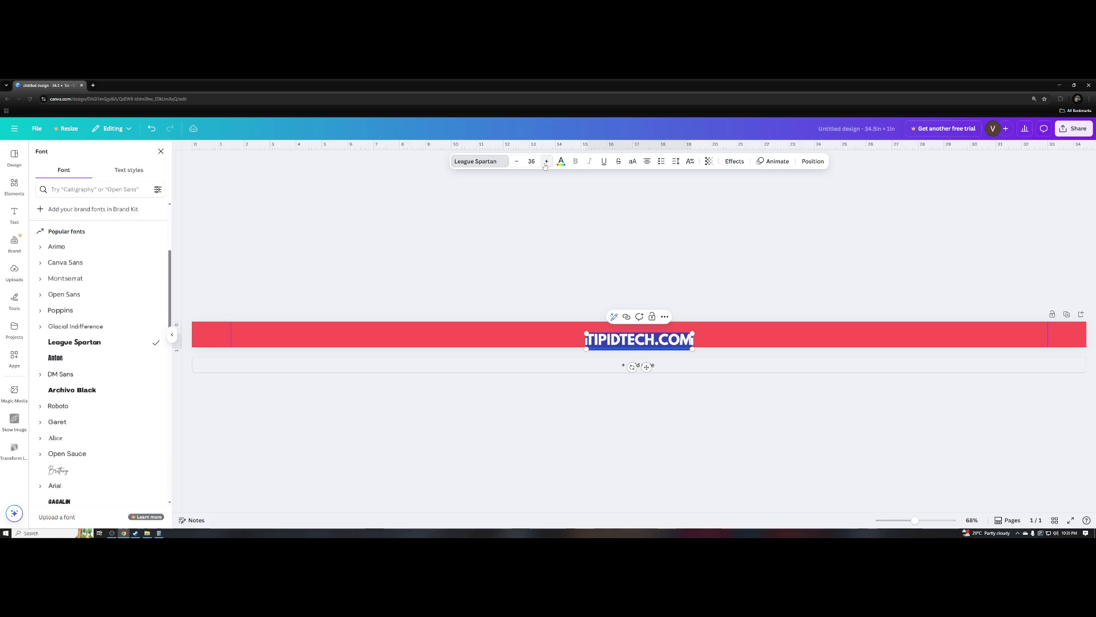
click(663, 345)
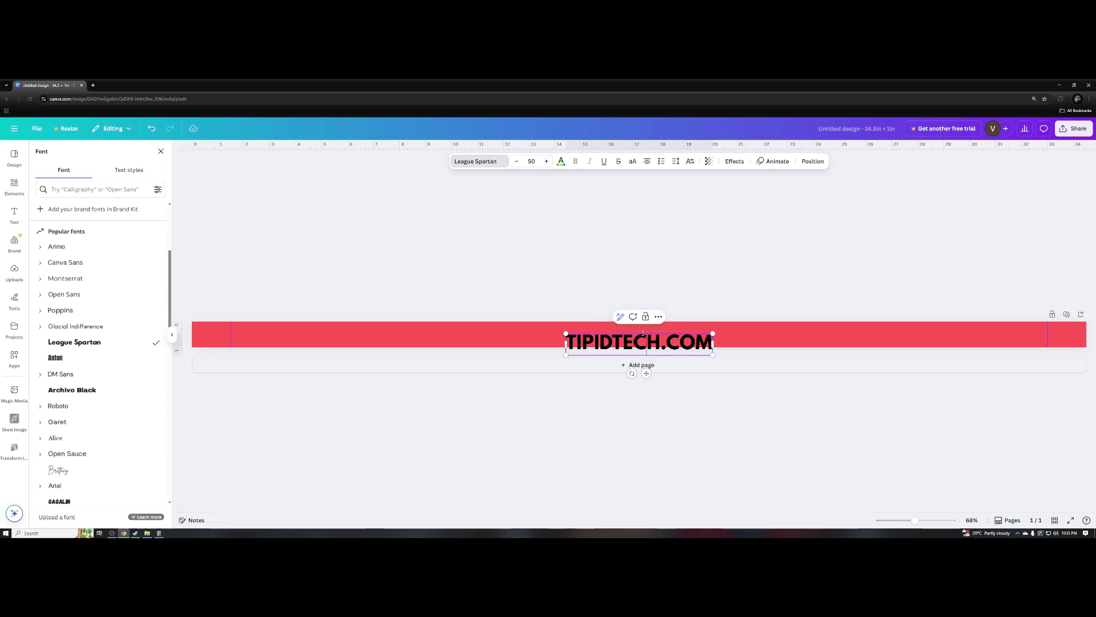
- Move the TIPIDTECH.COM text near the strip's left end, starting at about 3 in on the ruler and vertically centred
drag(663, 345, 570, 311)
click(571, 310)
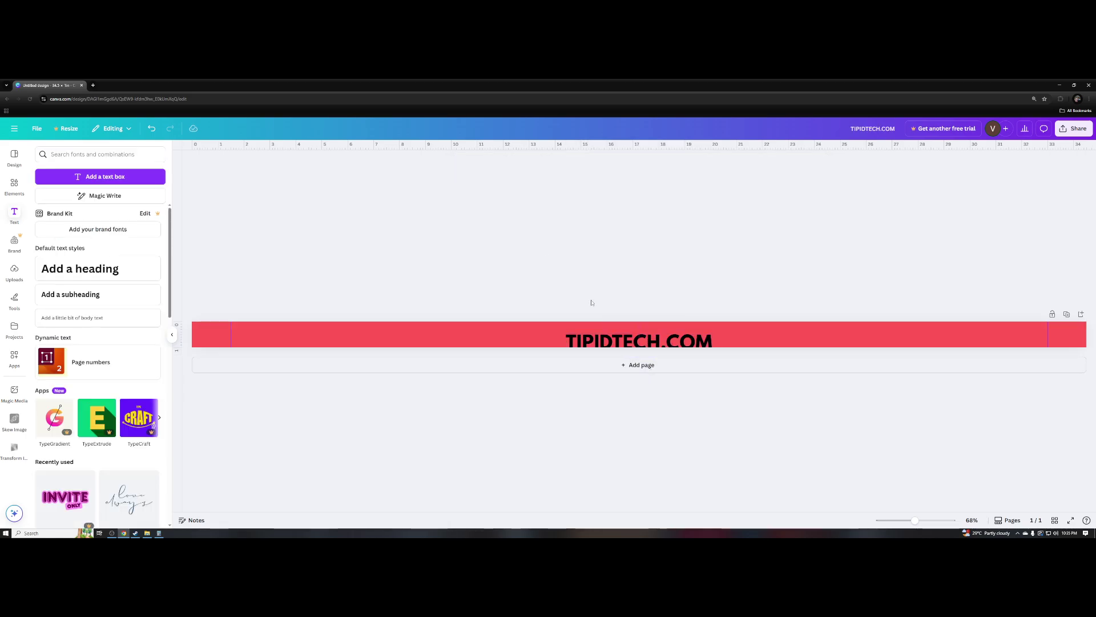
drag(646, 345, 349, 337)
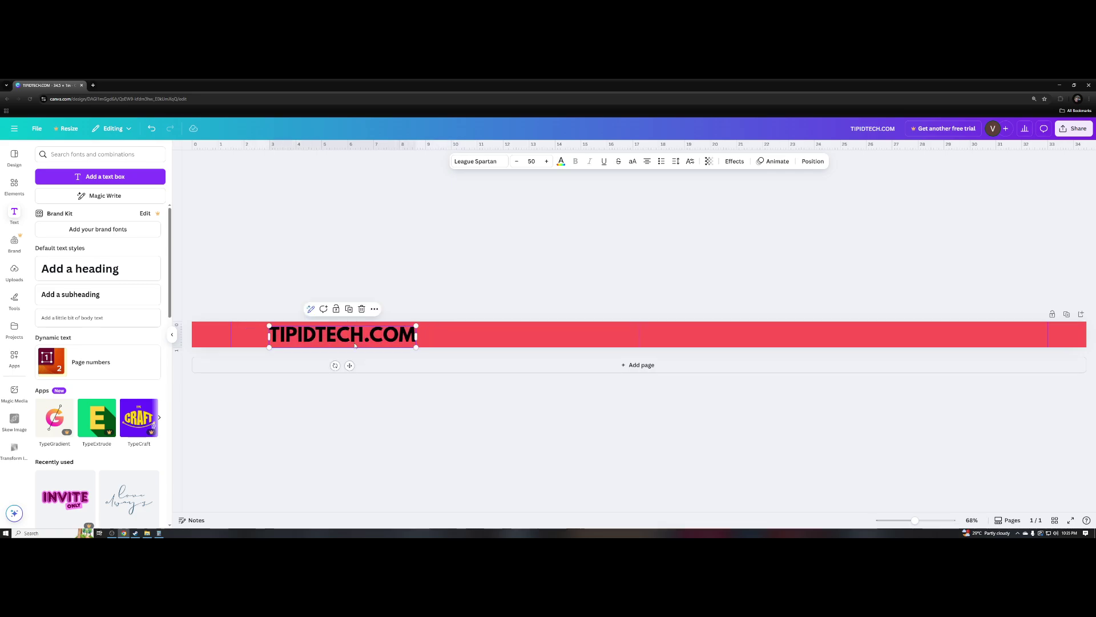
- Color the whole TIPIDTECH.COM text white
double_click(379, 336)
key(ctrl+a)
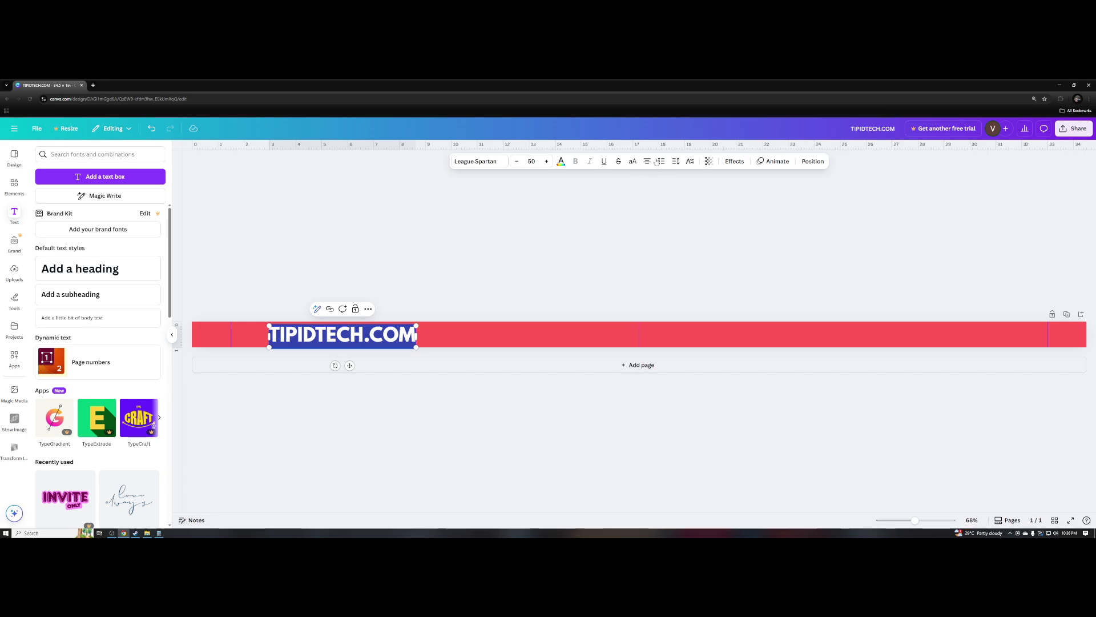
click(561, 161)
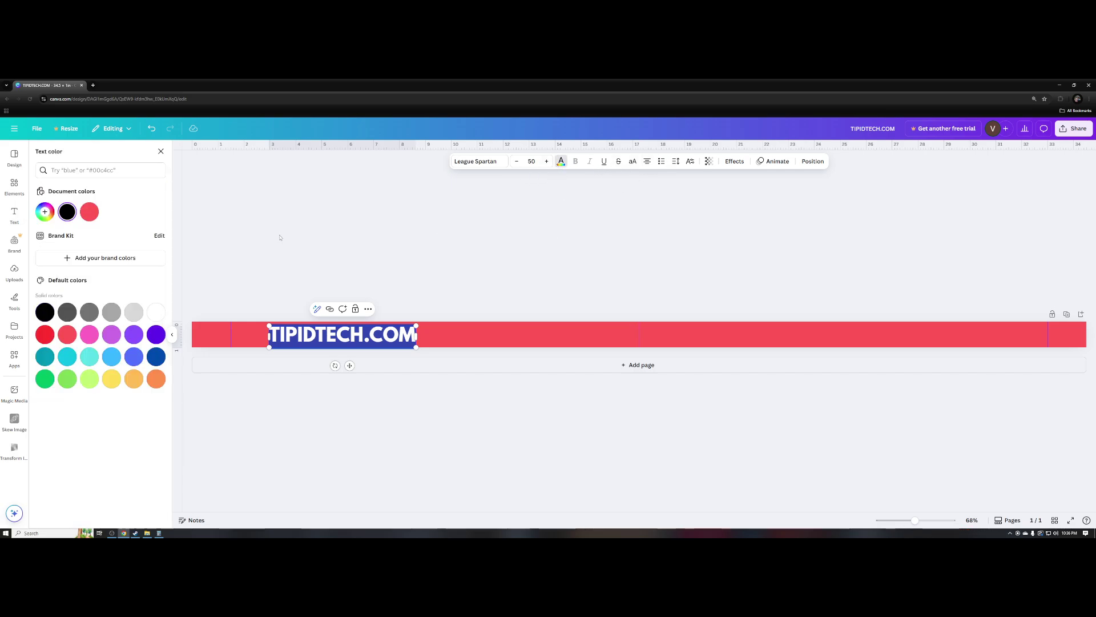
click(257, 275)
click(258, 275)
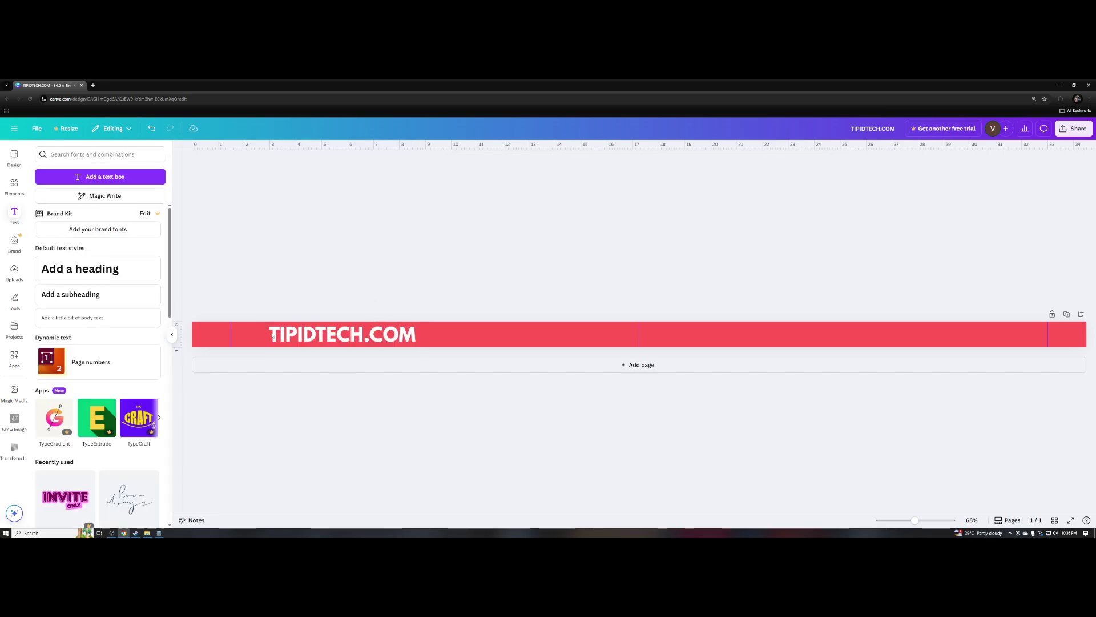
- Shift the TIPIDTECH.COM text closer to the left margin guide, starting at about 2.5 in on the ruler
click(337, 340)
mouse_move(337, 341)
mouse_down()
mouse_move(321, 341)
mouse_move(356, 338)
mouse_up()
click(394, 312)
click(382, 340)
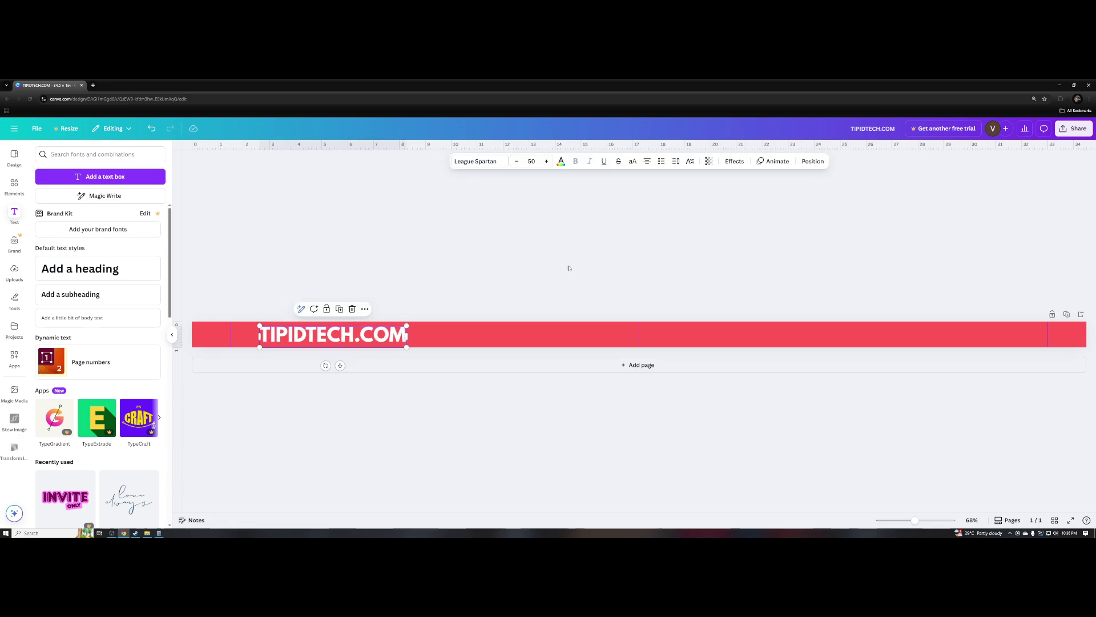
- Widen the letter spacing of TIPIDTECH.COM and reposition the text just inside the left margin guide
click(675, 161)
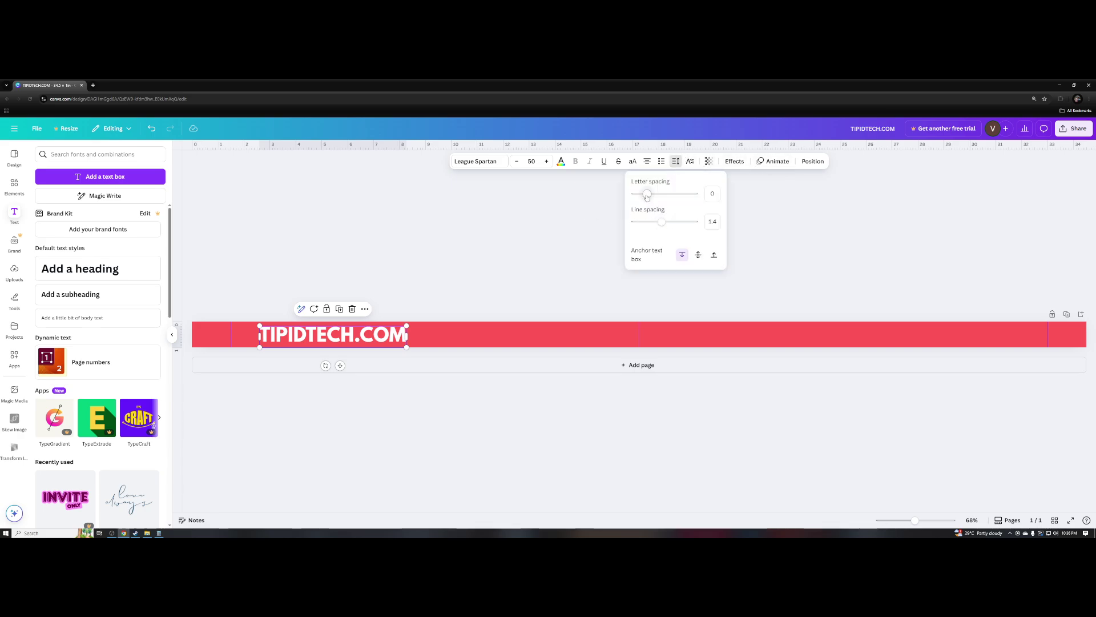
drag(647, 194, 661, 197)
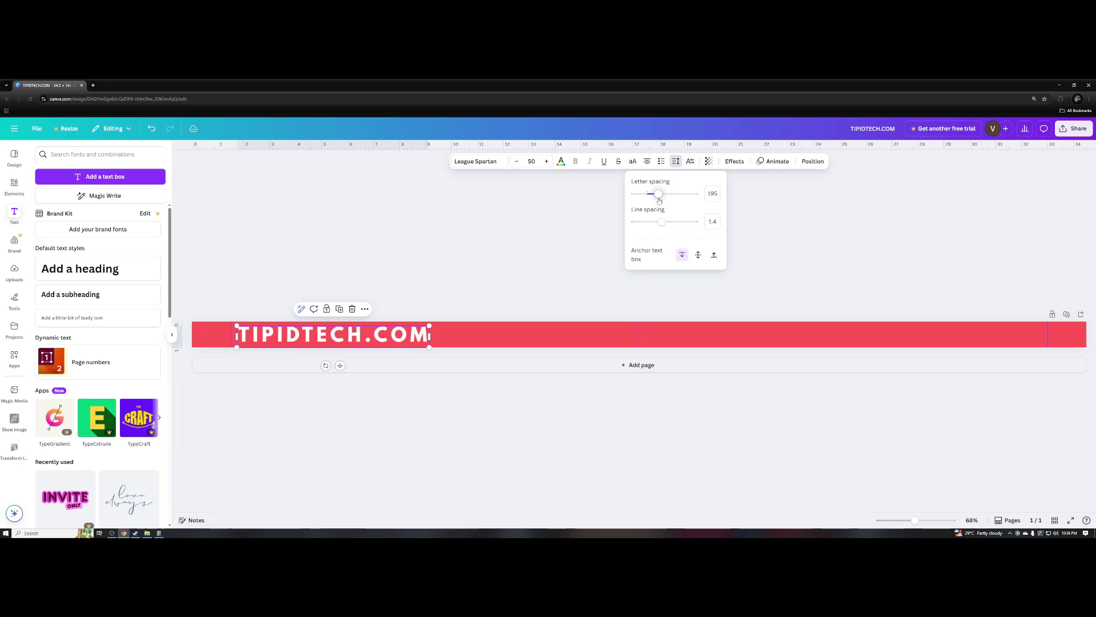
click(547, 226)
click(546, 226)
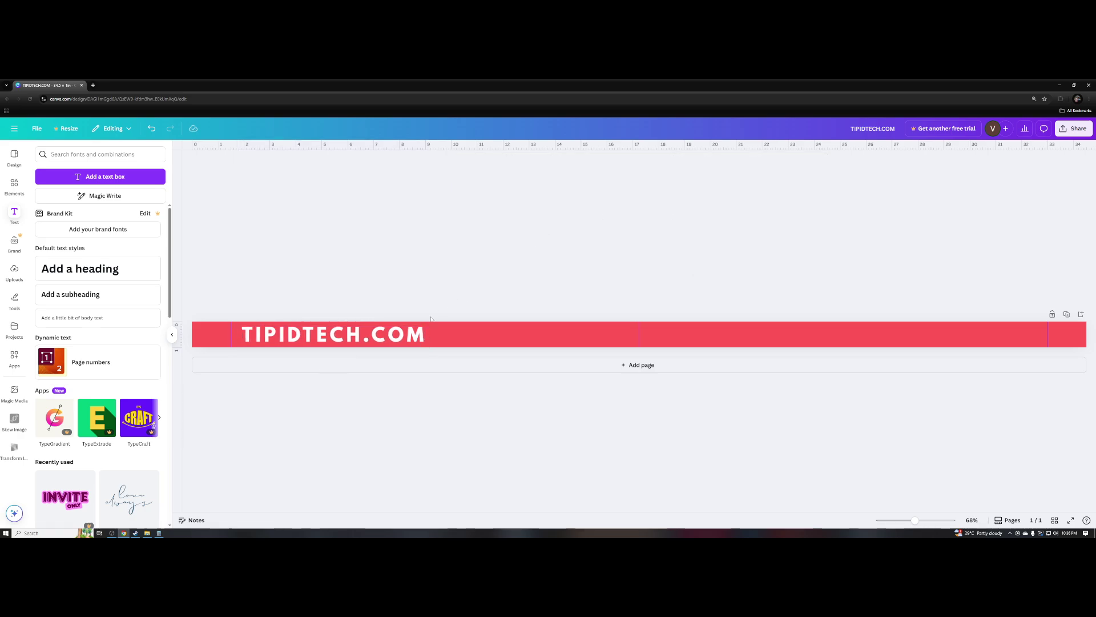
click(396, 340)
drag(396, 340, 406, 338)
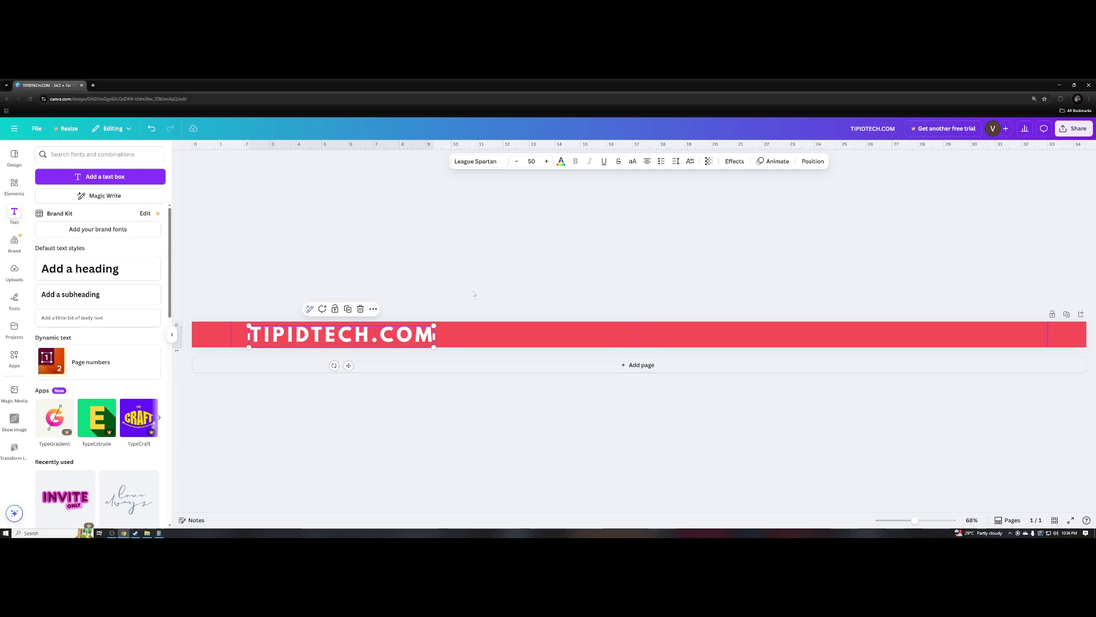
- Duplicate the TIPIDTECH.COM text and place the copy just inside the right margin guide, level with the original
key(ctrl+d)
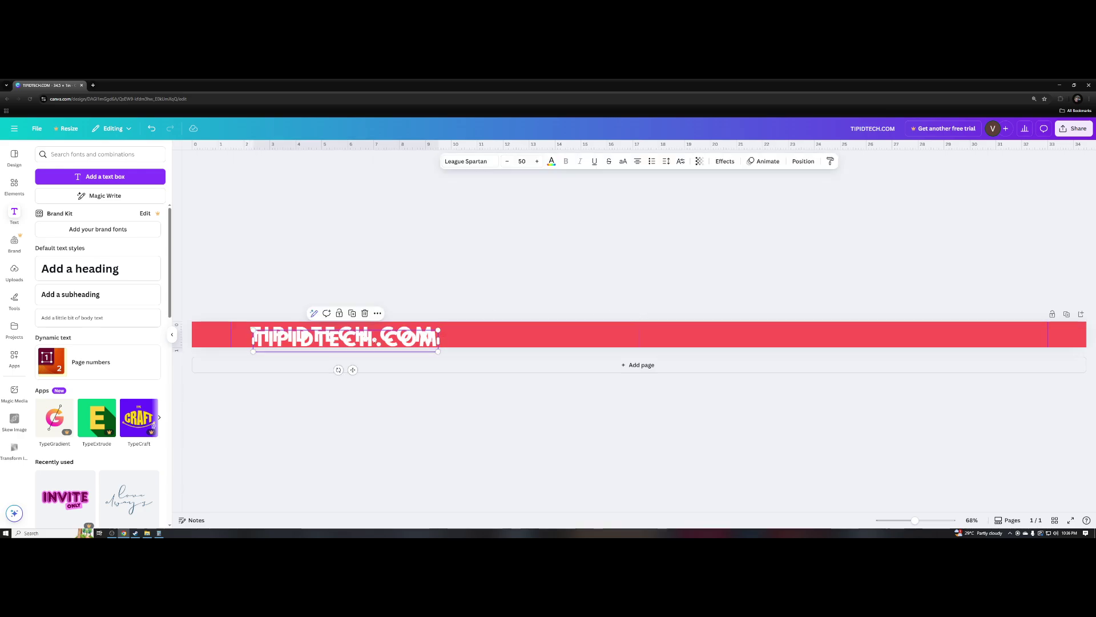
drag(362, 336, 959, 331)
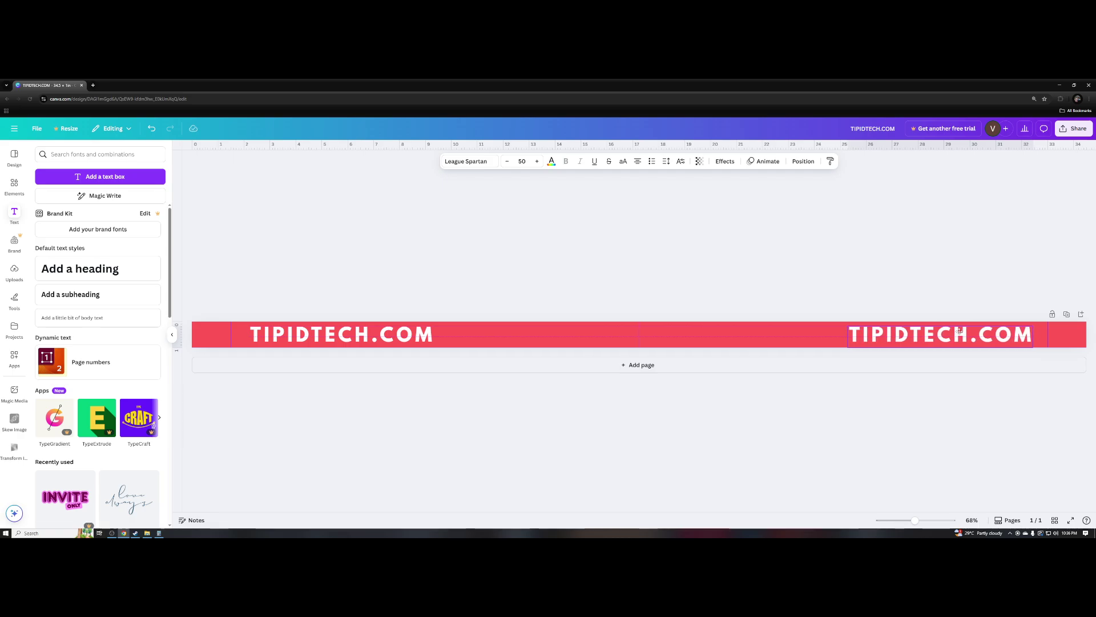
drag(959, 331, 960, 331)
click(280, 308)
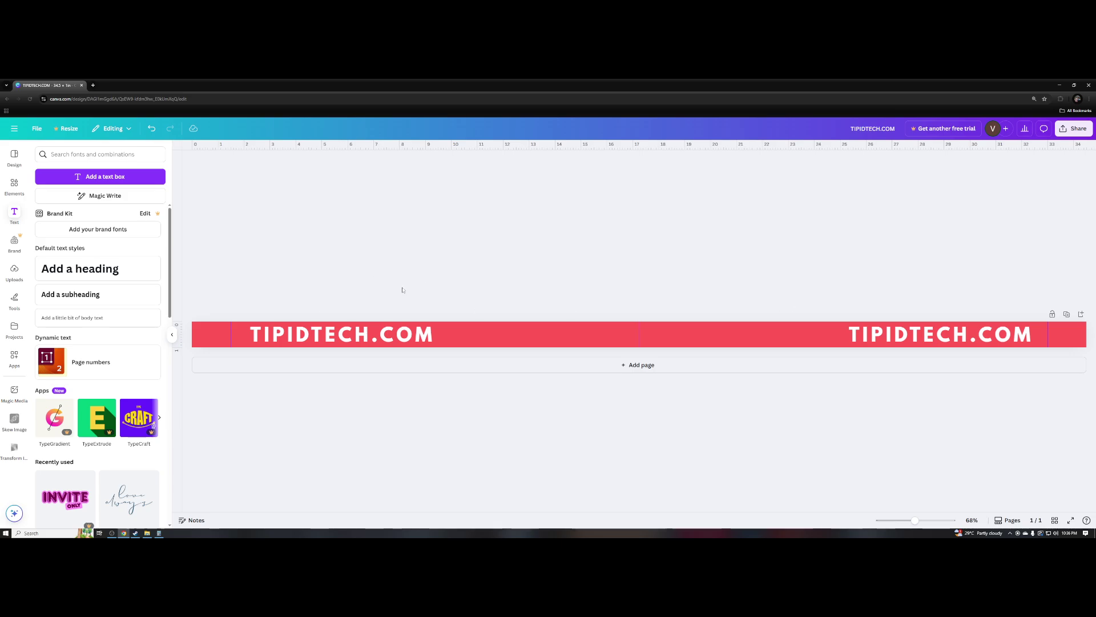
- Add a new text box at the strip's center reading TPC
click(106, 175)
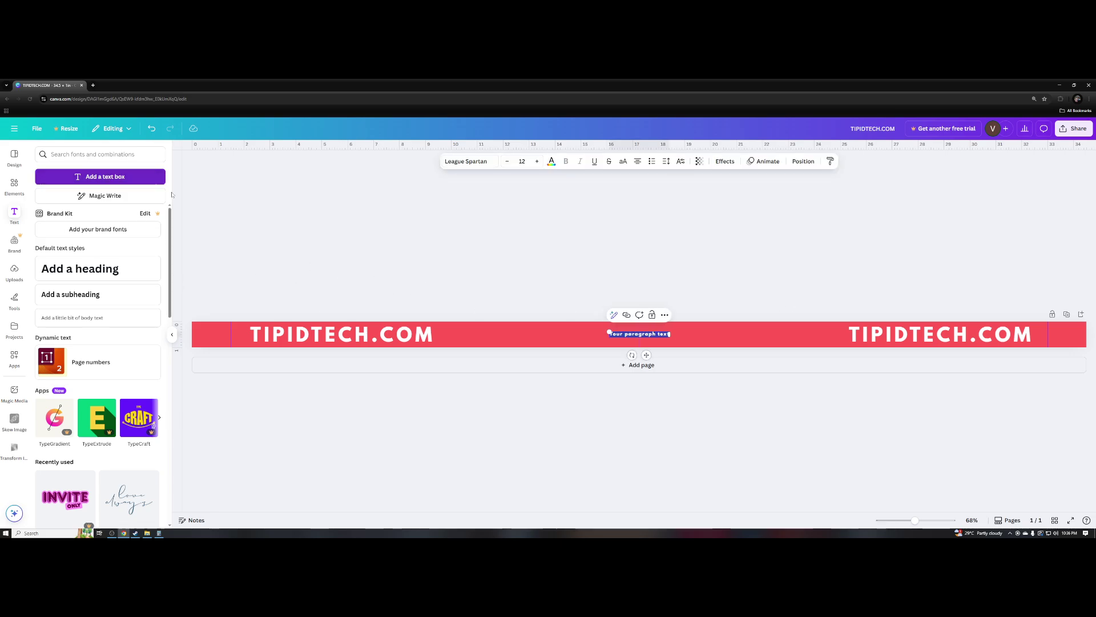
key(BackSpace)
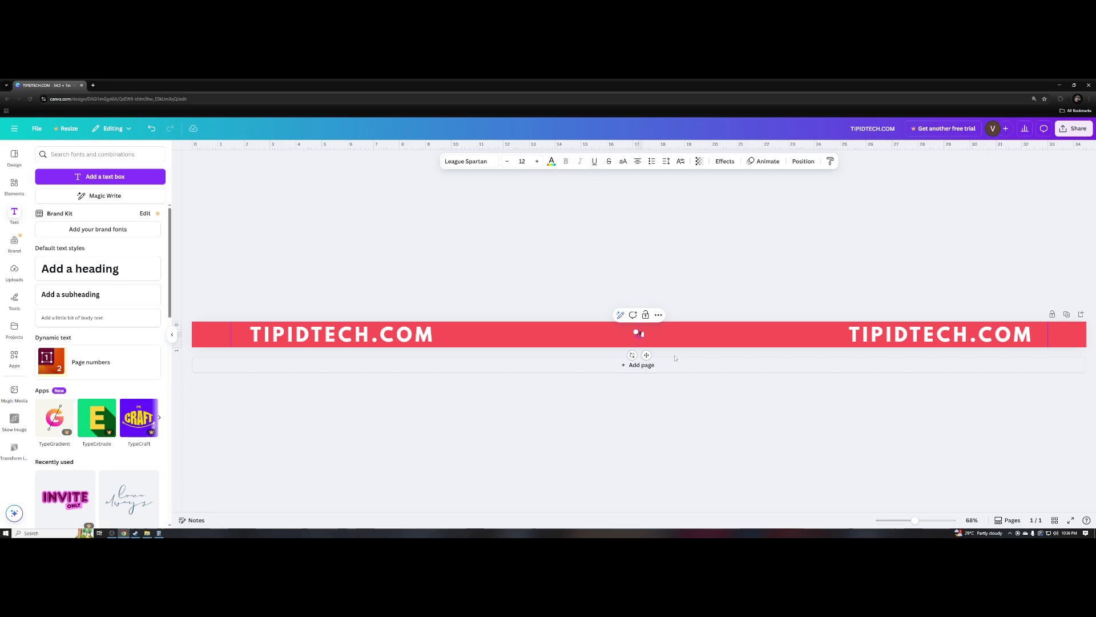
text(IP)
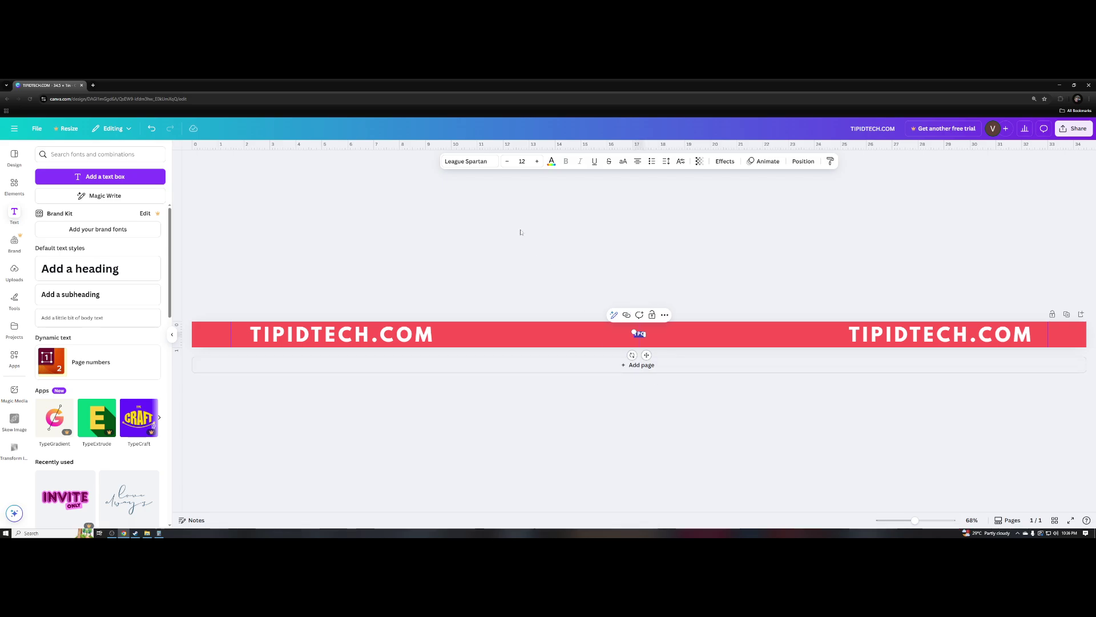
- Set the central TPC text's font size to 64 and select all three letters
click(522, 161)
text(50)
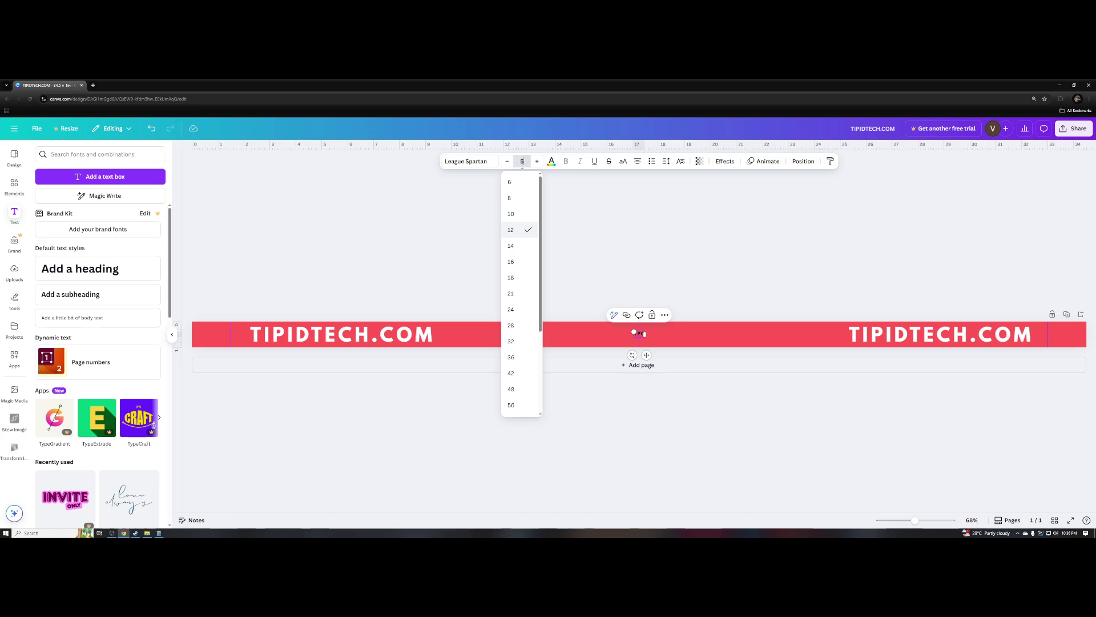
key(Return)
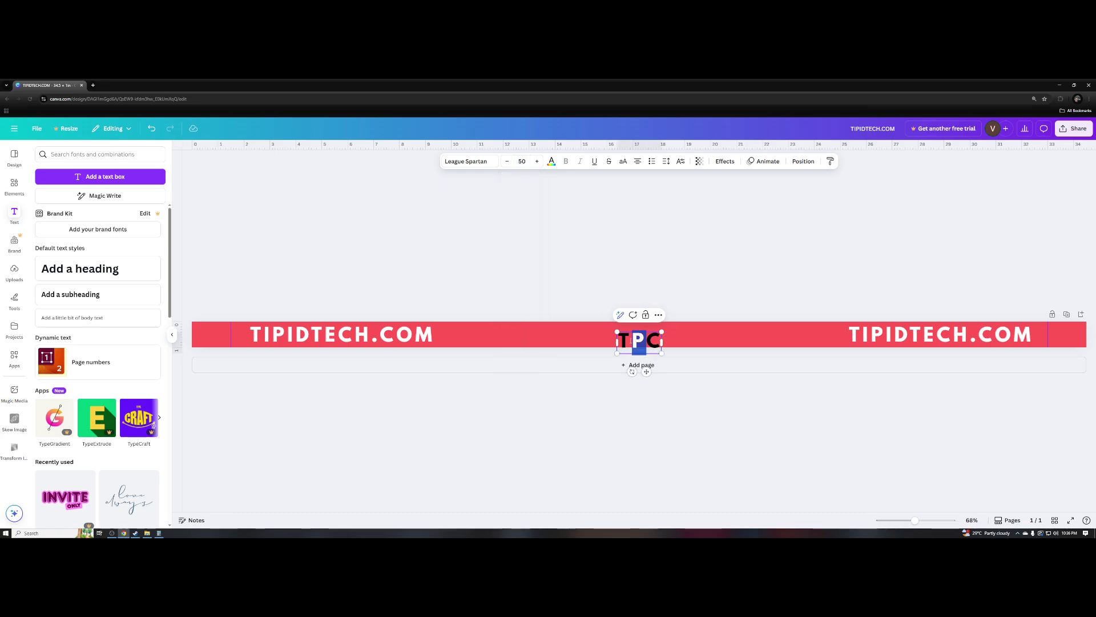
click(538, 162)
click(537, 162)
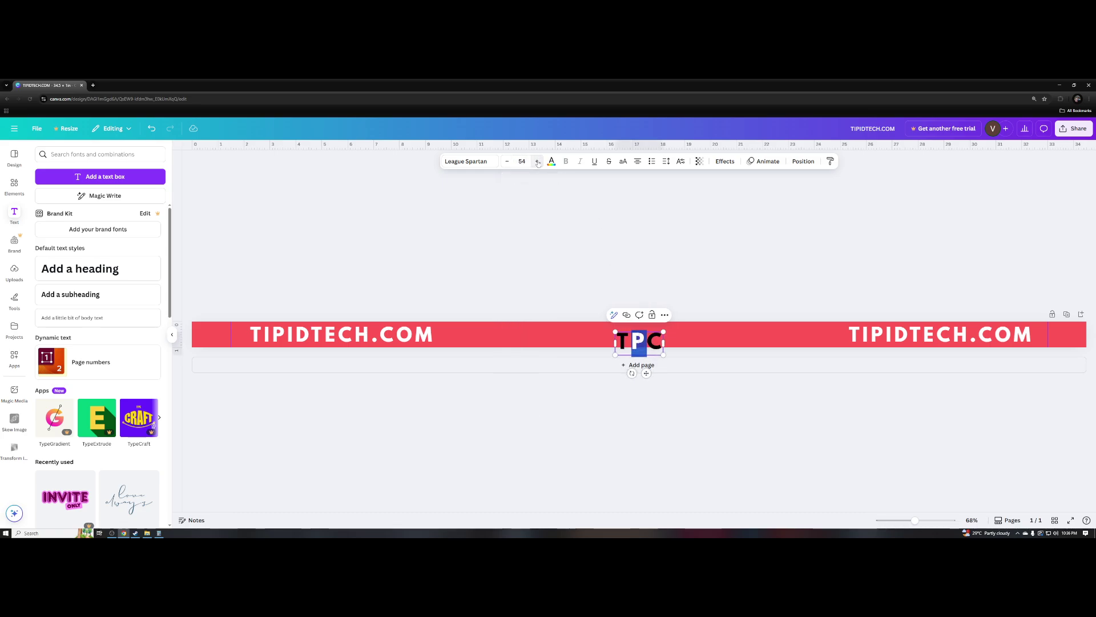
click(538, 161)
click(538, 161)
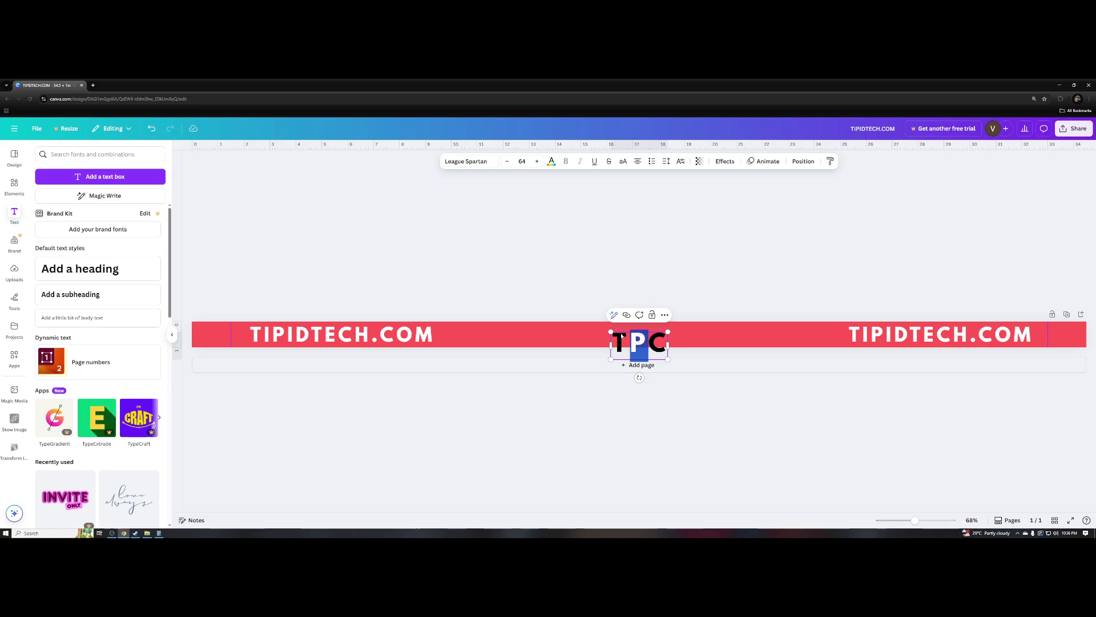
drag(664, 336, 610, 352)
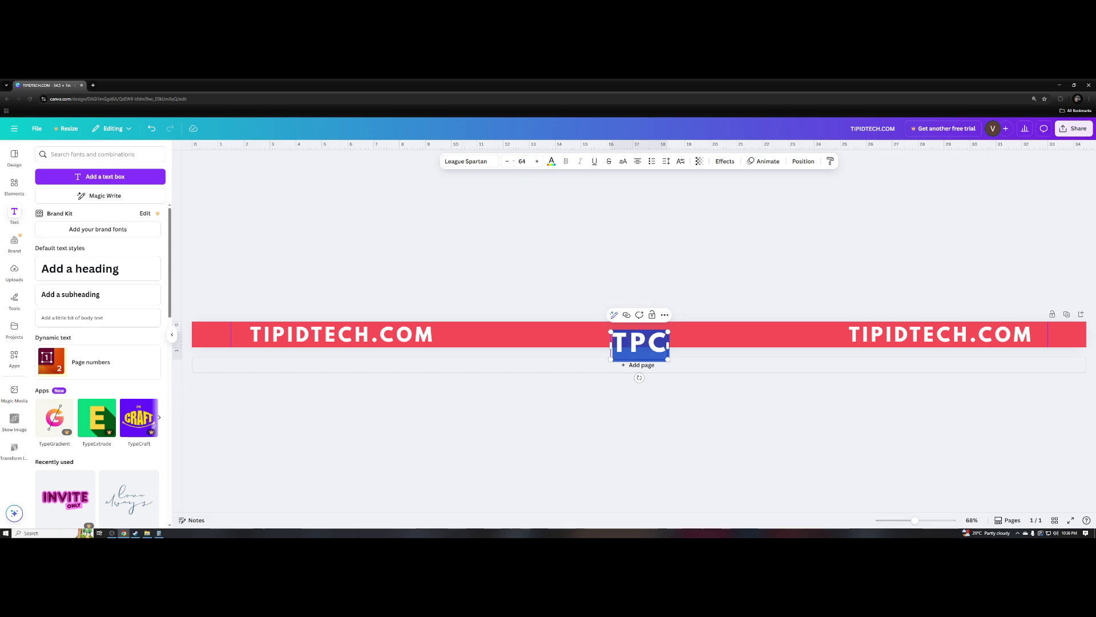
- Reduce the central TPC text's font size to 41
click(507, 163)
click(507, 162)
click(506, 163)
click(506, 162)
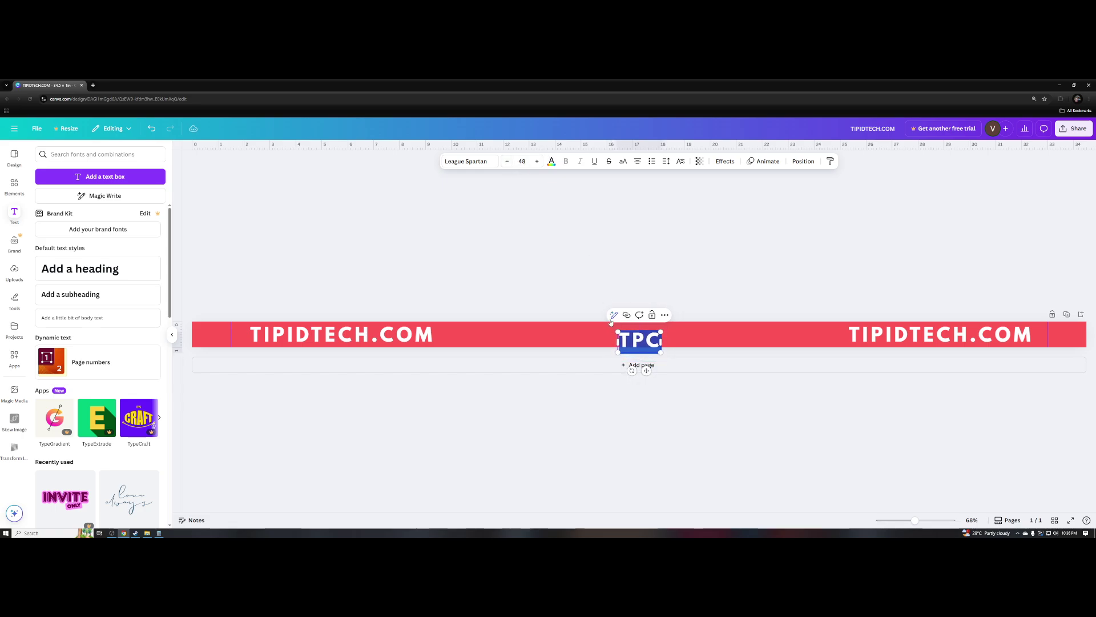
drag(631, 341, 619, 341)
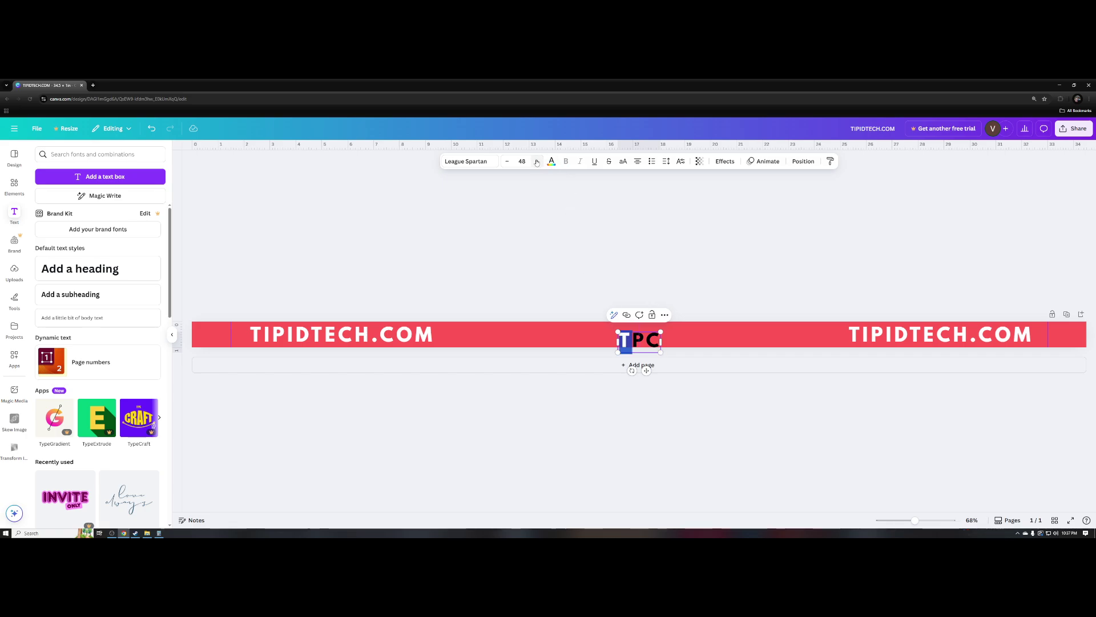
click(506, 163)
click(505, 162)
click(505, 165)
click(505, 165)
click(505, 165)
click(506, 165)
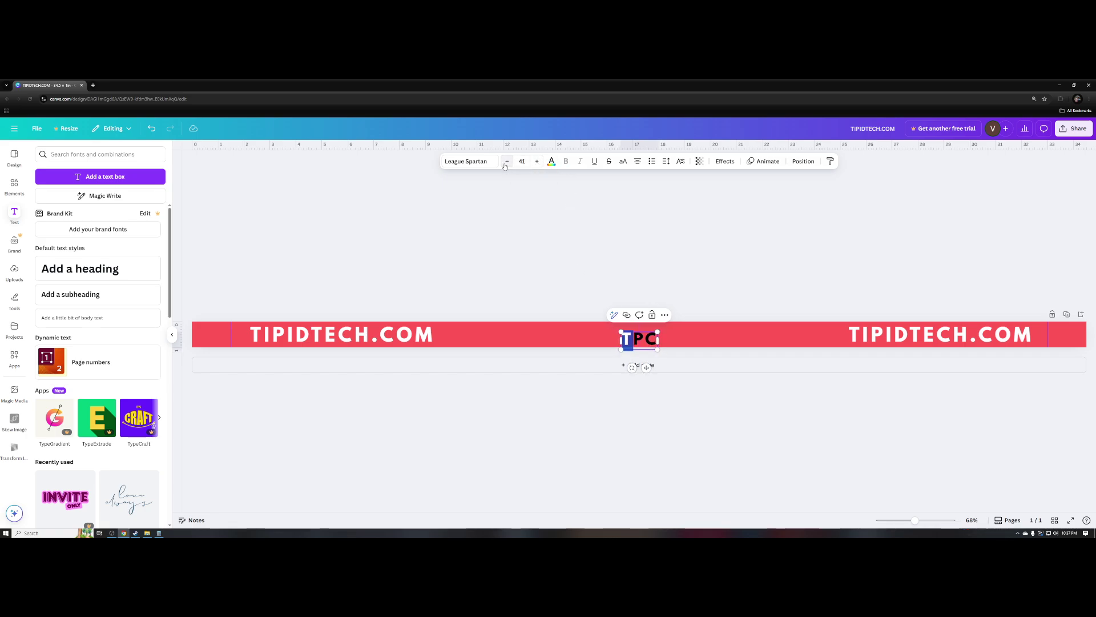
click(672, 393)
click(672, 394)
- Replace the central TPC text with the single letter T and color it white
click(639, 338)
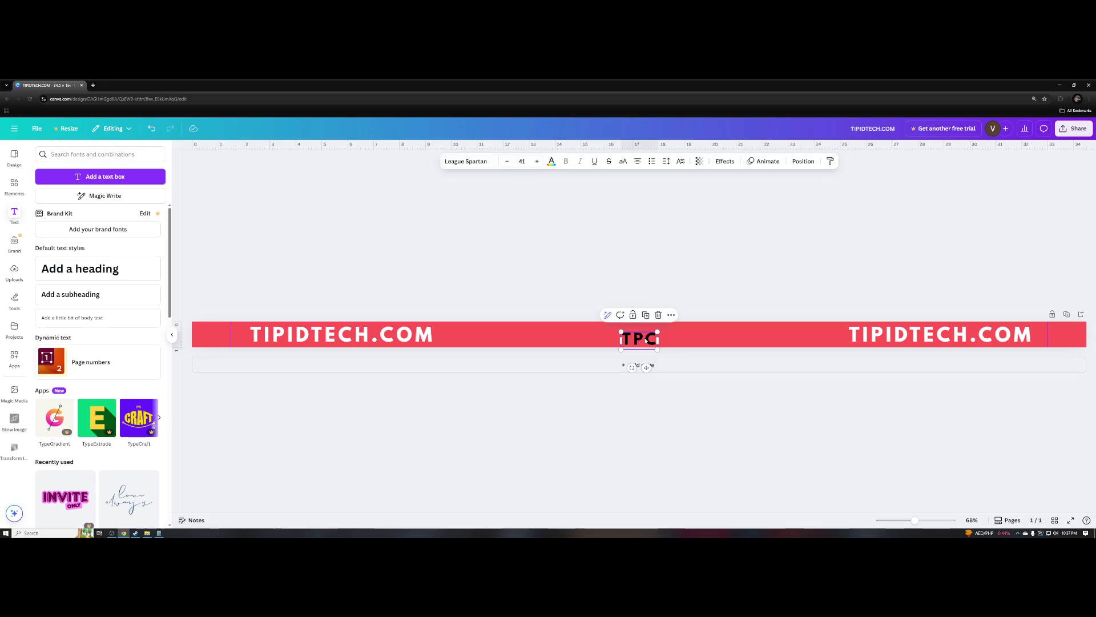
double_click(639, 338)
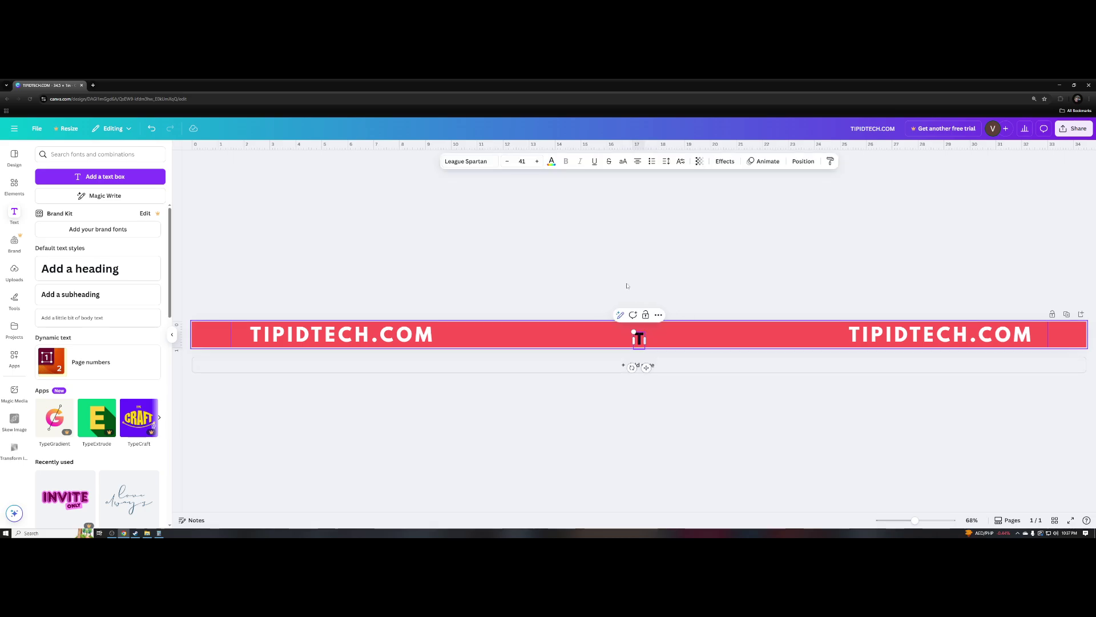
click(552, 161)
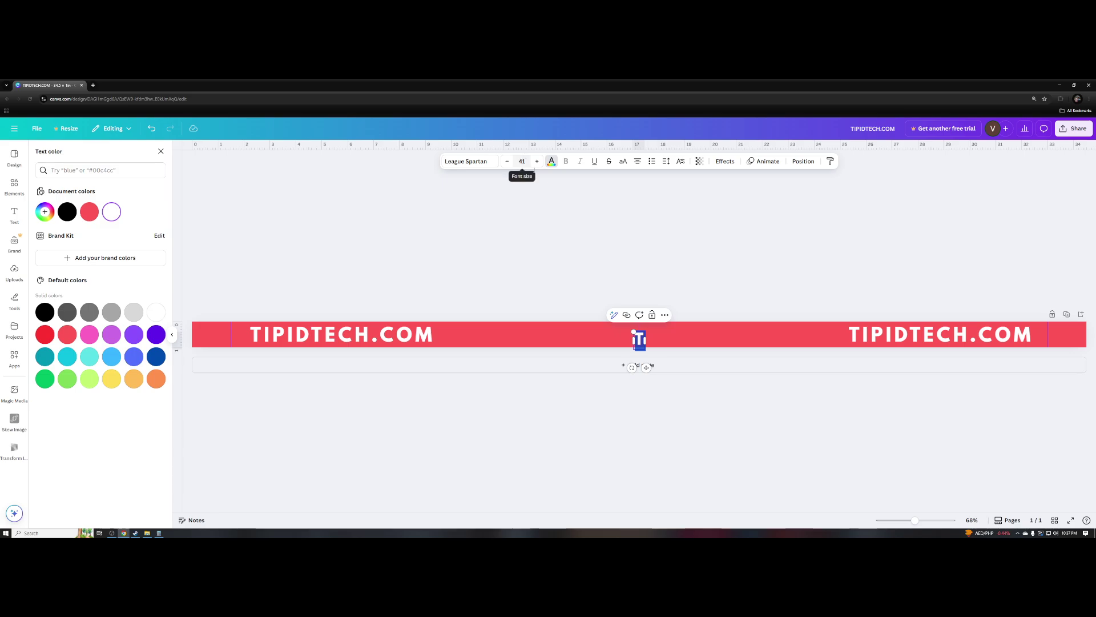
click(638, 341)
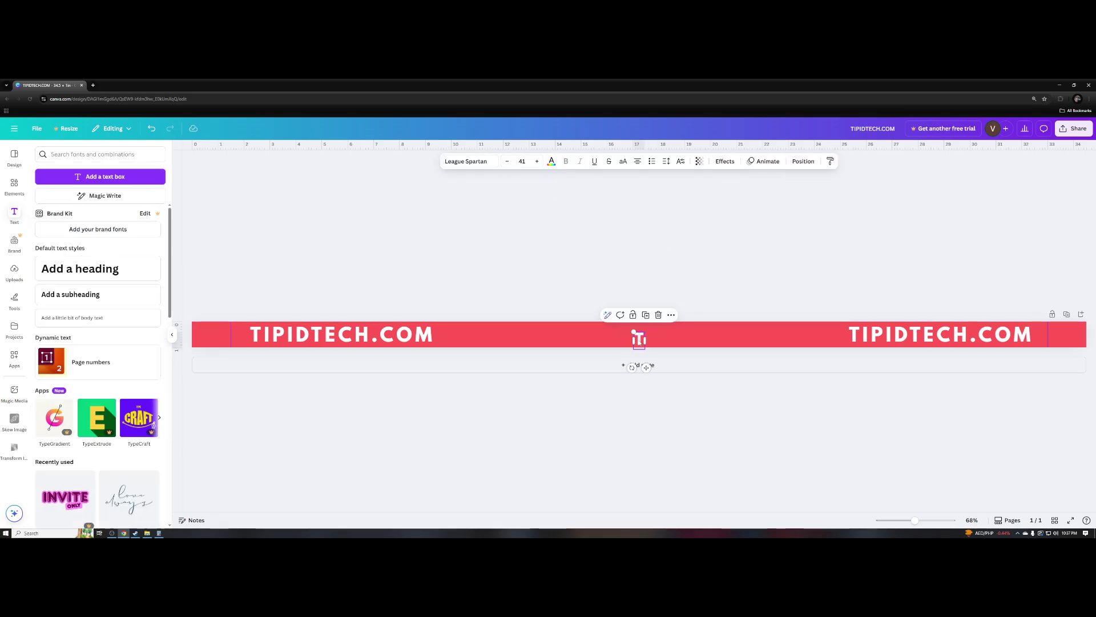
- Position the T slightly left of the strip's center, duplicate it beside the original and change the copy to P
mouse_move(639, 342)
mouse_down()
mouse_move(609, 337)
mouse_move(641, 335)
mouse_up()
key(ctrl+d)
double_click(641, 335)
text(PI)
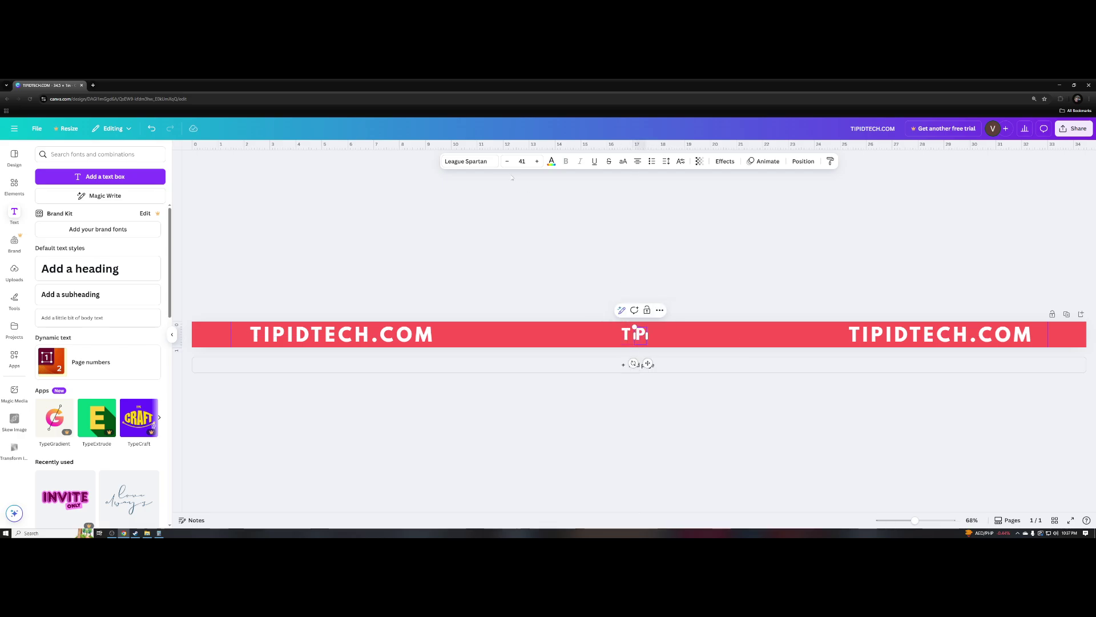
- Increase the letter P's font size so it is larger than the neighboring T
key(shift+Left)
click(536, 161)
click(537, 161)
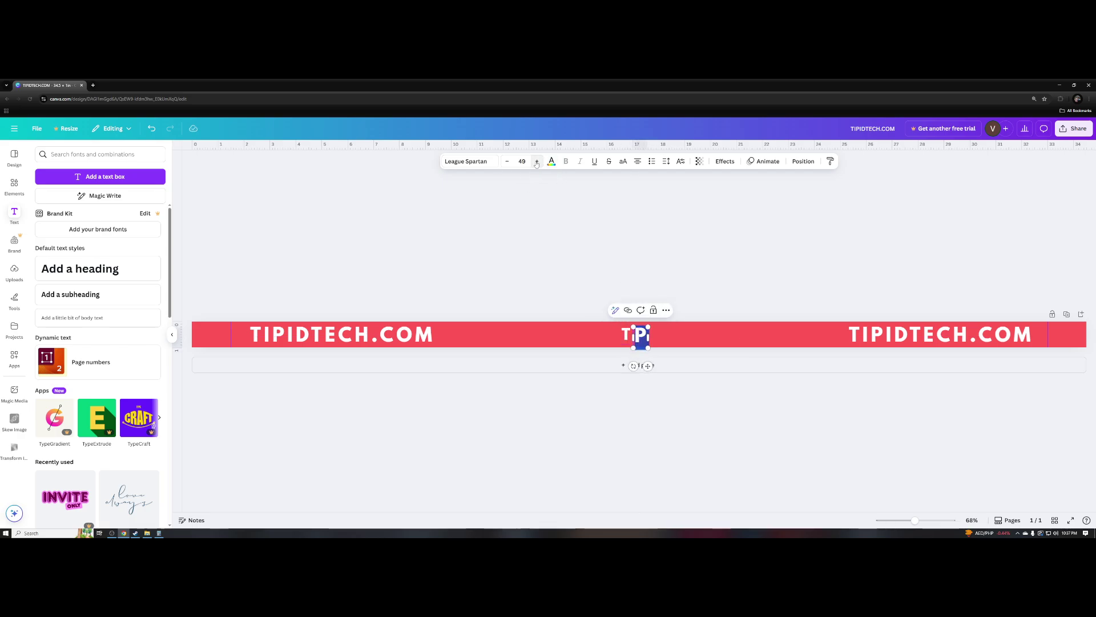
click(537, 161)
click(537, 161)
click(537, 161)
click(553, 266)
- Place a letter C just right of the P to complete TPC, and check the three letters' alignment as one selection
drag(637, 335, 652, 341)
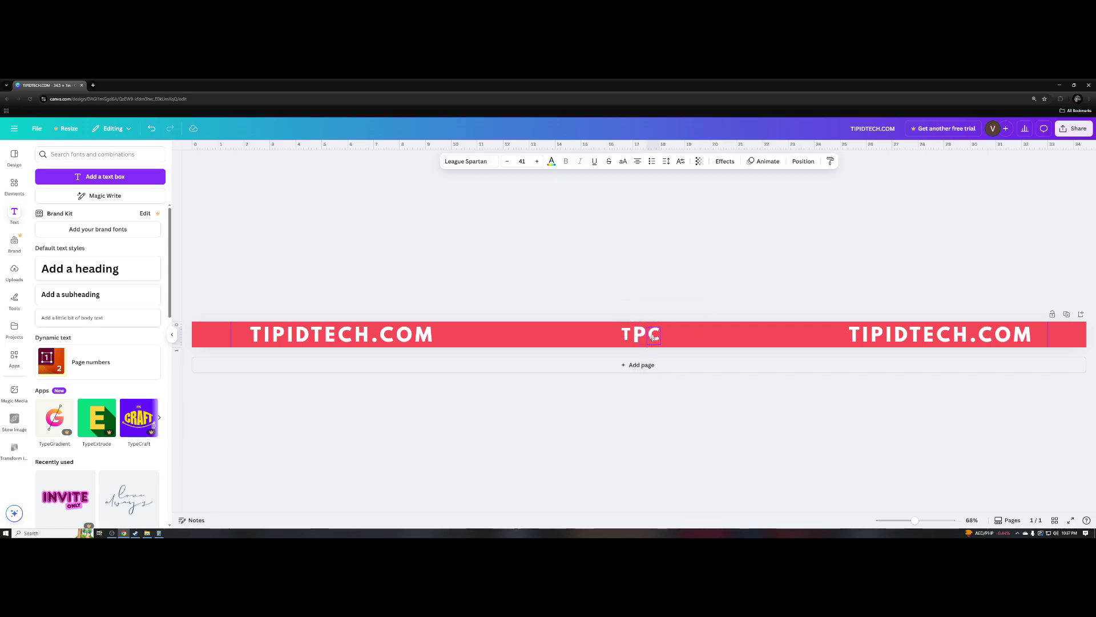
click(626, 339)
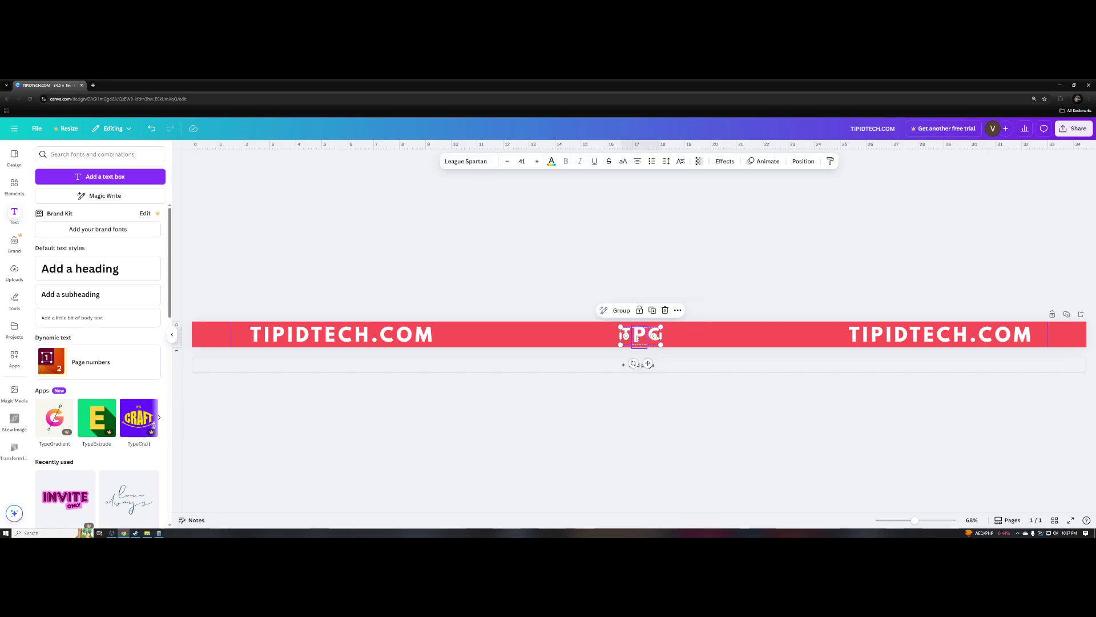
shift+click(639, 337)
shift+click(656, 338)
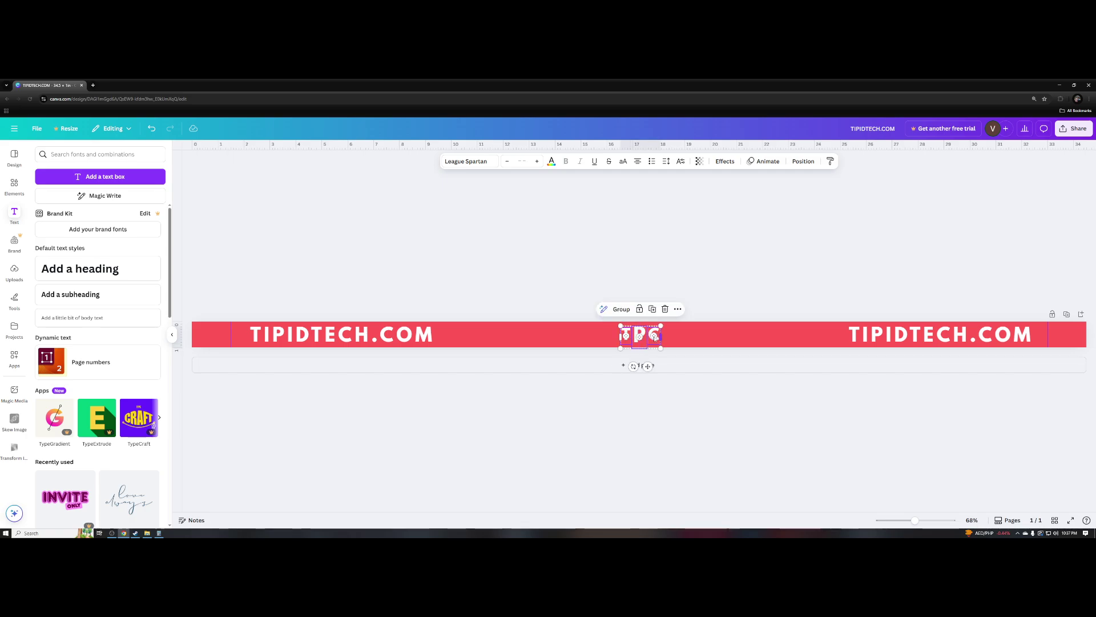
click(676, 376)
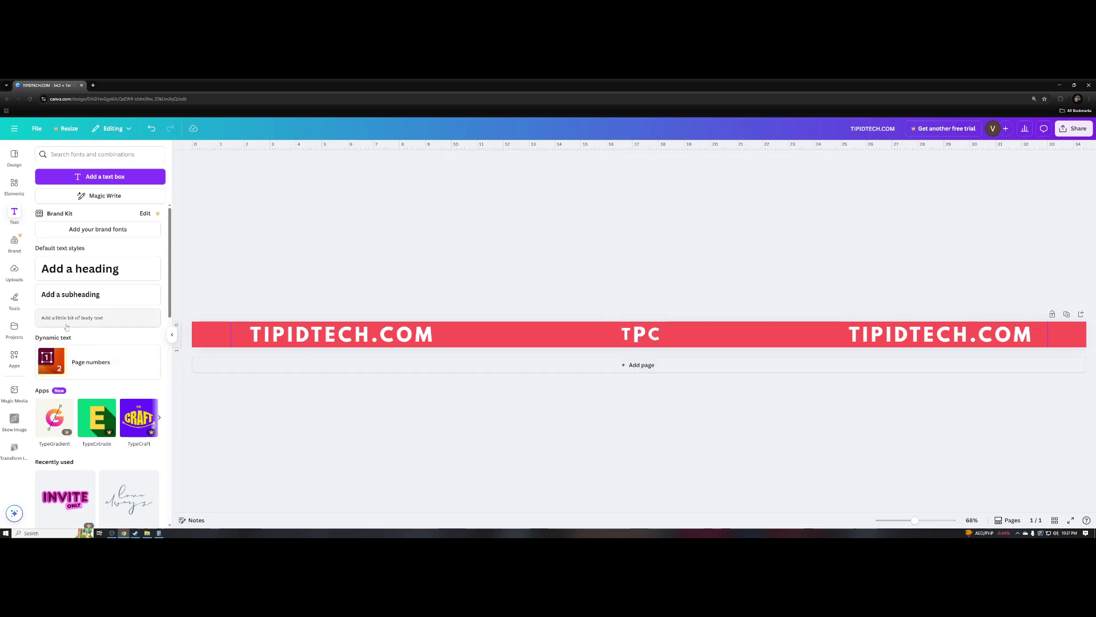
- Search the design elements library for technology
scroll(85, 294, down, 3)
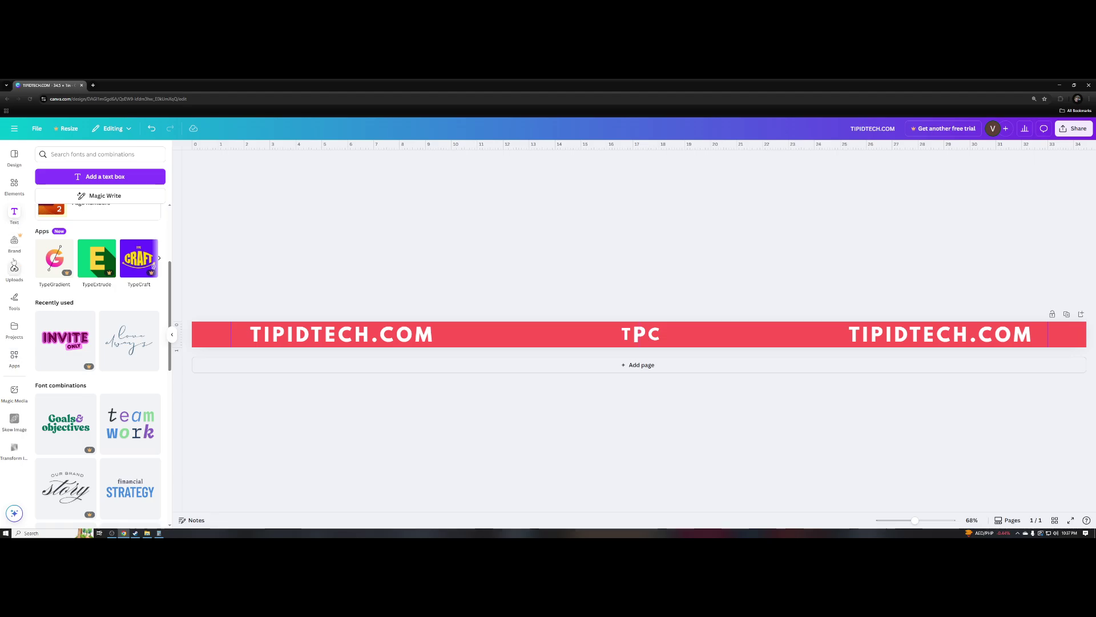
scroll(43, 313, up, 3)
click(14, 184)
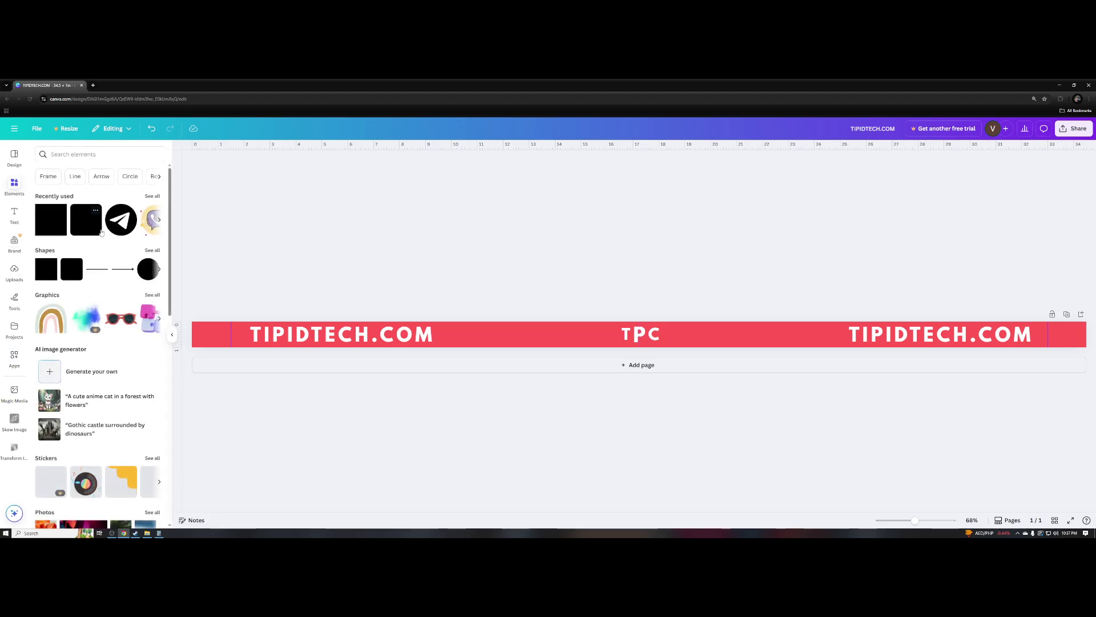
click(84, 154)
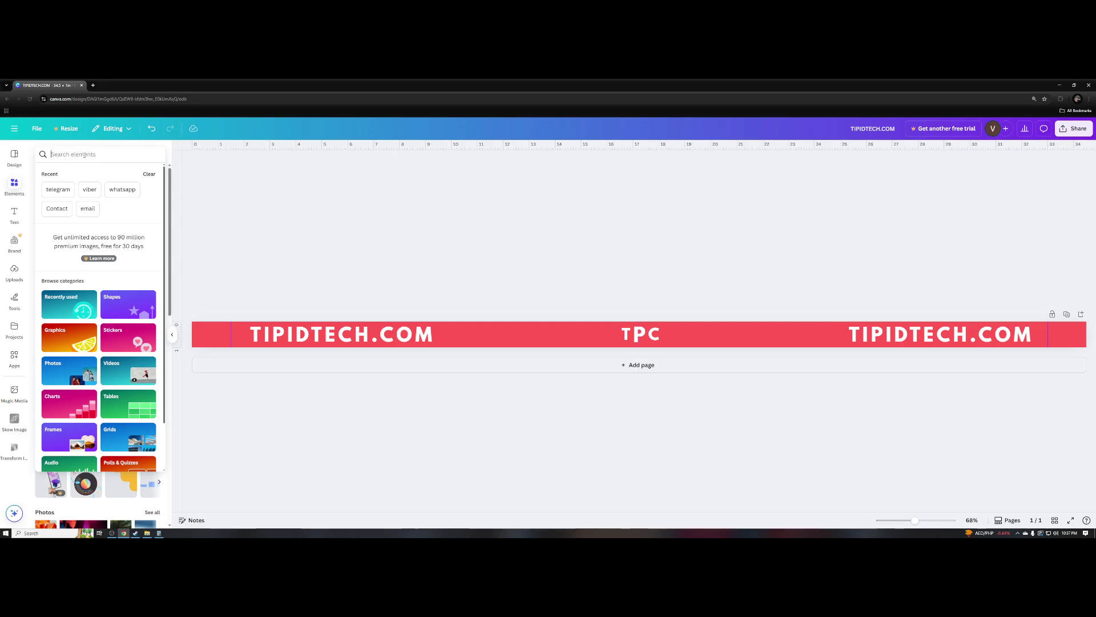
text(tehn)
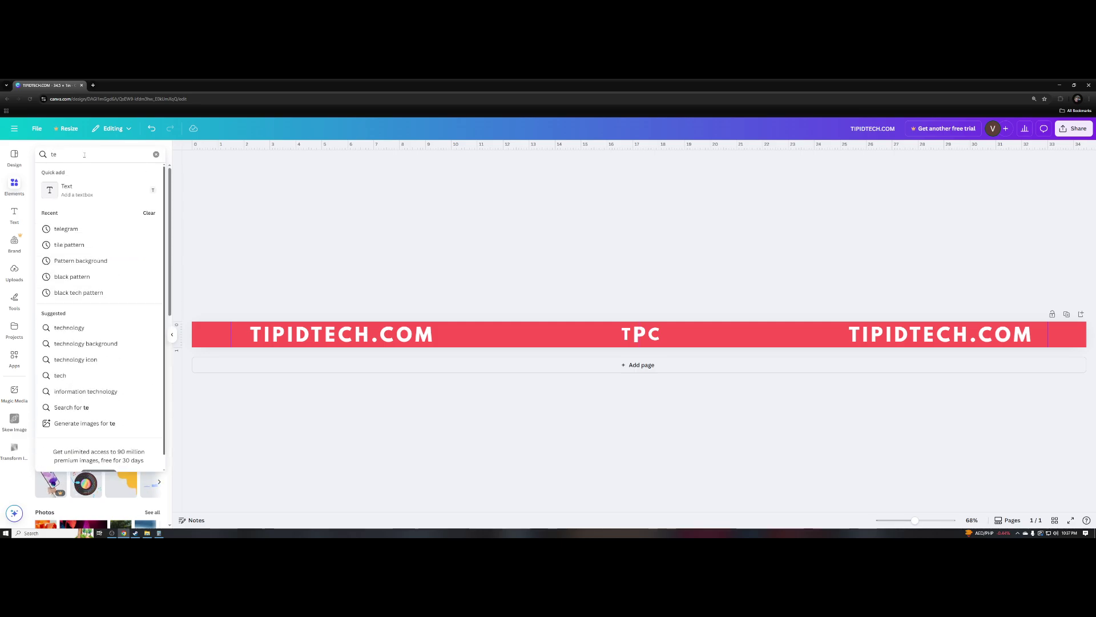
key(BackSpace)
key(BackSpace)
text(ch)
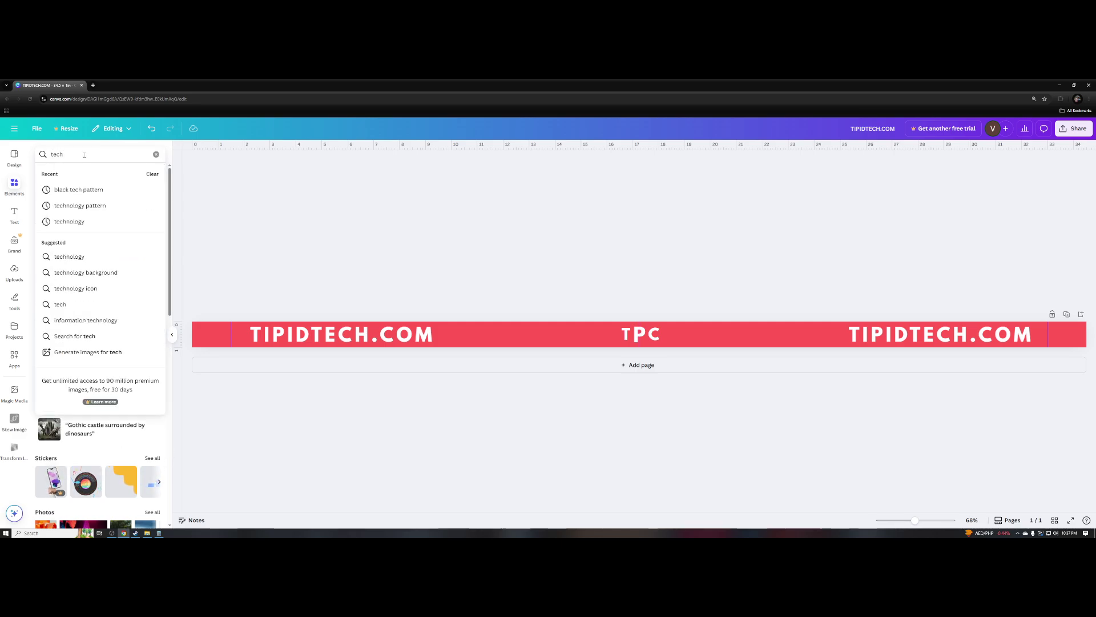
text(nology)
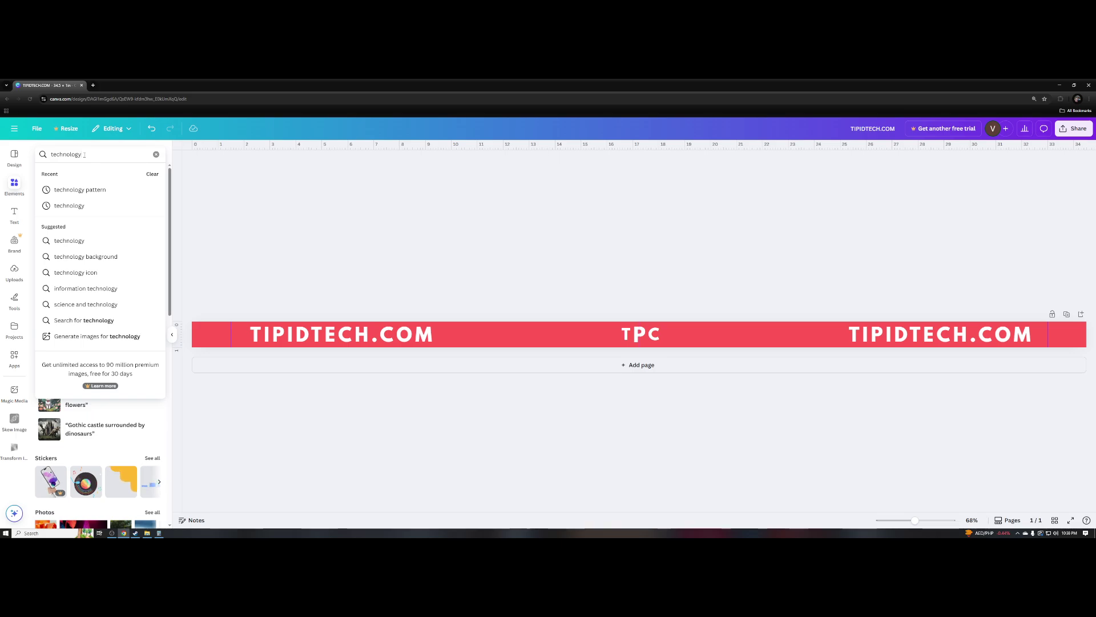
key(Return)
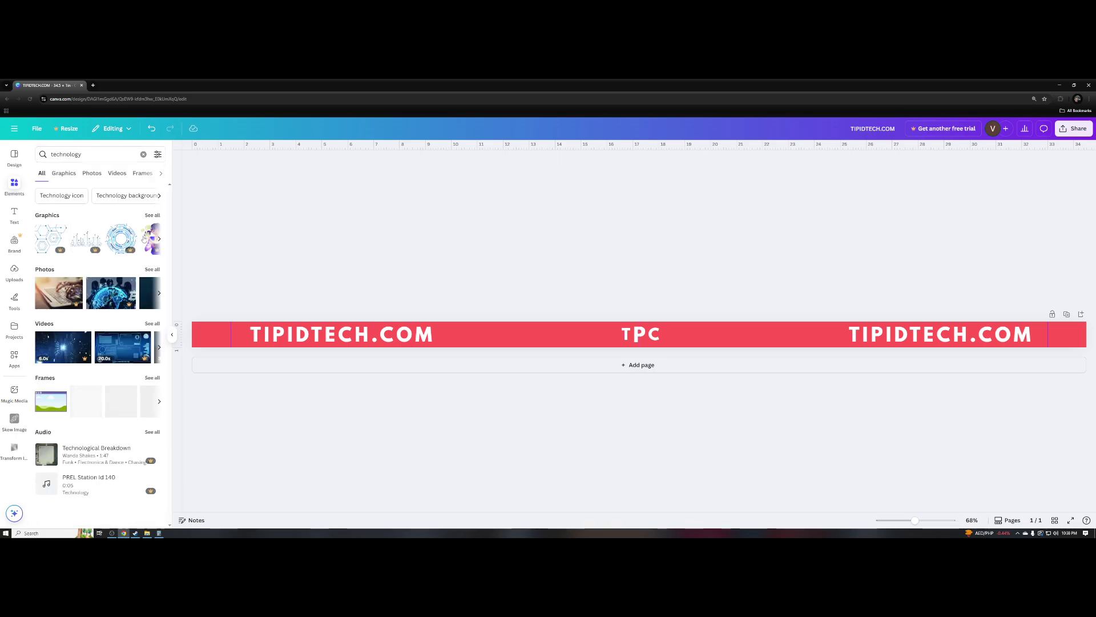
- Browse all the technology photos and add the green circuit board photo to the strip
click(152, 269)
scroll(88, 303, down, 1)
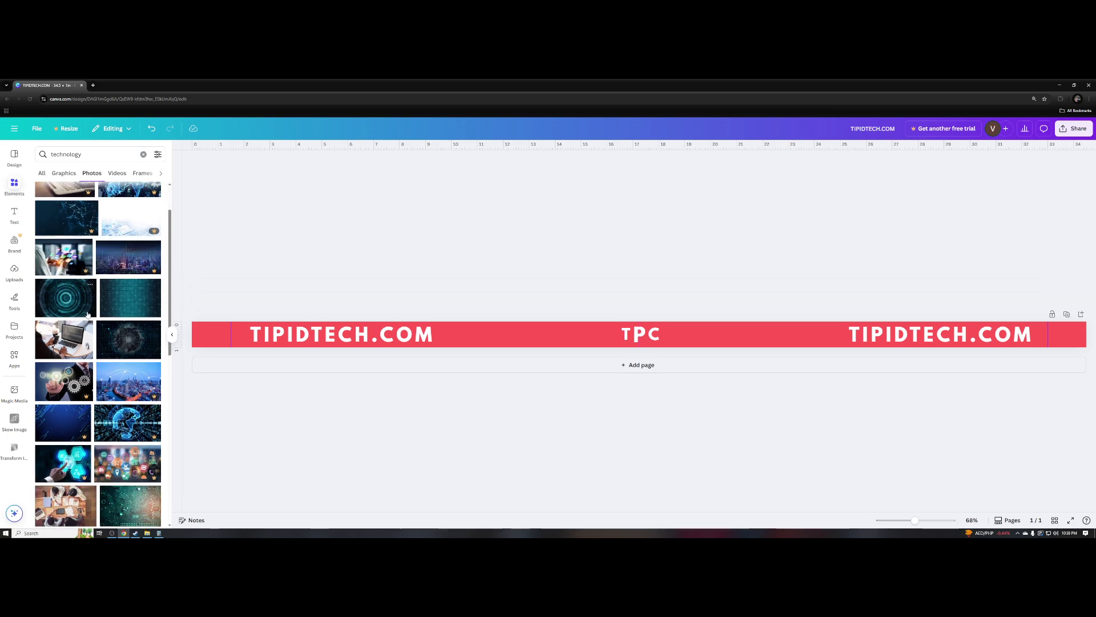
scroll(94, 340, down, 2)
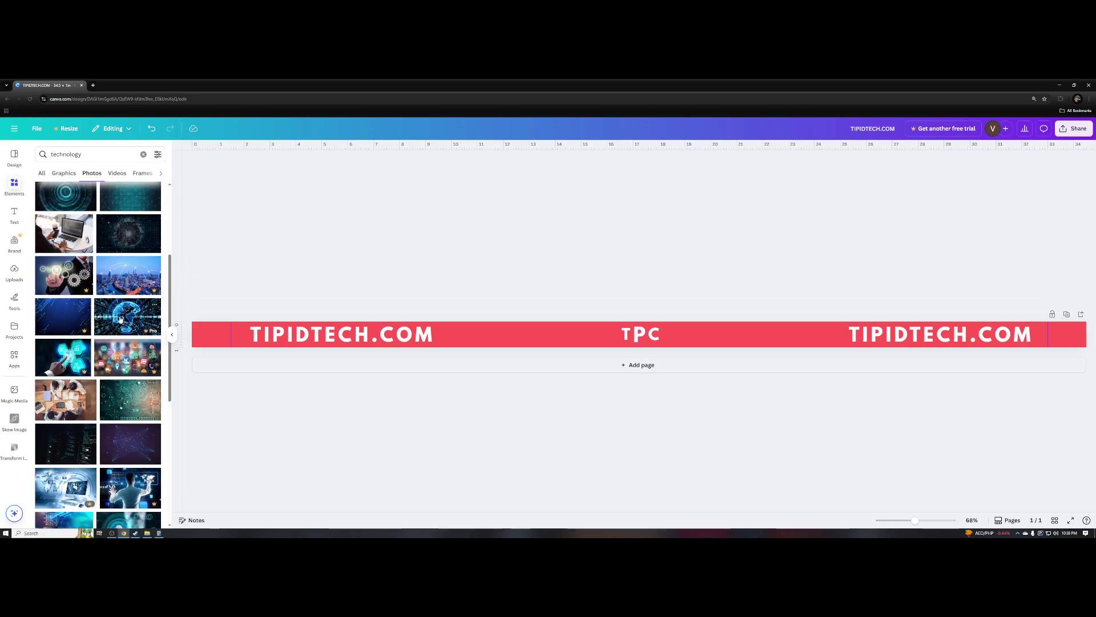
scroll(121, 319, down, 2)
click(125, 304)
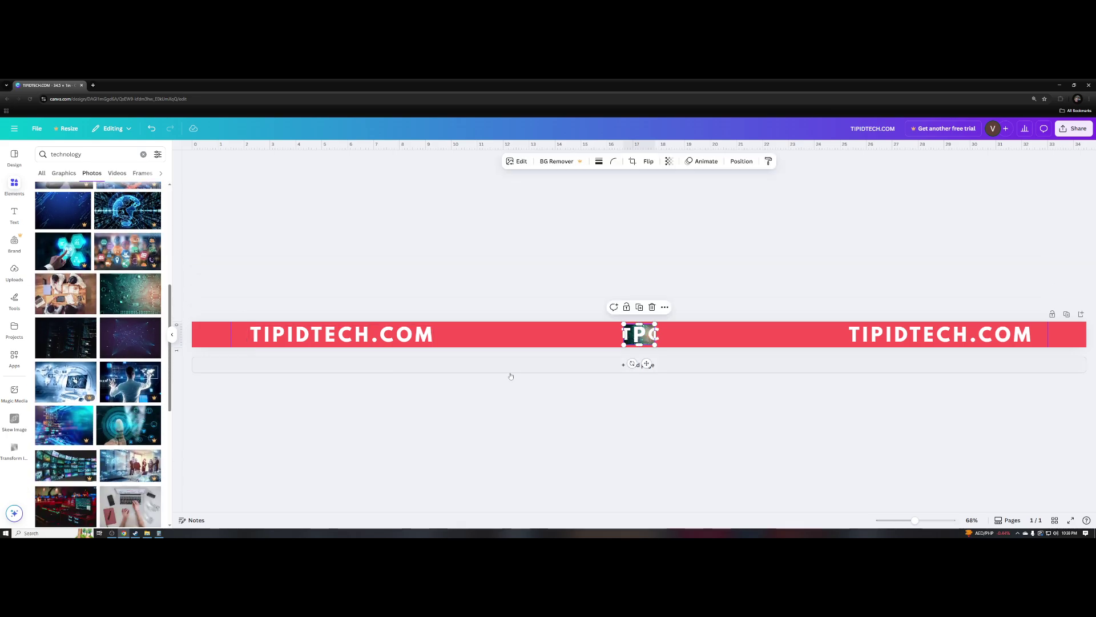
- Enlarge the circuit board photo, align it with the strip's left end and stretch it to the strip's center
drag(622, 349, 235, 412)
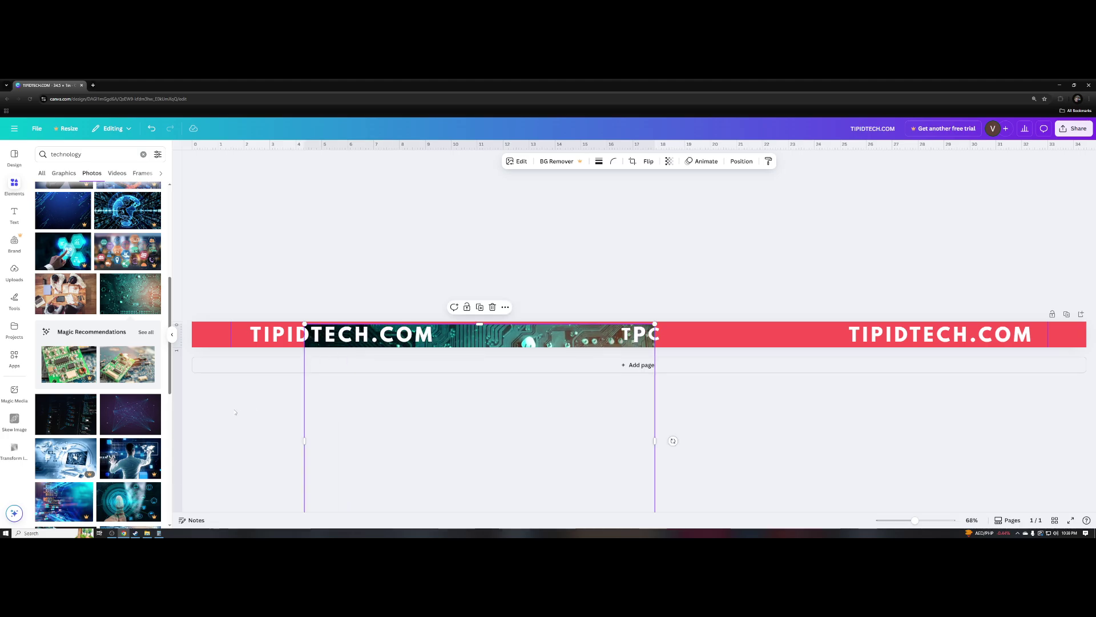
drag(450, 404, 342, 375)
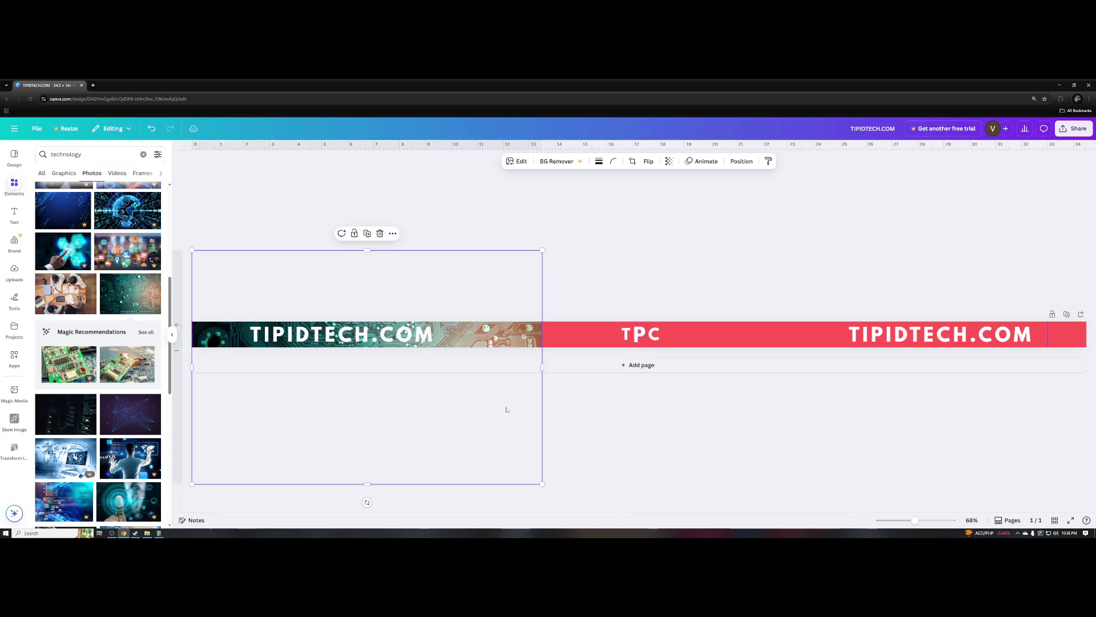
drag(545, 367, 640, 366)
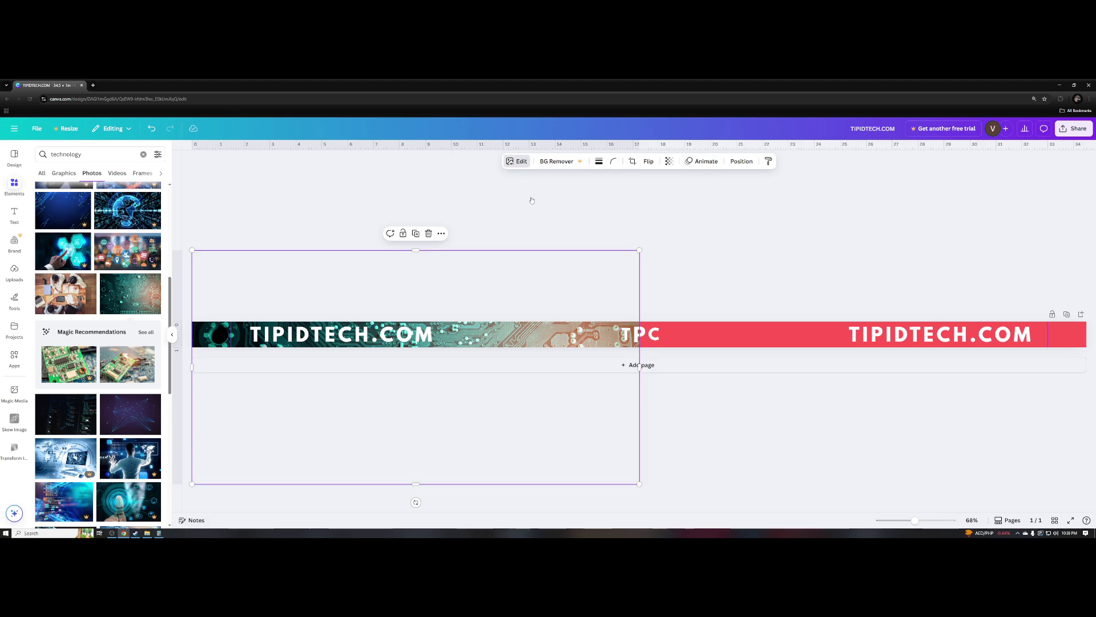
- Open the circuit board photo's adjustments and examine the white balance, light, color and texture settings
click(521, 161)
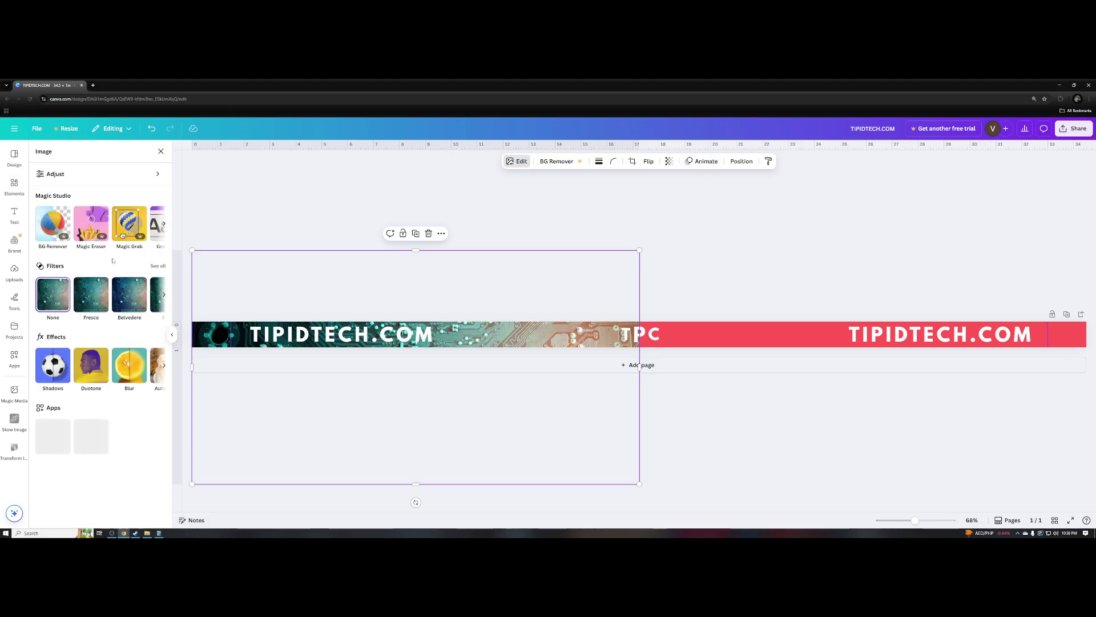
click(85, 174)
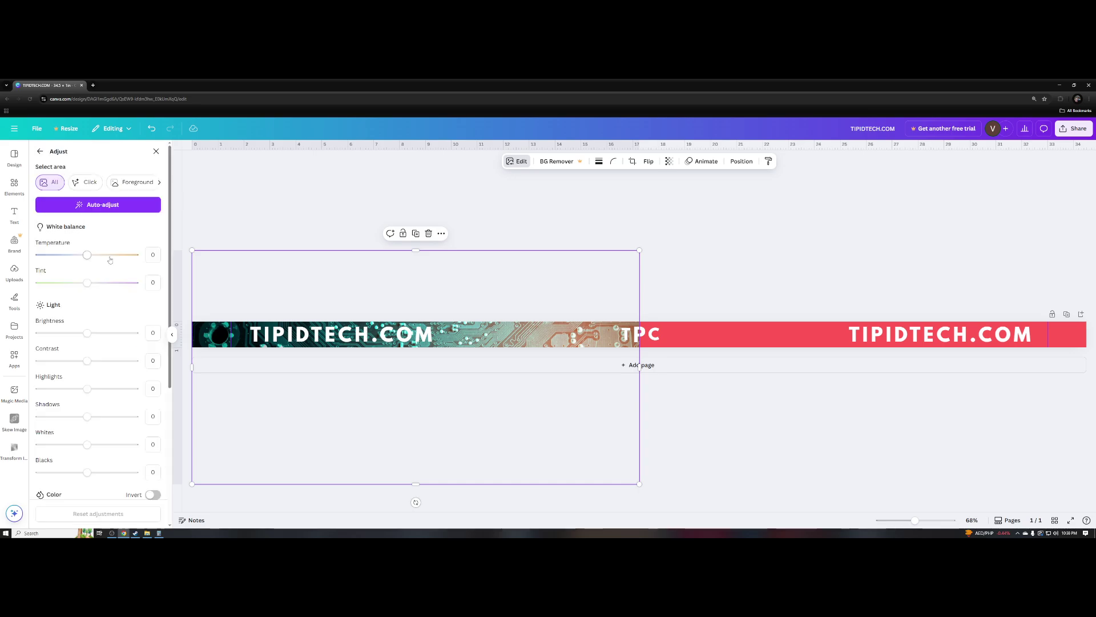
scroll(106, 328, down, 5)
scroll(111, 415, up, 2)
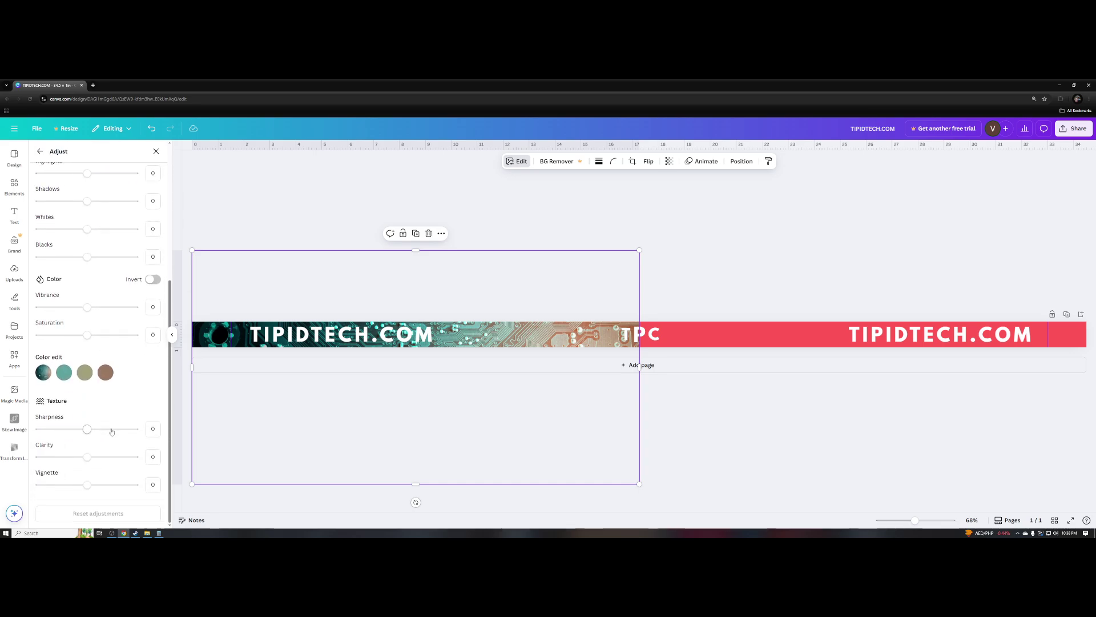
scroll(119, 404, up, 2)
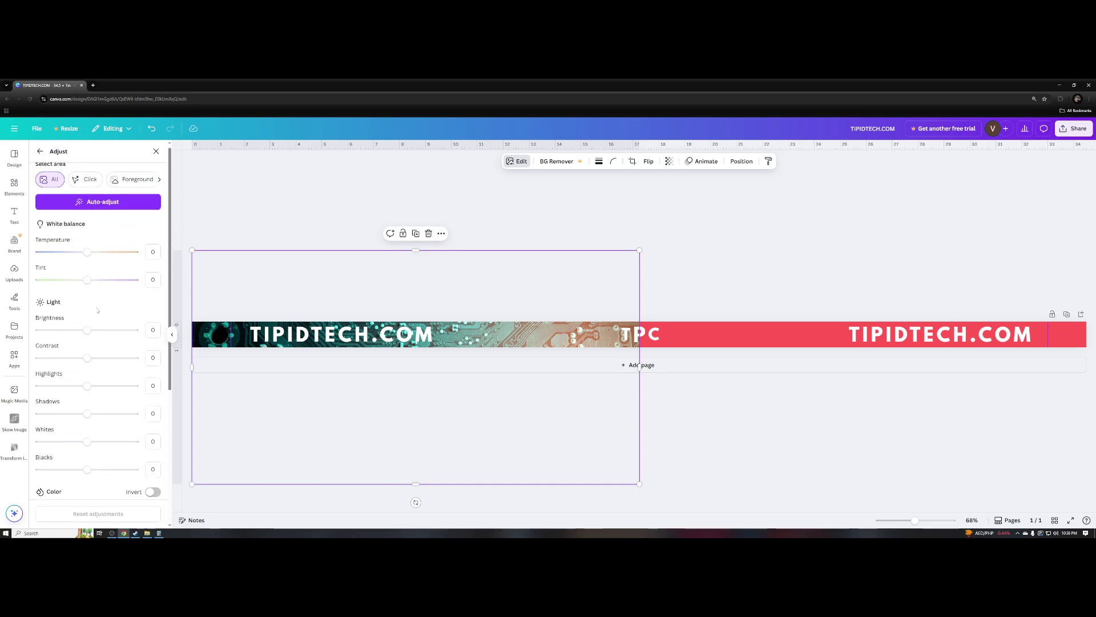
scroll(108, 326, down, 4)
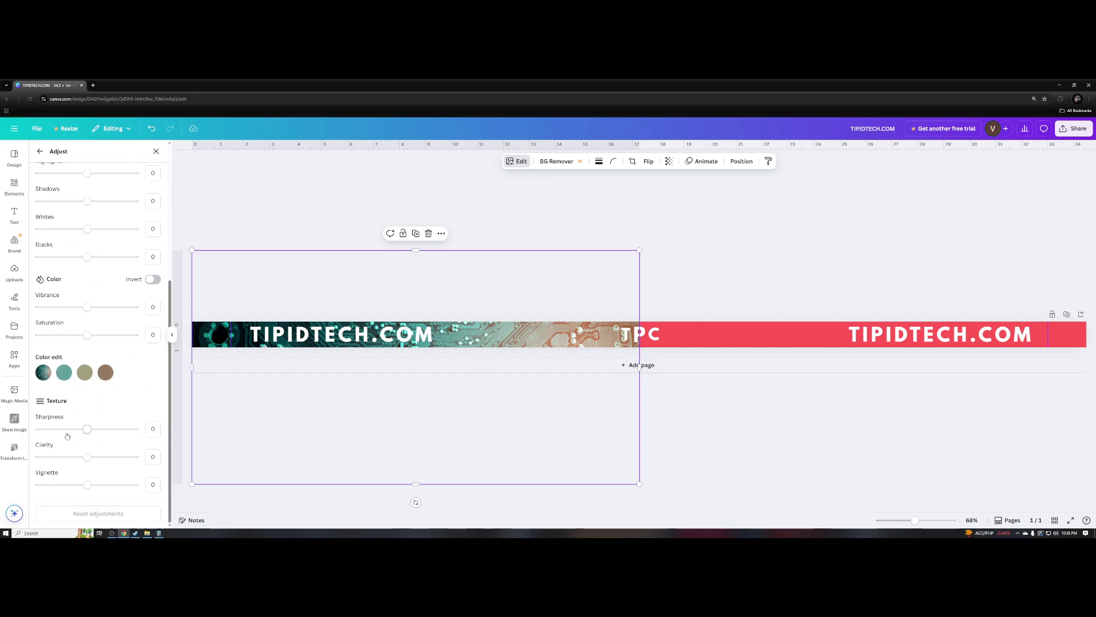
scroll(98, 421, up, 4)
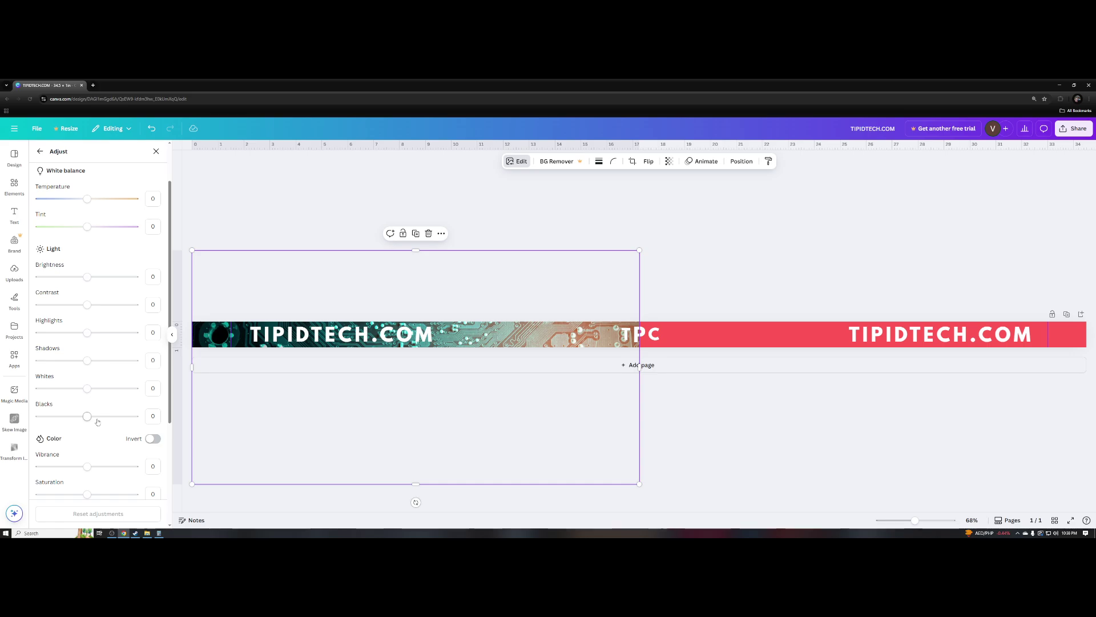
- Try adjusting the light settings of only the circuit board photo's background area
click(159, 182)
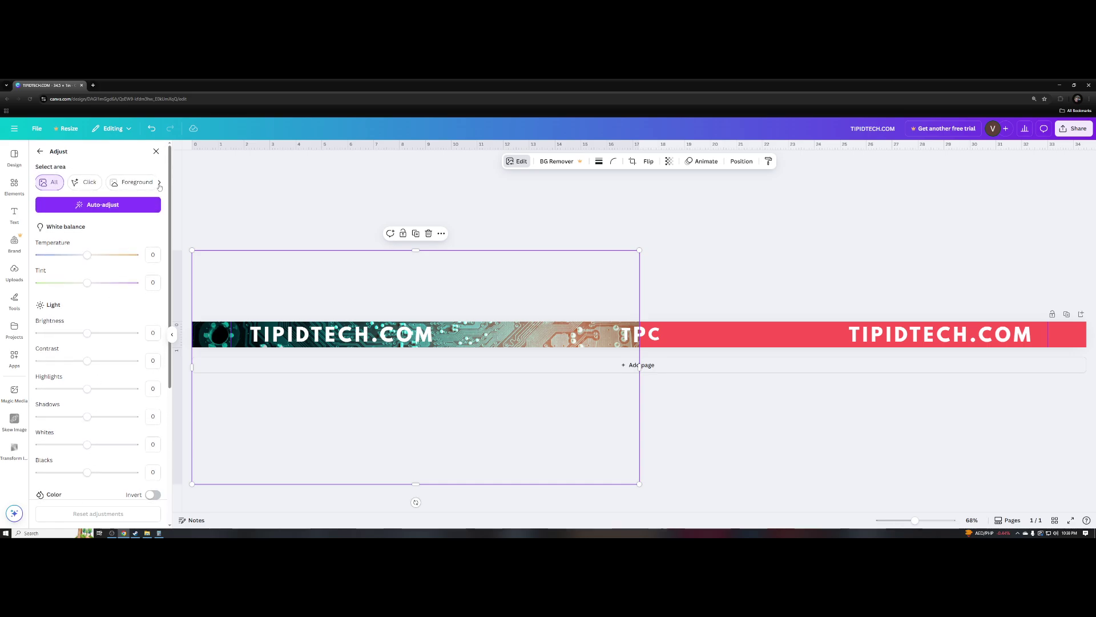
click(140, 183)
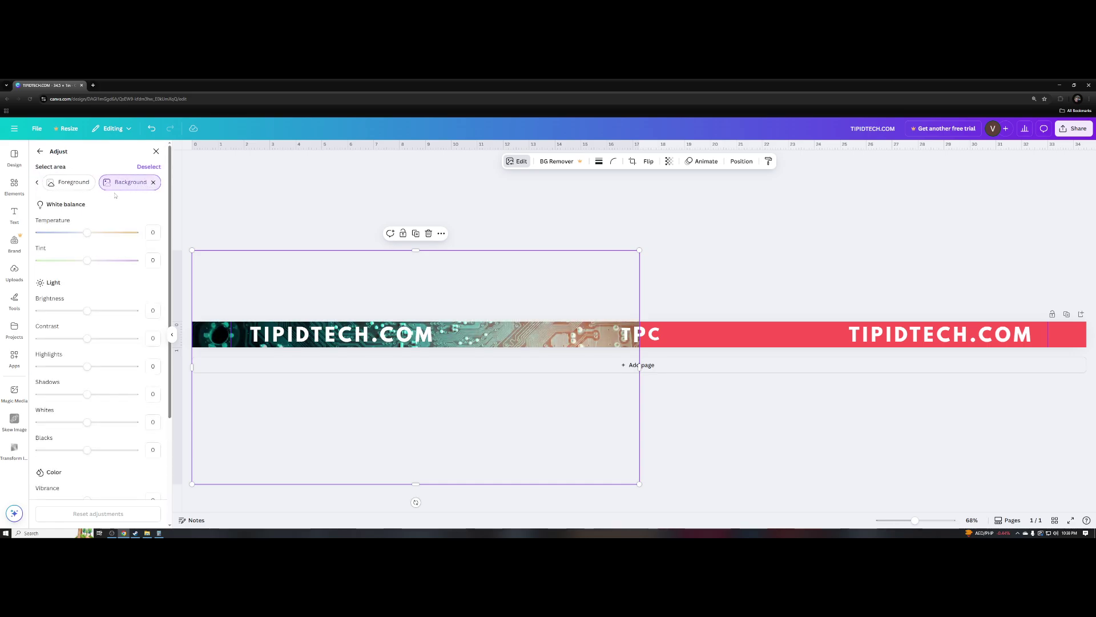
scroll(93, 321, down, 3)
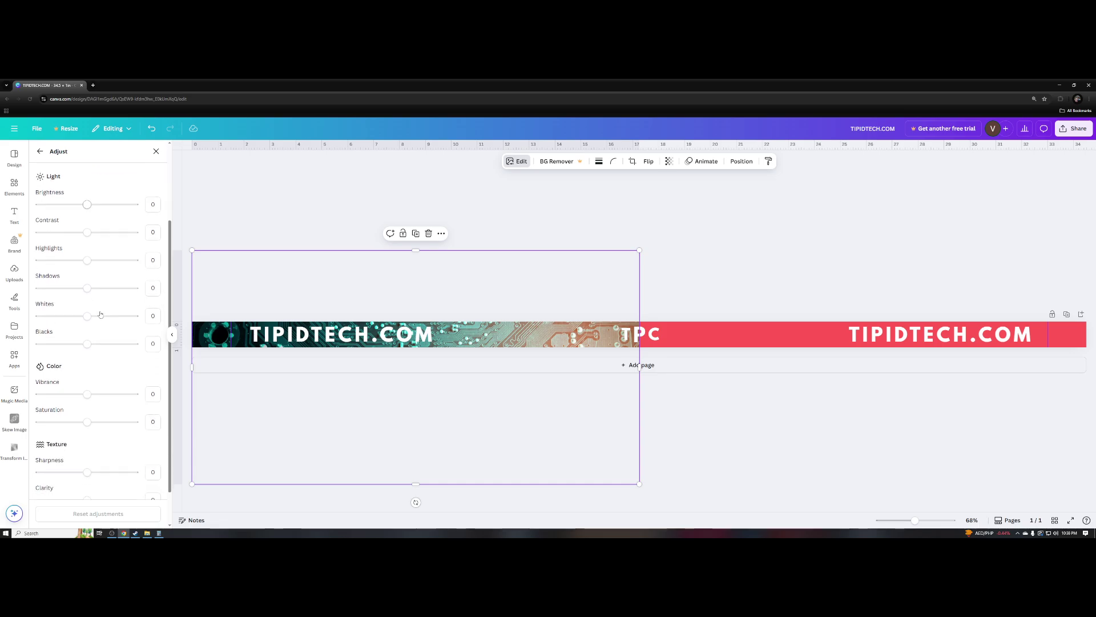
scroll(101, 314, up, 2)
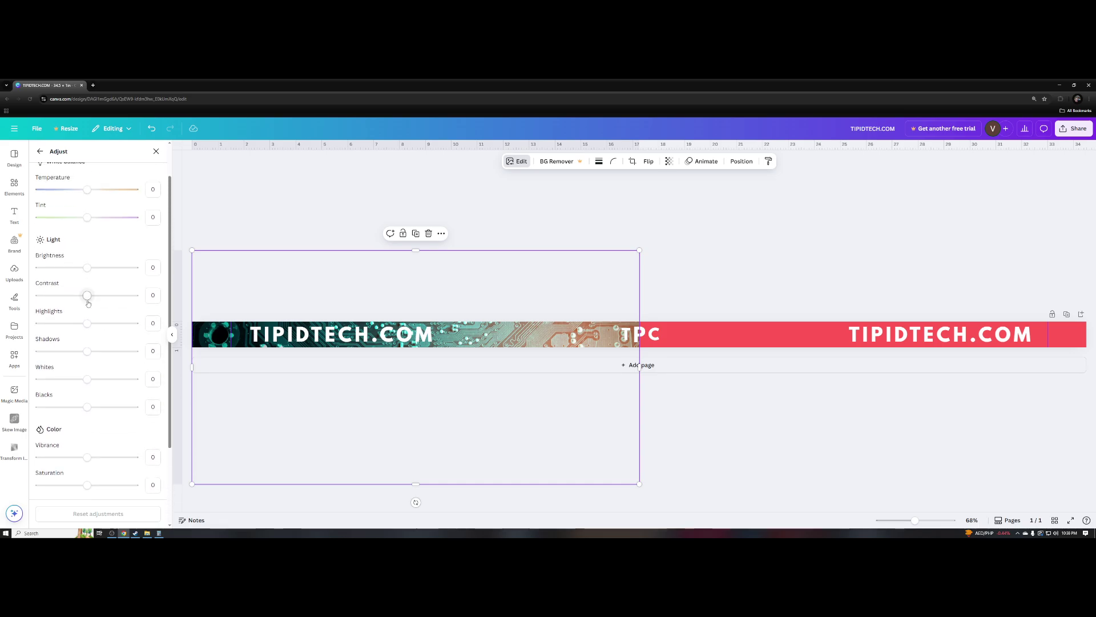
click(85, 294)
click(89, 299)
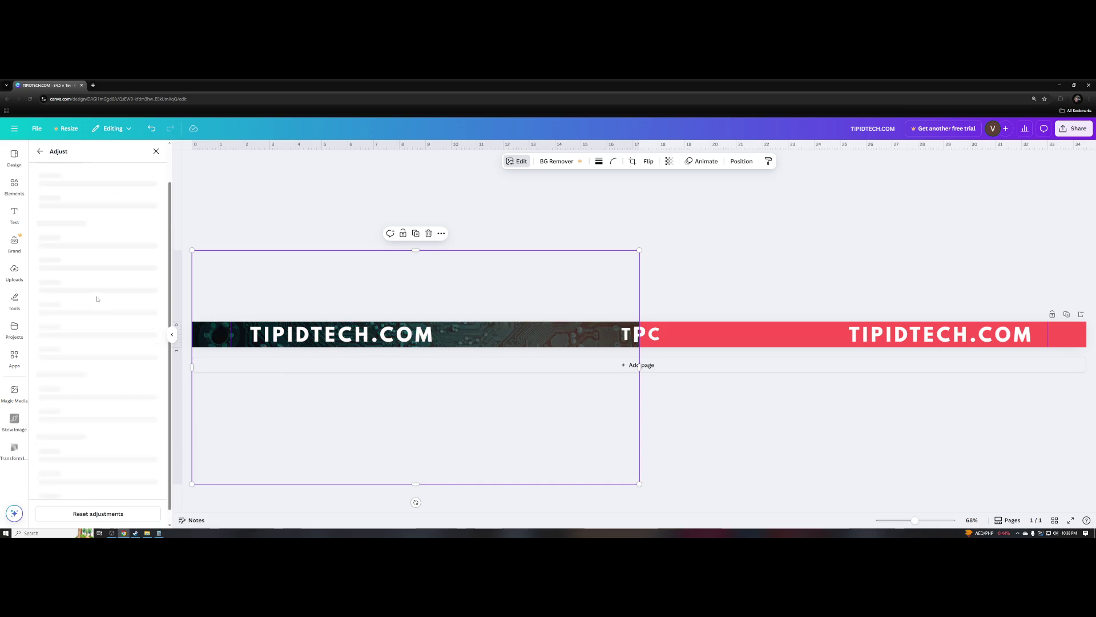
click(265, 221)
- Duplicate the circuit board photo, flip the copy horizontally and place it over the strip's right half
click(527, 337)
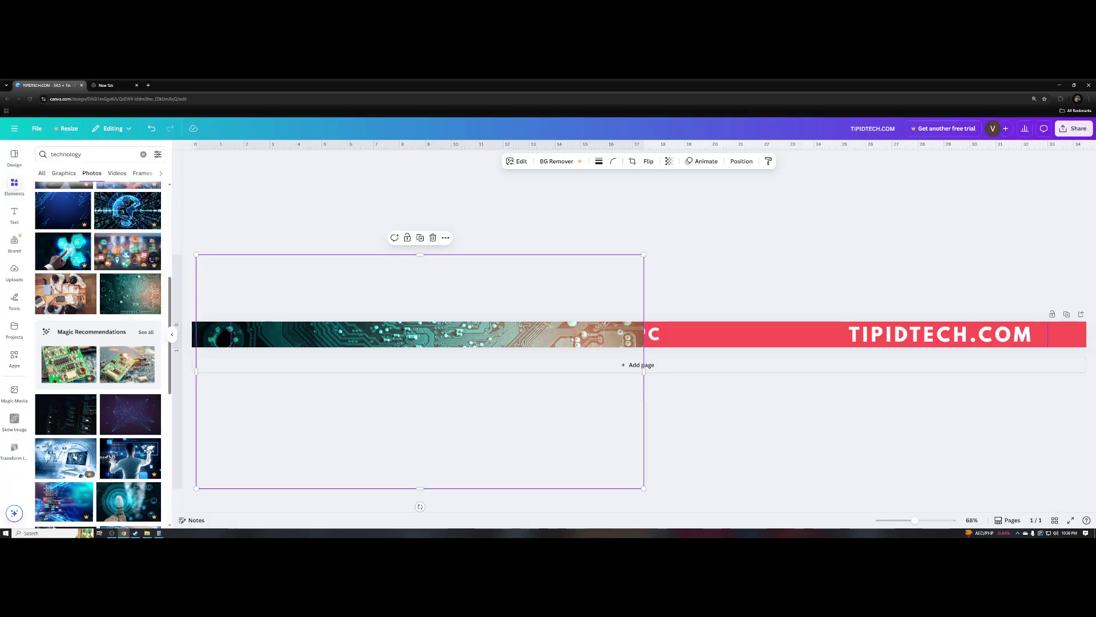
drag(519, 338, 768, 336)
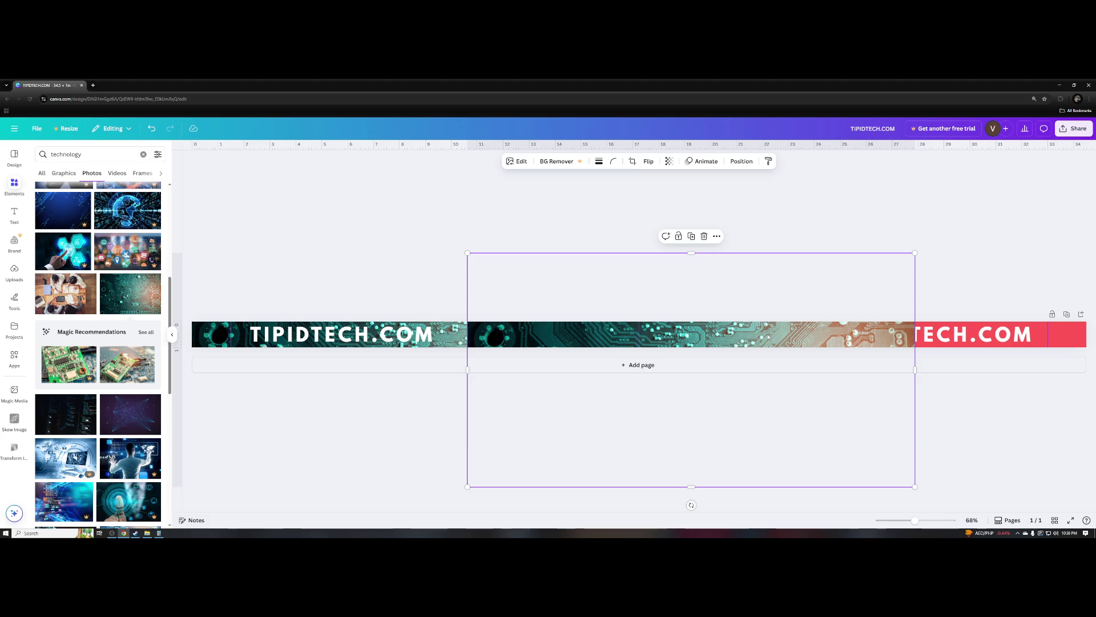
click(648, 161)
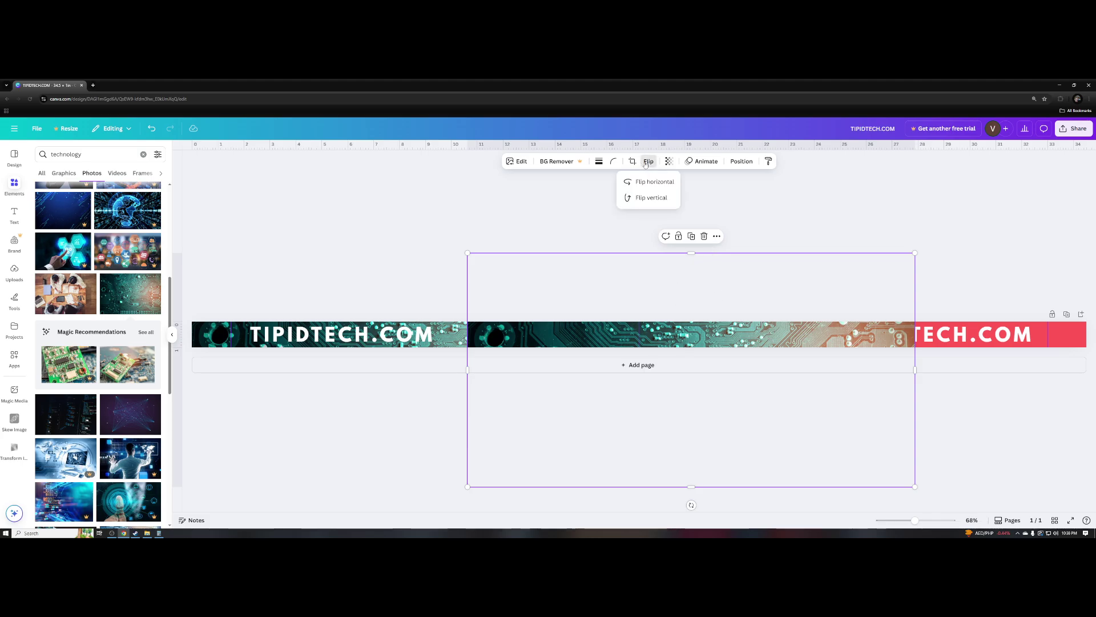
click(651, 183)
drag(541, 334, 740, 338)
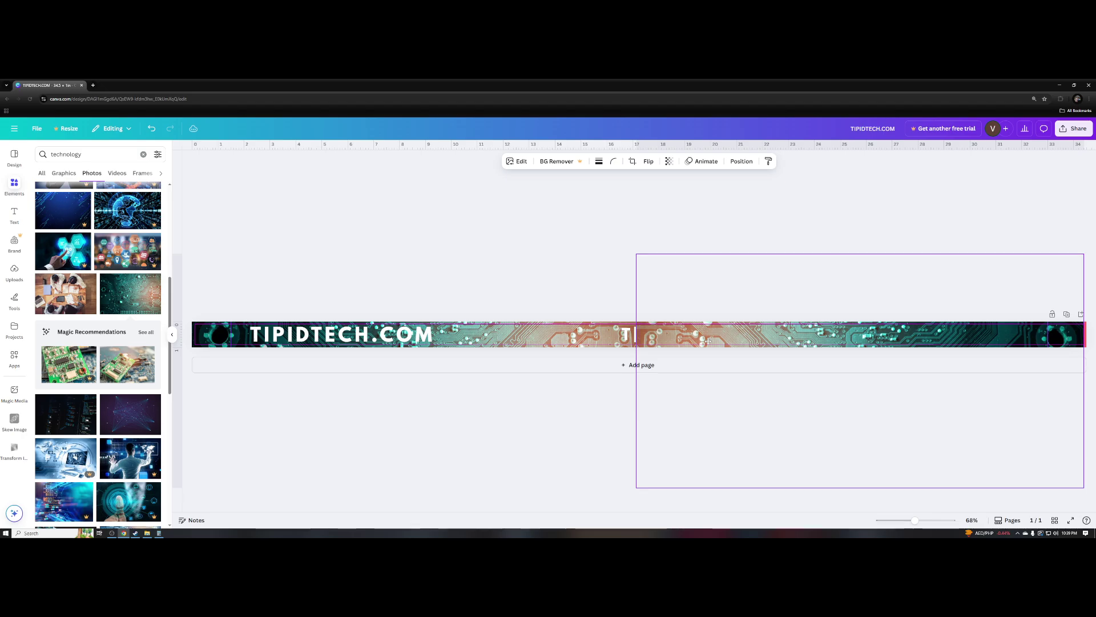
- Send the flipped circuit board photo to the back, behind the TPC and right TIPIDTECH.COM texts
right_click(740, 337)
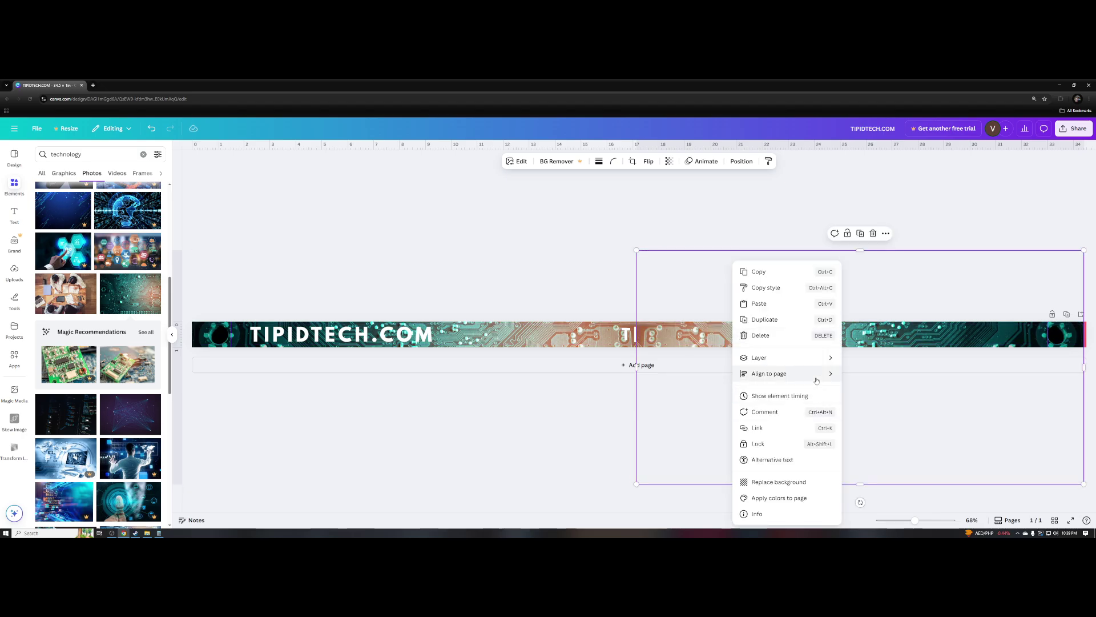
click(721, 342)
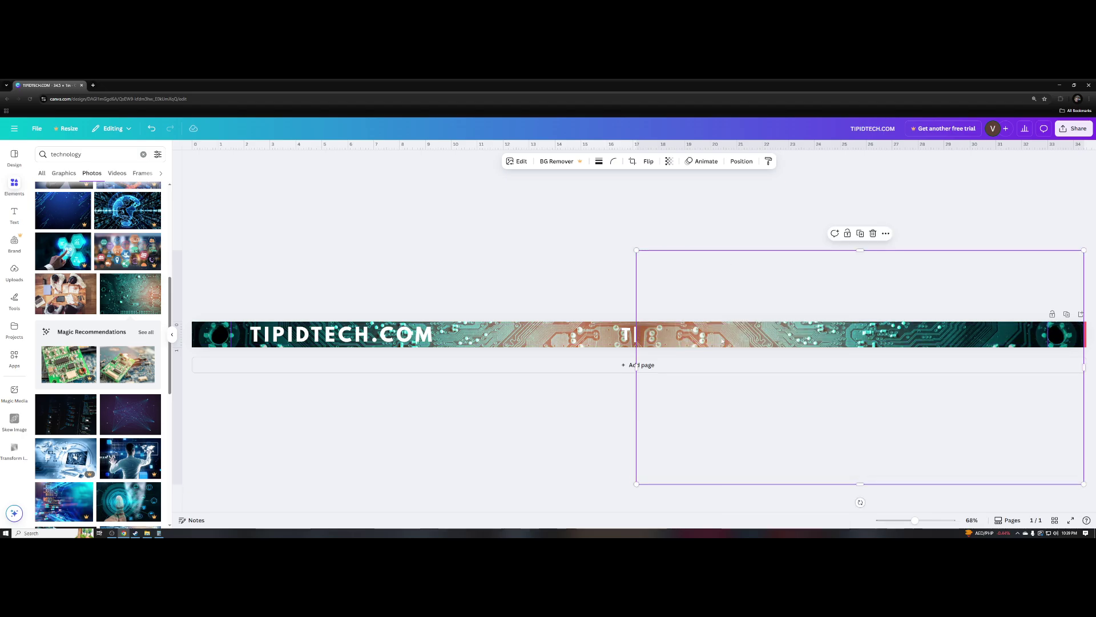
right_click(722, 343)
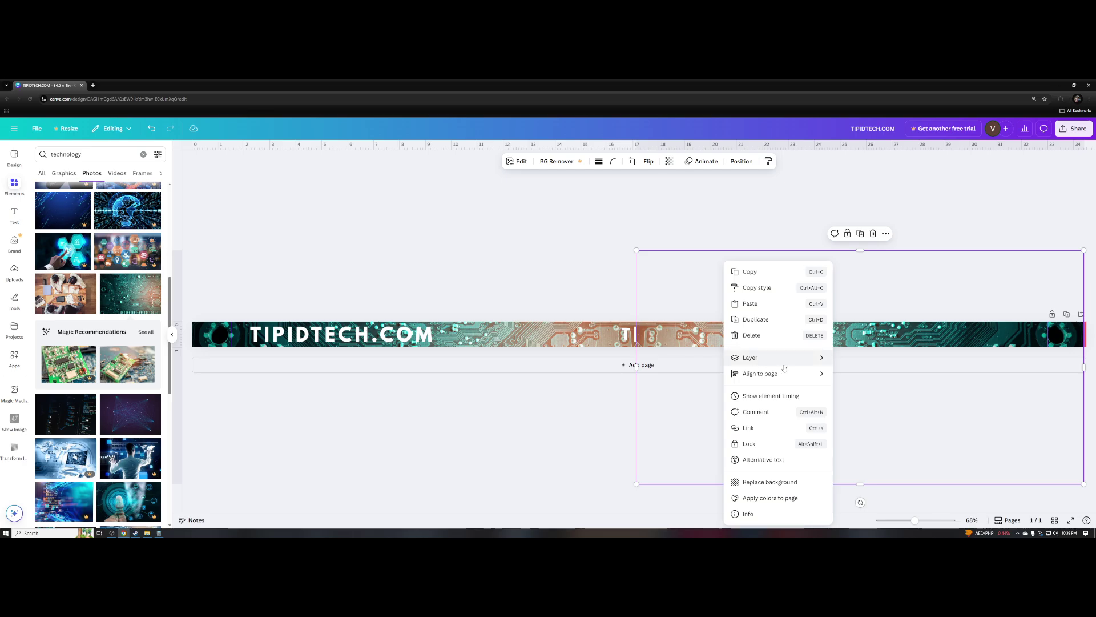
mouse_move(803, 362)
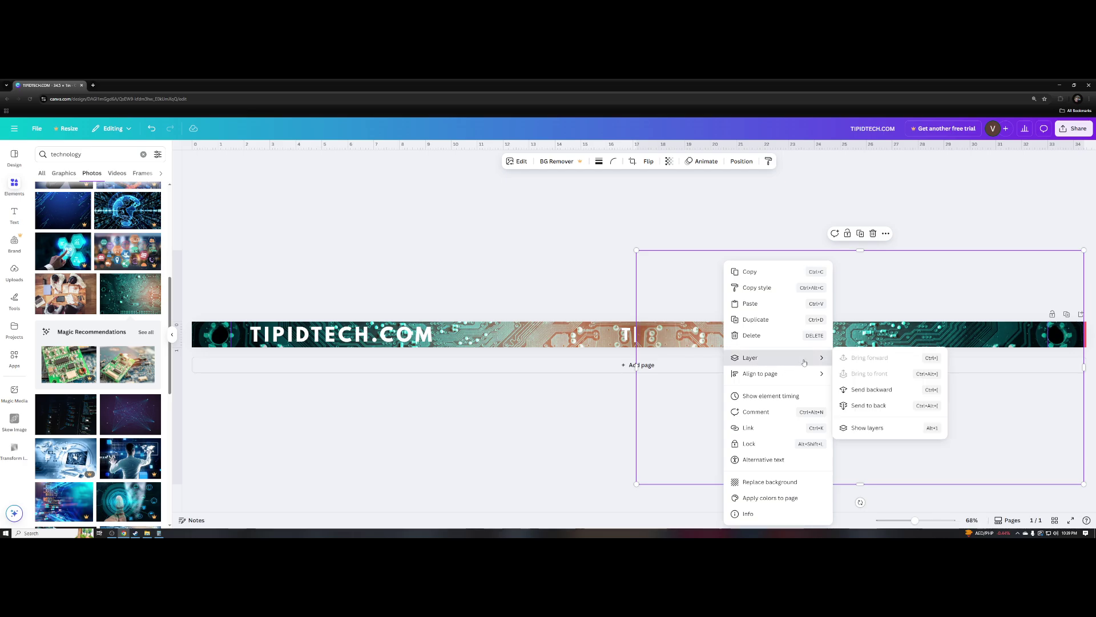
click(873, 393)
right_click(826, 334)
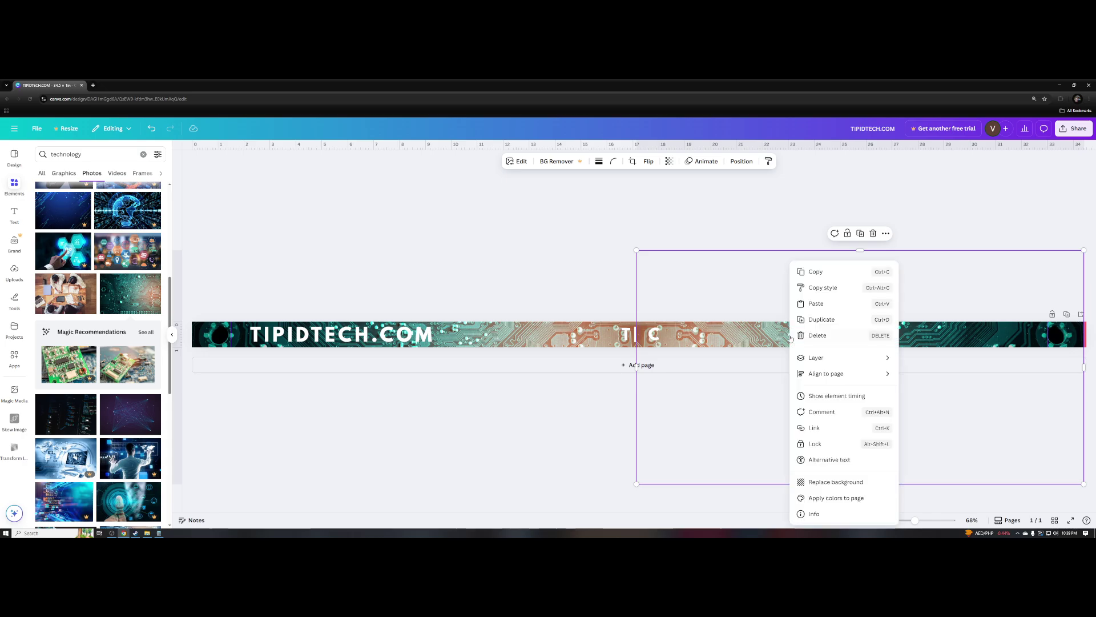
mouse_move(817, 357)
click(935, 406)
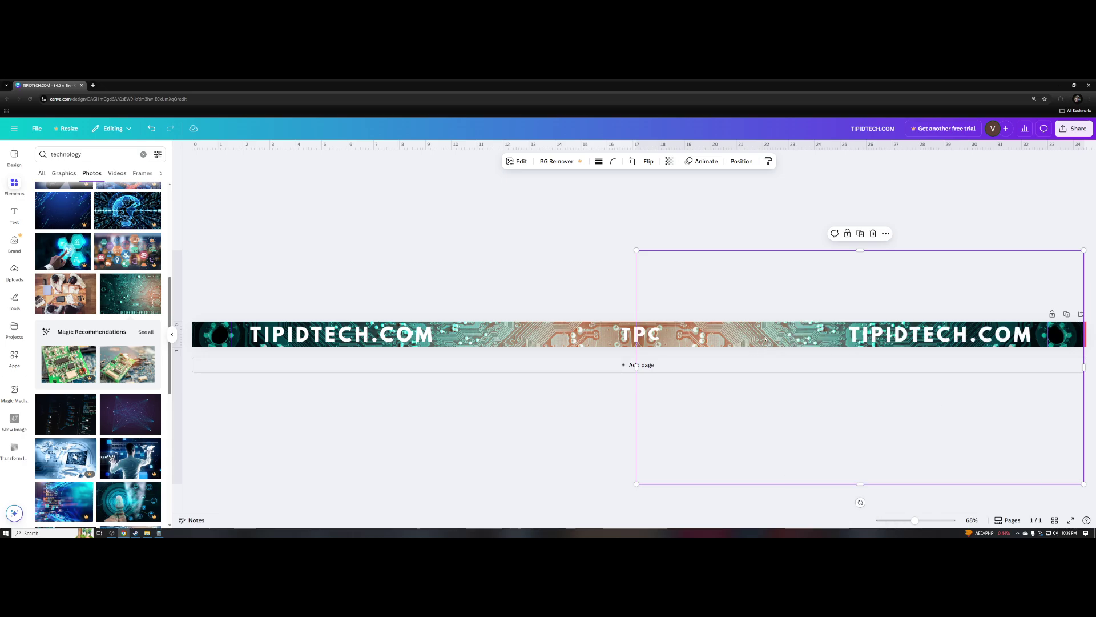
- Align the flipped photo so it fills the strip from the center to the right end without a gap
mouse_move(765, 337)
mouse_down()
mouse_move(765, 324)
mouse_move(767, 339)
mouse_up()
click(653, 422)
drag(638, 249, 1089, 482)
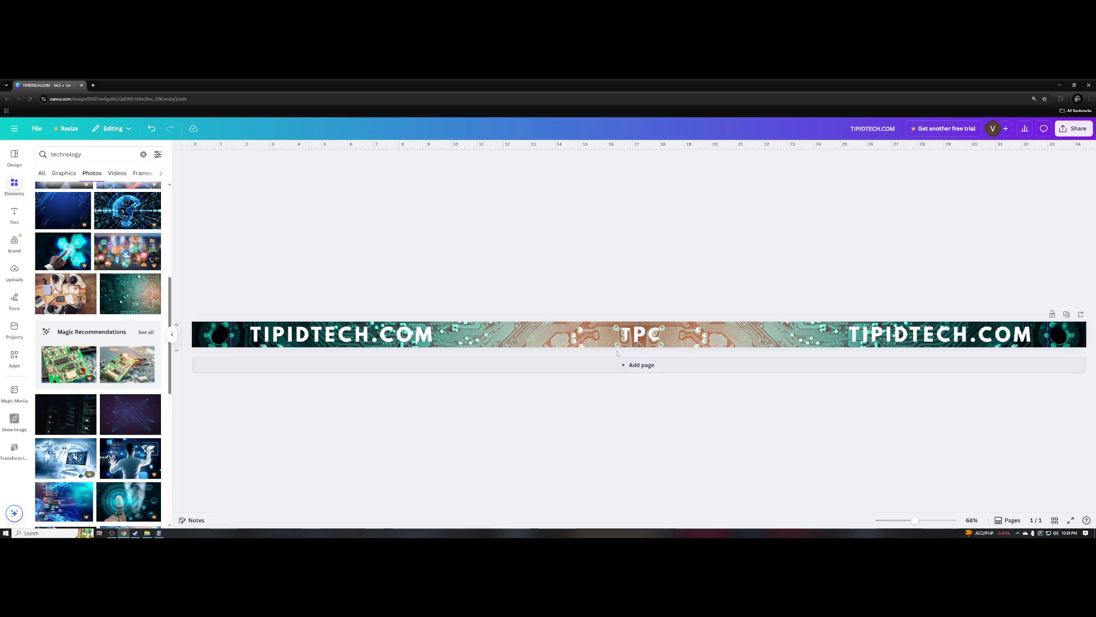
- Apply the Neon text effect to the left TIPIDTECH.COM, keeping its default intensity after trying a stronger one
drag(641, 249, 190, 485)
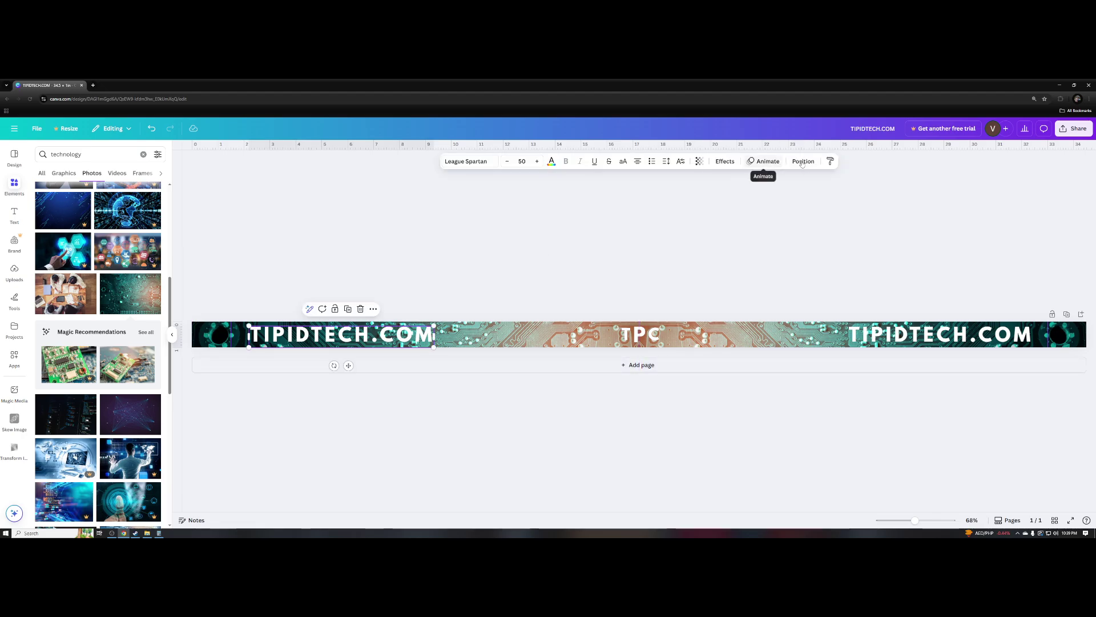
click(725, 161)
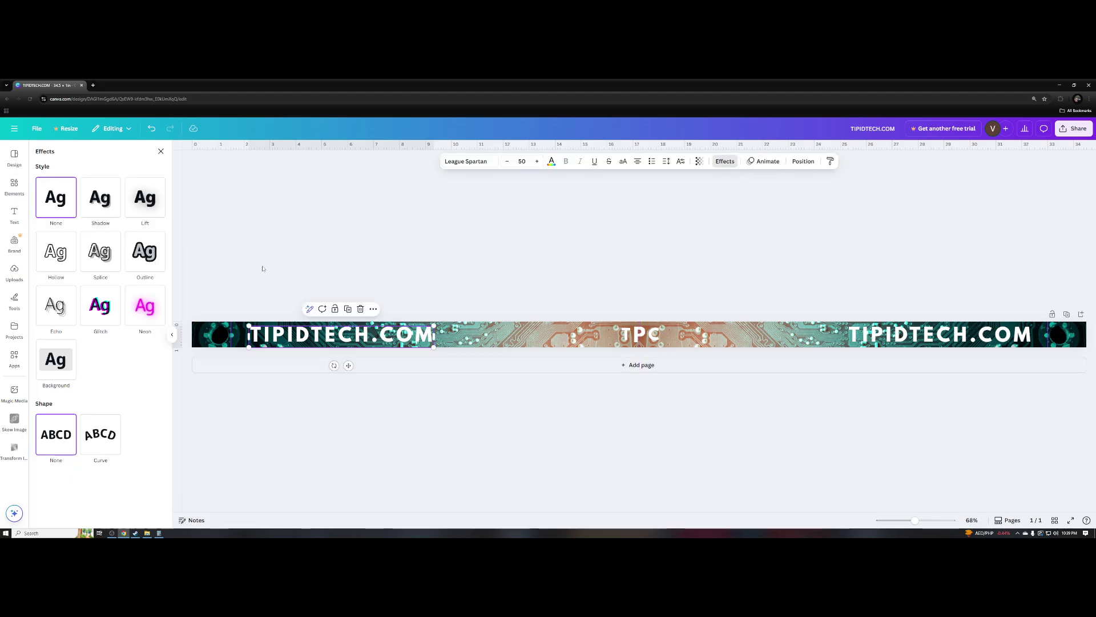
click(52, 361)
click(143, 306)
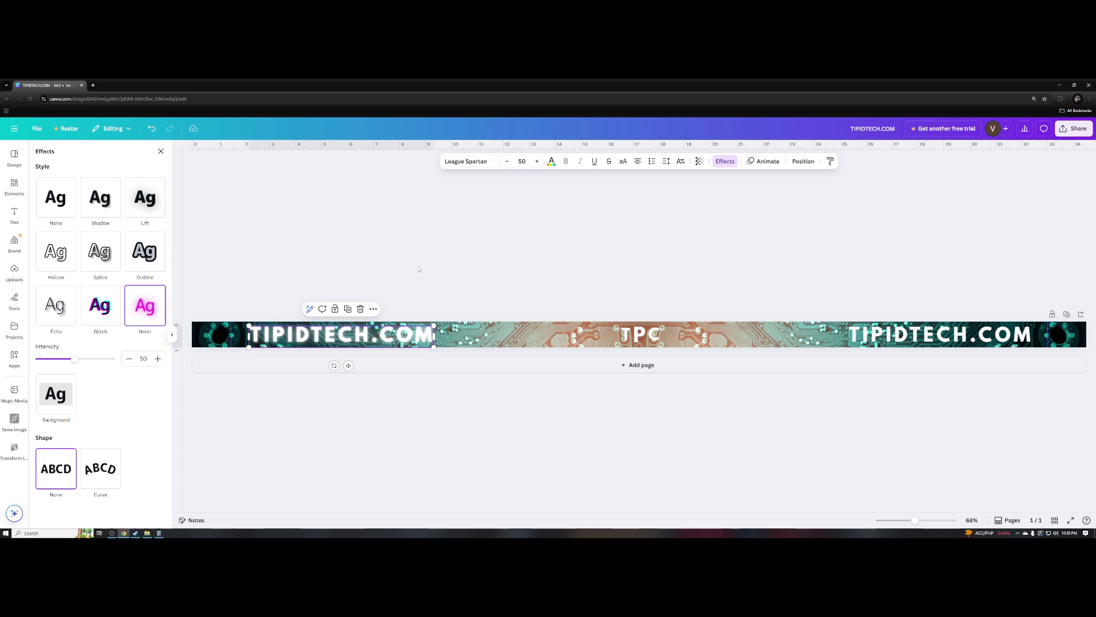
drag(75, 358, 84, 361)
key(ctrl+z)
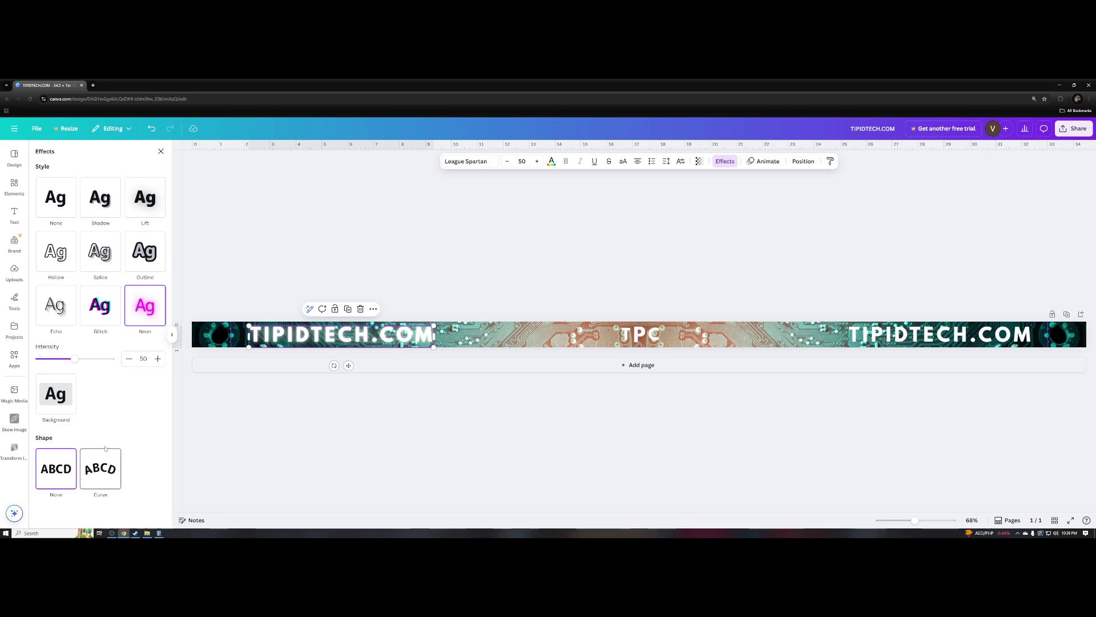
- Try the Background and Glitch effects on the left TIPIDTECH.COM text and return it to Neon
click(61, 389)
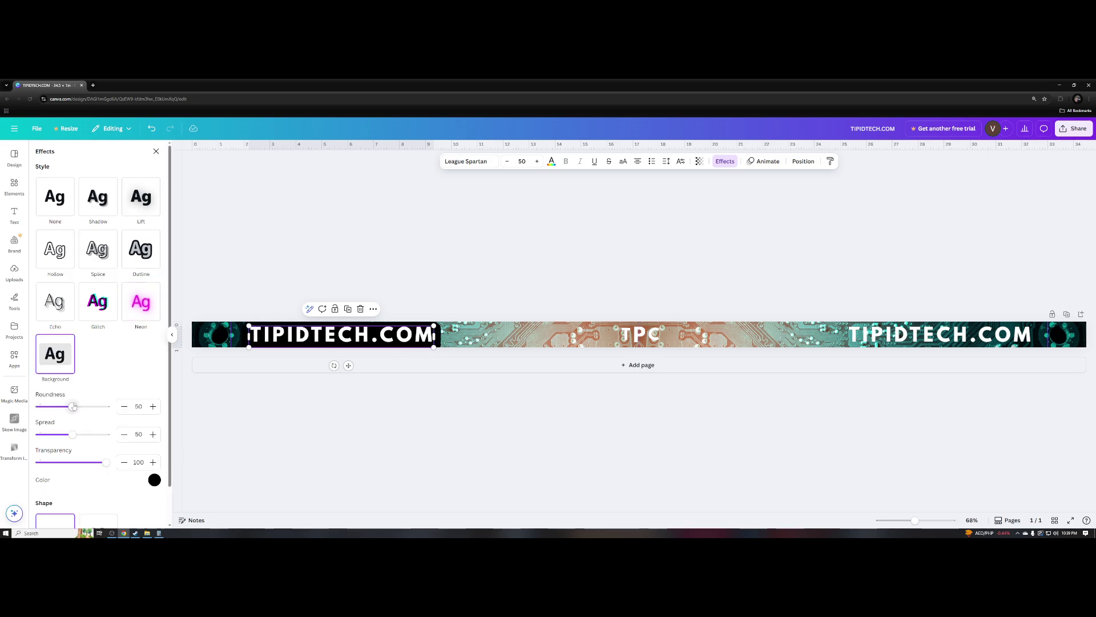
click(139, 303)
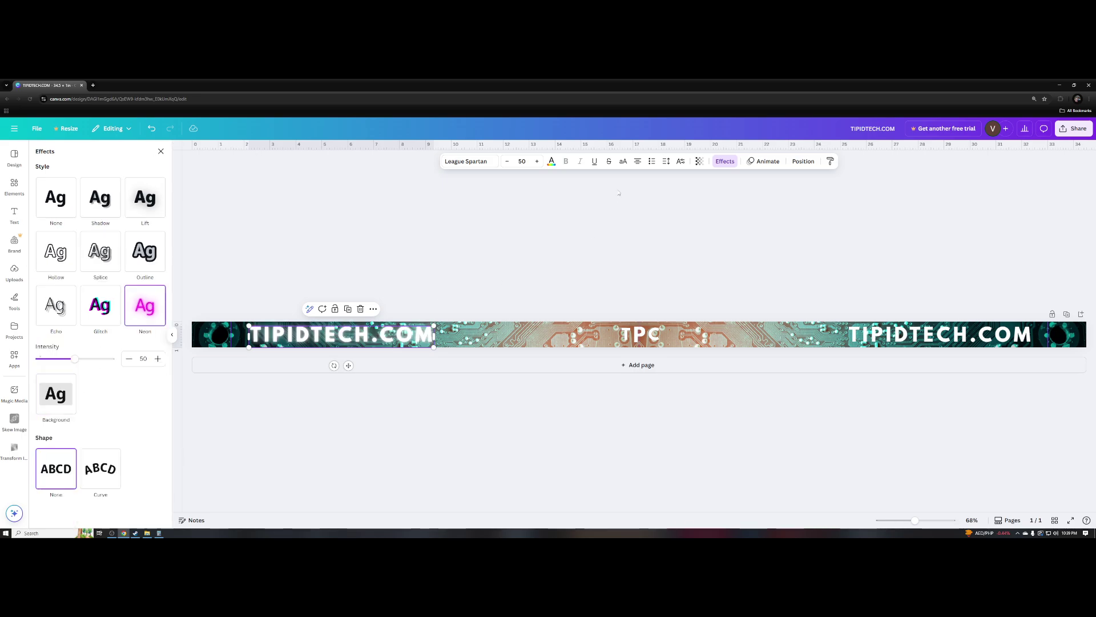
click(99, 306)
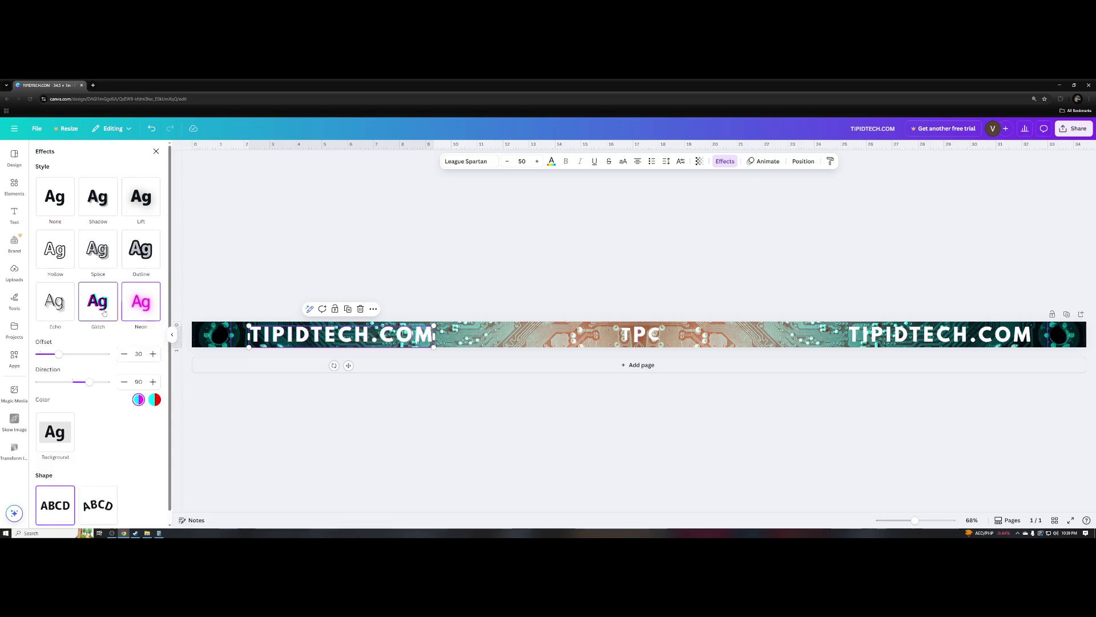
click(155, 320)
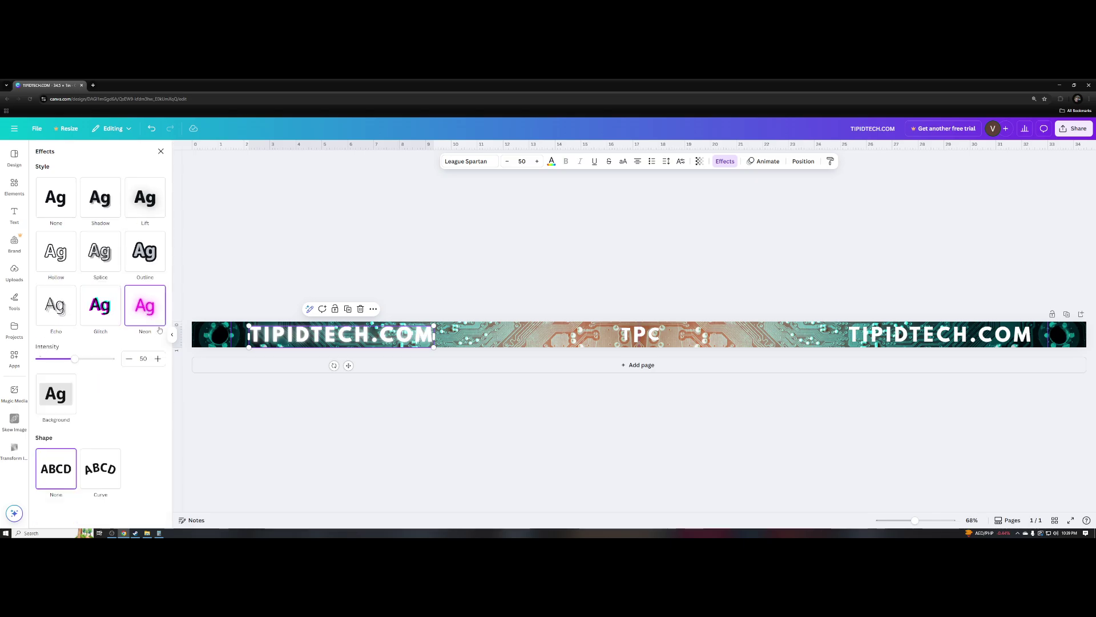
click(355, 425)
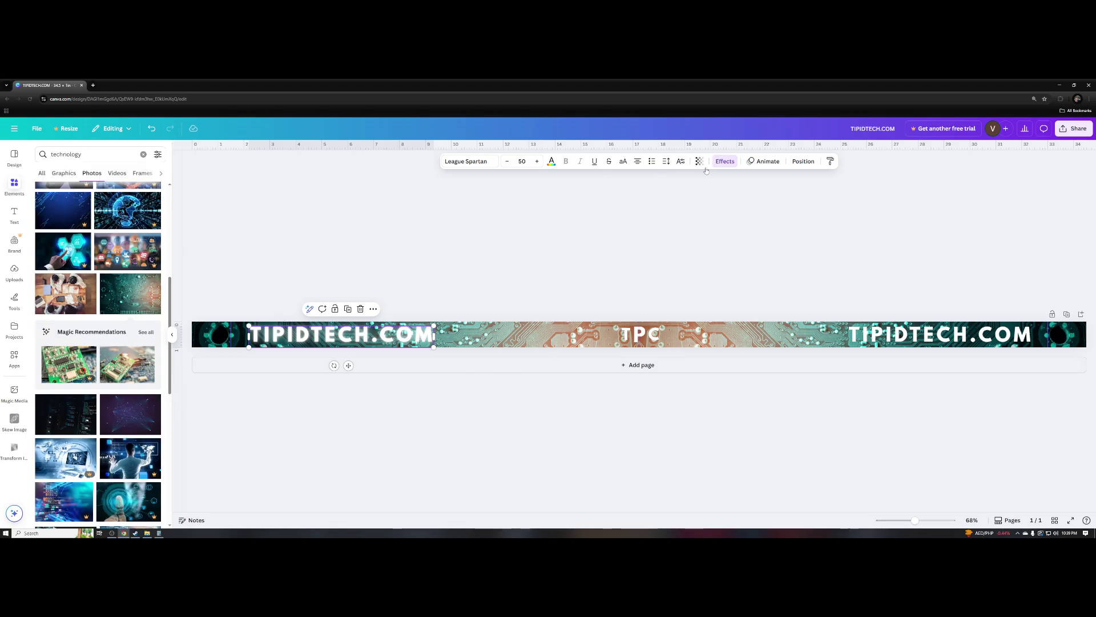
click(724, 162)
click(98, 302)
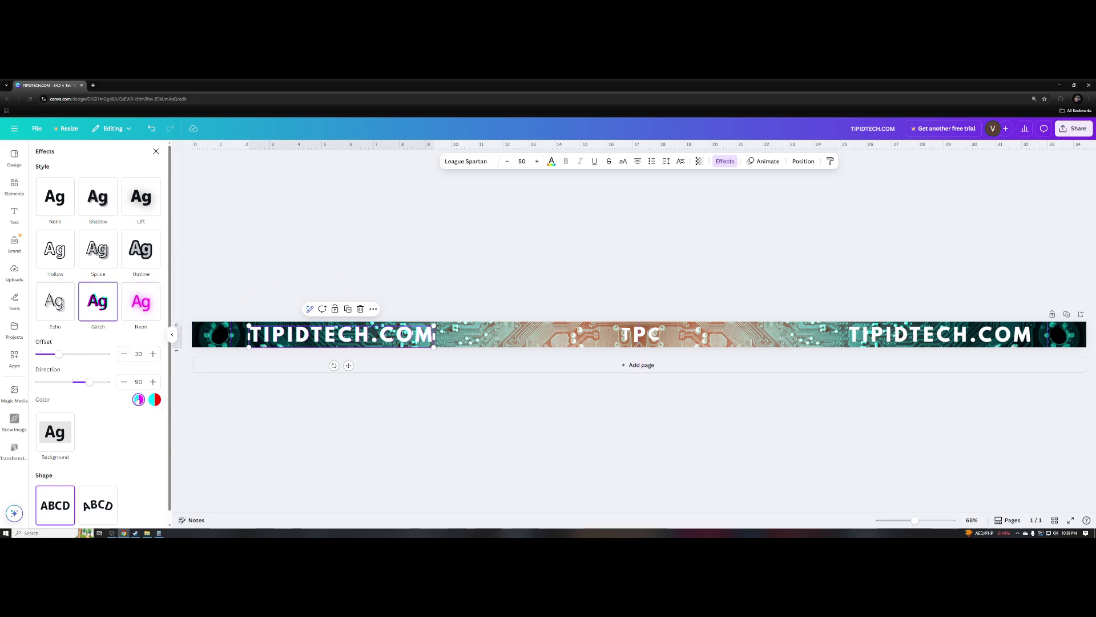
click(146, 305)
- Apply the Neon text effect to the right TIPIDTECH.COM and to the TPC text in the center
drag(639, 249, 1084, 479)
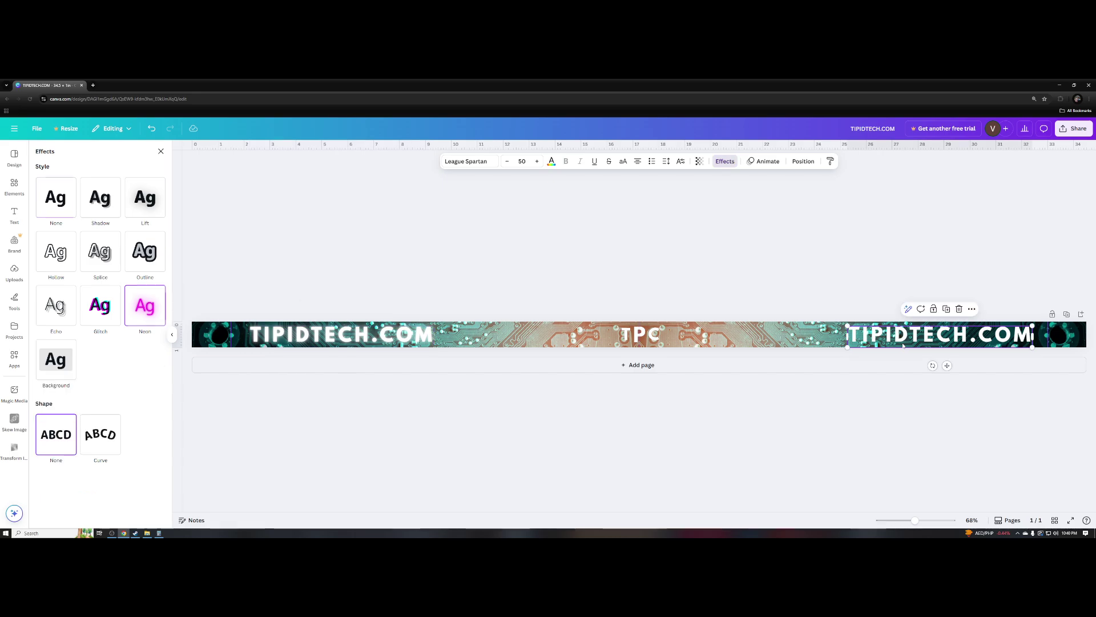
click(145, 305)
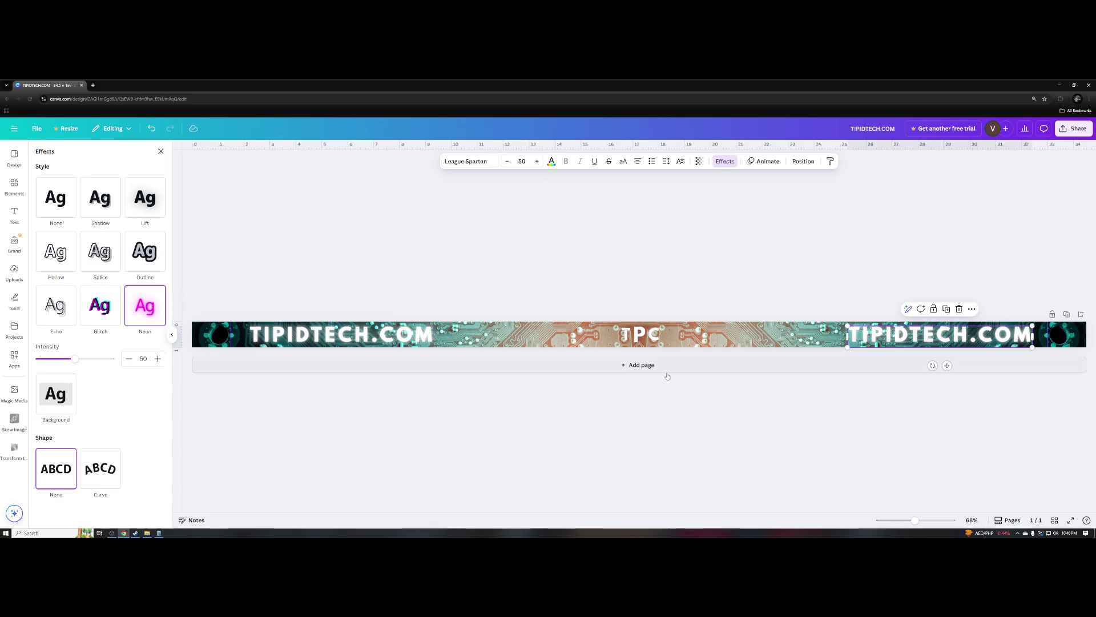
click(657, 337)
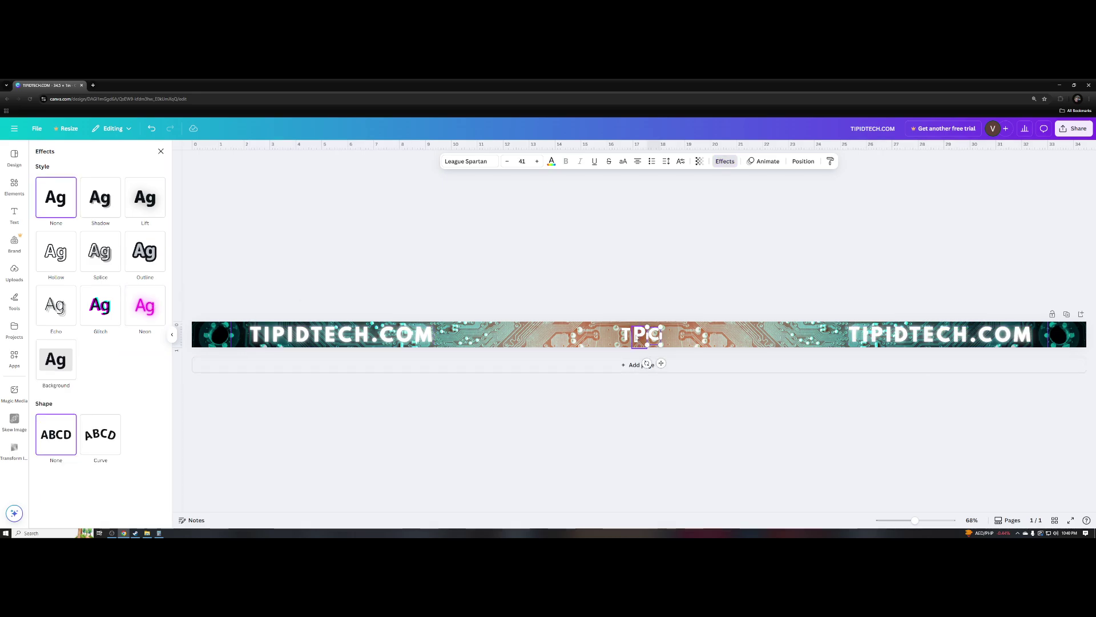
drag(639, 250, 192, 484)
click(153, 305)
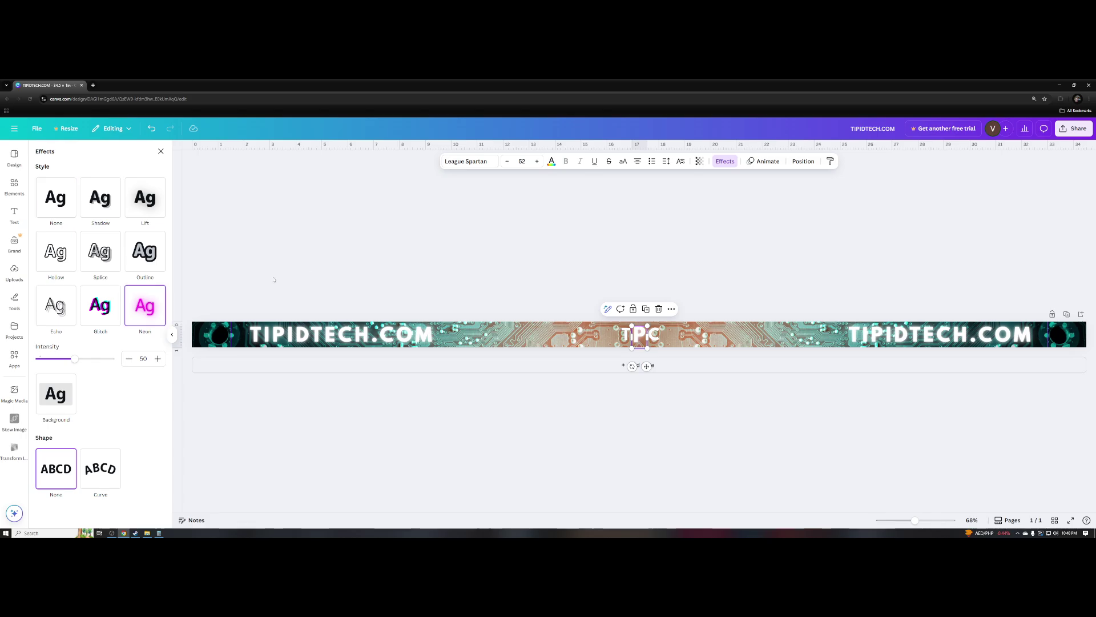
click(467, 326)
click(719, 432)
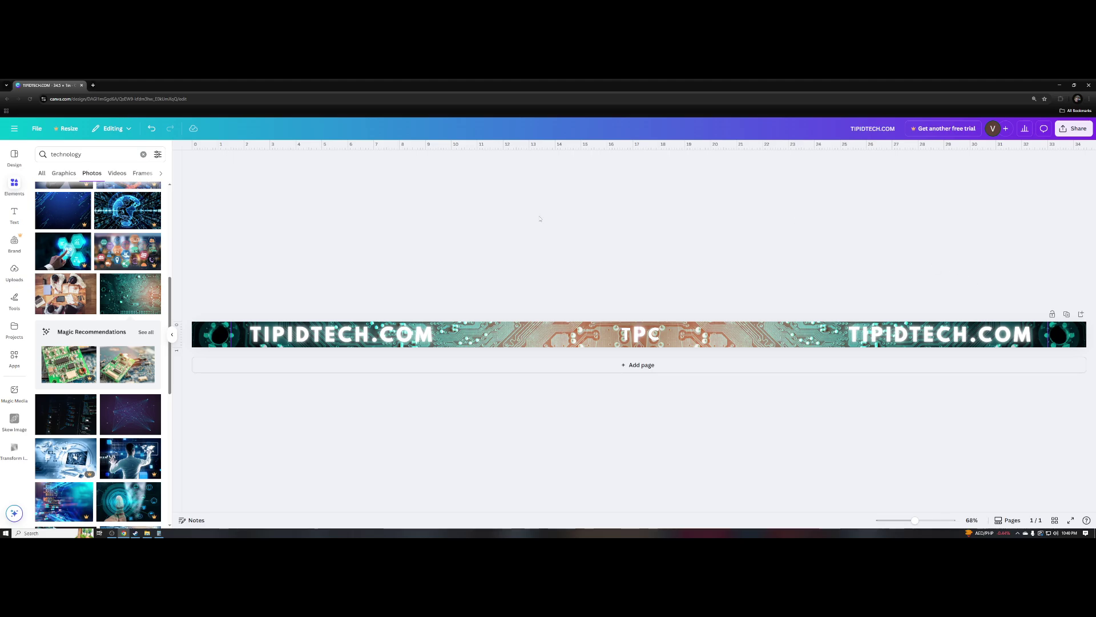
- Download the lanyard strip as a PDF Print file with the RGB color profile
click(1077, 131)
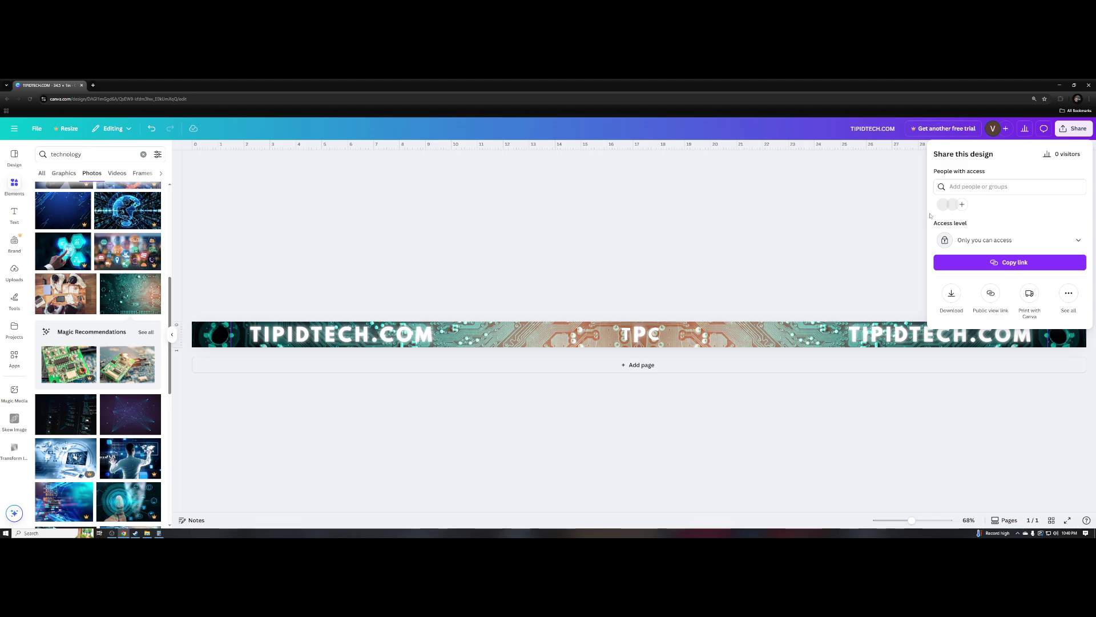
click(748, 249)
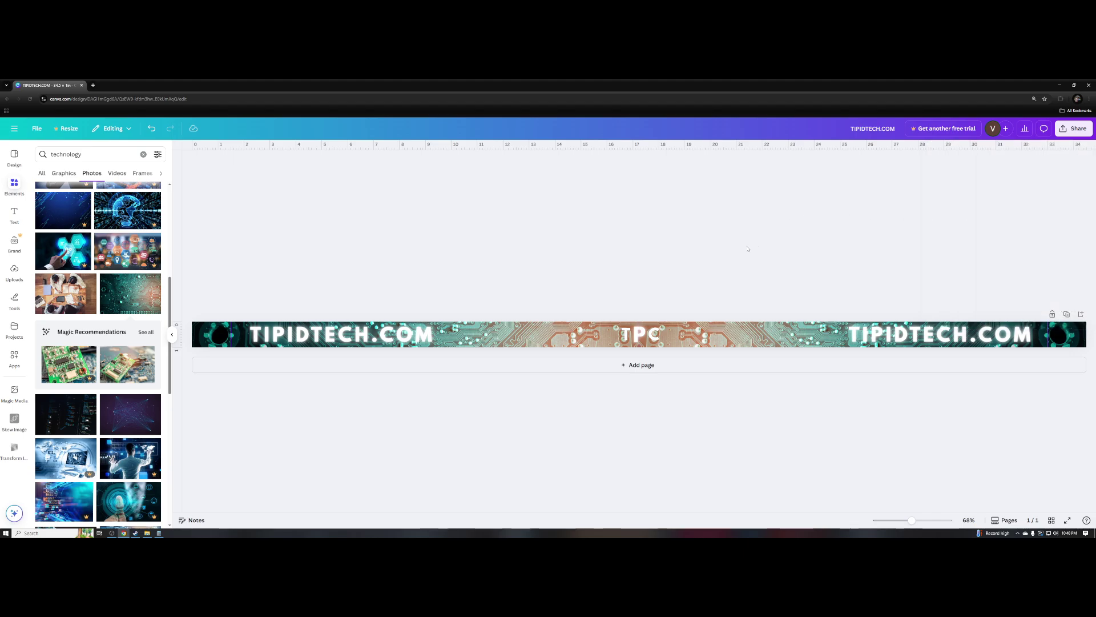
click(1077, 134)
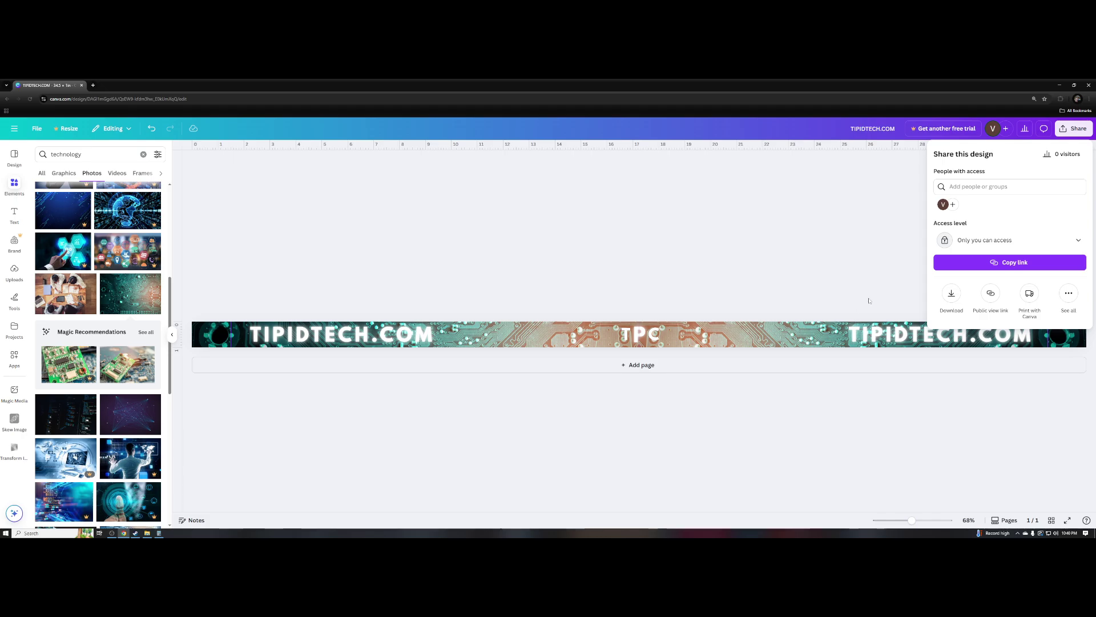
click(953, 294)
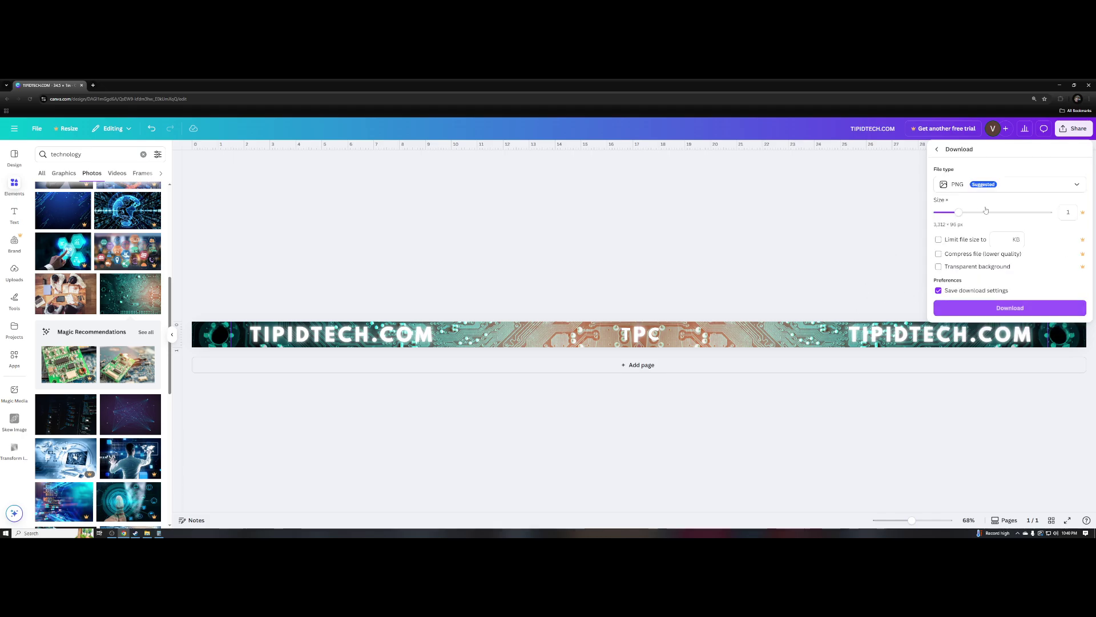
click(995, 185)
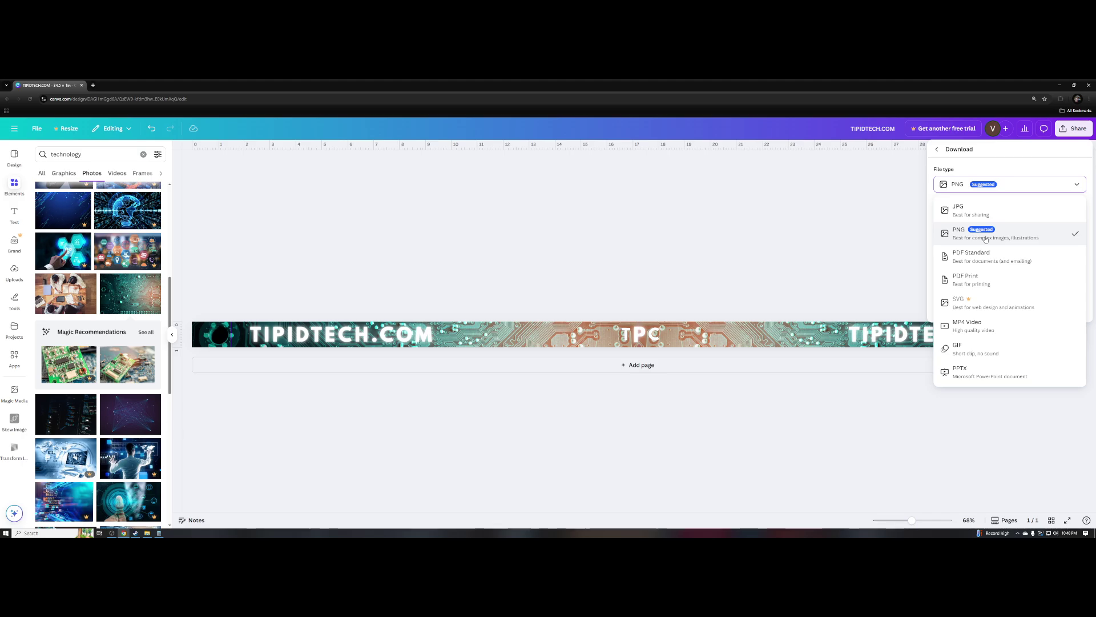
click(981, 285)
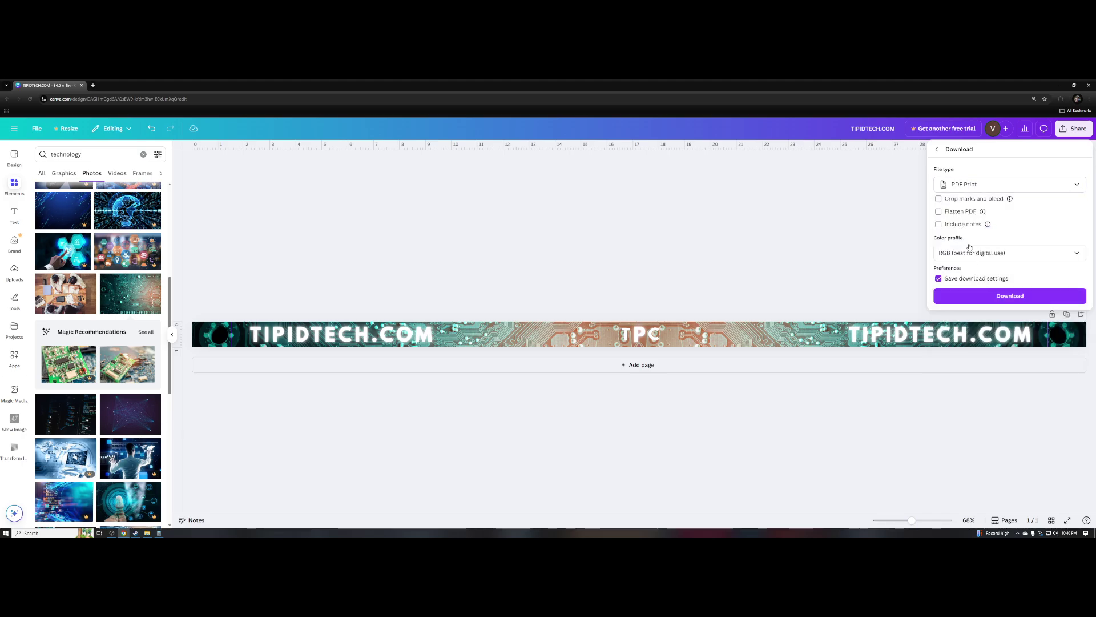
click(970, 185)
click(977, 183)
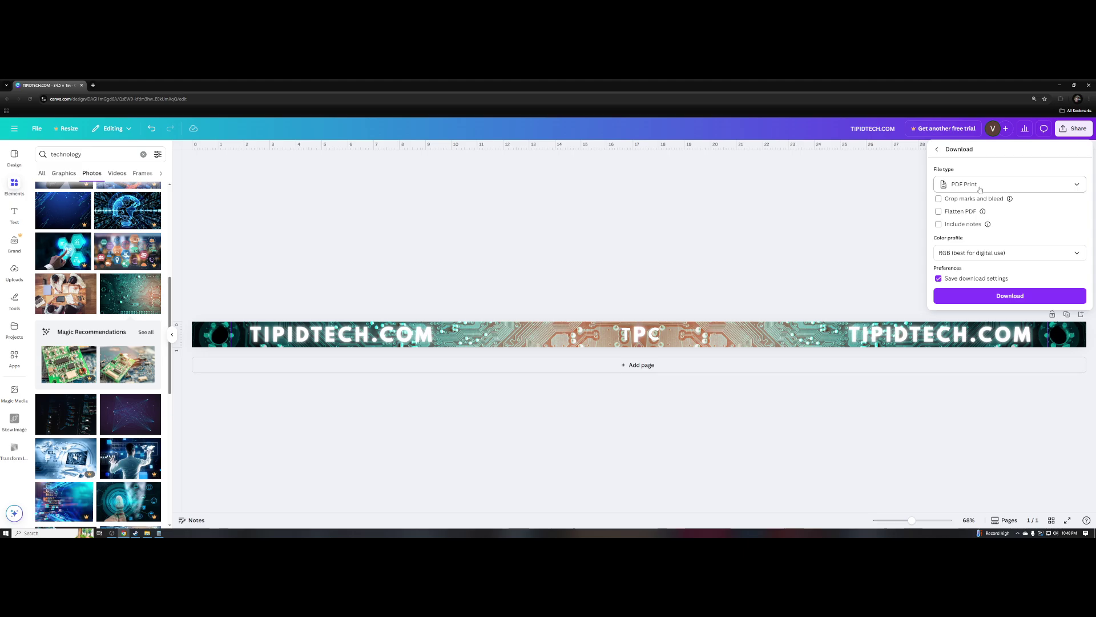
click(969, 251)
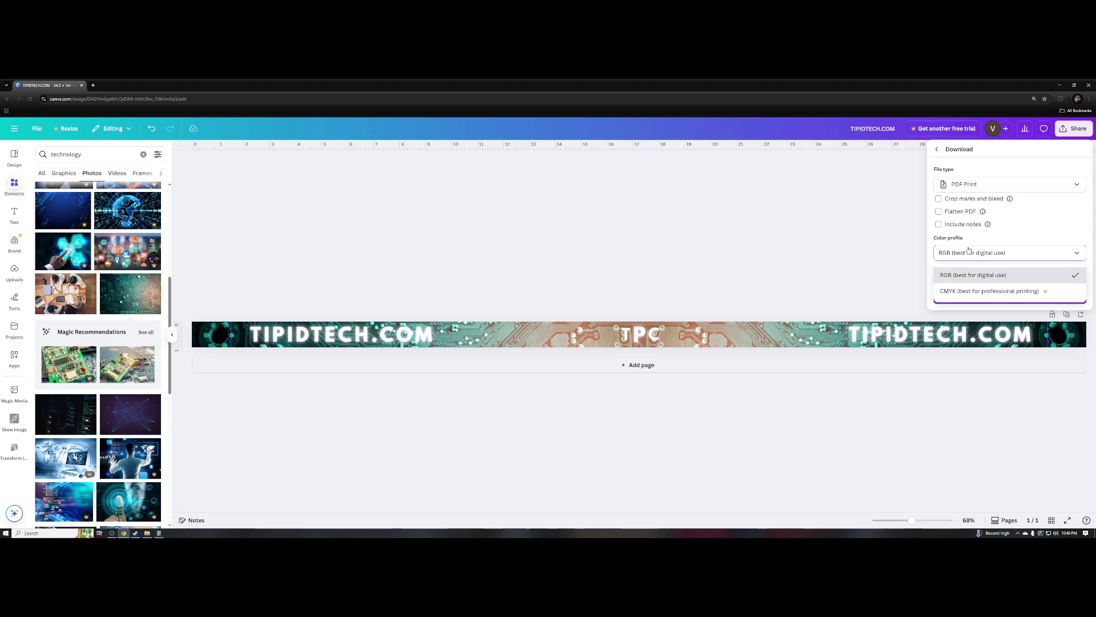
click(984, 275)
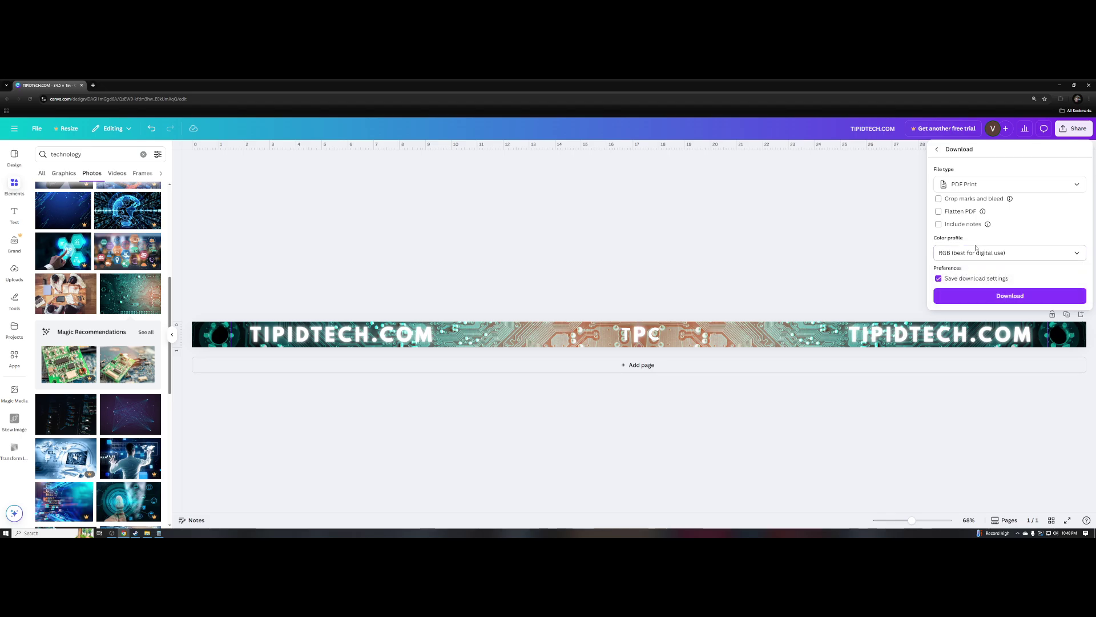
click(1019, 297)
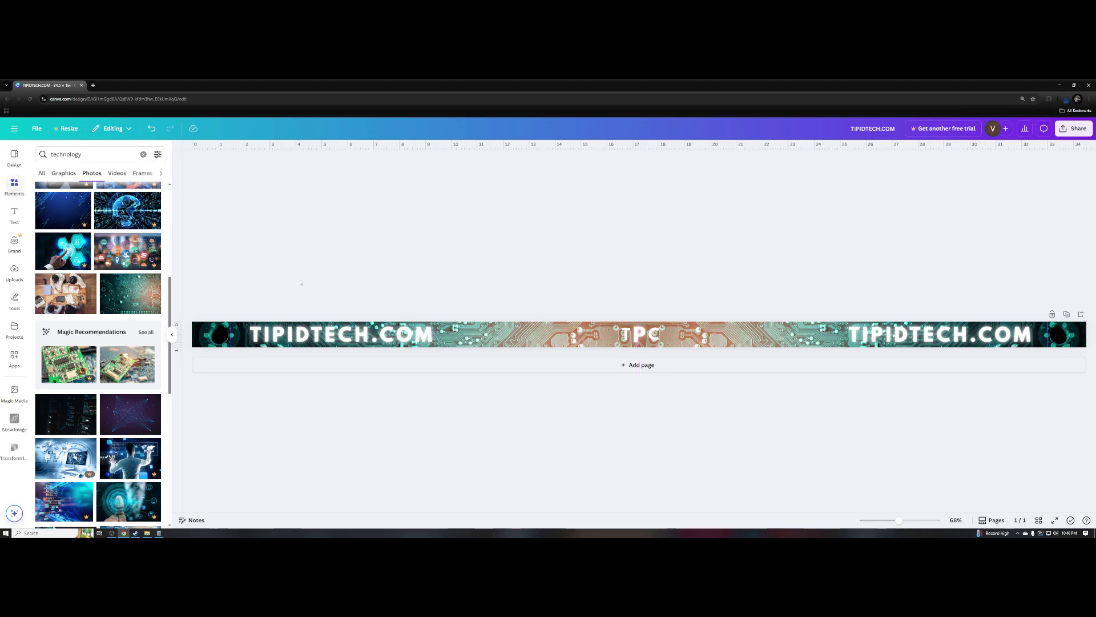
drag(639, 482, 191, 250)
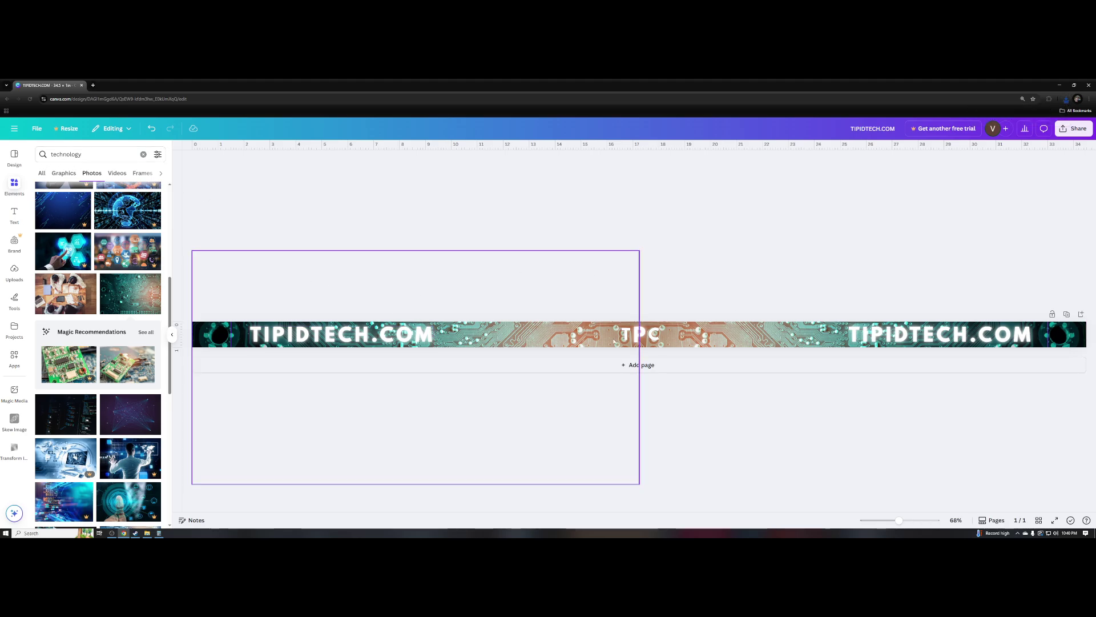
click(36, 129)
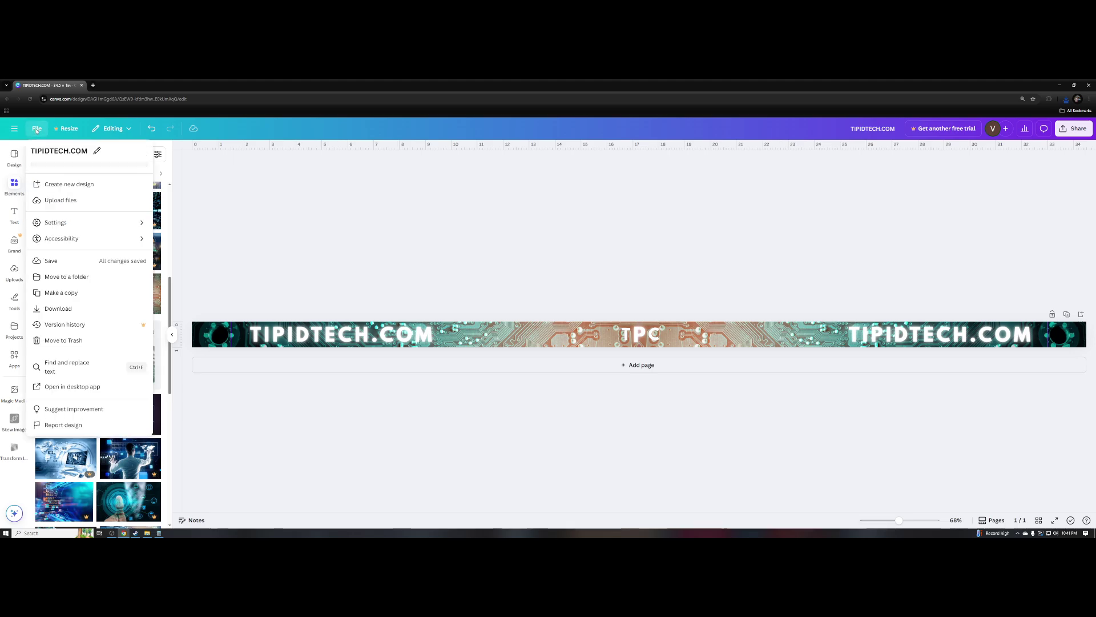
right_click(96, 190)
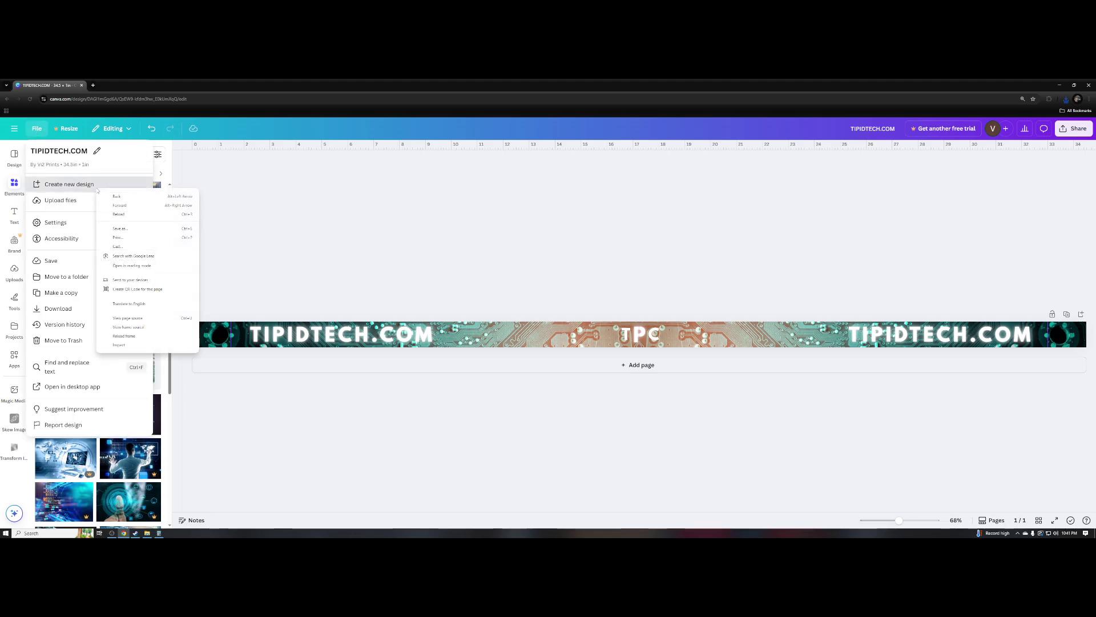
click(253, 225)
click(36, 128)
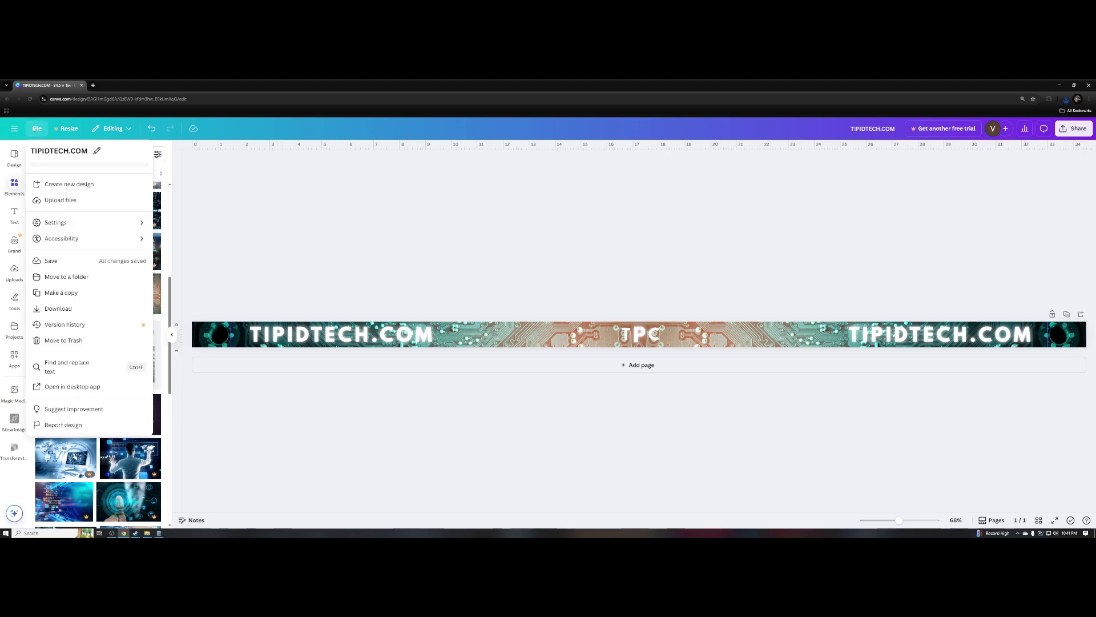
click(85, 184)
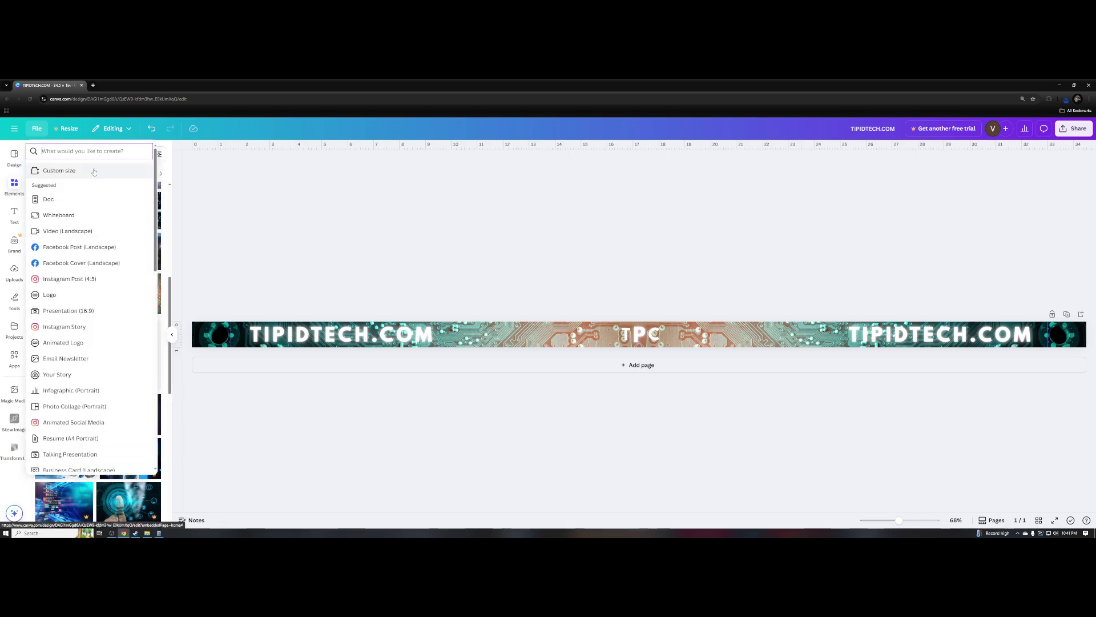
click(95, 171)
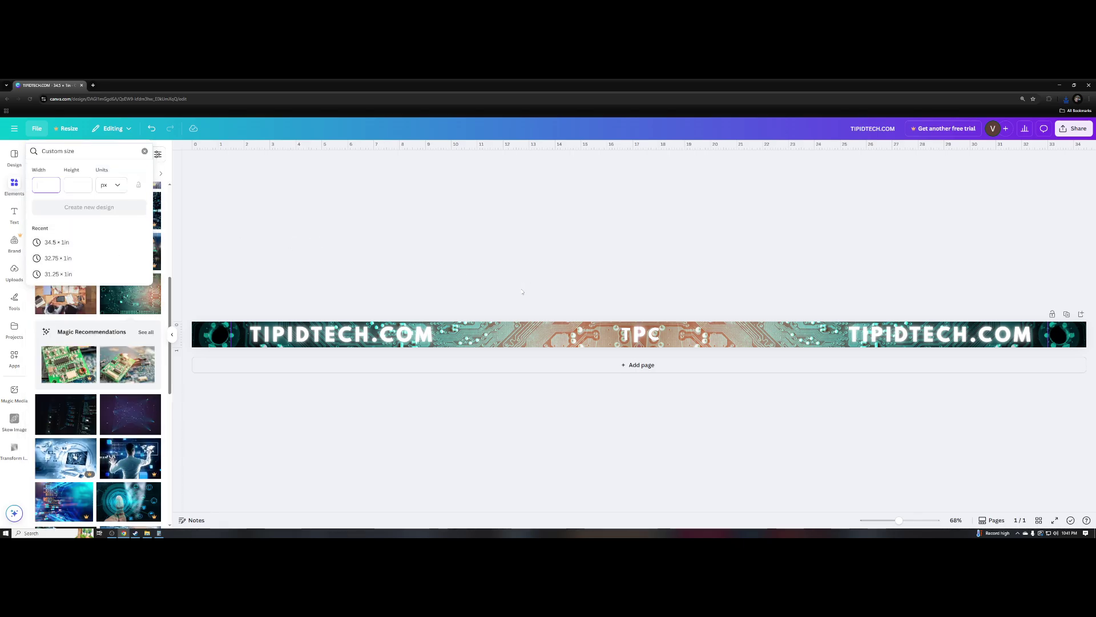
- Select the separate letters of the TPC text together in the center of the strip
click(624, 335)
click(625, 335)
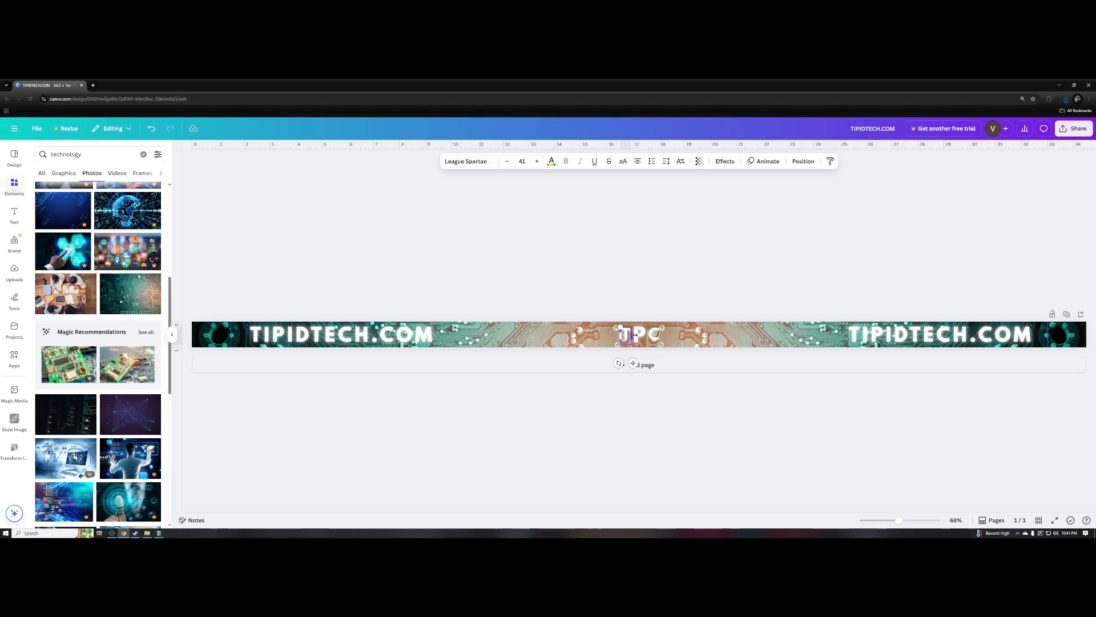
click(639, 336)
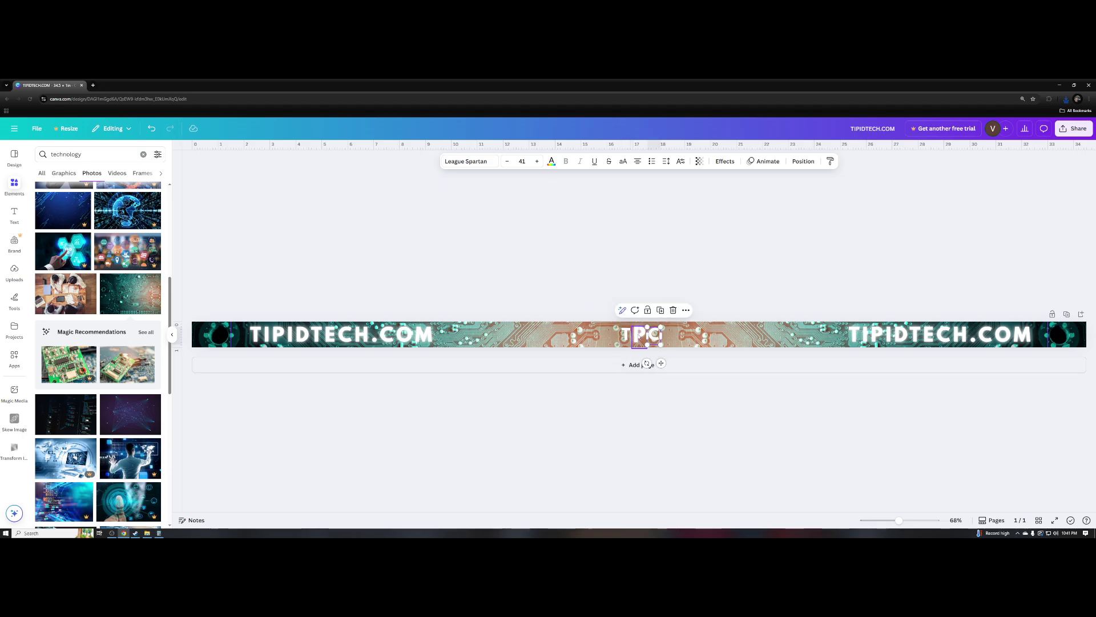
shift+click(626, 335)
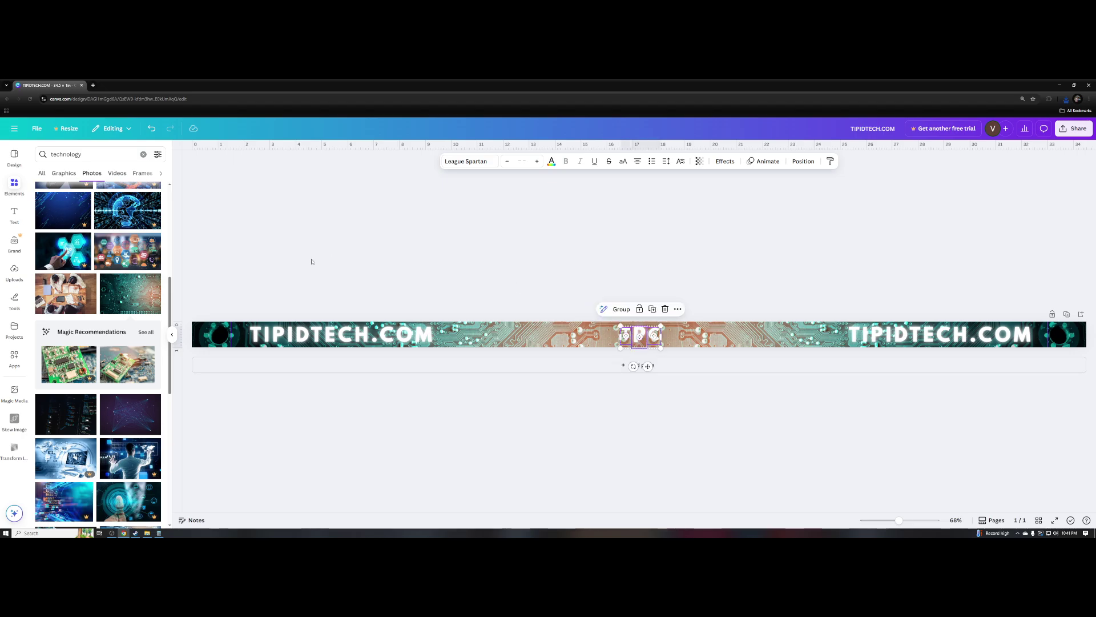
- Create a new custom-size design 4.85 in wide and 1 in high
click(37, 129)
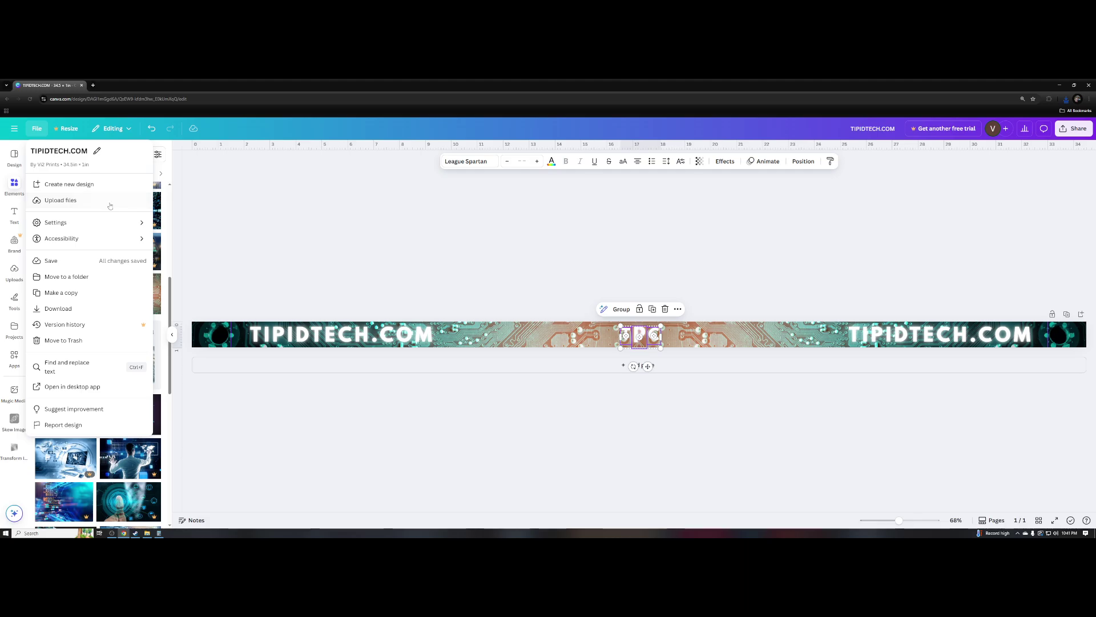
click(106, 185)
click(62, 171)
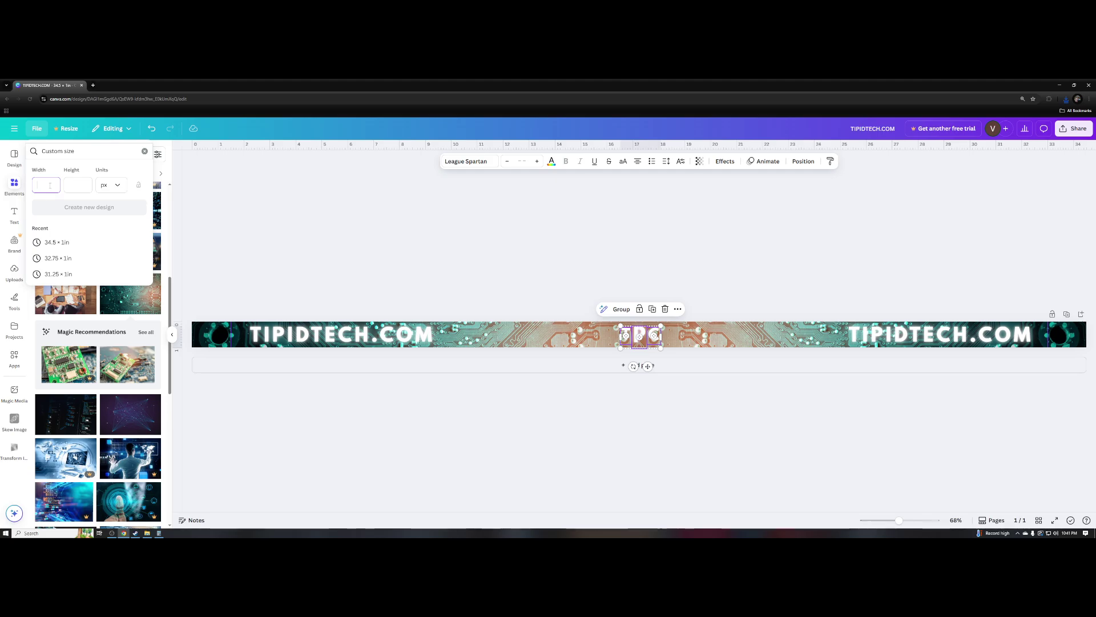
click(112, 186)
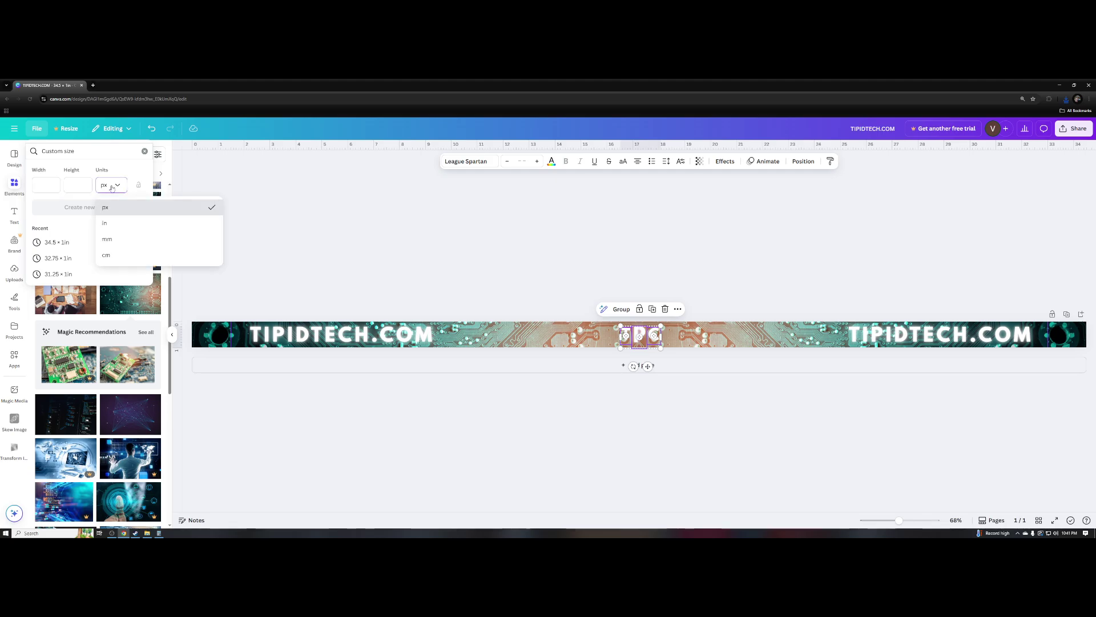
click(105, 223)
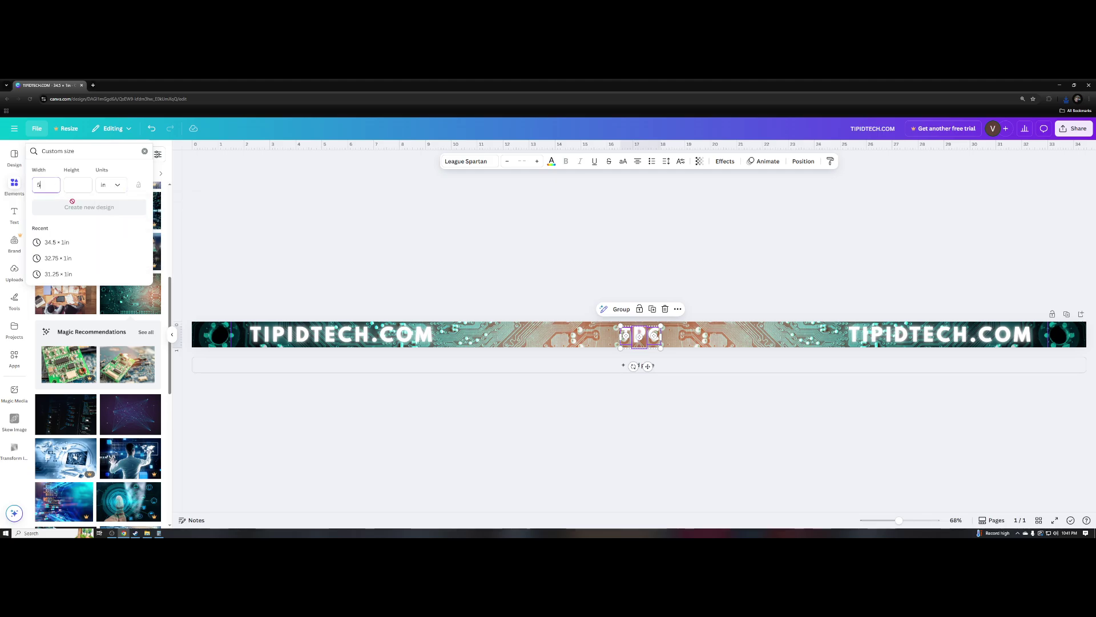
text(5)
key(Tab)
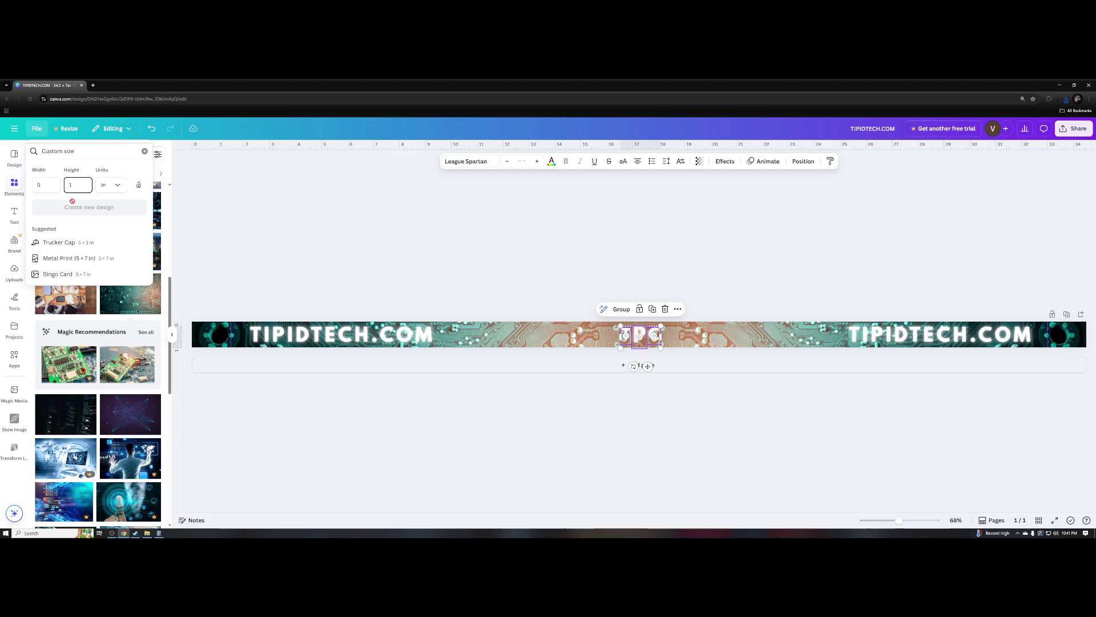
click(44, 187)
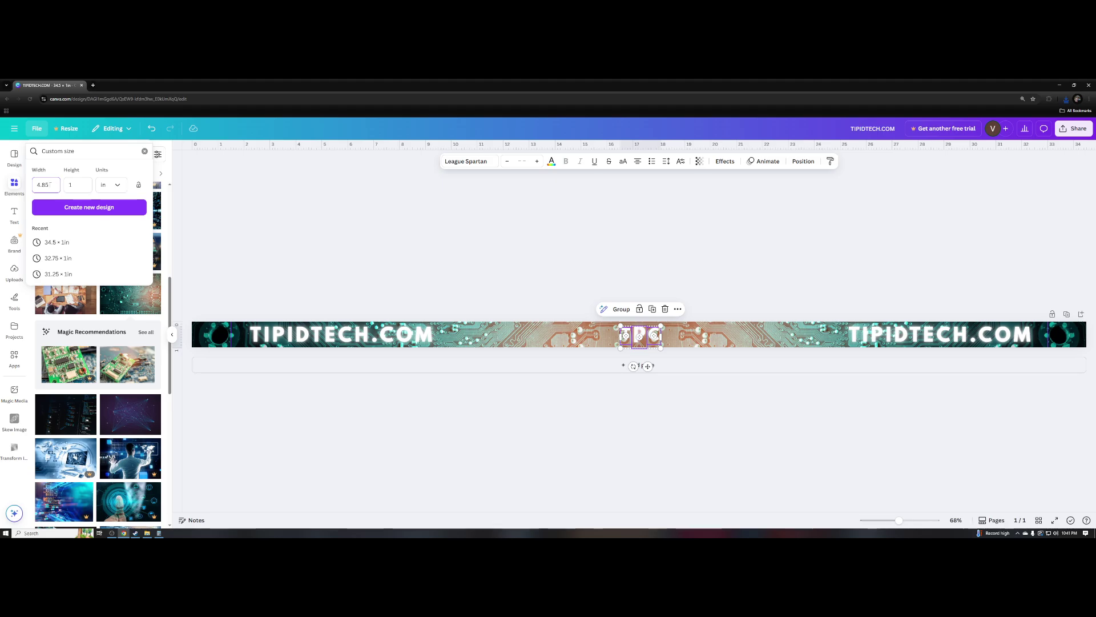
click(100, 208)
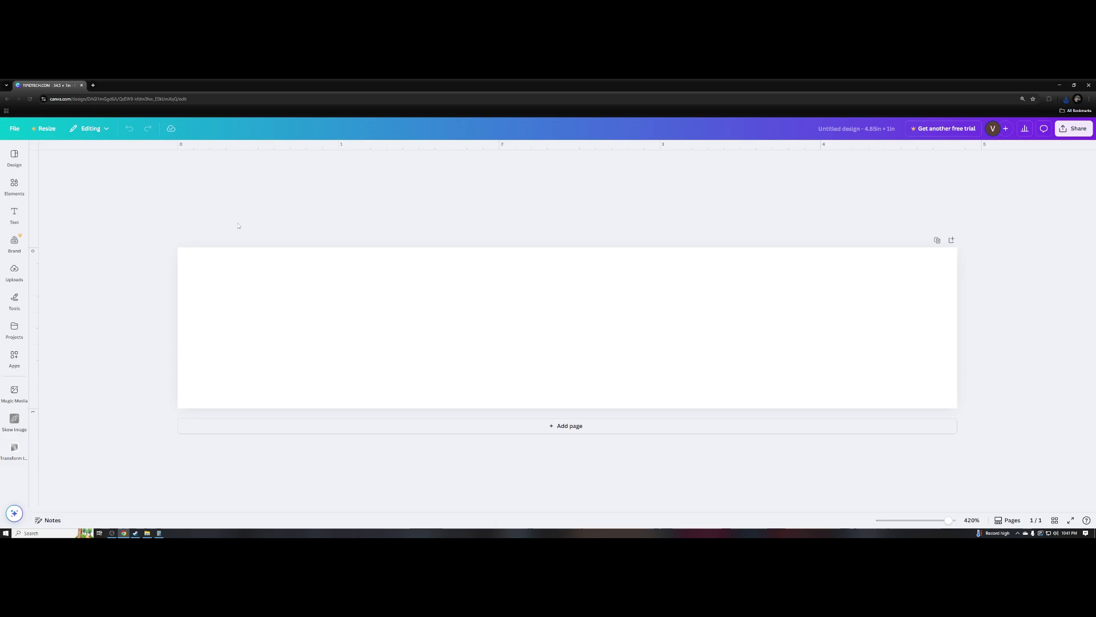
click(15, 214)
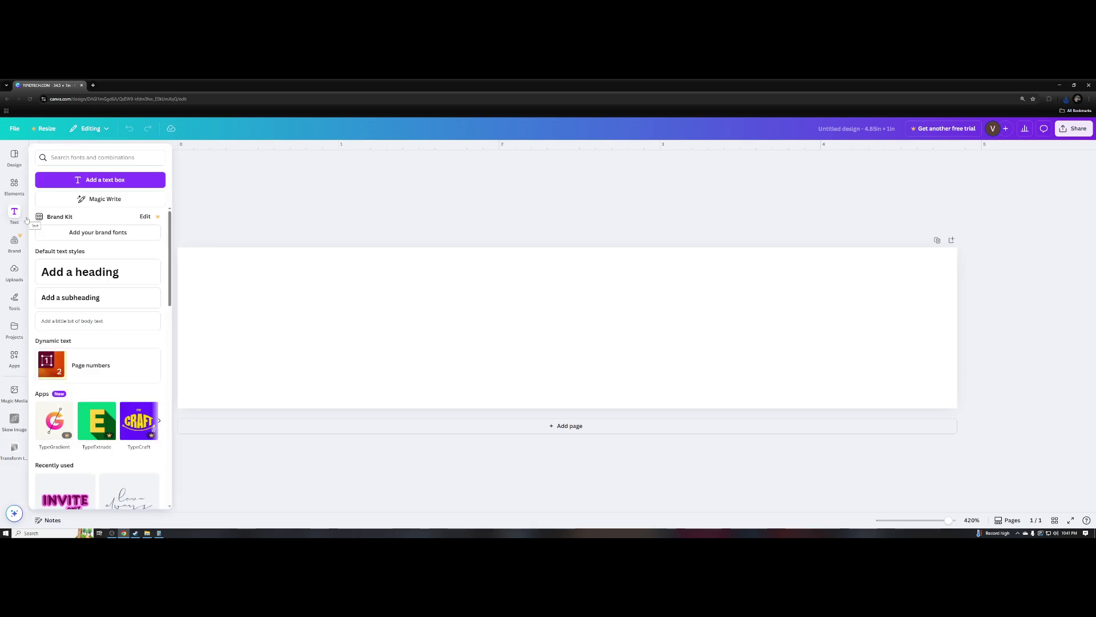
click(26, 220)
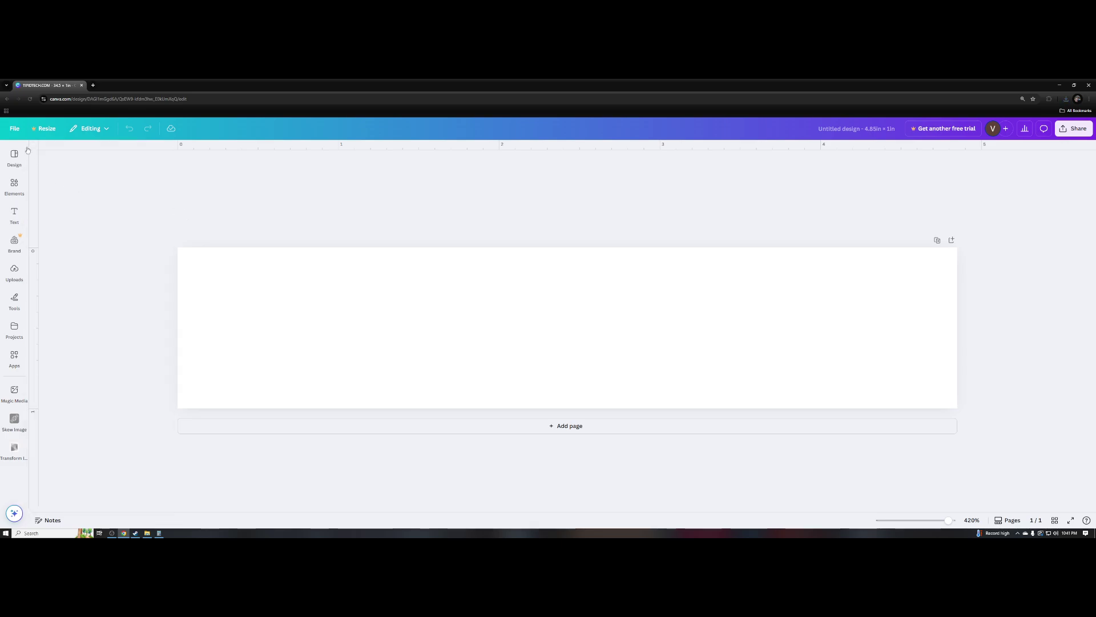
click(15, 128)
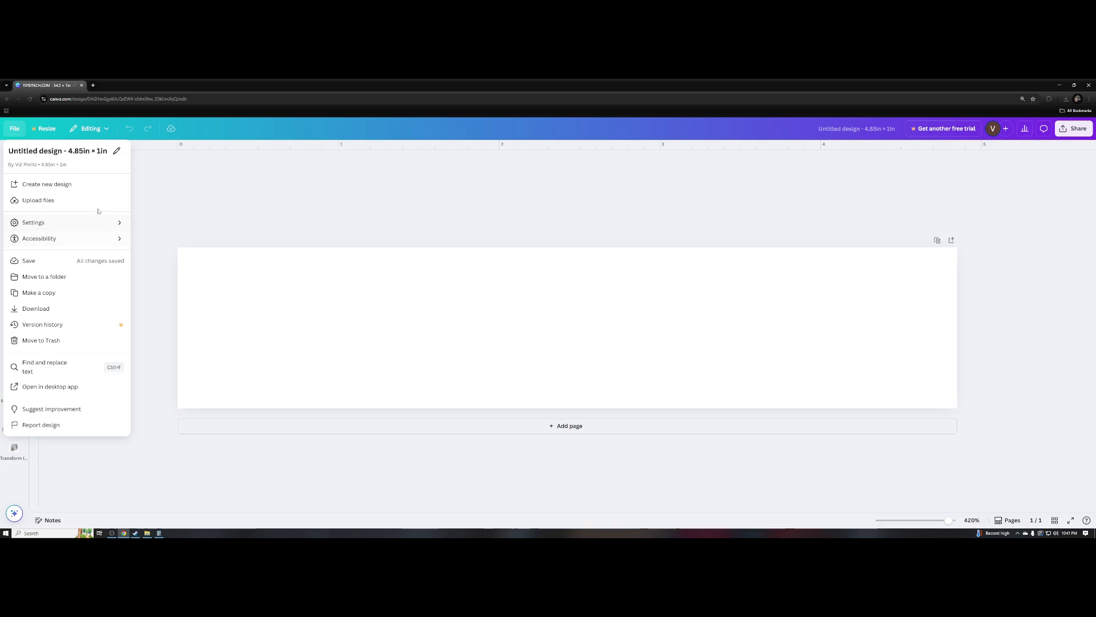
mouse_move(104, 218)
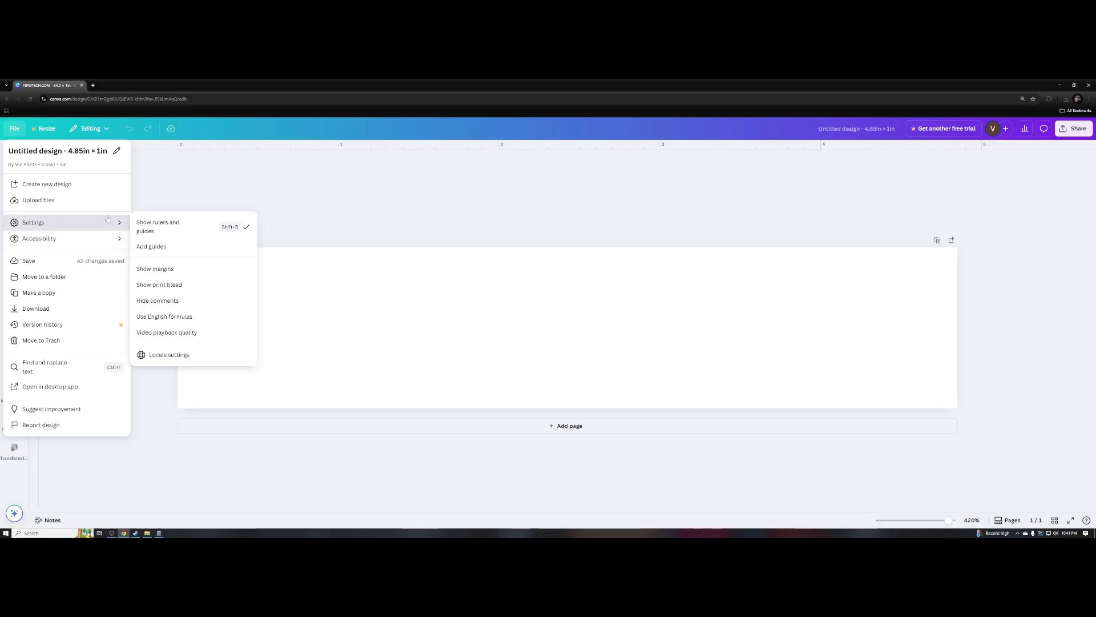
click(318, 187)
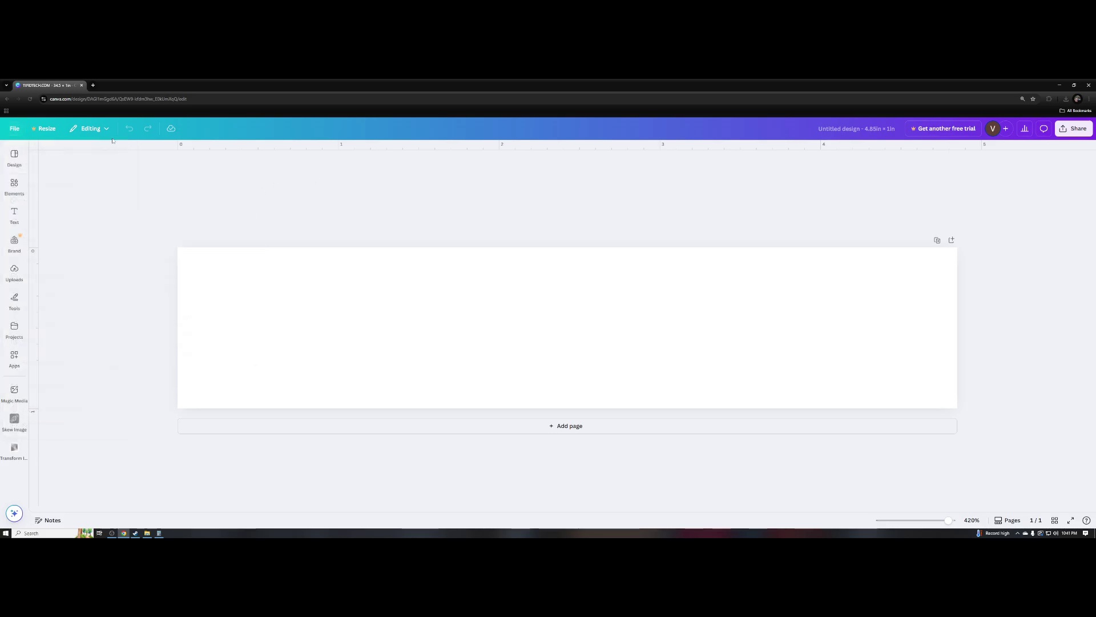
click(17, 128)
mouse_move(106, 229)
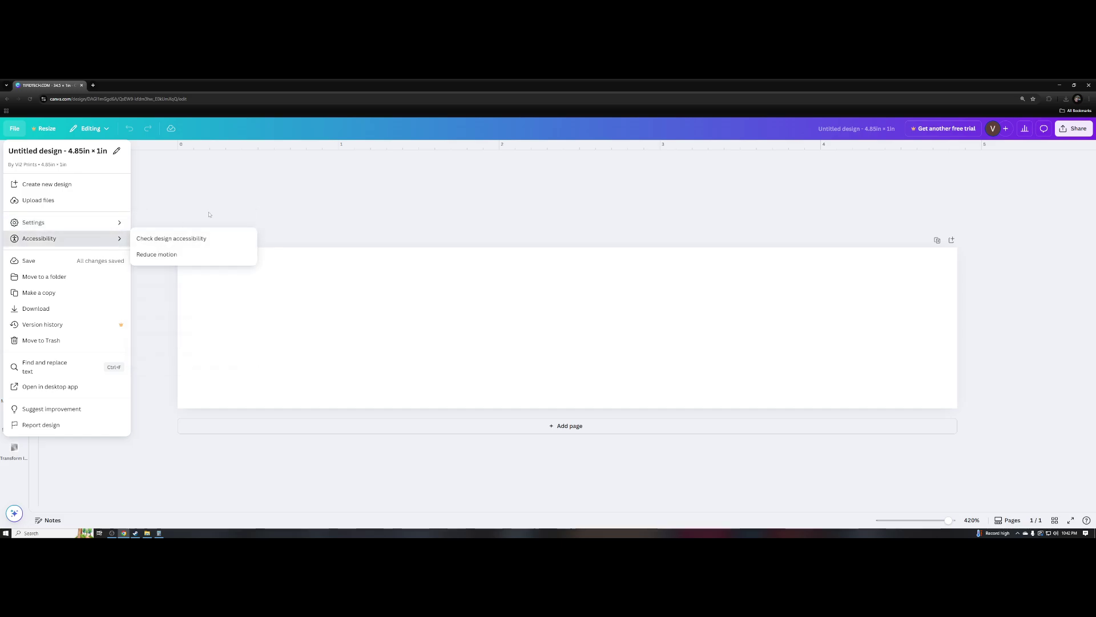
click(209, 214)
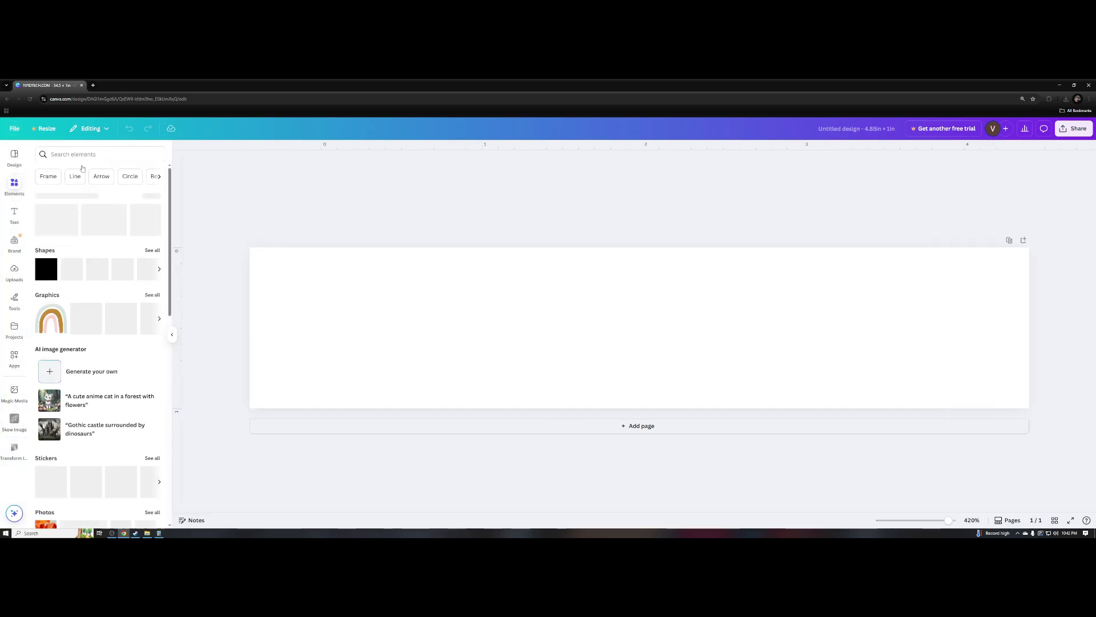
- Add the recently used circuit board photo to the blank 4.85 × 1 in design
click(97, 154)
click(219, 202)
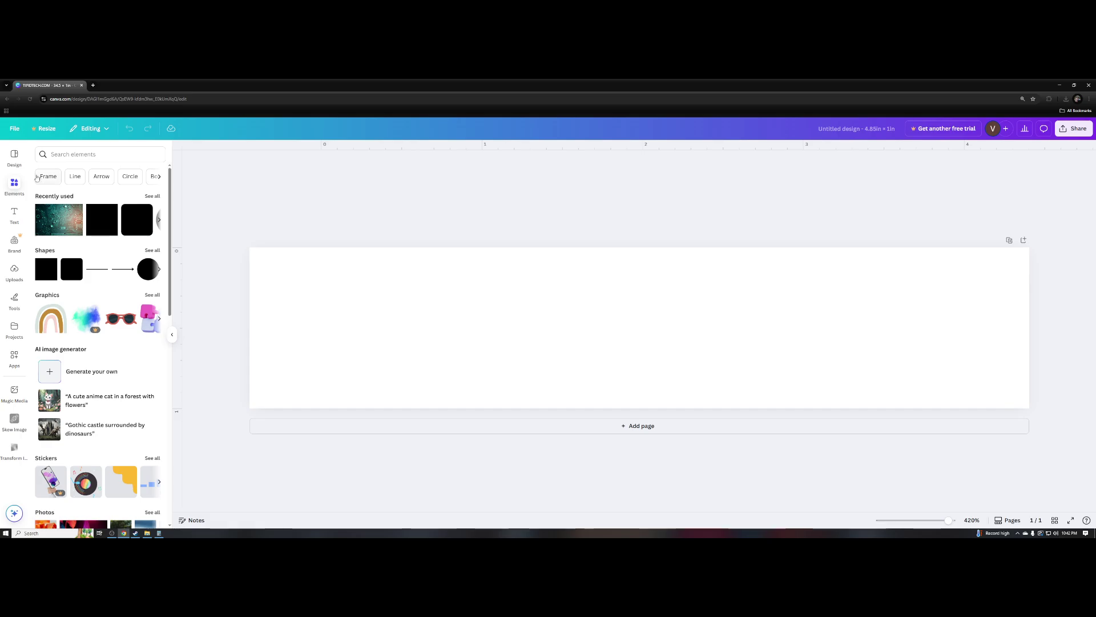
click(74, 210)
key(ctrl+minus)
key(ctrl+minus)
key(ctrl+minus)
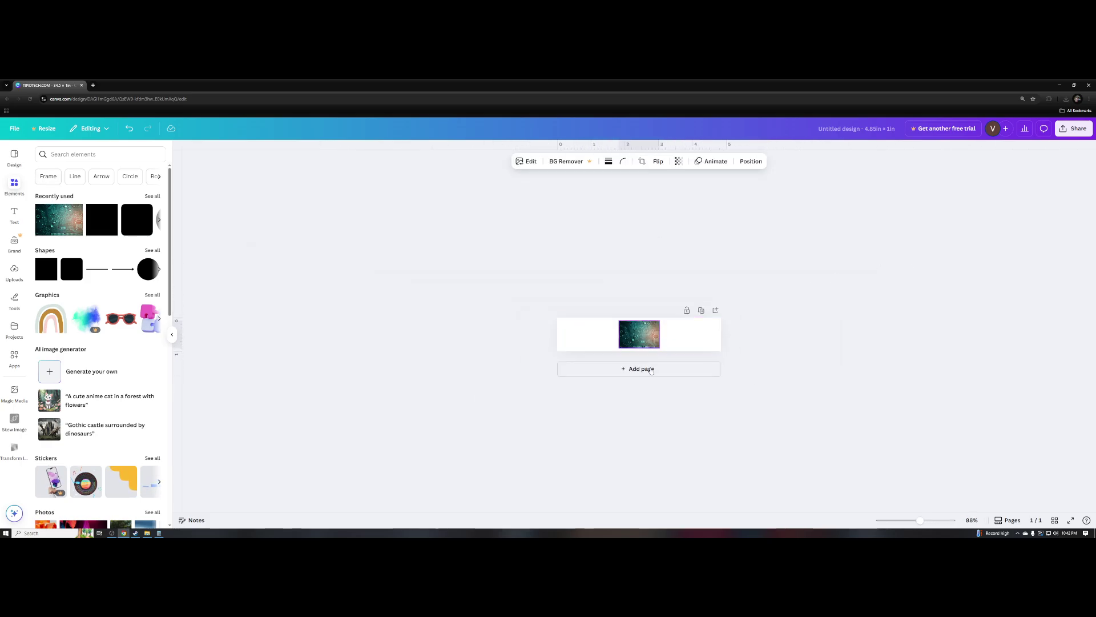
- Enlarge the circuit board photo and reposition it so it covers the whole 4.85 × 1 in page
drag(659, 347, 853, 476)
drag(819, 424, 723, 380)
key(ctrl+plus)
key(ctrl+plus)
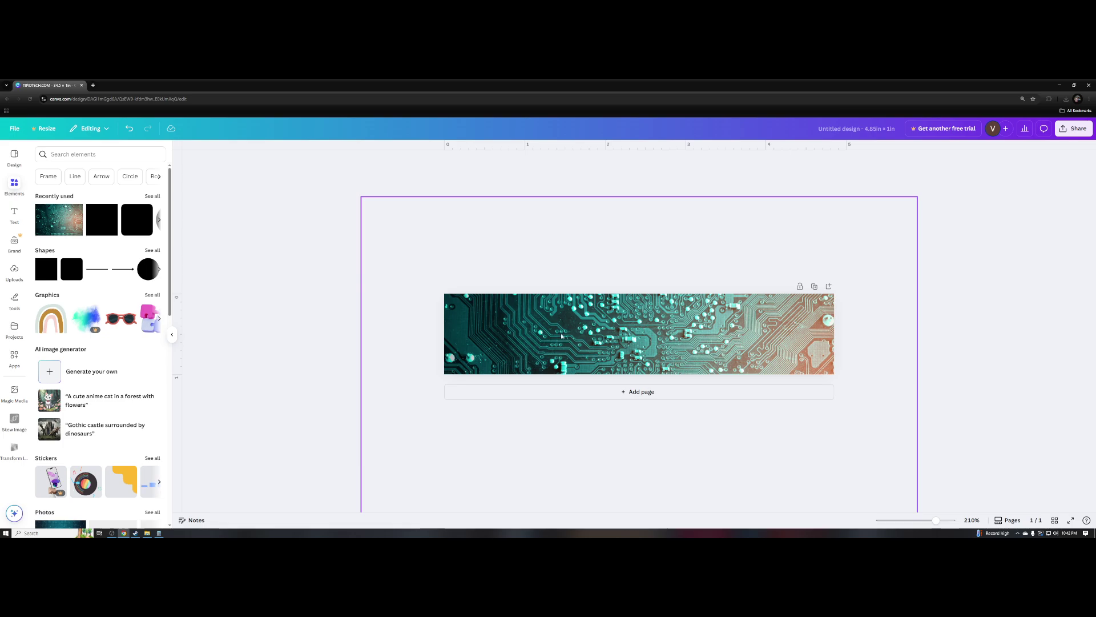
drag(179, 279, 640, 400)
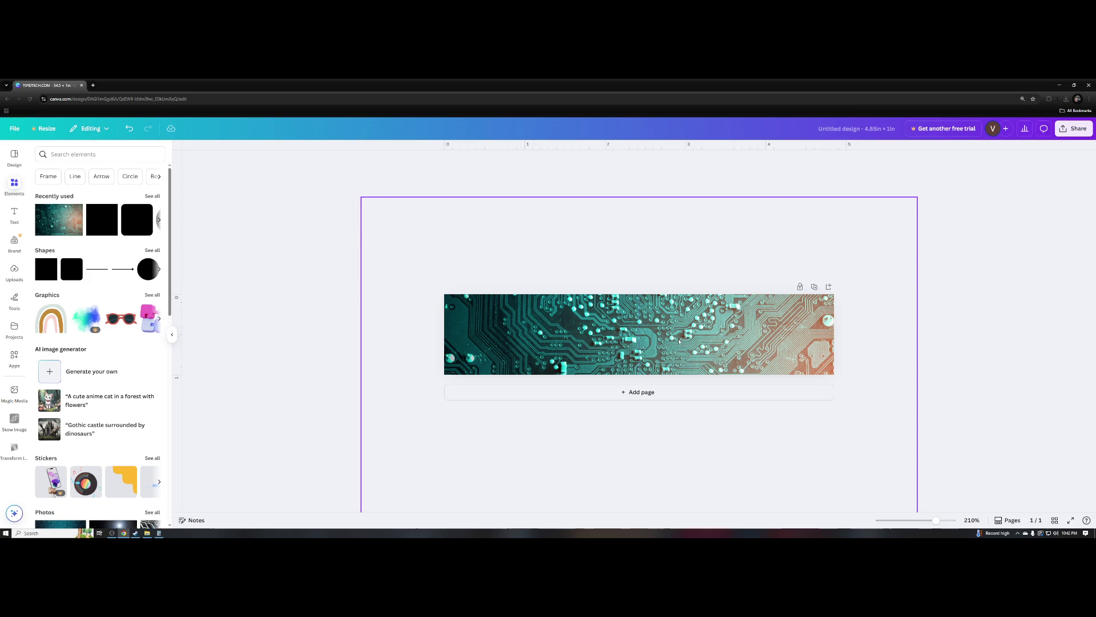
- Paste the copied TPC letters once onto the circuit board strip and move them to its middle
key(ctrl+v)
key(ctrl+z)
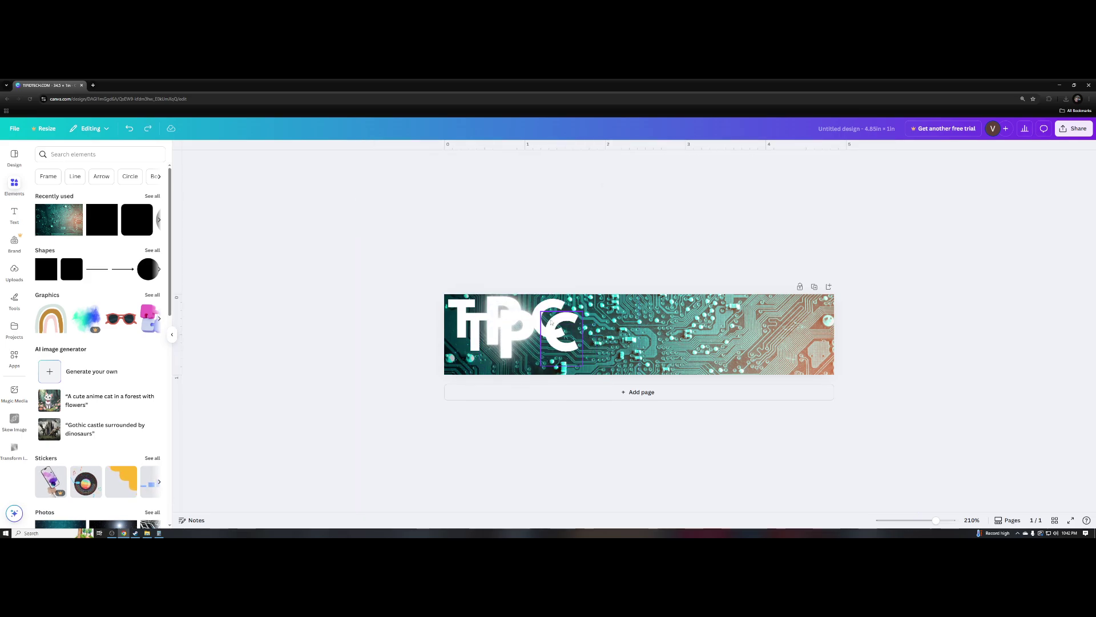
click(498, 325)
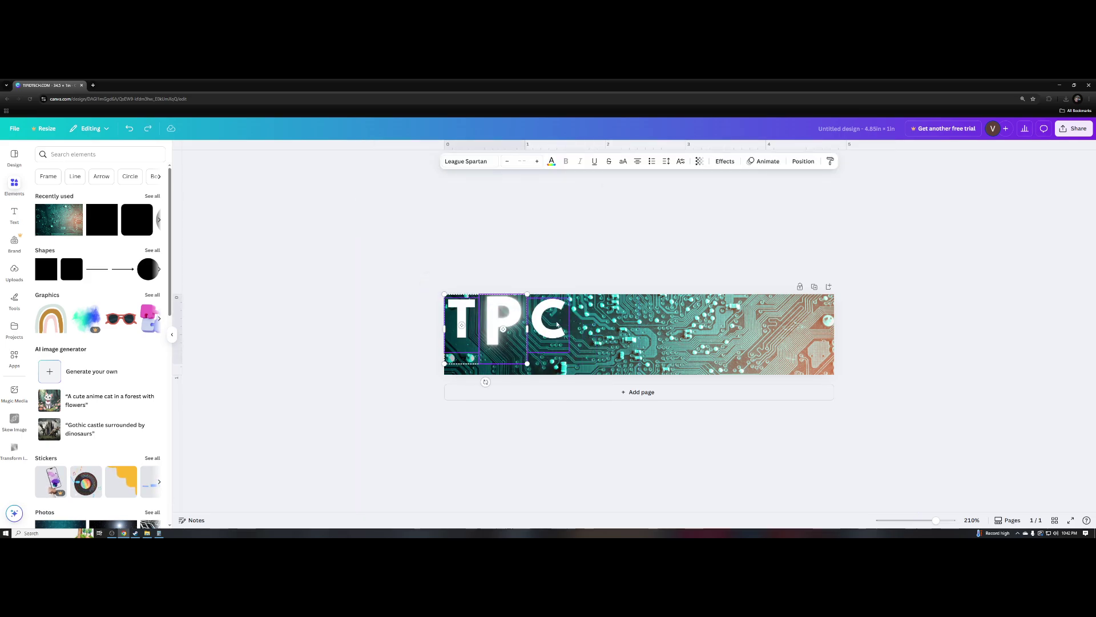
drag(556, 324, 698, 345)
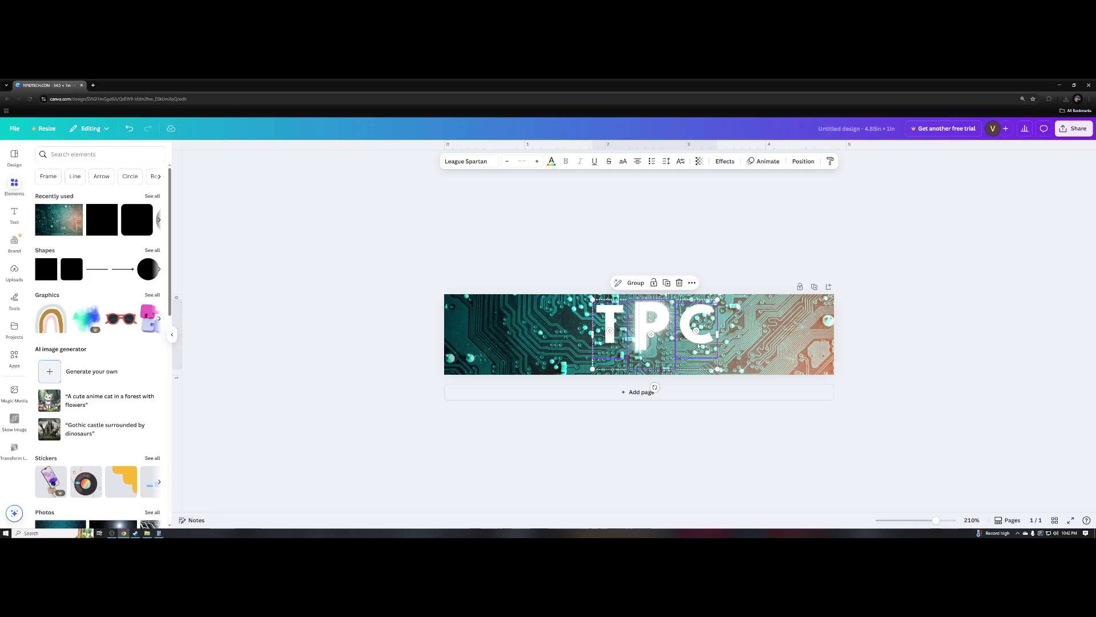
- Group the three TPC letters and shift the group slightly right of the strip's center
right_click(690, 344)
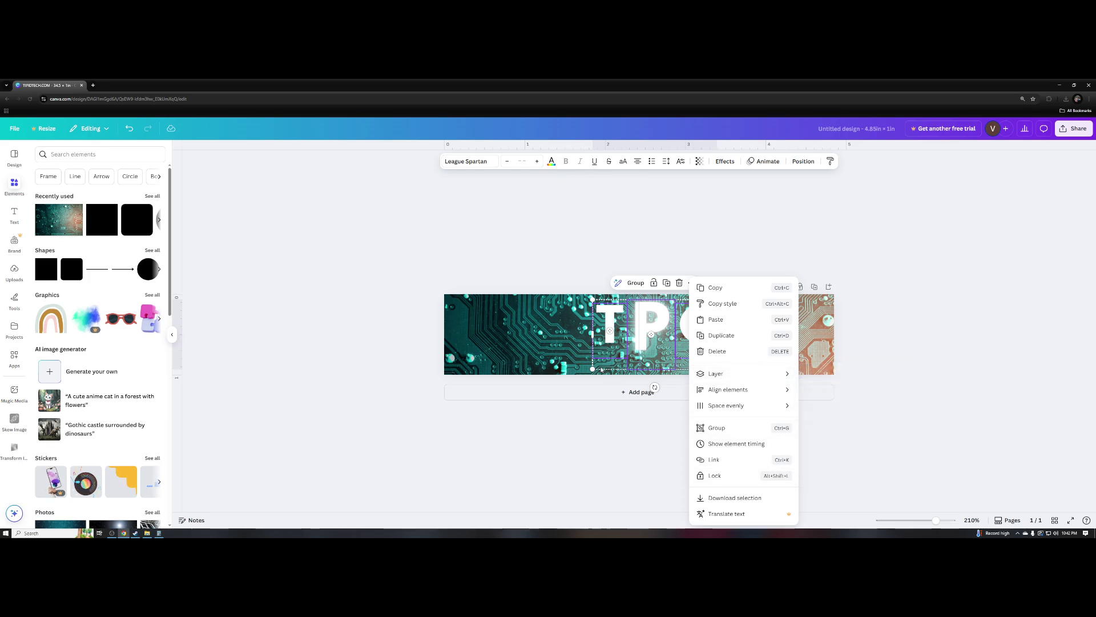
key(Escape)
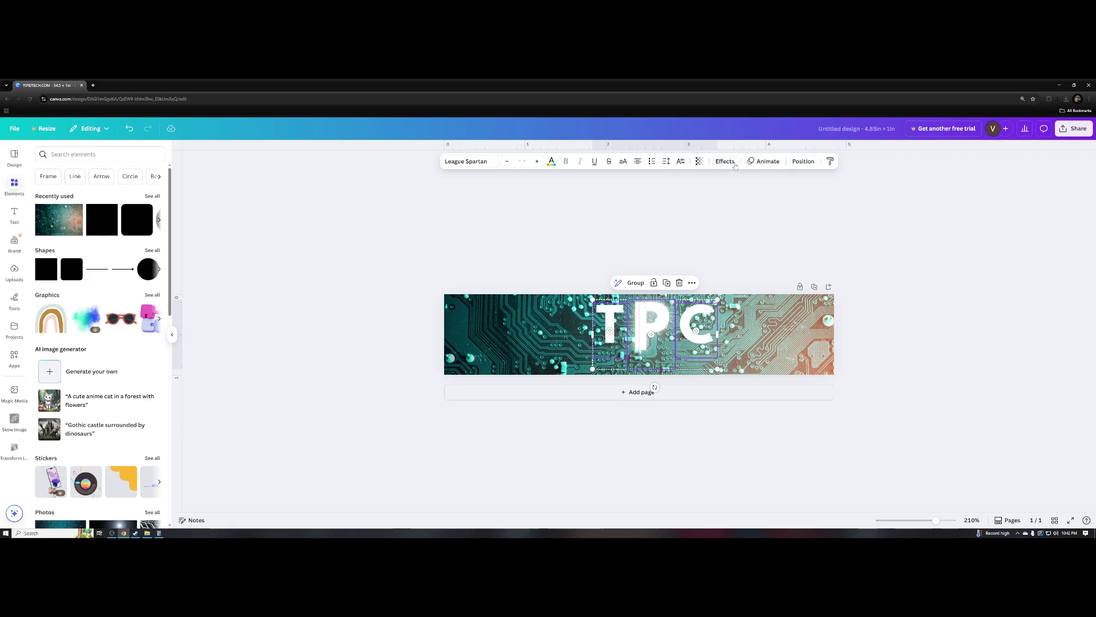
click(691, 283)
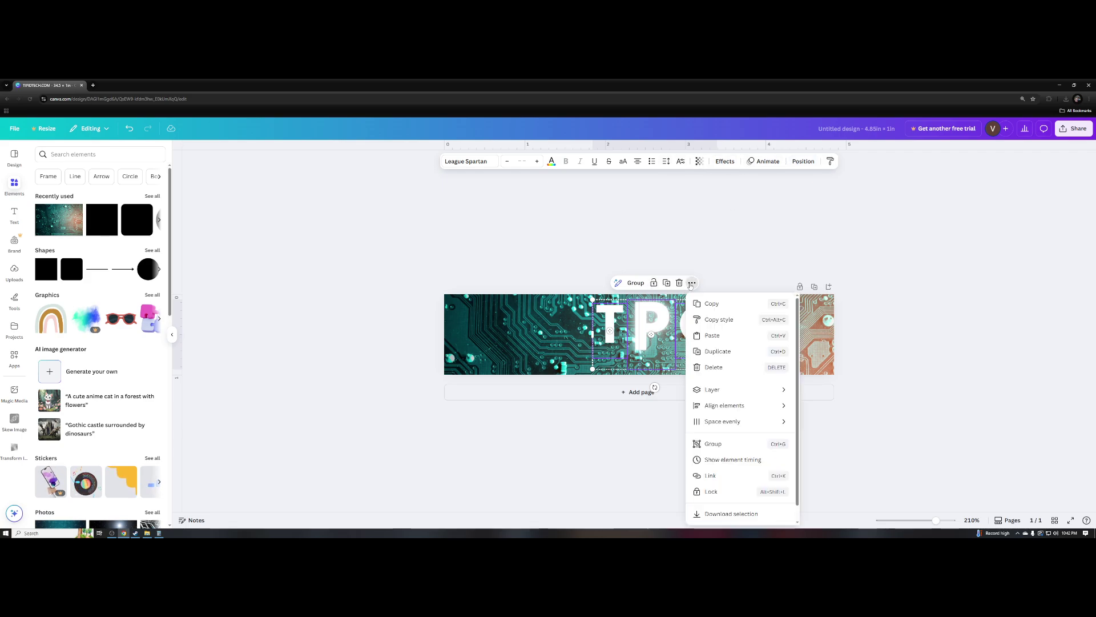
scroll(752, 358, down, 1)
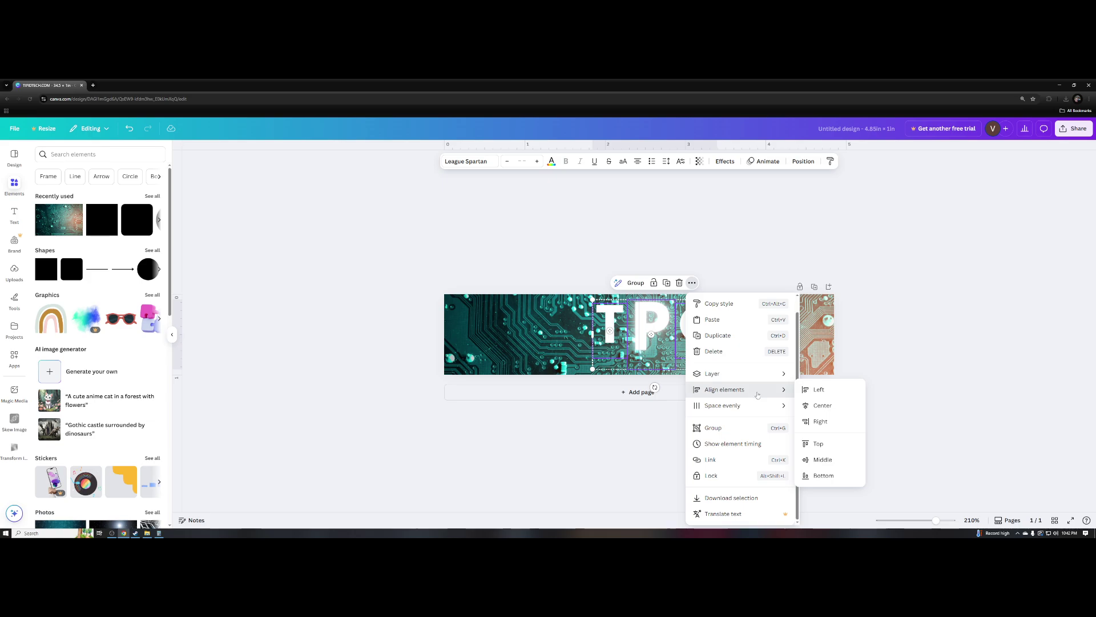
click(734, 429)
drag(669, 349, 711, 341)
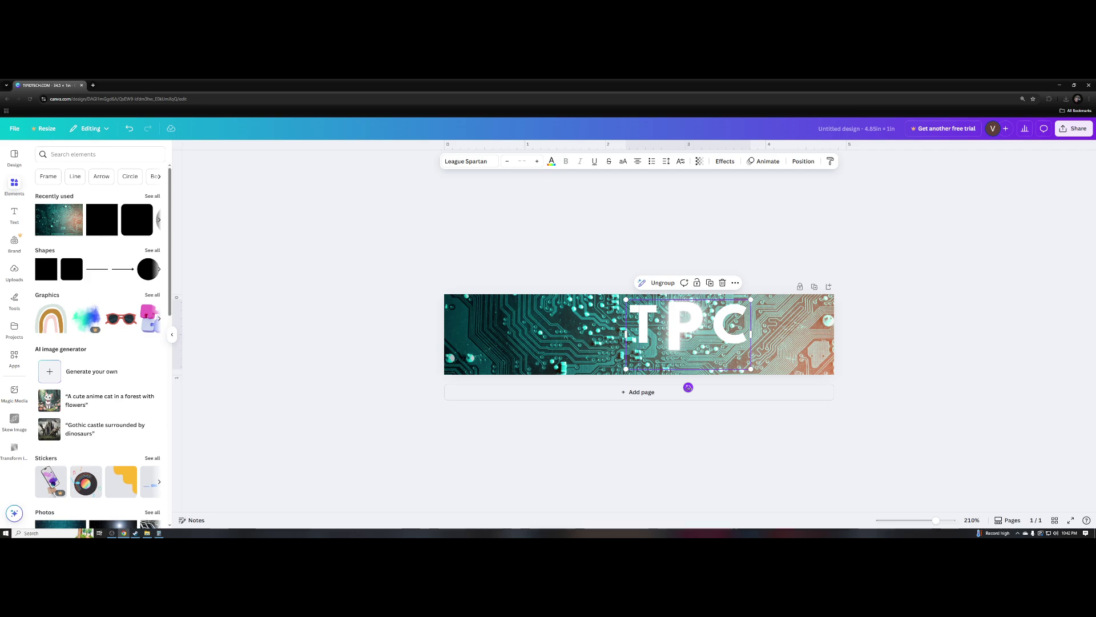
- Rotate the TPC group 90° counterclockwise and shrink it to fit within the strip's height
drag(688, 387, 762, 334)
click(745, 238)
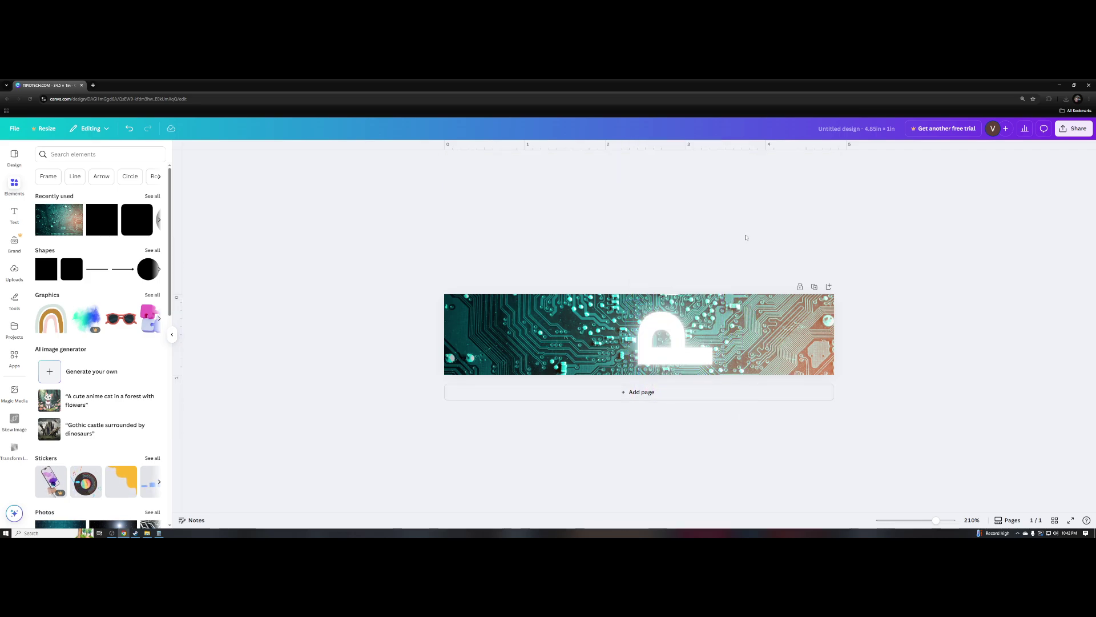
click(712, 312)
drag(743, 237, 684, 351)
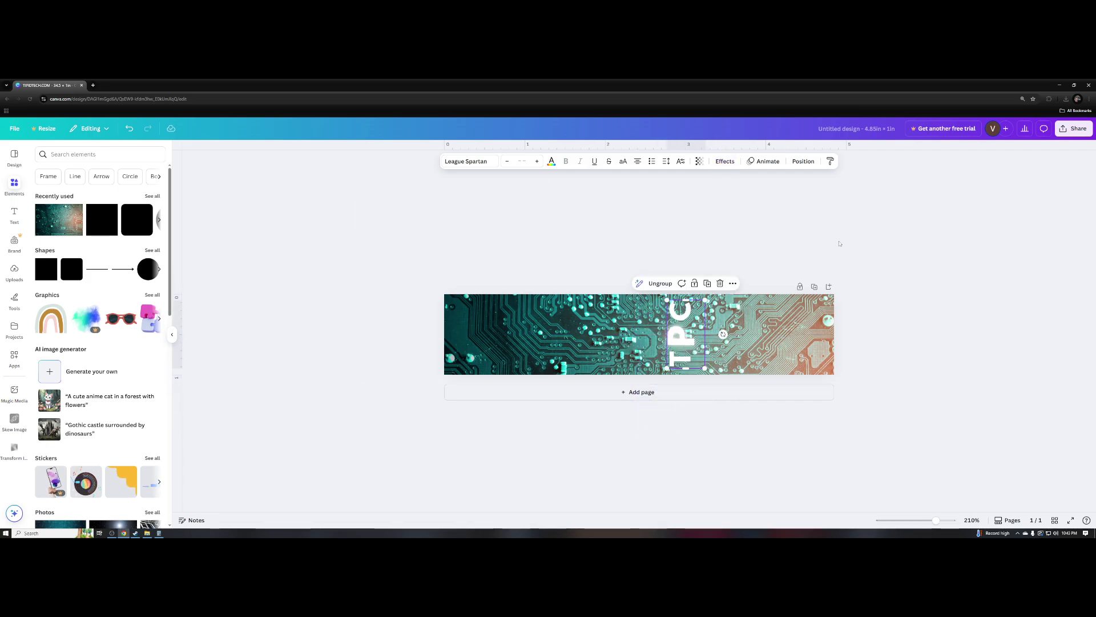
- Reposition the rotated TPC group, vertically centered and slightly right of the strip's middle
click(676, 336)
mouse_move(677, 336)
mouse_down()
mouse_move(650, 336)
mouse_move(688, 336)
mouse_up()
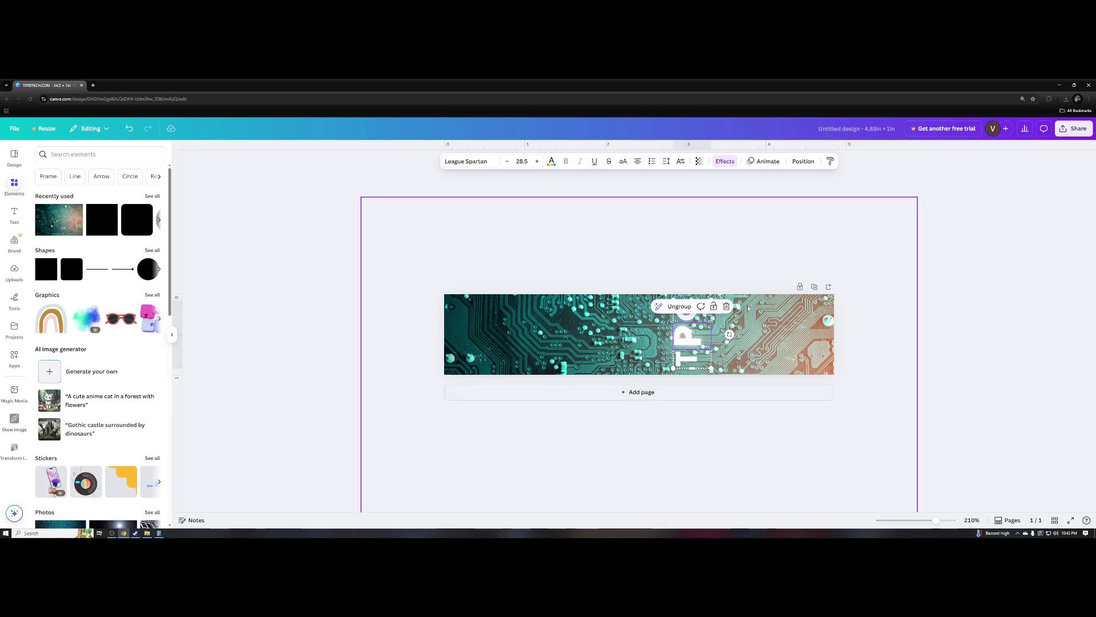
key(Escape)
click(689, 349)
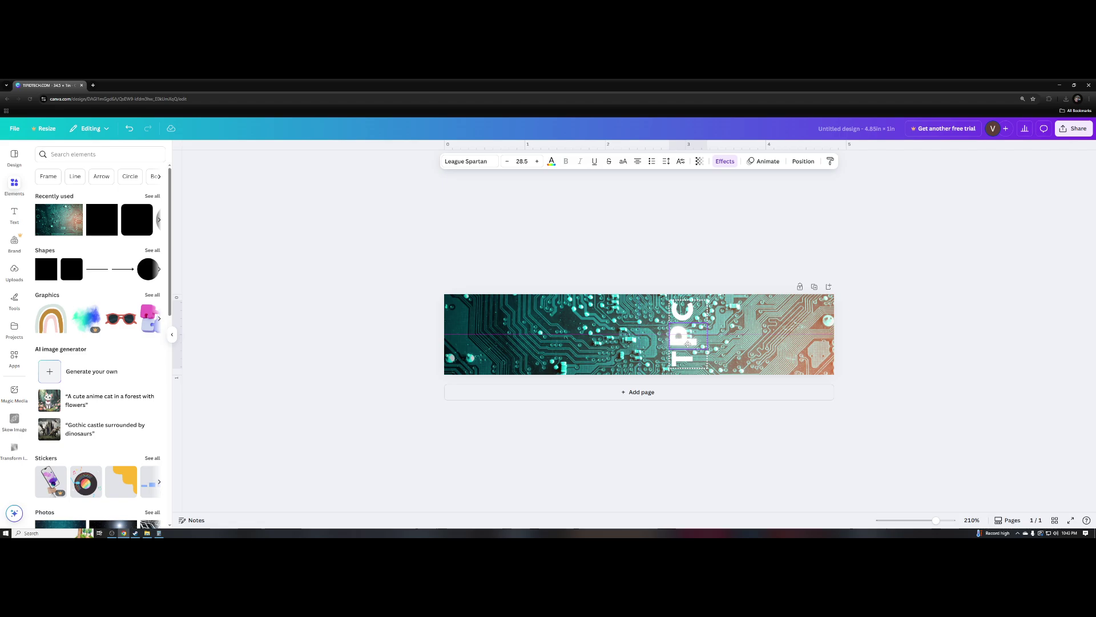
click(714, 268)
click(680, 335)
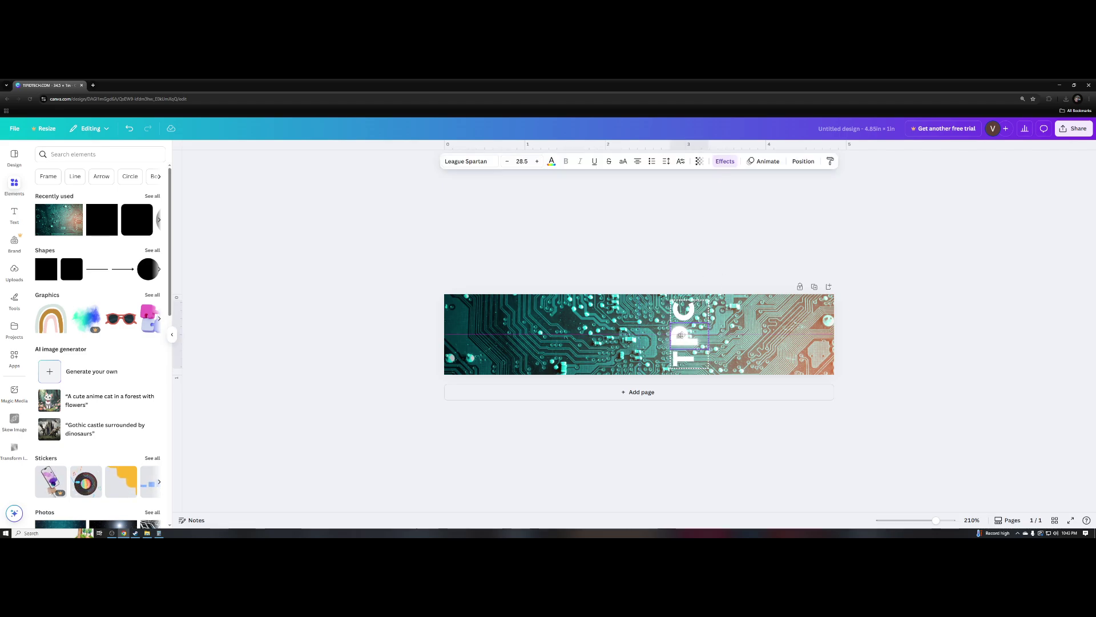
click(756, 240)
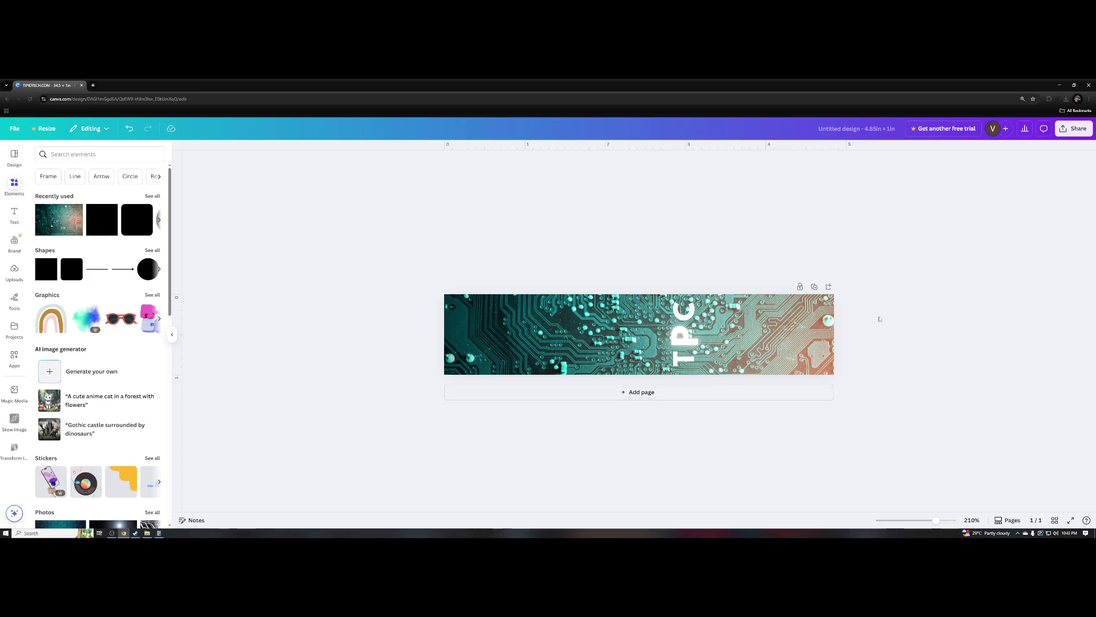
- Download the 4.85 × 1 in design as a PDF Print file
click(1072, 135)
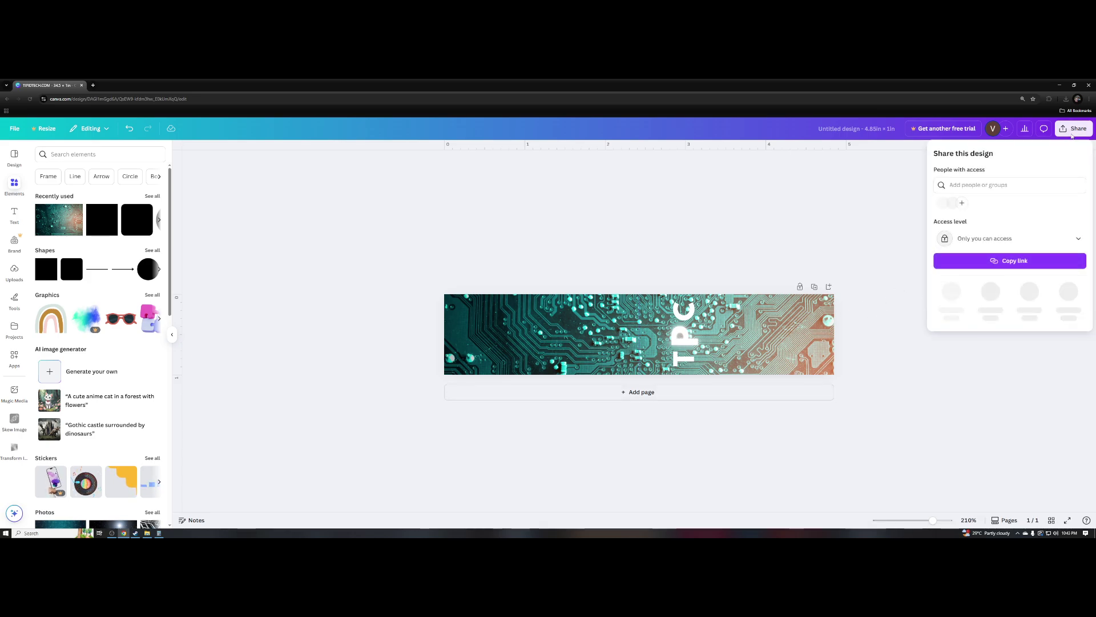
click(954, 299)
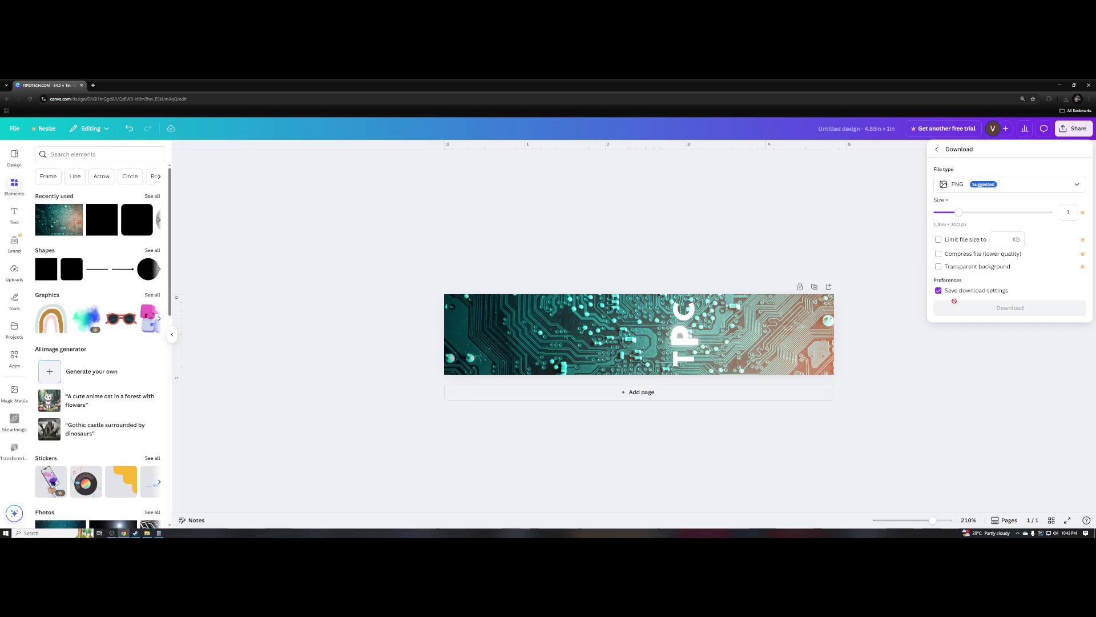
click(988, 185)
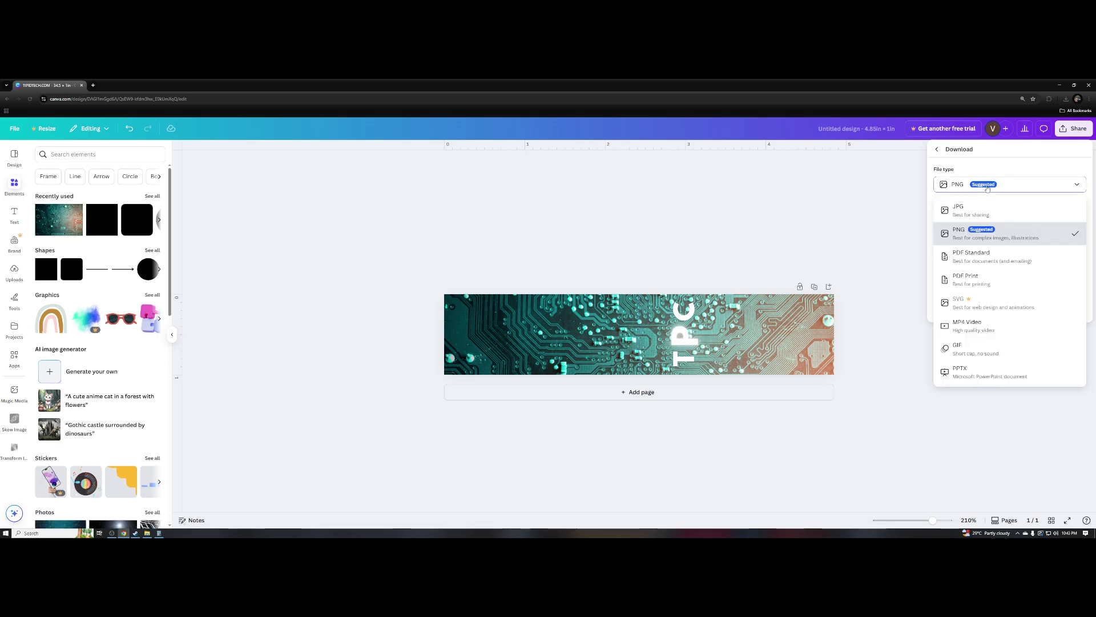
click(973, 288)
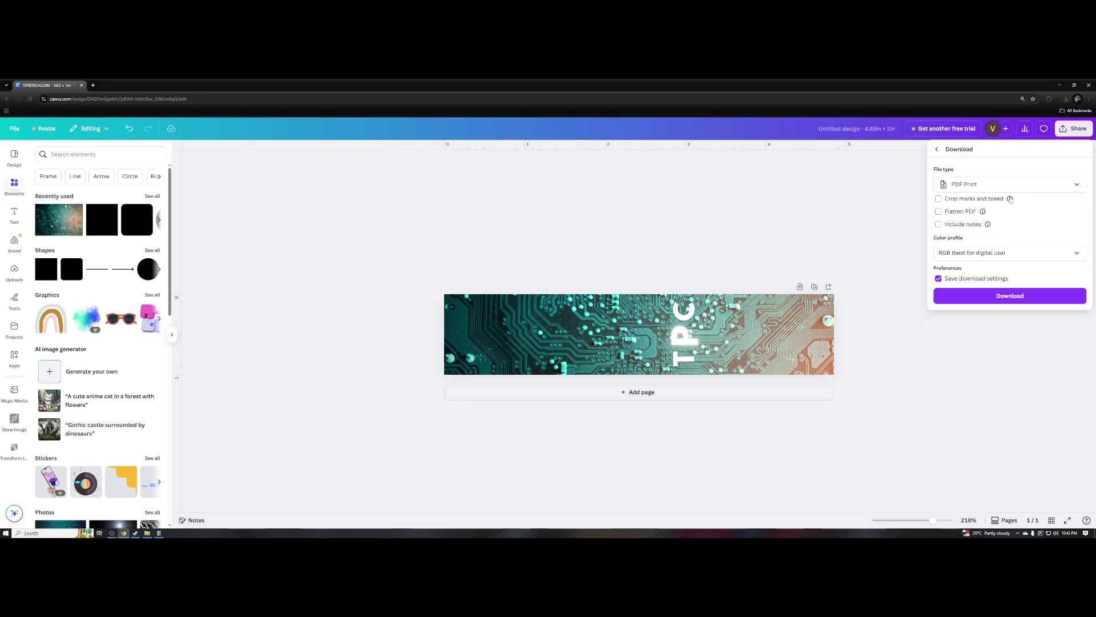
click(985, 297)
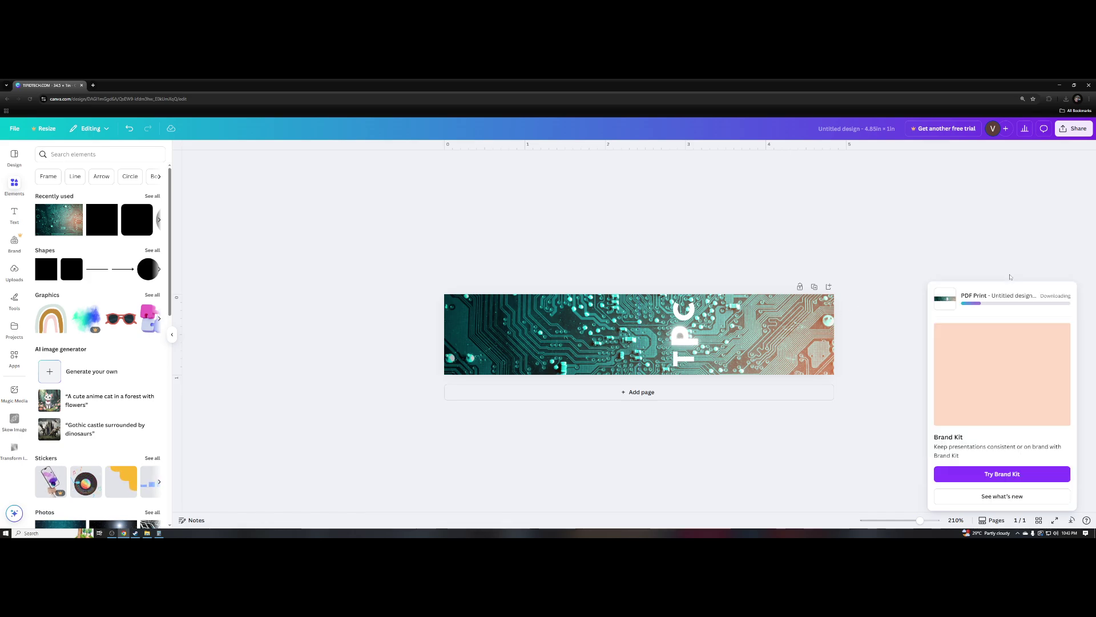
click(1066, 239)
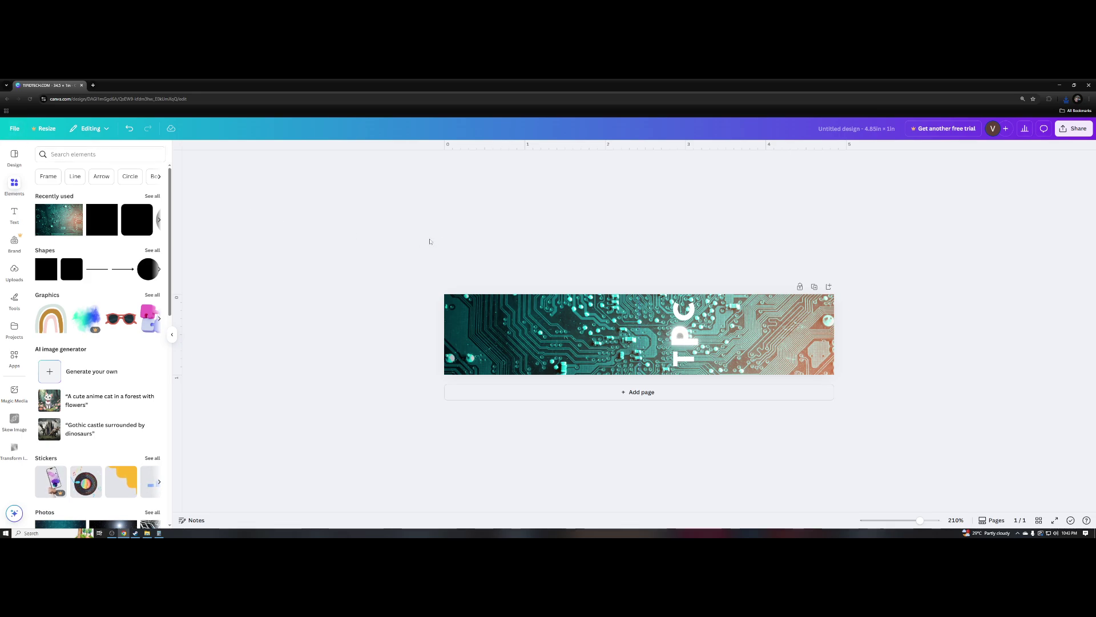
- Search the design types for a4 and create a new Document (A4 Portrait) design
click(15, 129)
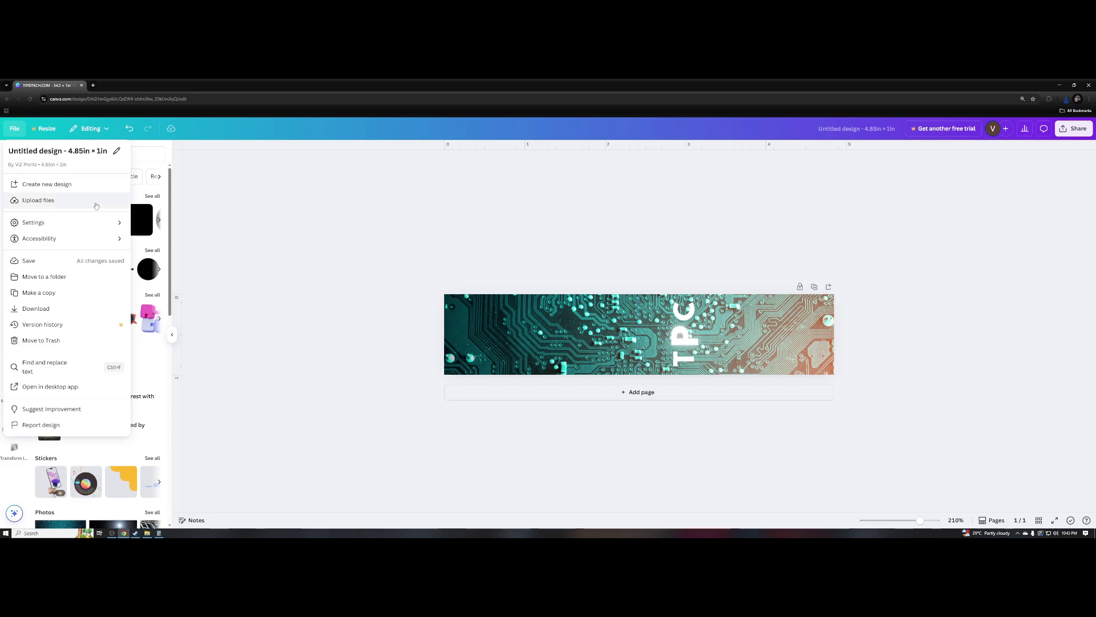
click(97, 187)
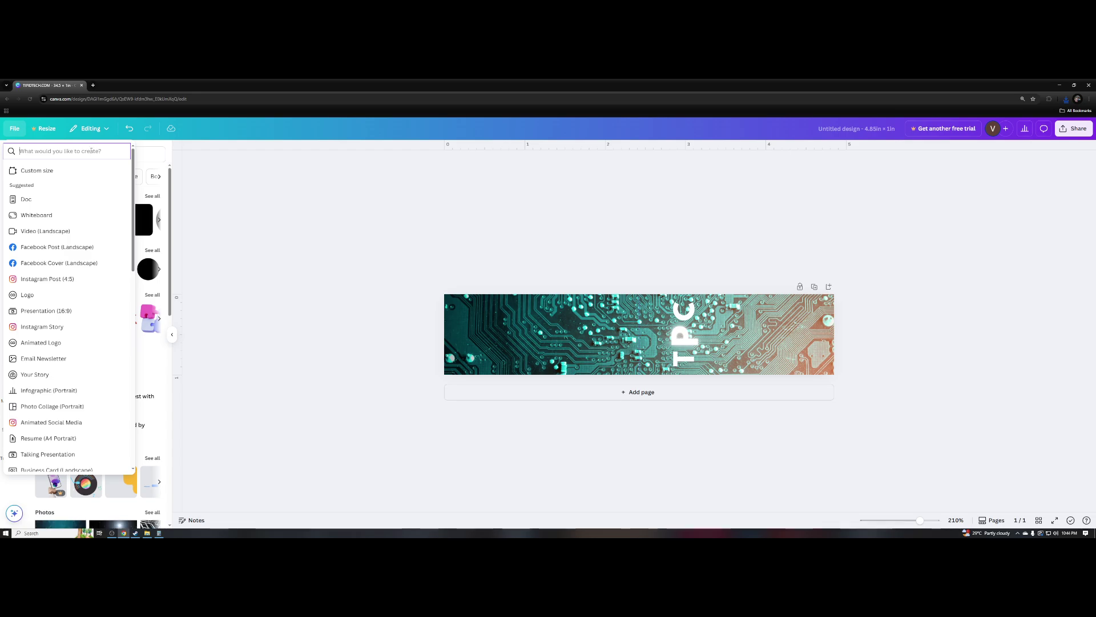
text(a4)
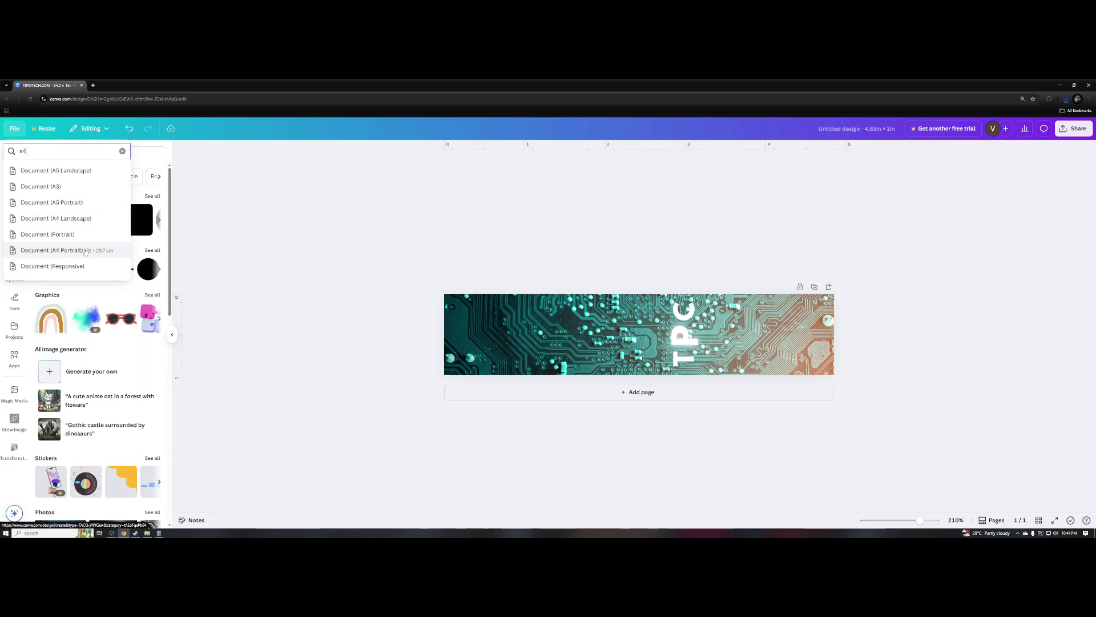
click(55, 251)
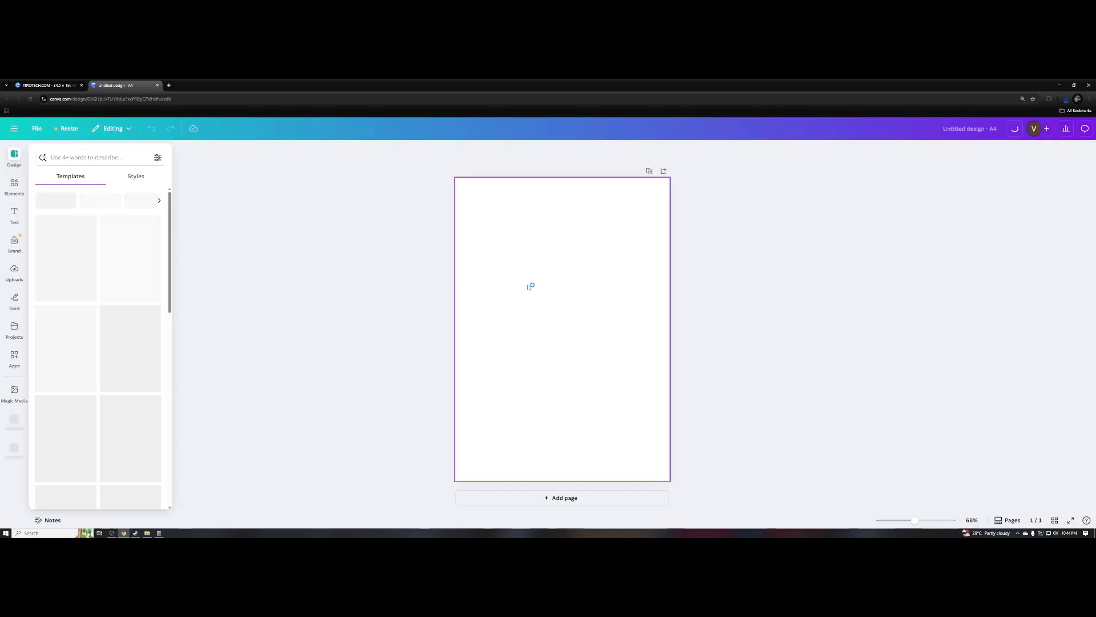
- Upload the downloaded files Untitled design (1).pdf and TIPIDTECH.COM.pdf from the Downloads folder
click(36, 128)
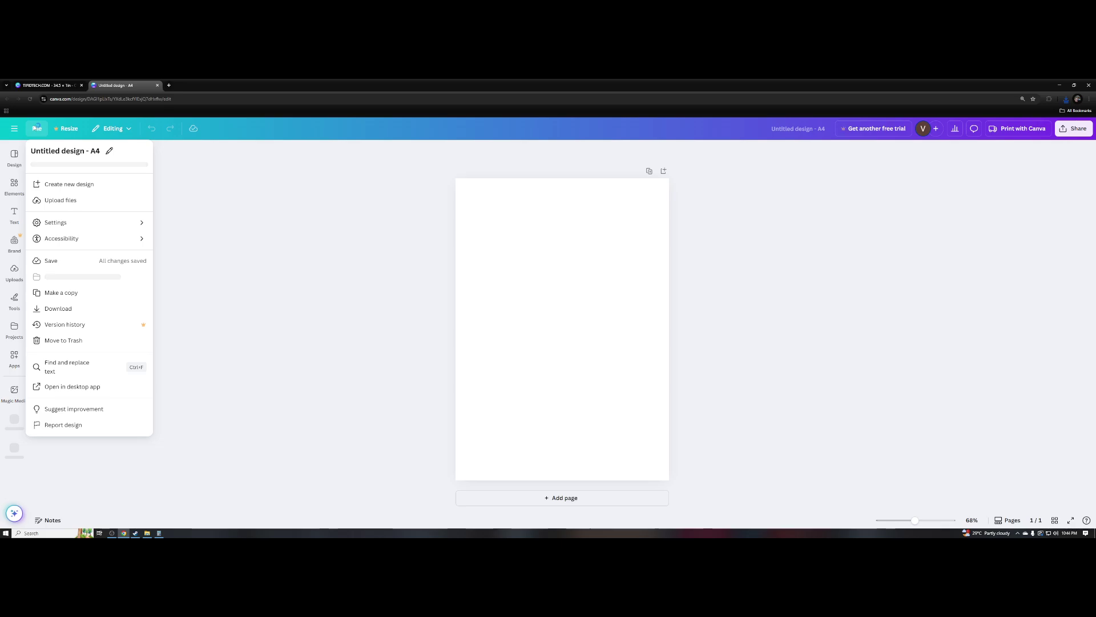
click(93, 200)
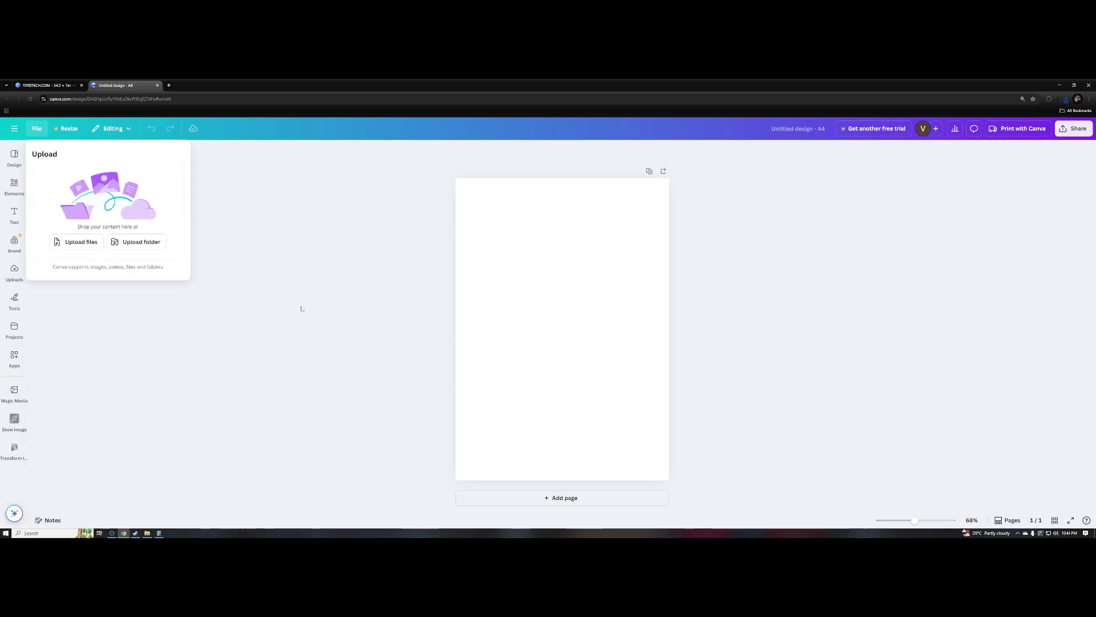
click(81, 241)
click(74, 137)
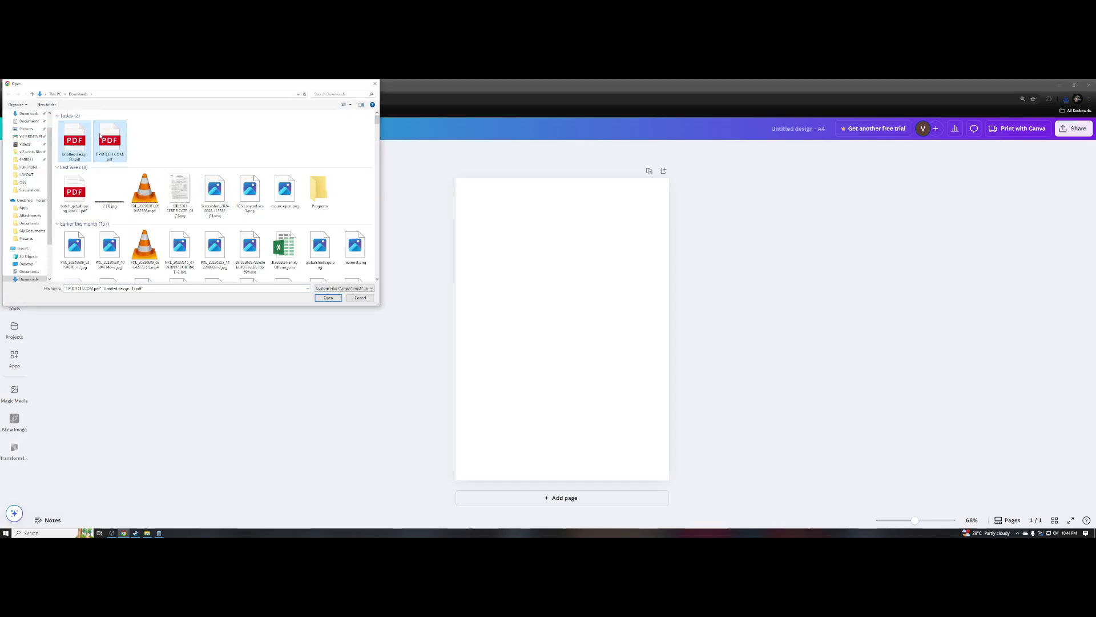
click(328, 297)
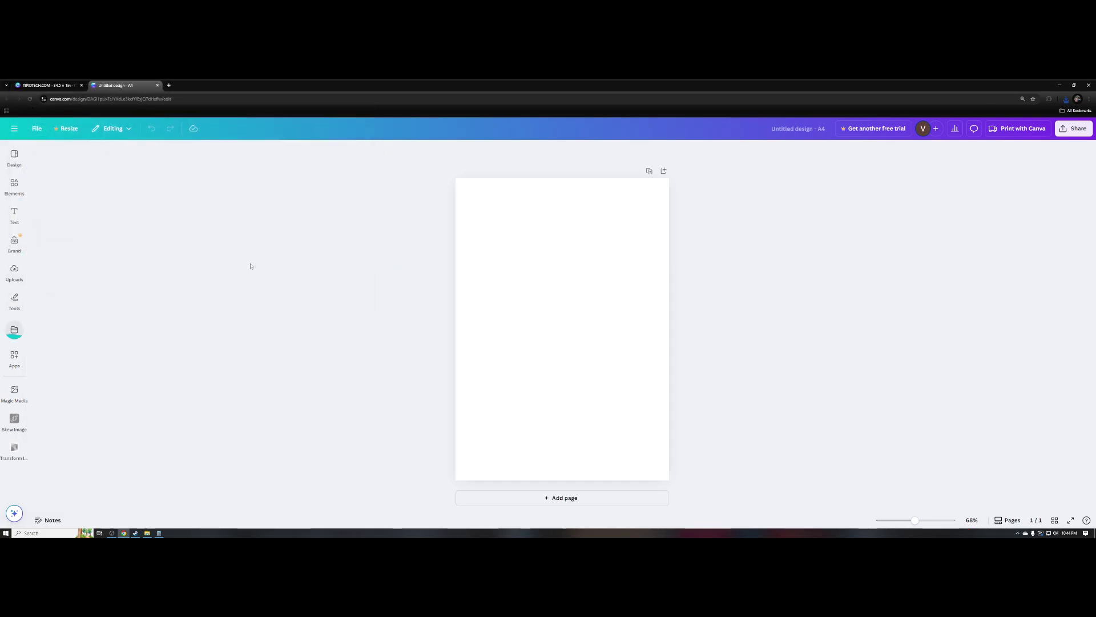
- Show the project list beside the A4 page and check the two uploaded PDF files
click(14, 128)
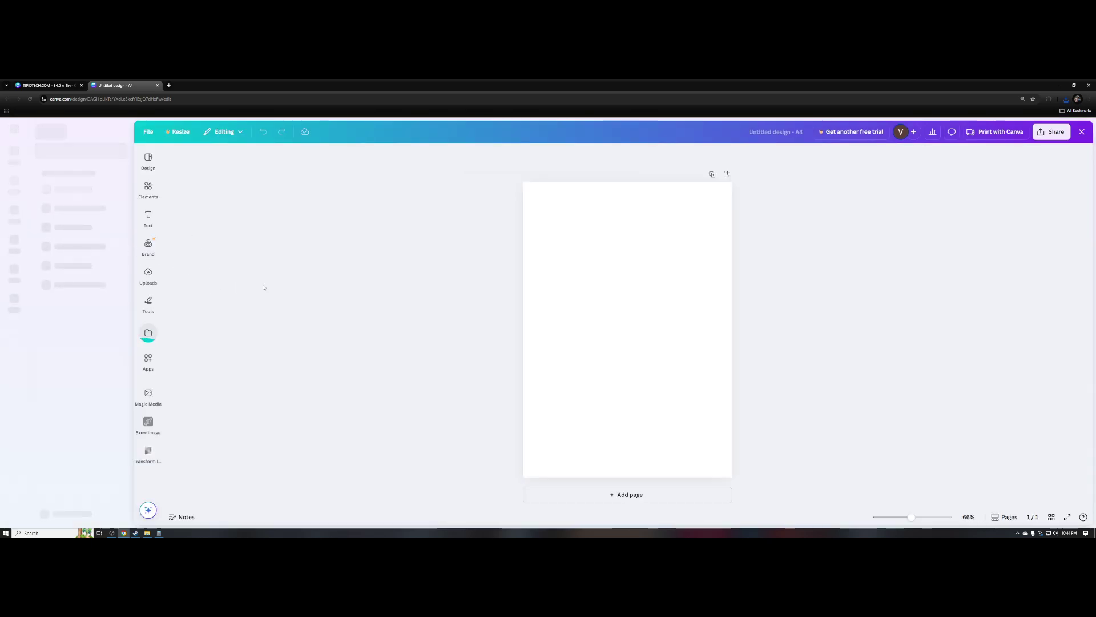
click(161, 184)
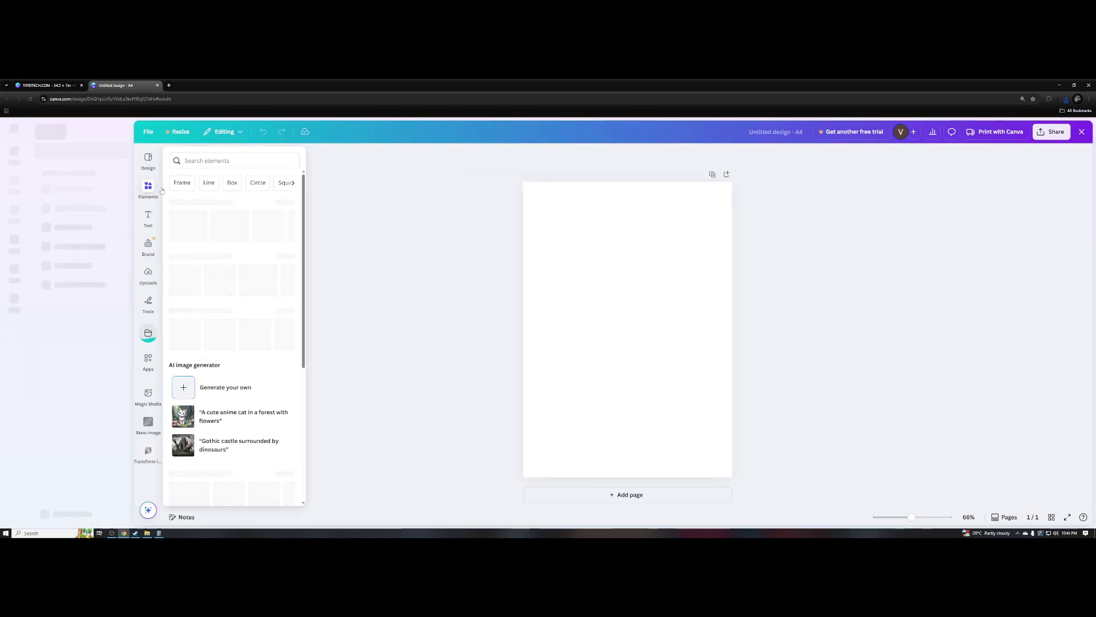
click(149, 338)
click(149, 338)
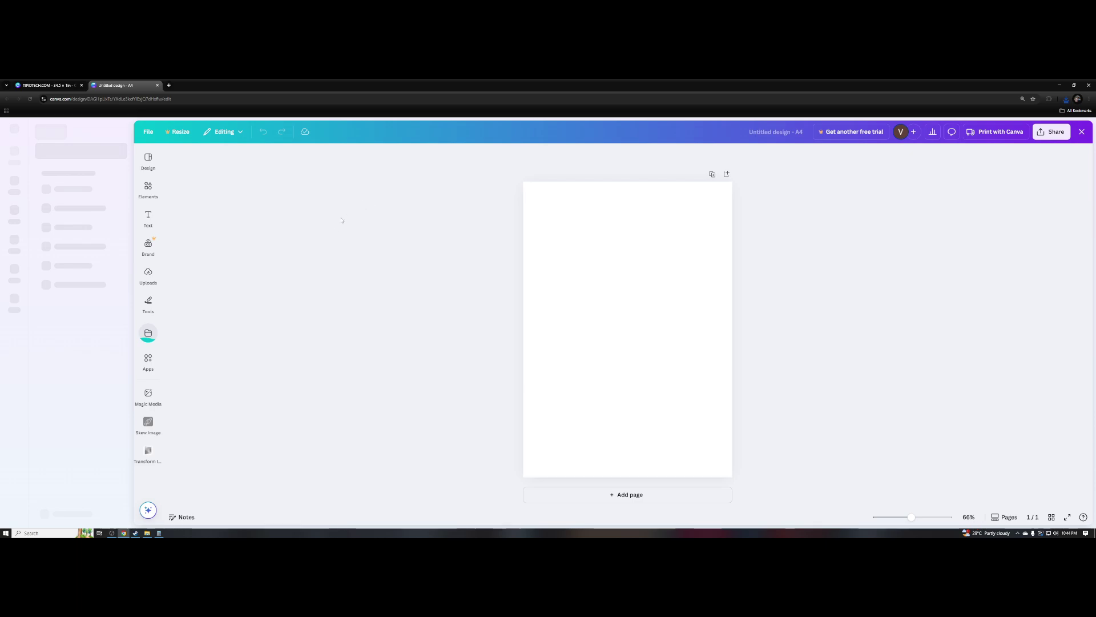
click(147, 131)
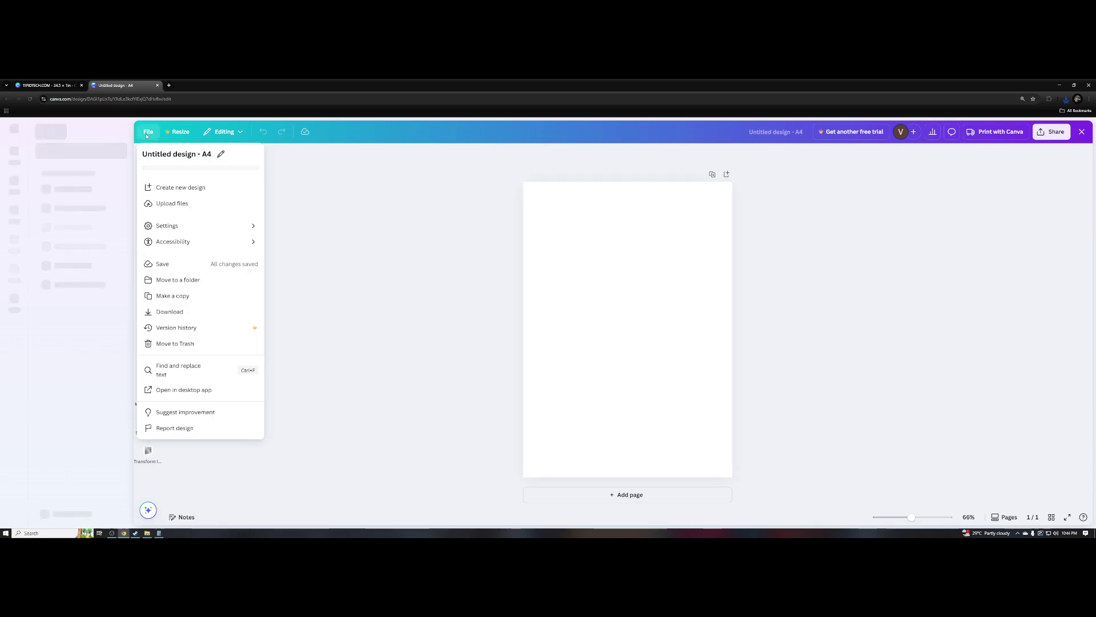
click(334, 243)
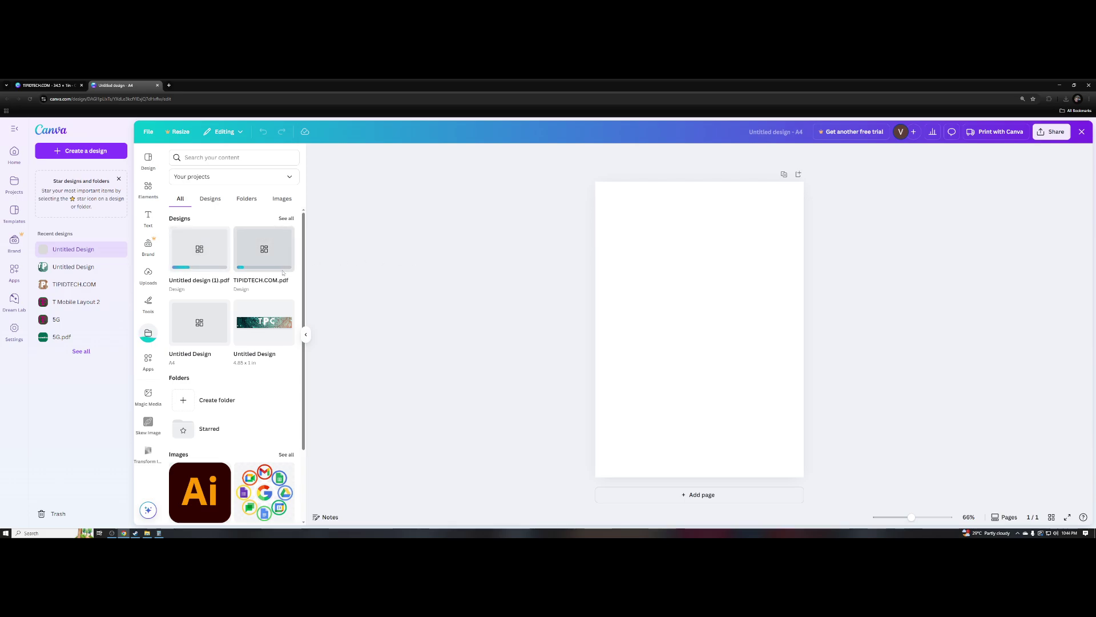
- Try to place Untitled design (1).pdf on the A4 page, first from the project list and again from the Downloads folder
drag(234, 263, 640, 265)
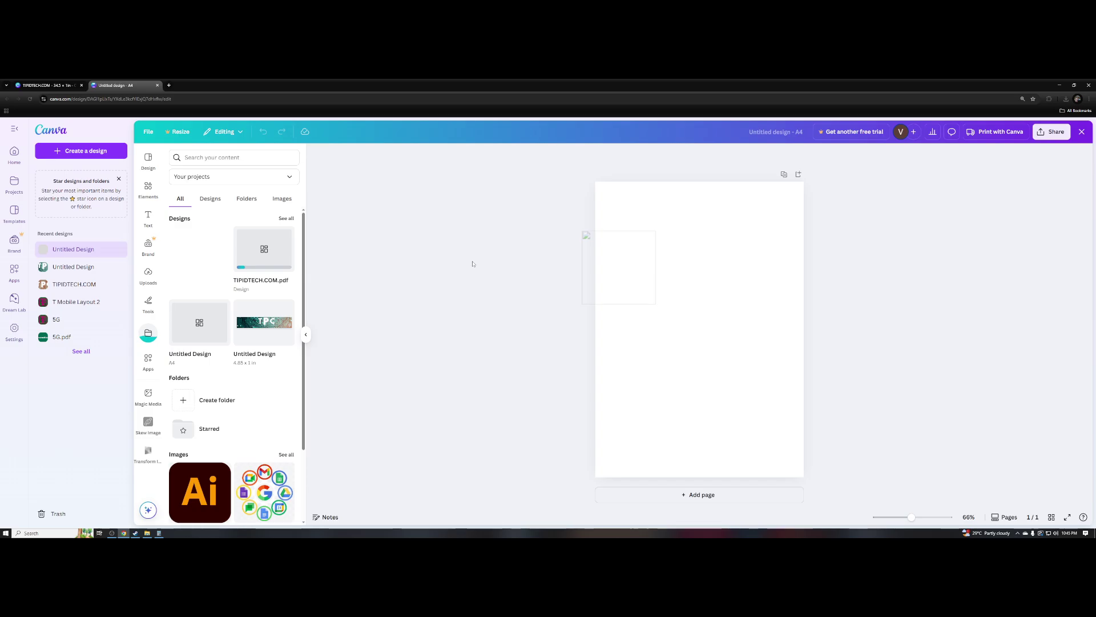
key(alt+Tab)
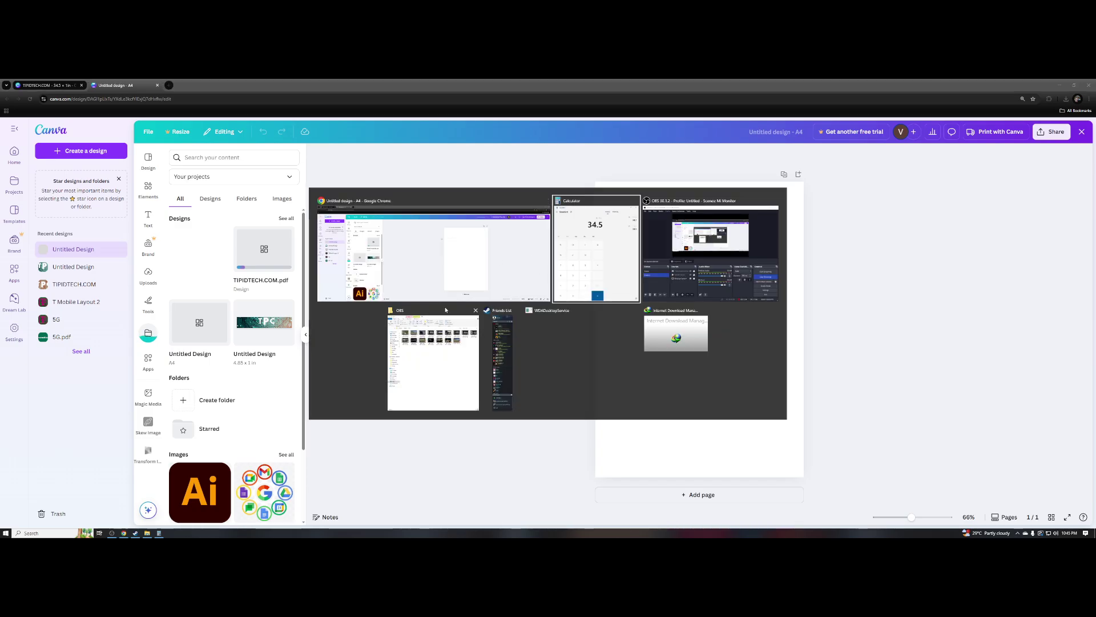
key(alt+Tab)
click(510, 213)
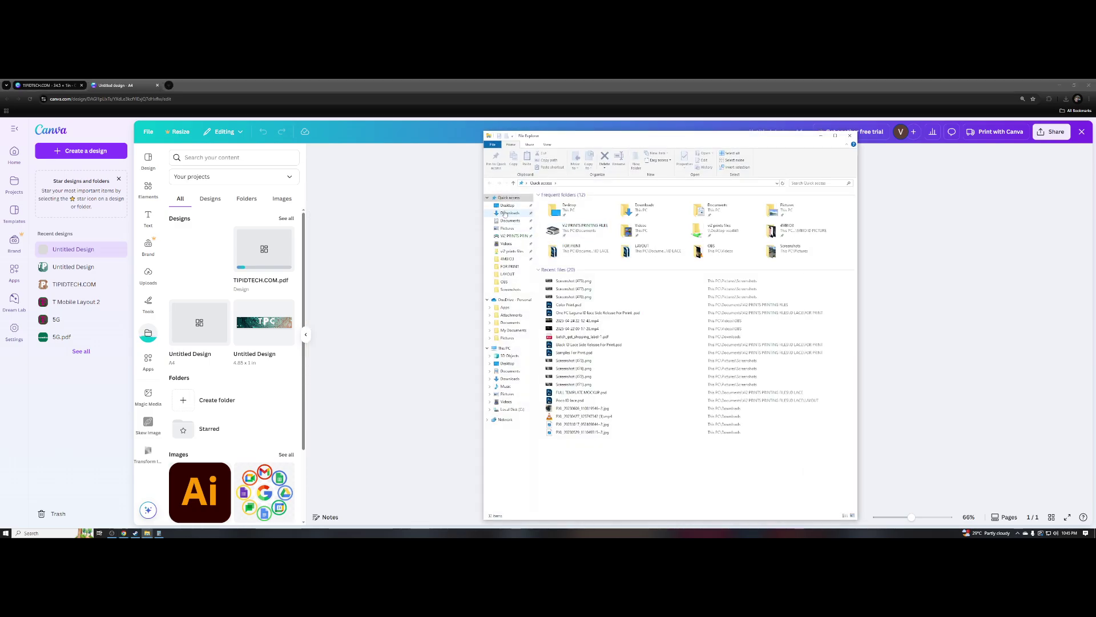
click(551, 214)
drag(657, 135, 899, 144)
drag(784, 228, 631, 269)
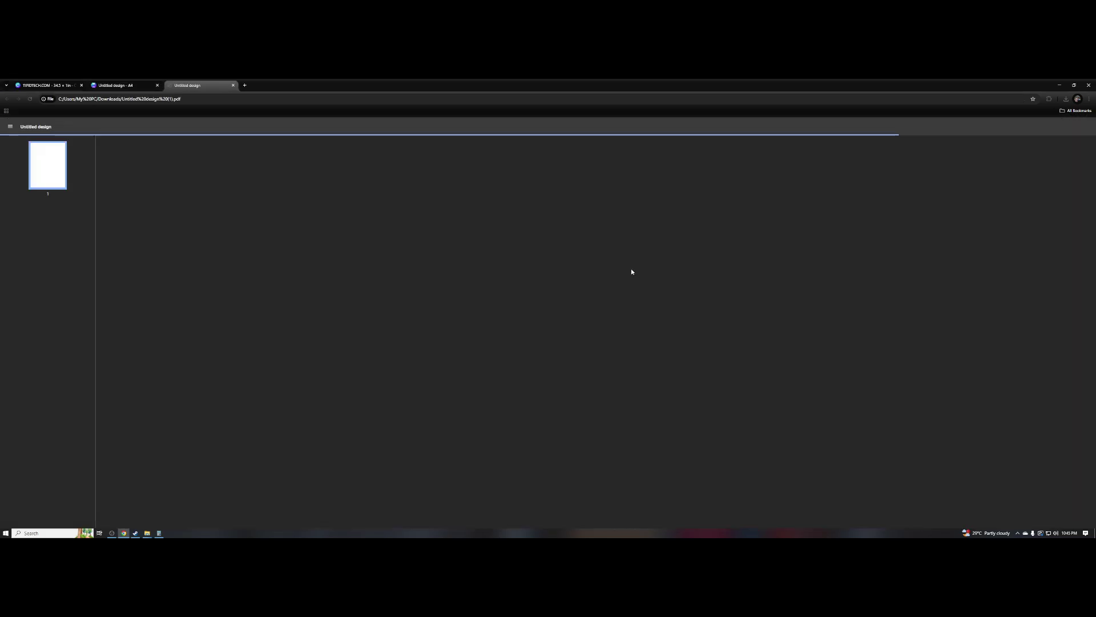
key(ctrl+shift+Tab)
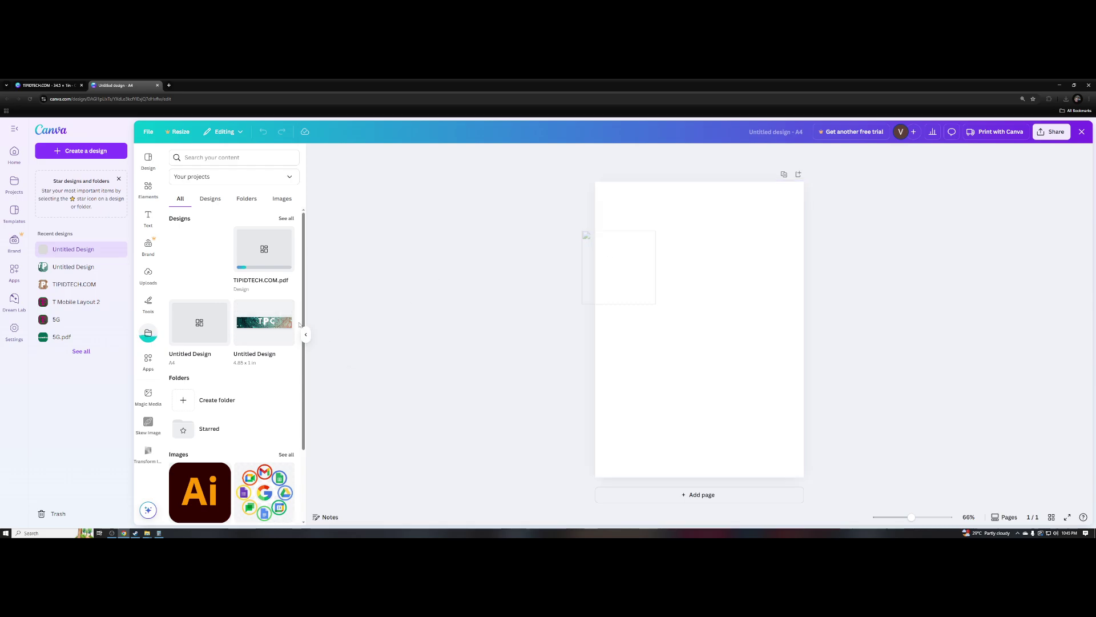
- Reload the A4 design and delete the oversized TPC artwork from its page
click(241, 308)
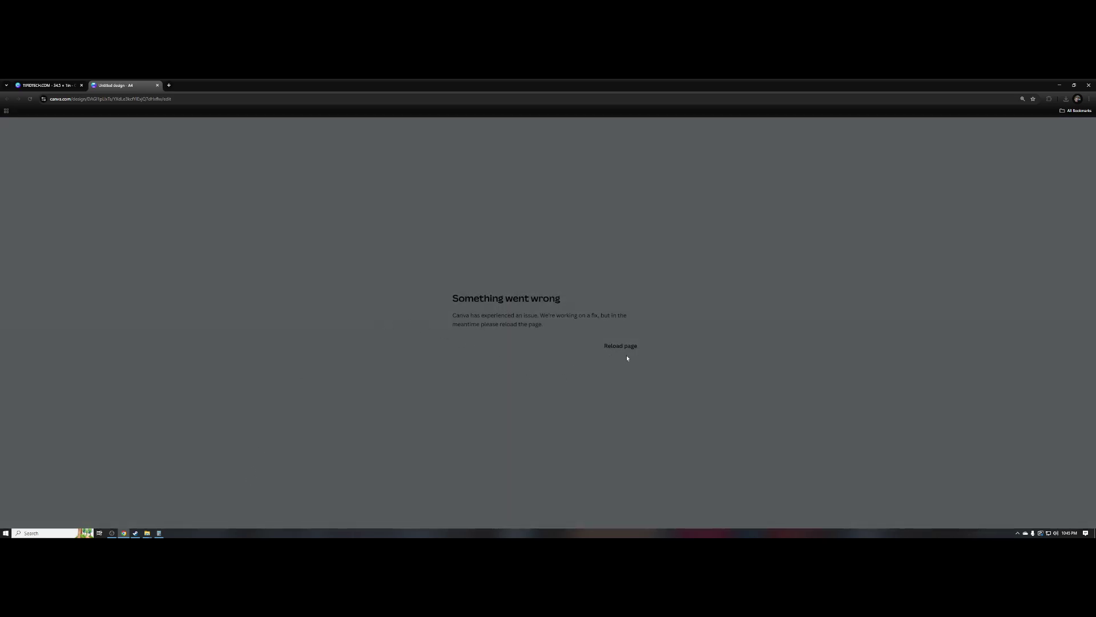
click(627, 358)
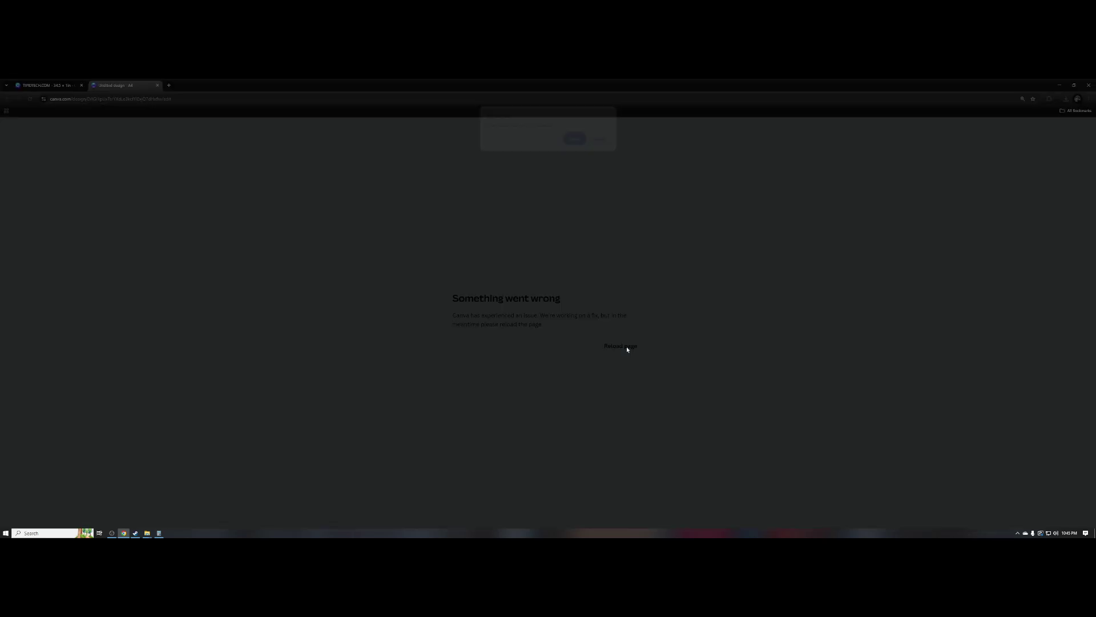
key(Return)
key(ctrl+shift+Tab)
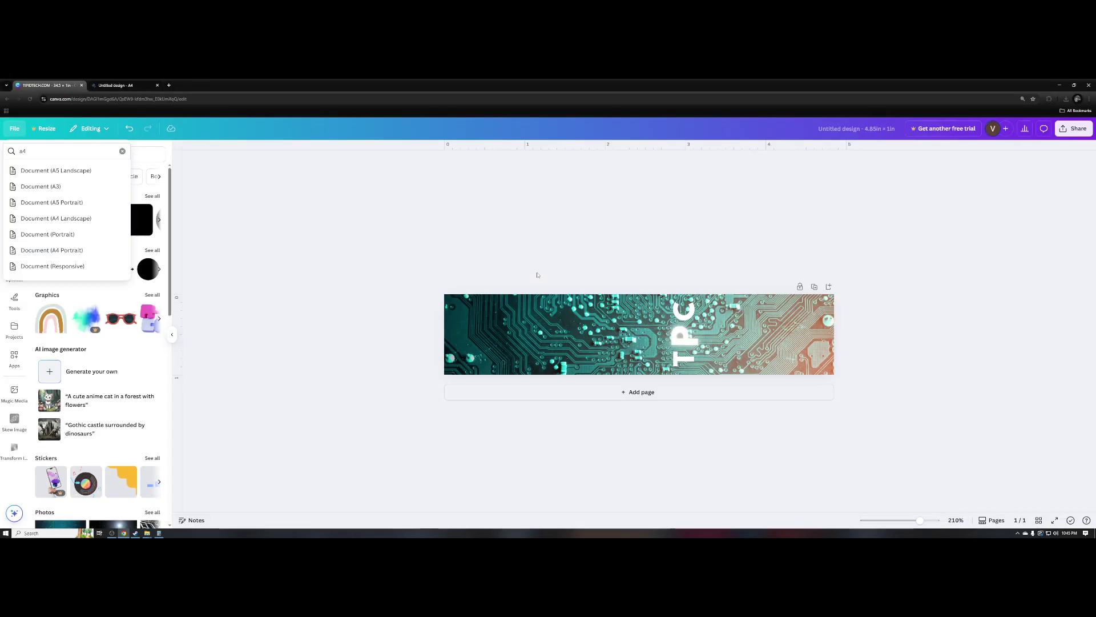
key(ctrl+Tab)
click(576, 341)
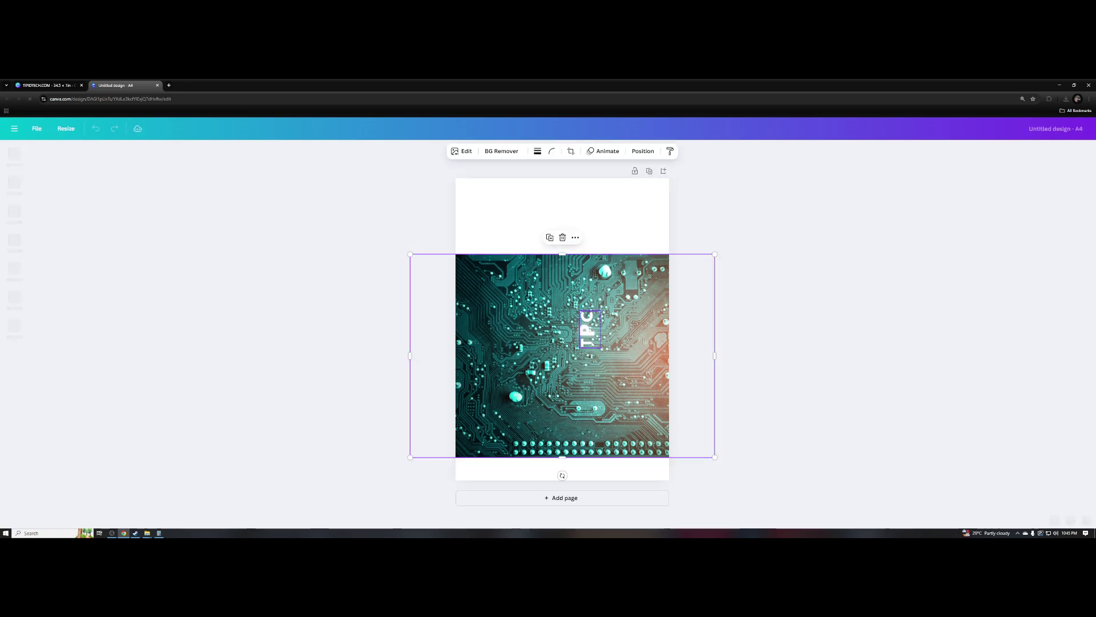
key(Delete)
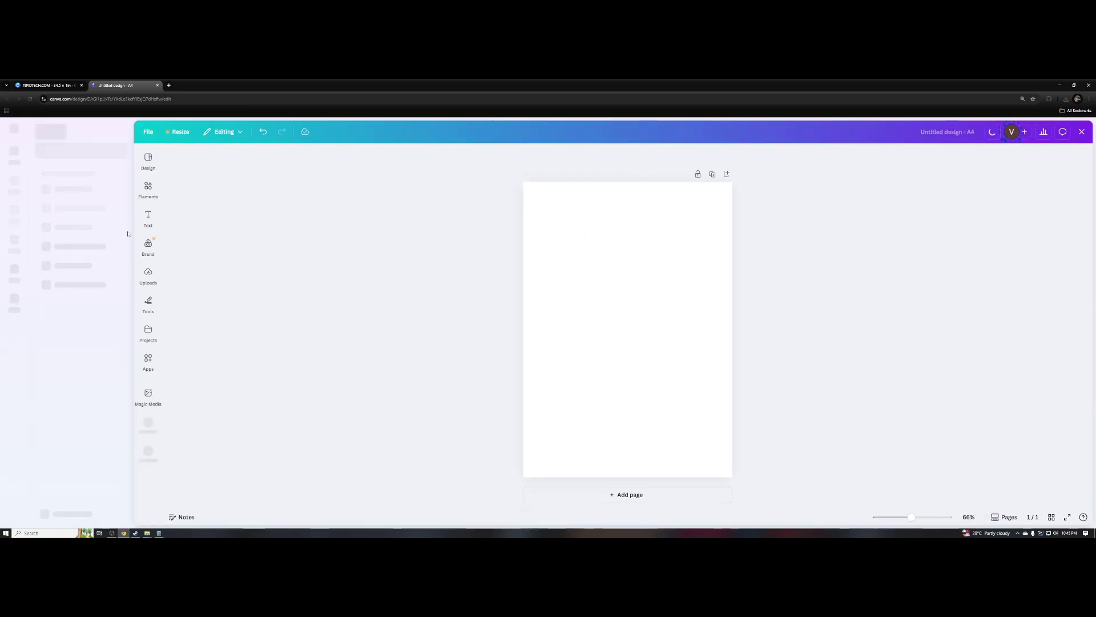
- Check the available options for the 4.85 × 1 in design in the project list and in the recent designs
click(153, 336)
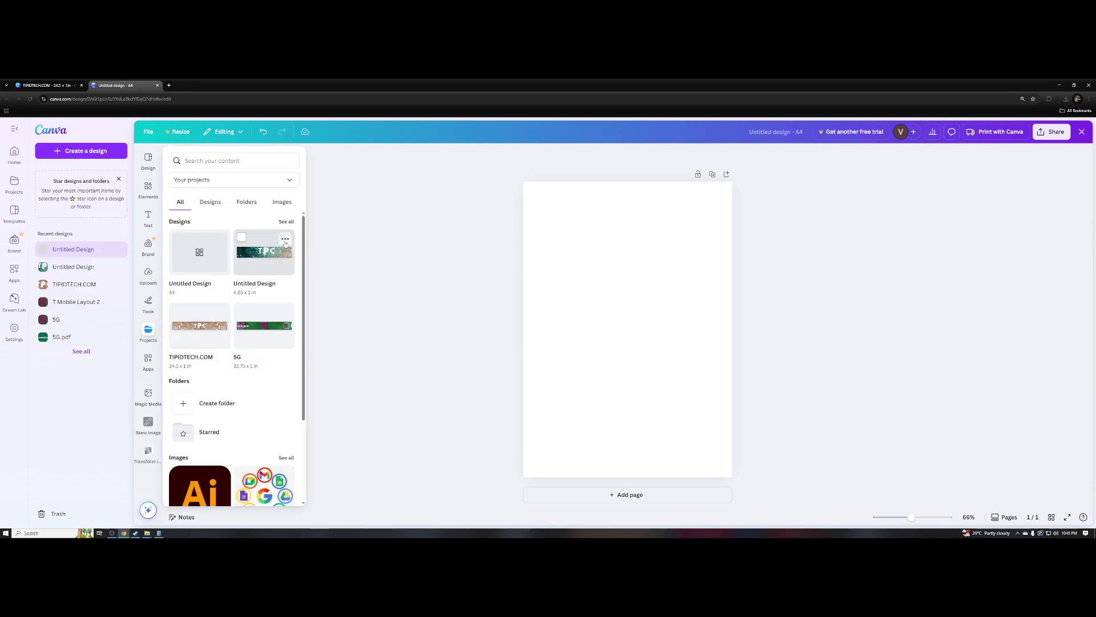
click(285, 239)
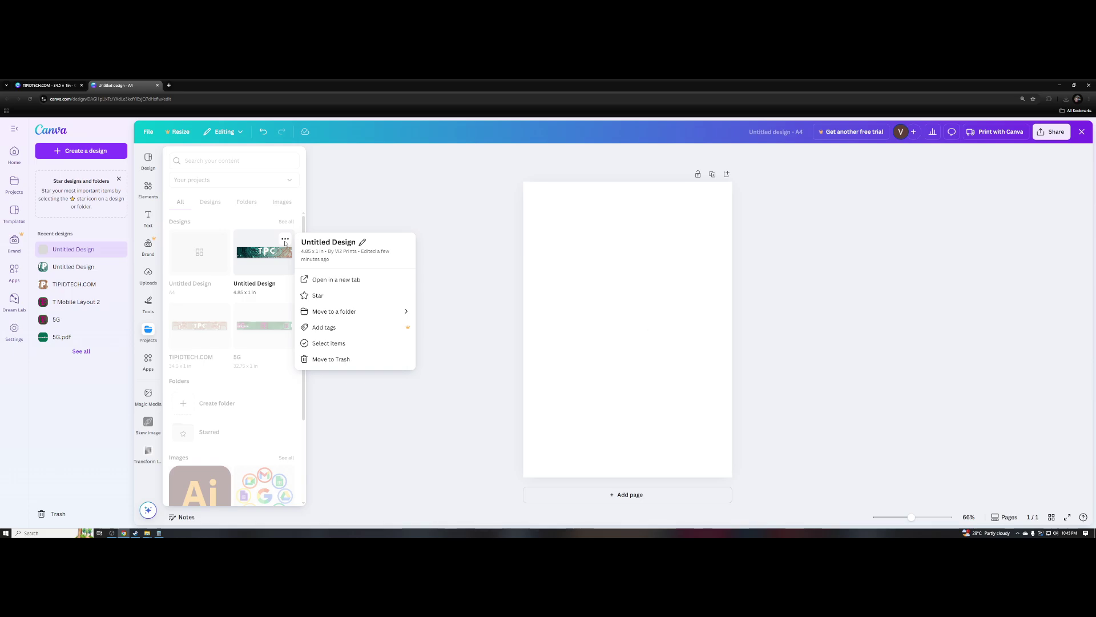
click(365, 197)
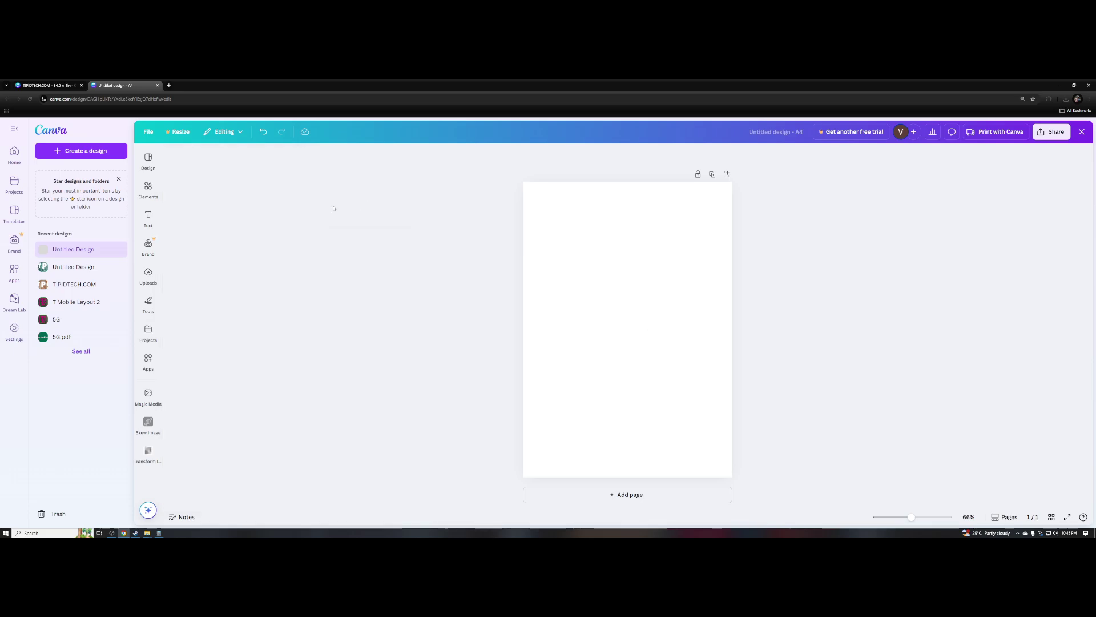
click(148, 188)
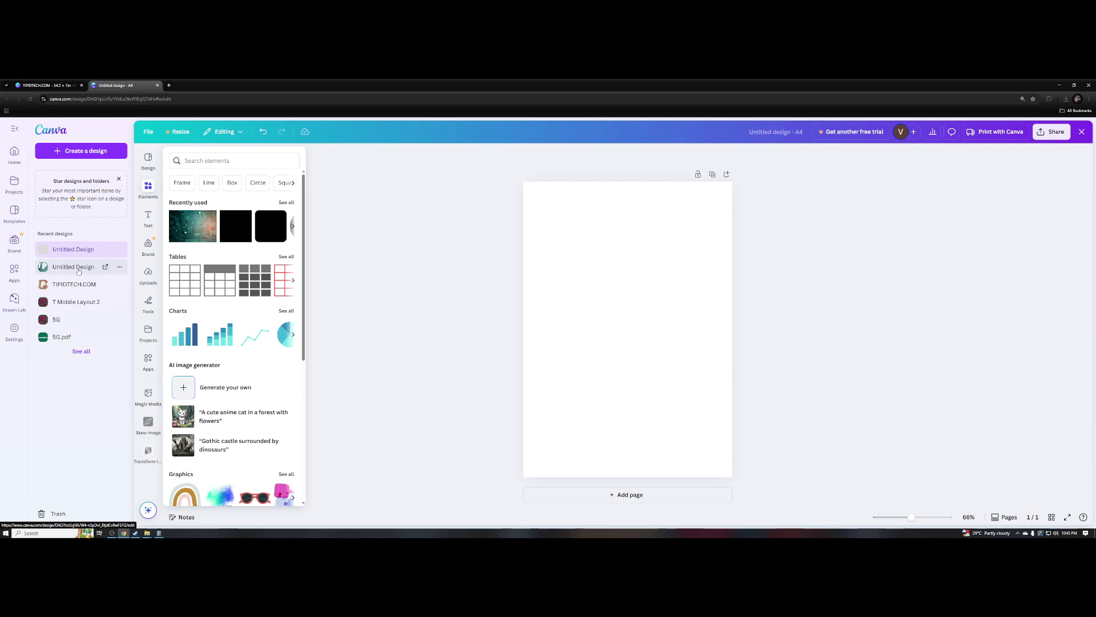
click(118, 268)
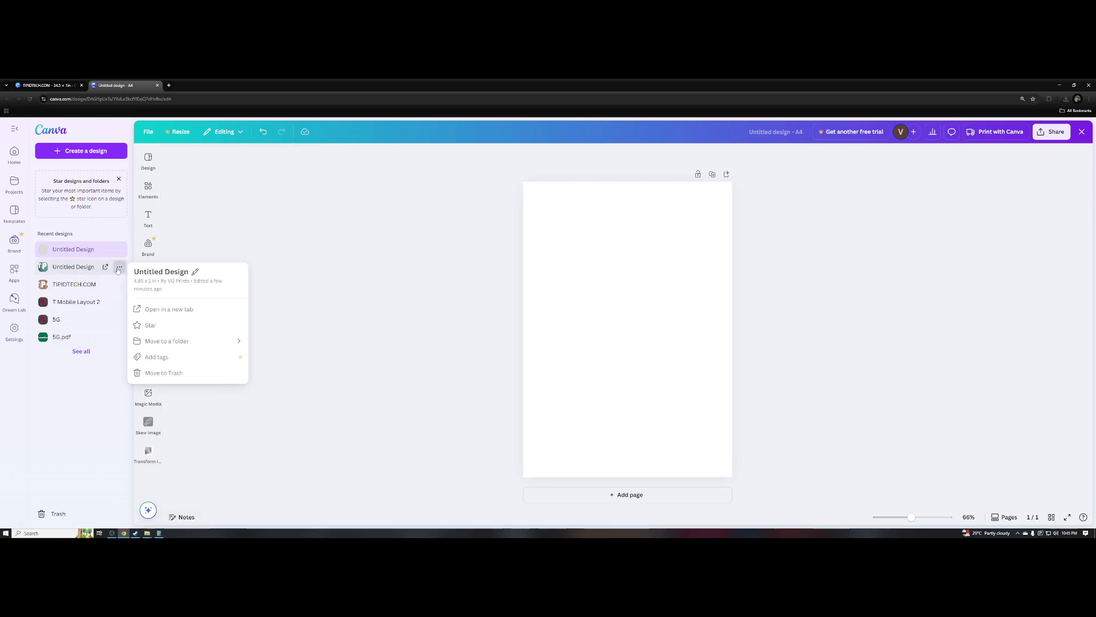
click(119, 270)
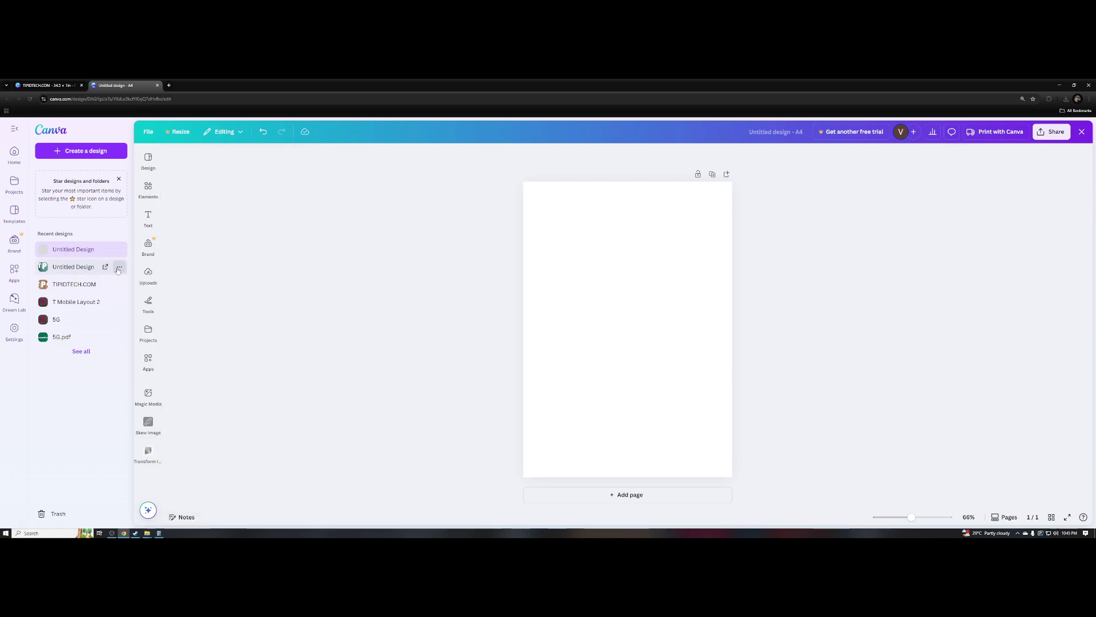
- Switch to the 4.85 × 1 in TPC design and download it as a PNG file
click(64, 86)
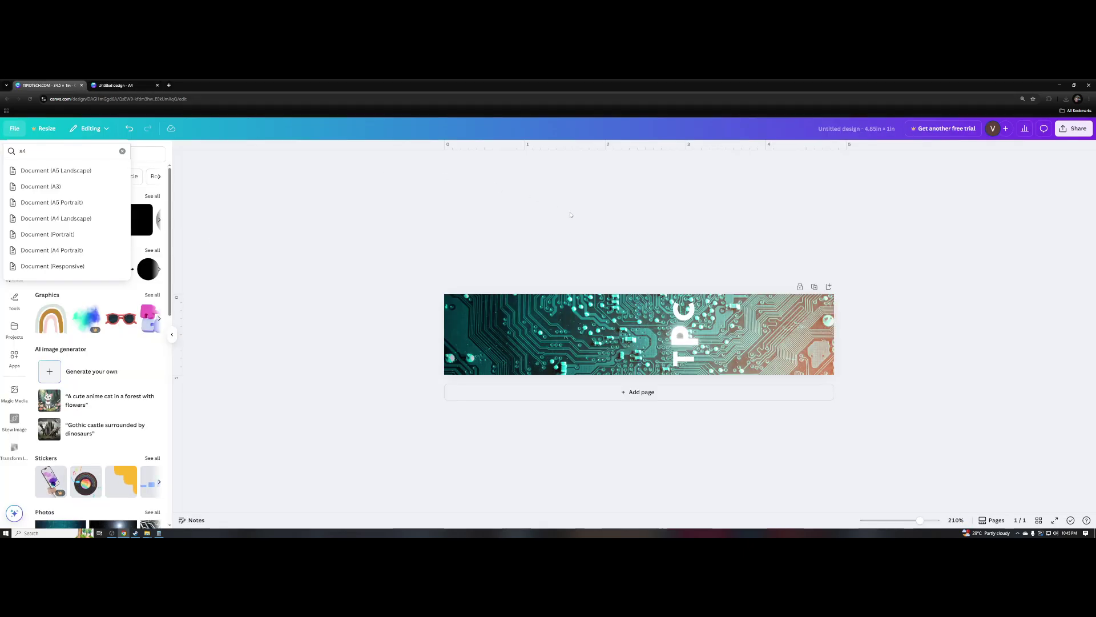
click(1075, 131)
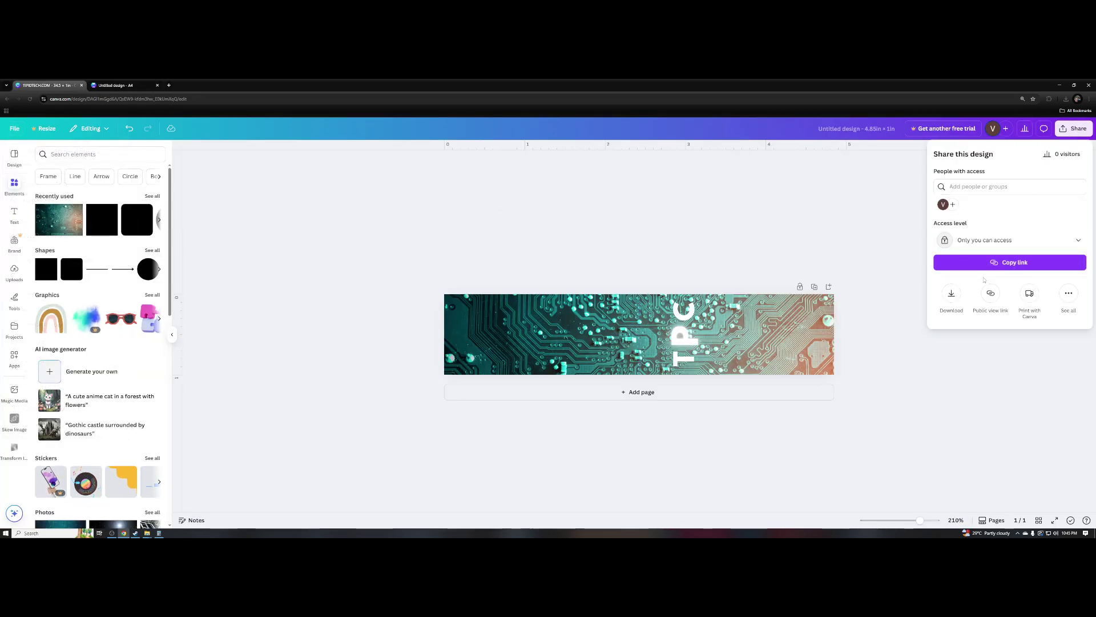
click(945, 293)
click(991, 184)
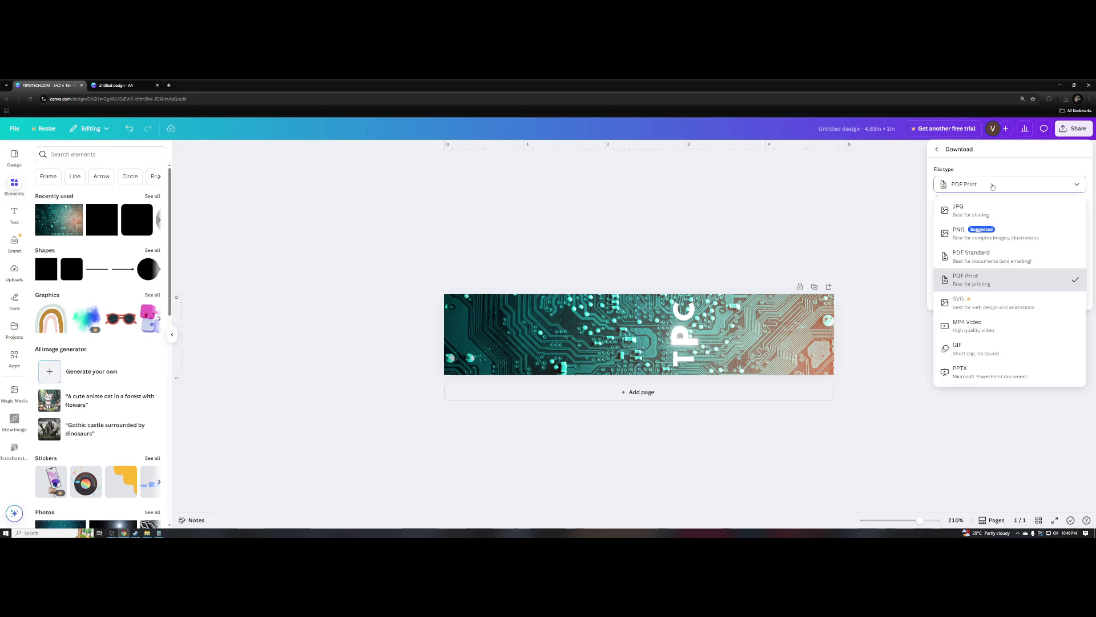
click(987, 234)
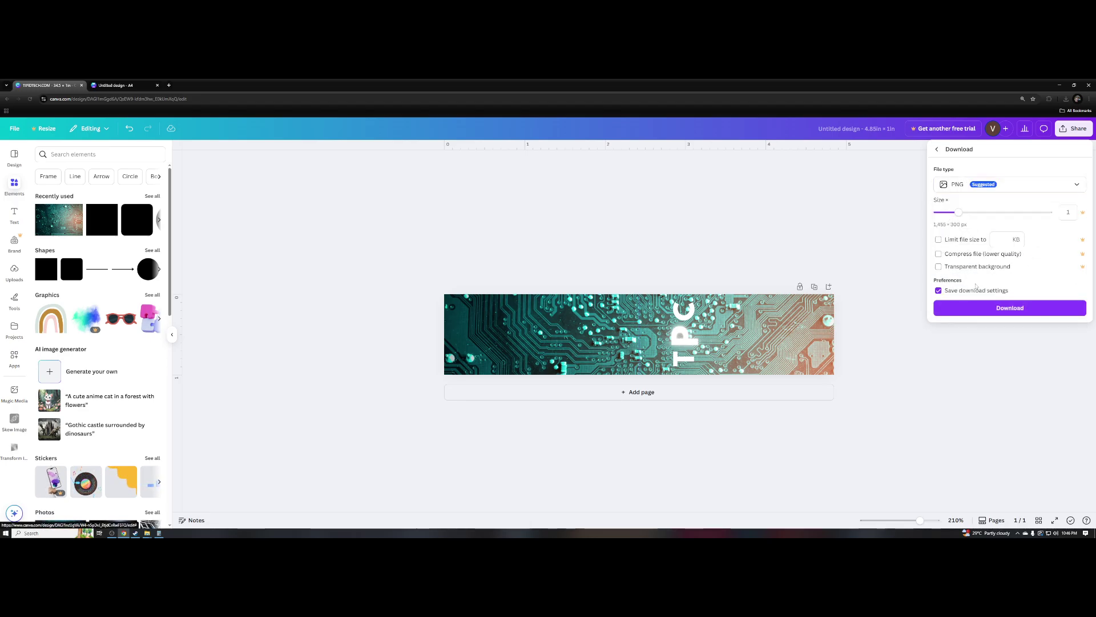
click(985, 308)
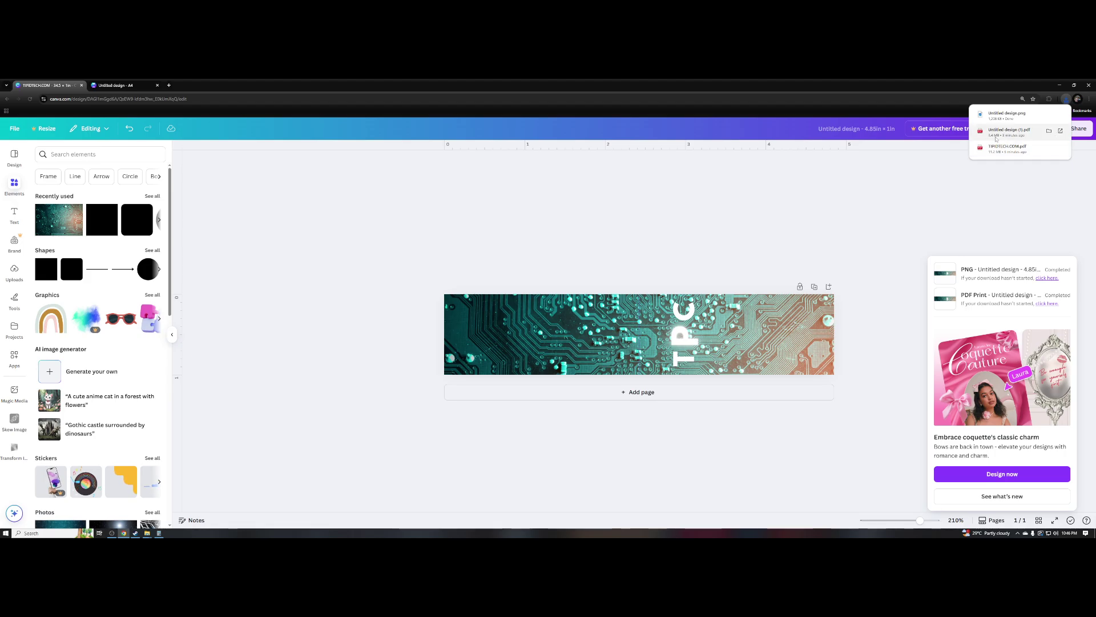
click(663, 210)
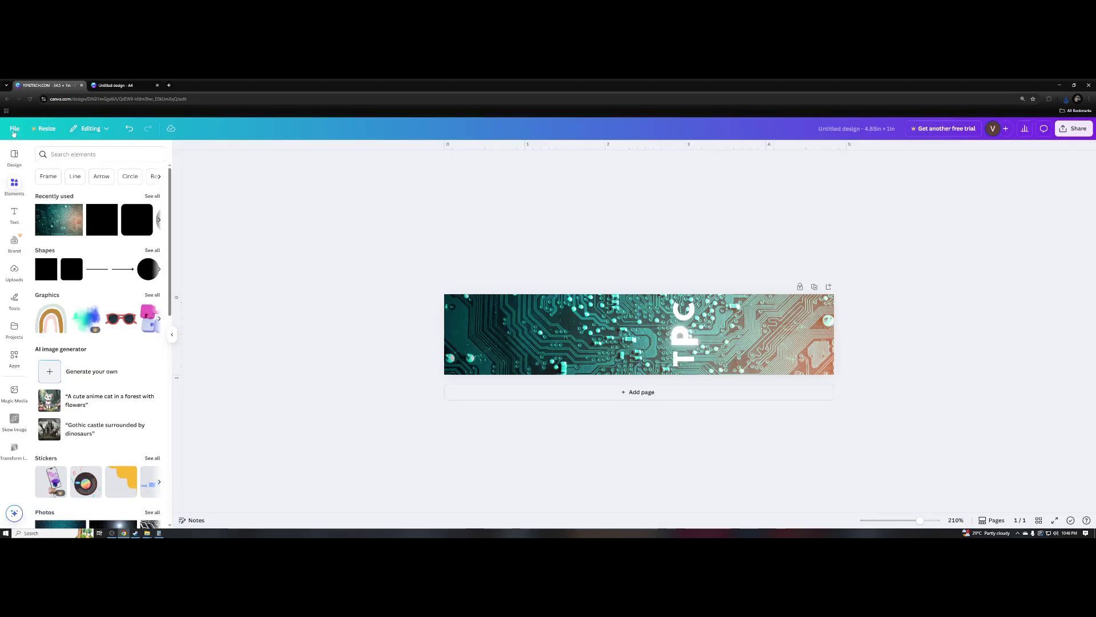
- Try adding the 34.5 × 1 in TIPIDTECH.COM design as a new page of the TPC design, and undo the insertion
click(14, 130)
click(14, 130)
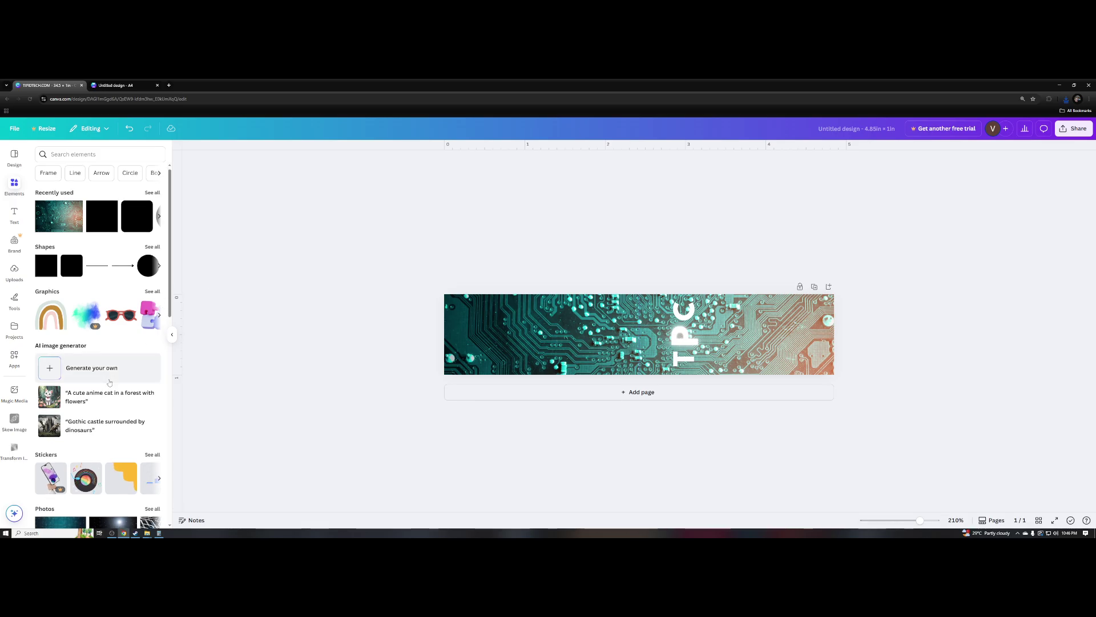
scroll(110, 382, down, 5)
scroll(98, 361, up, 5)
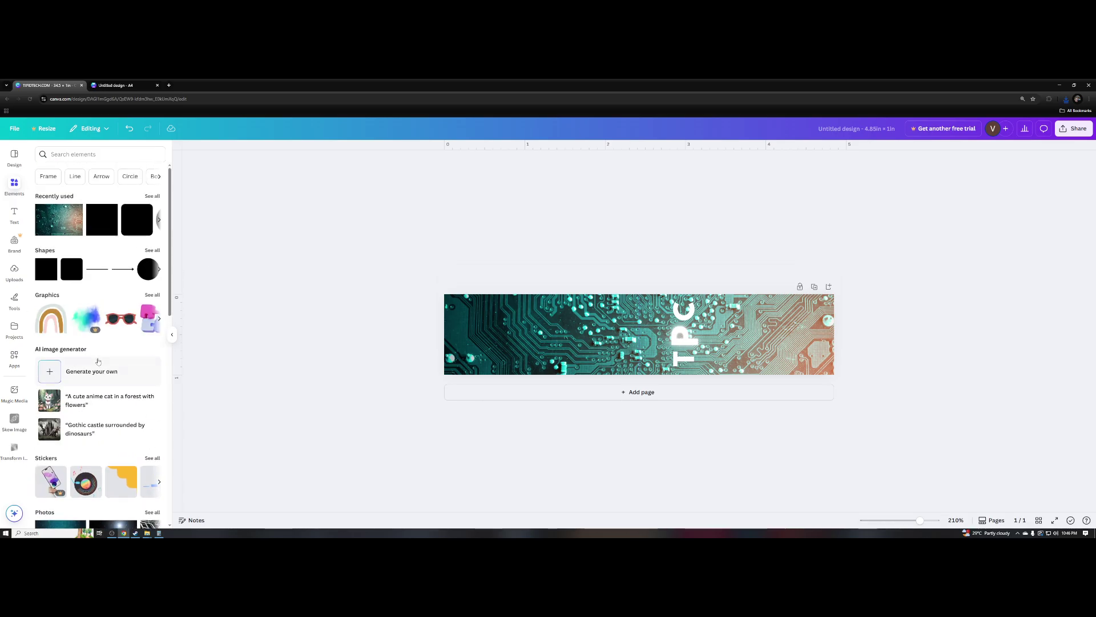
click(13, 328)
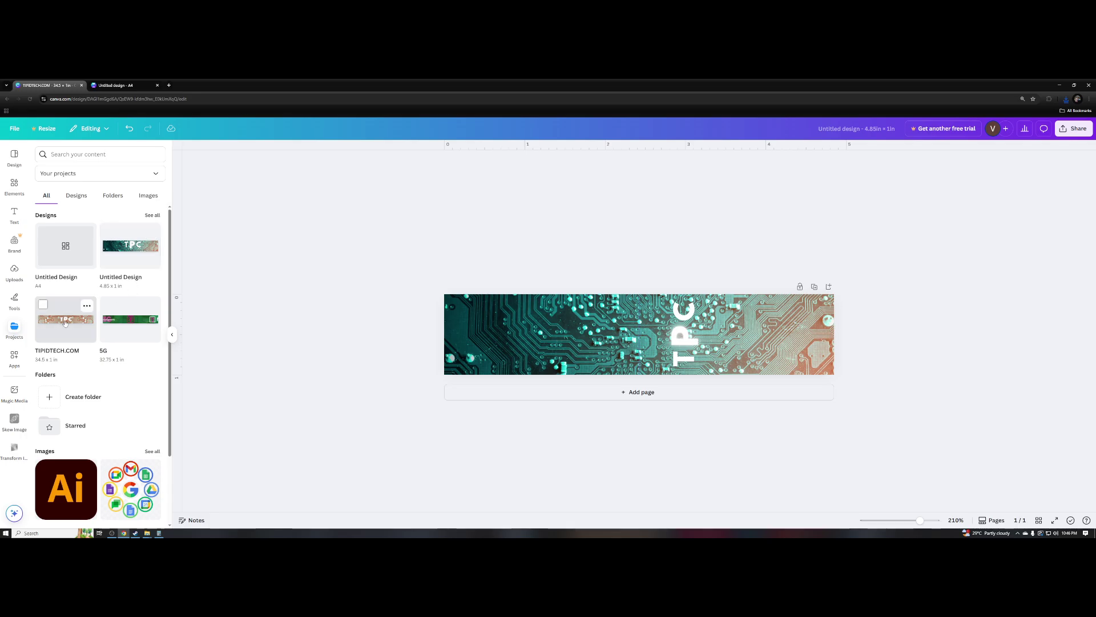
click(69, 324)
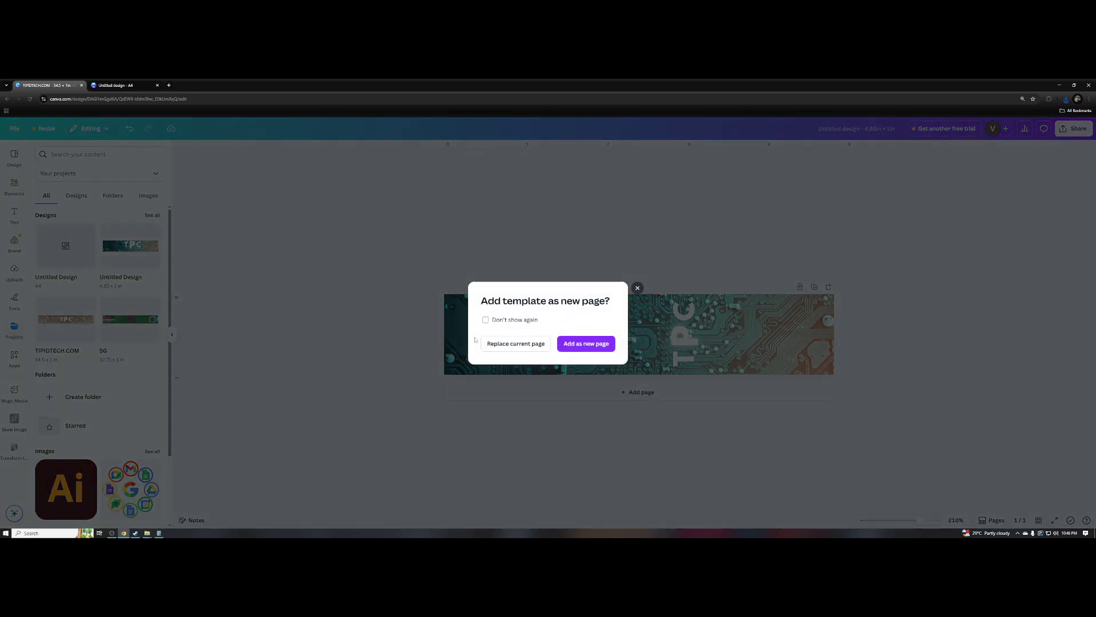
click(586, 343)
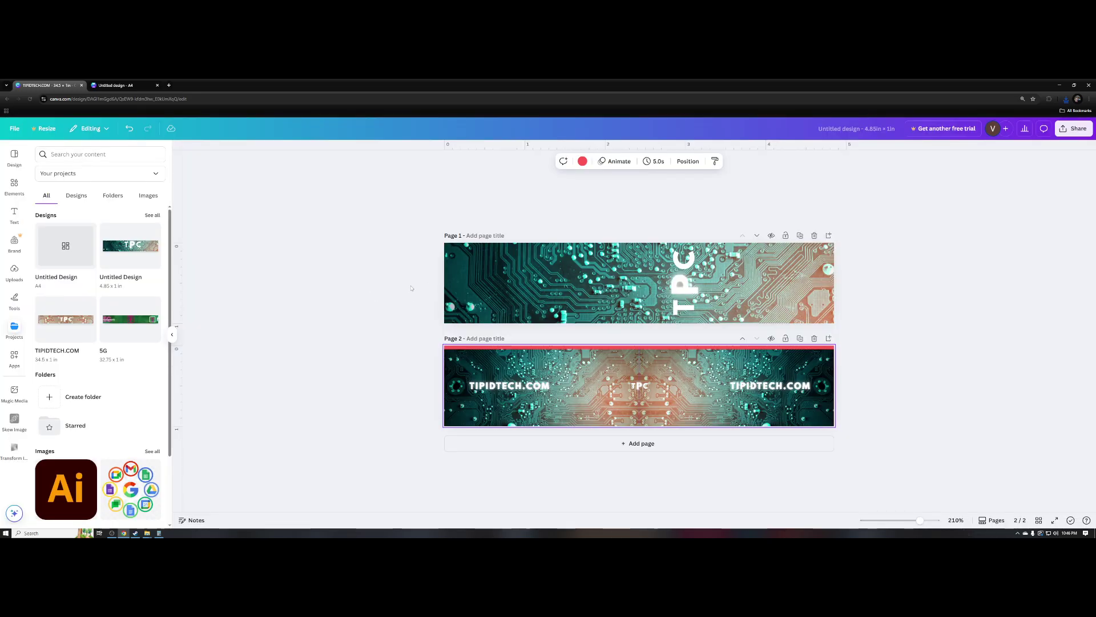
key(ctrl+z)
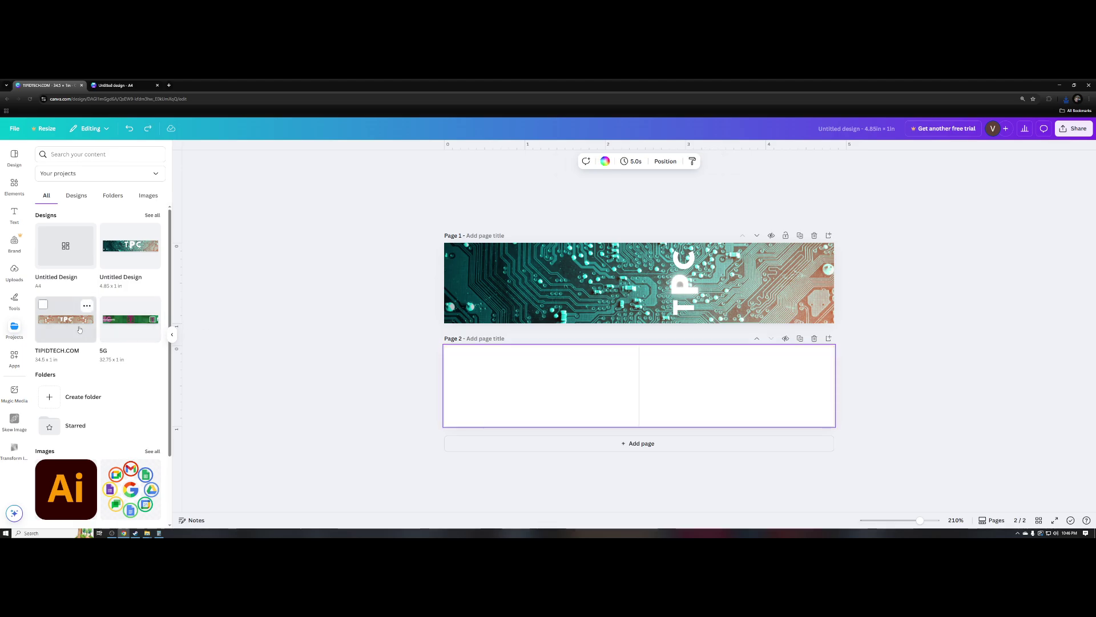
- Open the TIPIDTECH.COM project in a new tab and download the 34.5 × 1 in strip as a PNG file
click(87, 306)
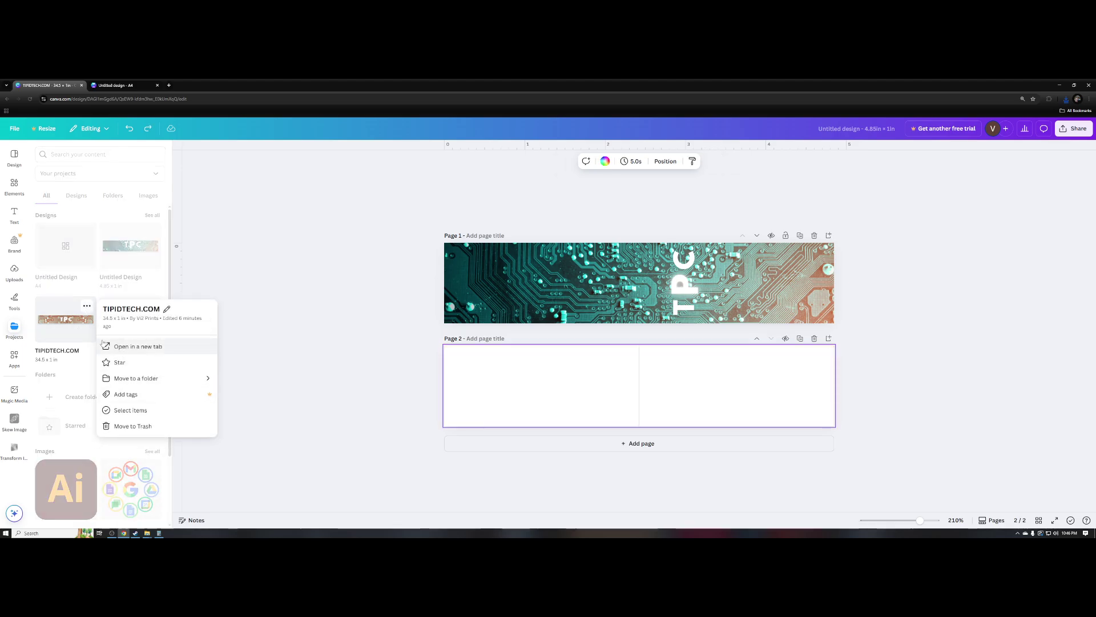
click(127, 347)
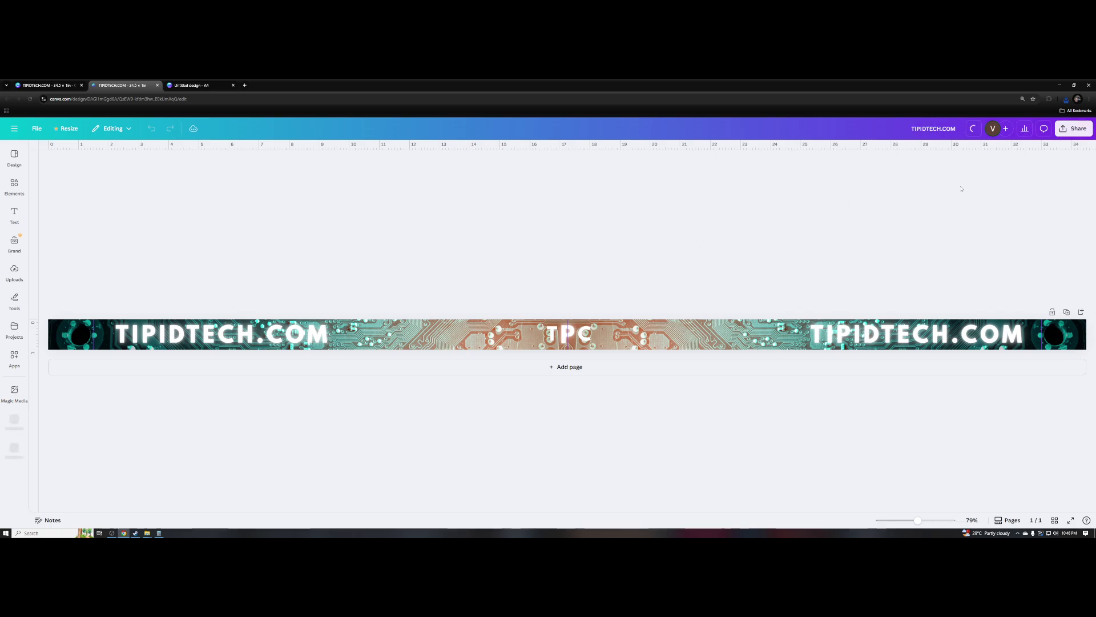
click(1070, 131)
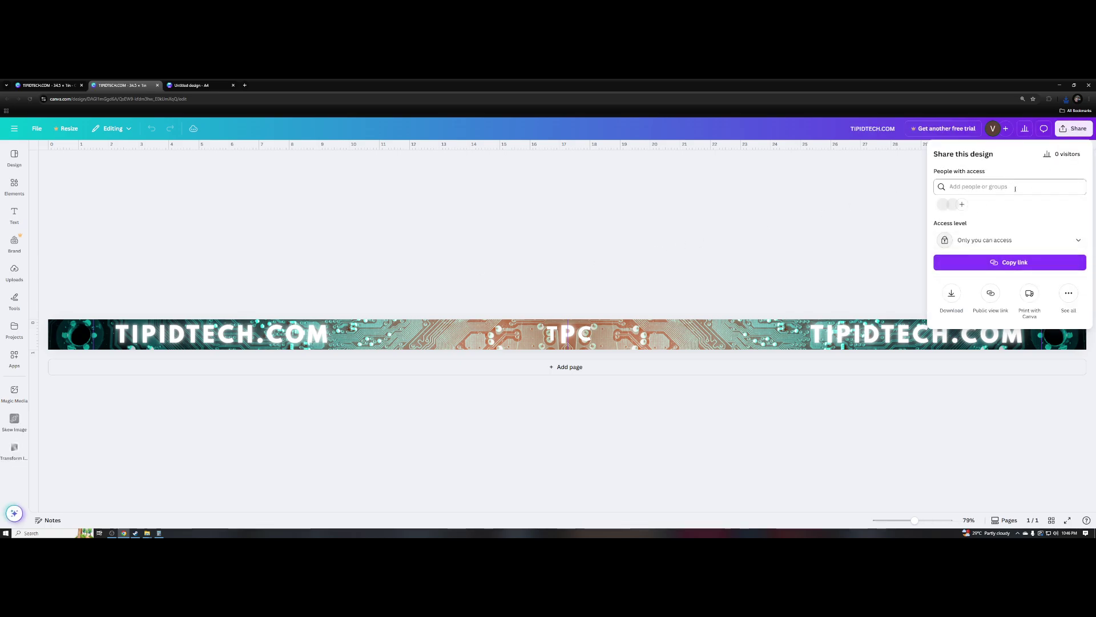
click(951, 294)
click(1019, 186)
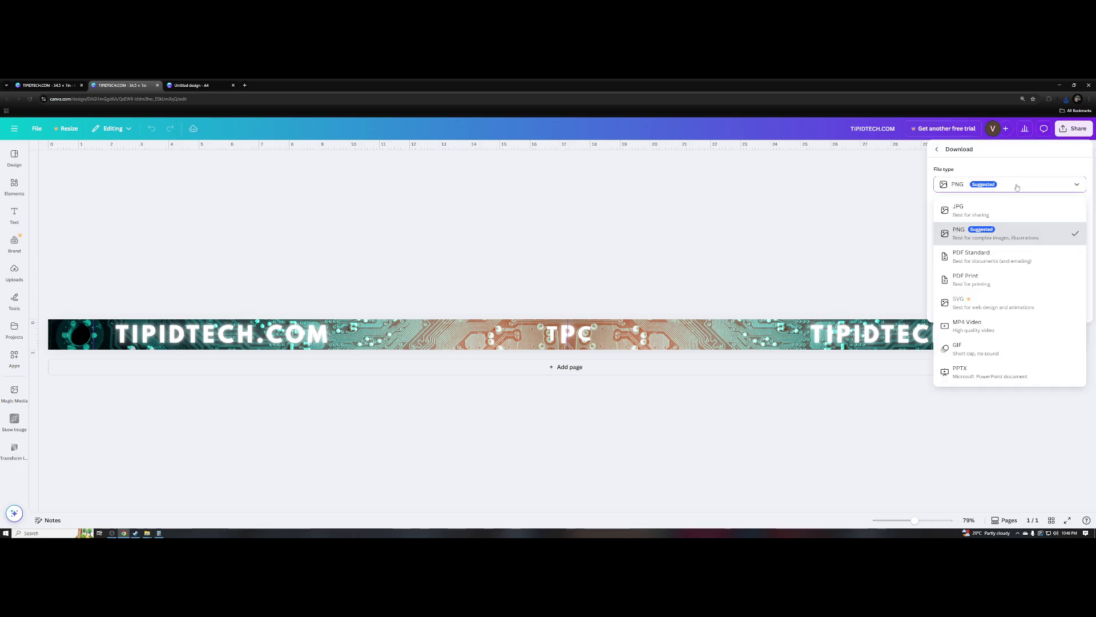
click(994, 308)
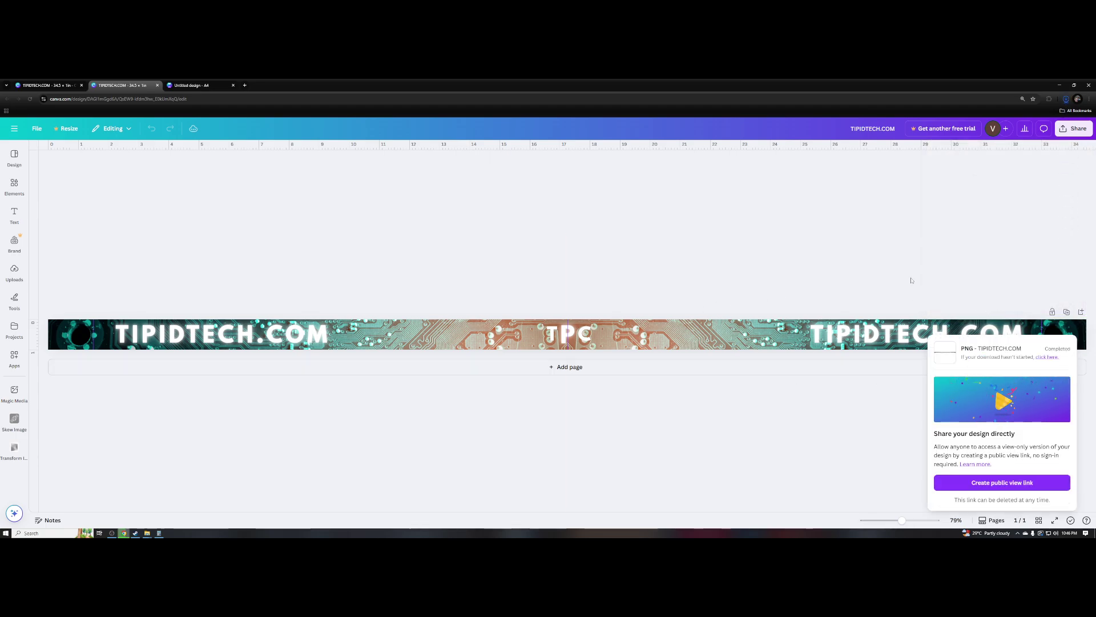
- Switch to the untitled A4 design and add the TIPIDTECH.COM PNG from the Downloads folder to the page
click(178, 84)
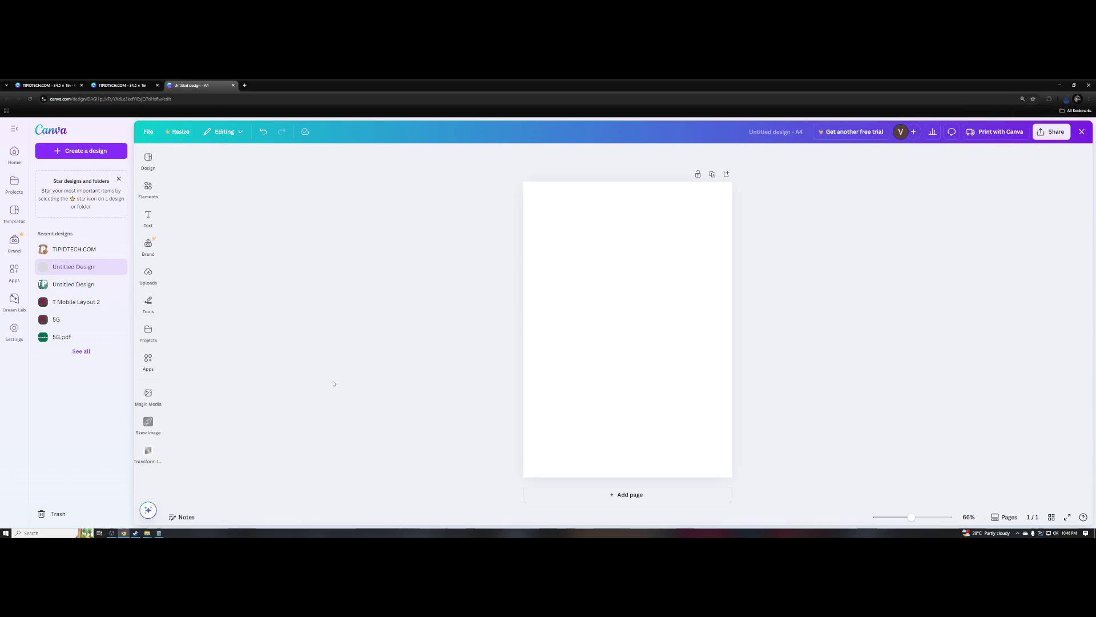
mouse_move(148, 534)
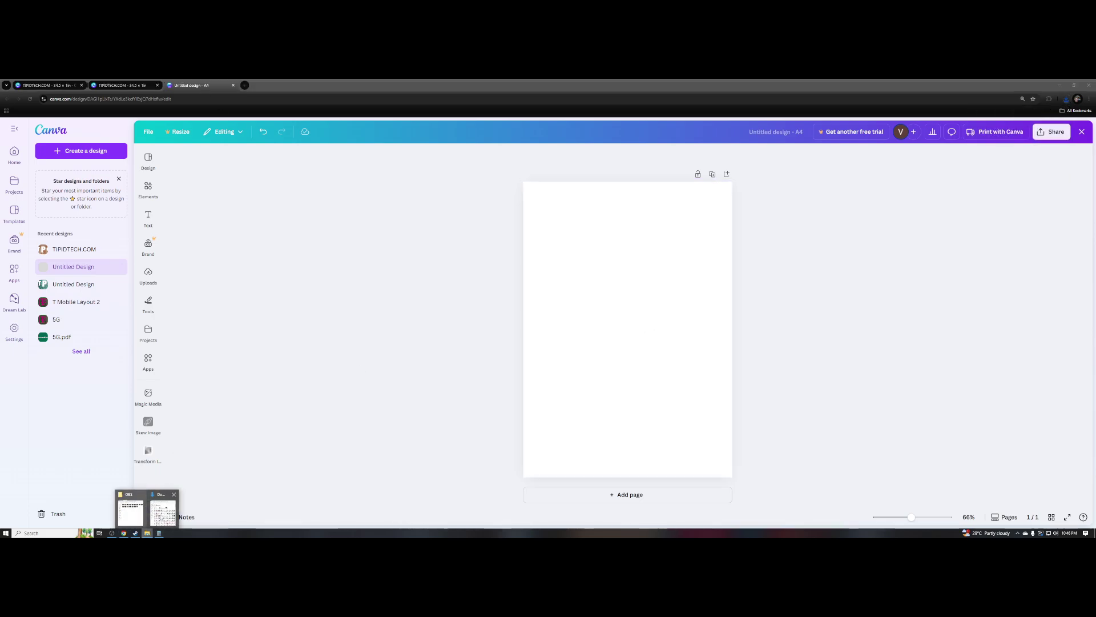
click(157, 515)
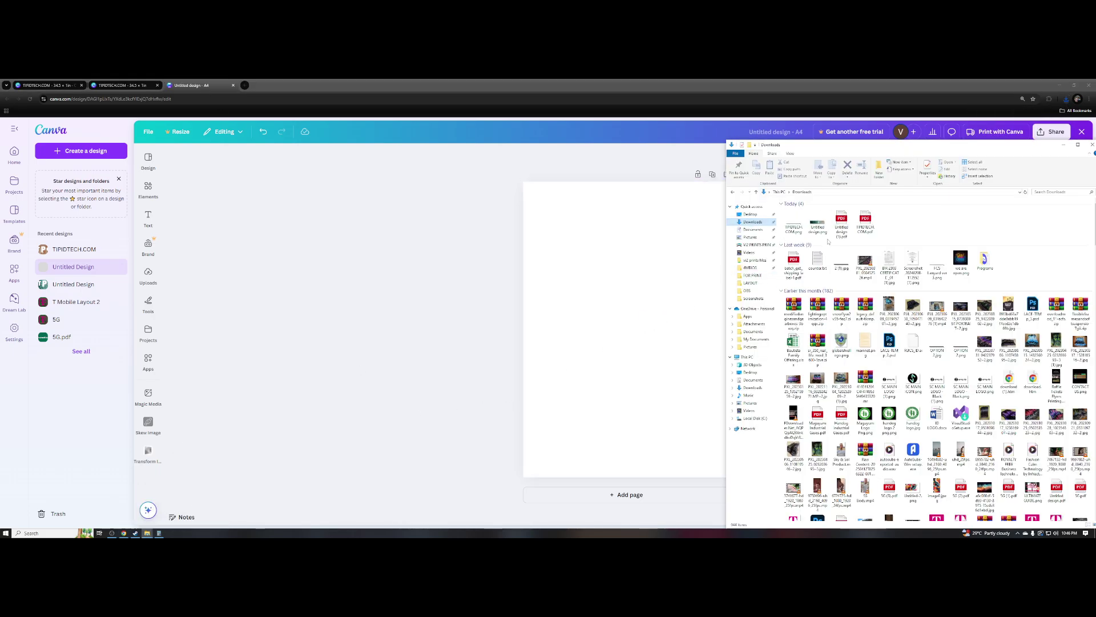
drag(793, 224, 661, 272)
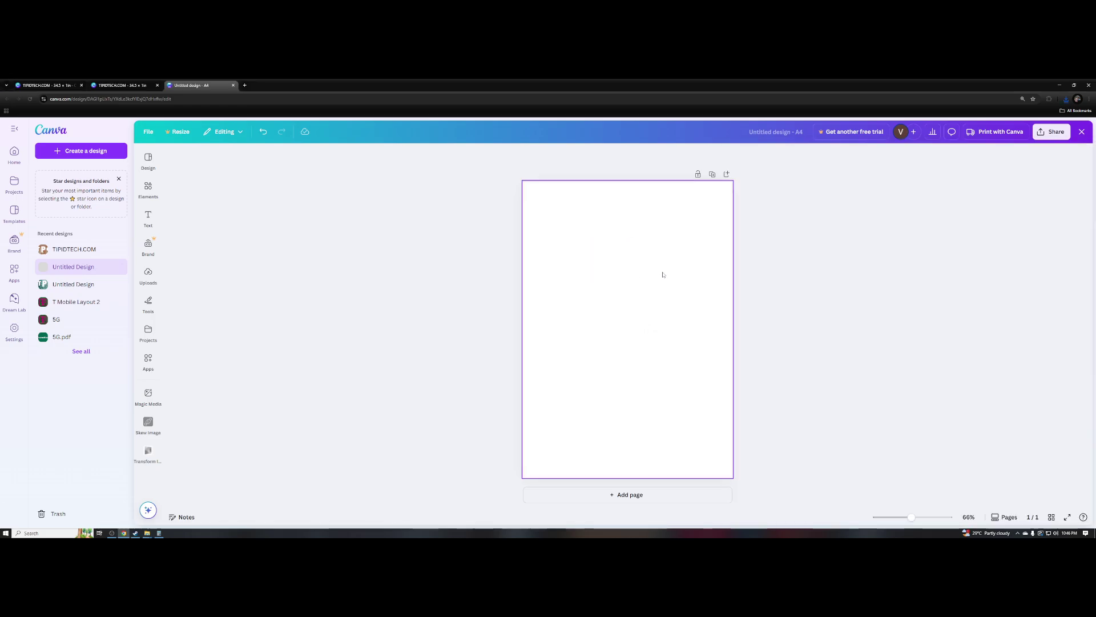
click(672, 360)
key(alt+Tab)
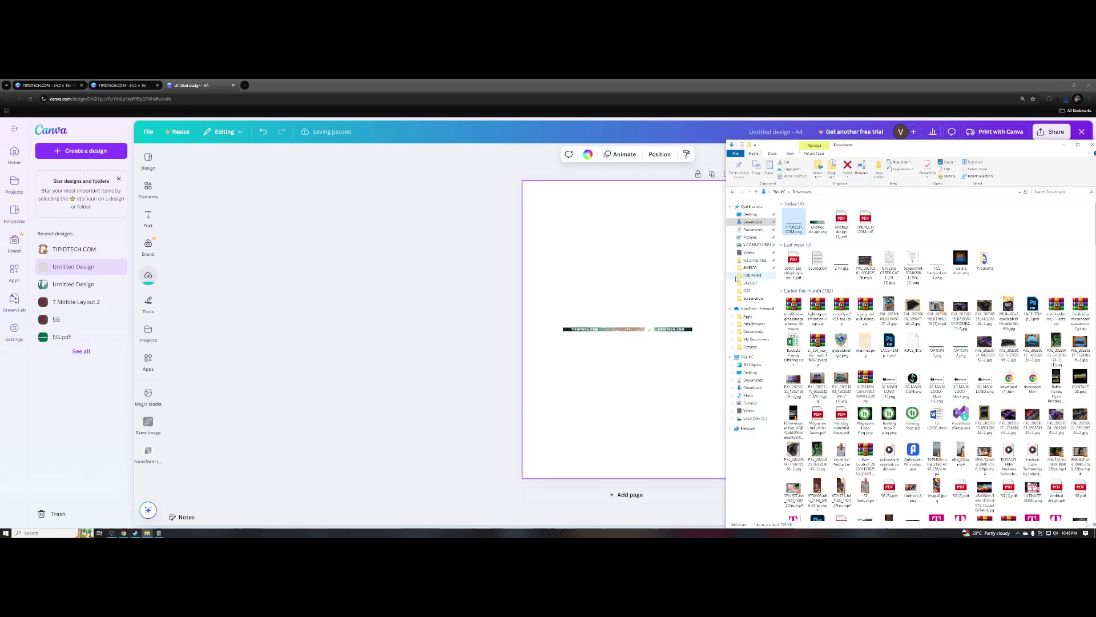
click(660, 310)
- Enlarge and reposition the TIPIDTECH.COM strip so it runs past the page's right edge, and open it for cropping
scroll(654, 347, up, 5)
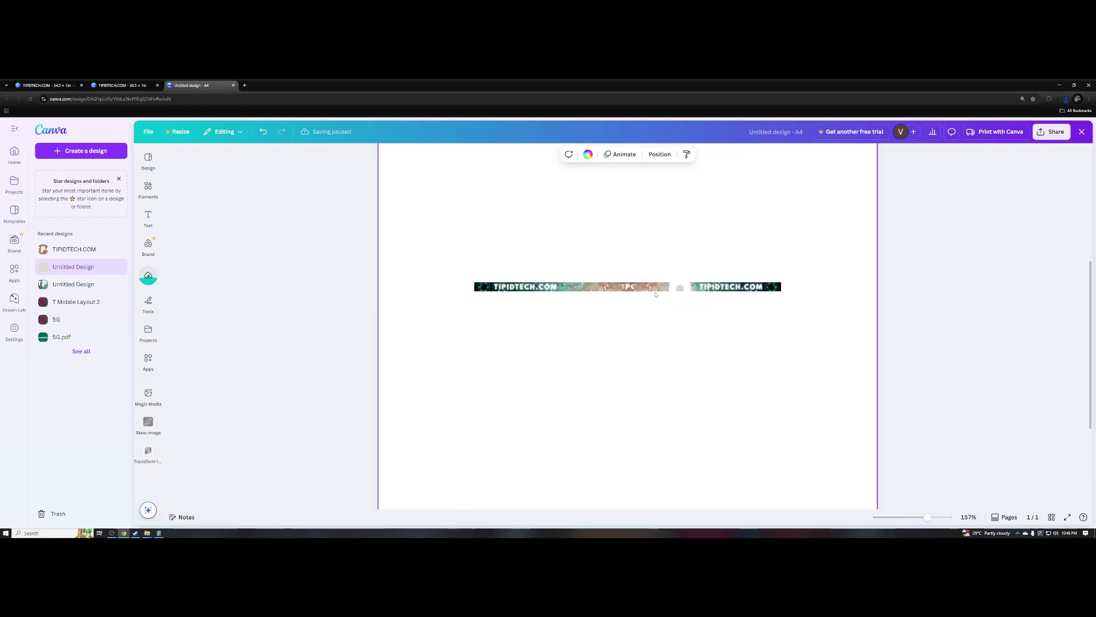
scroll(655, 295, down, 5)
click(656, 294)
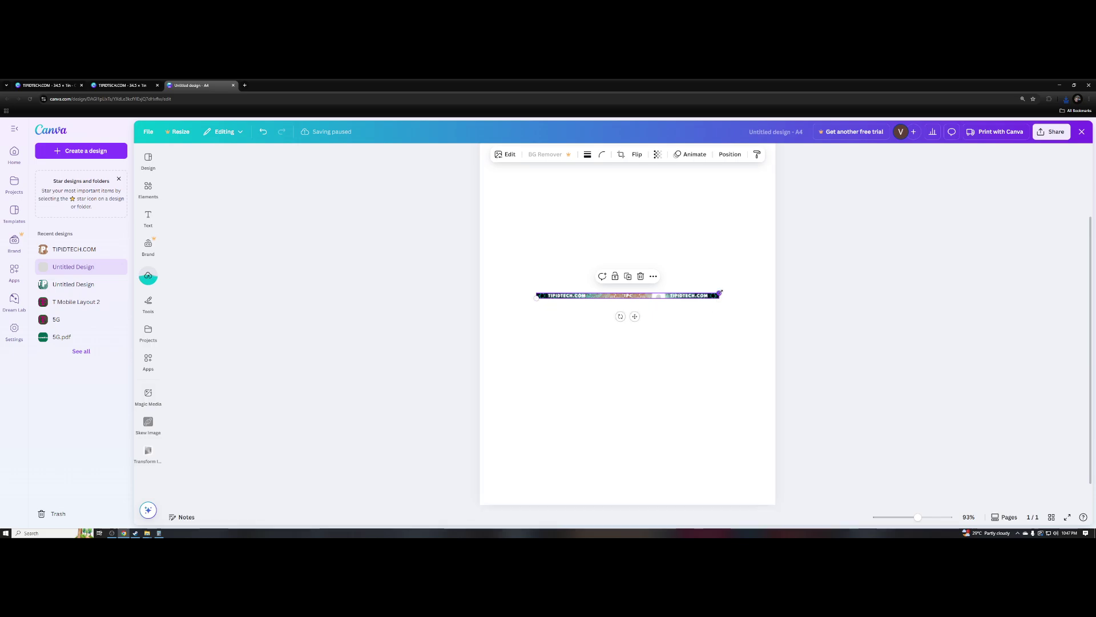
drag(720, 292, 955, 286)
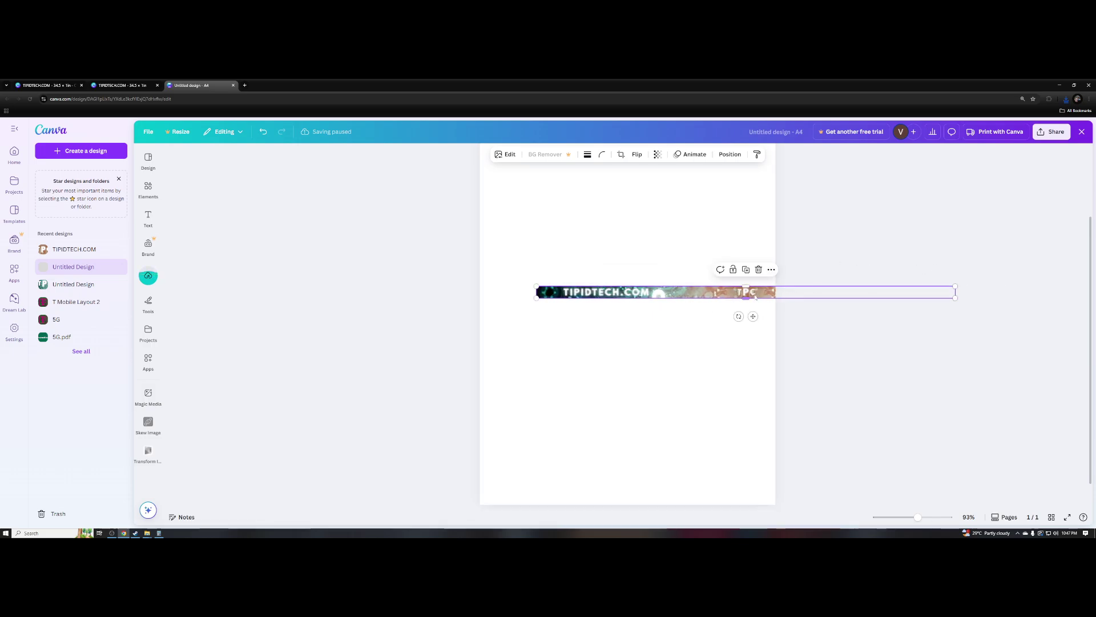
drag(756, 297, 722, 316)
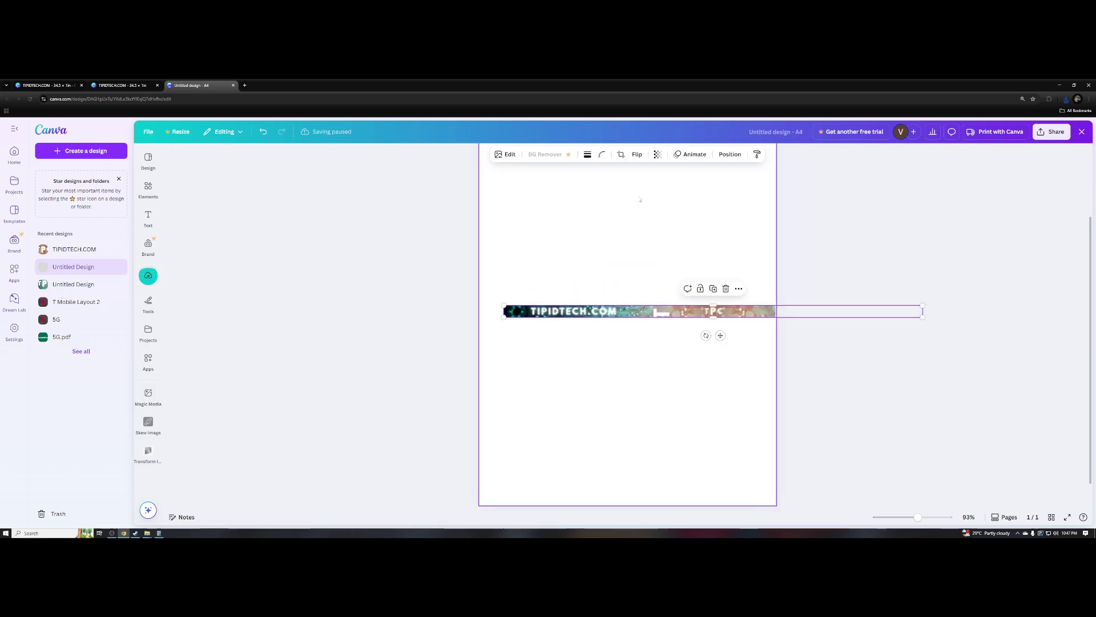
click(621, 155)
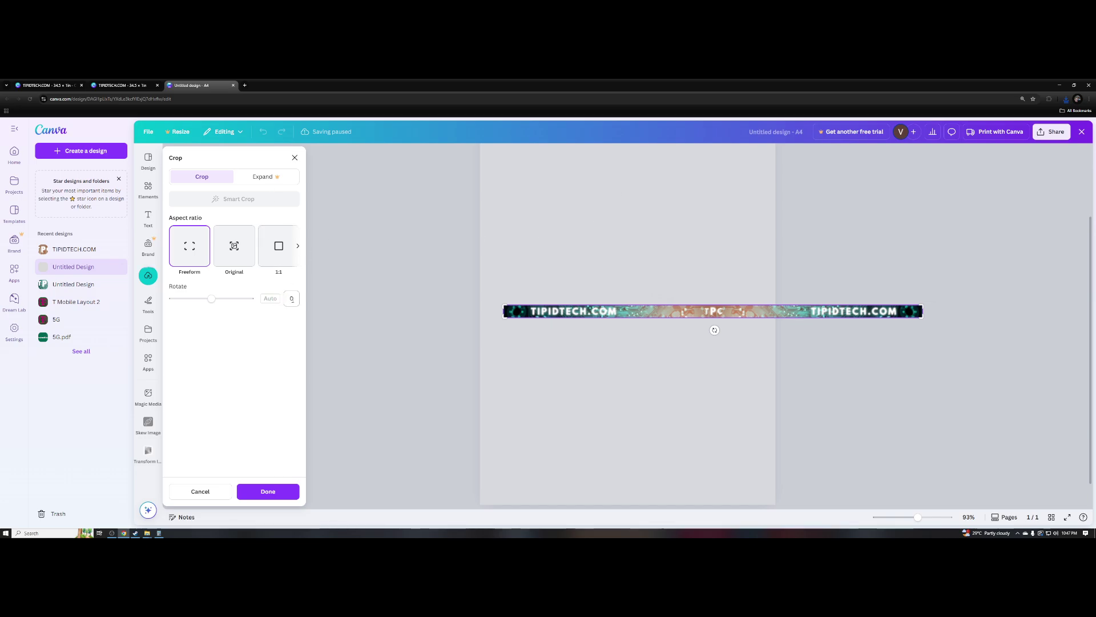
- Try the 2:3 crop aspect ratio on the strip and switch back to Freeform
click(297, 247)
click(297, 247)
click(297, 248)
click(298, 248)
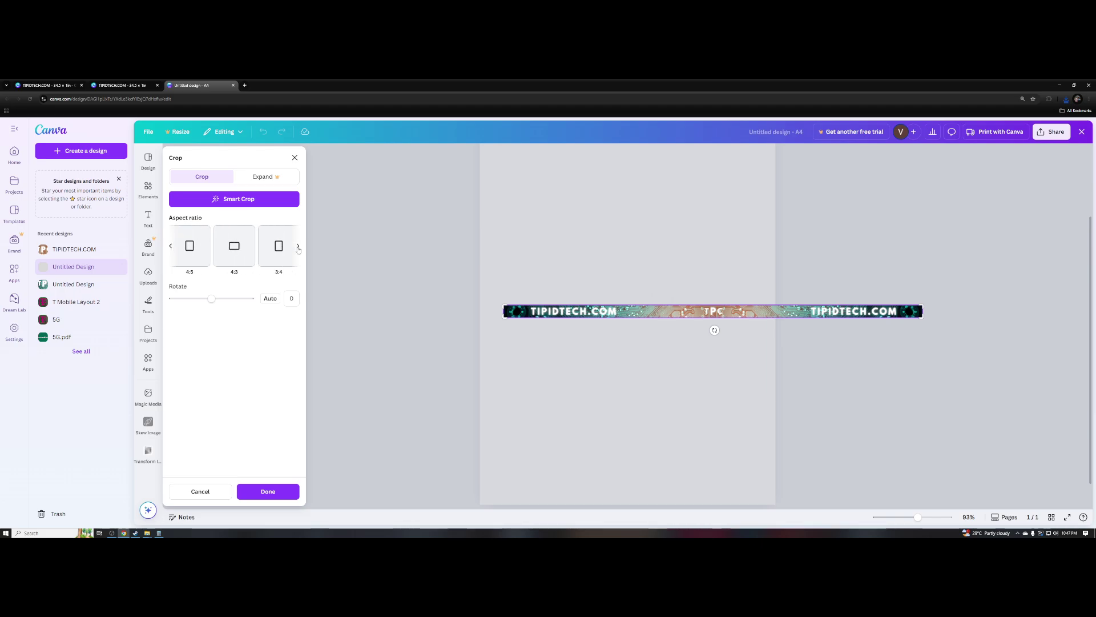
click(297, 247)
click(297, 247)
click(297, 250)
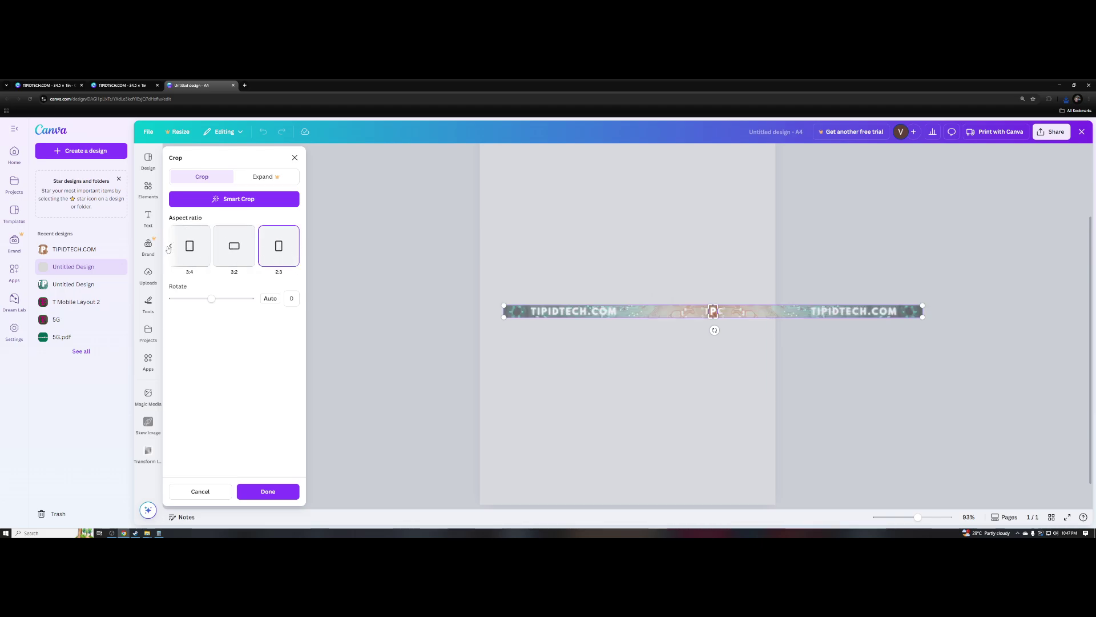
click(170, 246)
click(170, 246)
click(170, 247)
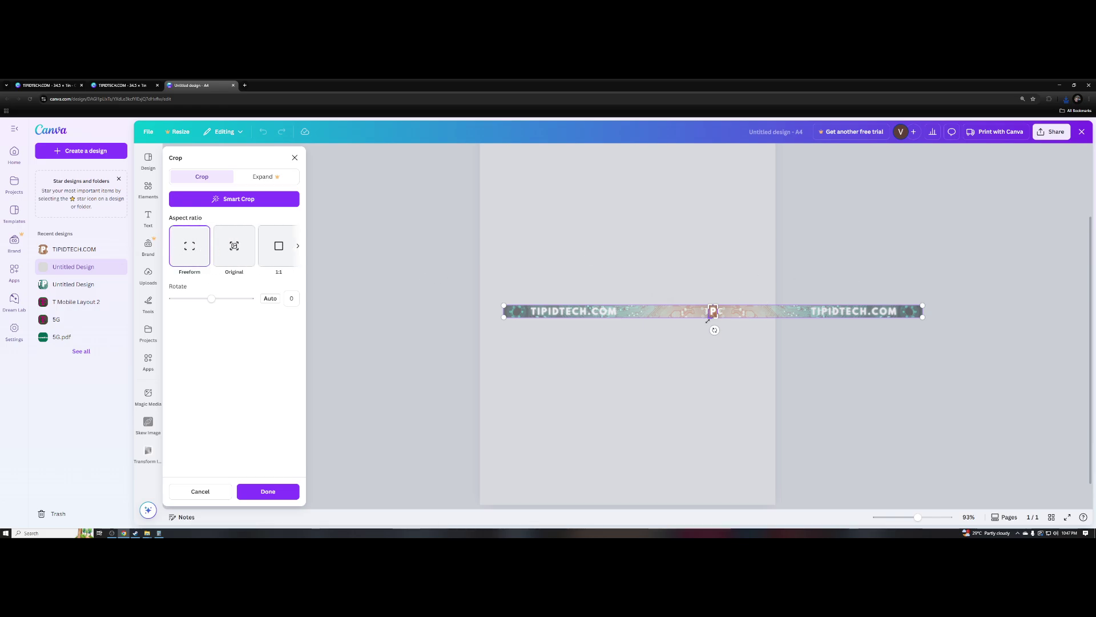
- Crop the strip freely to its left half, ending within the central TPC text, and apply the crop
drag(699, 319, 469, 321)
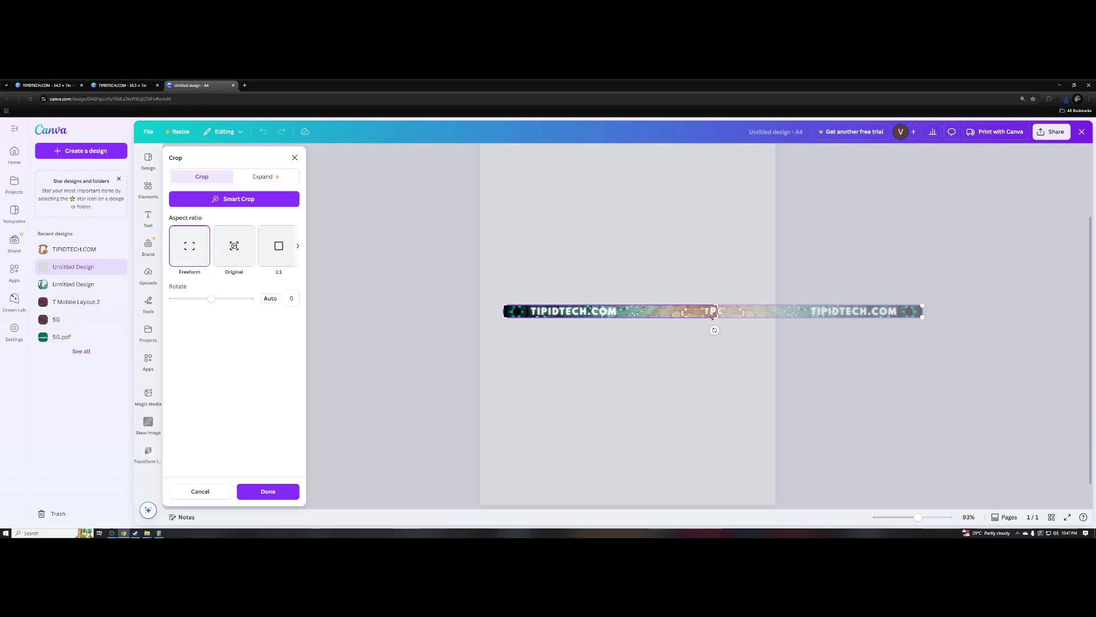
drag(713, 316, 711, 318)
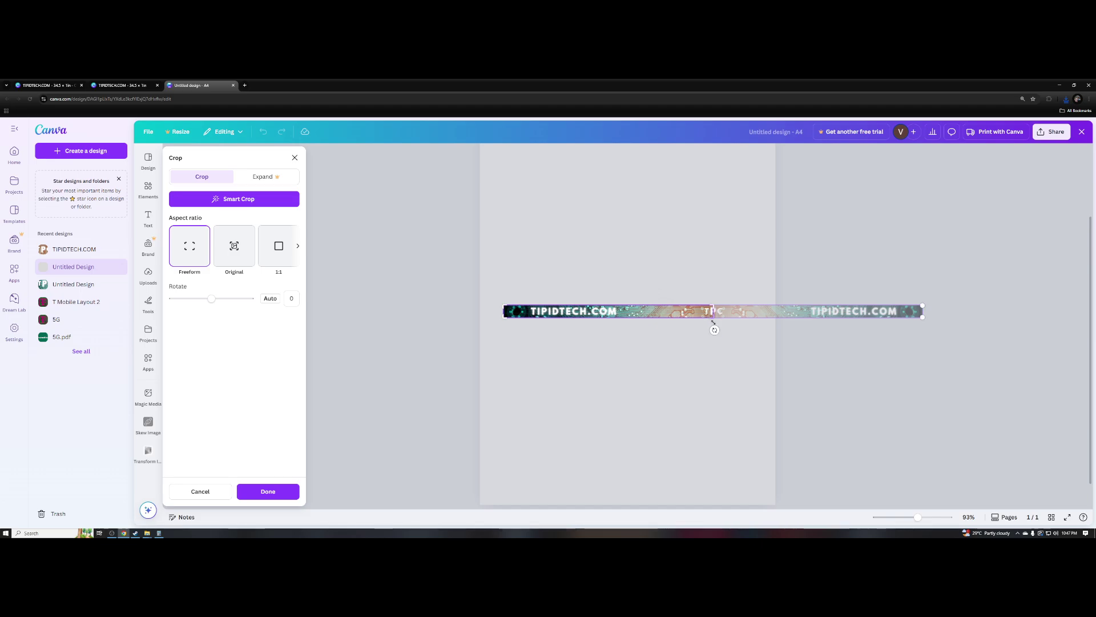
click(266, 491)
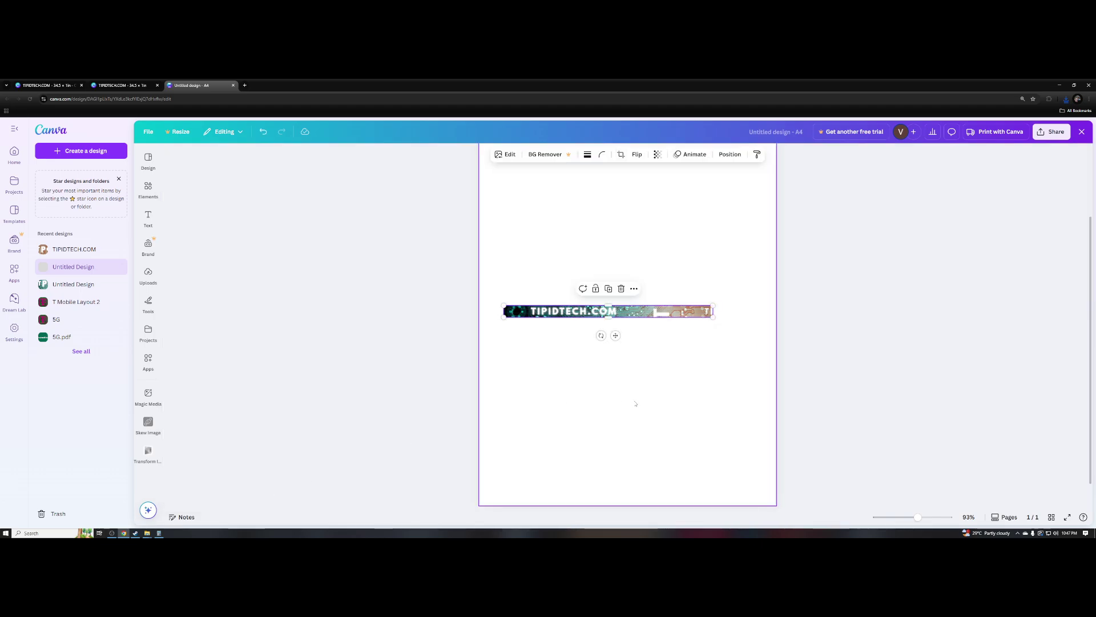
- Add a second copy of the TIPIDTECH.COM PNG from the Downloads folder to the A4 page
click(665, 360)
key(alt+Tab)
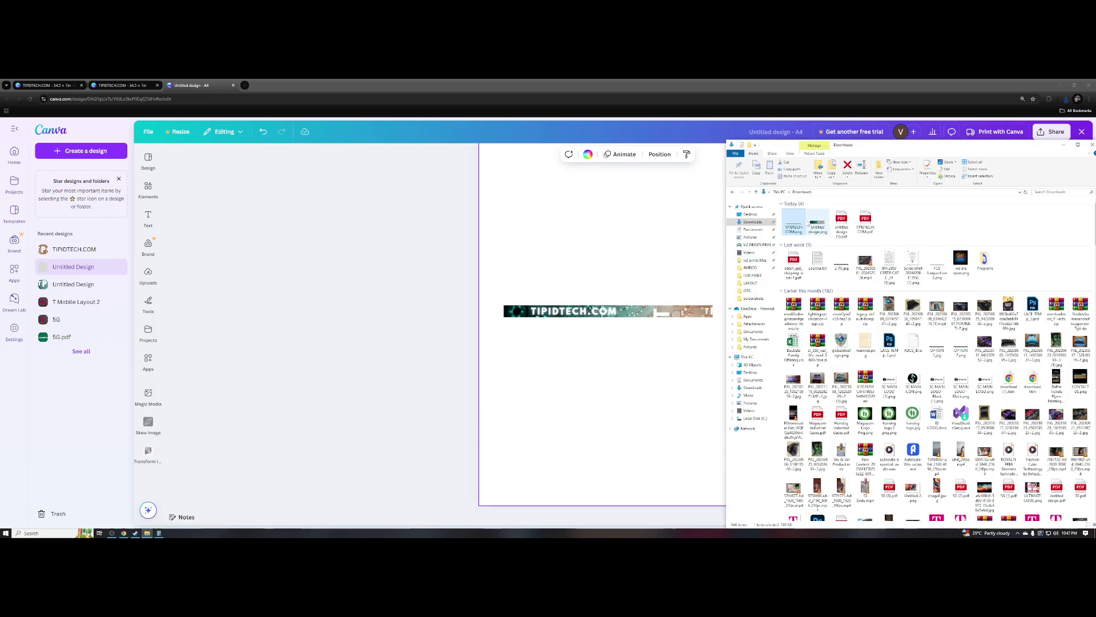
click(654, 341)
drag(681, 337, 648, 325)
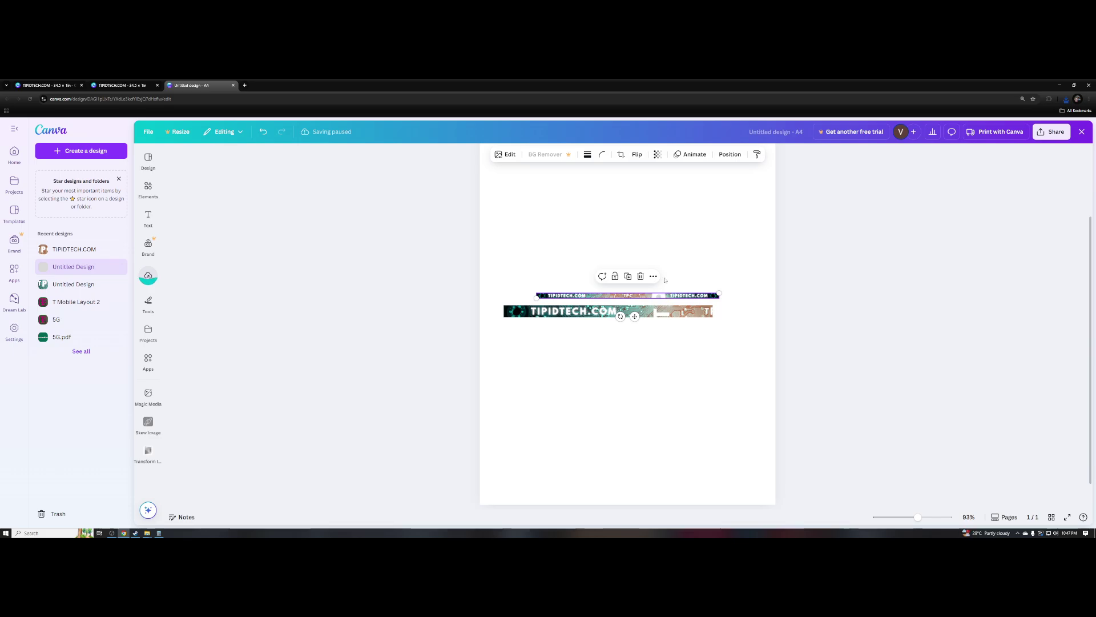
click(620, 155)
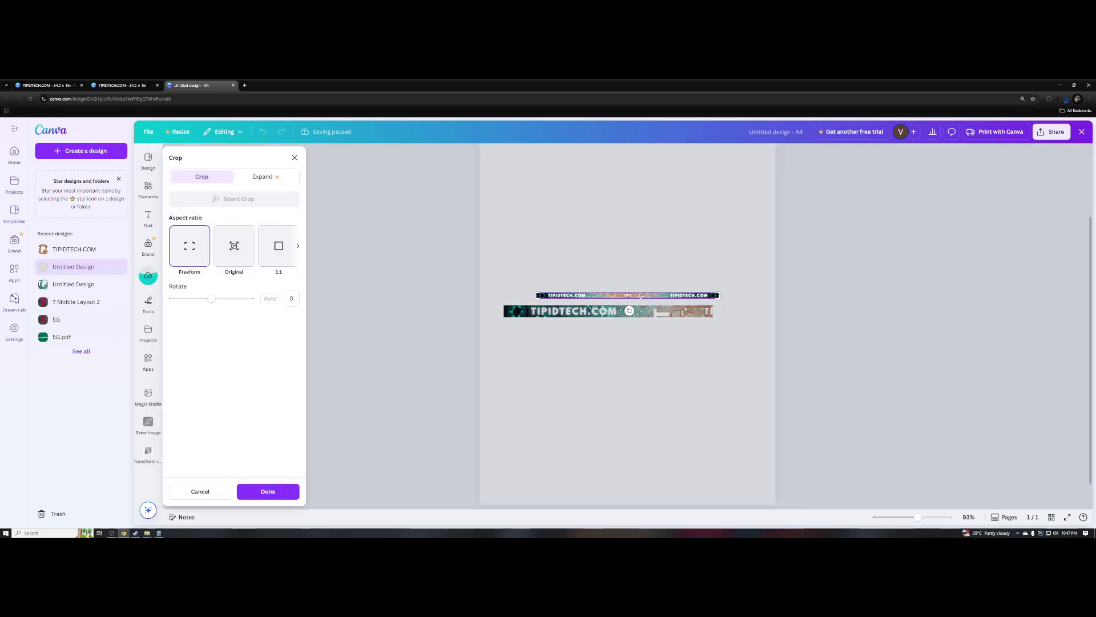
key(Escape)
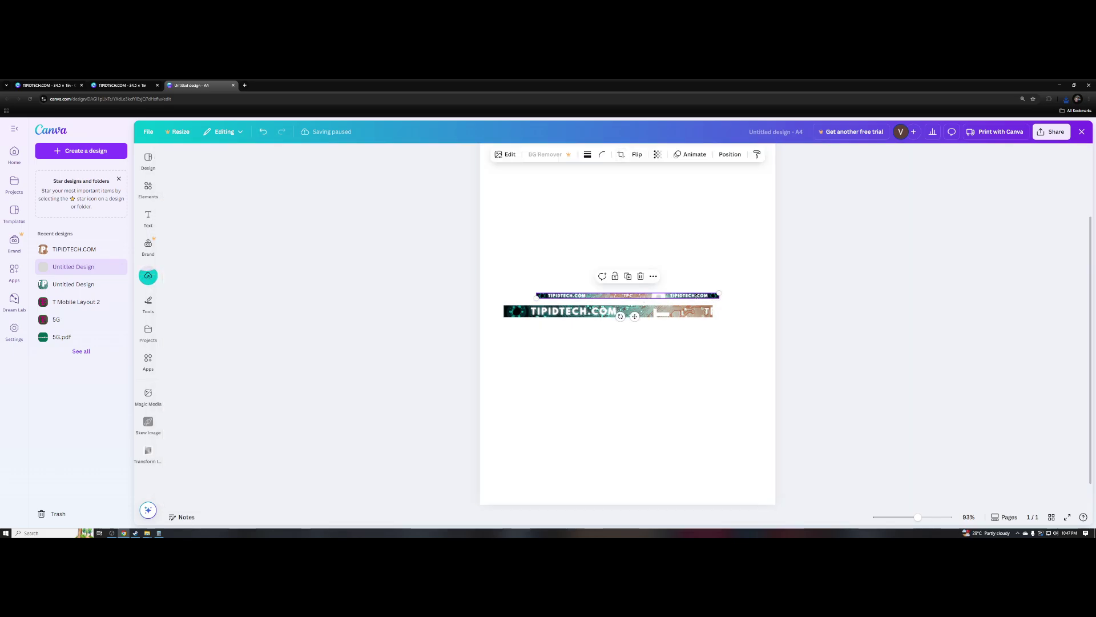
- Enlarge the second strip to the same height as the cropped one and place it below that strip
scroll(628, 295, up, 10)
drag(670, 296, 578, 348)
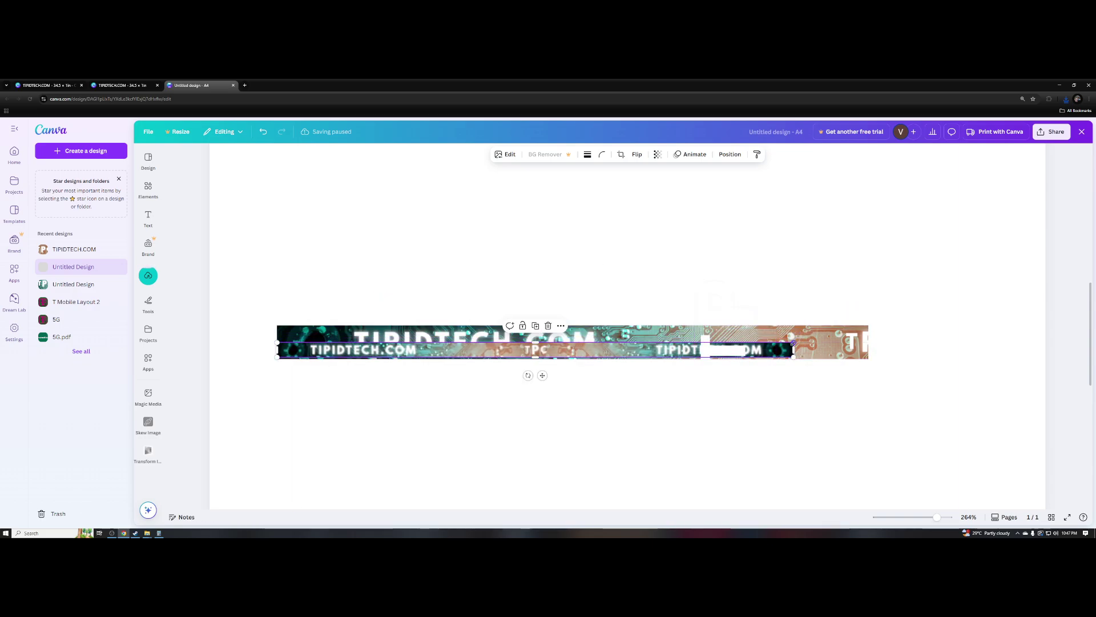
drag(798, 341, 910, 321)
drag(594, 340, 678, 407)
- Remove the stray white text elements around the upper strip
click(717, 312)
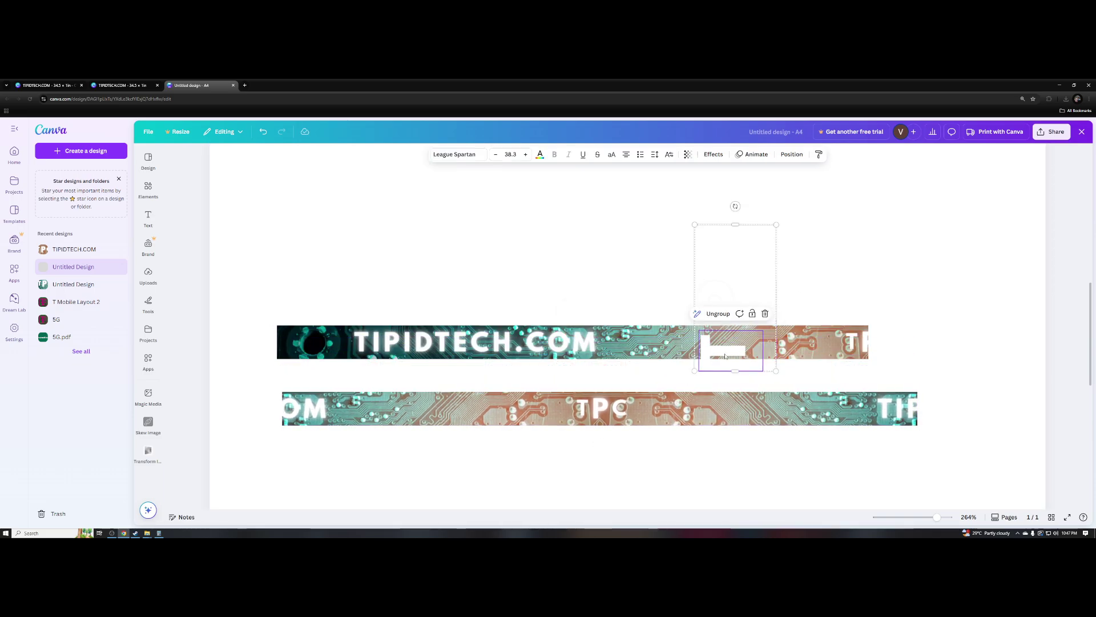
click(723, 272)
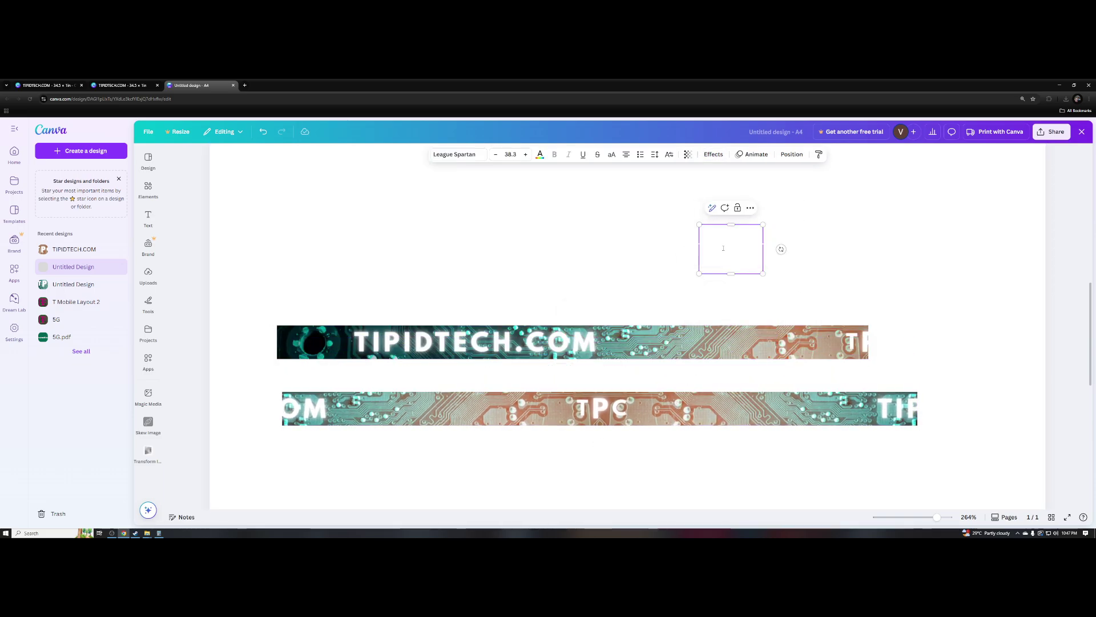
click(743, 246)
key(Tab)
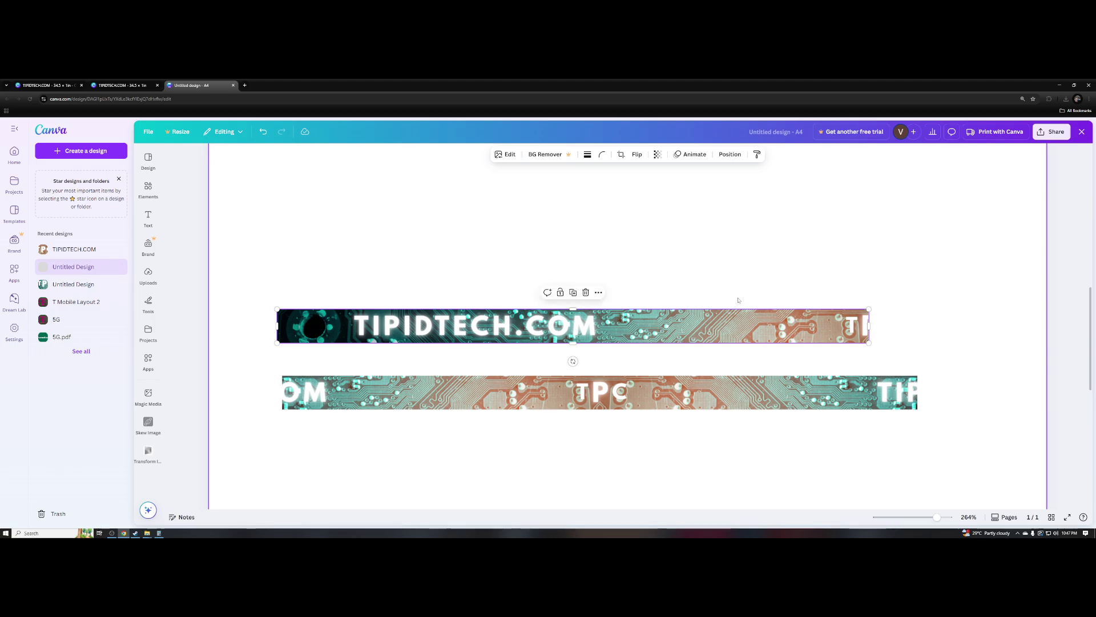
- Move the lower strip closer to the upper one and crop it to its right half, starting within the TPC text
scroll(738, 300, down, 5)
click(683, 348)
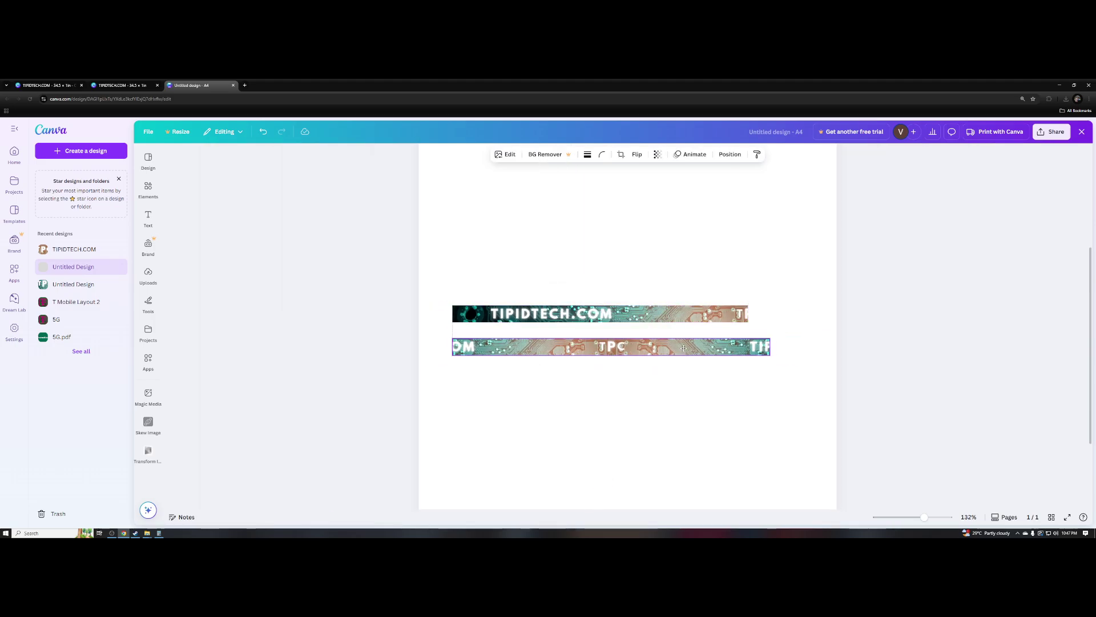
drag(683, 348, 683, 341)
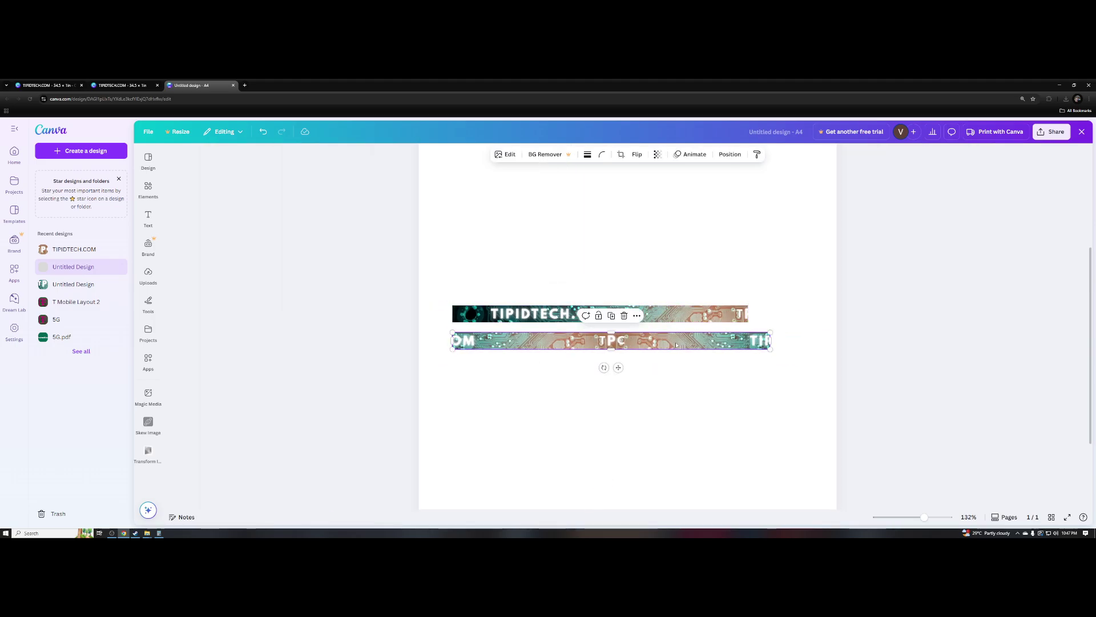
click(620, 155)
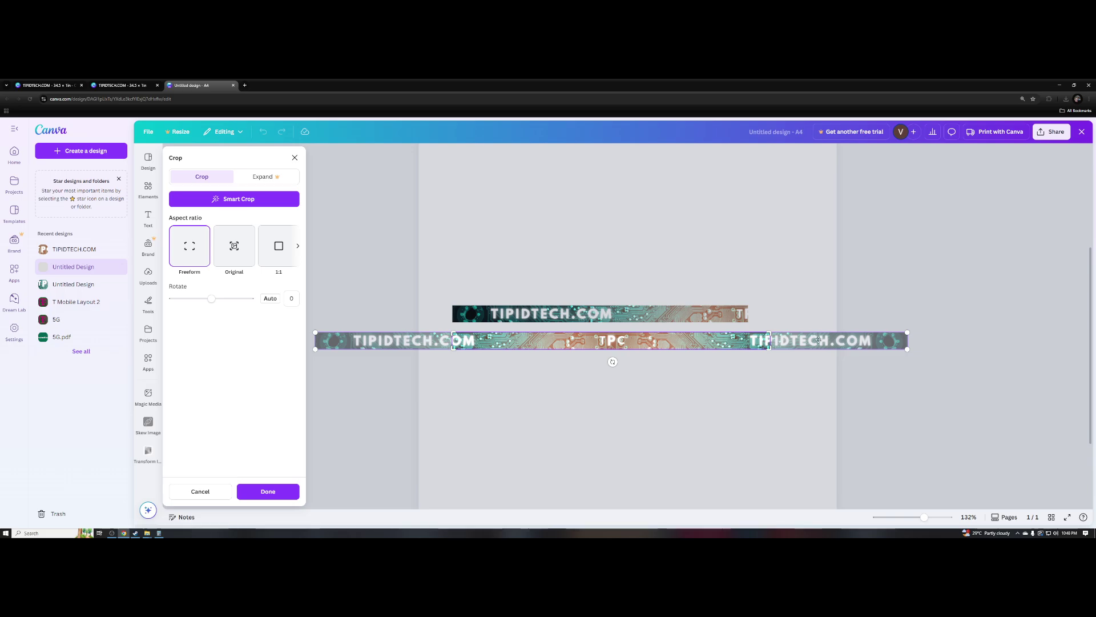
drag(767, 348, 907, 348)
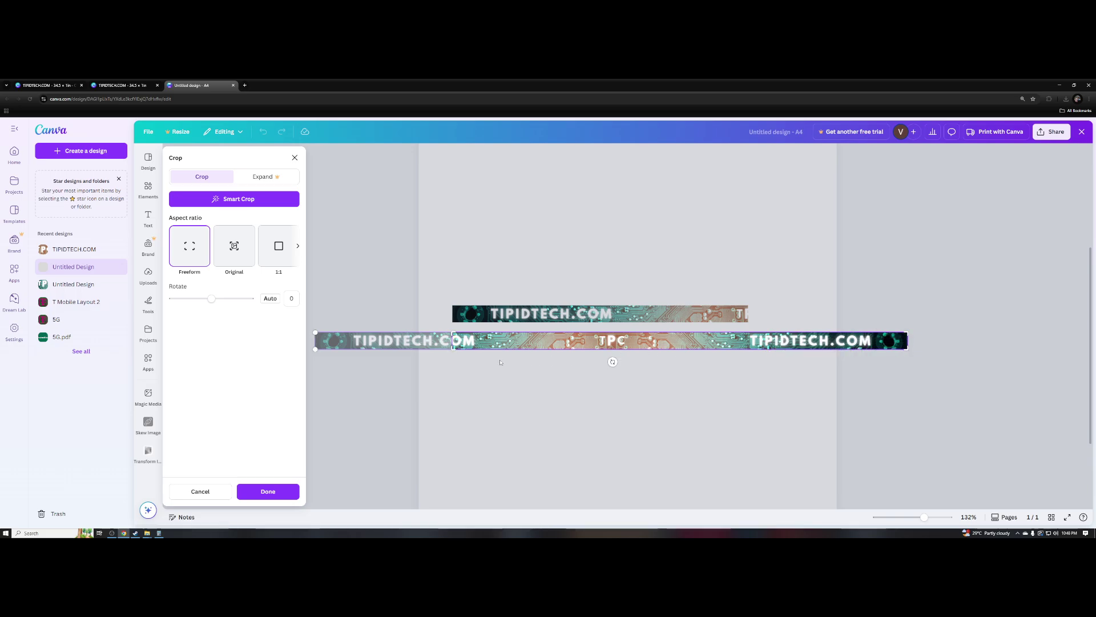
drag(454, 348, 611, 361)
click(266, 491)
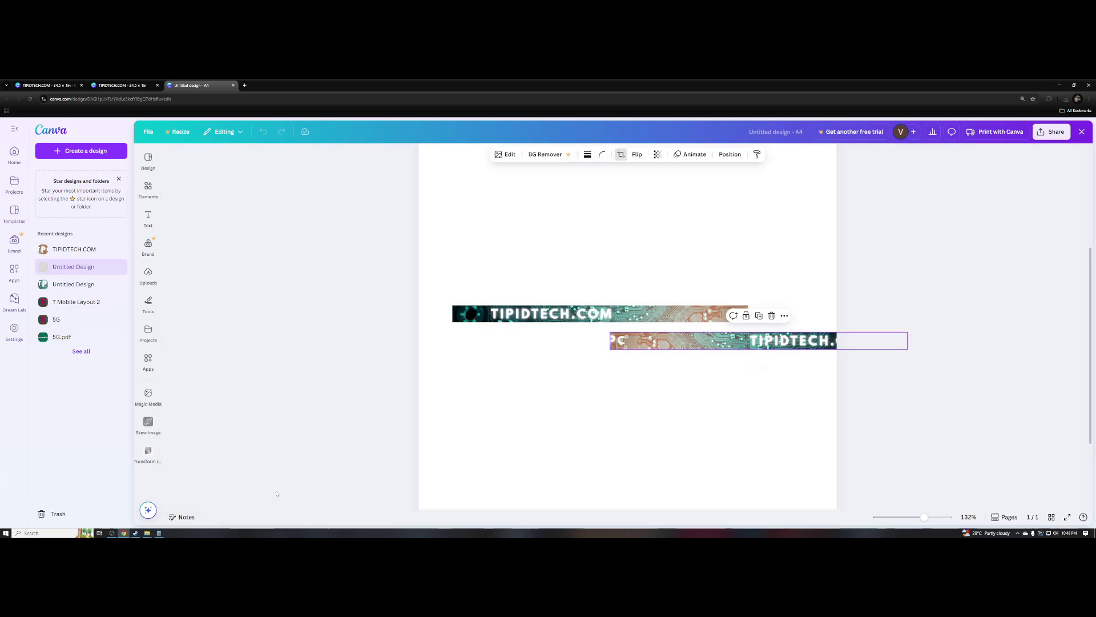
- Align the right-half strip directly beneath the upper strip and trim its left end flush with the upper strip's left edge
drag(622, 342, 550, 336)
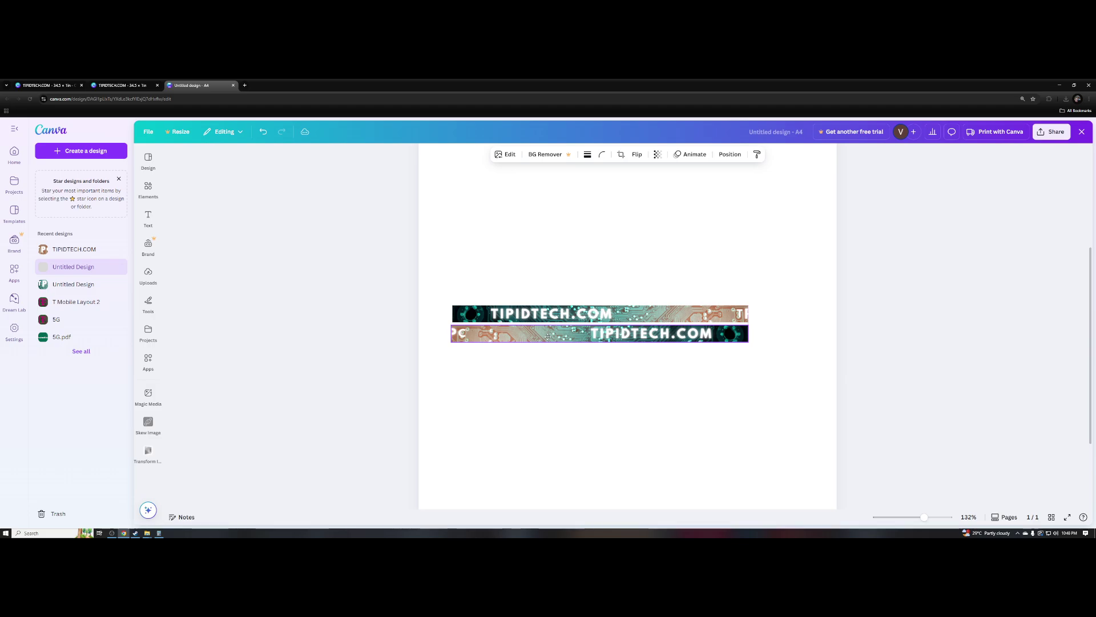
click(621, 155)
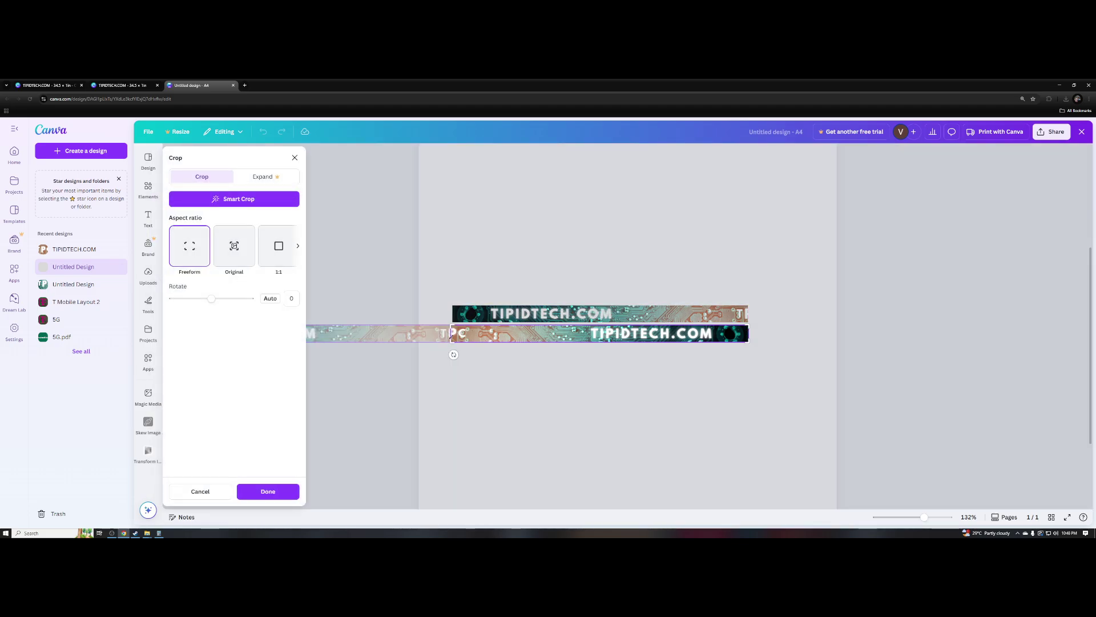
drag(451, 341, 453, 341)
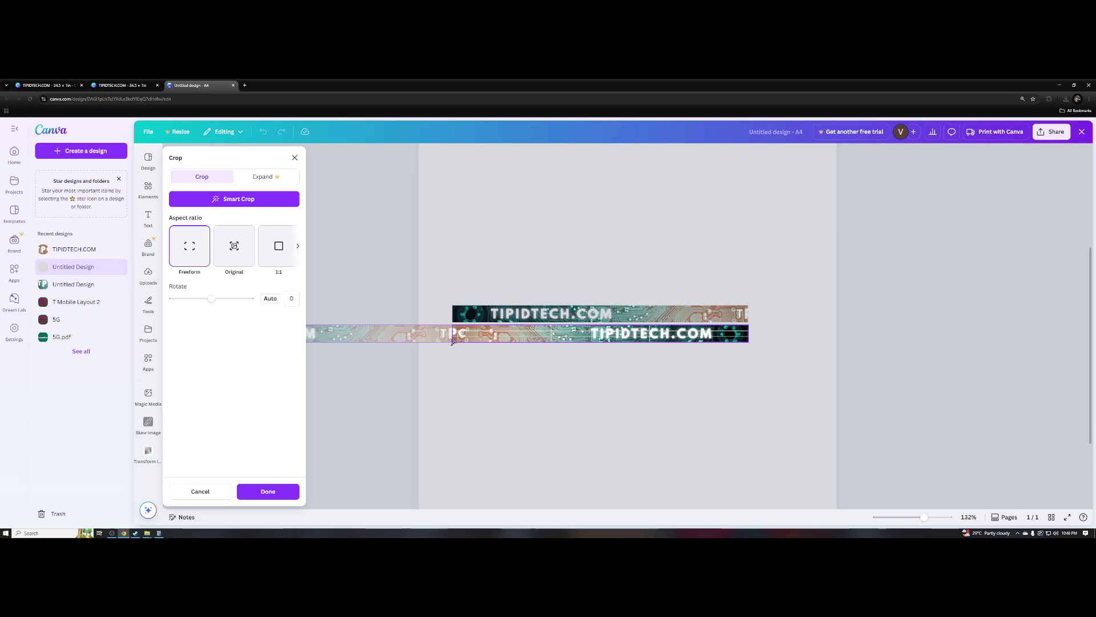
click(498, 378)
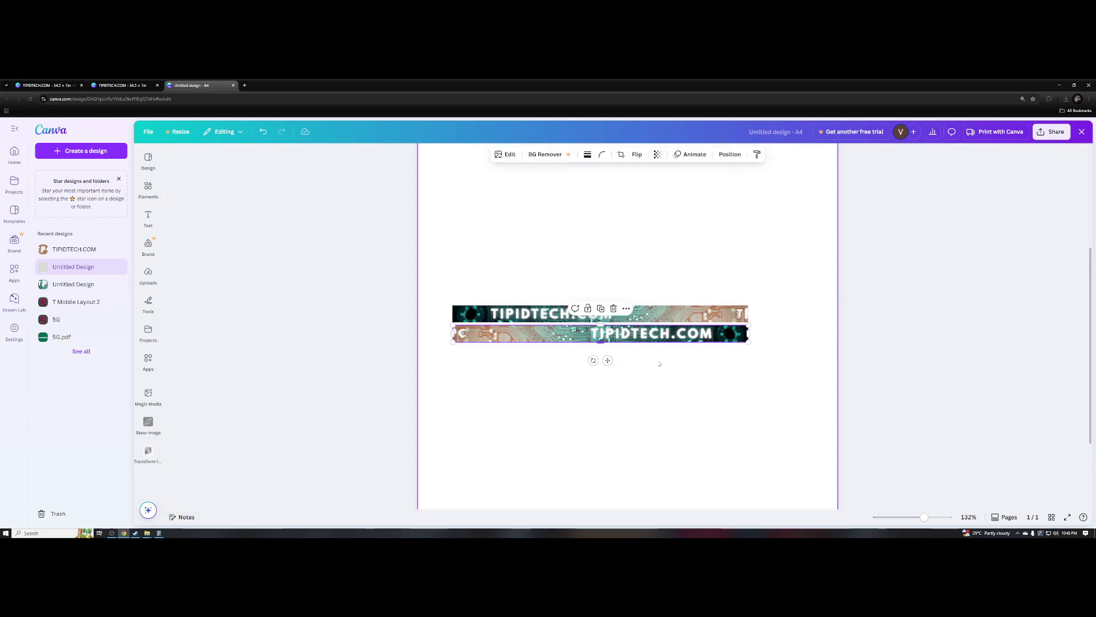
- Add the TPC piece, Untitled design.png, from the Downloads folder and shrink it to strip height, left-aligned beneath the two strips
click(659, 363)
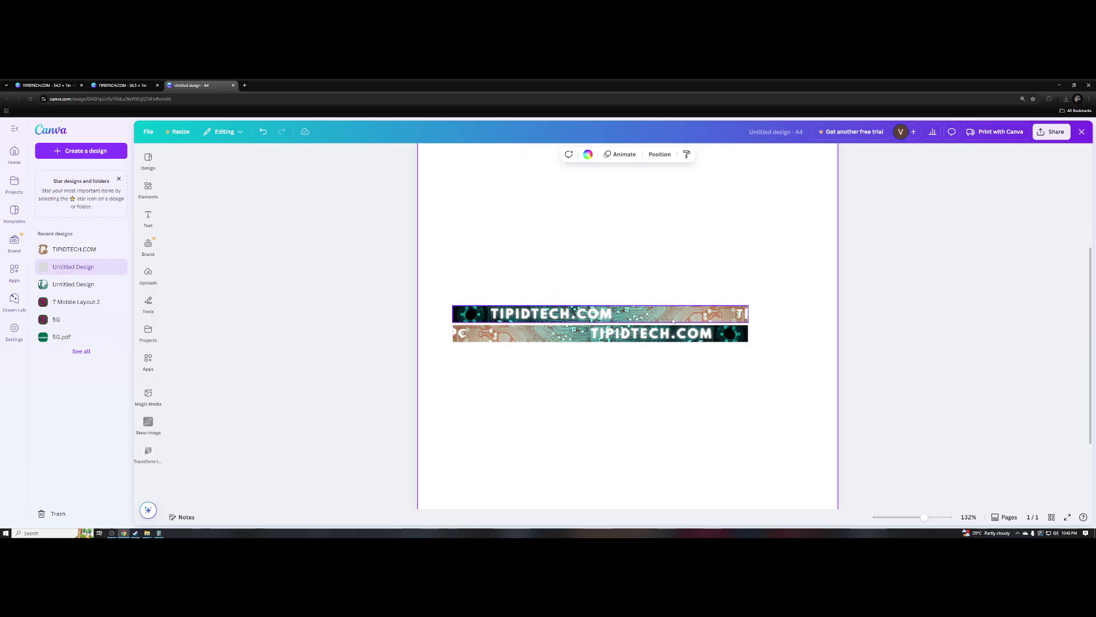
key(alt+Tab)
click(817, 222)
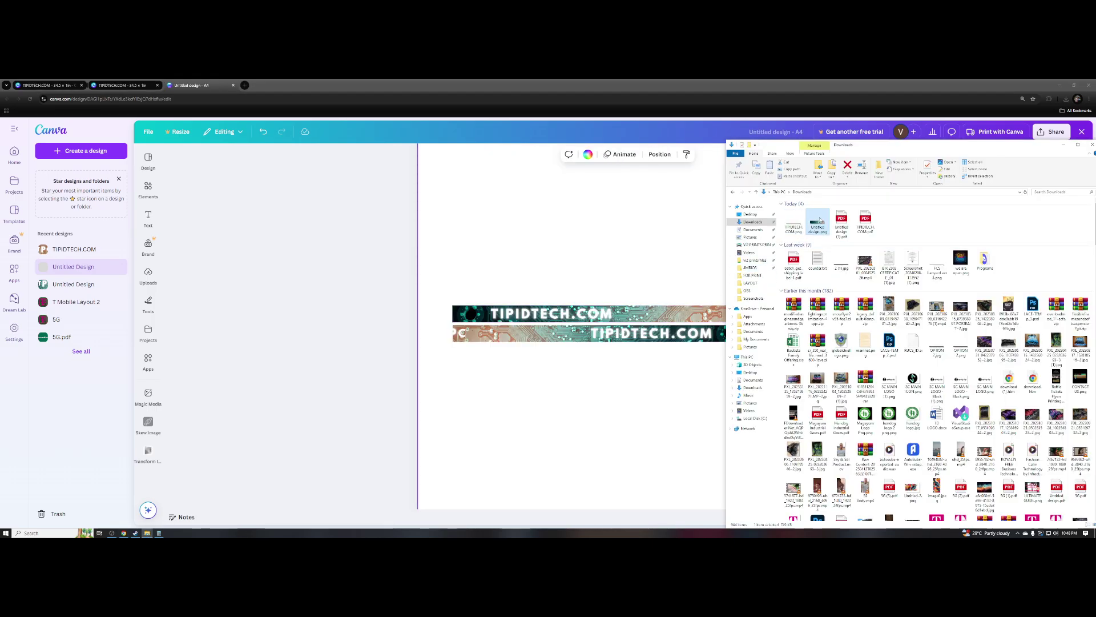
drag(819, 221, 610, 380)
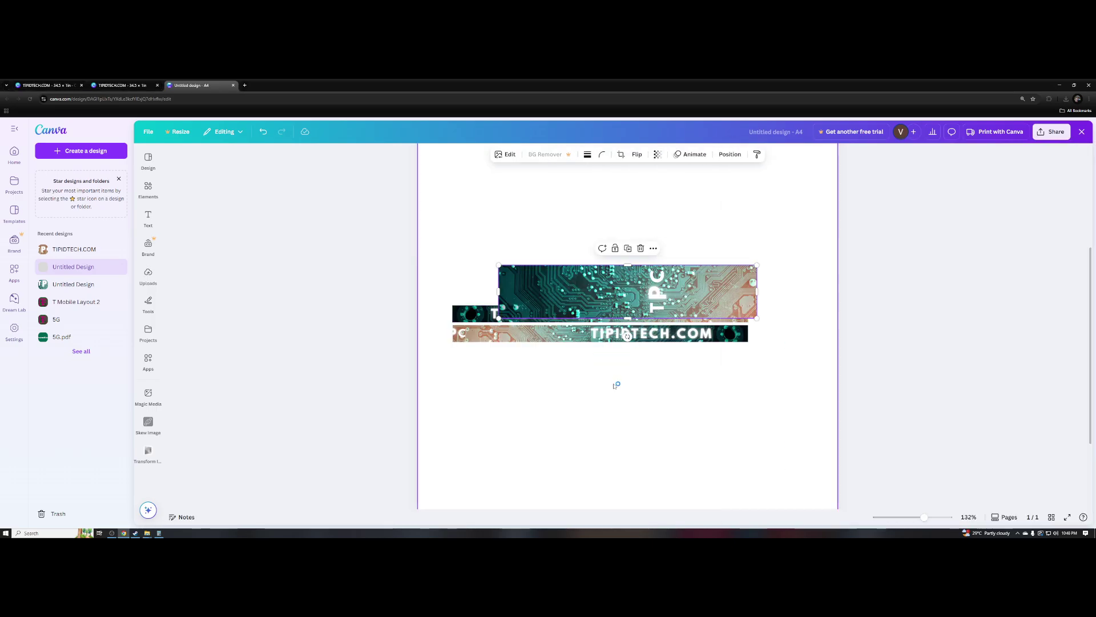
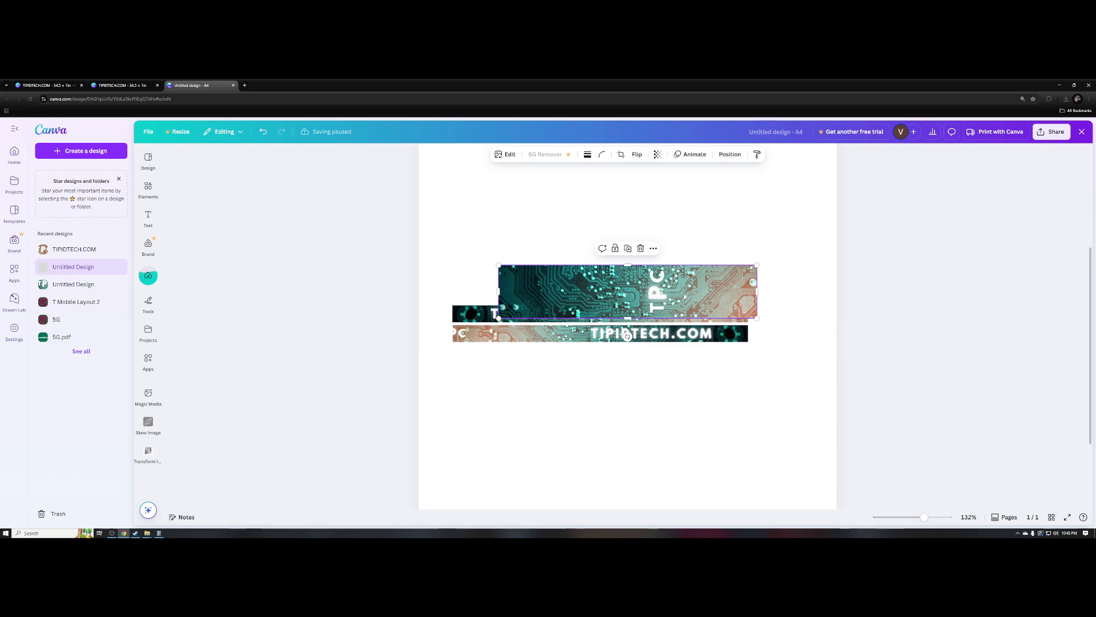
drag(684, 293, 640, 356)
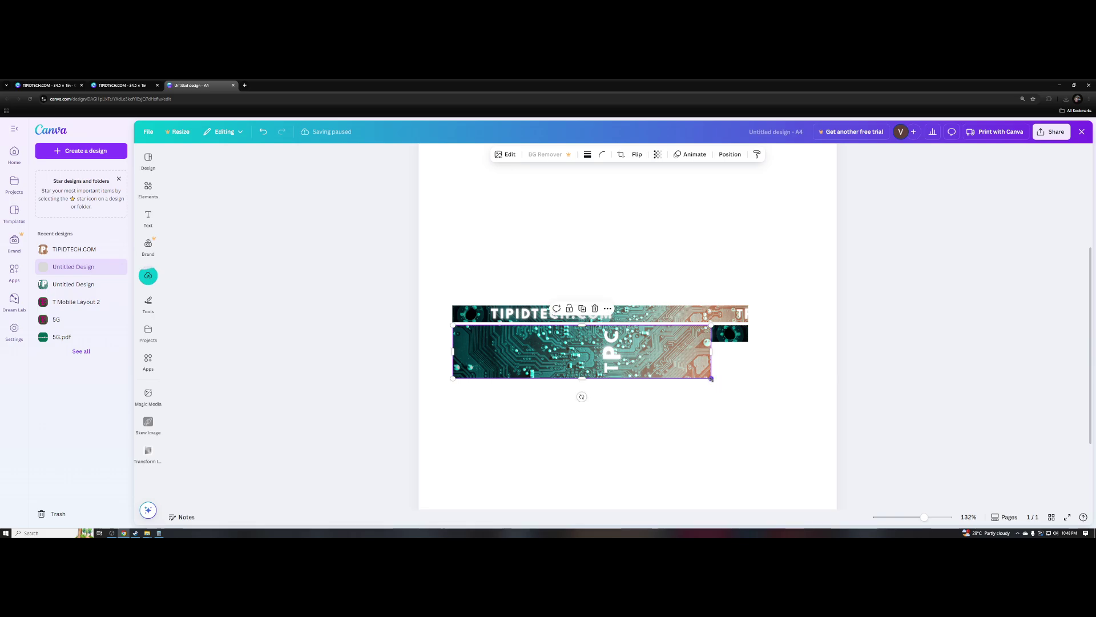
drag(711, 378, 514, 359)
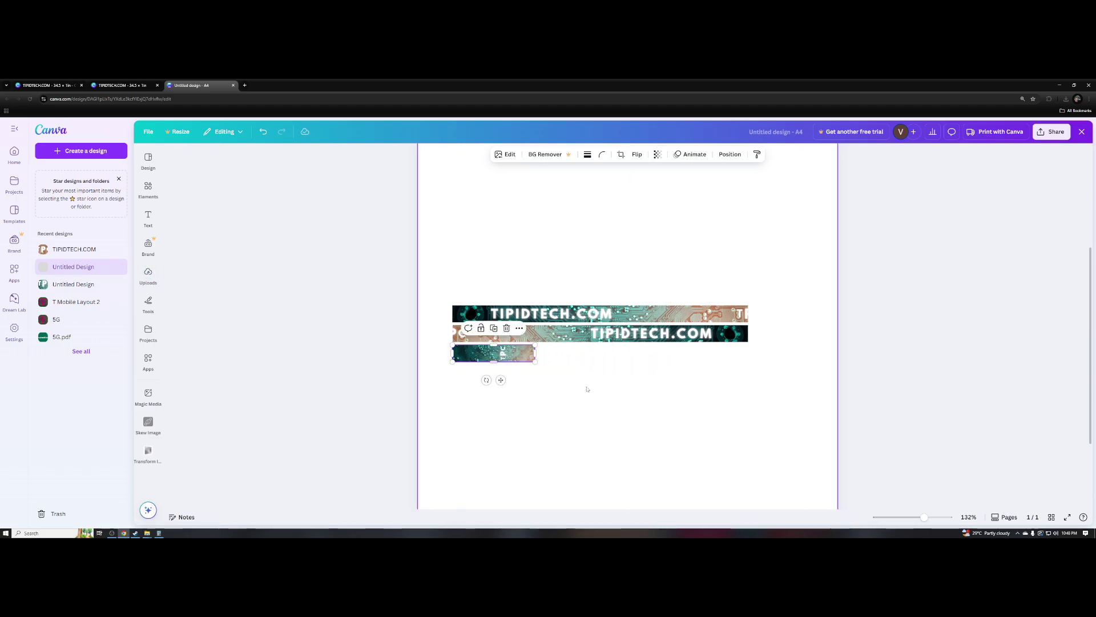
- Move the two strips and the TPC piece together so they are centred across the page width, slightly higher up
drag(597, 387, 451, 309)
drag(550, 321, 579, 307)
click(702, 323)
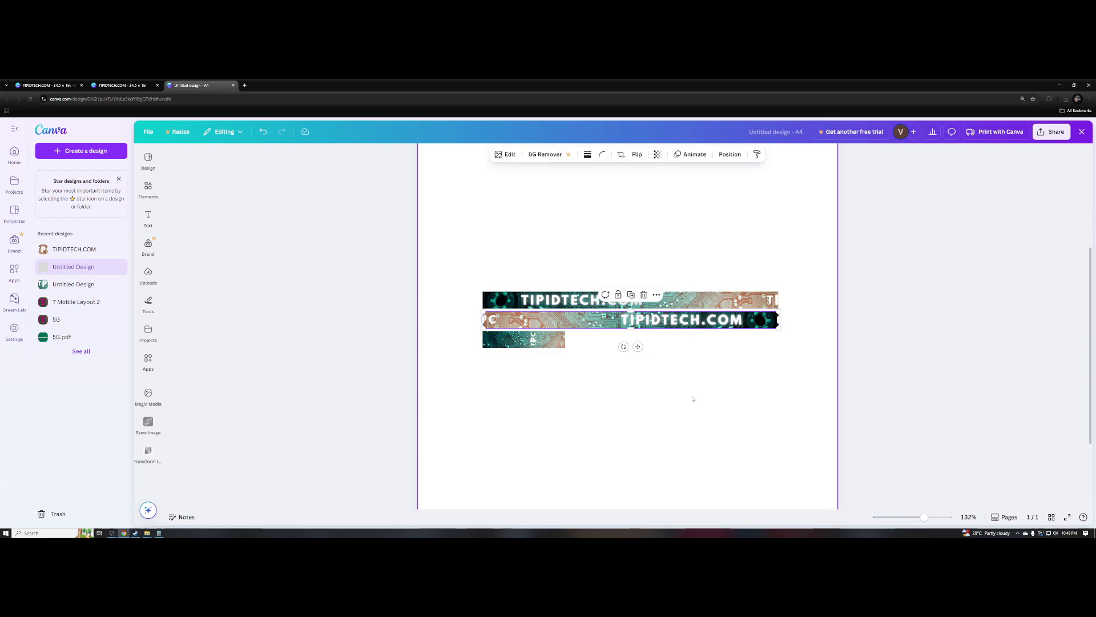
- Flip the second TIPIDTECH.COM strip both horizontally and vertically
drag(693, 396, 484, 265)
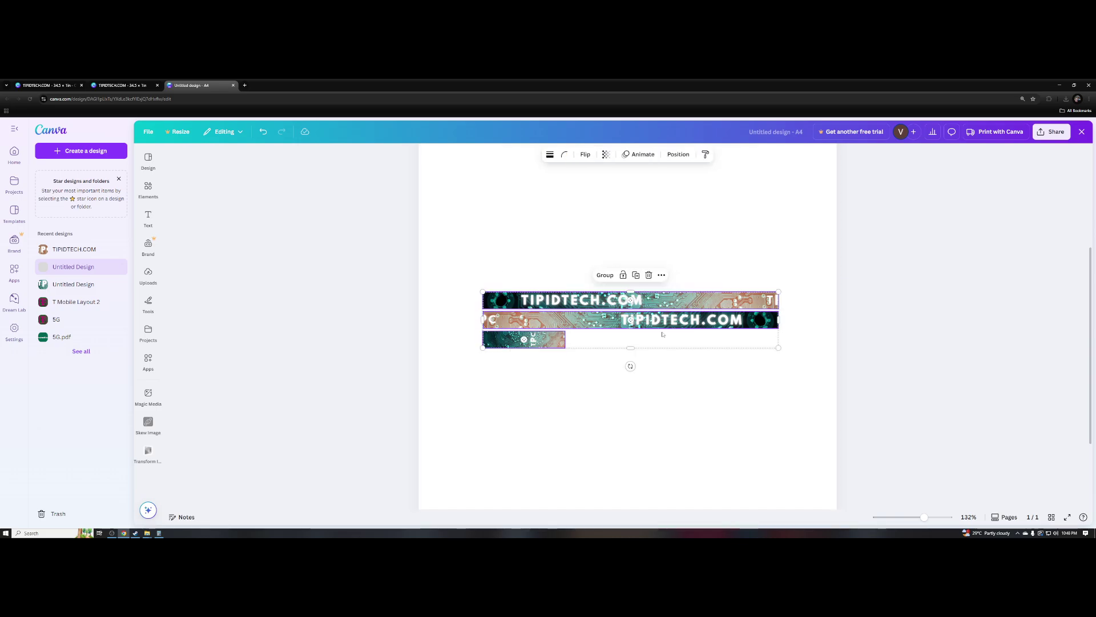
click(663, 334)
click(672, 324)
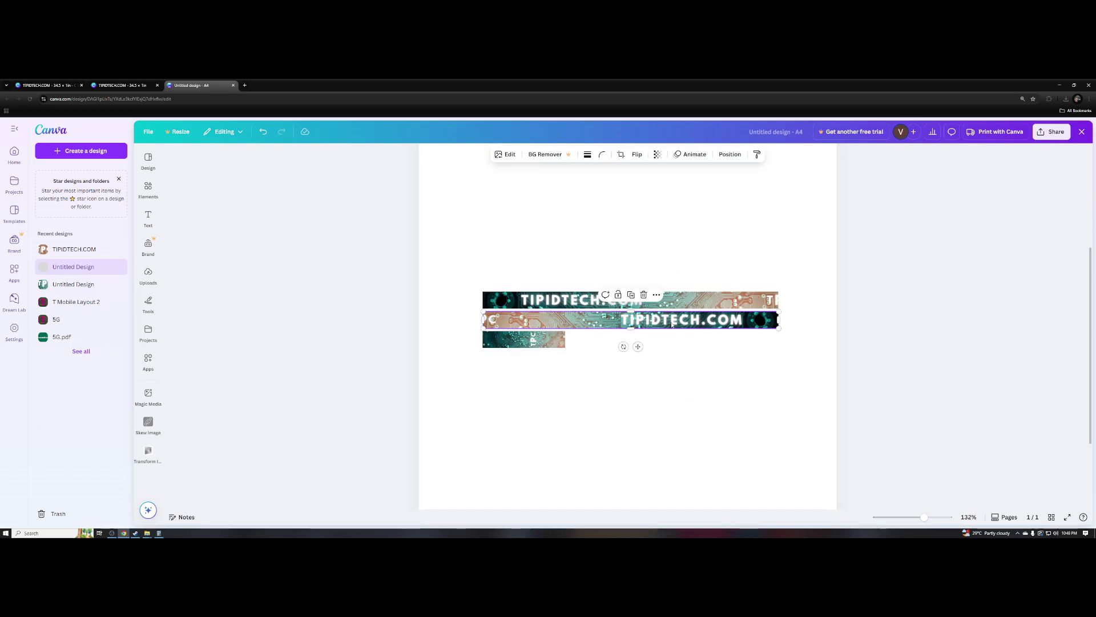
right_click(672, 324)
click(635, 158)
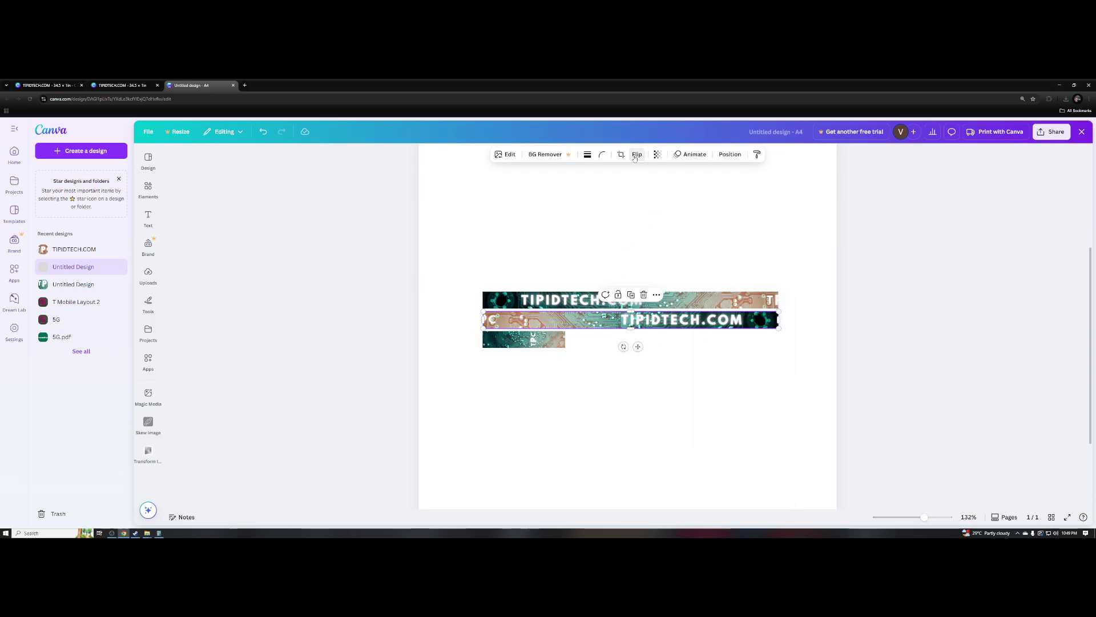
click(636, 154)
click(643, 175)
click(639, 191)
click(691, 386)
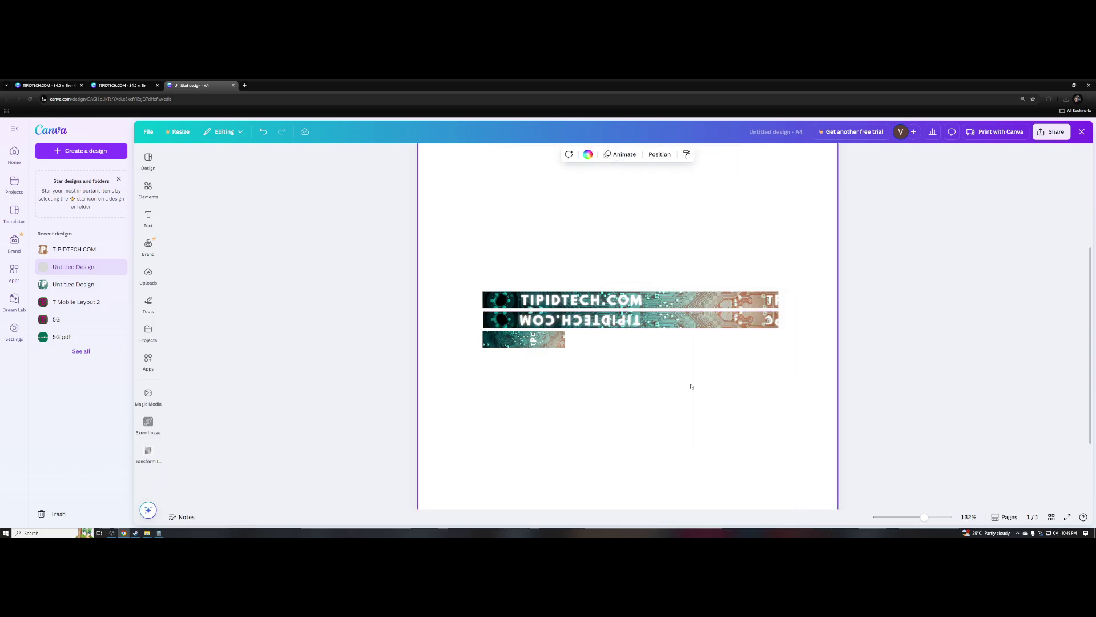
- Rotate all three pieces a quarter turn to stand vertically and place them near the page's right edge
drag(487, 239, 628, 423)
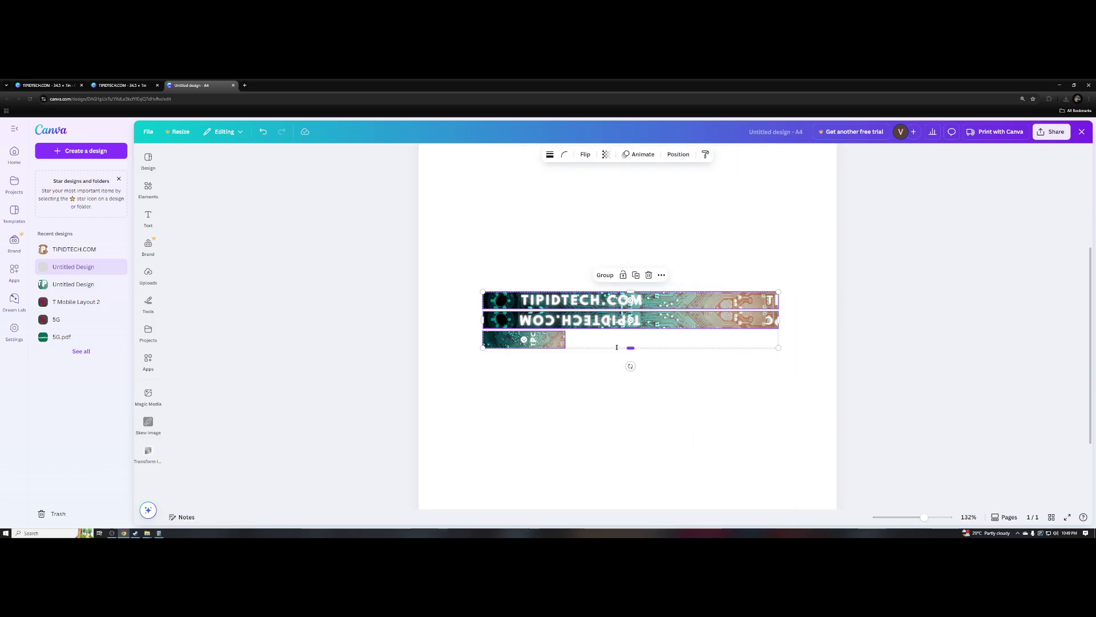
drag(630, 366, 800, 318)
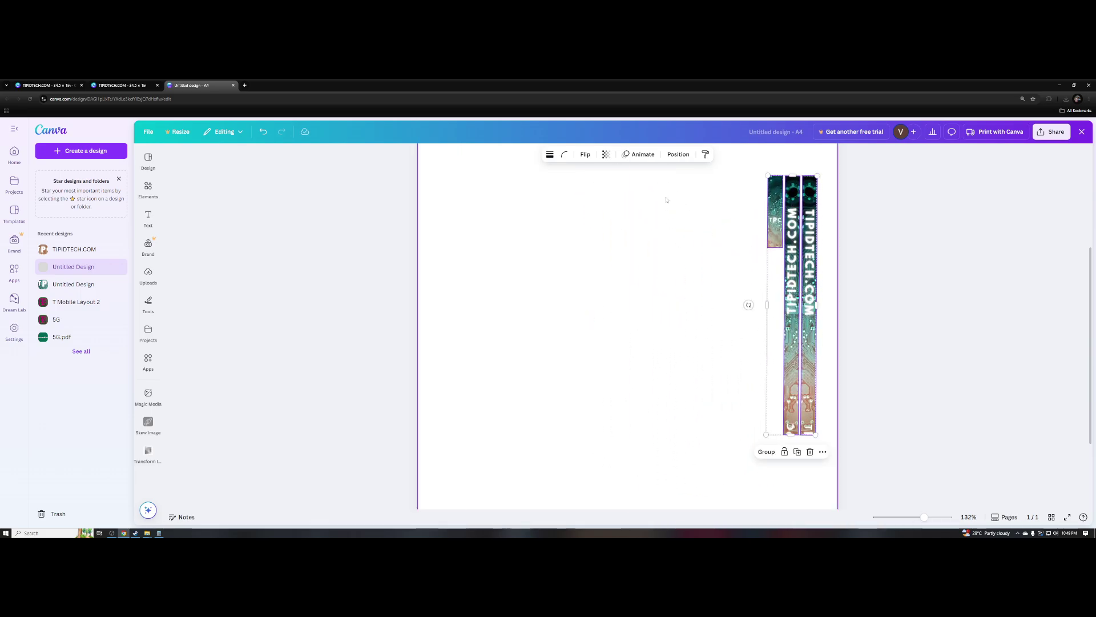
click(630, 255)
scroll(729, 293, down, 3)
scroll(762, 343, up, 2)
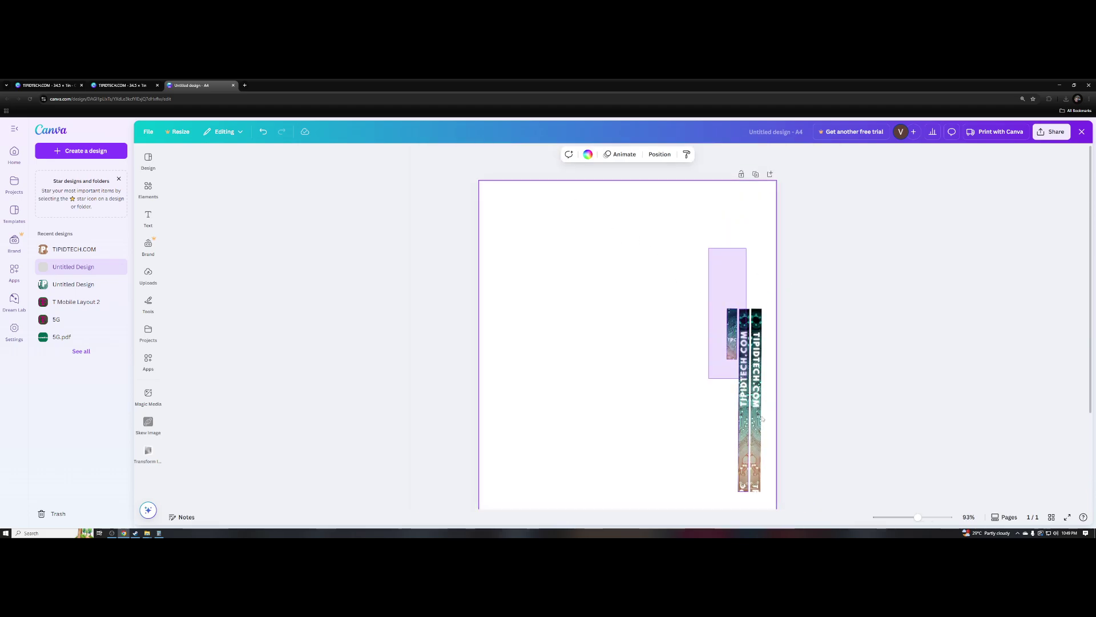
- Move the three vertical pieces up into the page's upper-right corner and scale them to about 3.3 cm wide overall
drag(762, 419, 762, 217)
drag(728, 290, 698, 457)
click(812, 384)
scroll(813, 385, down, 1)
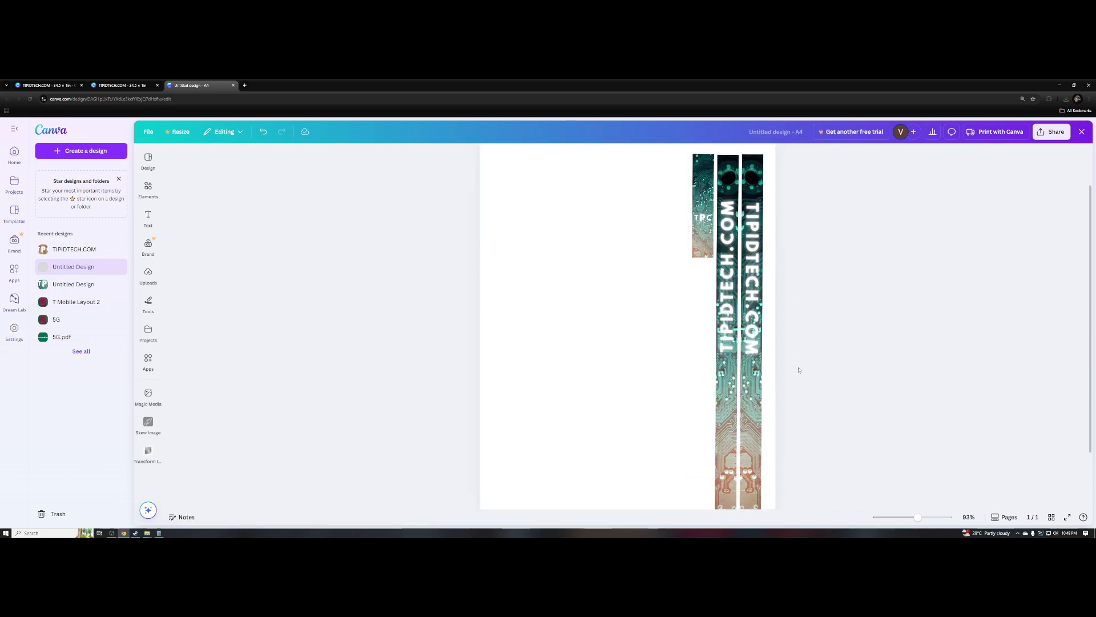
scroll(799, 370, down, 1)
scroll(801, 405, up, 2)
drag(668, 228, 832, 415)
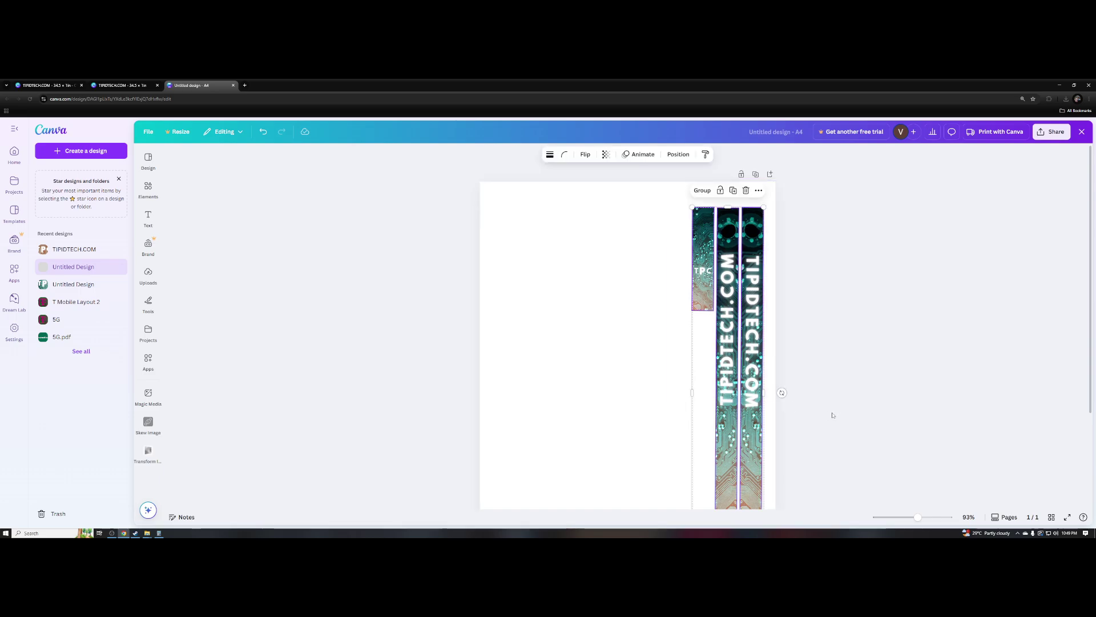
scroll(832, 415, down, 2)
drag(692, 456, 717, 323)
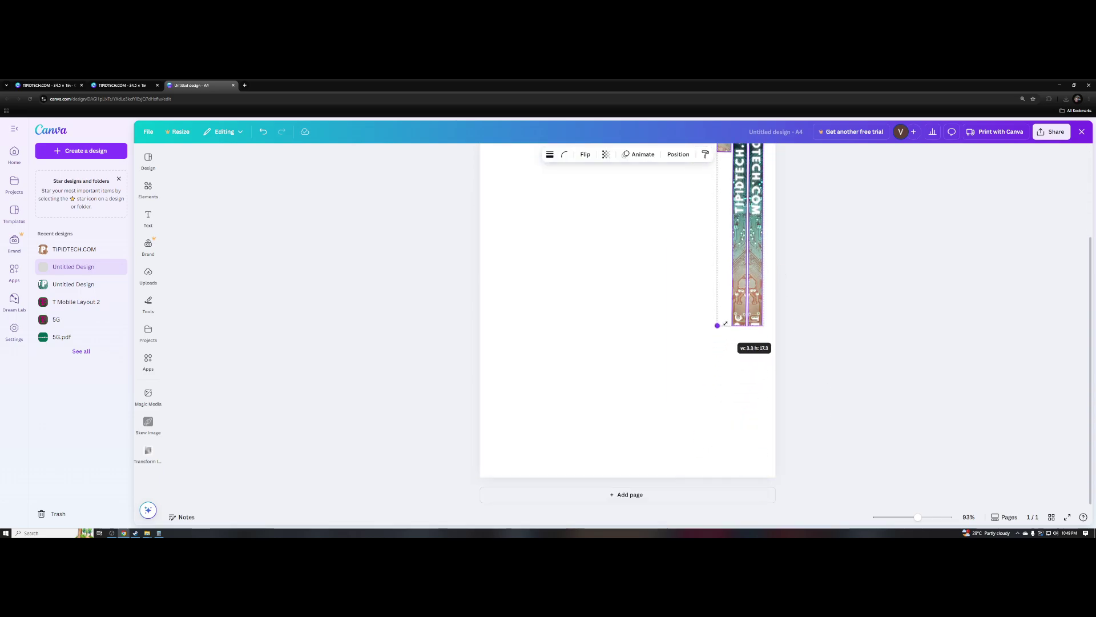
scroll(807, 318, up, 1)
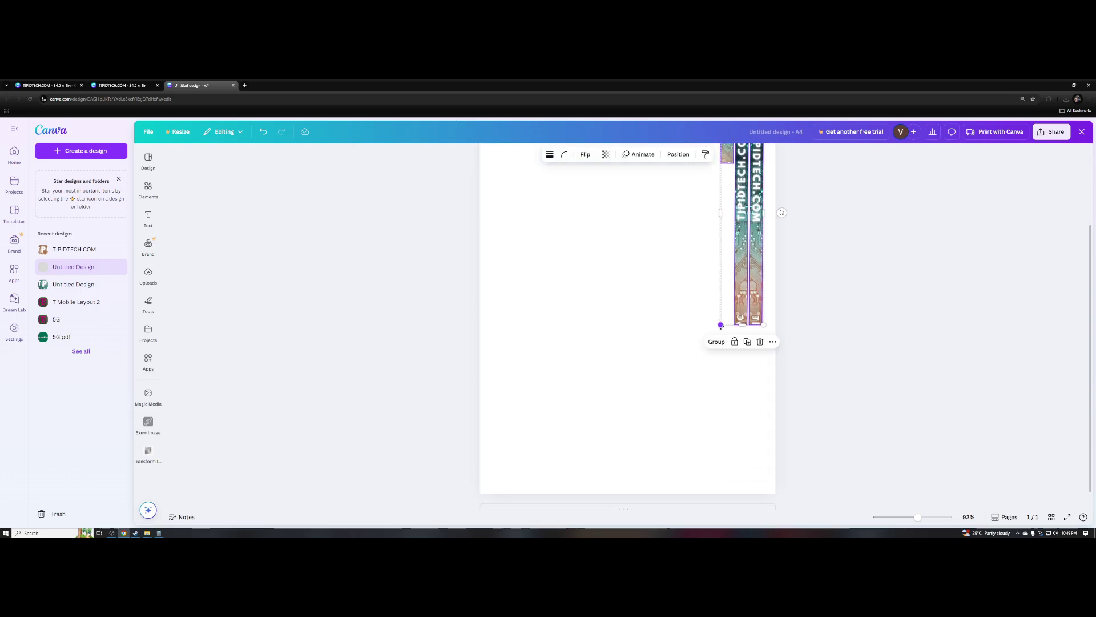
click(828, 341)
- Duplicate the two long vertical strips and place the copies in the open area left of the originals
scroll(824, 341, up, 2)
drag(818, 403, 595, 357)
key(ctrl+d)
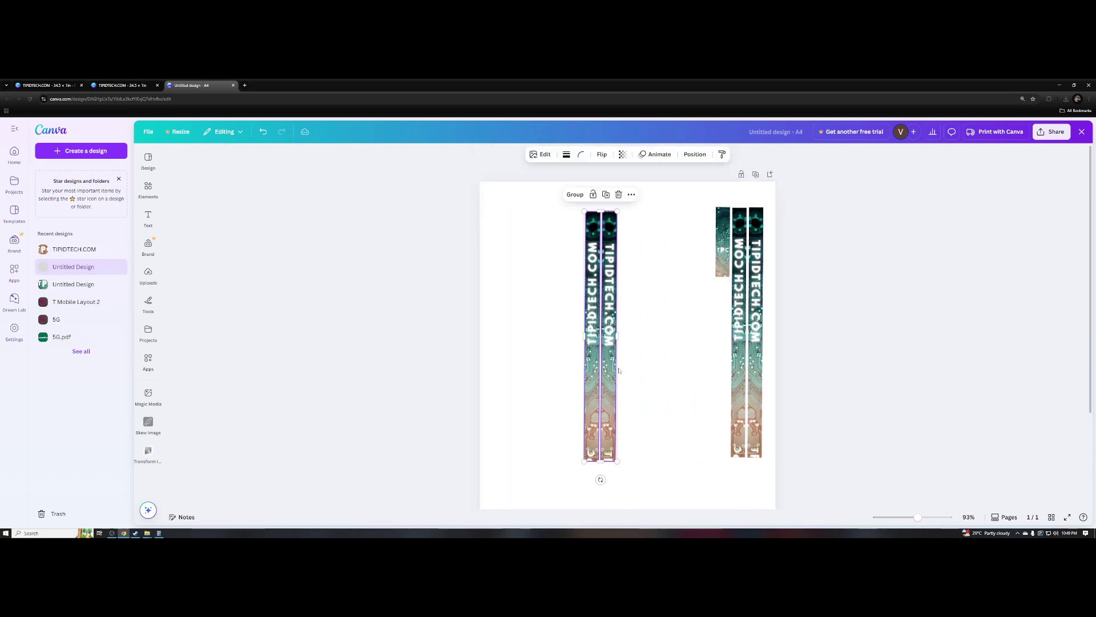
click(653, 408)
click(608, 451)
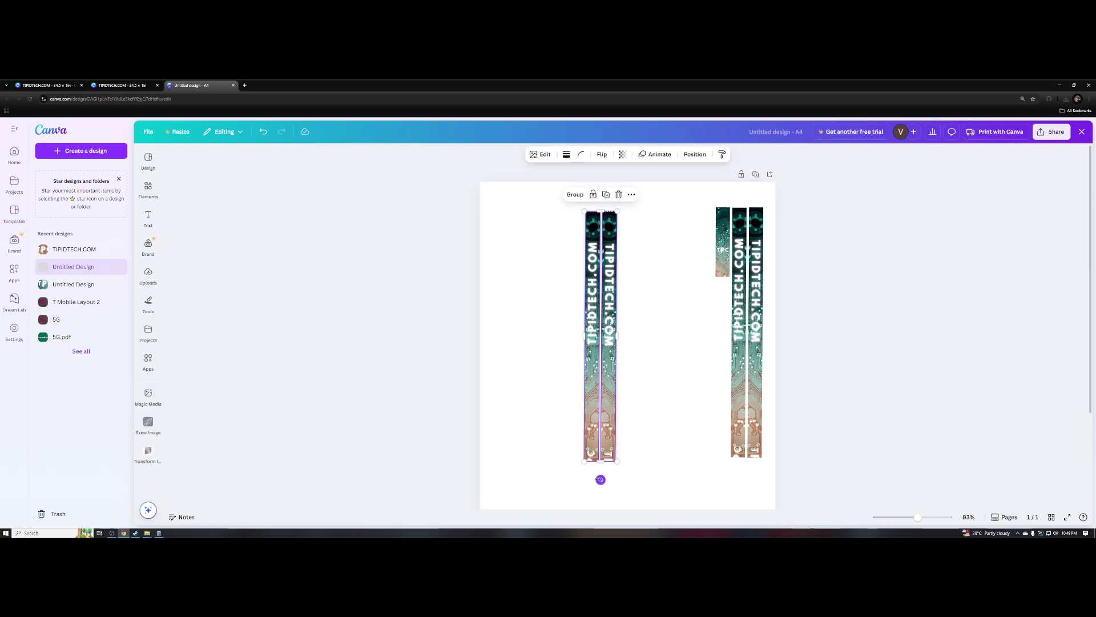
- Rotate the duplicated strips 180° and swap their left-right order, leaving a small gap between them
drag(599, 477, 604, 248)
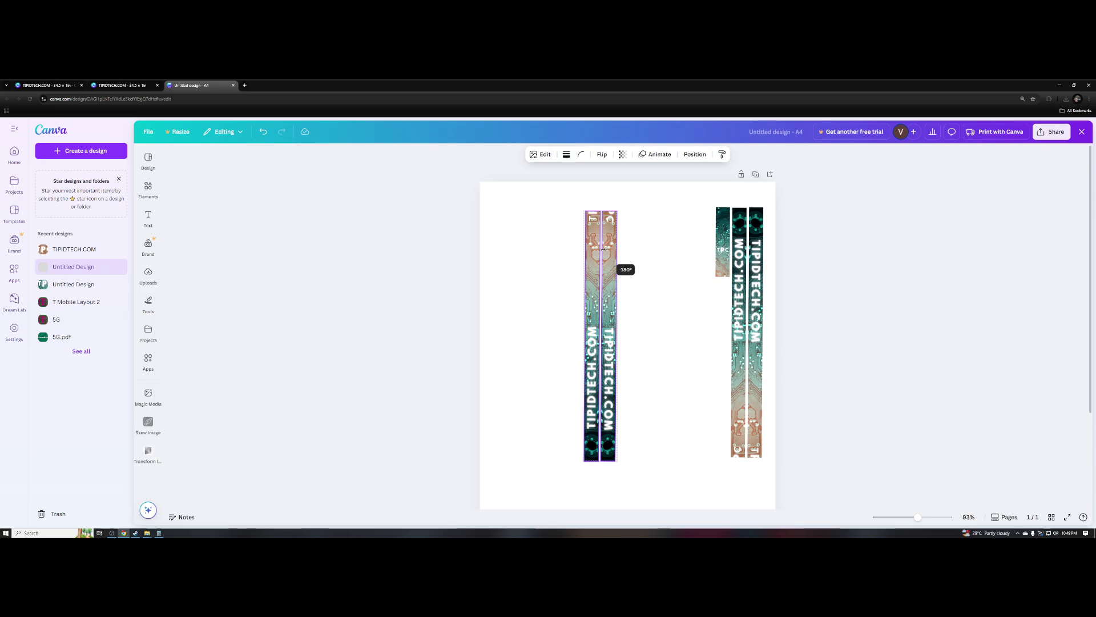
drag(609, 280, 632, 301)
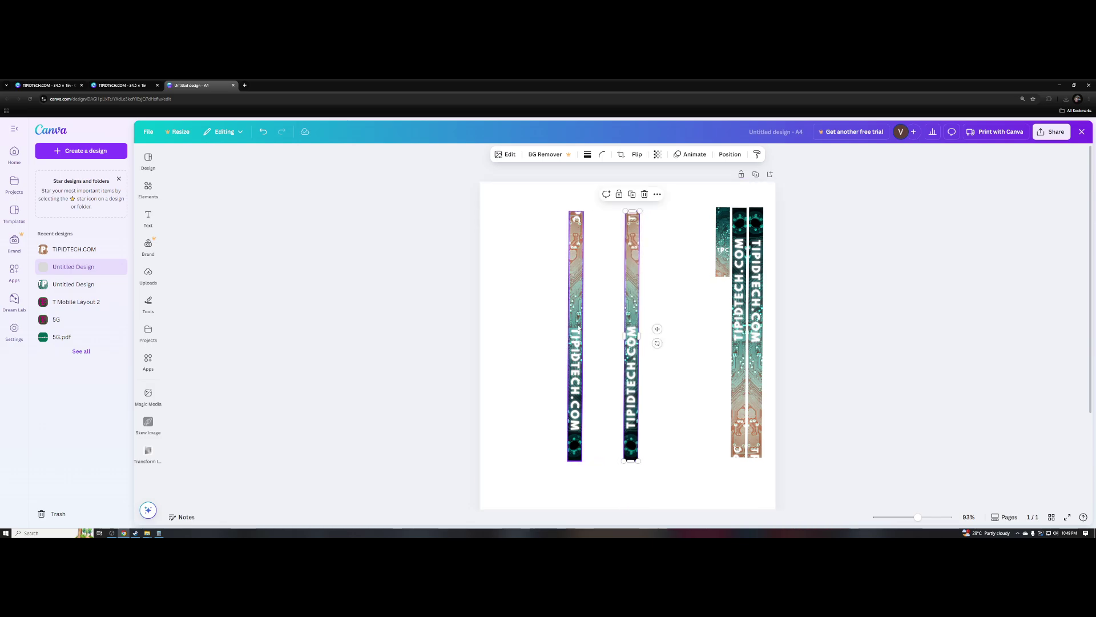
drag(579, 324, 614, 326)
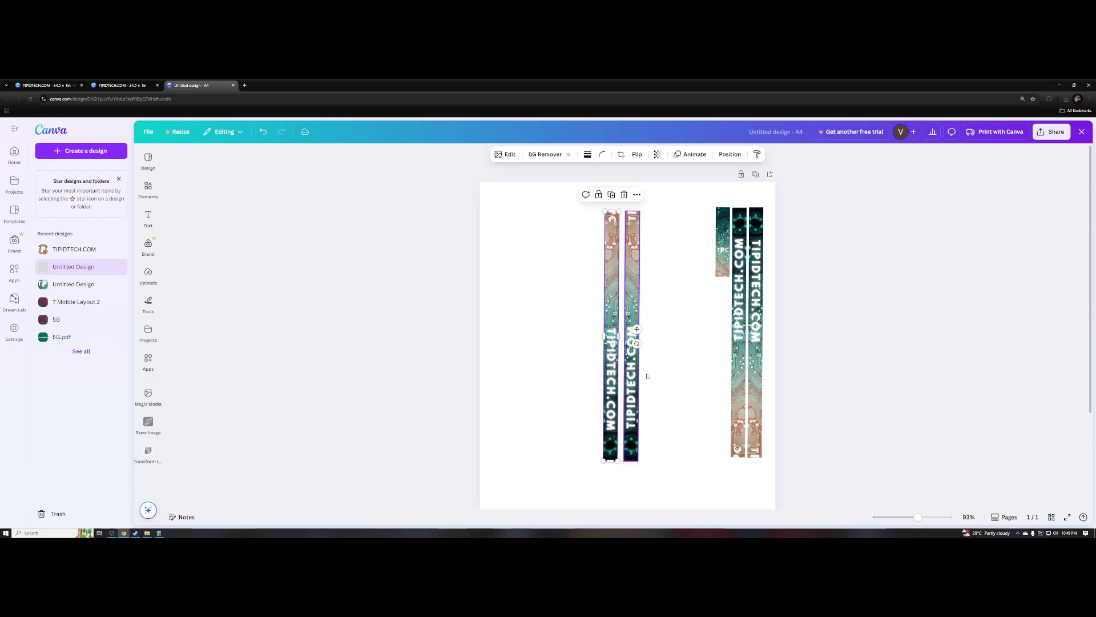
- Move the duplicated strip pair further left and slightly up on the page
click(668, 464)
drag(668, 464, 565, 192)
drag(623, 320, 581, 309)
click(652, 406)
- Tilt the two duplicated strips toward each other into a V with their dark circle ends overlapping at the bottom
click(571, 313)
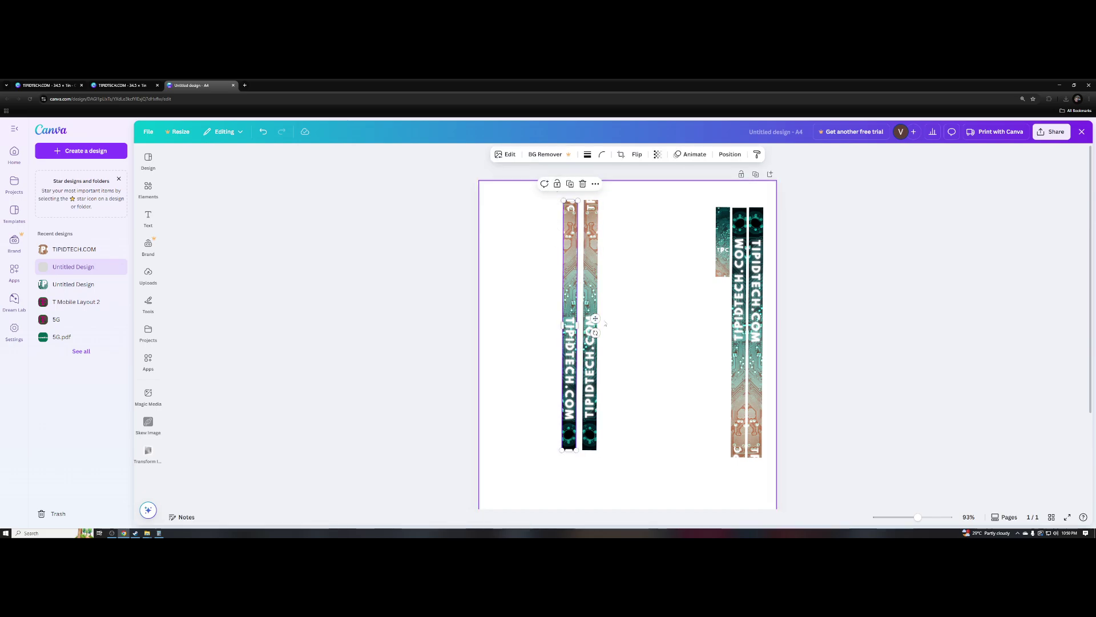
drag(596, 333, 602, 328)
drag(602, 327, 603, 367)
click(661, 429)
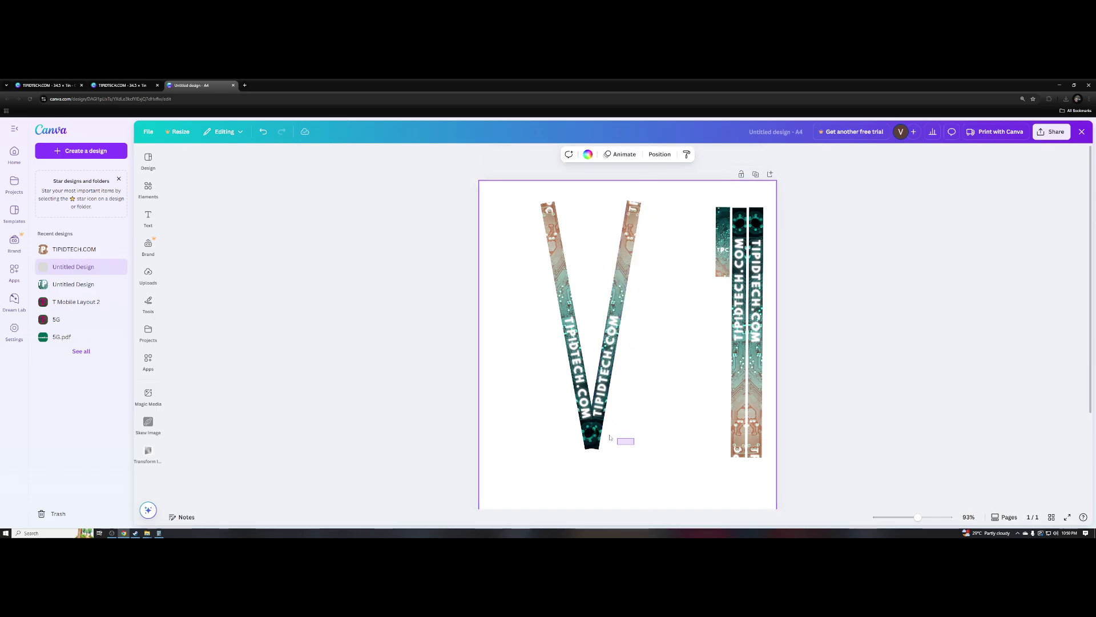
- Move the V-shaped strip pair right, closer to the middle of the page
drag(610, 438, 583, 422)
scroll(595, 365, up, 5)
scroll(582, 354, up, 4)
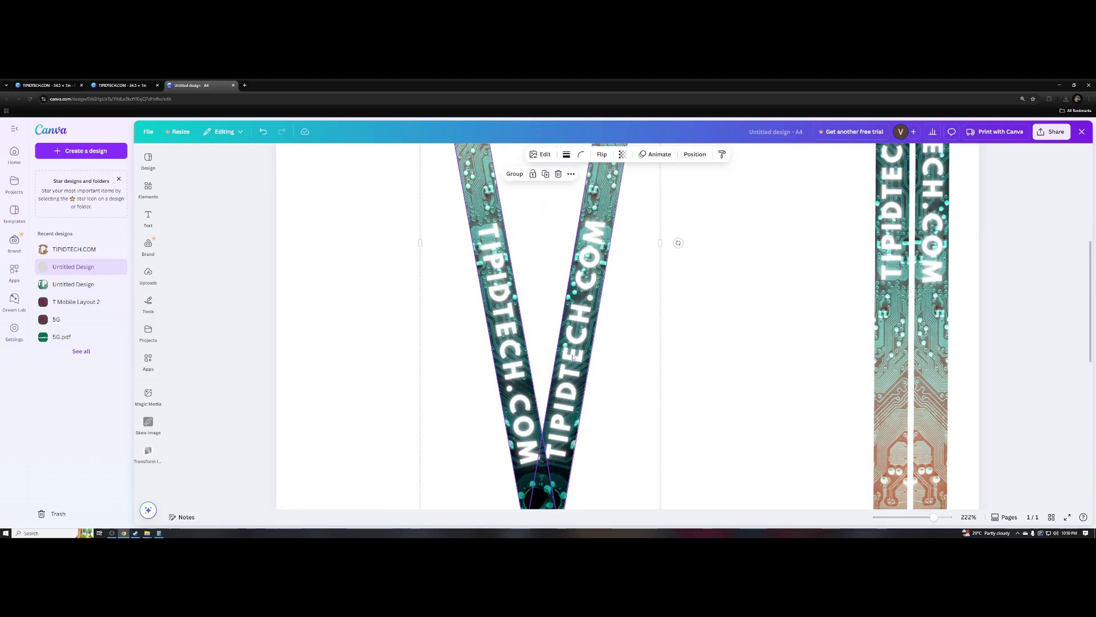
scroll(573, 357, down, 2)
drag(573, 357, 662, 354)
click(755, 400)
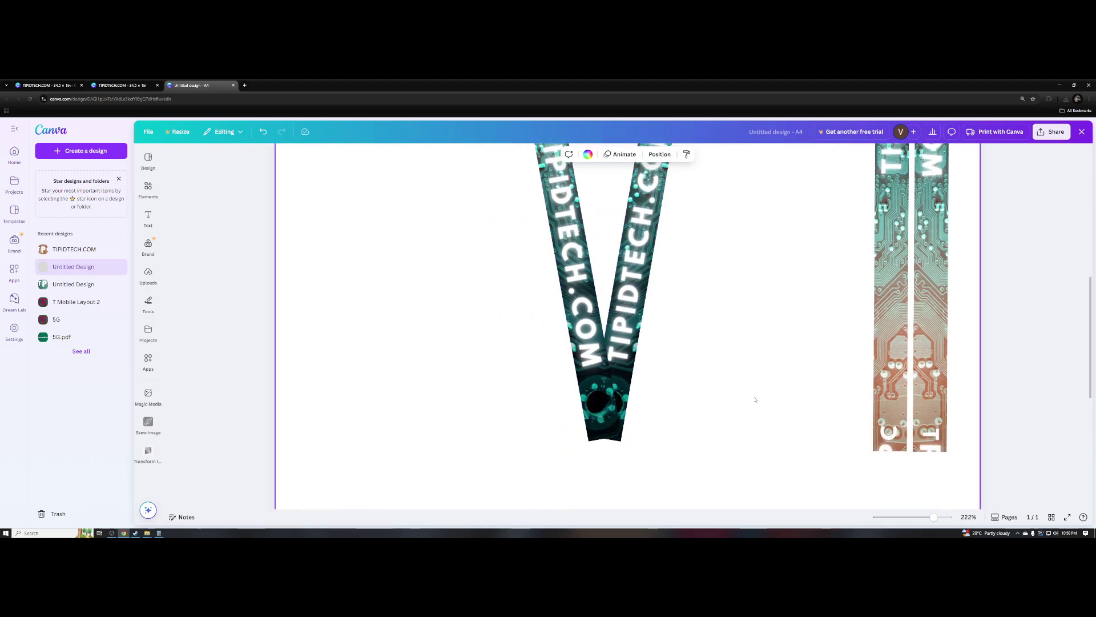
- Bring the V's right strip forward one layer and nudge it slightly left over the other strip's circle
click(623, 348)
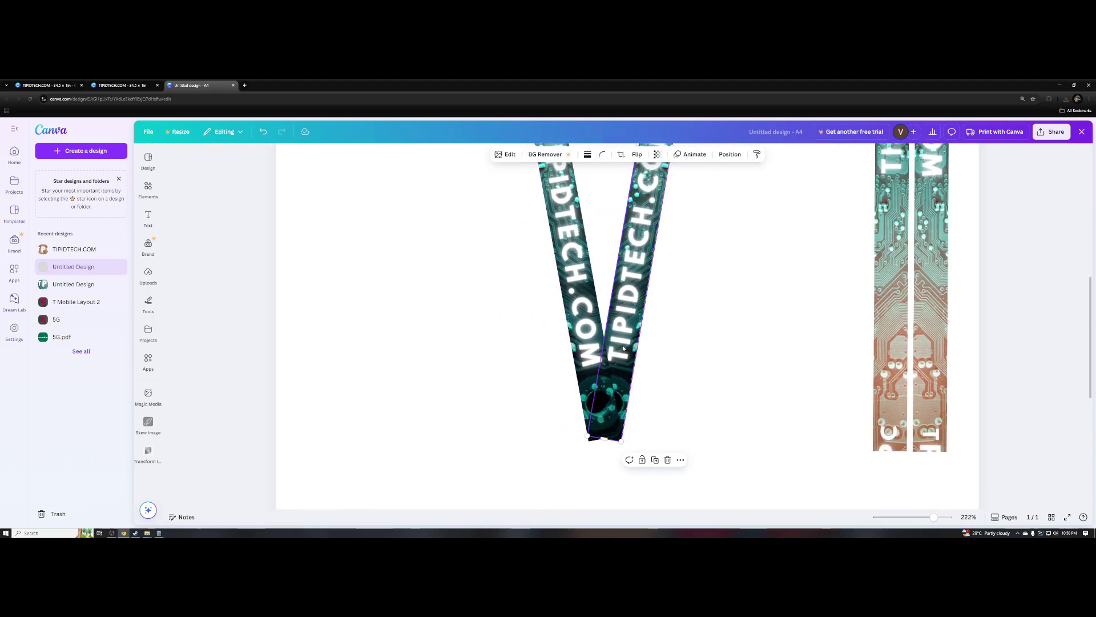
click(680, 460)
mouse_move(762, 299)
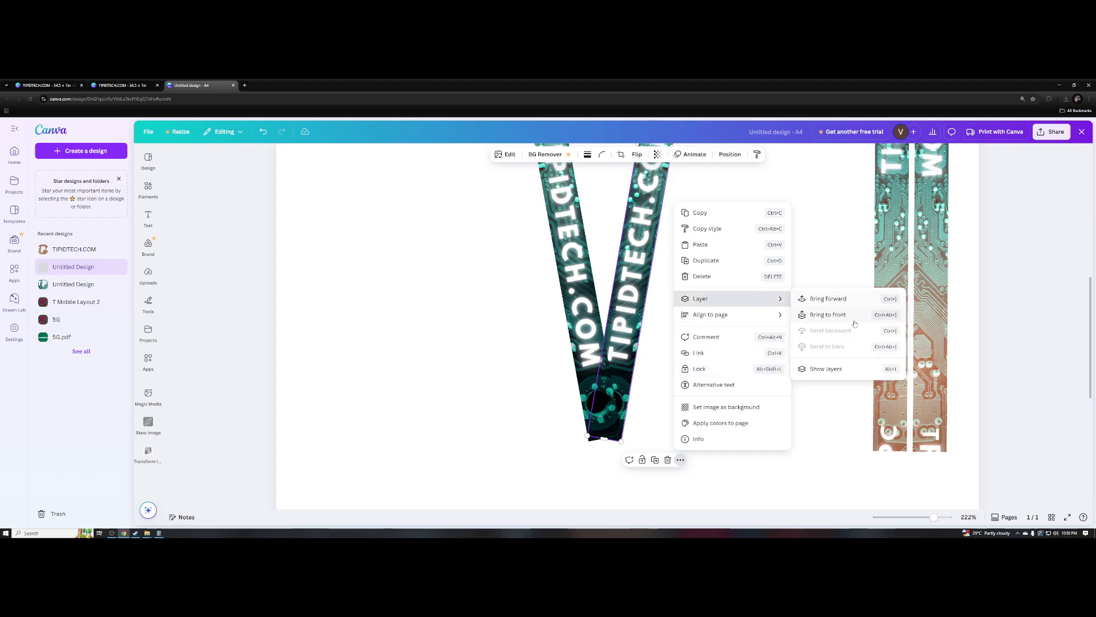
click(828, 299)
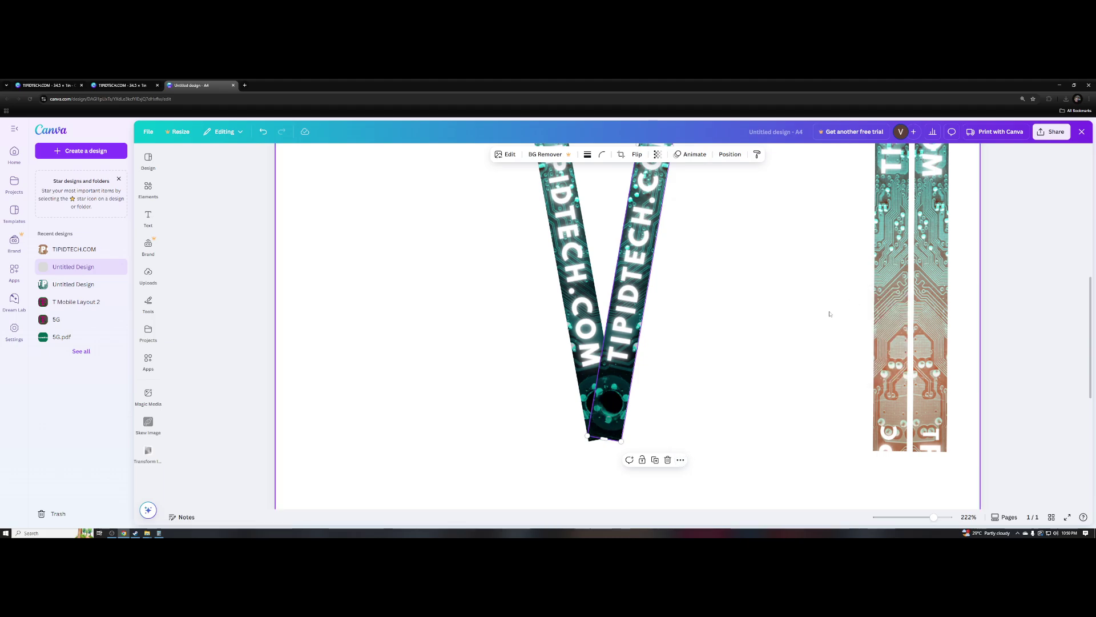
drag(622, 406, 614, 401)
click(676, 430)
- Select both strips of the V and align them to each other's vertical middle
scroll(677, 429, up, 2)
scroll(677, 429, down, 3)
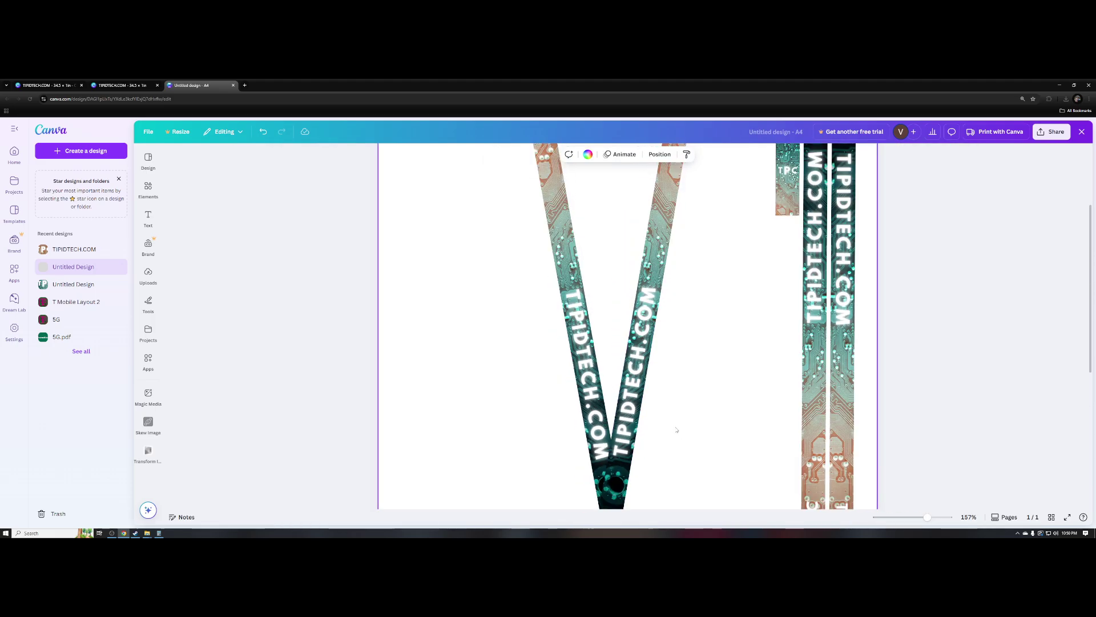
scroll(673, 411, down, 2)
scroll(673, 399, up, 1)
drag(677, 445, 639, 388)
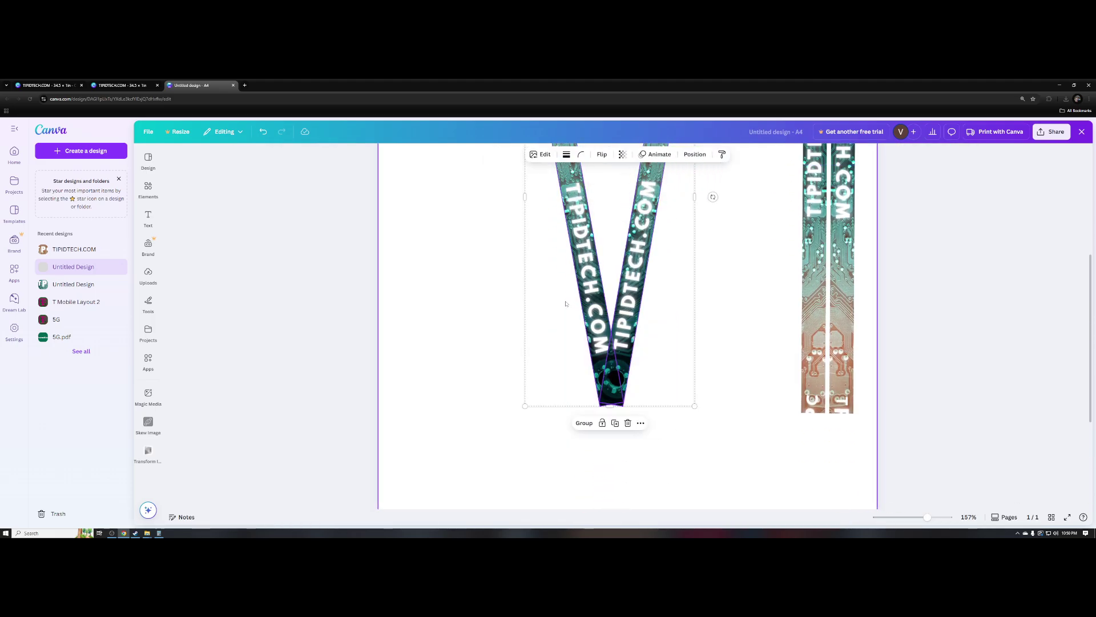
scroll(712, 228, up, 1)
click(702, 154)
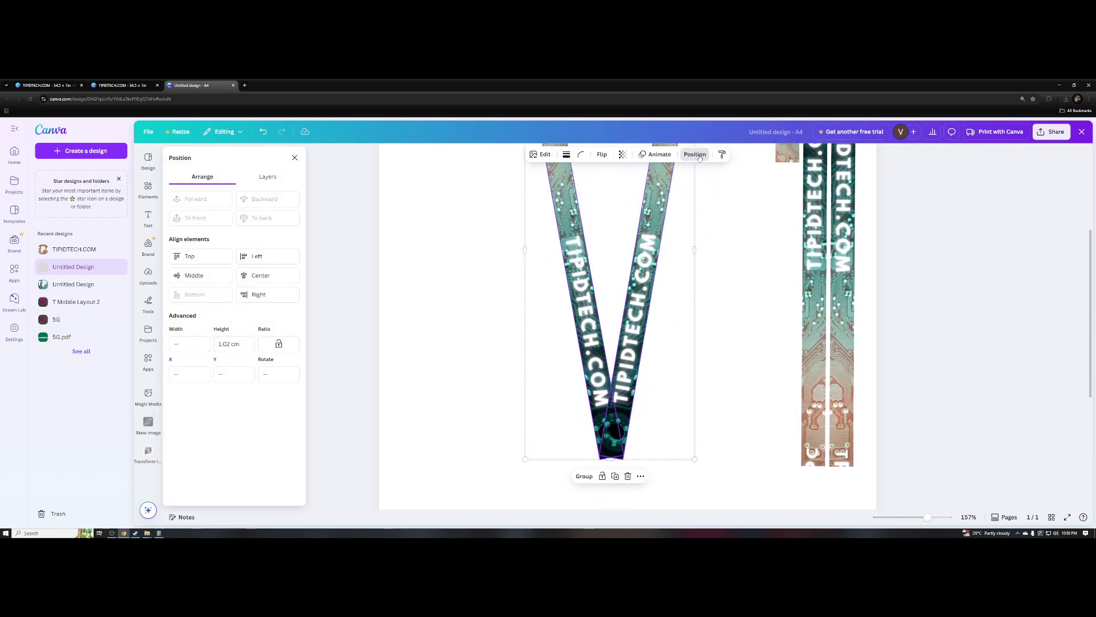
click(196, 276)
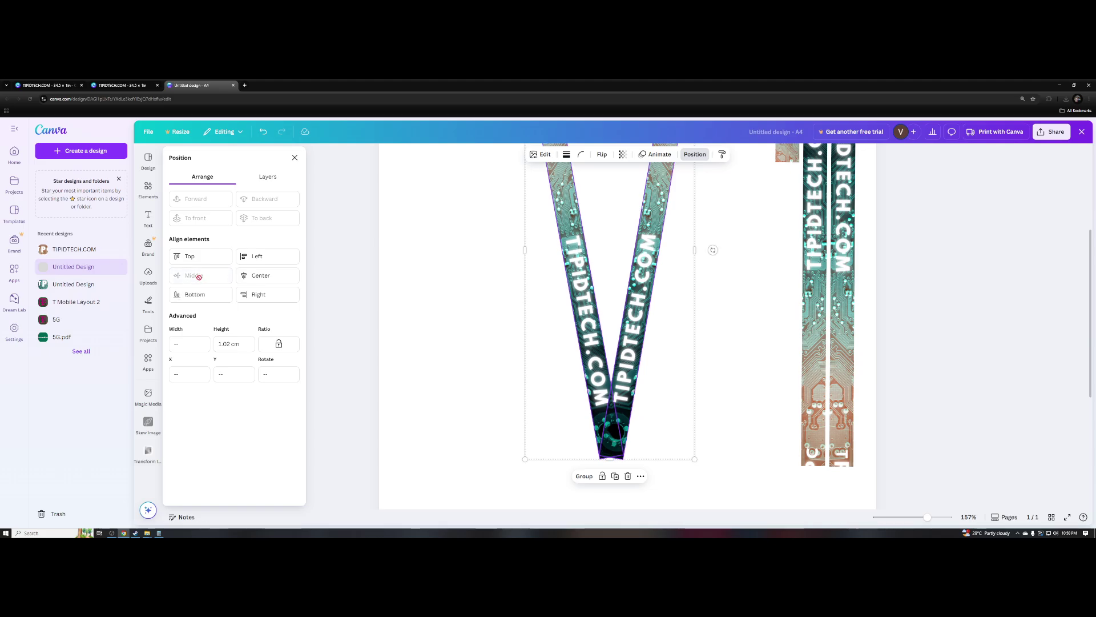
- Examine the V's bottom tip up close to check how the overlapping strip ends line up
click(463, 343)
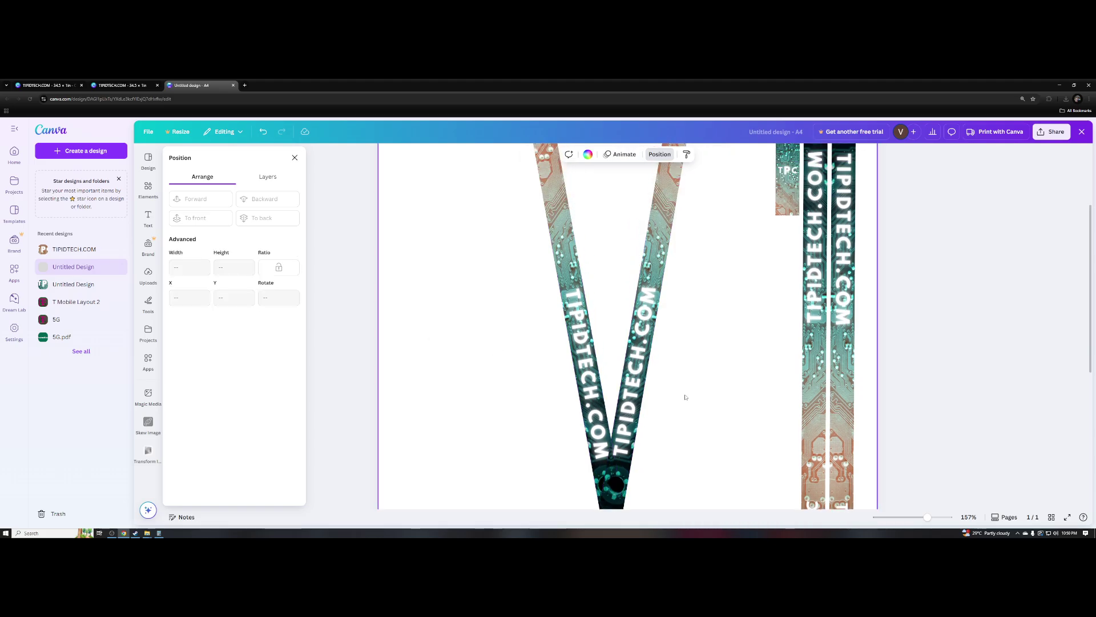
scroll(685, 396, down, 2)
scroll(701, 415, down, 1)
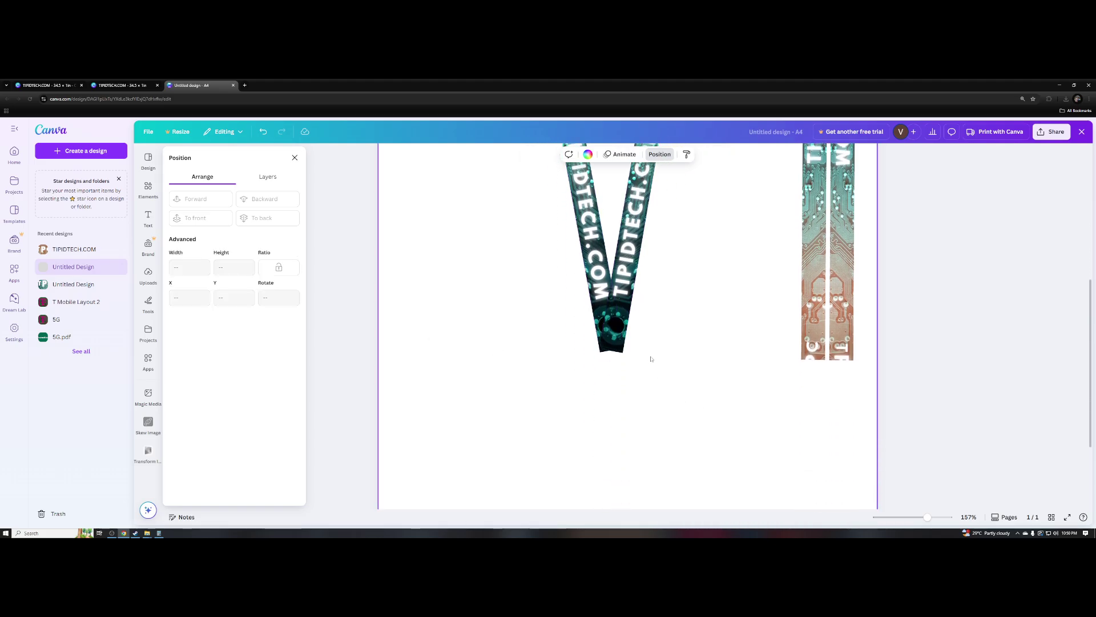
click(608, 350)
scroll(608, 349, up, 5)
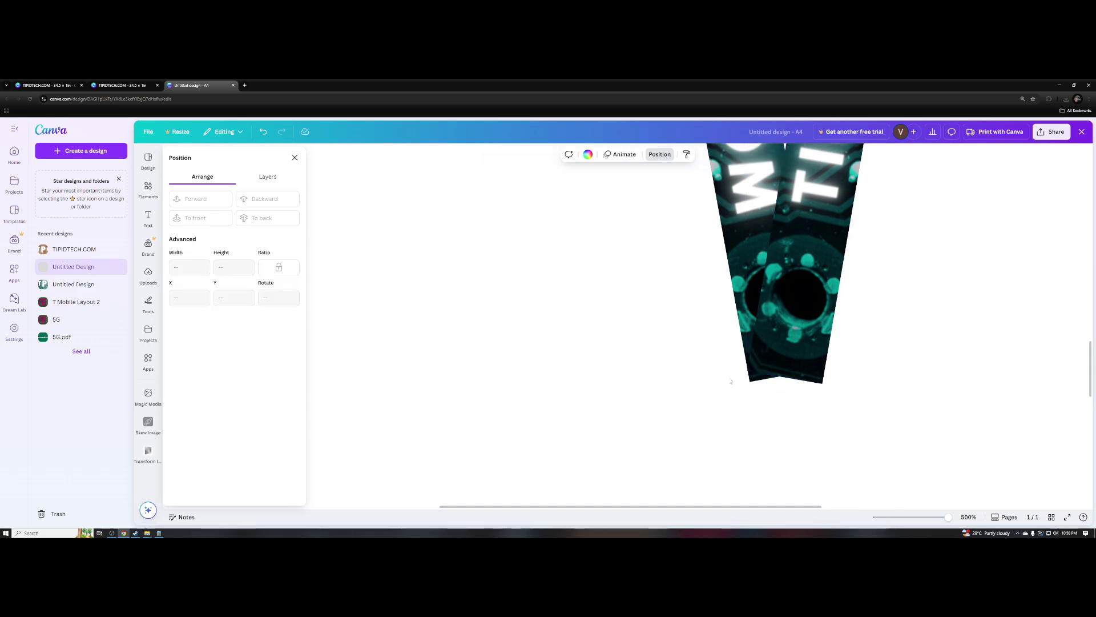
- Nudge the right slanted strap against the left one at the V's lower tip and reposition both straps together
drag(777, 344, 780, 341)
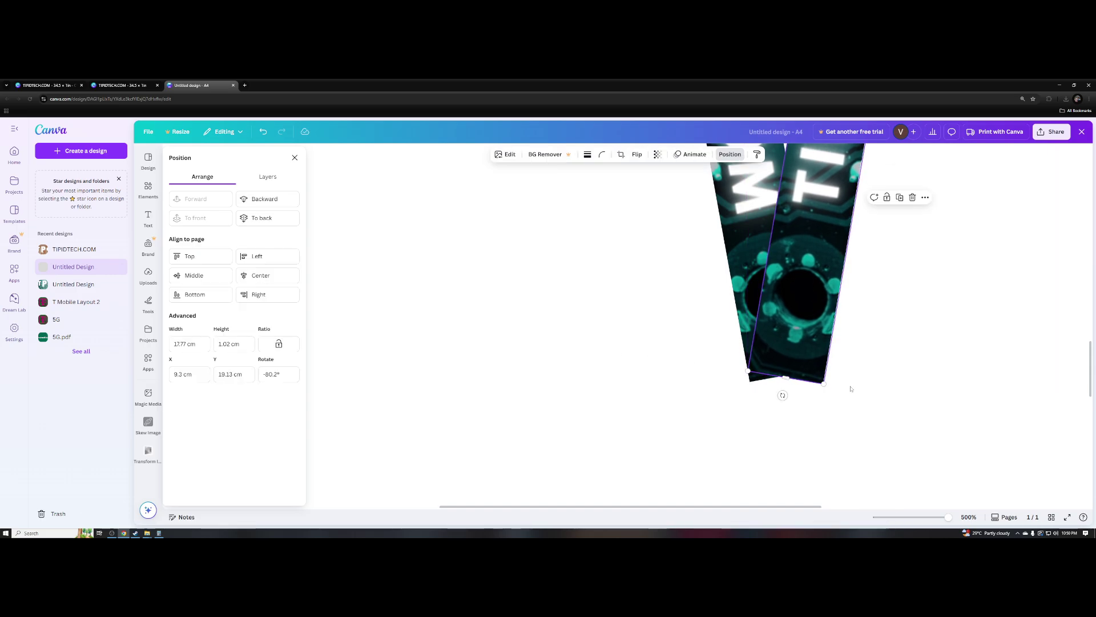
drag(888, 420, 441, 273)
scroll(490, 232, down, 5)
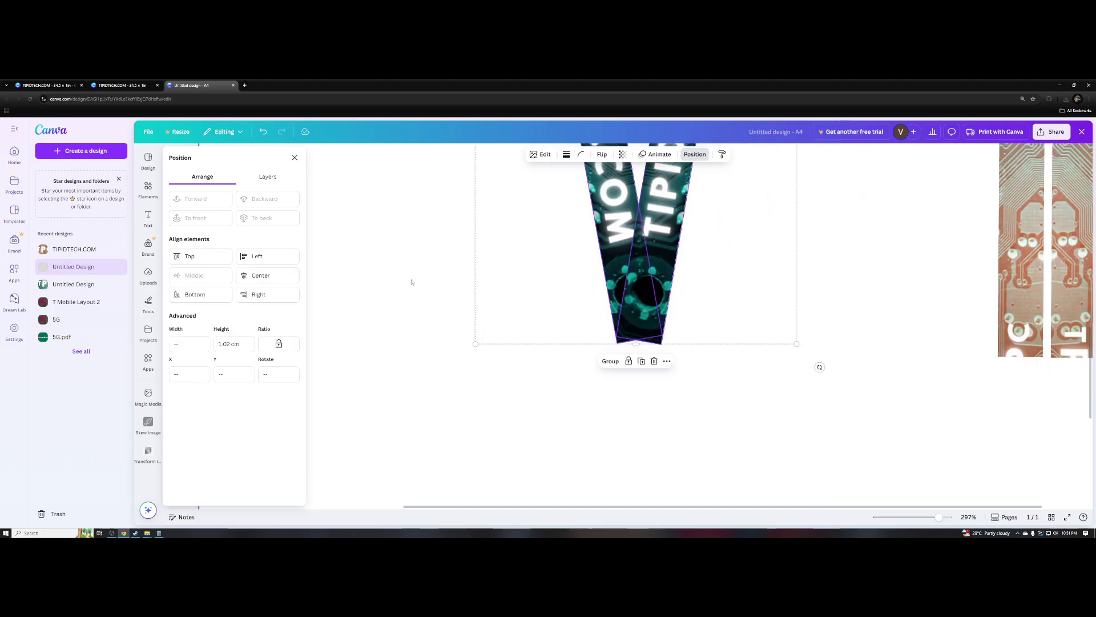
scroll(412, 282, down, 5)
click(601, 334)
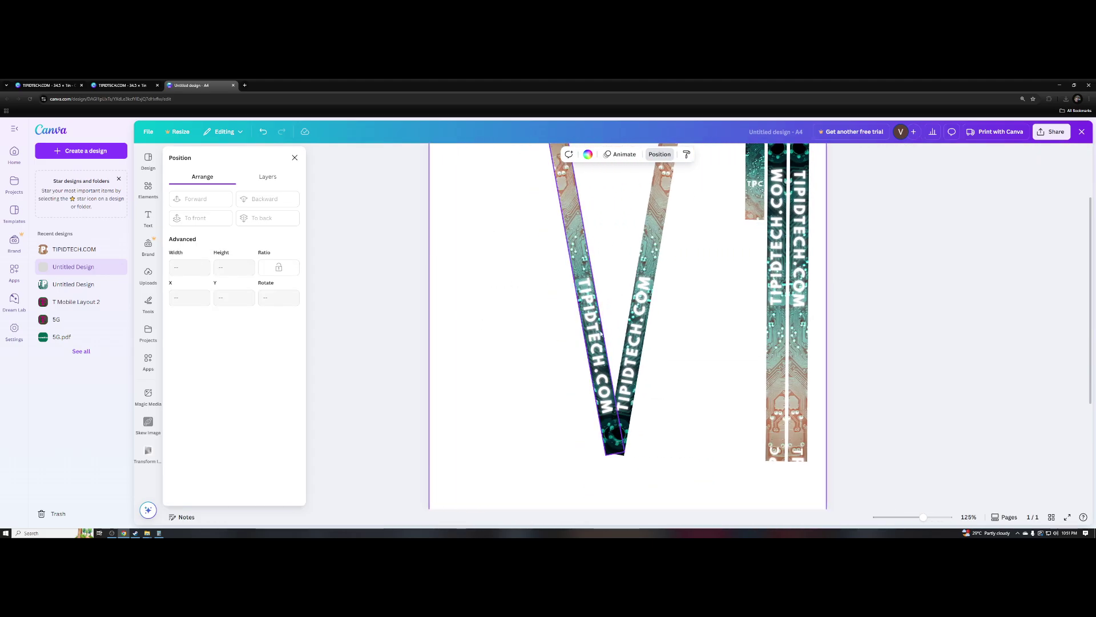
scroll(601, 334, down, 3)
scroll(673, 360, down, 1)
drag(667, 414, 551, 289)
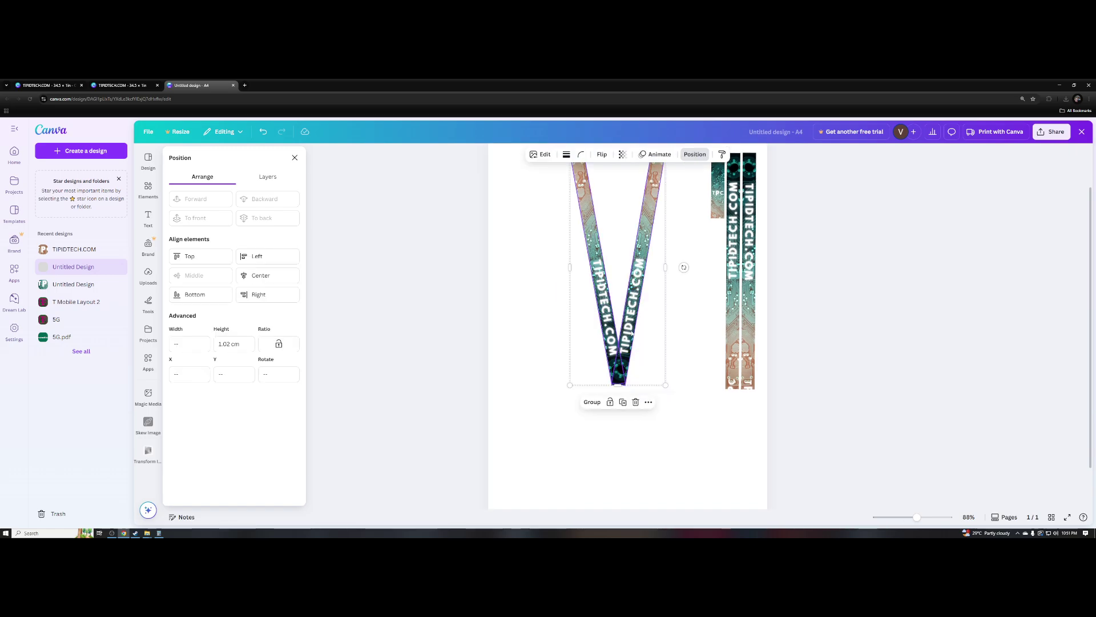
scroll(718, 249, up, 2)
- Duplicate the short TPC strip and place the copy directly below the V's tip, at about X 9.67 cm, Y 19.11 cm
click(718, 247)
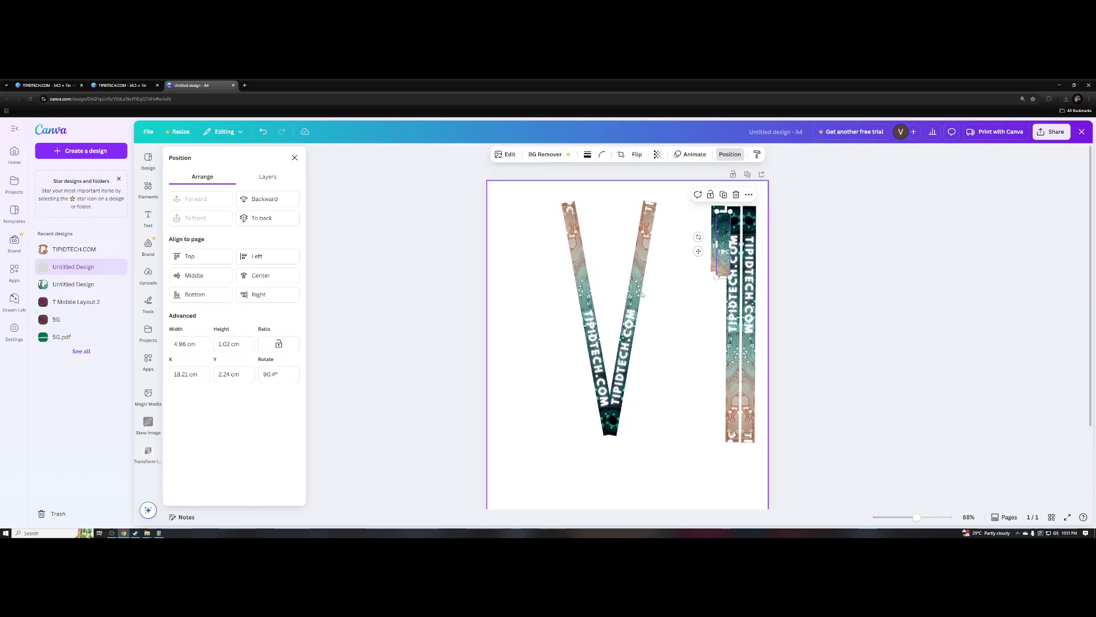
scroll(716, 255, down, 1)
drag(715, 198, 608, 423)
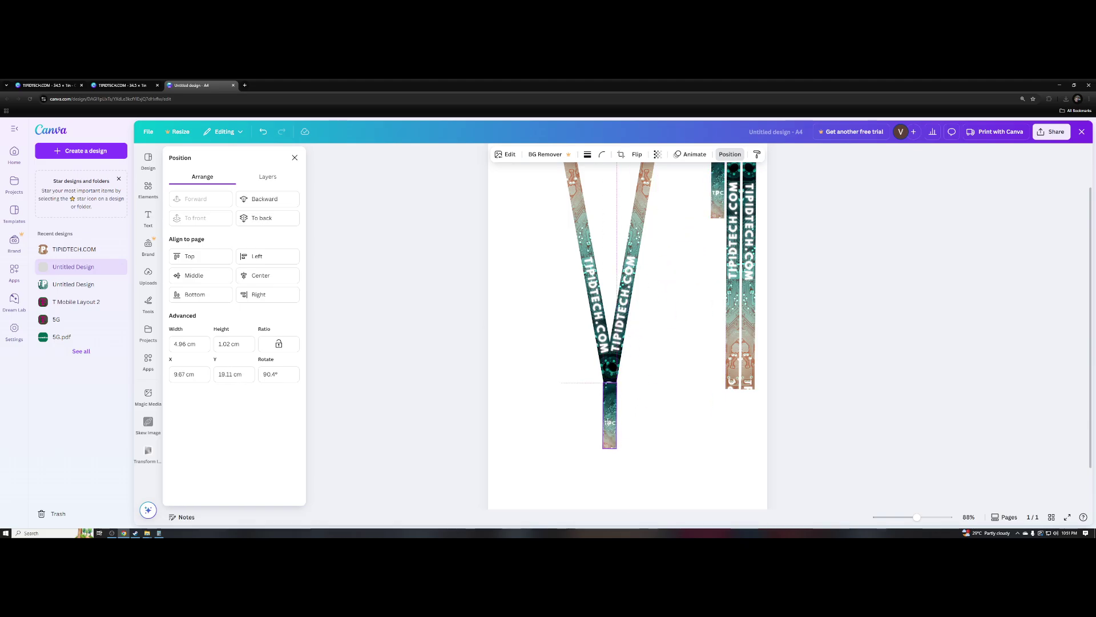
scroll(608, 422, up, 5)
scroll(607, 371, down, 2)
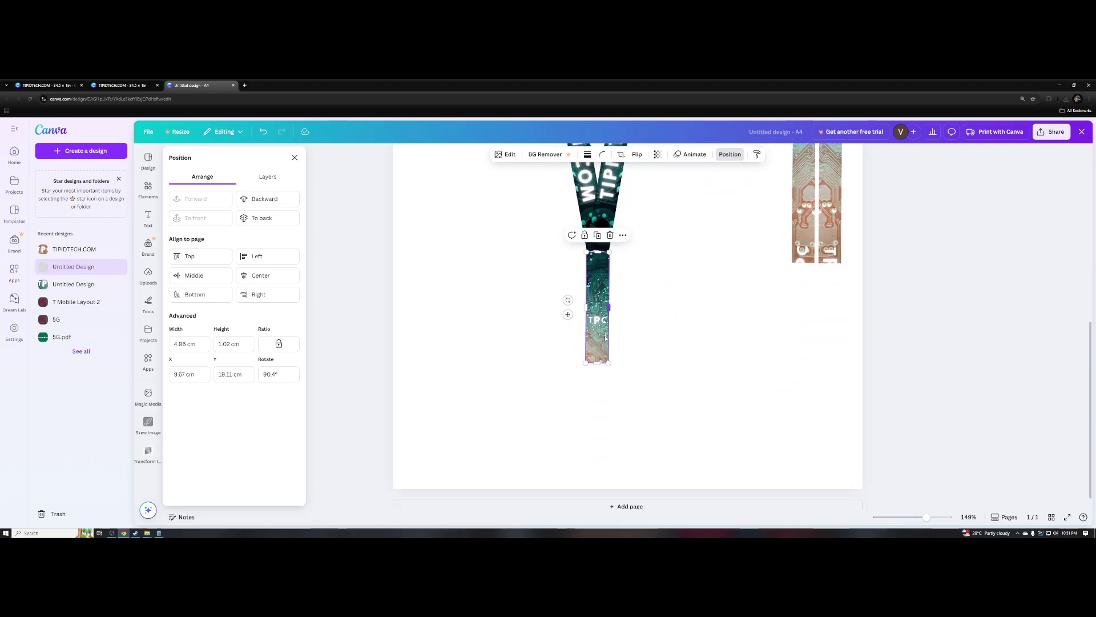
scroll(597, 334, up, 2)
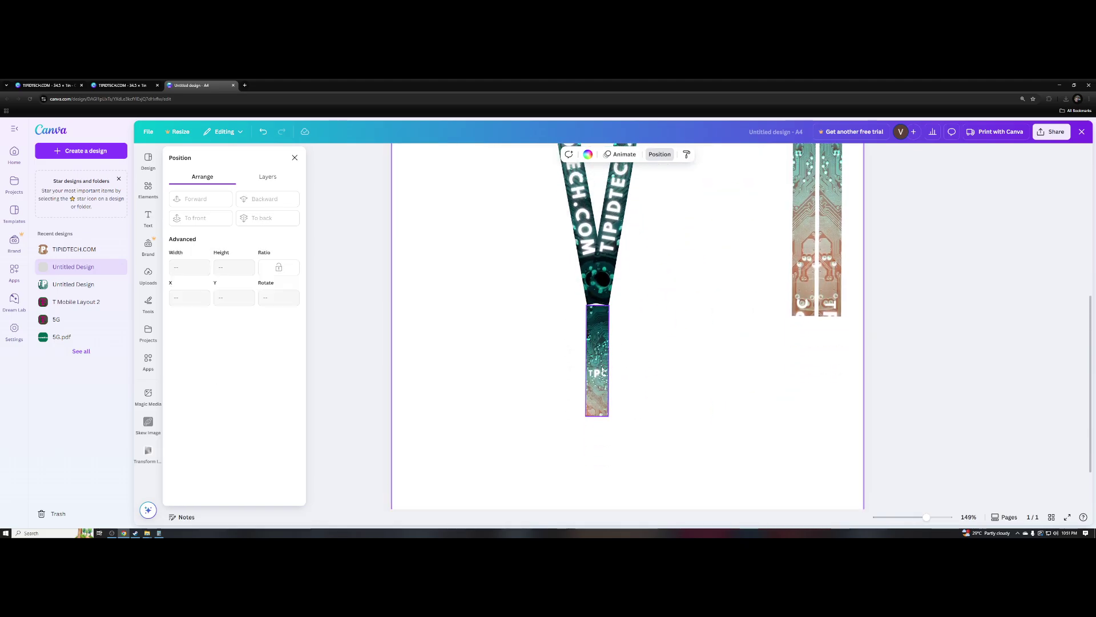
- Move the TPC strip up to about Y 18.33 cm so it overlaps the V's tip, and send it to the back
drag(597, 342, 598, 361)
right_click(598, 361)
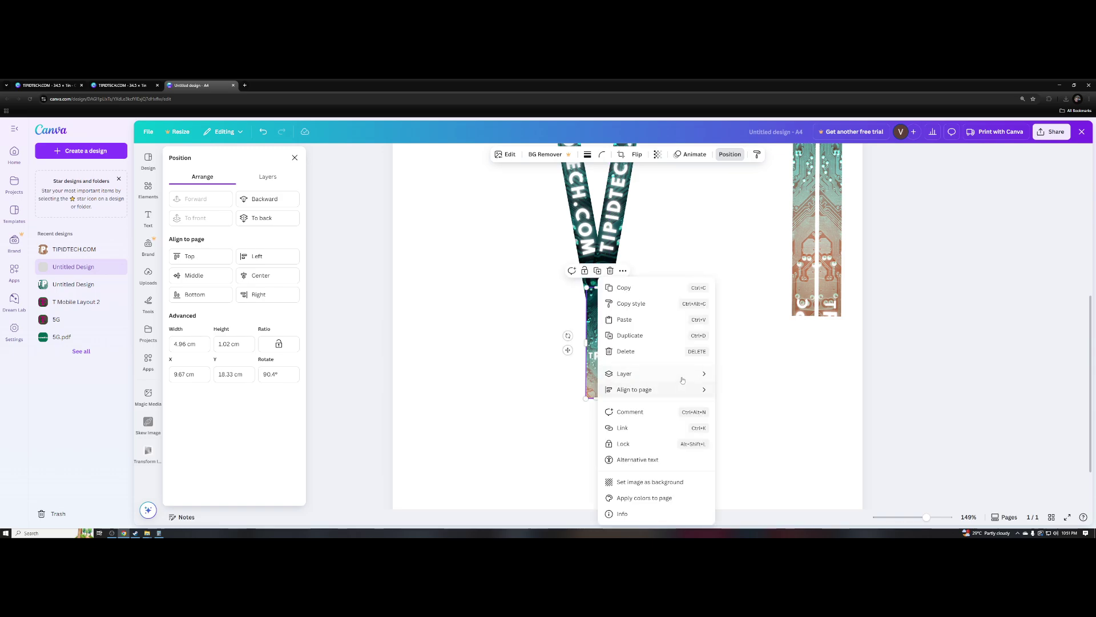
mouse_move(688, 378)
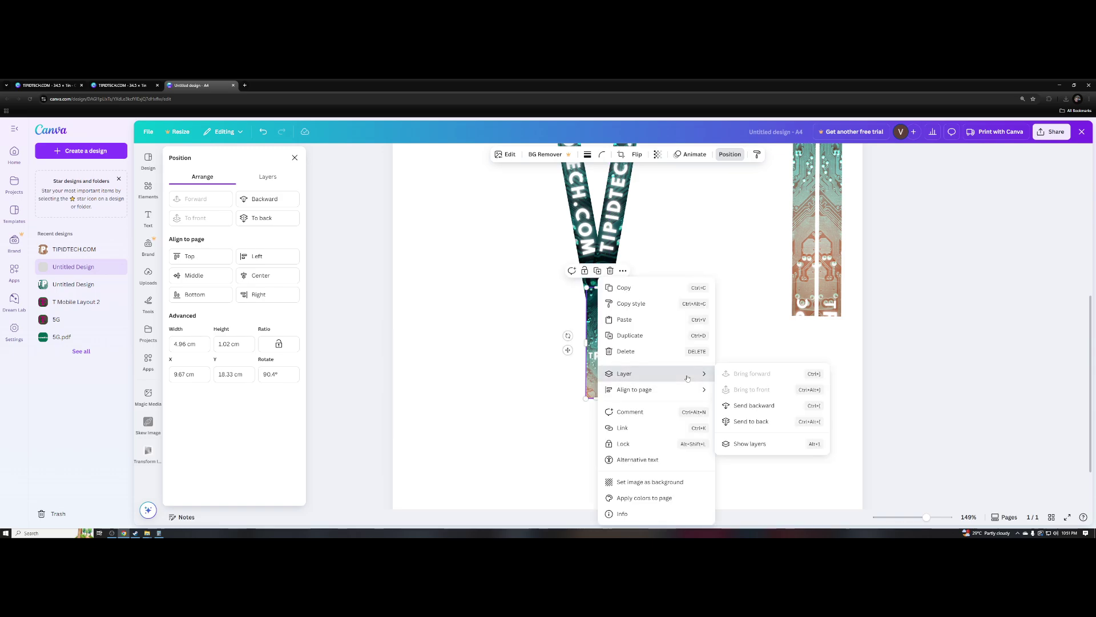
click(759, 422)
click(598, 337)
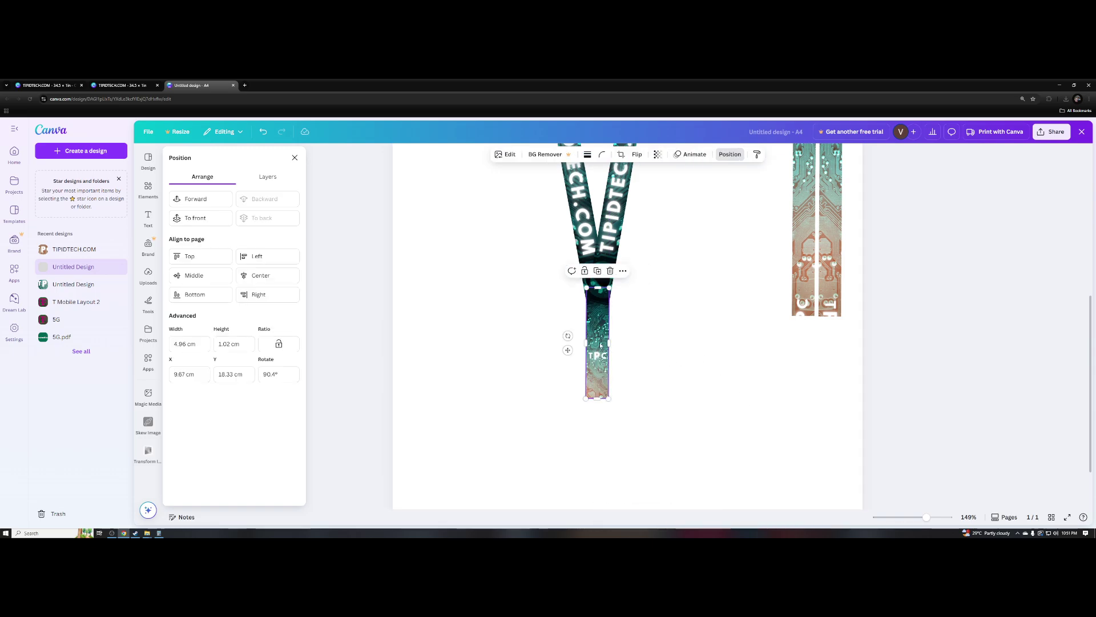
right_click(600, 345)
mouse_move(694, 380)
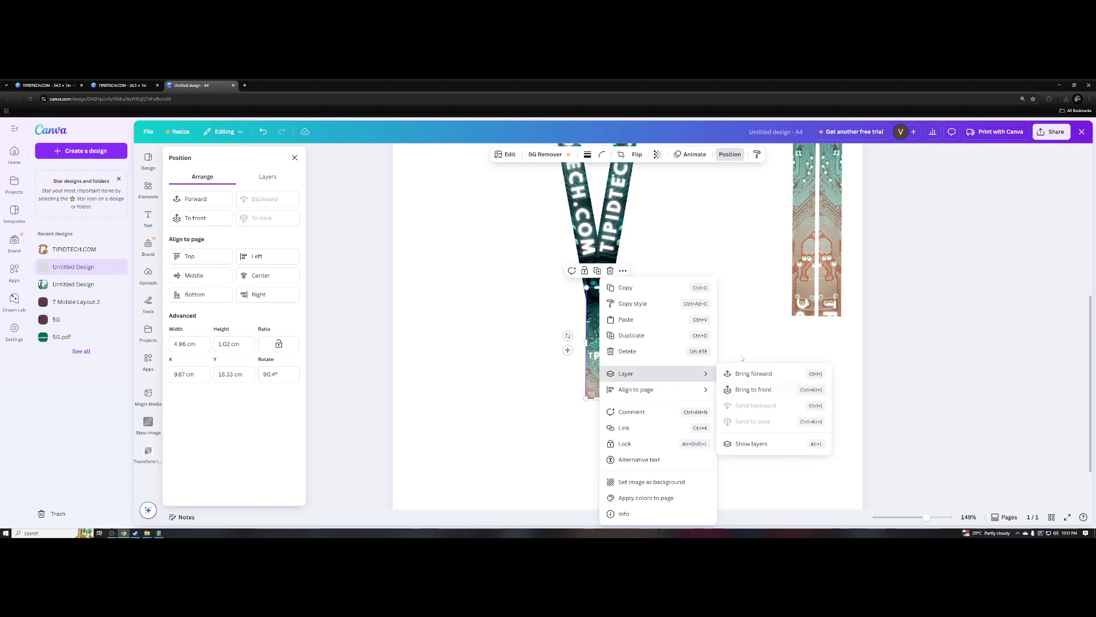
- Examine the join between the TPC strip and the straps, and the overall shape of the assembled lanyard
ctrl+scroll(742, 359, up, 5)
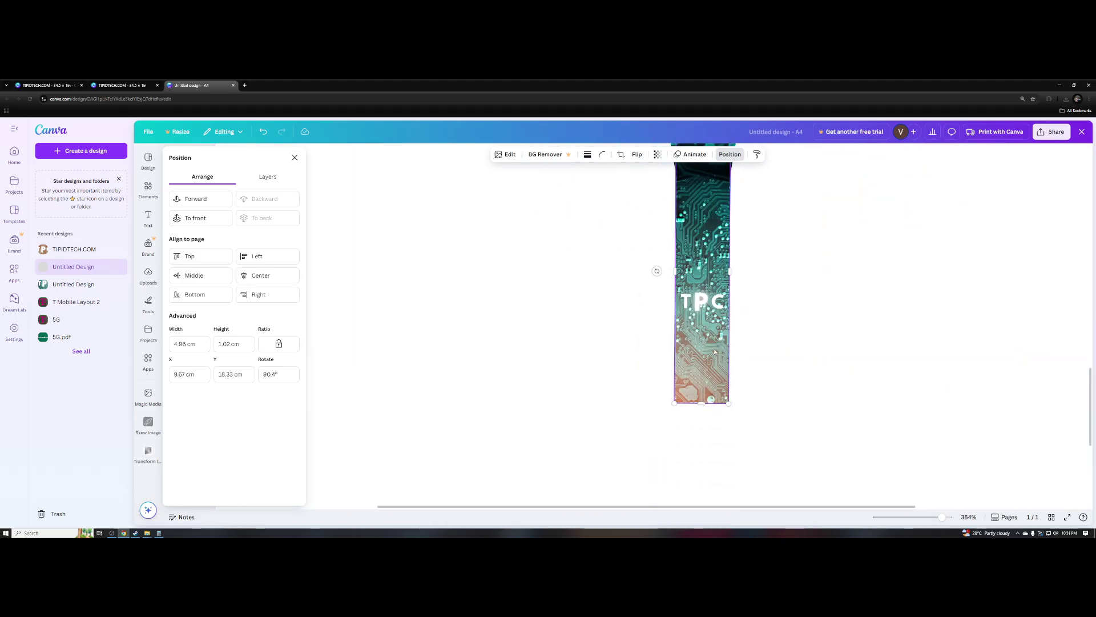
ctrl+scroll(785, 349, down, 4)
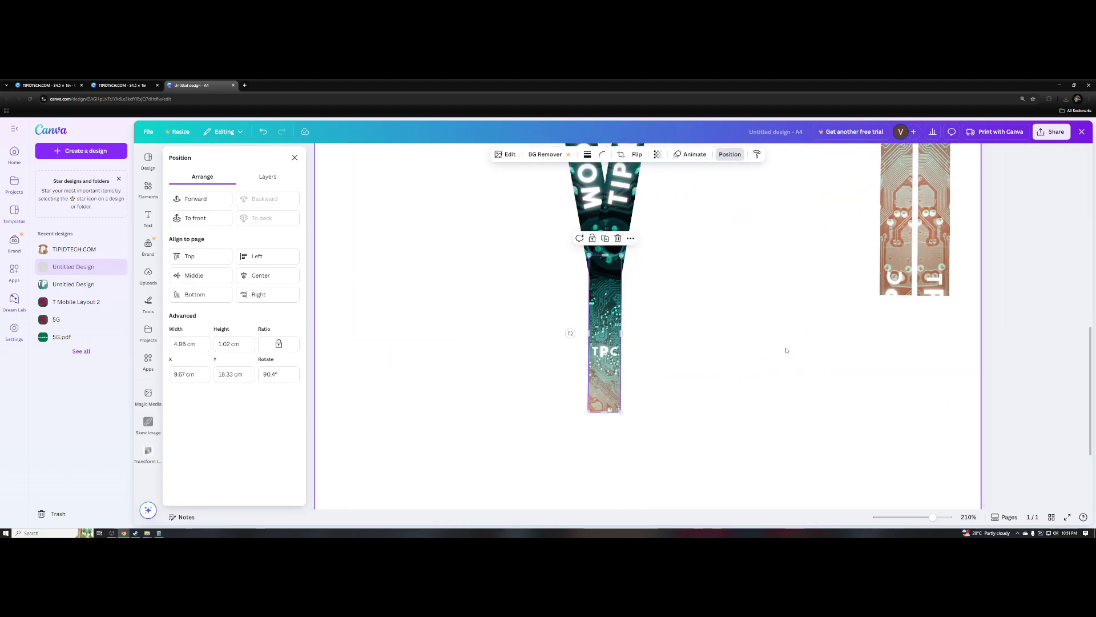
scroll(786, 350, down, 4)
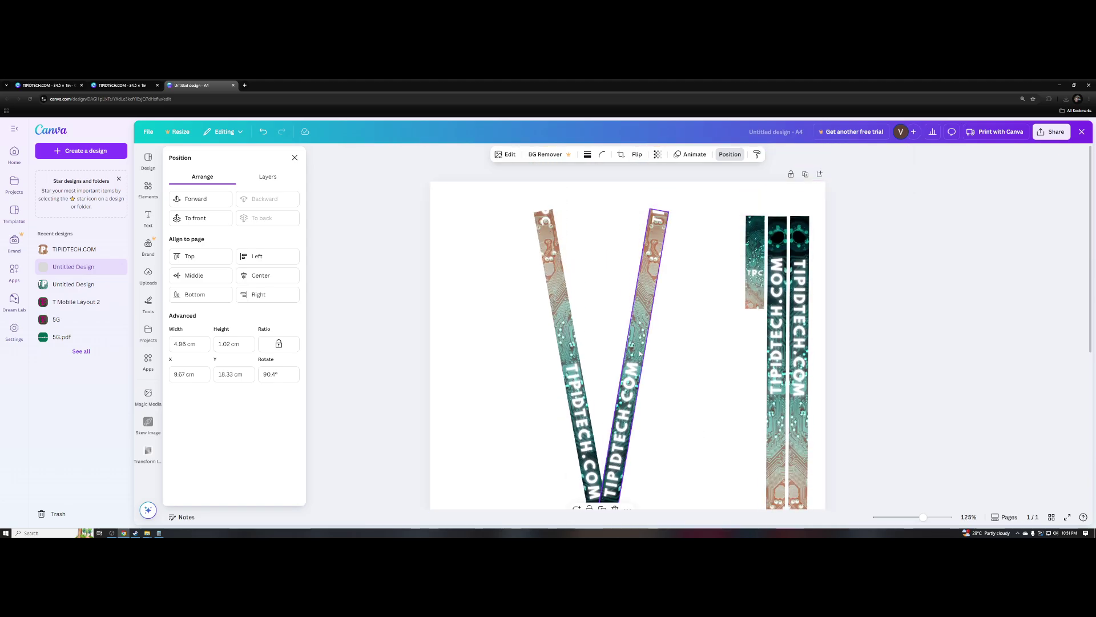
scroll(611, 320, down, 3)
scroll(586, 287, up, 3)
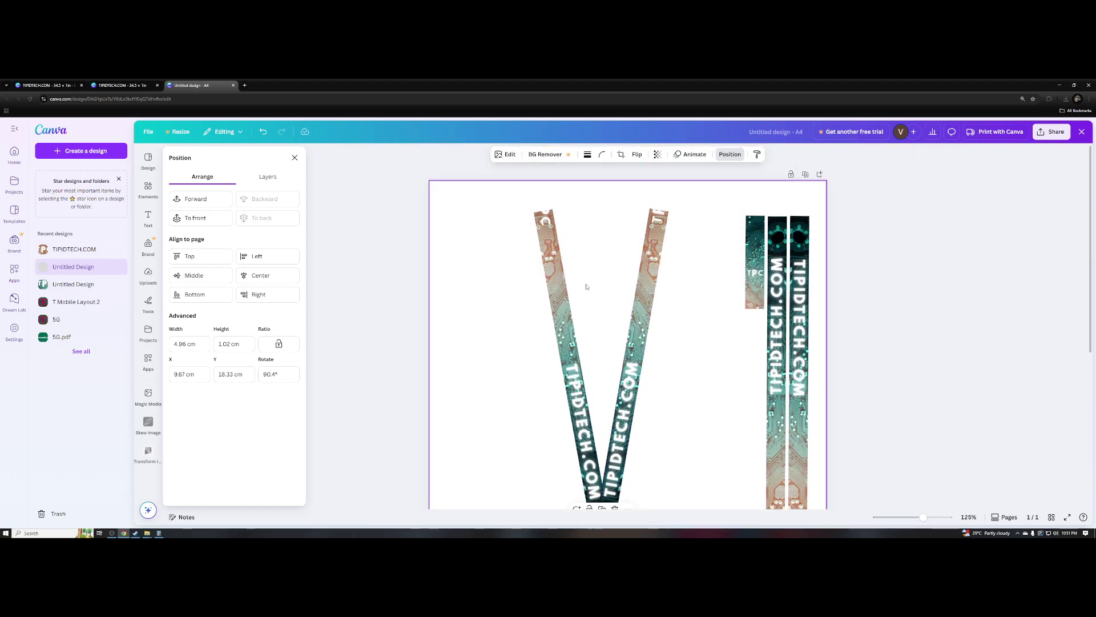
scroll(684, 340, down, 3)
scroll(657, 337, up, 3)
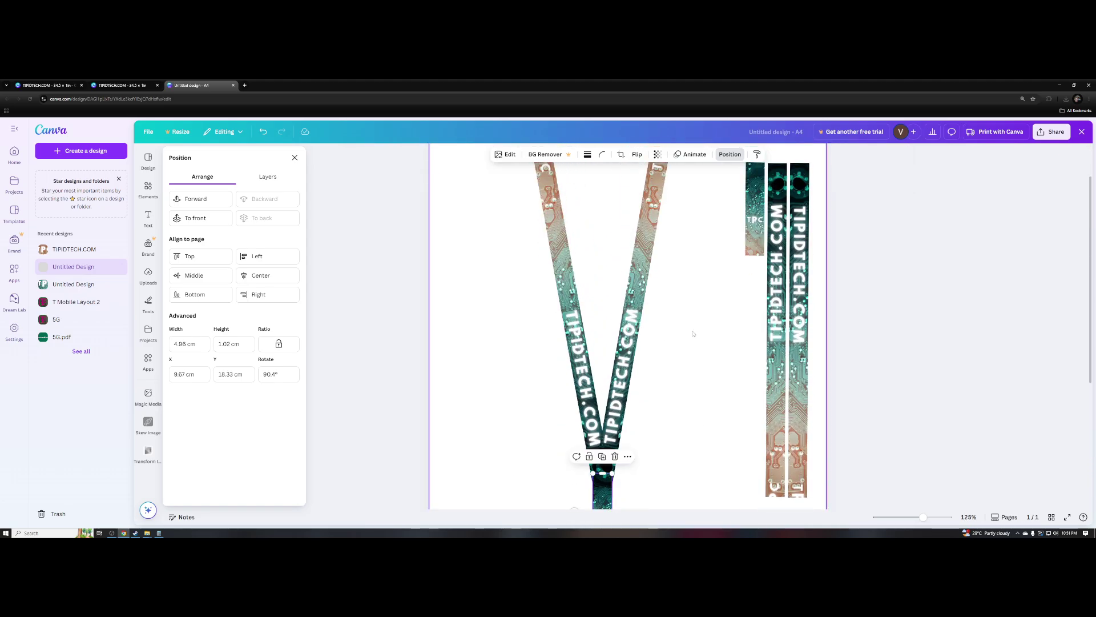
- Insert the full-length TIPIDTECH.COM strip image from the Downloads folder horizontally across the lower part of the V
click(656, 338)
key(alt+Tab)
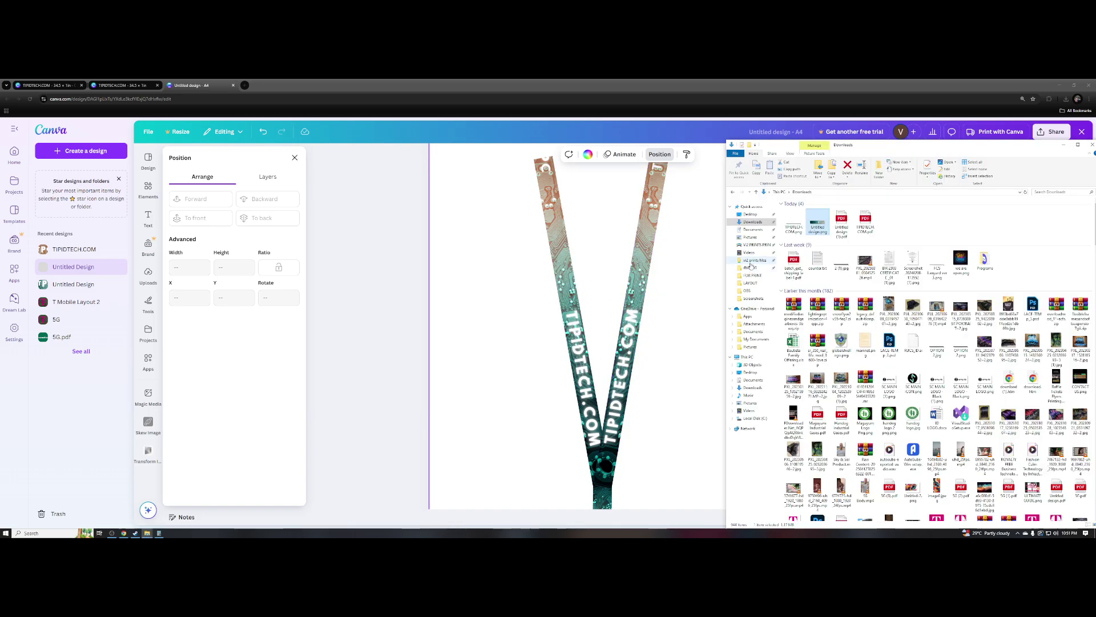
drag(793, 228, 659, 408)
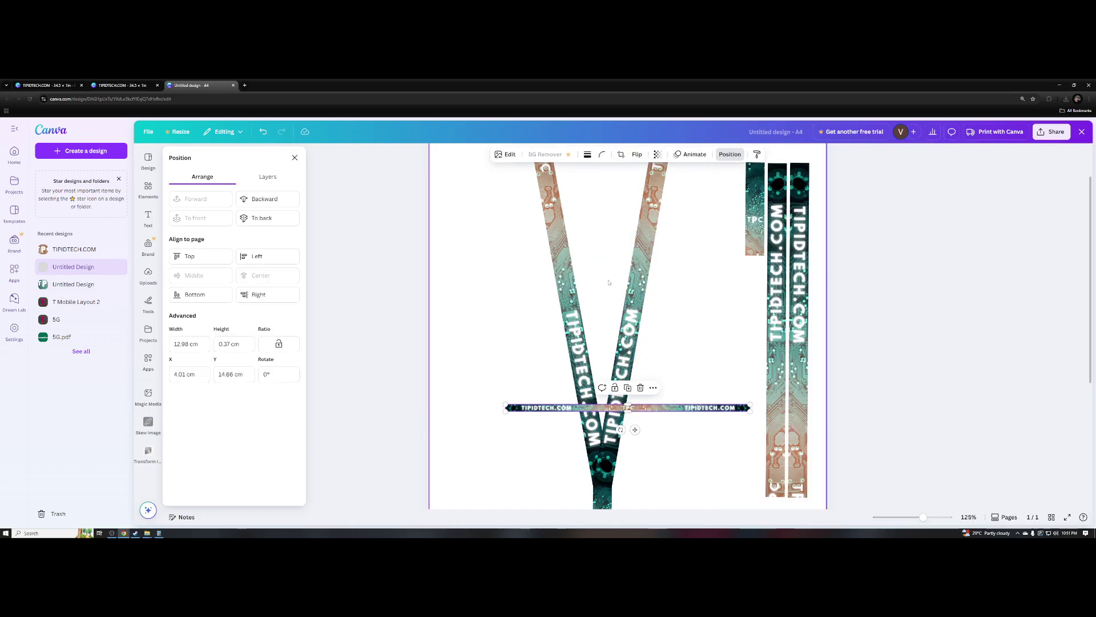
scroll(703, 383, down, 1)
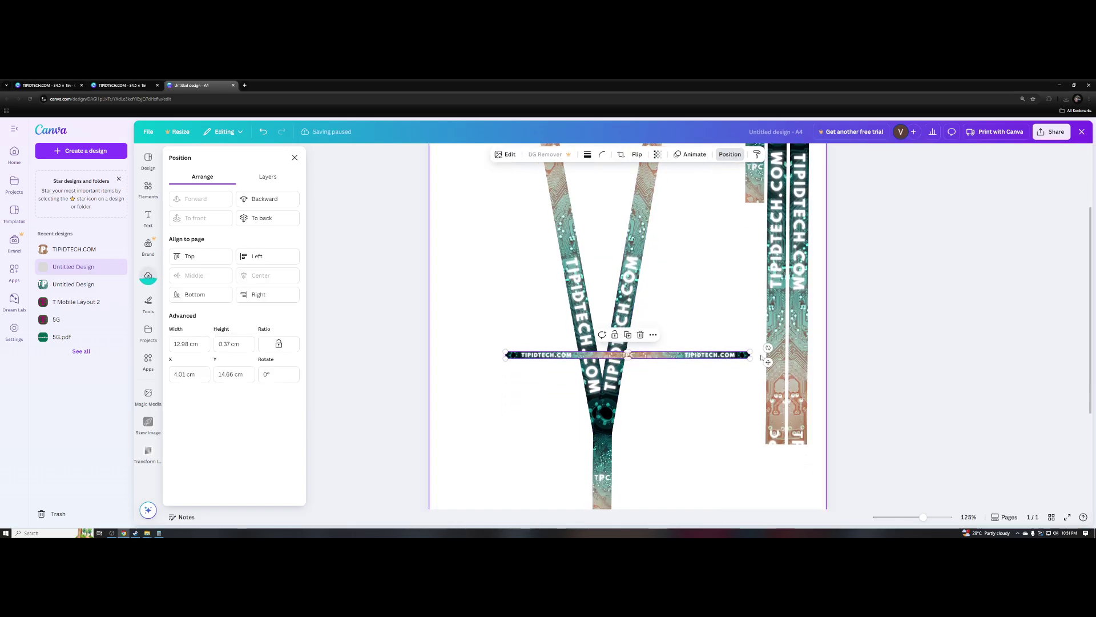
- Enlarge the inserted horizontal strip and shift it so it fits within the page edges
drag(768, 348, 833, 356)
click(656, 360)
click(744, 357)
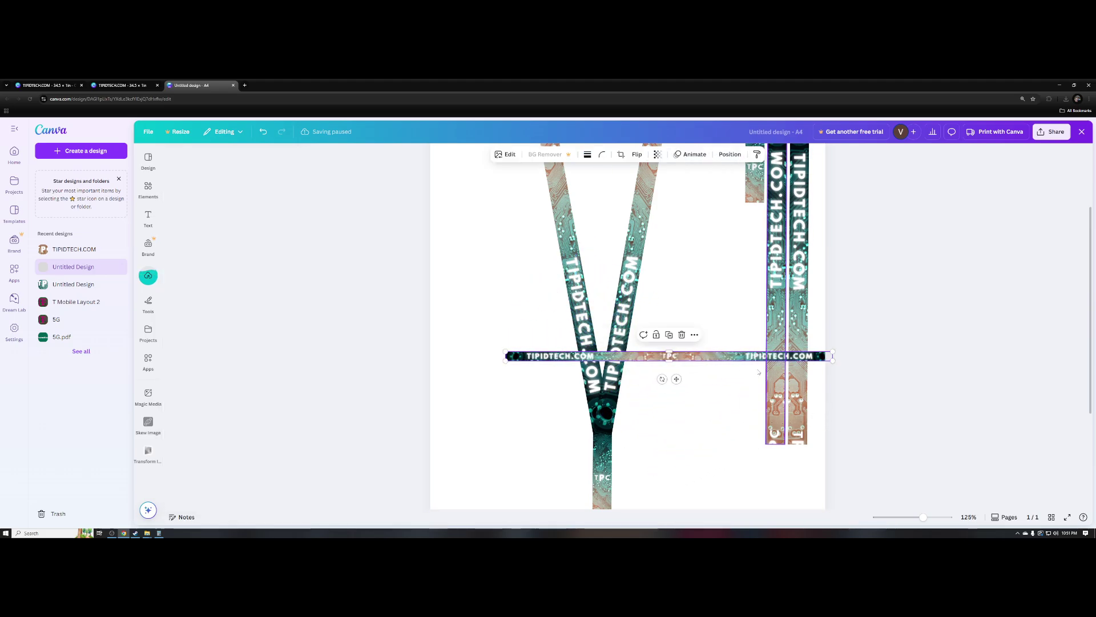
drag(648, 357, 624, 356)
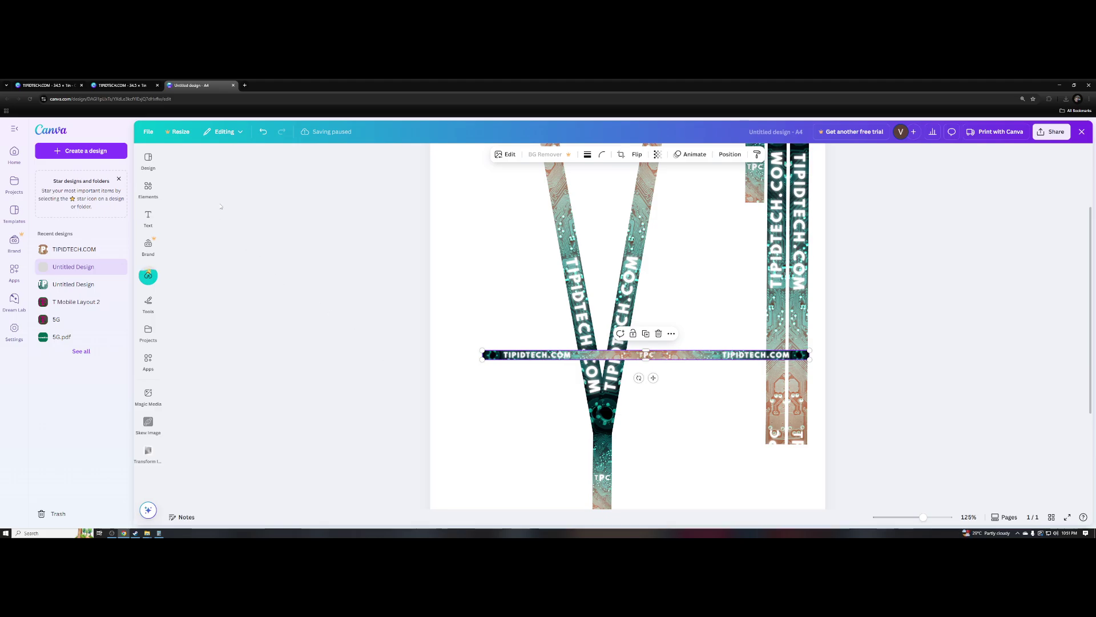
- Crop the inserted strip freeform down to its middle section with the TPC lettering
click(620, 154)
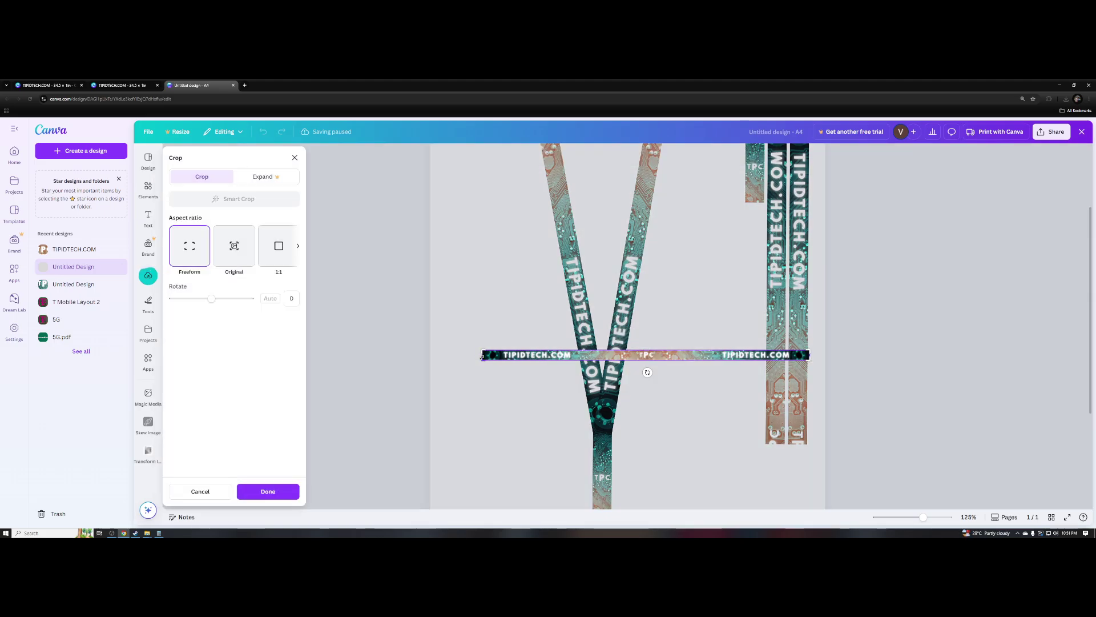
drag(482, 358, 832, 355)
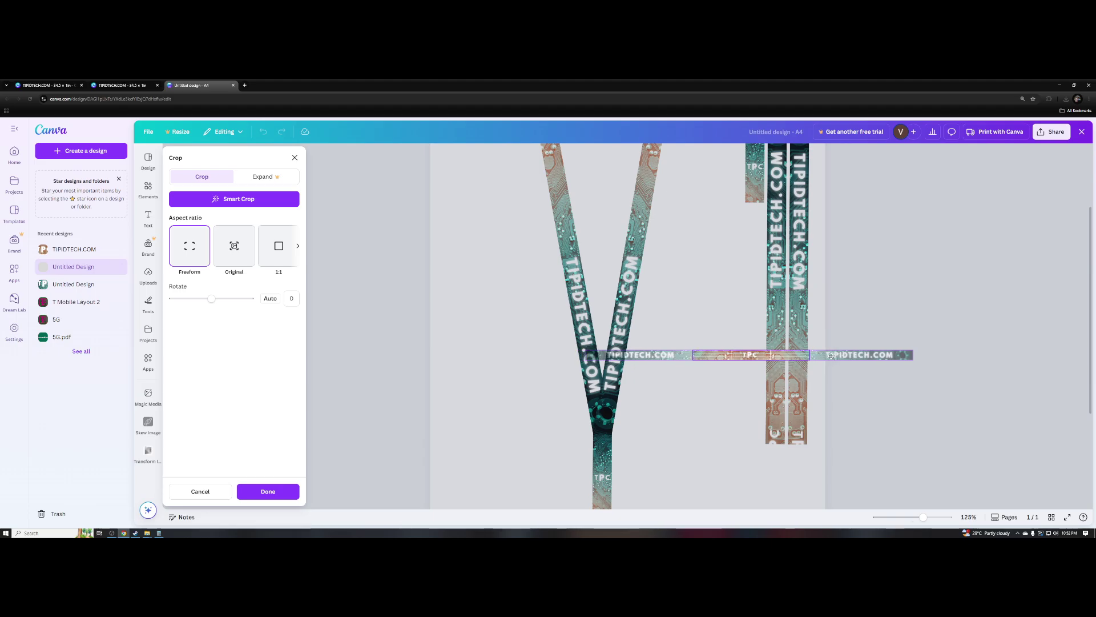
key(Return)
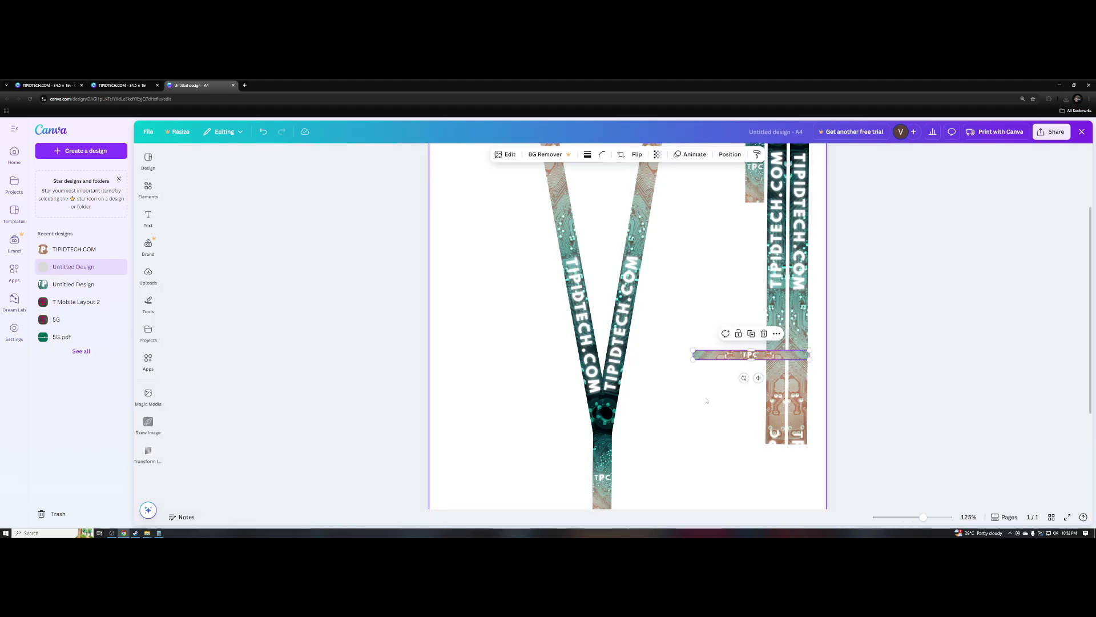
- Rotate the cropped TPC section upright and match its width to the vertical TIPIDTECH.COM straps
drag(774, 359, 704, 341)
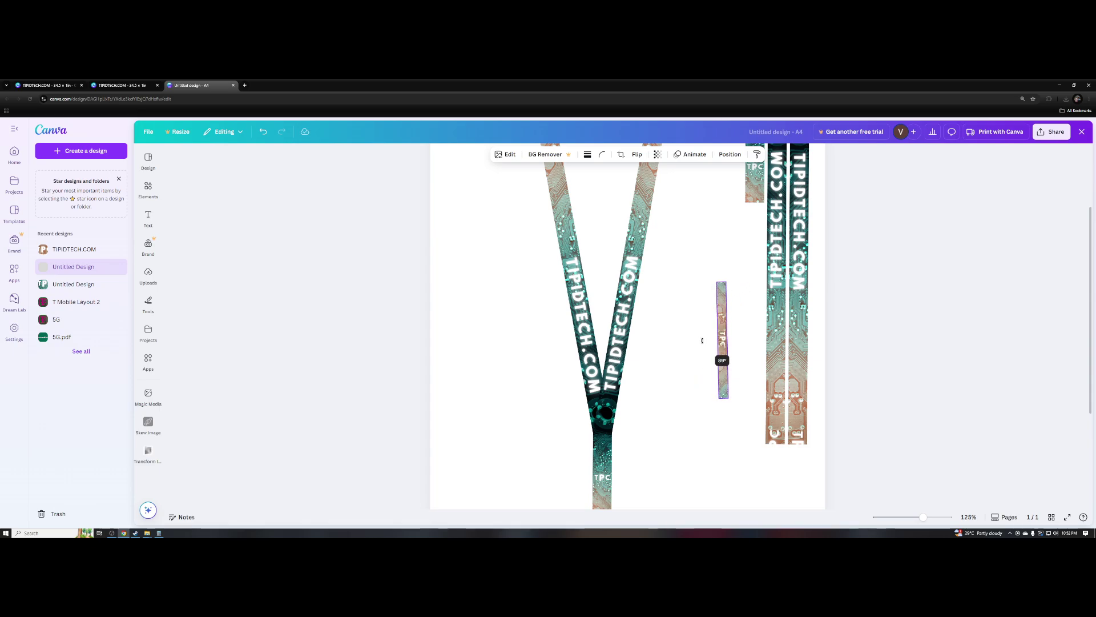
drag(723, 363, 773, 369)
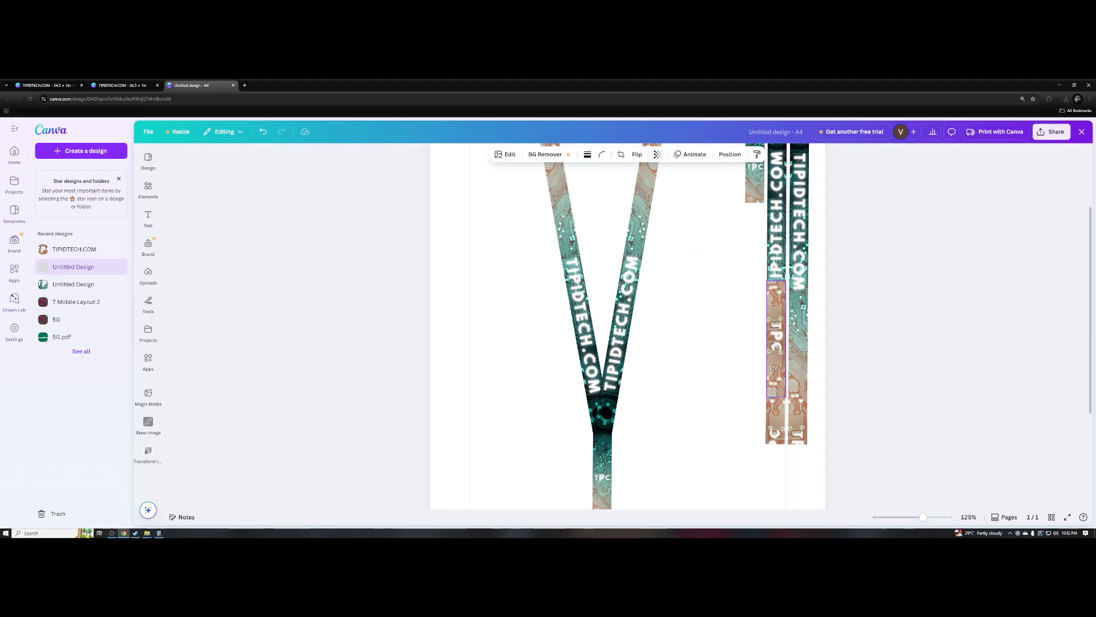
click(676, 347)
scroll(676, 348, up, 5)
drag(958, 414, 955, 416)
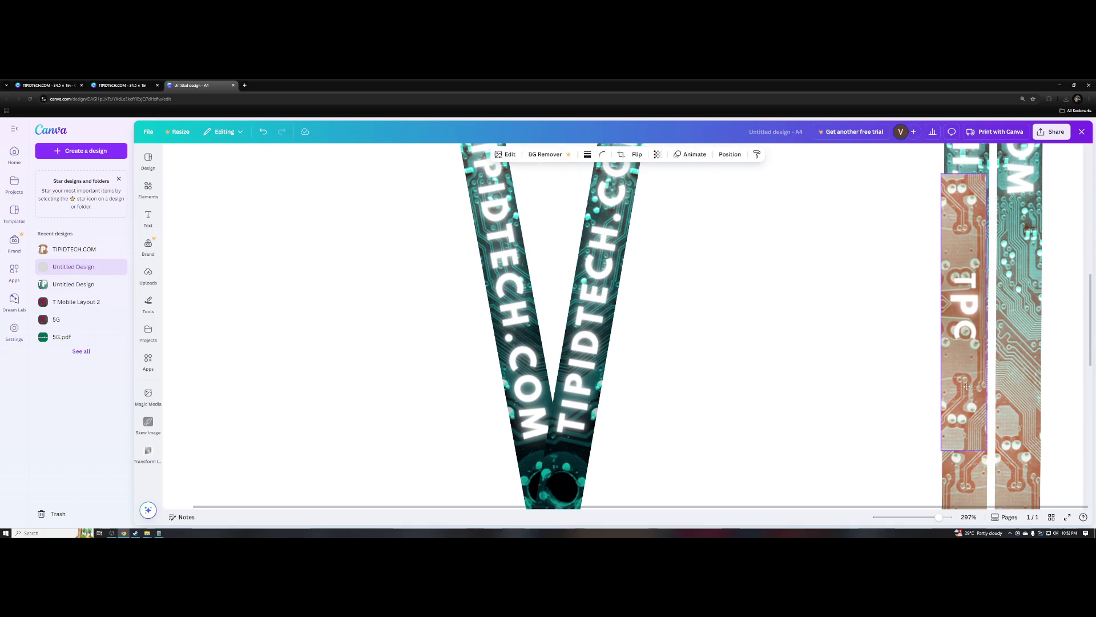
- Move the upright brown TPC section directly beneath the short green TPC strip beside the vertical straps
scroll(967, 387, down, 5)
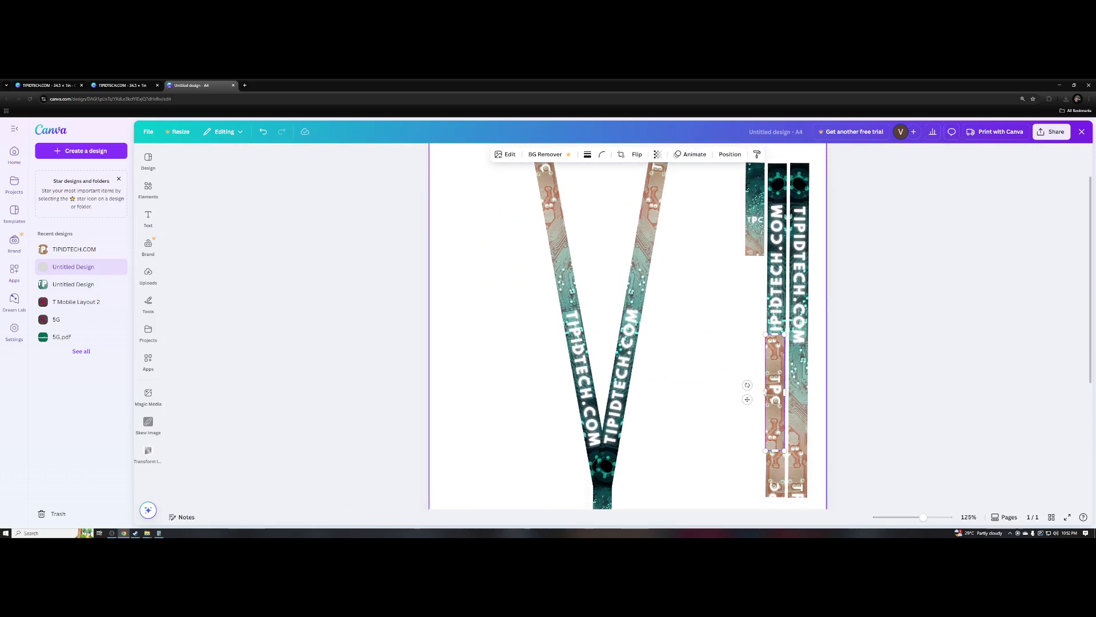
drag(775, 388, 754, 315)
scroll(712, 344, up, 1)
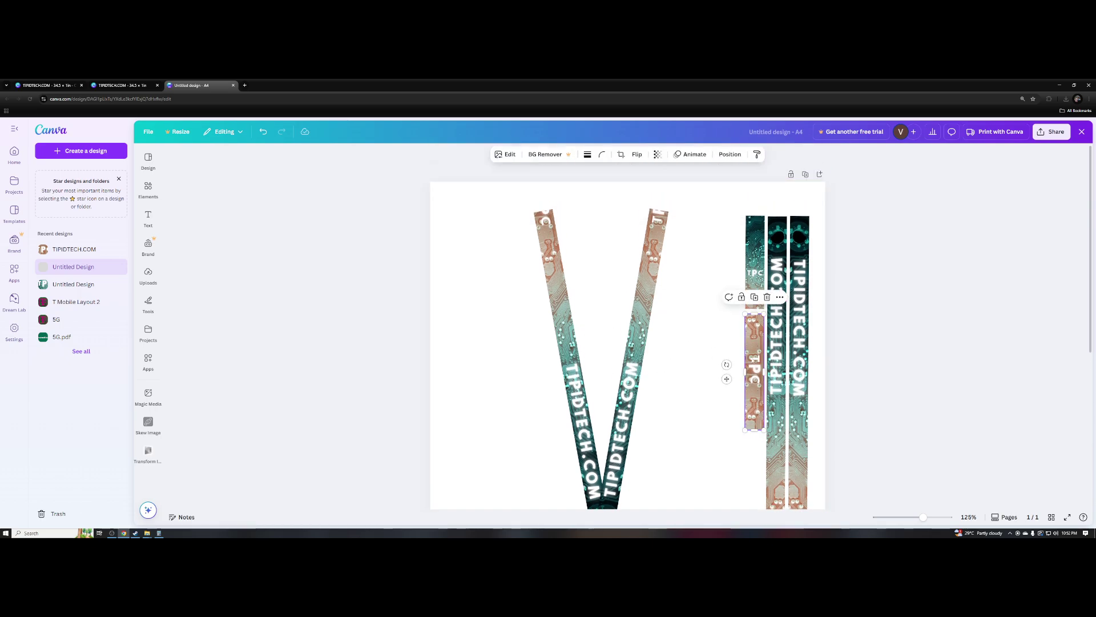
- Duplicate the brown TPC section, rotate the copy horizontal and centre it across the upper arms of the V
key(ctrl+d)
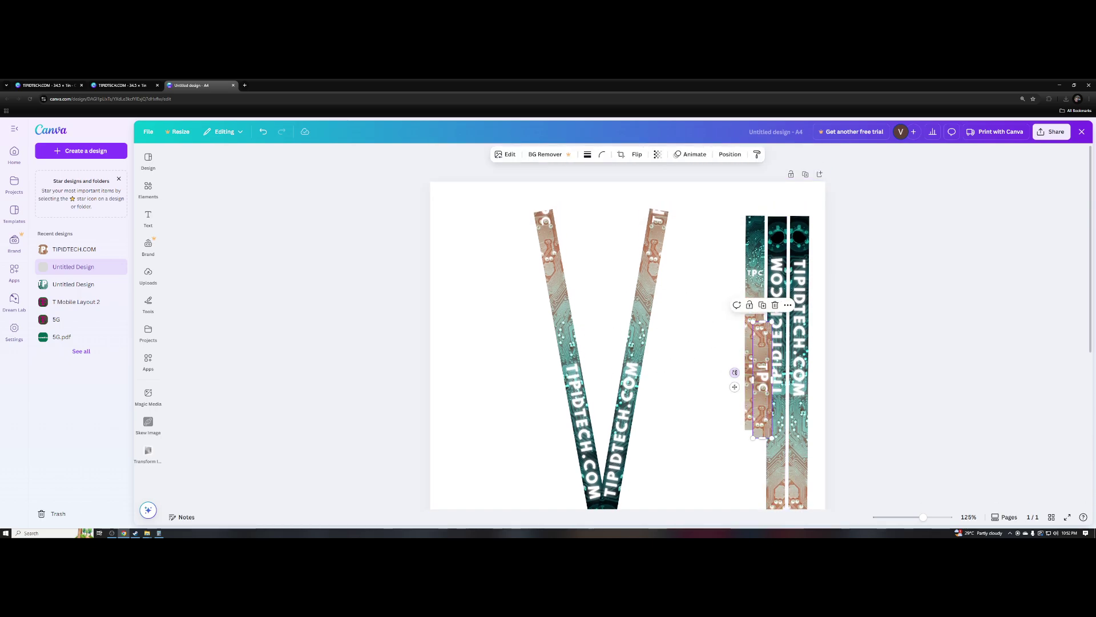
drag(735, 372, 615, 257)
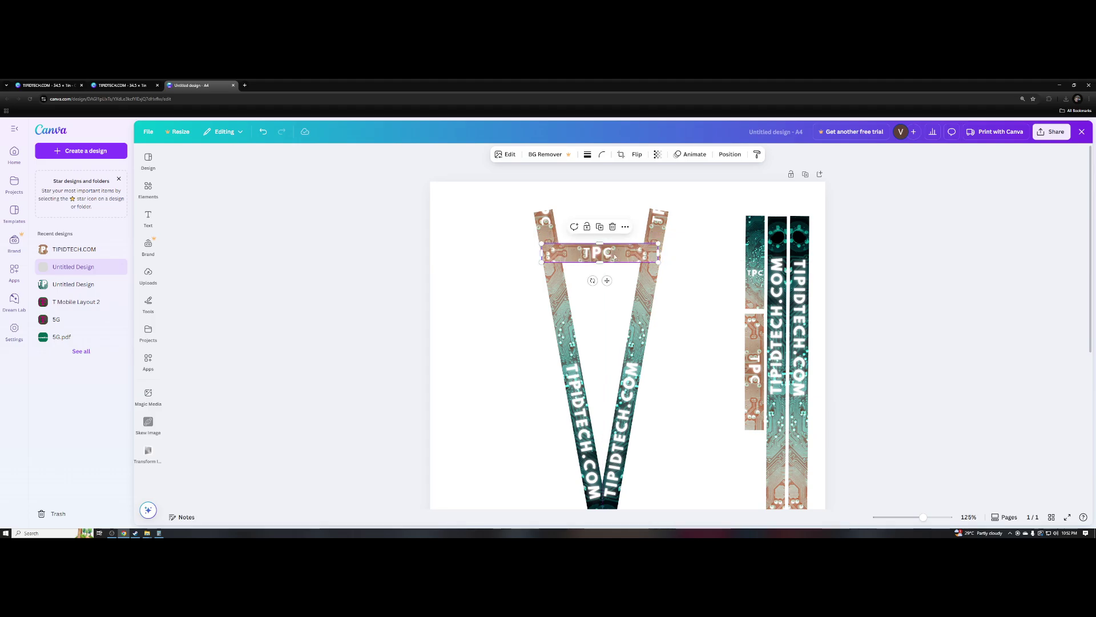
scroll(614, 256, up, 5)
click(626, 299)
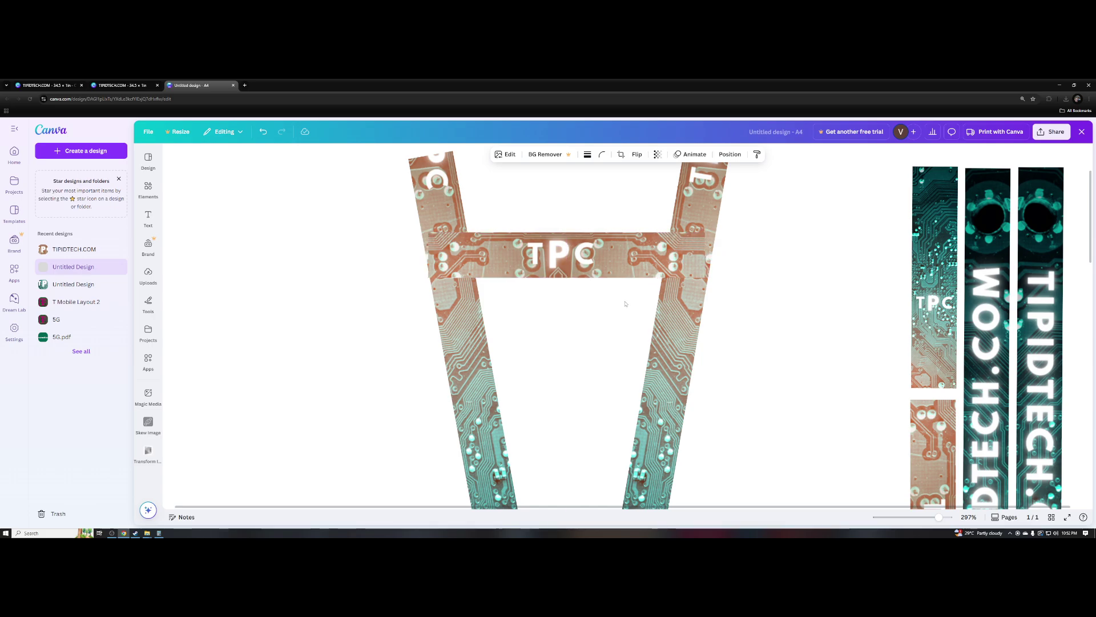
drag(606, 262, 607, 263)
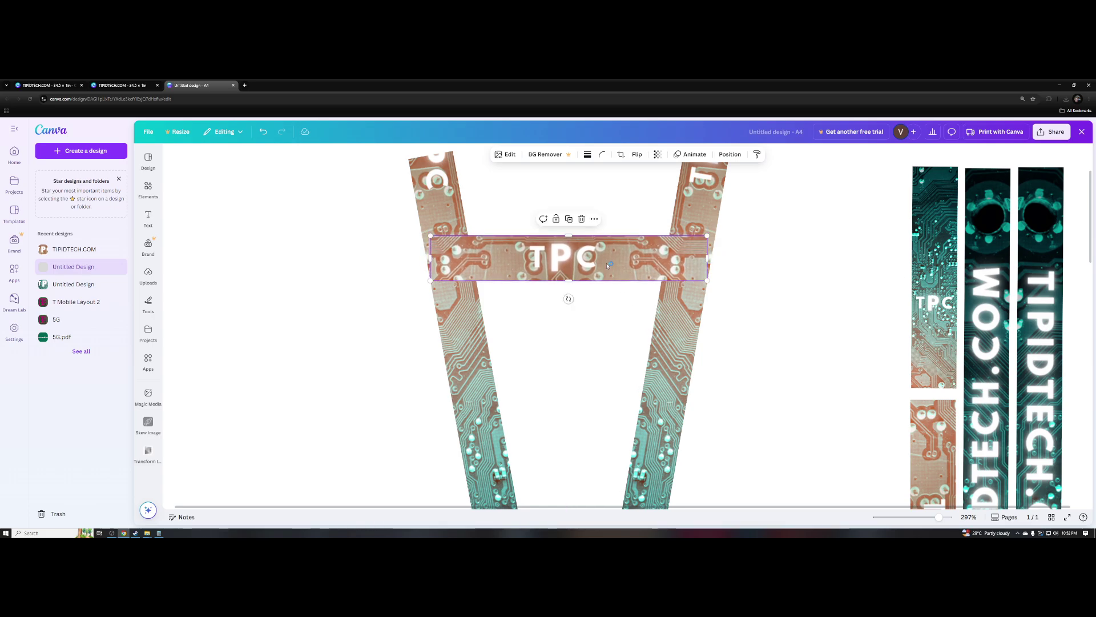
click(389, 292)
scroll(420, 278, up, 3)
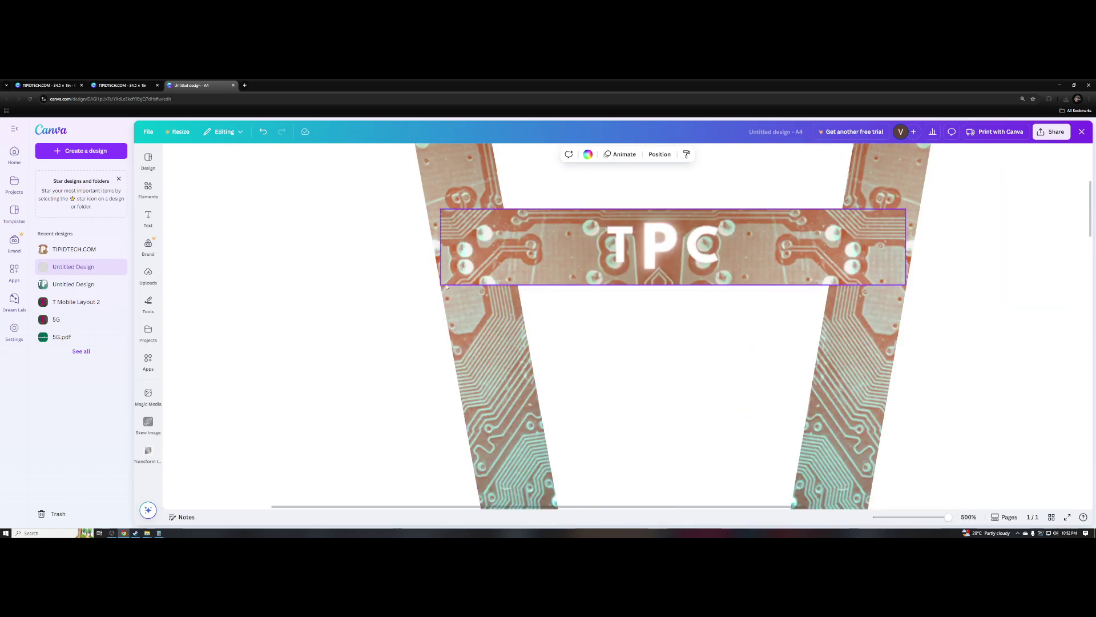
- Nudge the horizontal TPC section slightly down across the V's arms and check its placement against the whole lanyard
click(677, 274)
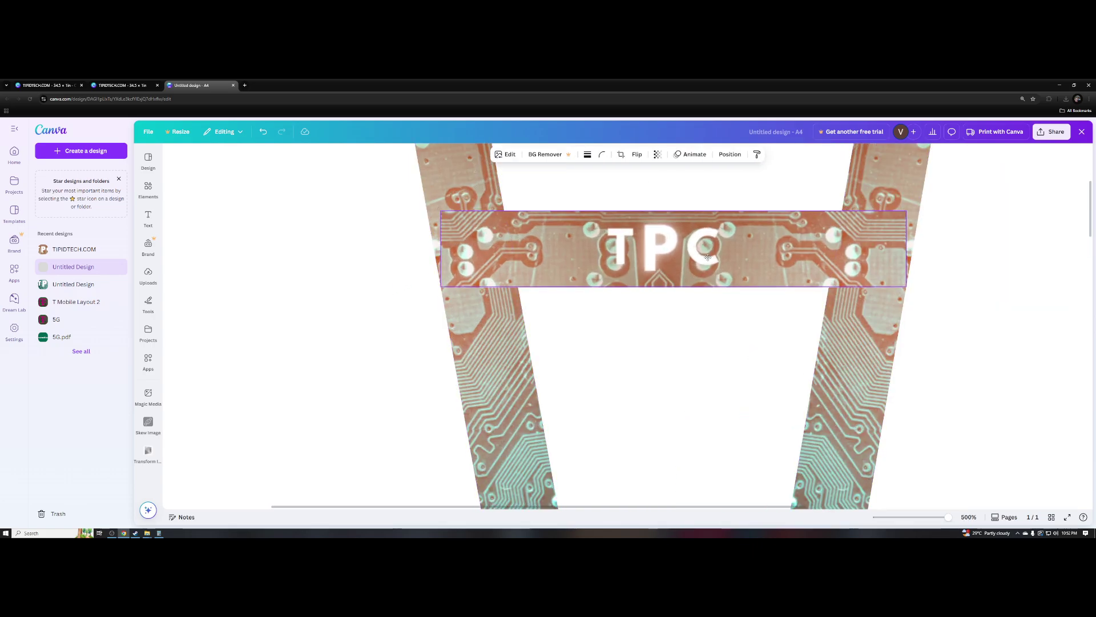
click(714, 350)
scroll(714, 351, down, 3)
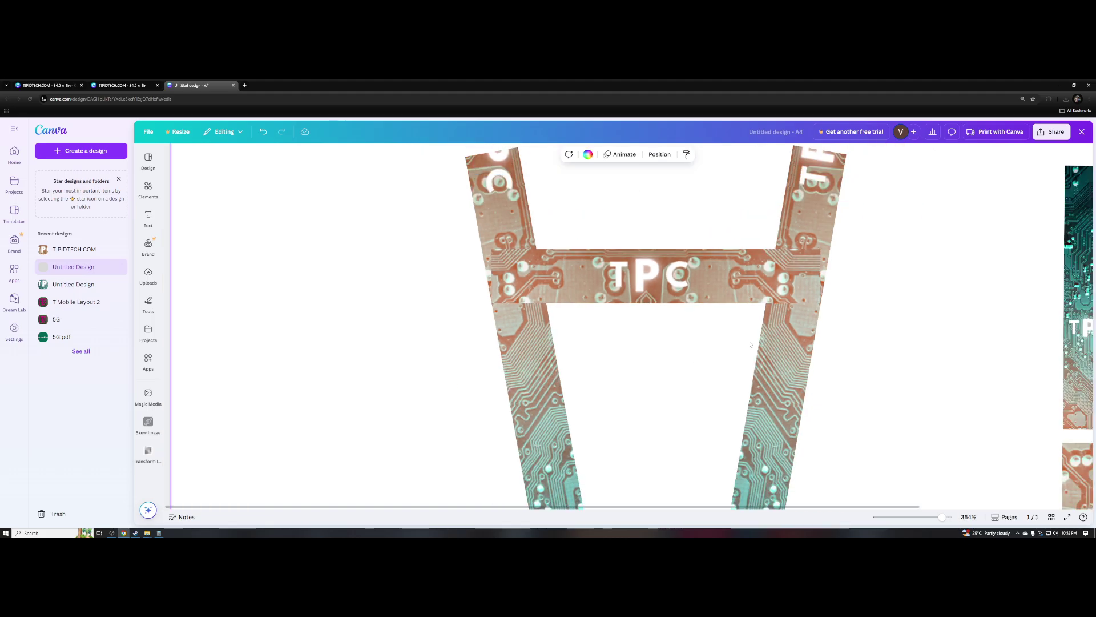
scroll(449, 294, up, 3)
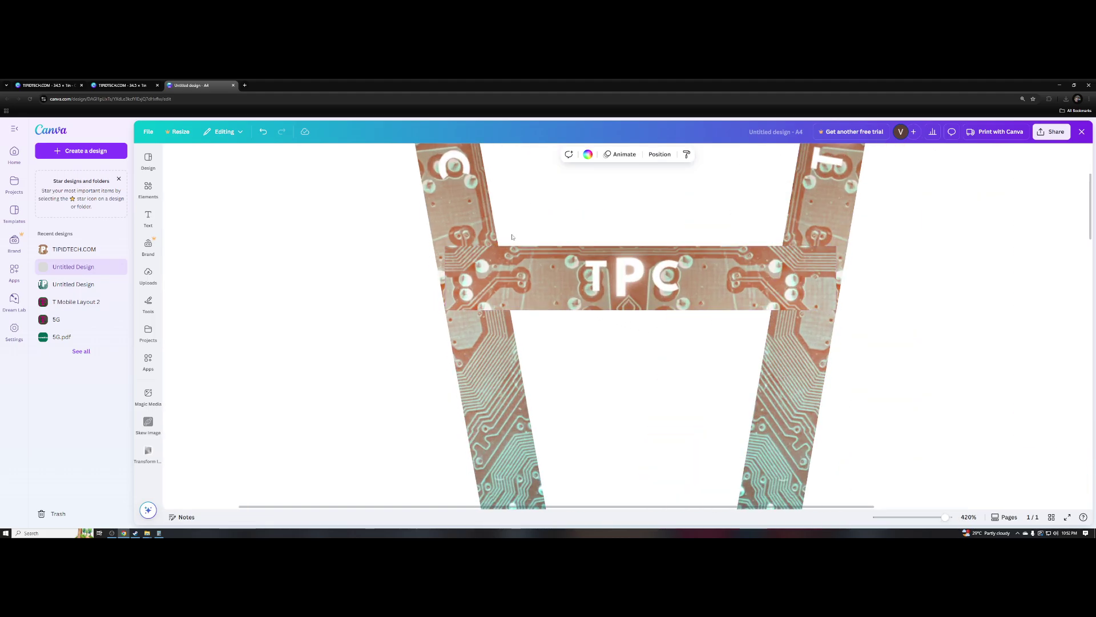
scroll(514, 336, down, 5)
scroll(570, 351, up, 3)
scroll(571, 351, down, 5)
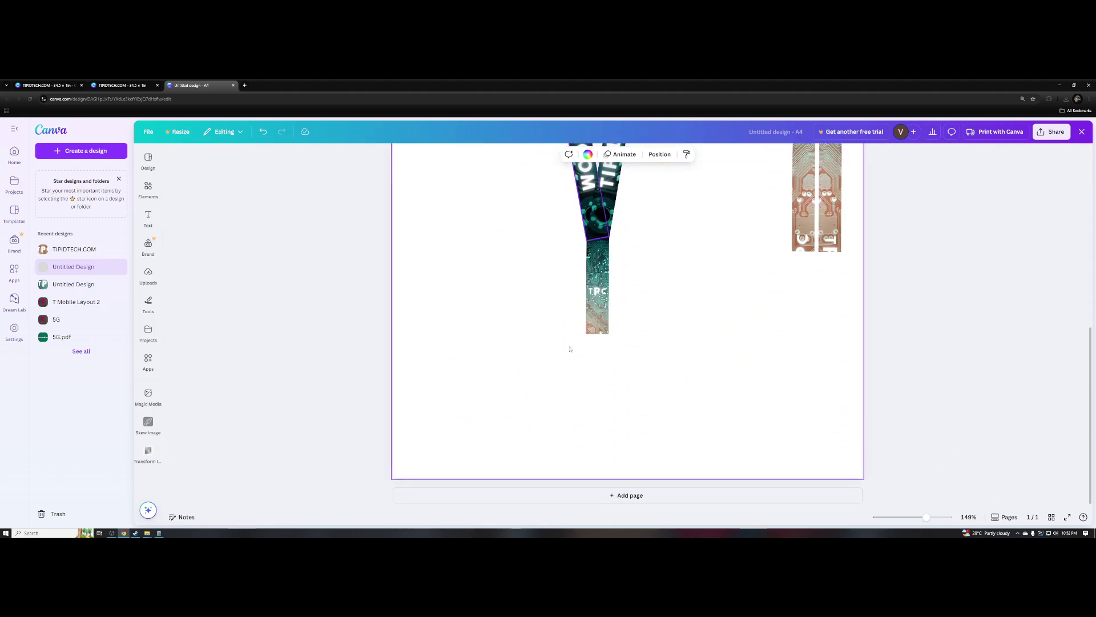
scroll(538, 237, up, 3)
scroll(538, 237, down, 2)
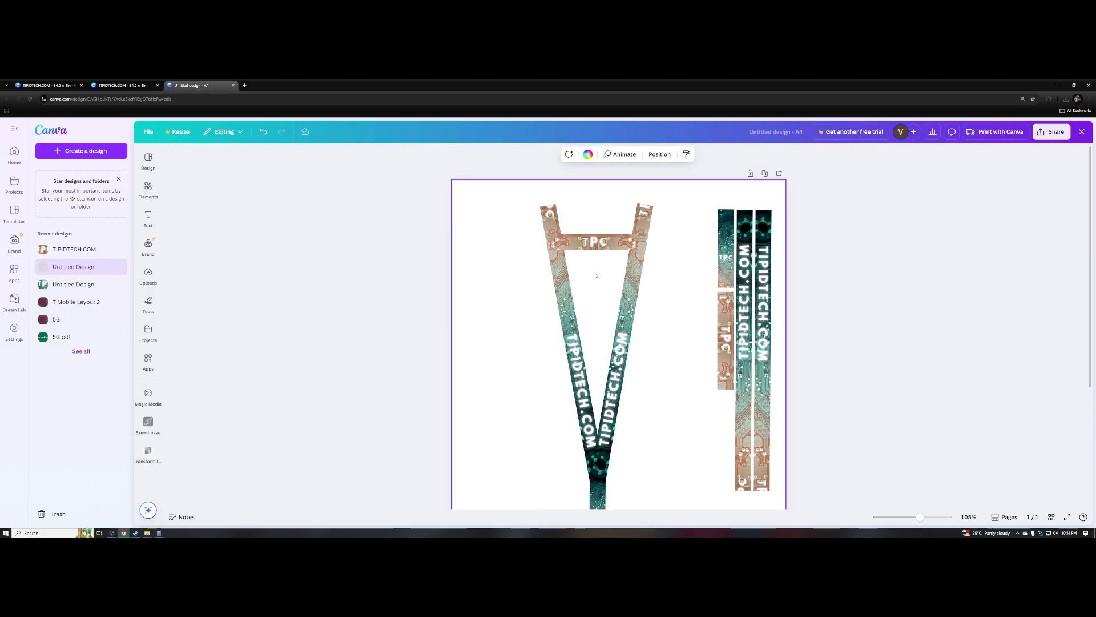
scroll(594, 285, down, 3)
scroll(595, 313, up, 3)
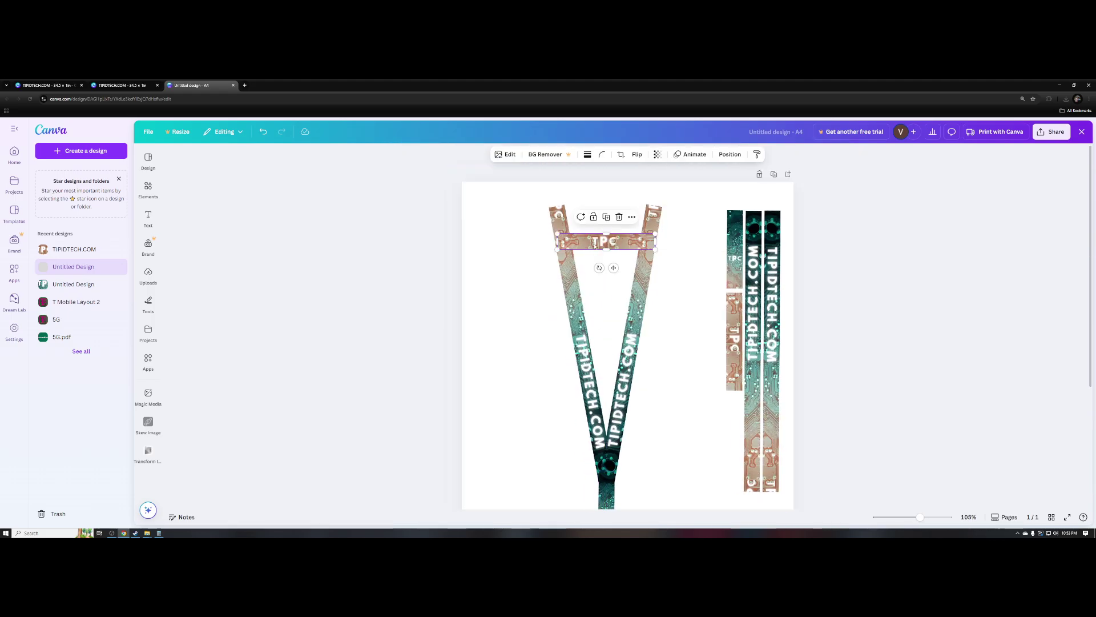
- Duplicate the horizontal TPC section and align the copy above the original across the upper arms of the V
scroll(597, 251, up, 5)
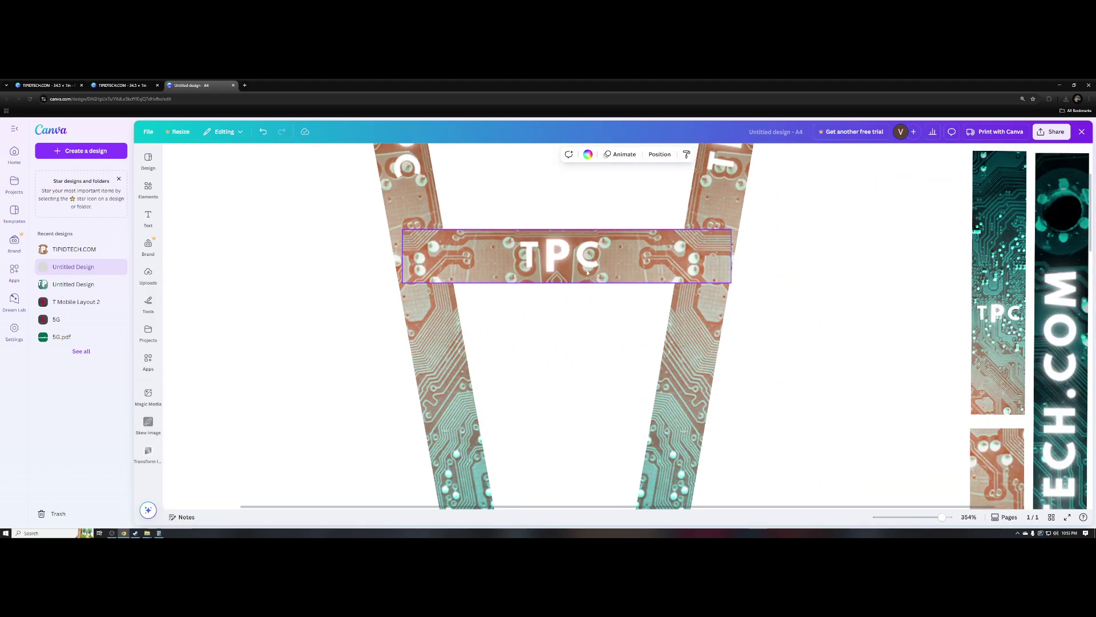
scroll(594, 246, up, 3)
scroll(580, 255, down, 2)
drag(594, 287, 601, 216)
key(ctrl+z)
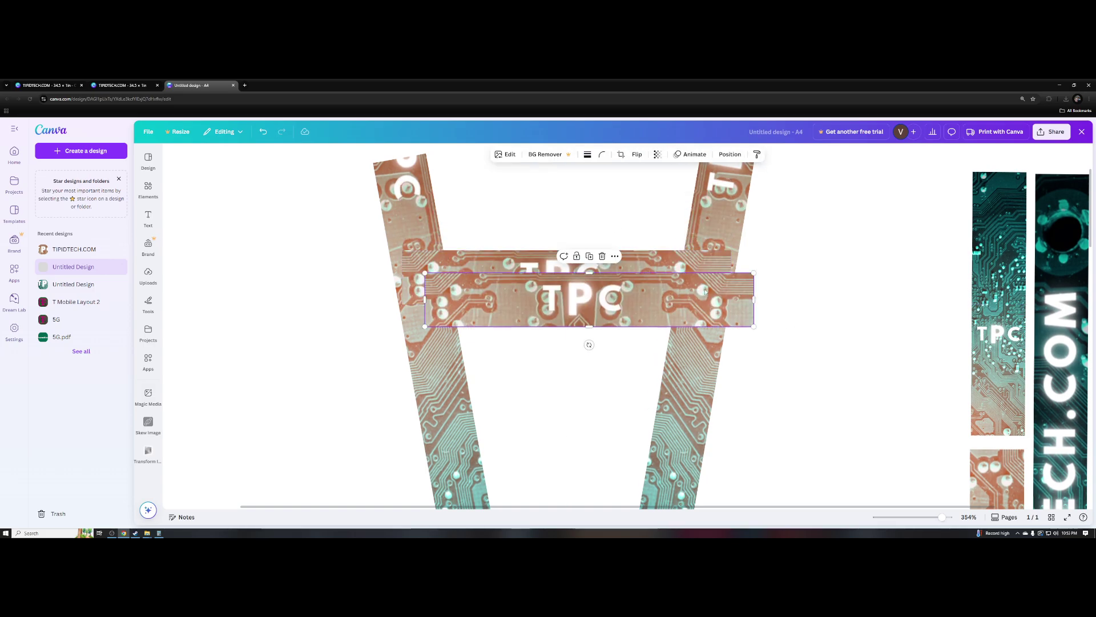
key(ctrl+d)
drag(627, 305, 608, 210)
click(608, 276)
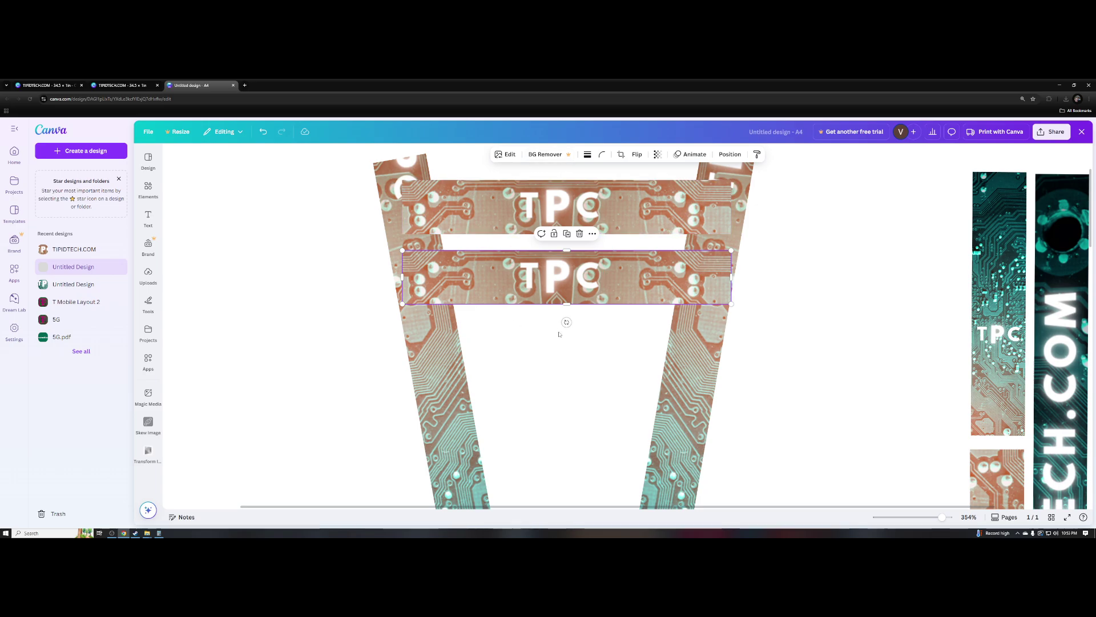
click(476, 321)
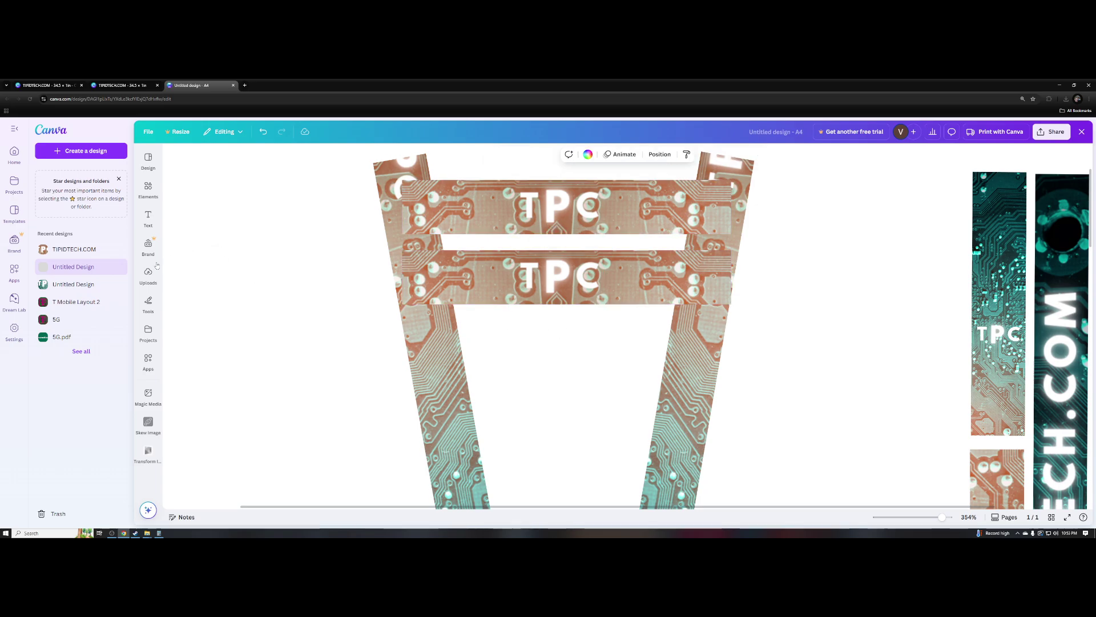
- Insert a square shape on the page and fill it black
mouse_move(150, 190)
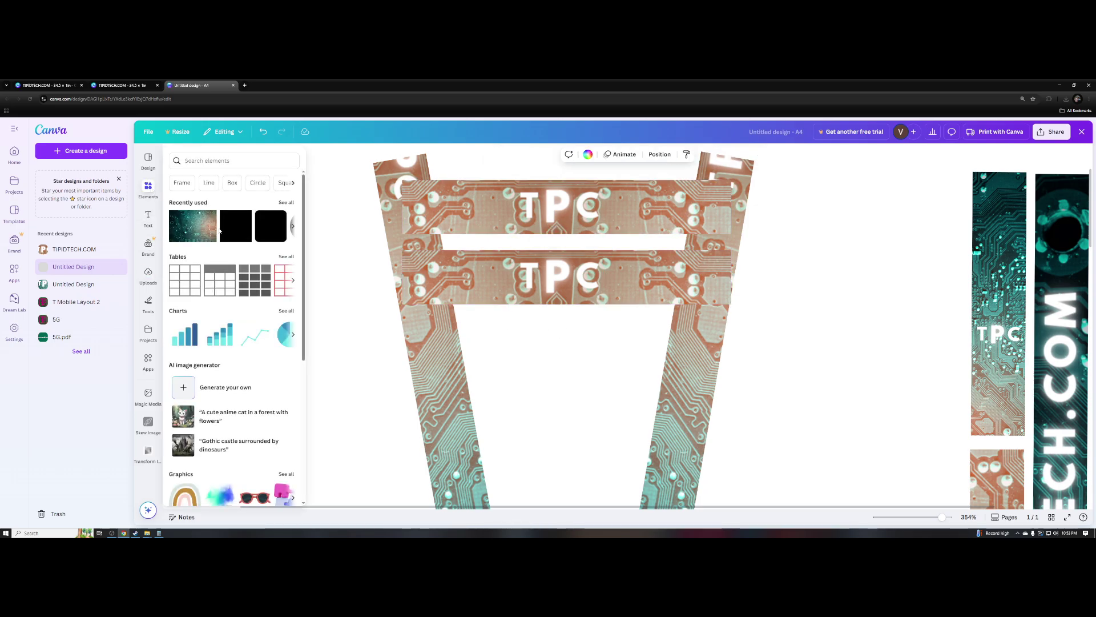
click(219, 230)
ctrl+scroll(595, 296, down, 5)
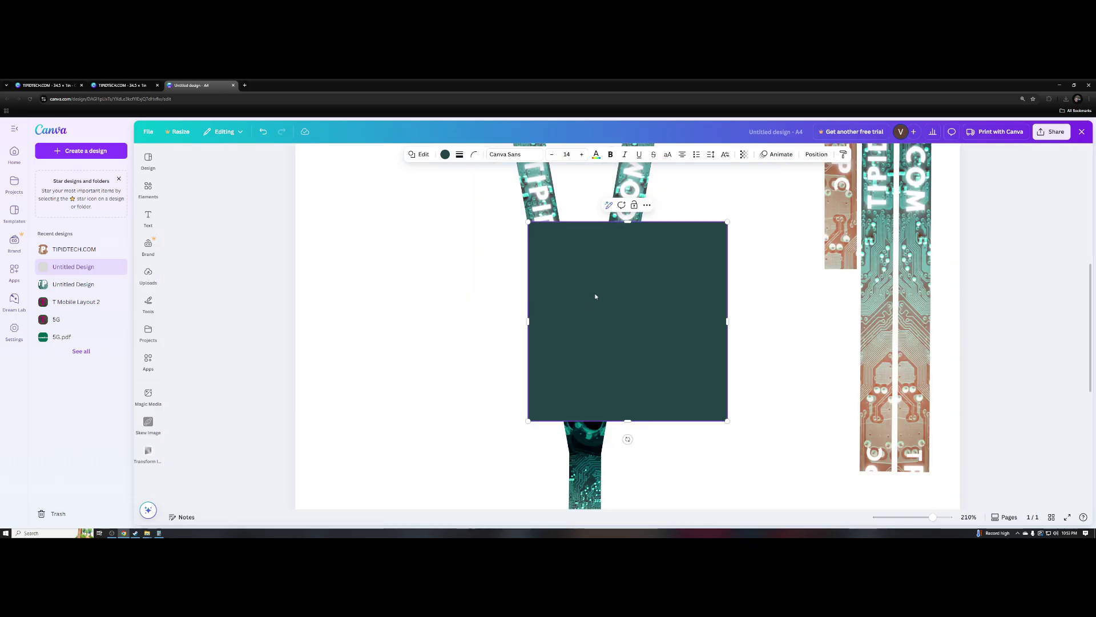
click(445, 154)
click(178, 410)
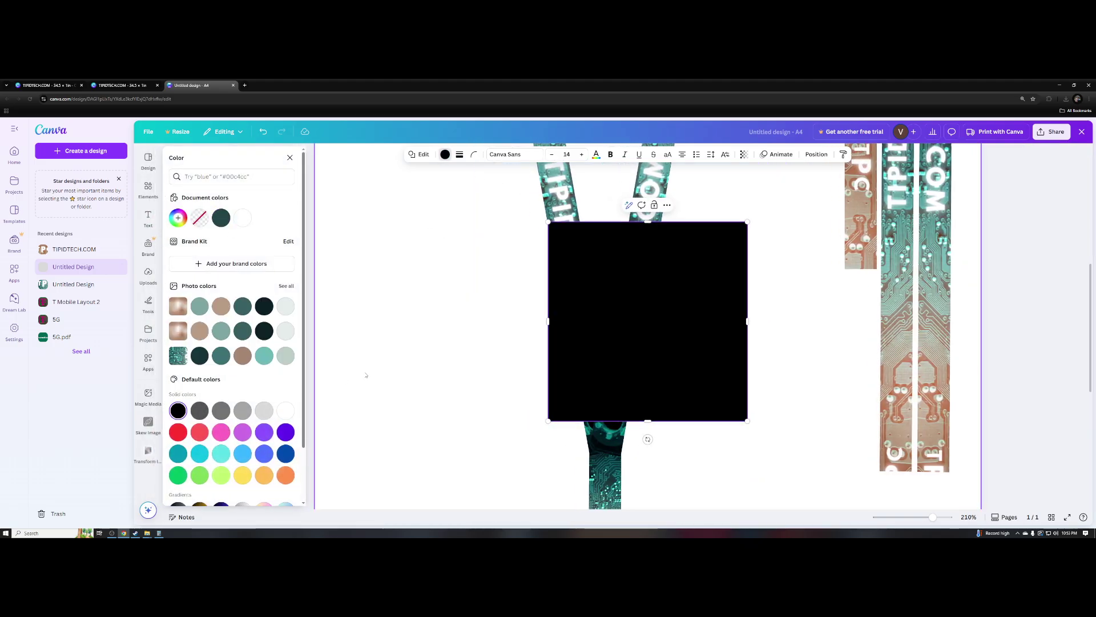
- Flatten the black square into a thin bar, lay it over the lower TPC section and widen it past both arms
click(644, 419)
drag(654, 420, 654, 253)
scroll(730, 301, up, 3)
drag(698, 453, 649, 187)
scroll(646, 215, up, 2)
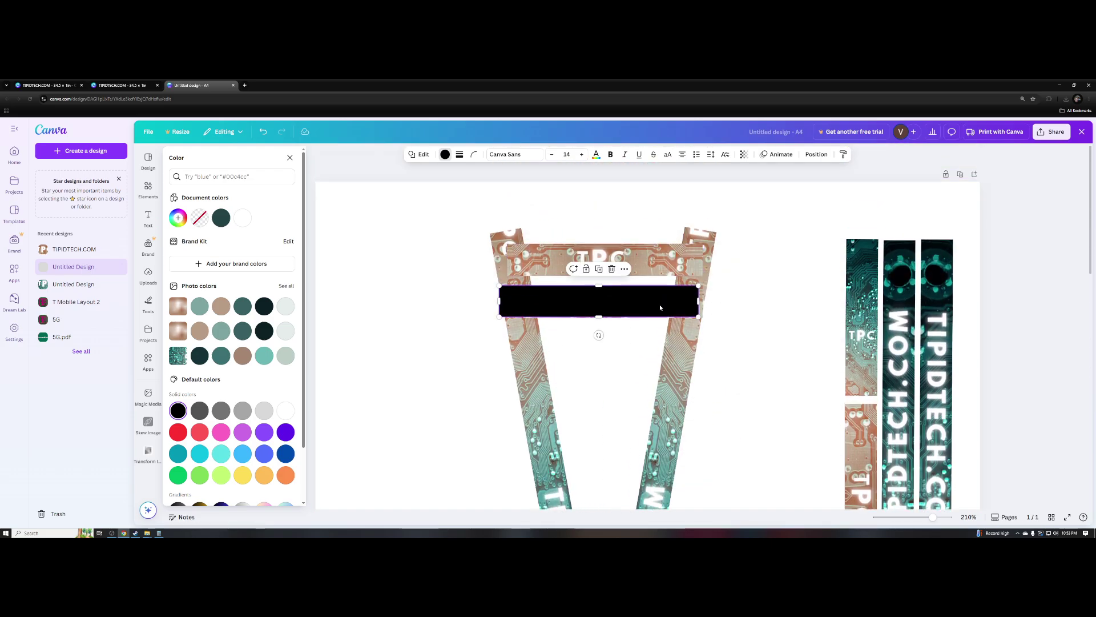
mouse_move(700, 300)
mouse_down()
mouse_move(787, 300)
mouse_move(704, 303)
mouse_move(705, 327)
mouse_move(702, 301)
mouse_up()
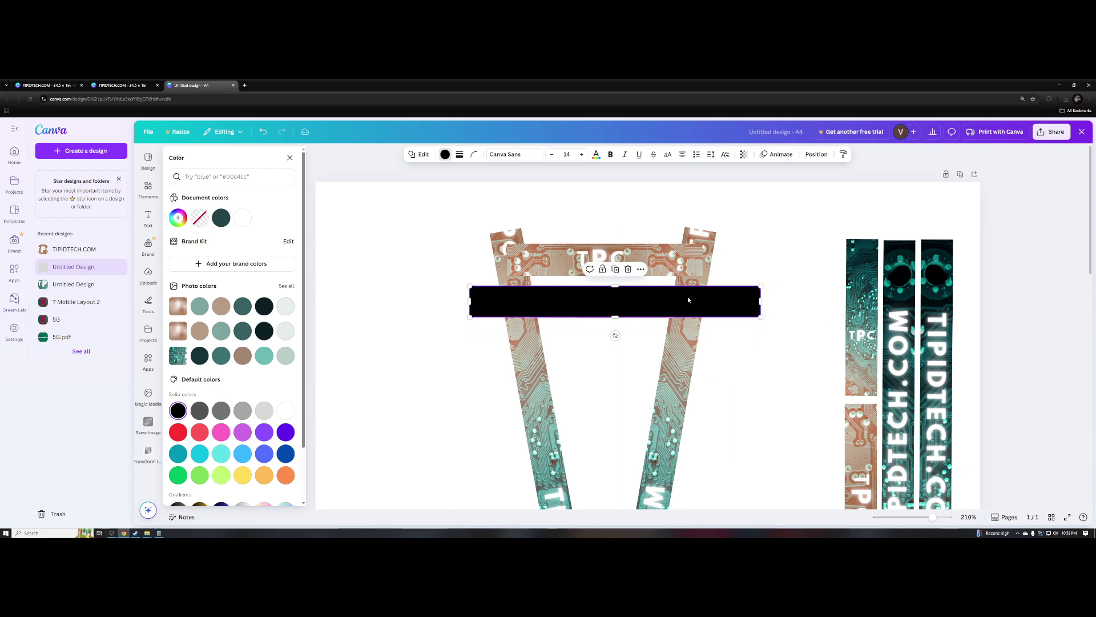
- Move the upper TPC section down so it sits closer to the black bar
click(641, 257)
drag(611, 260, 608, 260)
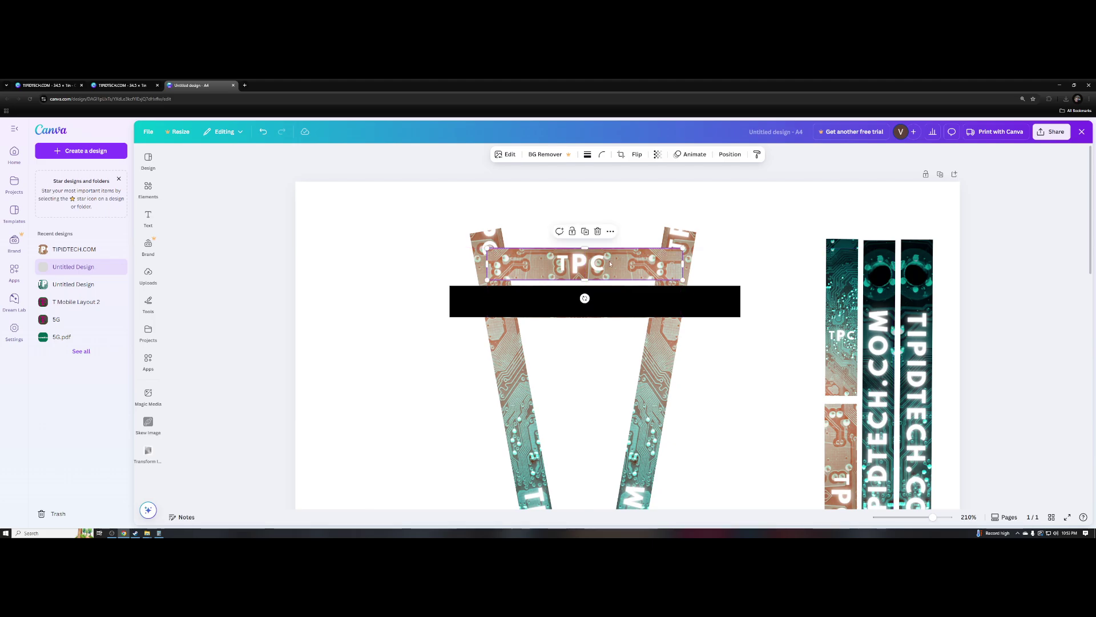
scroll(440, 347, up, 5)
click(437, 344)
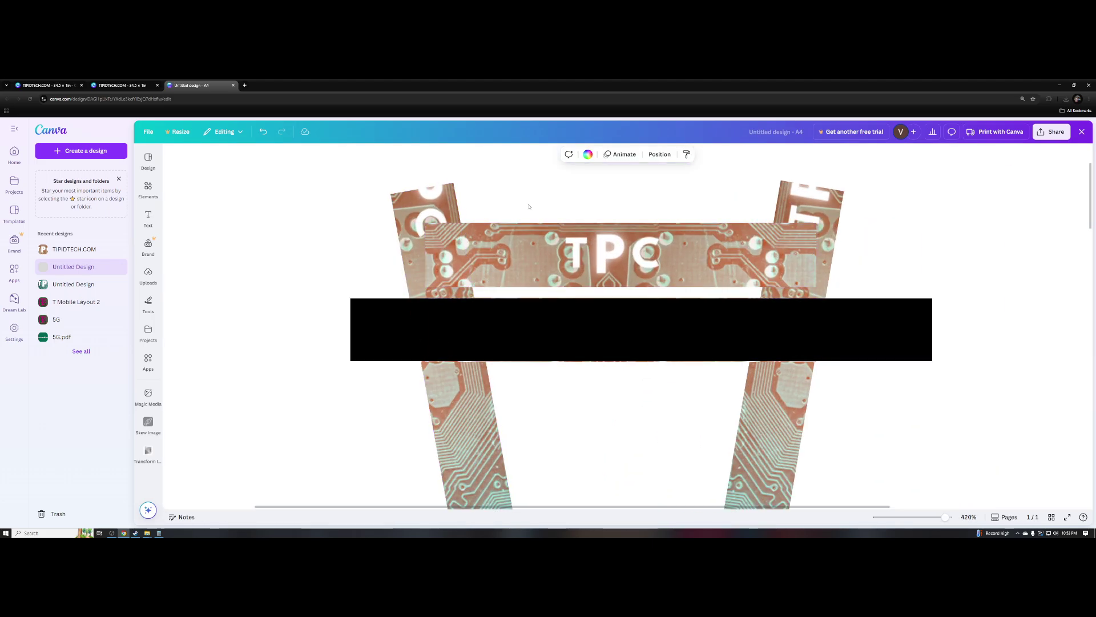
scroll(456, 284, down, 2)
scroll(266, 310, up, 2)
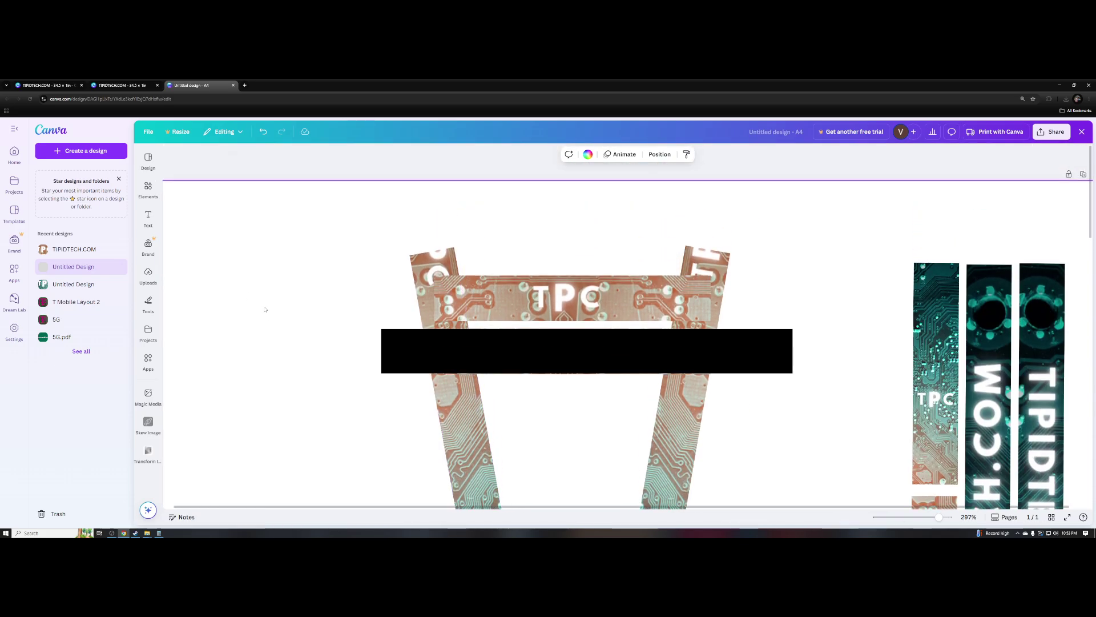
- Insert another square shape, narrow it to an upright rectangle and place it beside the V's left arm
click(148, 360)
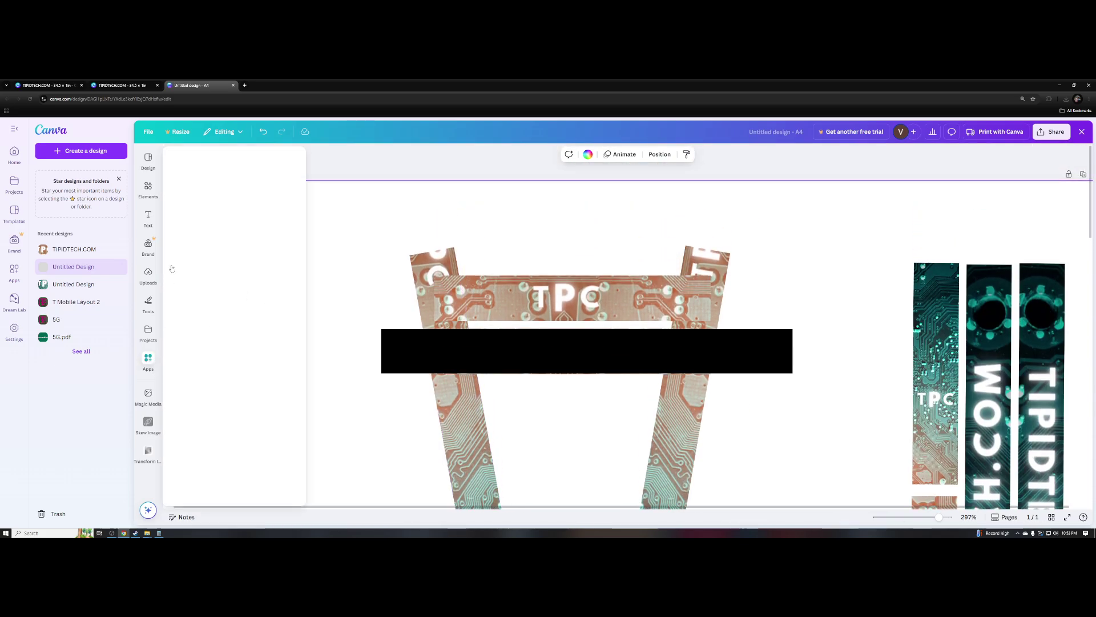
click(149, 189)
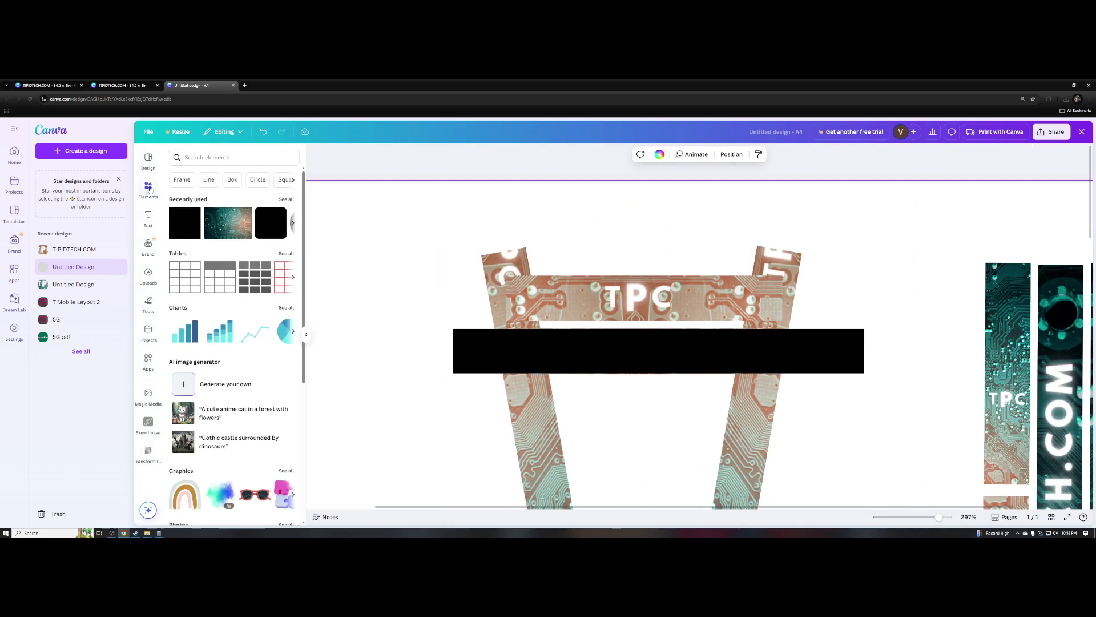
click(193, 224)
scroll(578, 268, down, 5)
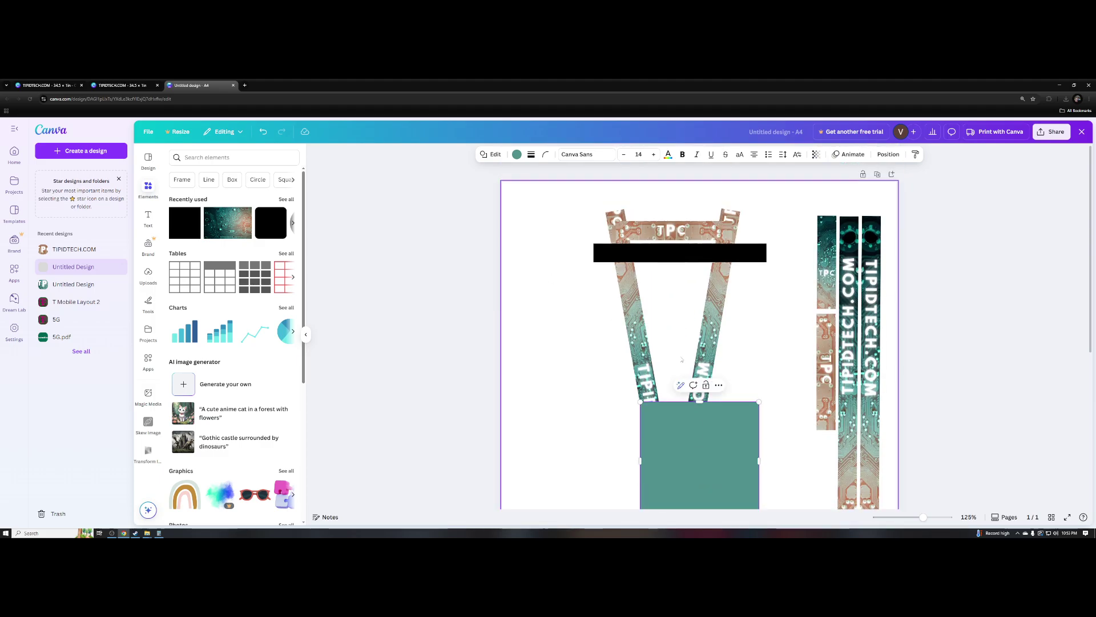
drag(765, 460, 616, 337)
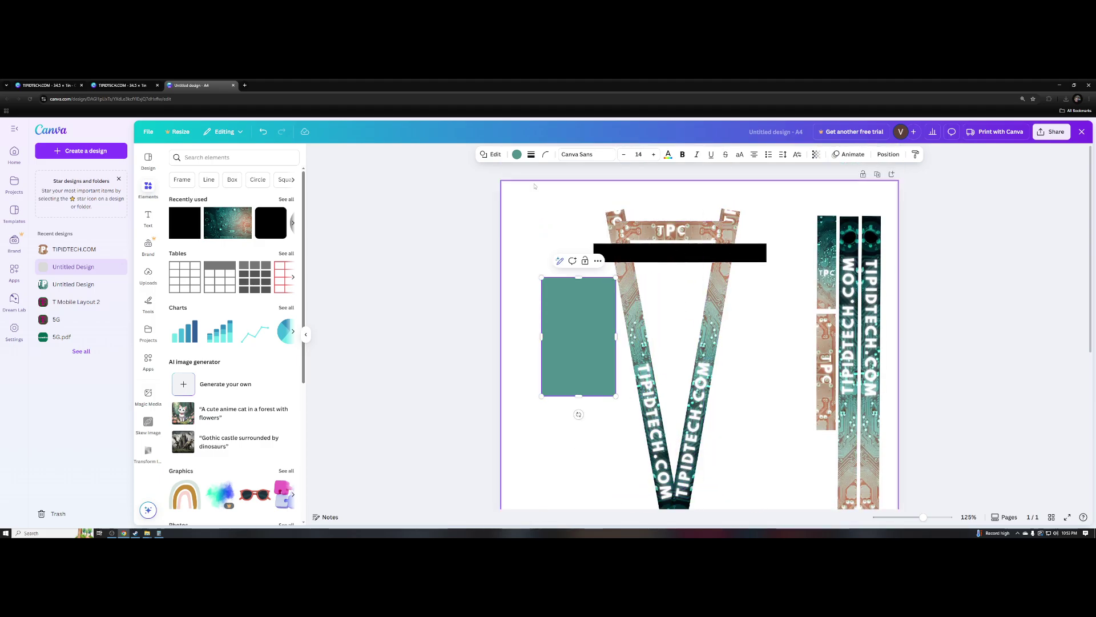
- Fill the upright rectangle white and move it over the upper end of the V's left arm
click(518, 154)
click(217, 215)
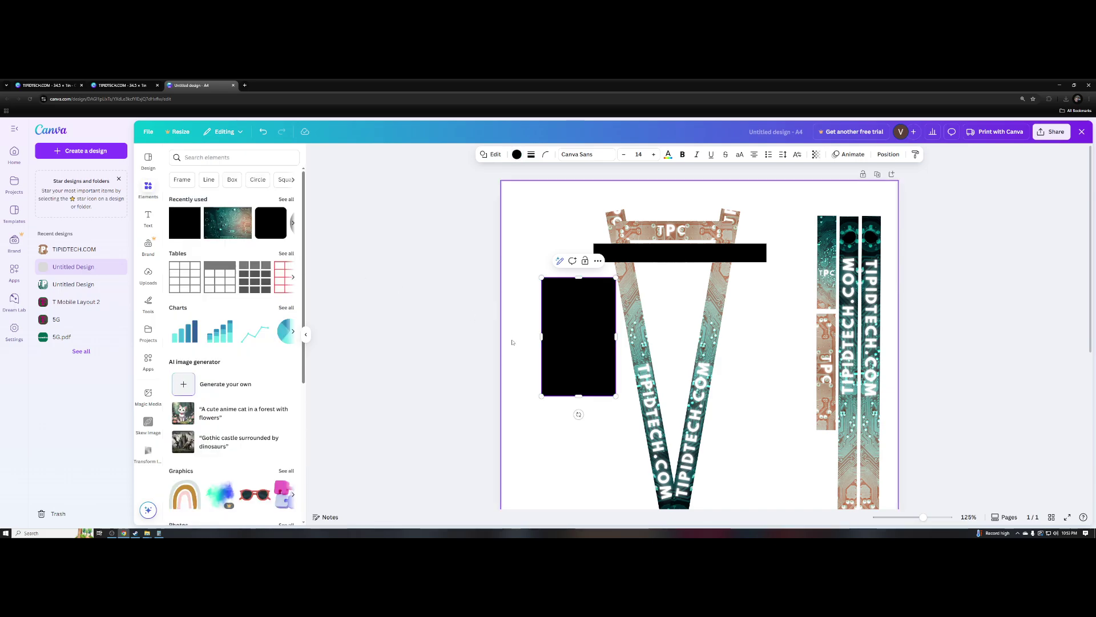
drag(577, 340, 577, 326)
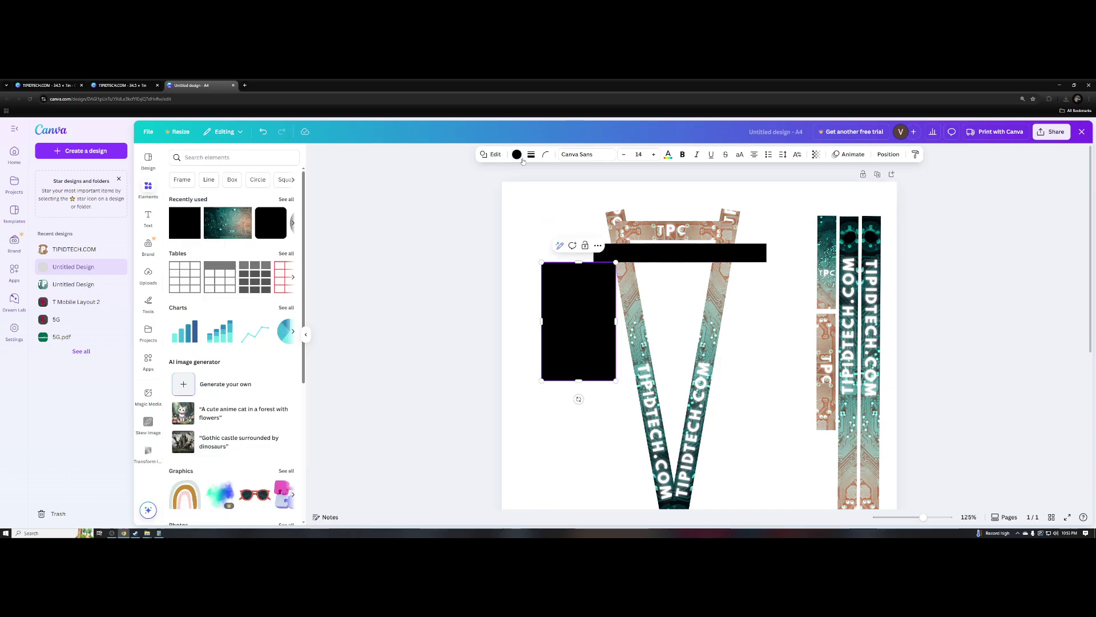
click(292, 225)
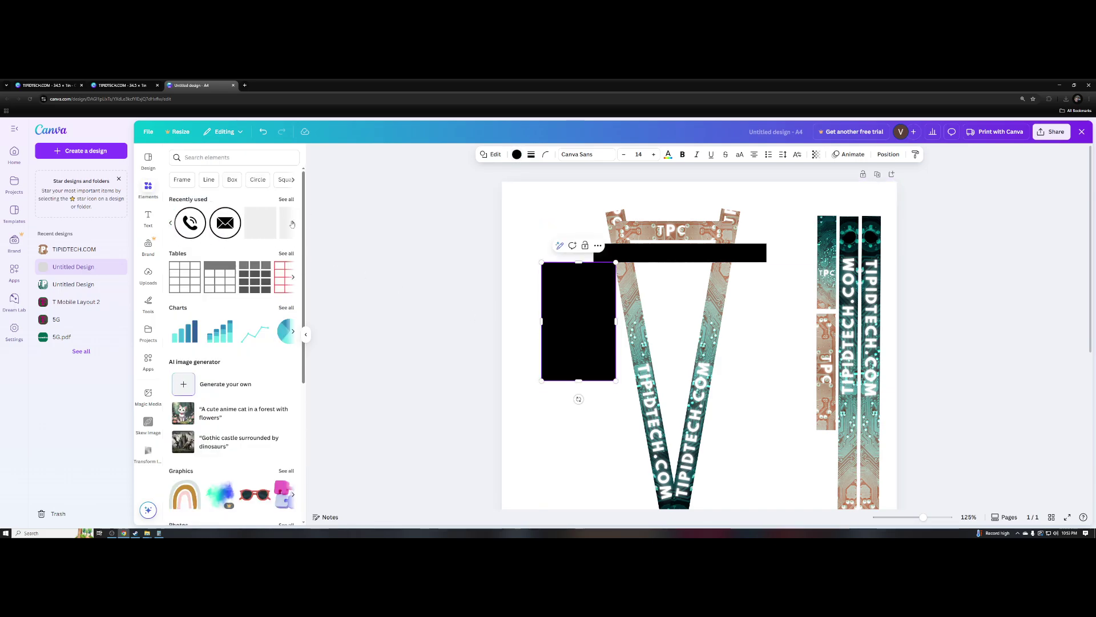
click(518, 155)
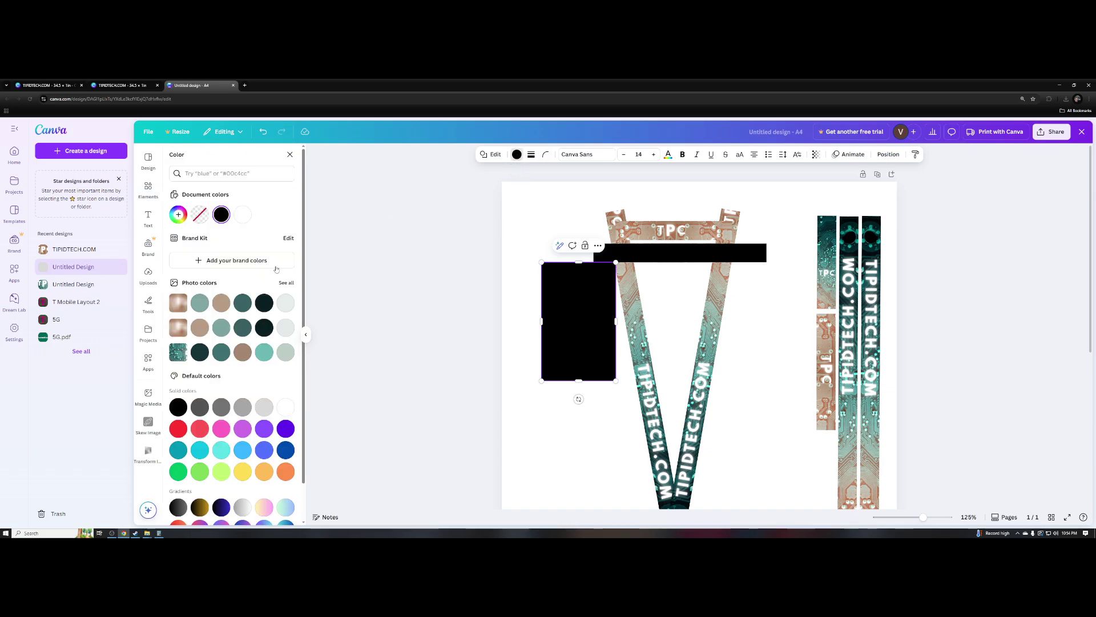
click(243, 214)
drag(577, 336, 594, 251)
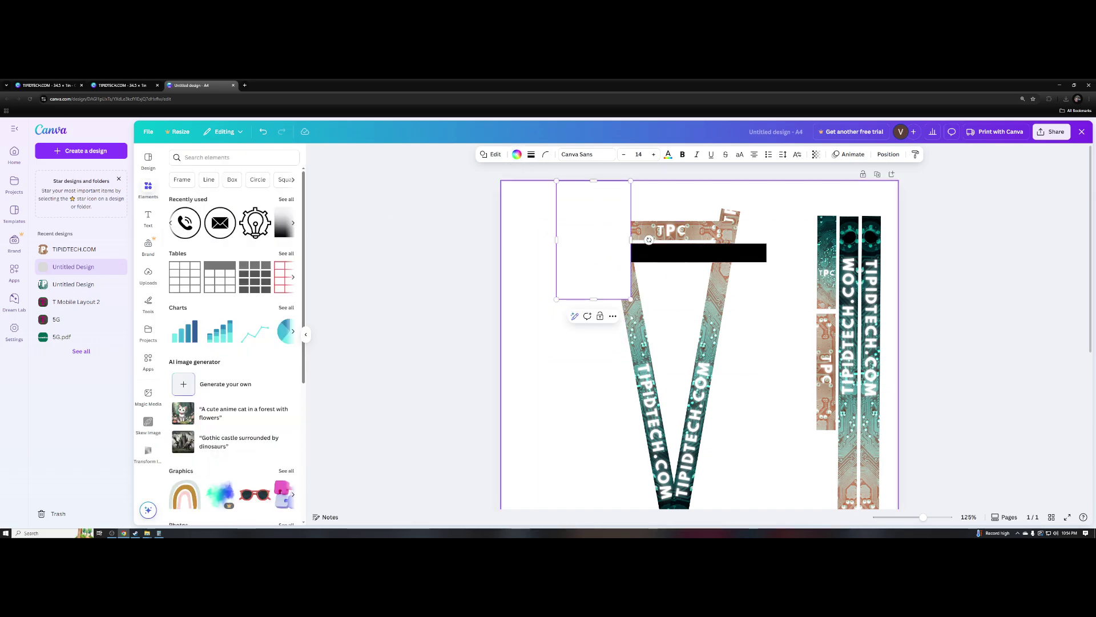
- Rotate the white rectangle diagonally and position it to cover the left ends of the TPC section and black bar
scroll(632, 317, up, 5)
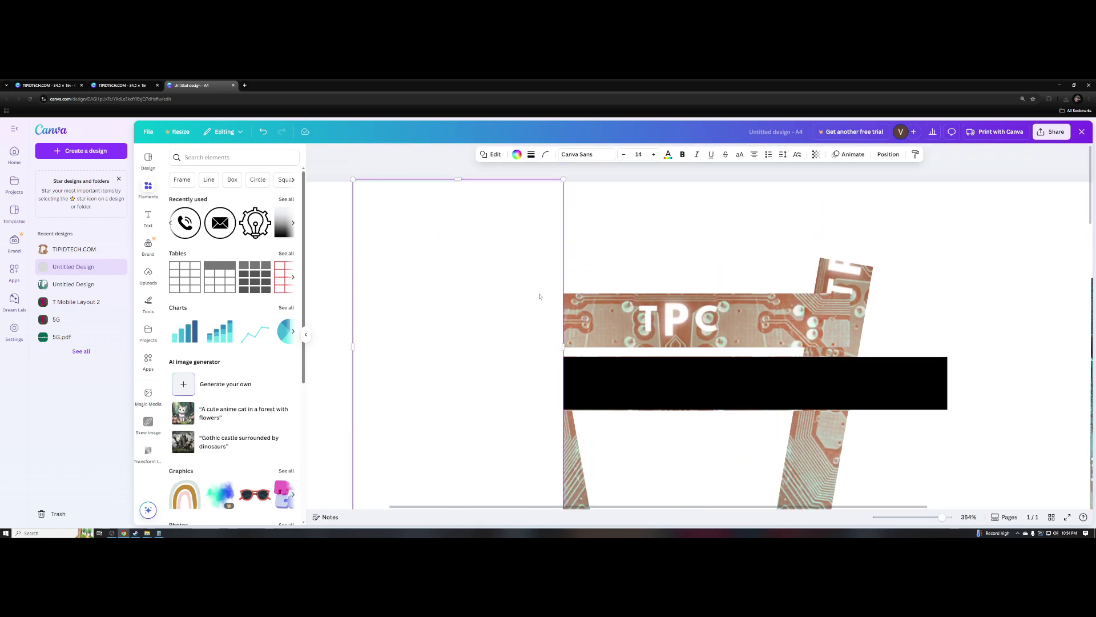
scroll(571, 314, down, 2)
drag(575, 316, 517, 391)
drag(468, 297, 508, 343)
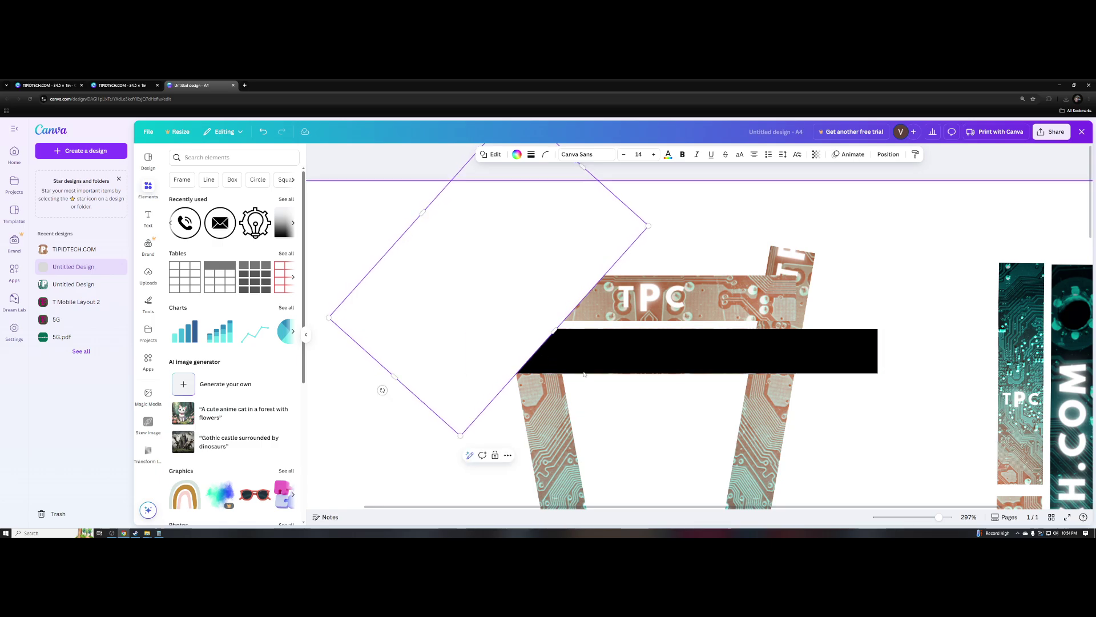
- Fine-tune the white rectangle's angle and position so its slanted edge meets the left arm's outer corner below the black bar
drag(380, 387, 455, 351)
ctrl+scroll(502, 314, up, 5)
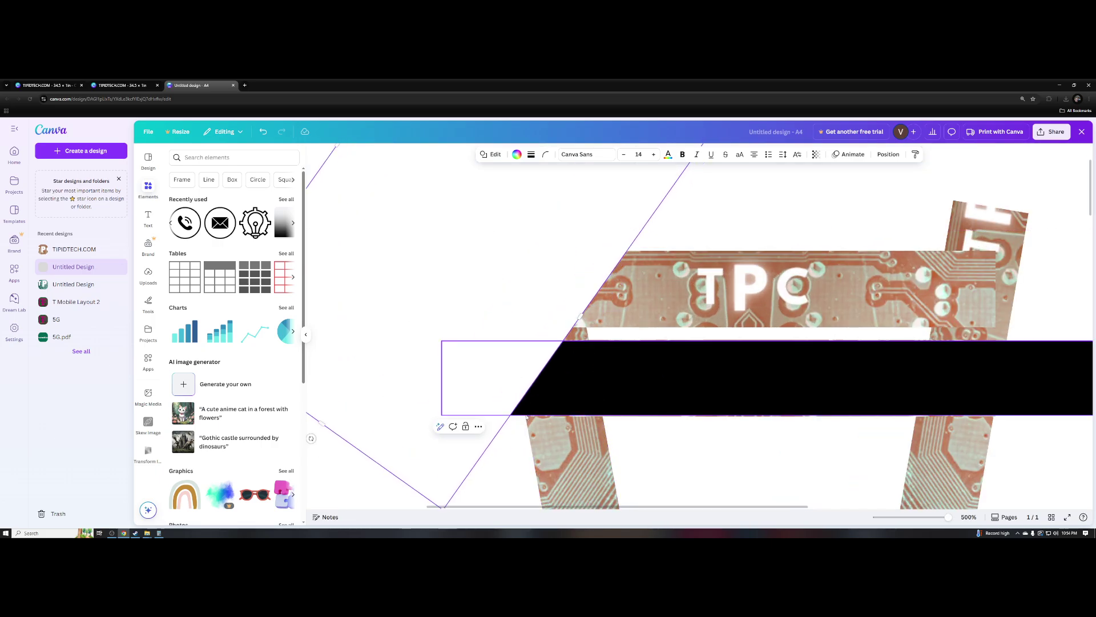
drag(521, 313, 532, 334)
scroll(518, 360, down, 5)
drag(391, 404, 384, 394)
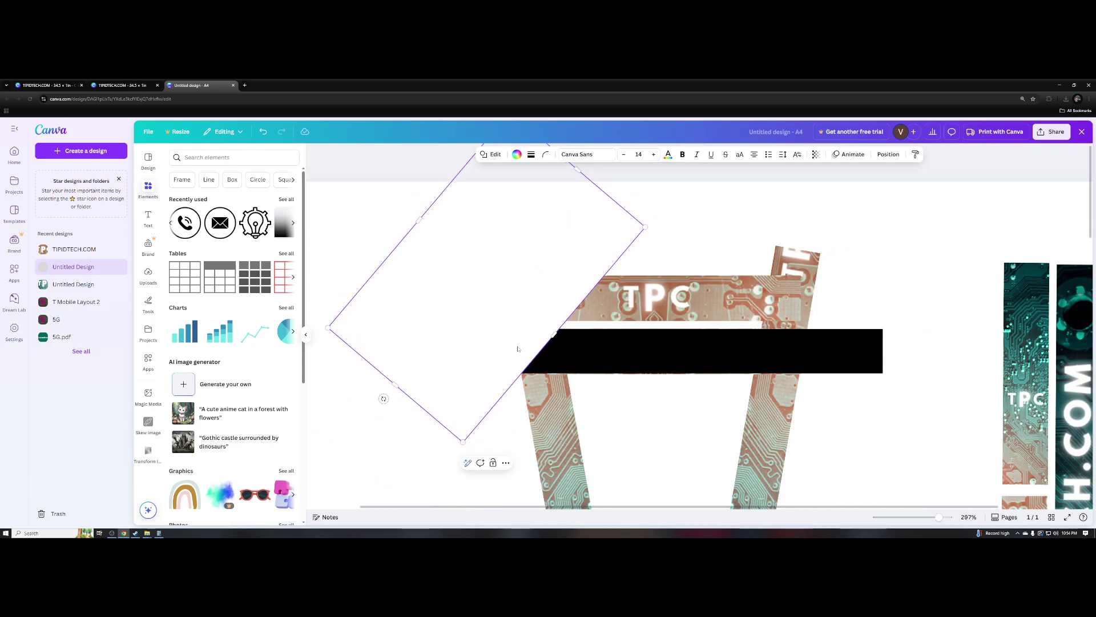
drag(517, 349, 518, 347)
ctrl+scroll(518, 350, down, 3)
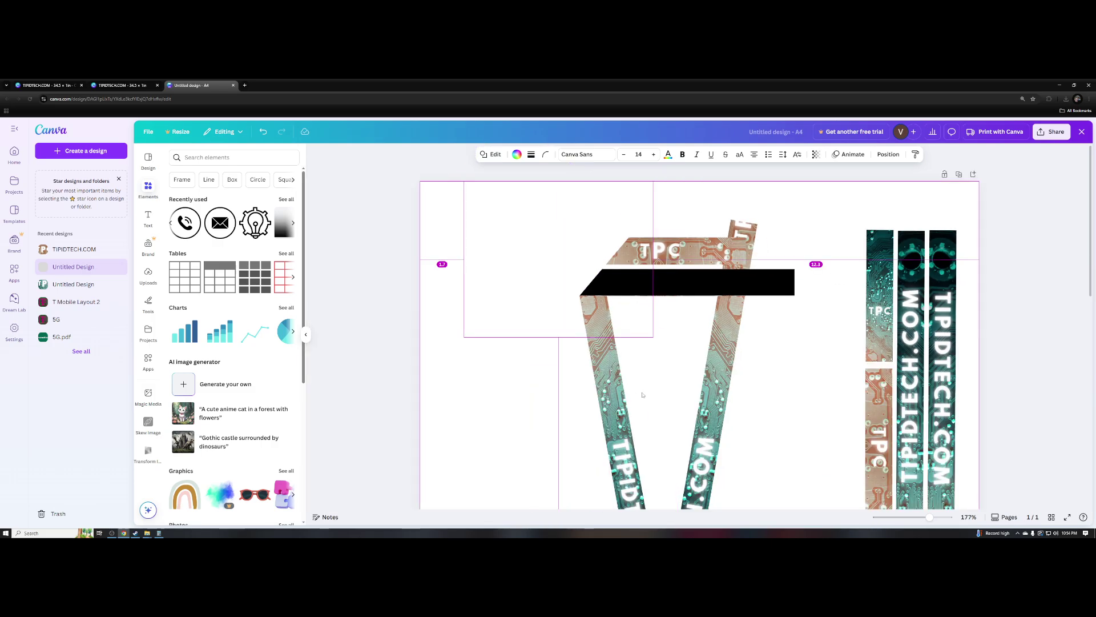
click(650, 364)
- Duplicate the slanted white rectangle that masks the left ends of the TPC section and black bar
click(576, 267)
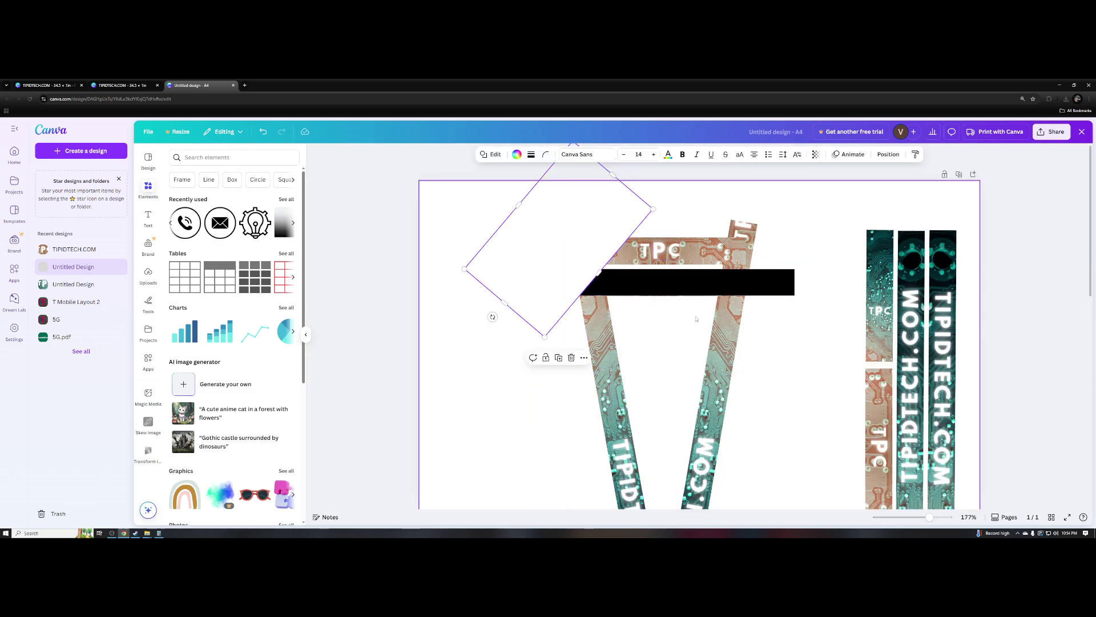
click(823, 225)
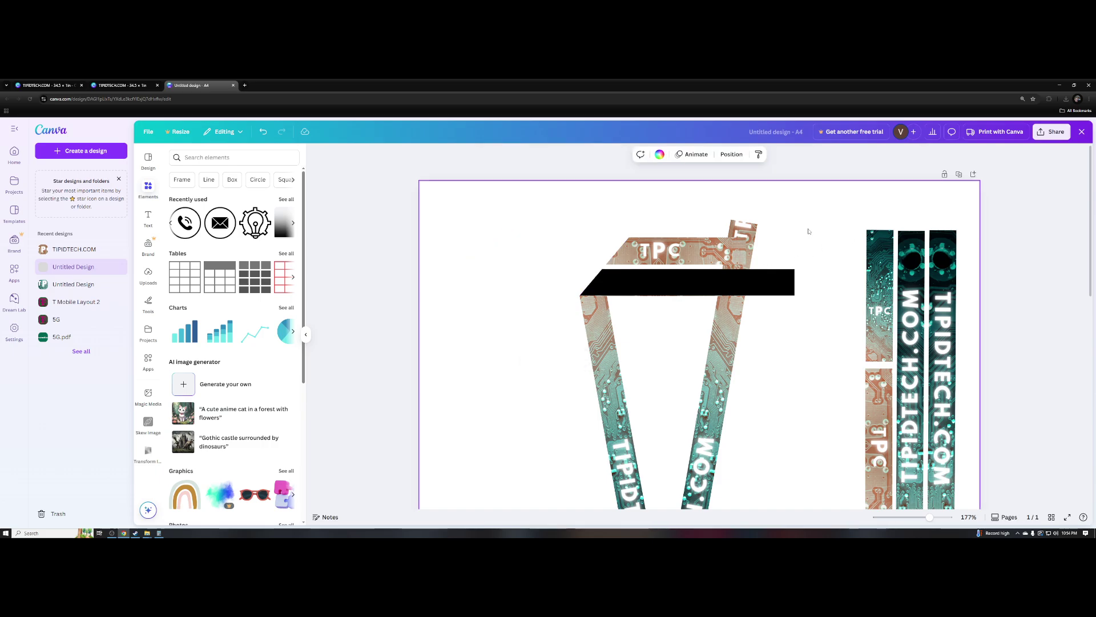
click(625, 261)
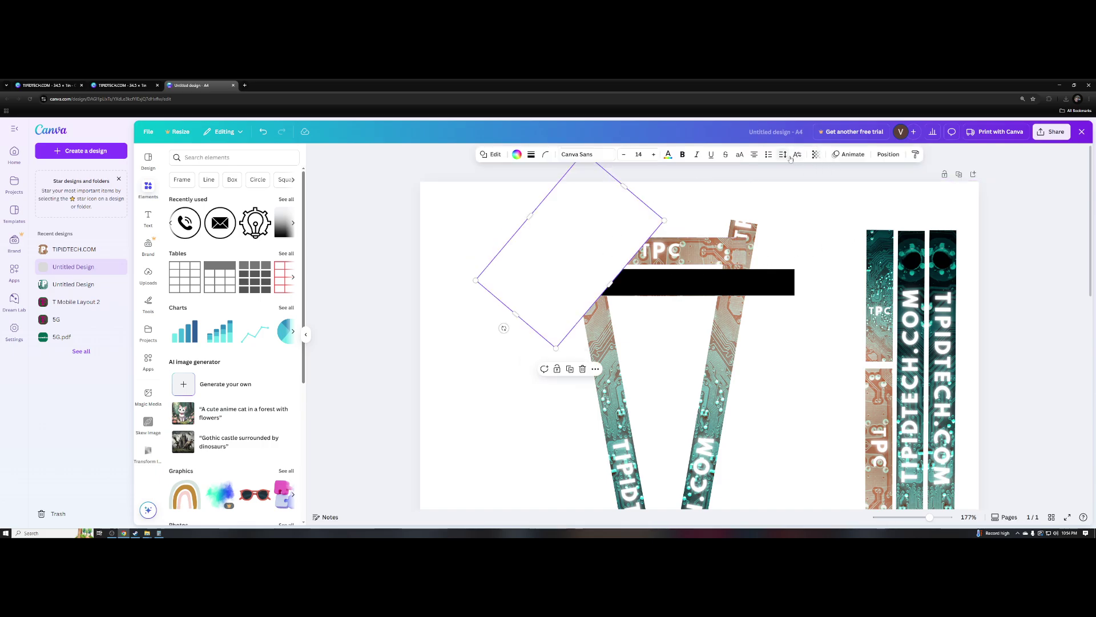
right_click(597, 232)
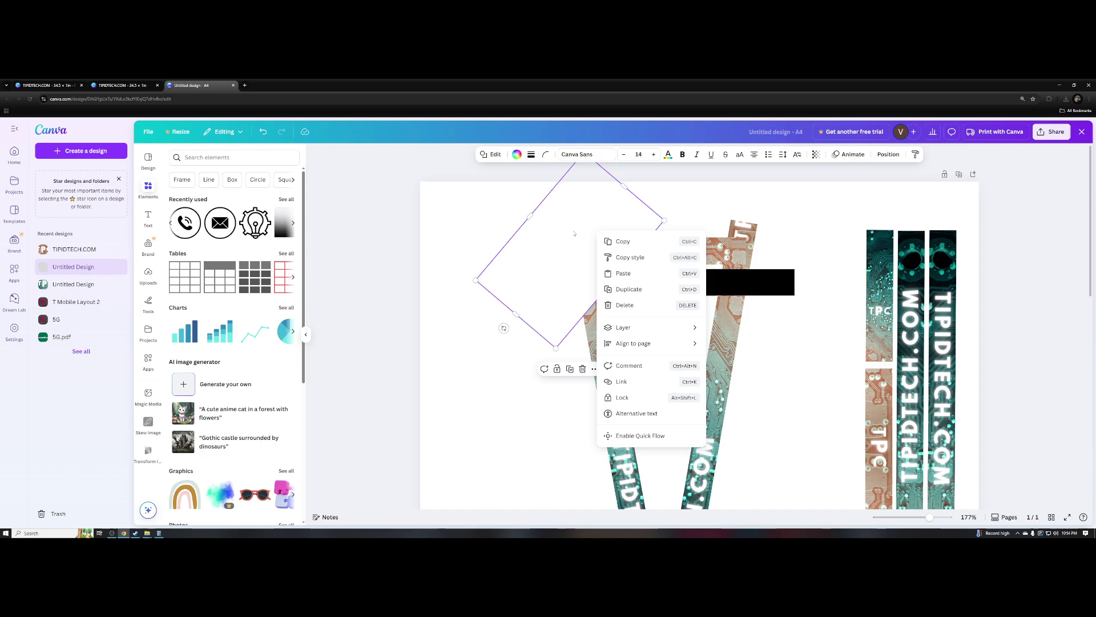
click(545, 235)
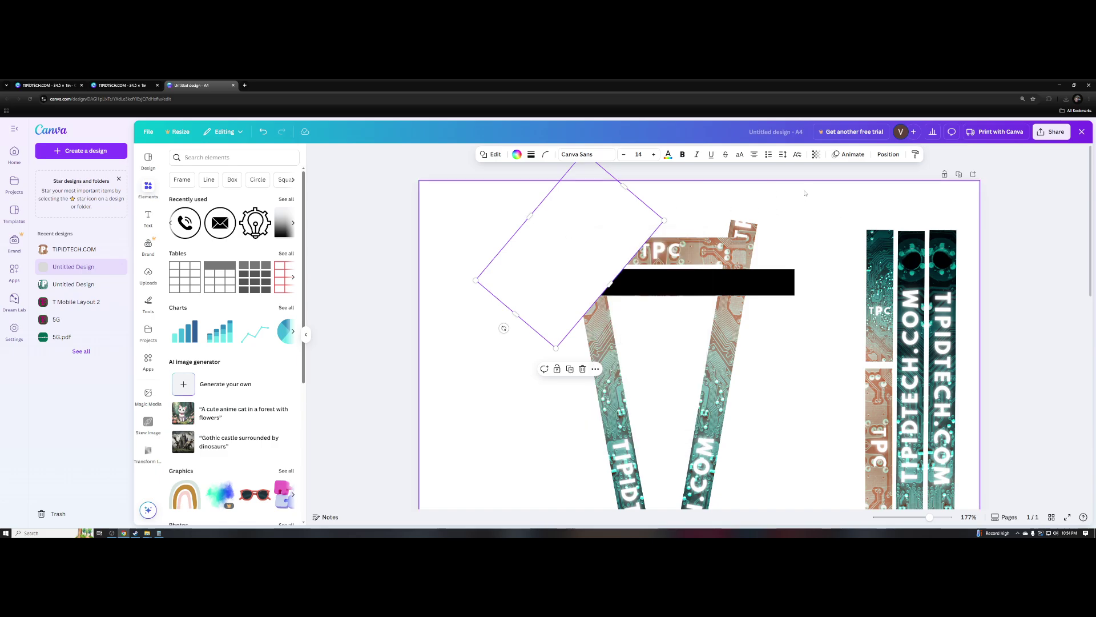
click(797, 157)
click(798, 158)
right_click(599, 239)
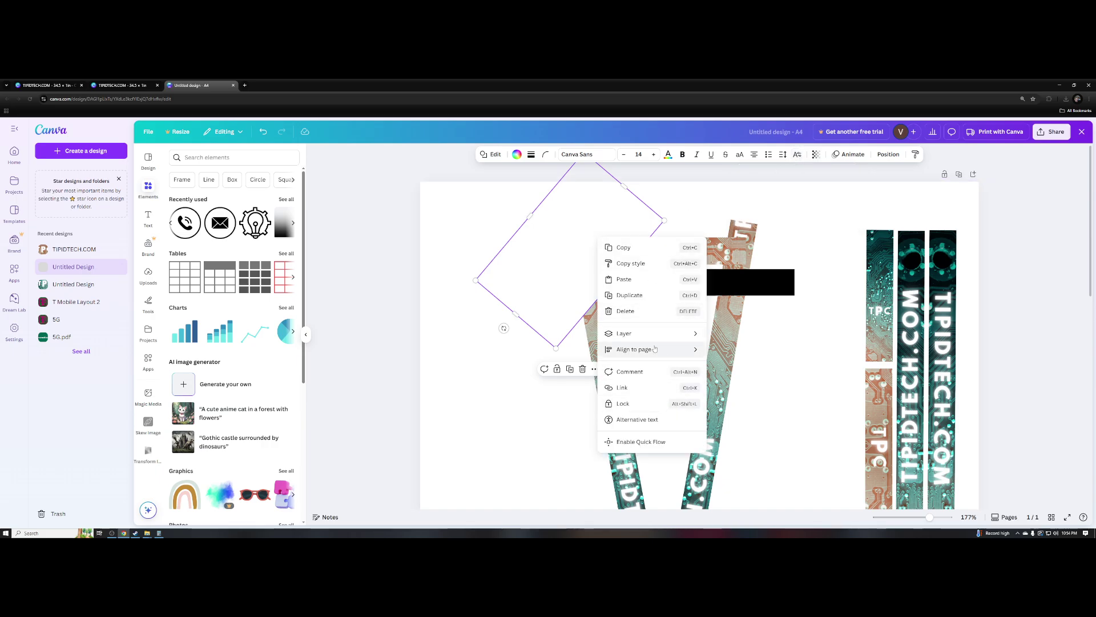
click(503, 328)
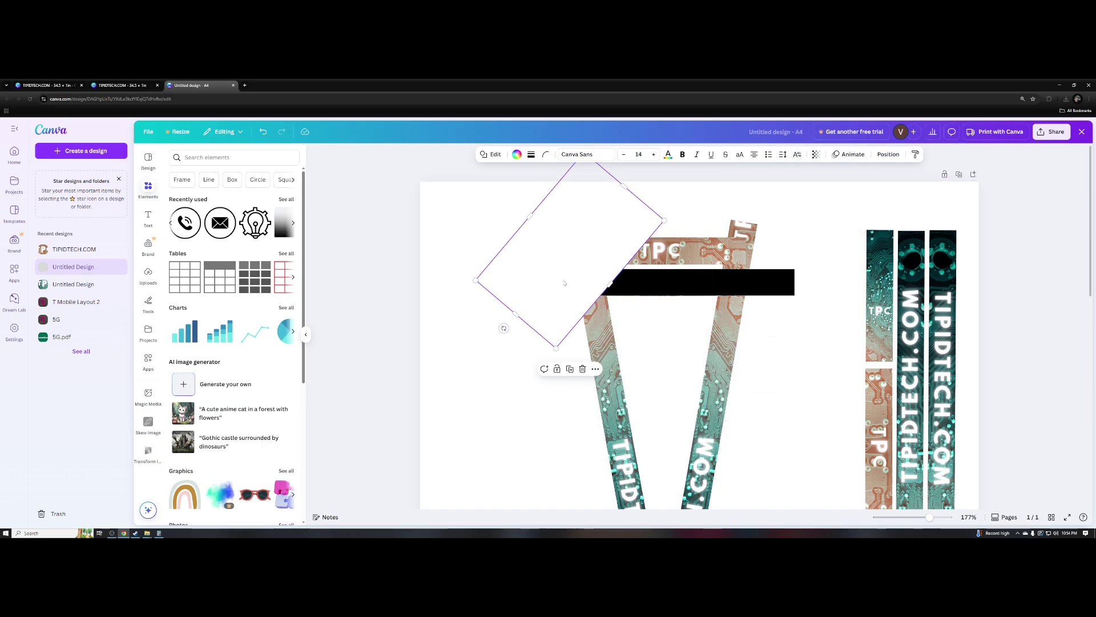
- Rotate the duplicated white rectangle to the mirrored slant and position its edge against the right arm's outer corner, masking the right ends
drag(564, 283, 662, 342)
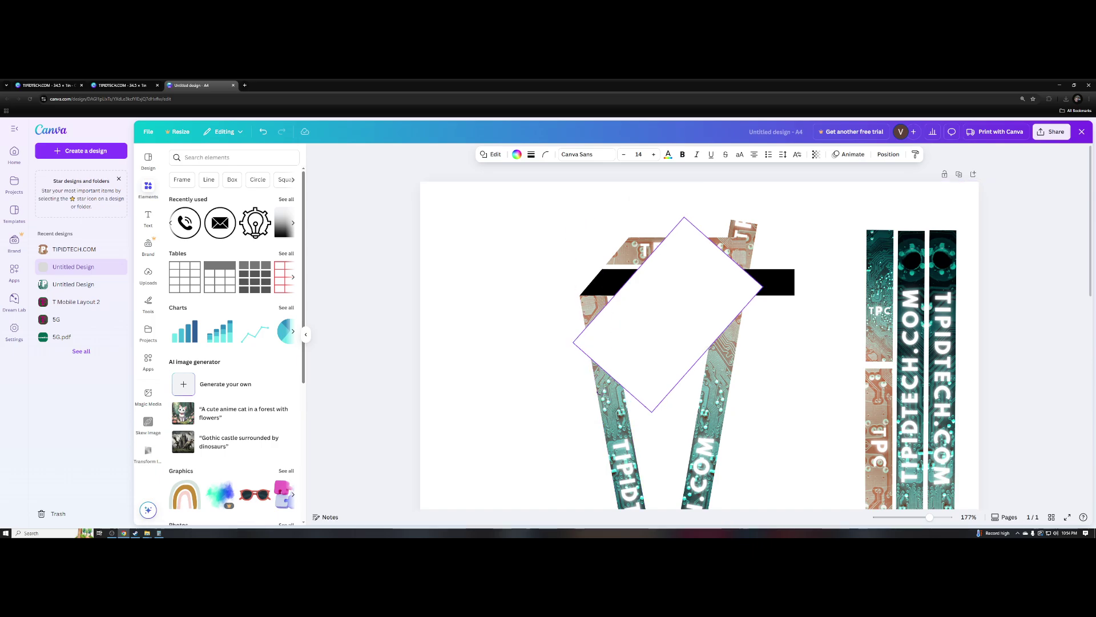
drag(599, 393, 632, 269)
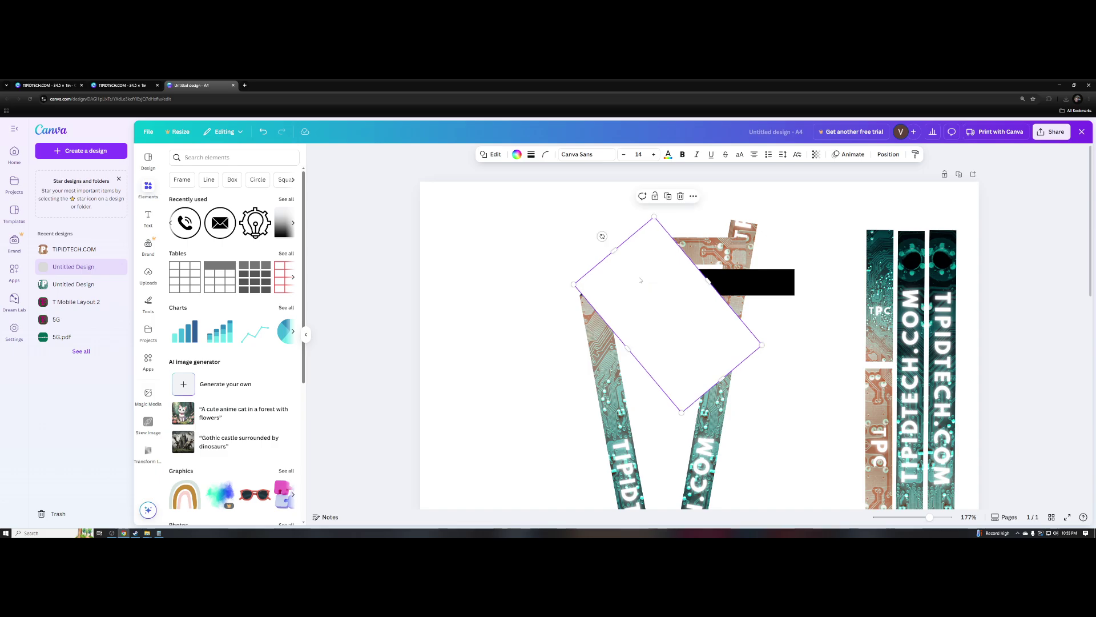
drag(641, 281, 774, 268)
scroll(755, 280, up, 5)
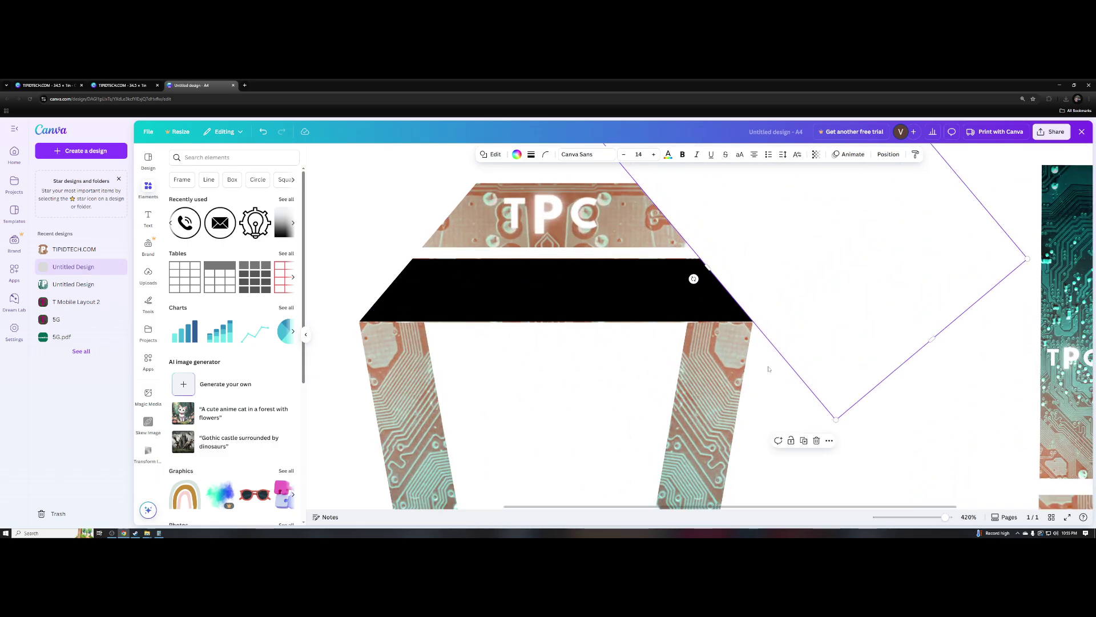
drag(788, 311, 780, 319)
scroll(768, 408, down, 5)
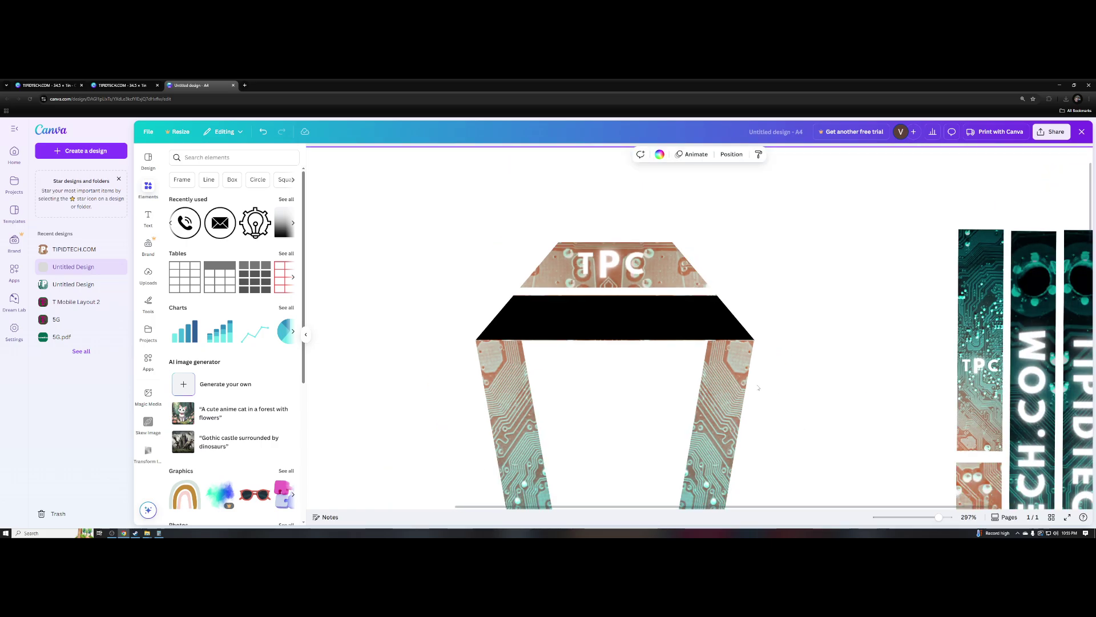
- Send the black bar behind the lanyard strips and delete the loose TPC strip lying over it
scroll(762, 346, up, 2)
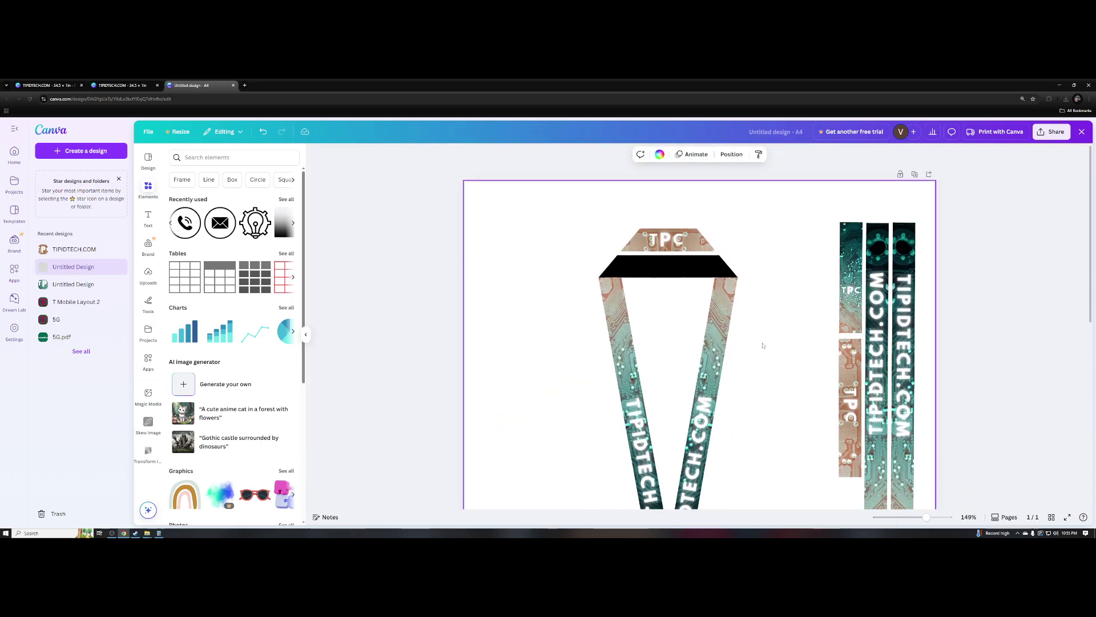
scroll(763, 342, down, 1)
scroll(763, 342, down, 2)
scroll(763, 340, up, 2)
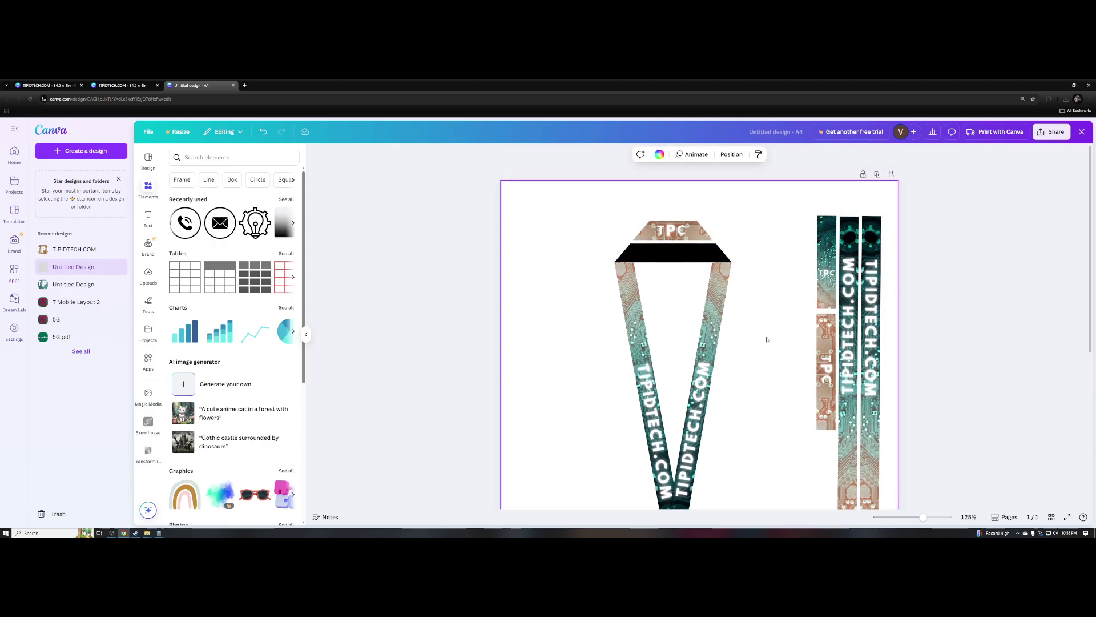
click(679, 260)
right_click(681, 259)
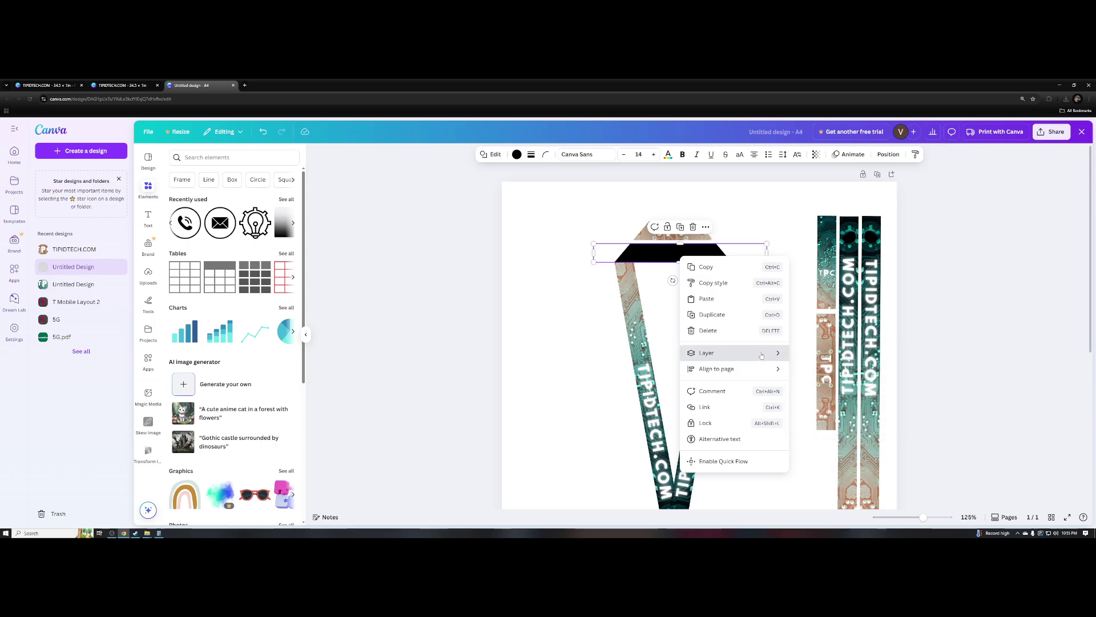
mouse_move(743, 352)
click(816, 400)
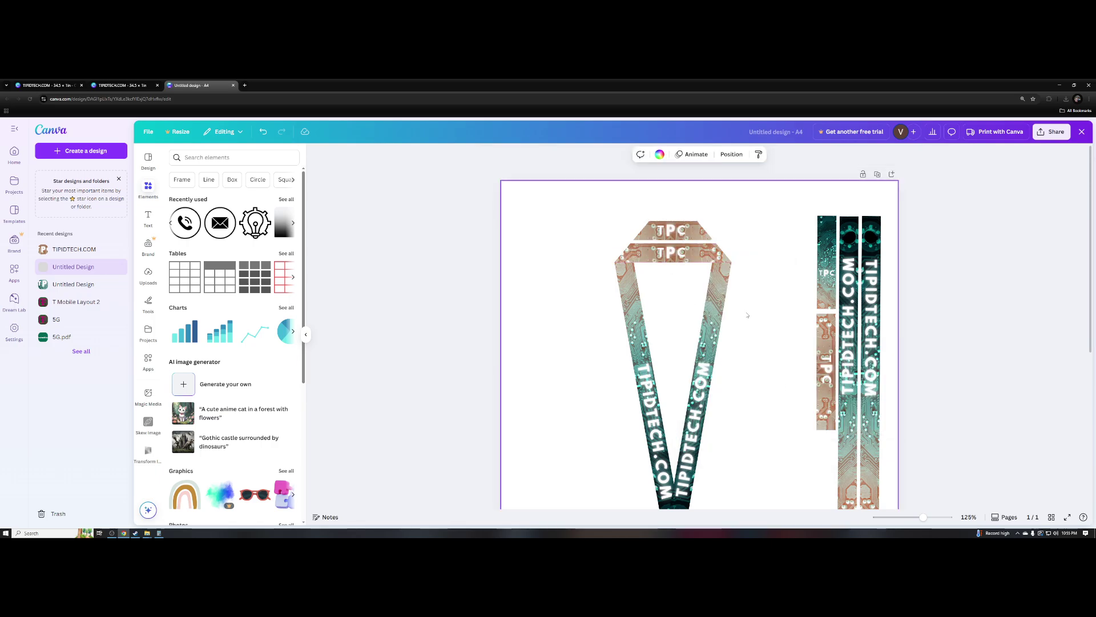
drag(681, 255, 680, 376)
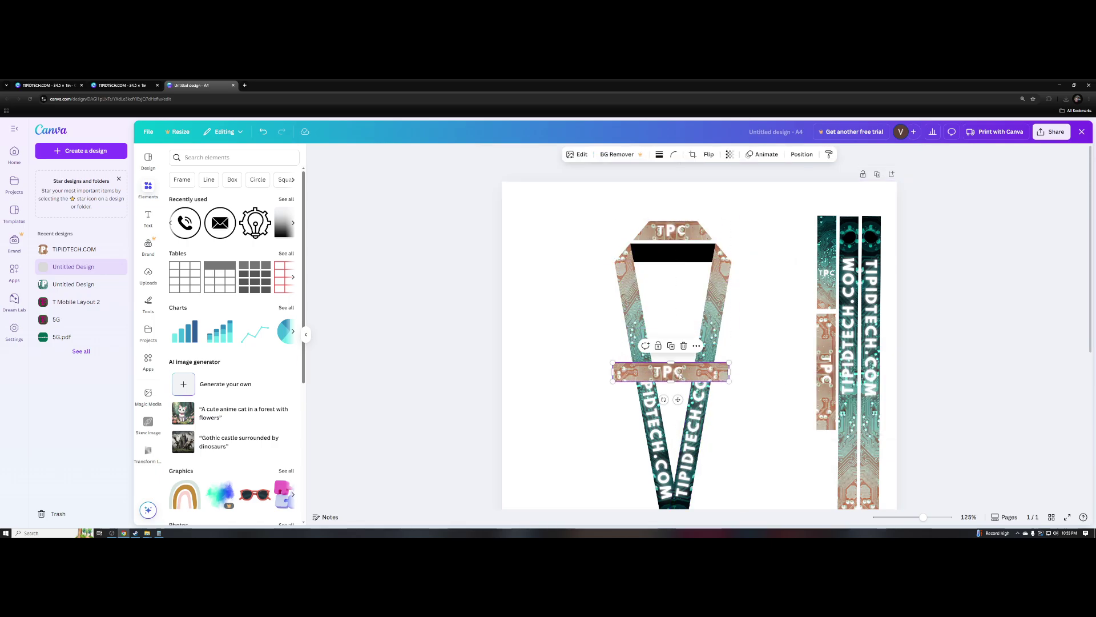
key(Delete)
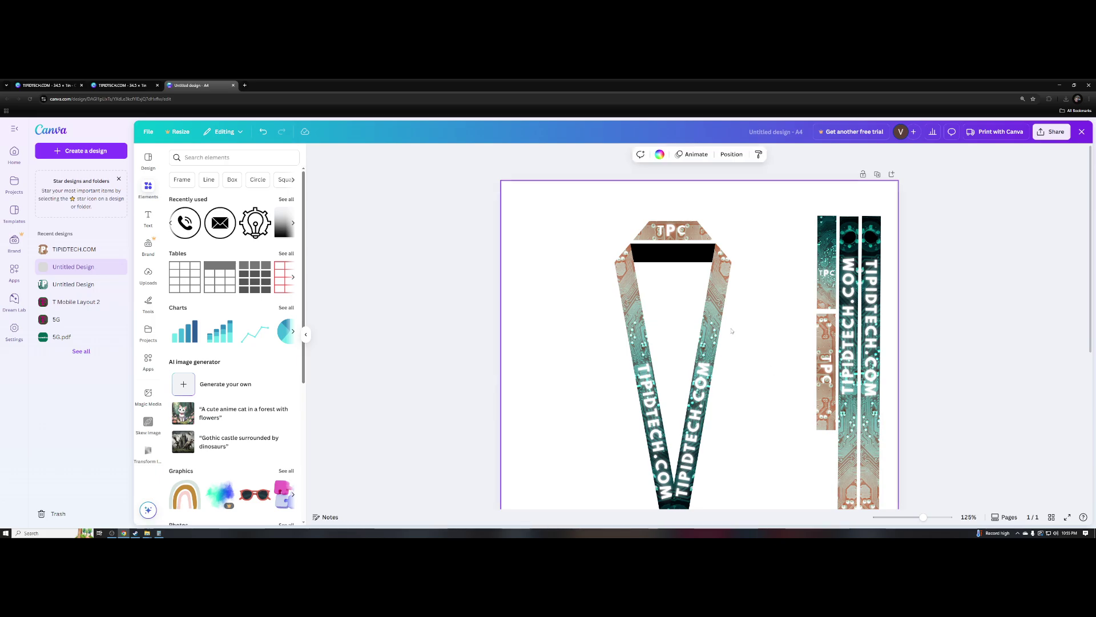
- Examine the lanyard from its upper band down to the junction of the two arms and the tail strip
scroll(741, 339, down, 3)
scroll(740, 339, up, 3)
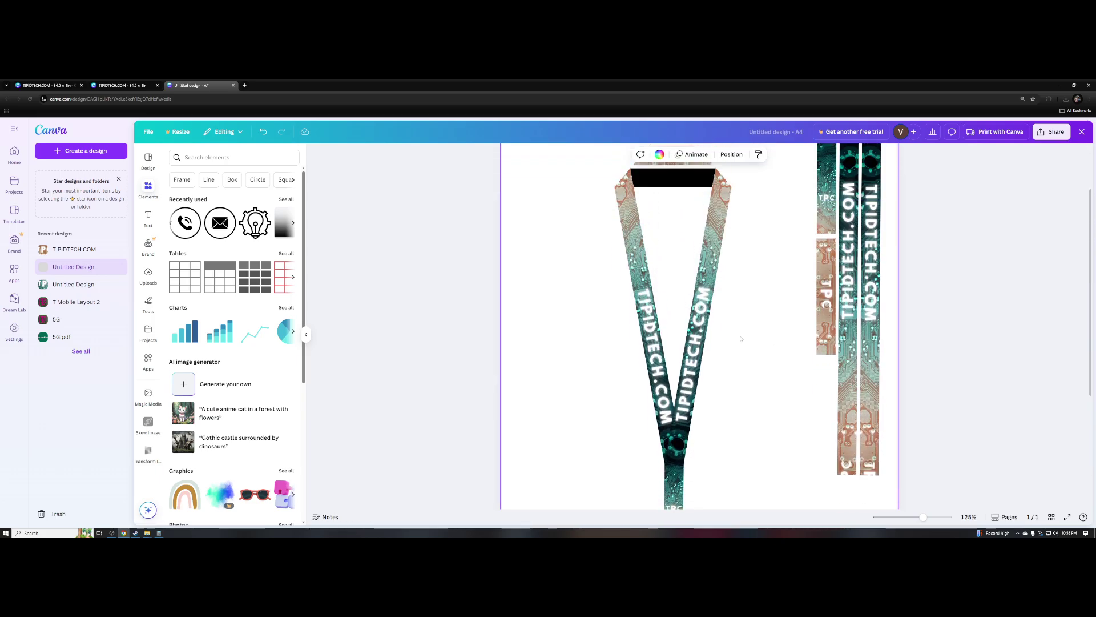
scroll(740, 338, down, 1)
scroll(740, 339, down, 1)
scroll(741, 337, up, 2)
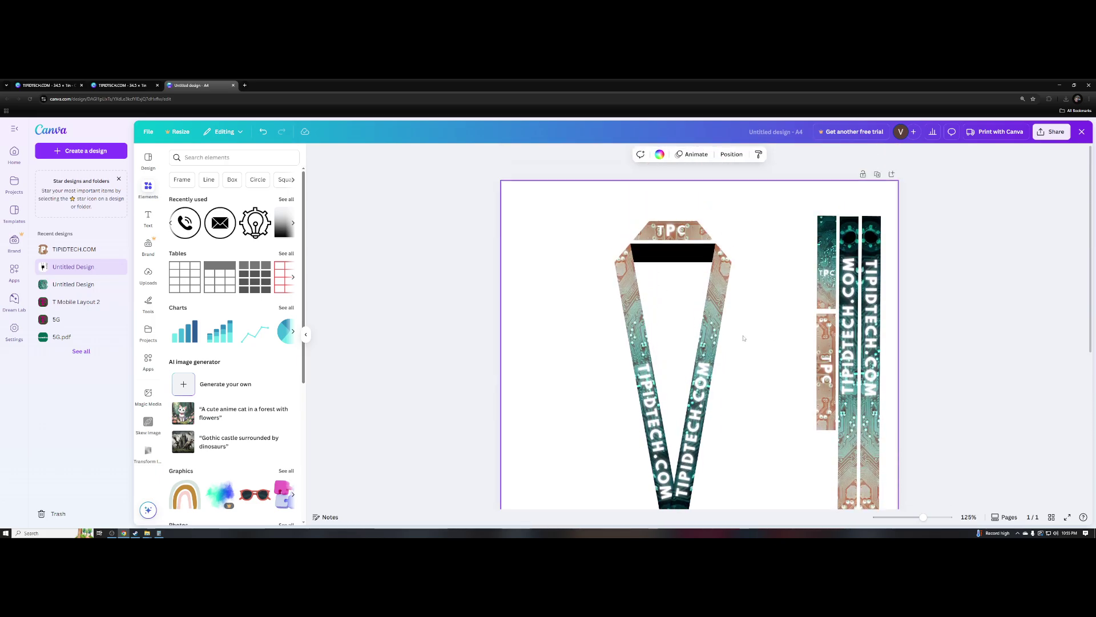
scroll(742, 337, down, 4)
scroll(656, 336, up, 5)
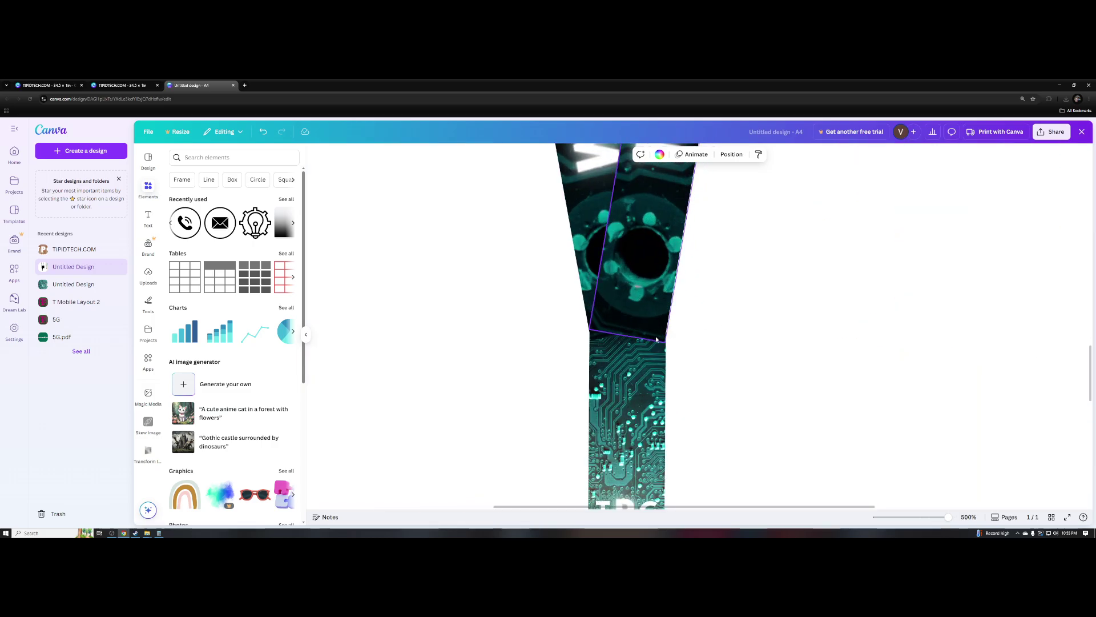
scroll(571, 257, down, 2)
scroll(553, 231, down, 3)
scroll(628, 253, up, 3)
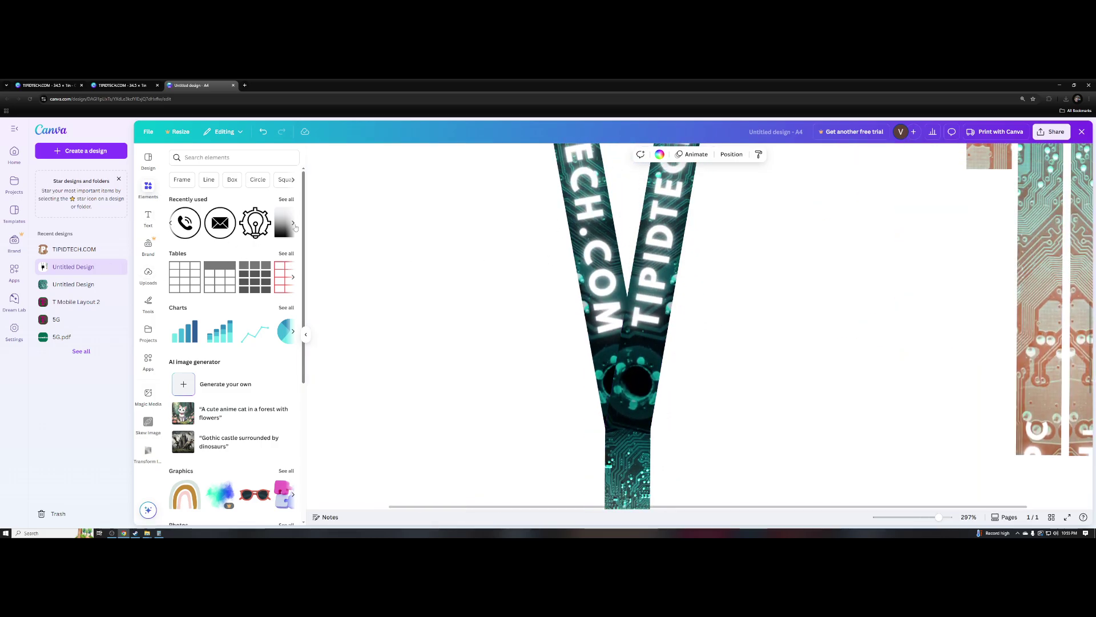
click(293, 224)
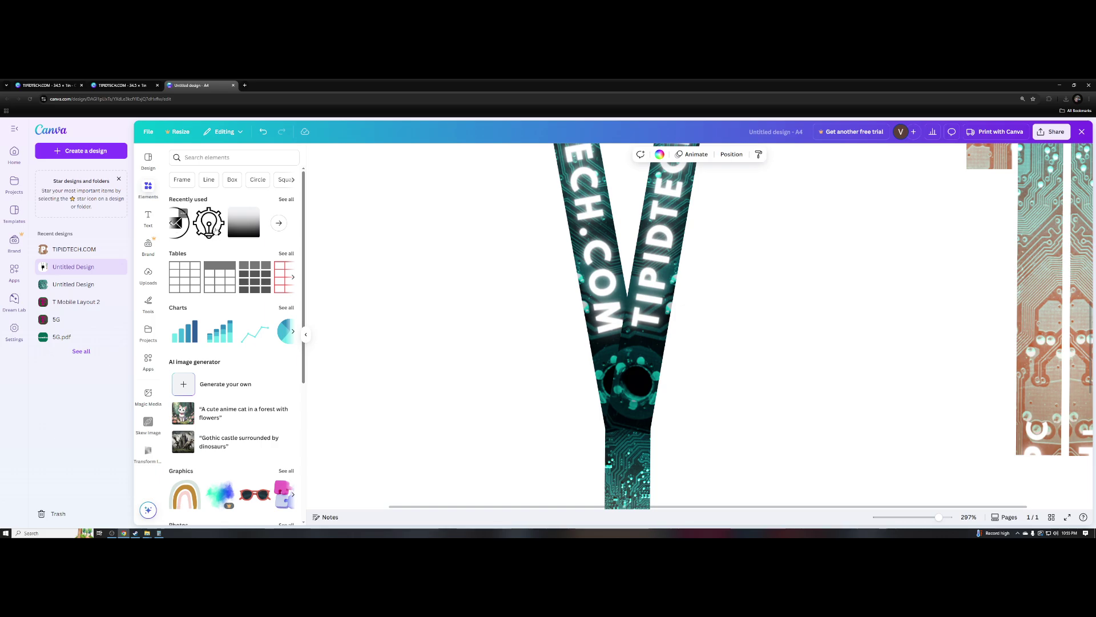
click(172, 224)
click(172, 223)
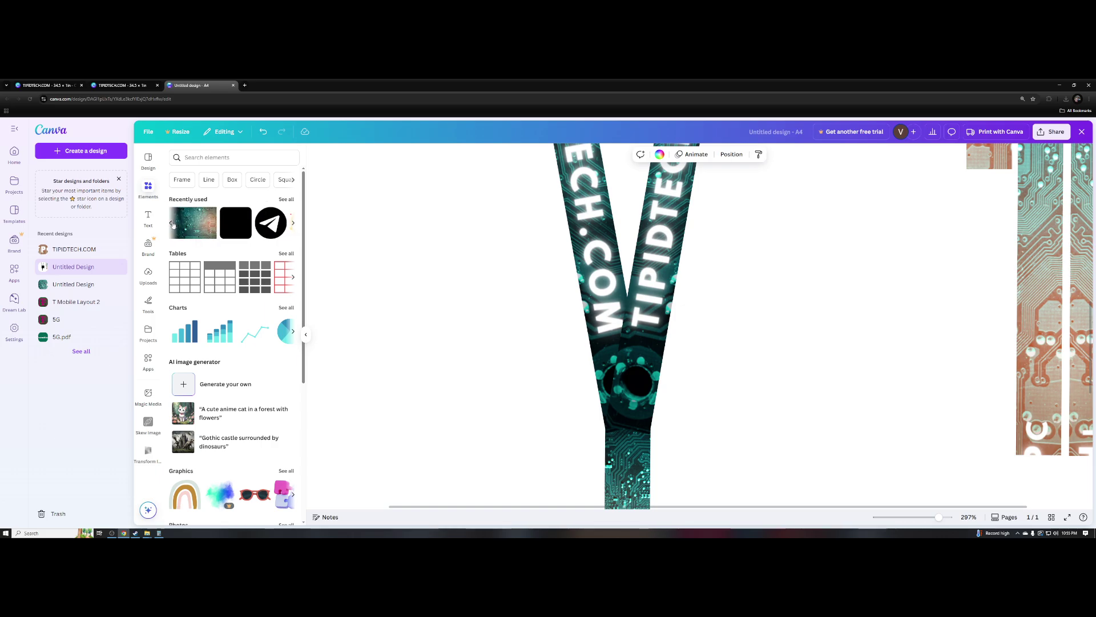
click(232, 227)
scroll(696, 285, down, 5)
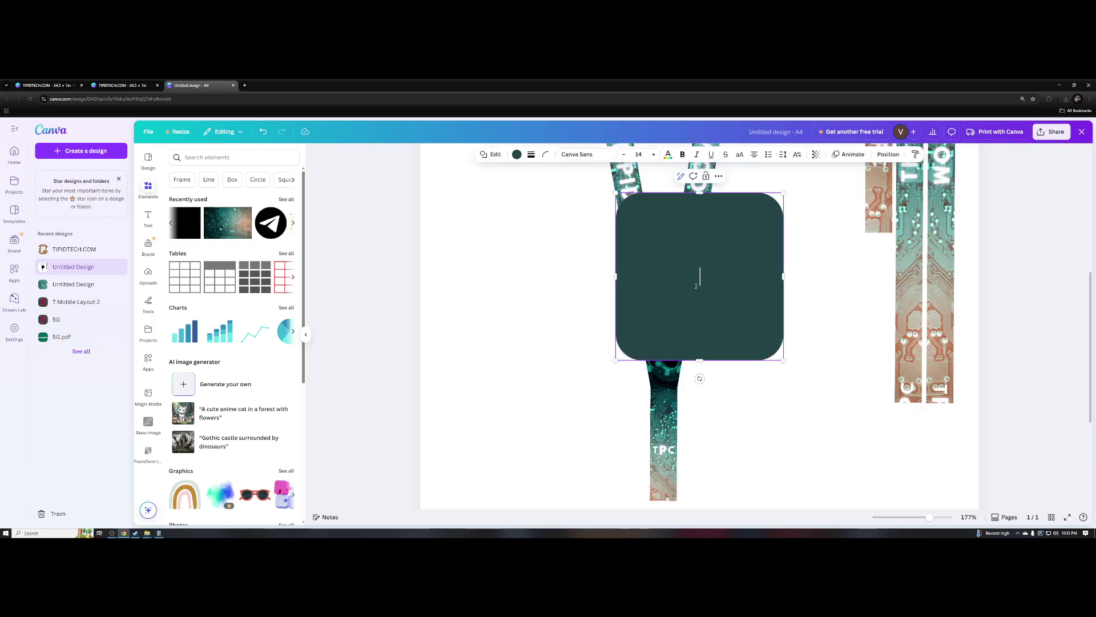
key(Delete)
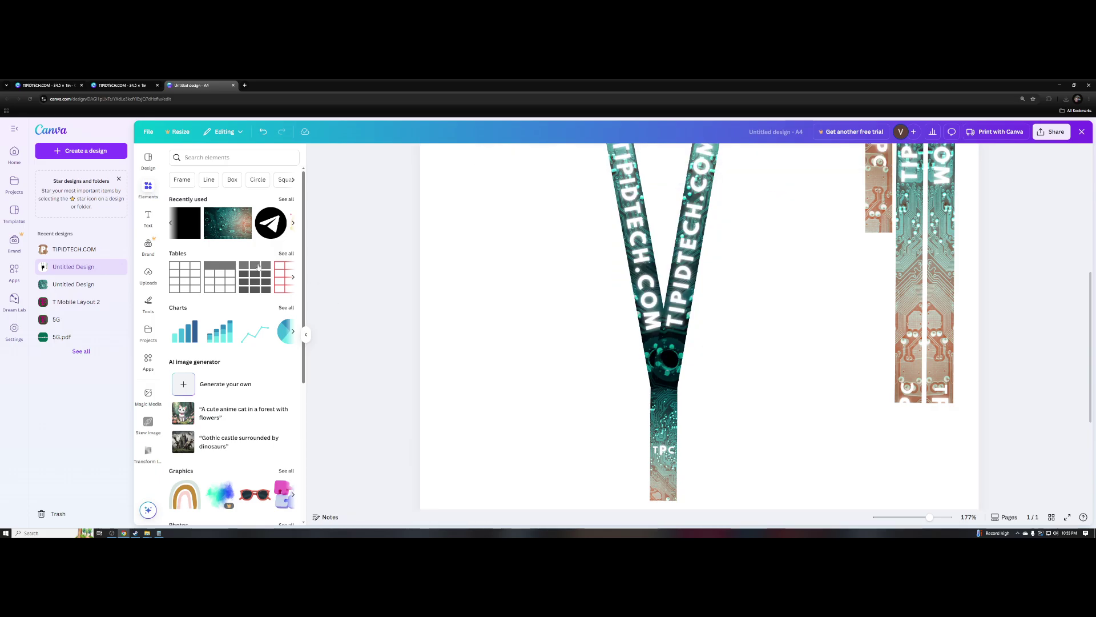
- Insert a sharp-cornered square shape from the recently used elements and fill it black
click(171, 224)
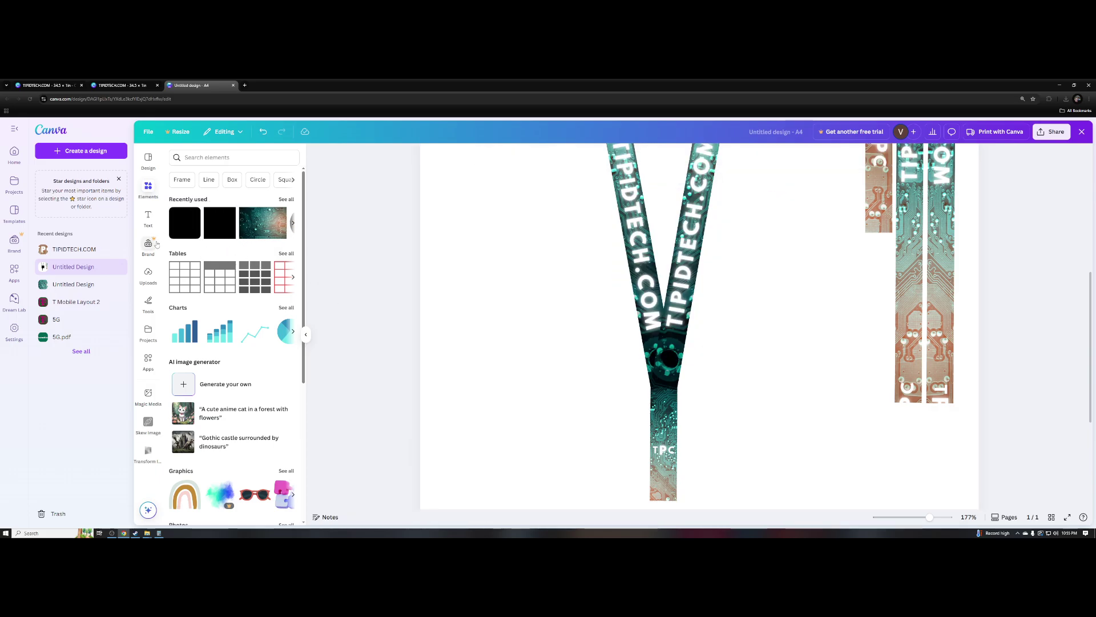
click(220, 222)
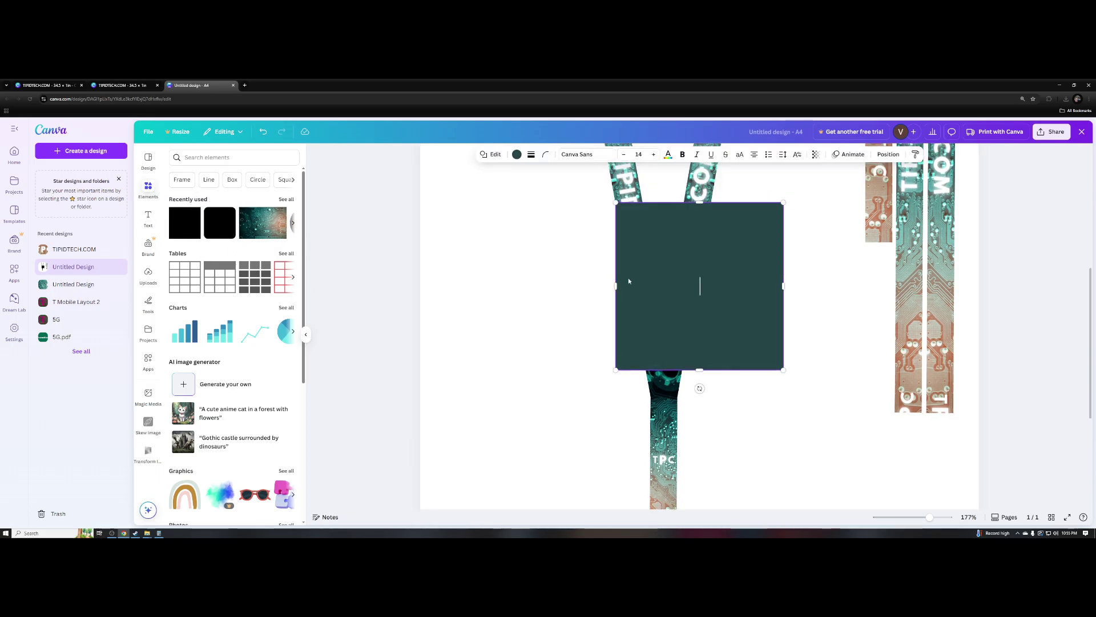
scroll(628, 277, up, 2)
click(516, 154)
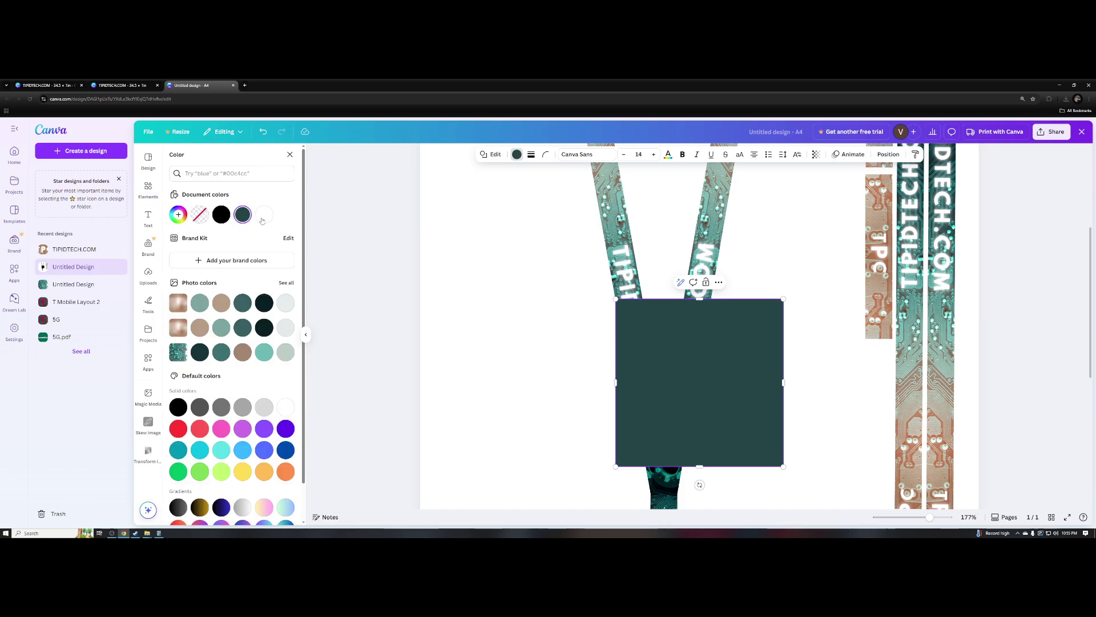
click(221, 214)
- Shrink the black square to a small upright rectangle and place it over the joint between the V and the tail strip
drag(783, 298, 653, 397)
scroll(652, 373, down, 2)
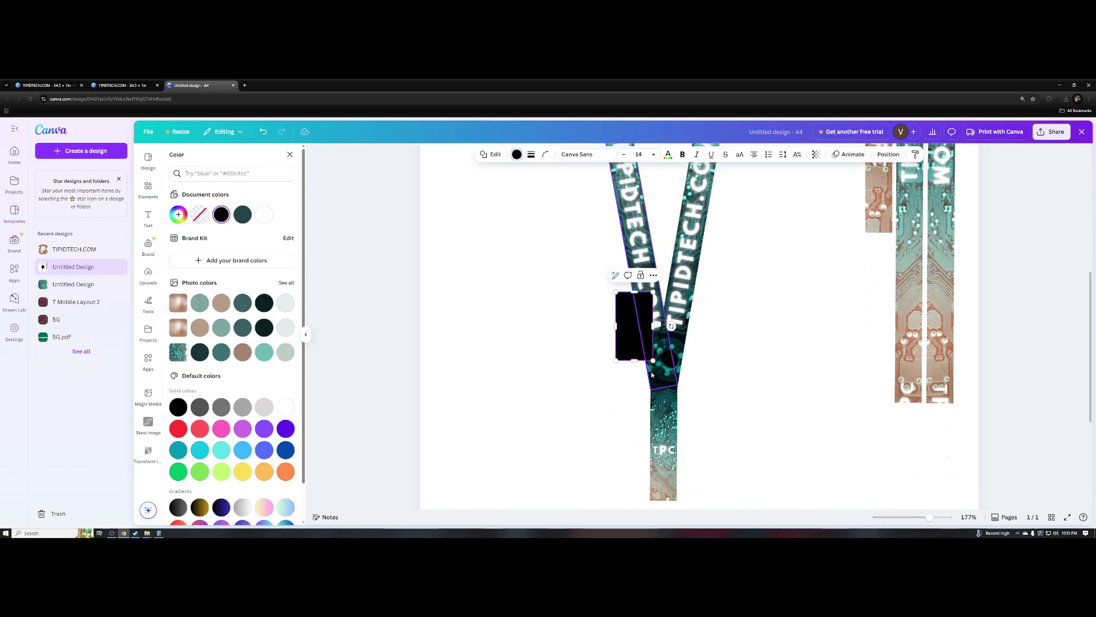
click(563, 300)
drag(640, 318, 660, 391)
drag(680, 436, 673, 407)
click(740, 417)
- Nudge the TPC tail strip downward so more of it extends below the black rectangle
scroll(738, 410, up, 1)
scroll(738, 410, down, 4)
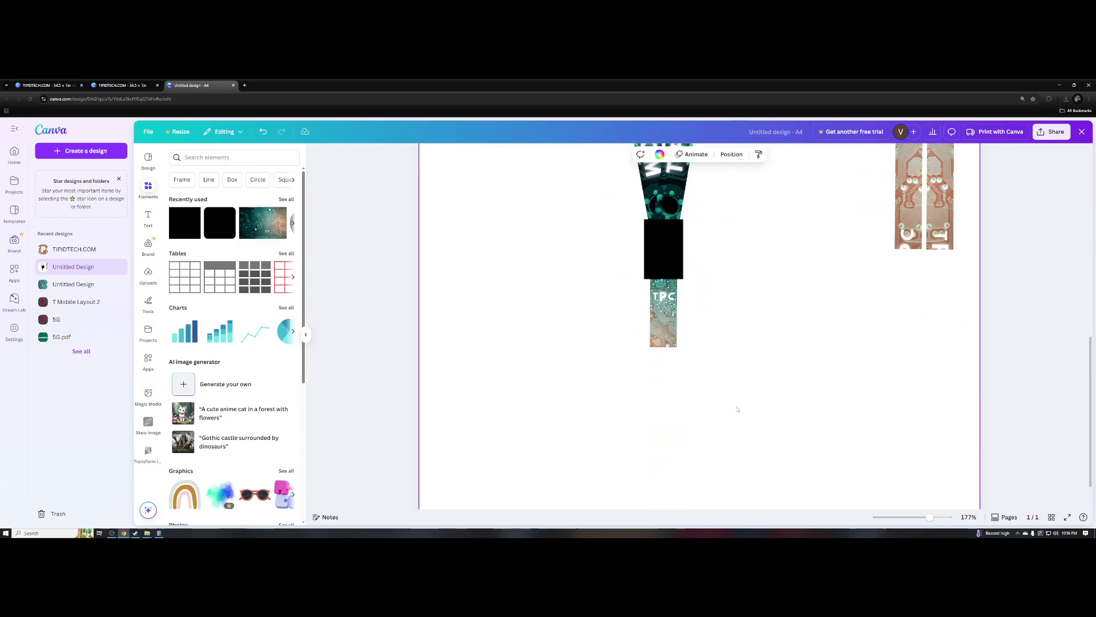
click(668, 316)
key(Down)
key(Down)
key(Down)
key(Down)
key(Down)
key(Down)
key(Down)
key(Down)
key(Down)
key(Down)
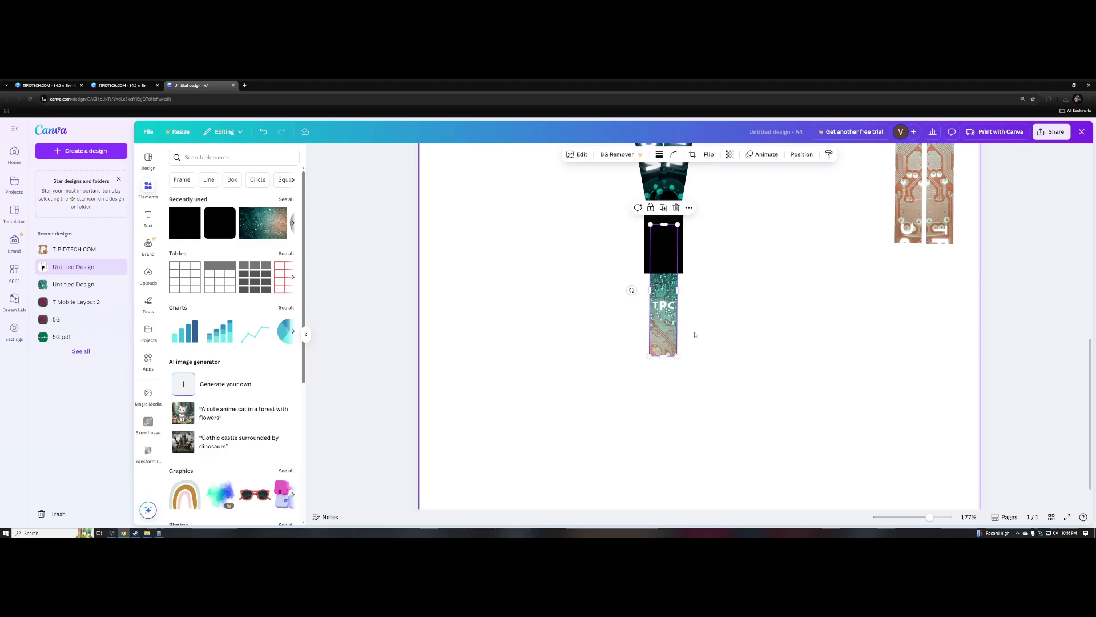
- Examine the whole lanyard mockup, from the upper TPC band to the black rectangle and tail strip
scroll(742, 354, up, 3)
scroll(742, 369, down, 2)
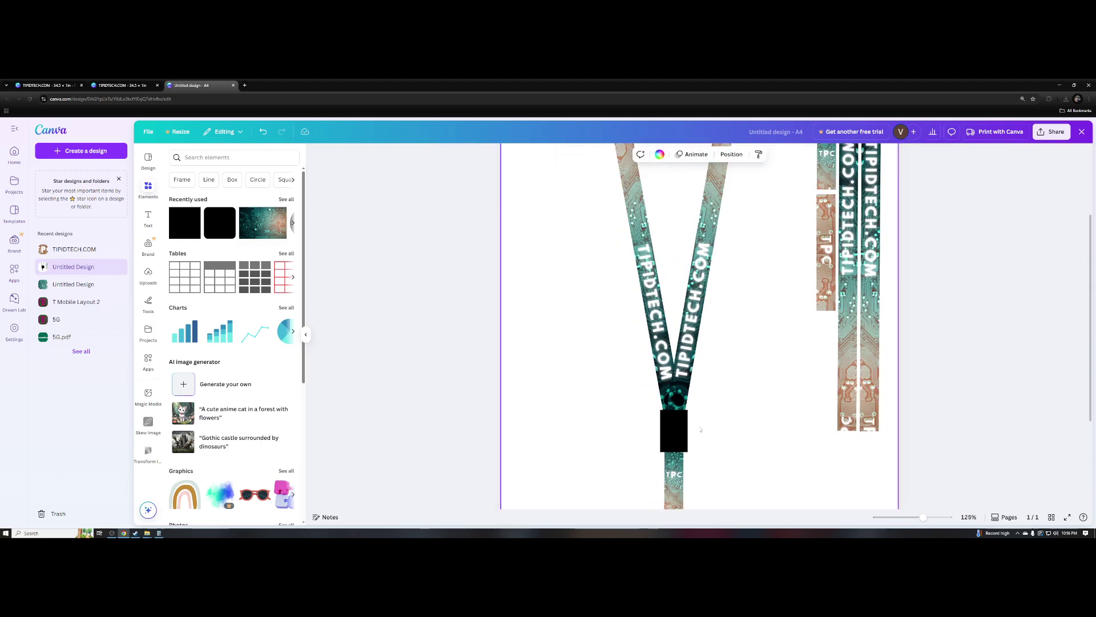
scroll(733, 371, up, 5)
scroll(722, 371, down, 5)
scroll(724, 372, down, 4)
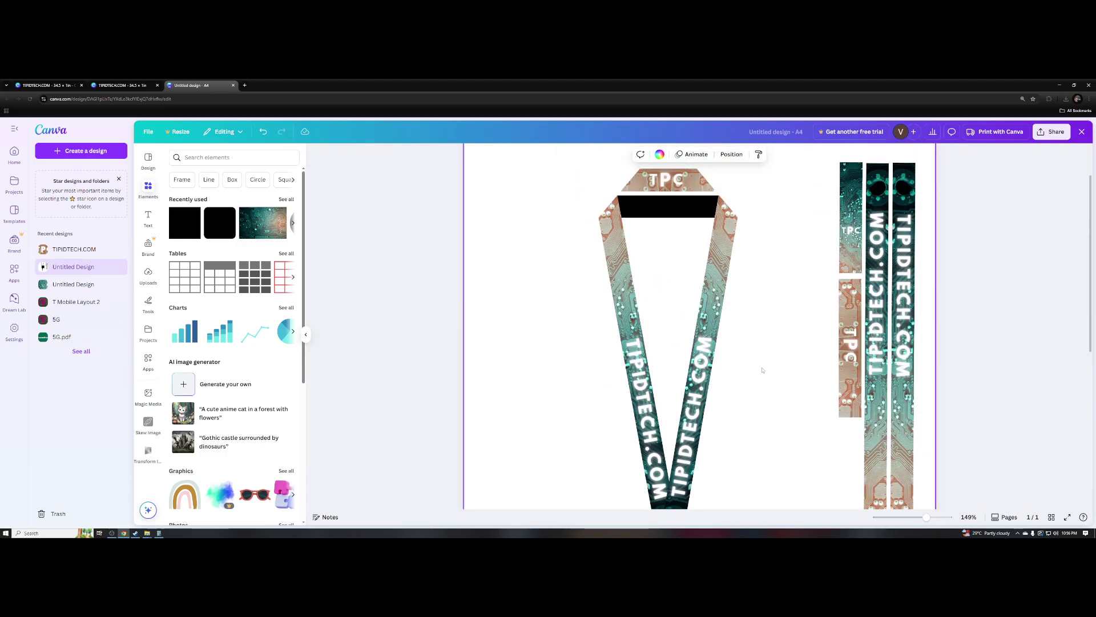
scroll(731, 375, up, 3)
scroll(728, 371, down, 2)
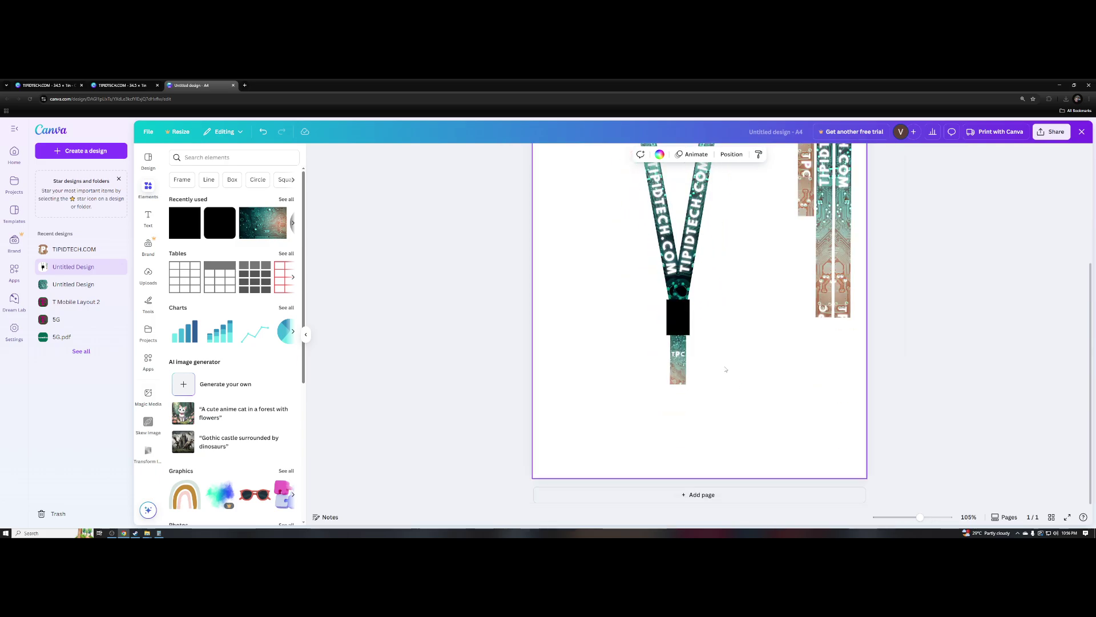
scroll(729, 362, up, 2)
scroll(729, 360, down, 2)
scroll(712, 450, up, 6)
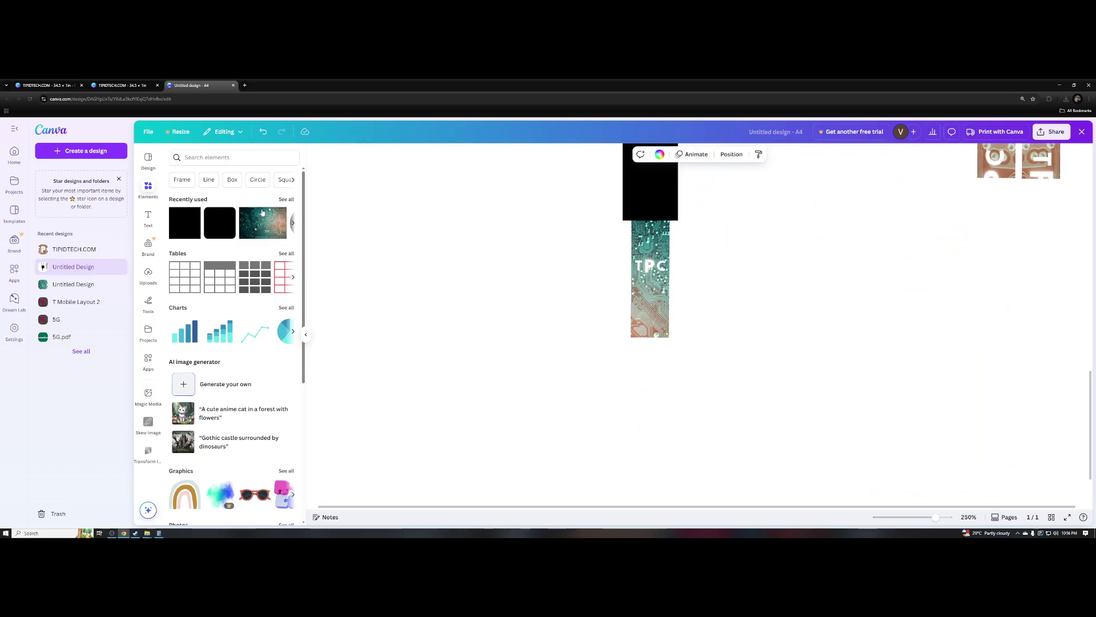
- Search the design elements for "ghook"
click(218, 157)
text(ghost)
key(Return)
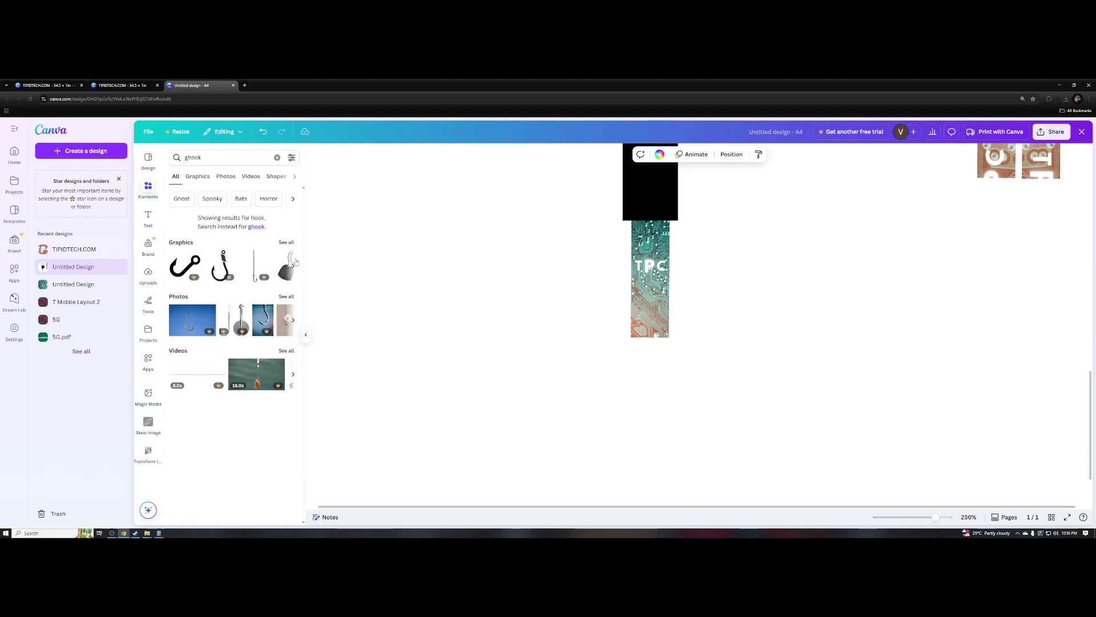
- Search Google Images for "ghook" in a new browser tab and copy the "ID Hook for ID Making" picture
key(ctrl+t)
text(ghook)
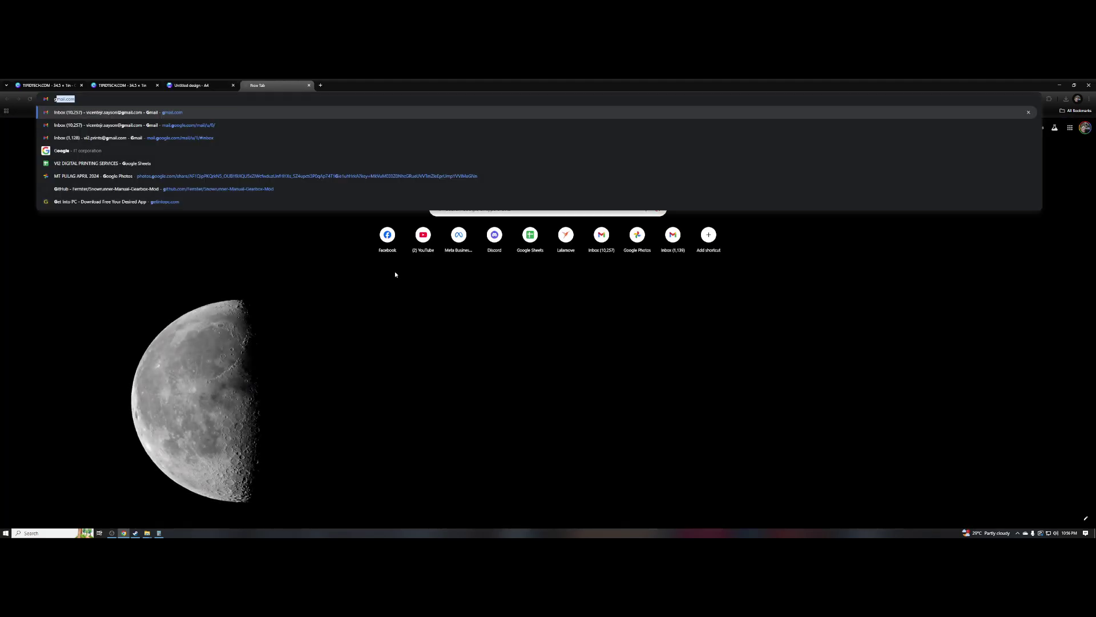
key(Return)
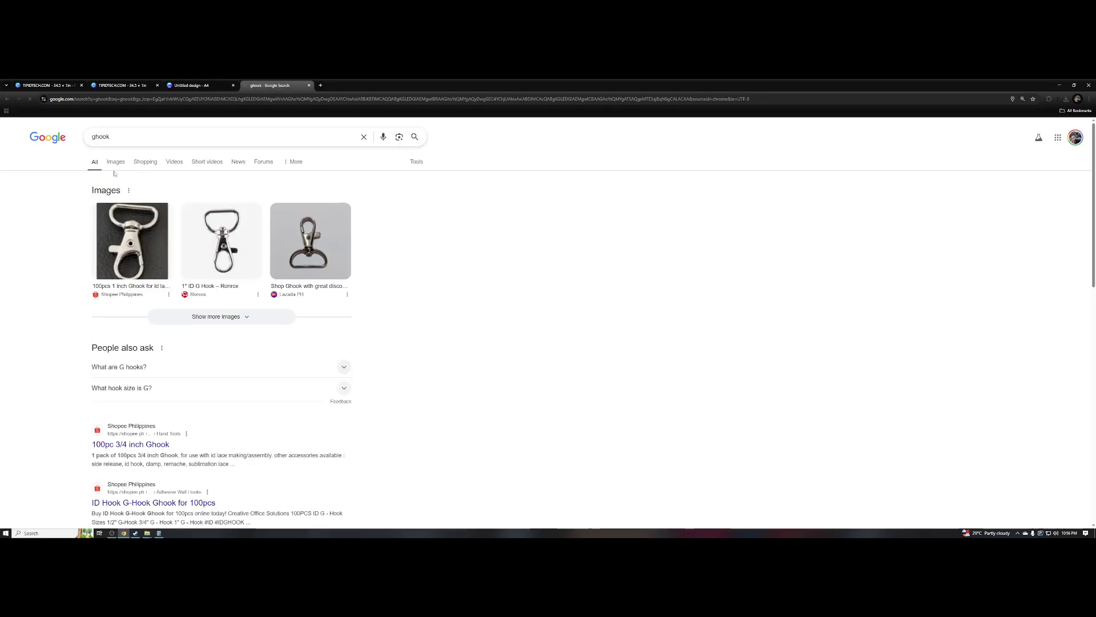
click(115, 162)
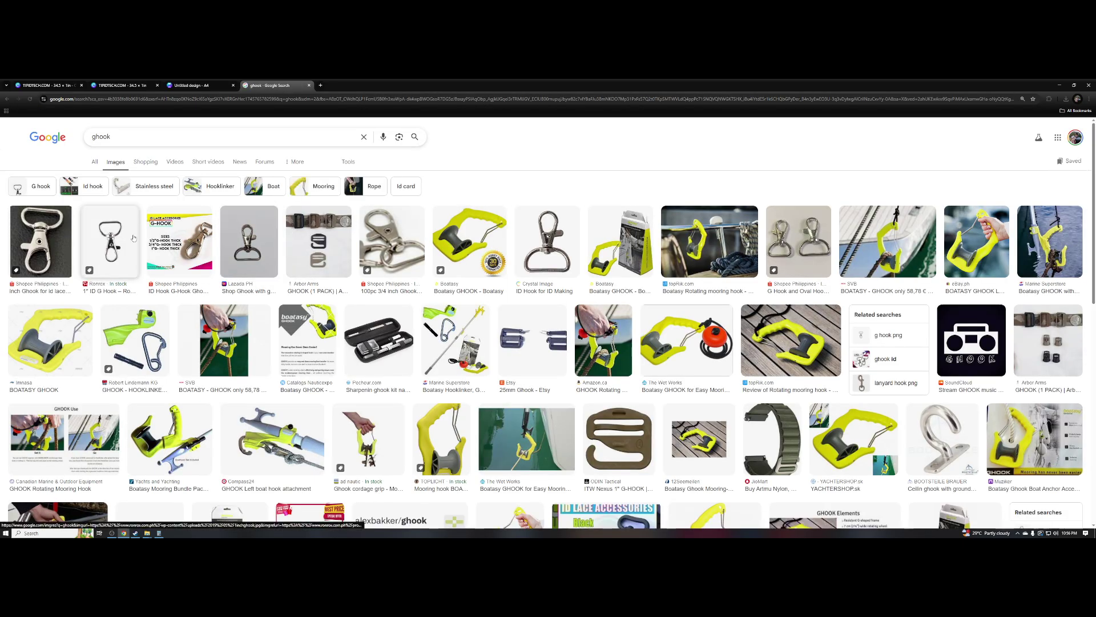
click(578, 258)
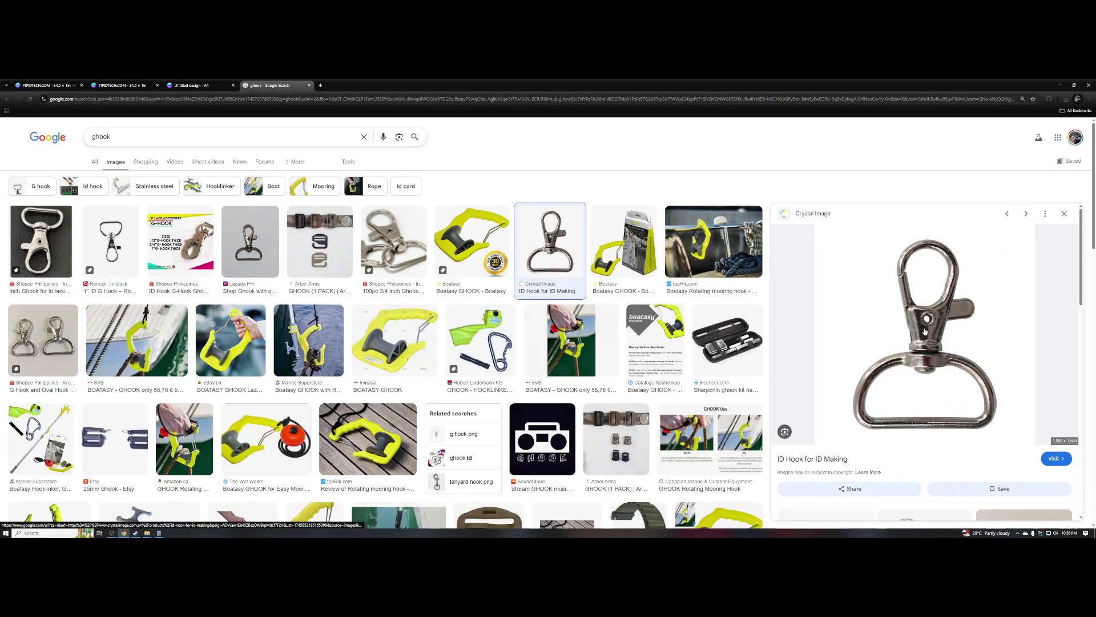
right_click(924, 330)
click(969, 428)
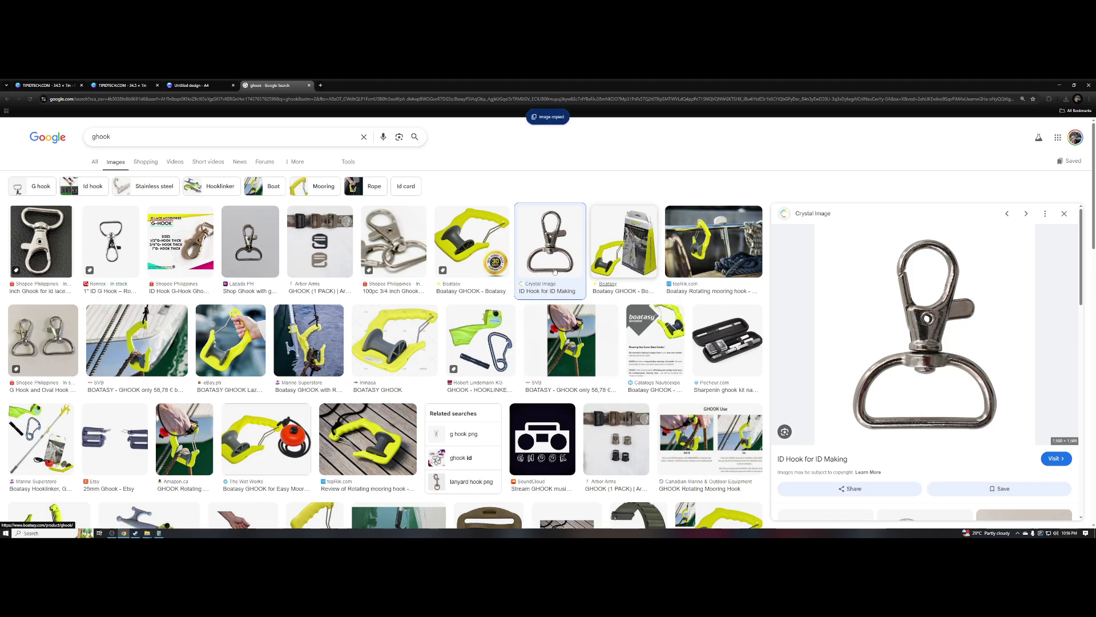
- Switch back to the A4 design in Canva and paste the copied hook picture onto the page
click(191, 85)
scroll(762, 317, down, 5)
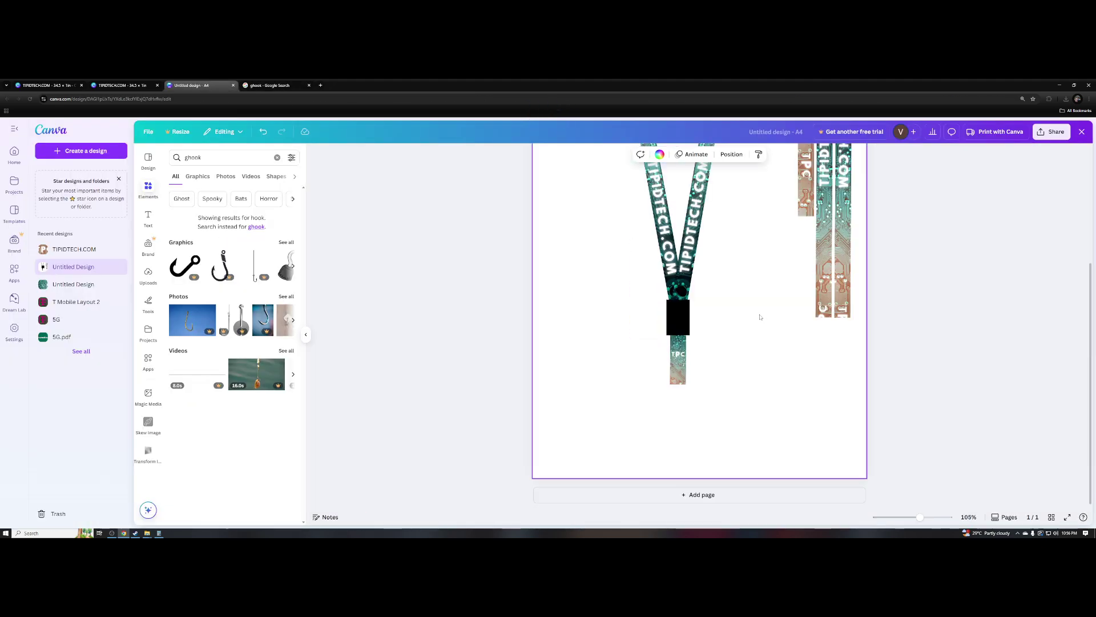
key(ctrl+v)
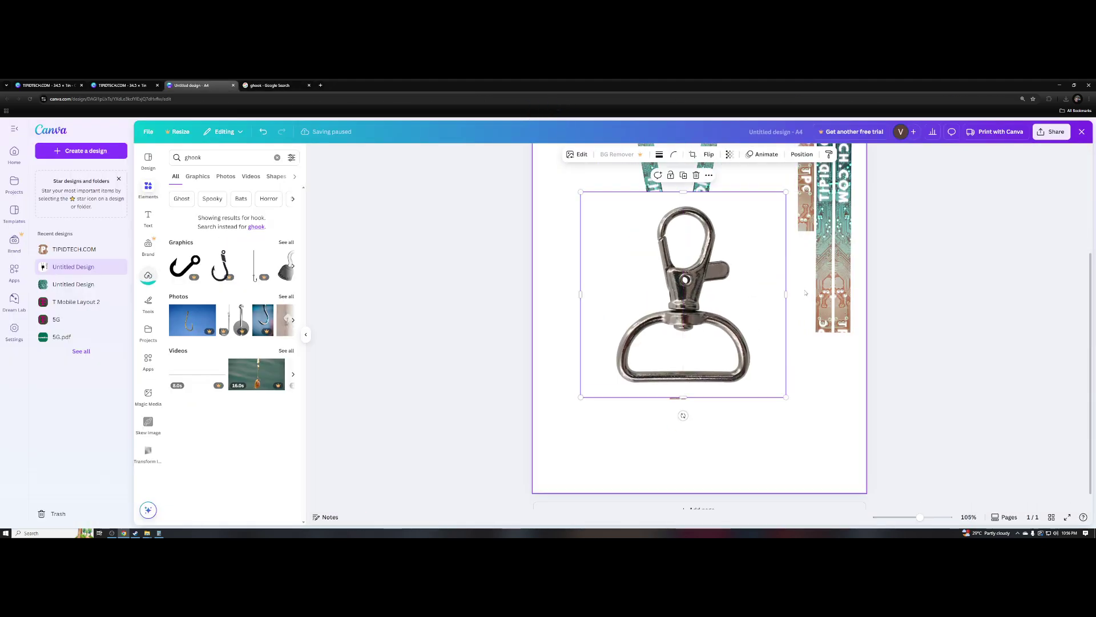
- Turn the hook picture upside down, shrink it and place it just below the TPC tail strip
drag(683, 415, 714, 346)
drag(786, 311, 695, 409)
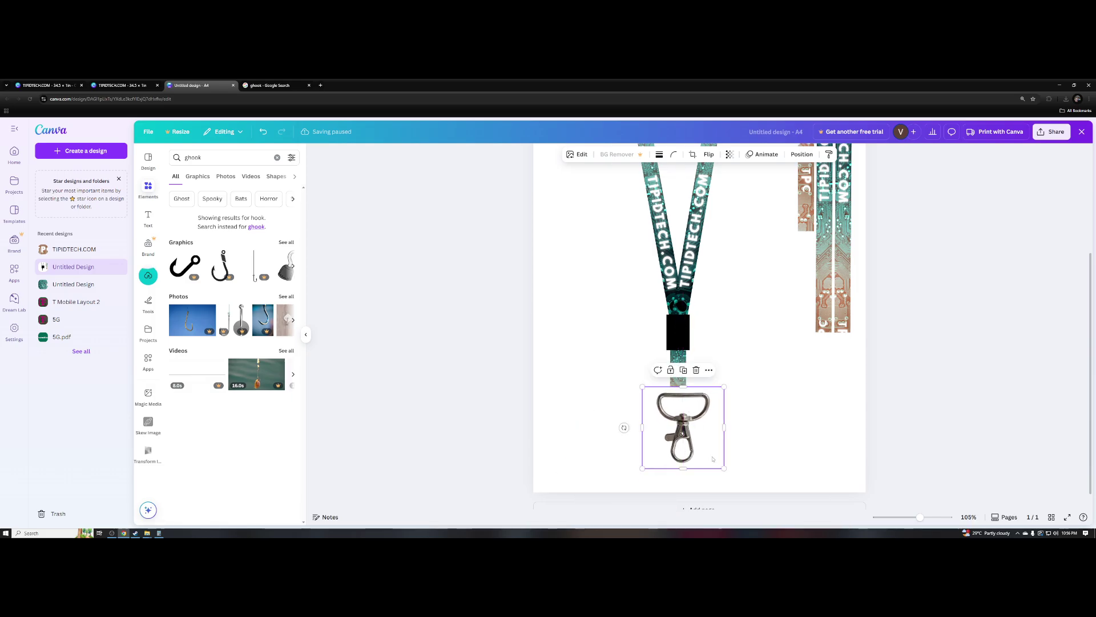
drag(723, 467, 685, 419)
scroll(680, 410, up, 5)
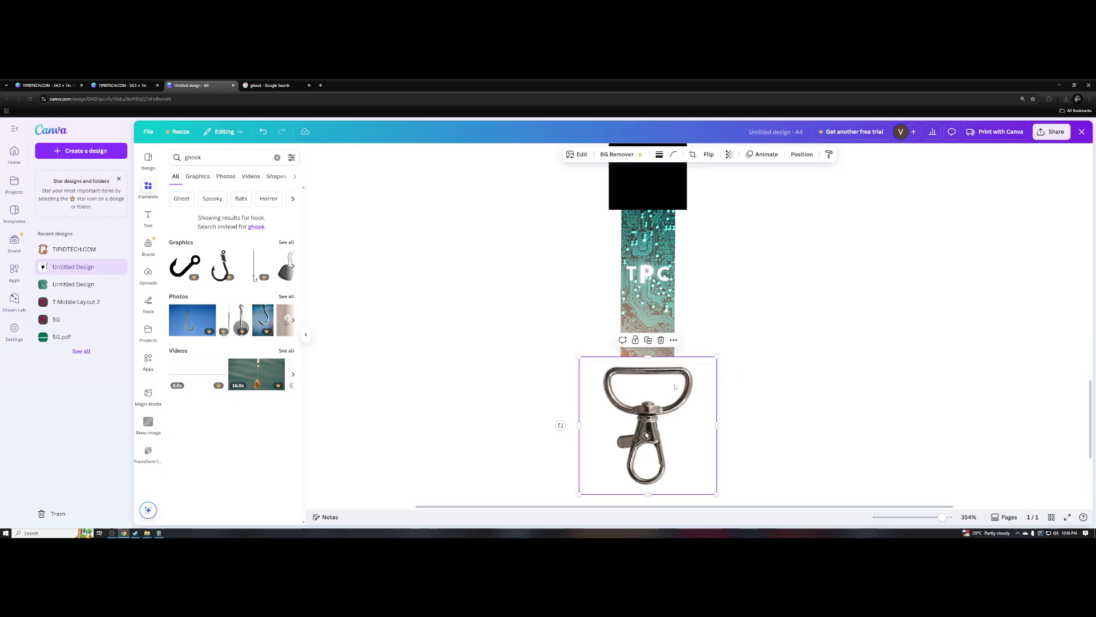
- Send the hook picture one layer backward and move it aside to the right of the tail strip
right_click(676, 386)
mouse_move(694, 374)
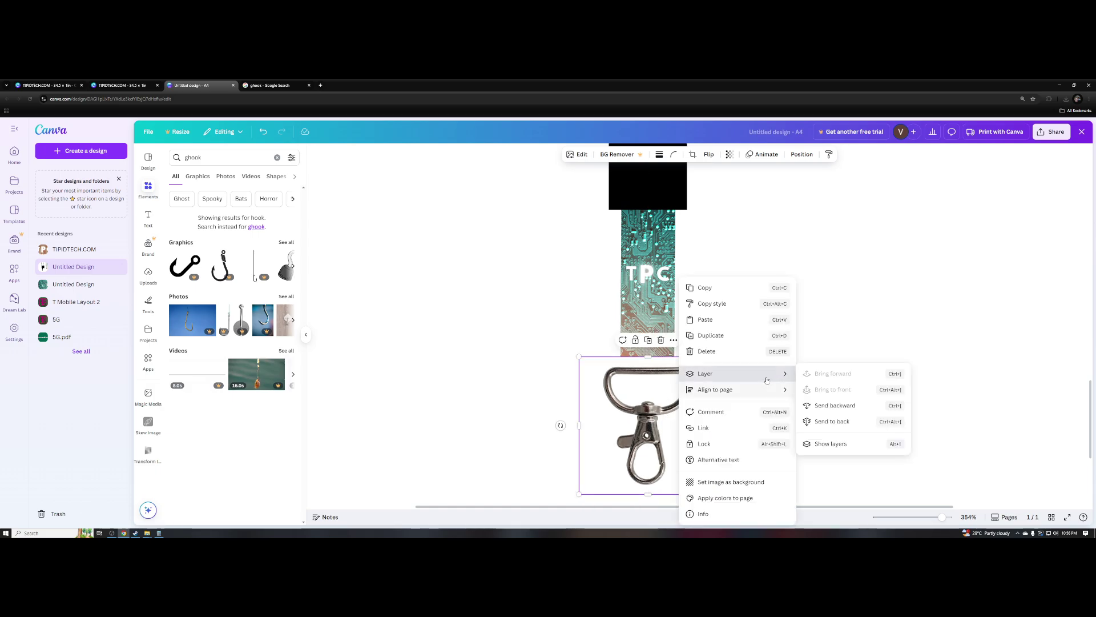
click(847, 406)
drag(663, 411, 840, 368)
click(453, 349)
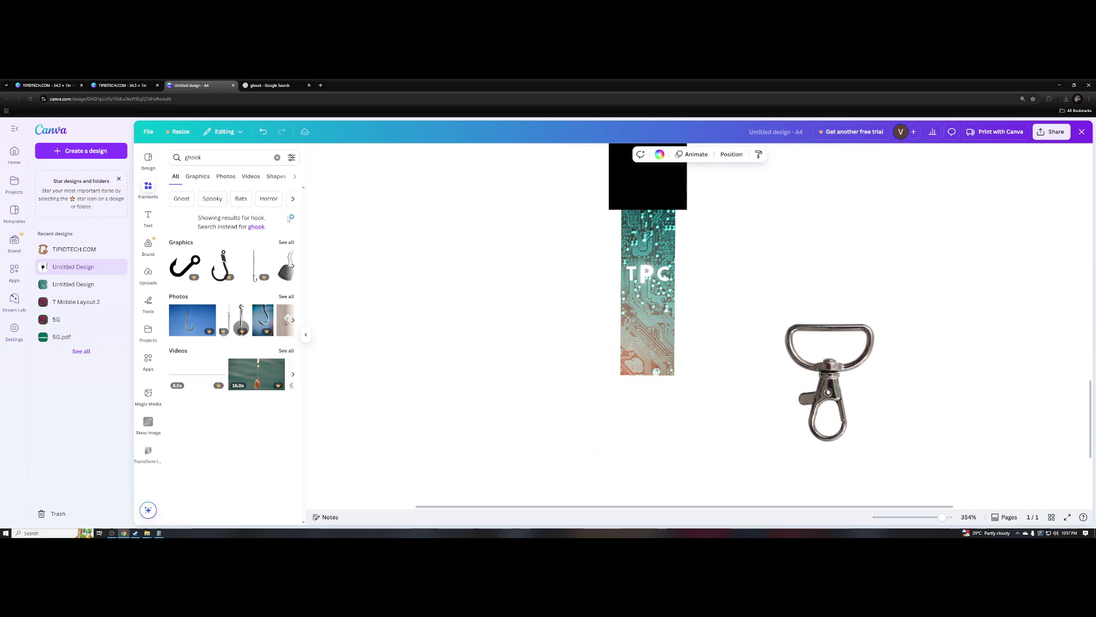
- Copy the black connector rectangle and place the duplicate over the lower end of the TPC tail strip
scroll(556, 327, up, 5)
scroll(626, 308, down, 3)
click(661, 350)
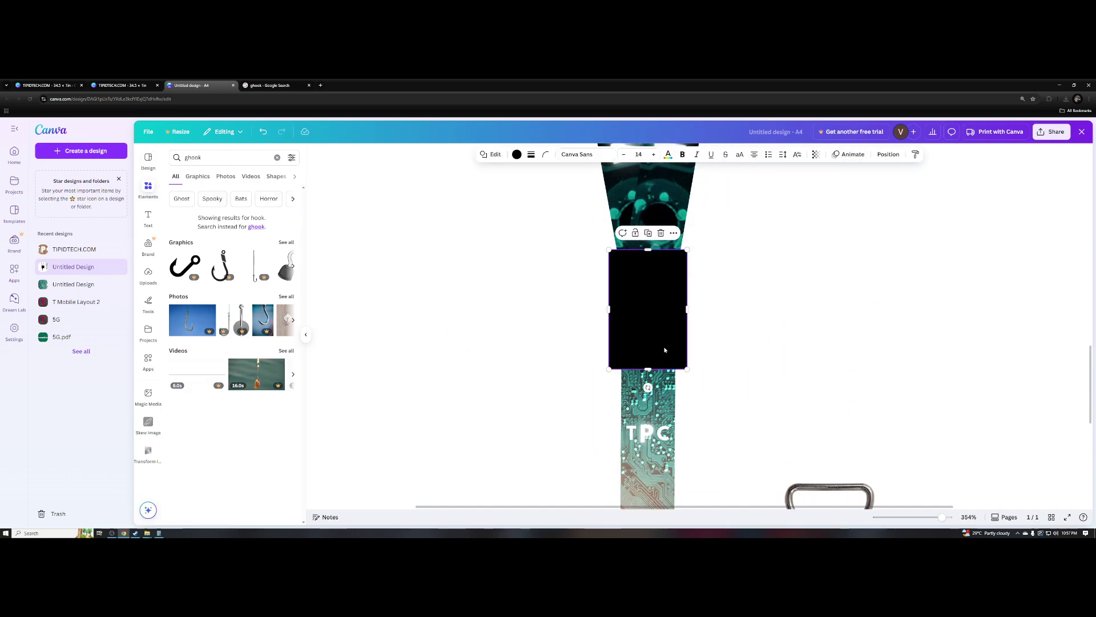
scroll(661, 350, down, 3)
key(ctrl+v)
scroll(670, 286, up, 3)
drag(682, 260, 659, 466)
scroll(671, 445, down, 3)
drag(642, 357, 644, 381)
scroll(650, 269, up, 3)
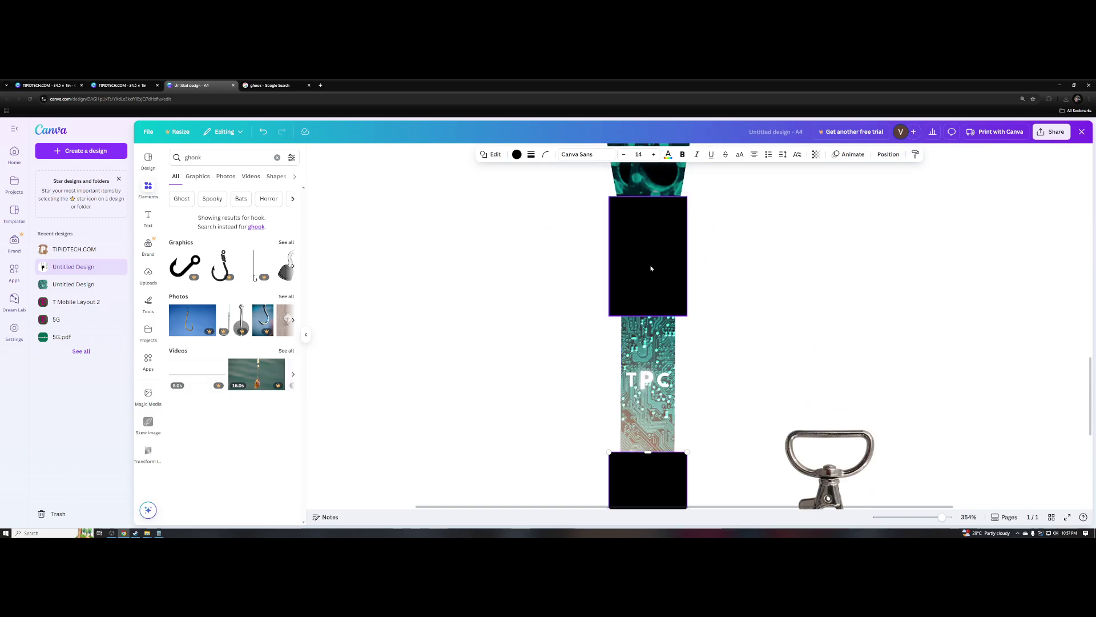
- Fill the duplicate rectangle white and shift it upward to mask the lower end of the tail strip
click(517, 155)
click(286, 406)
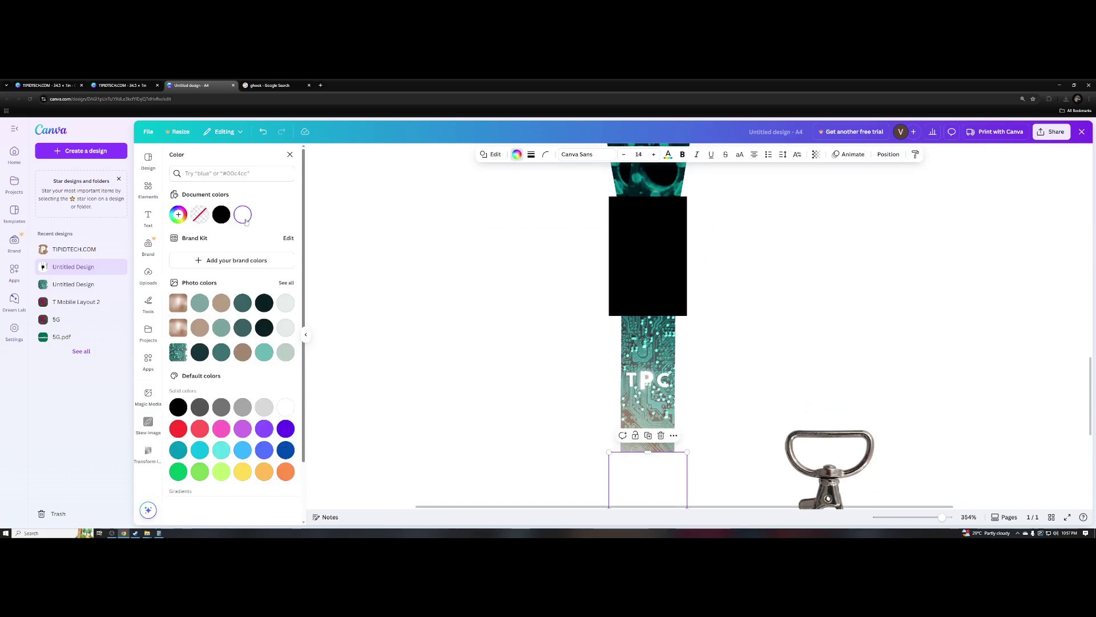
scroll(644, 358, down, 3)
scroll(644, 358, up, 3)
drag(651, 421, 646, 438)
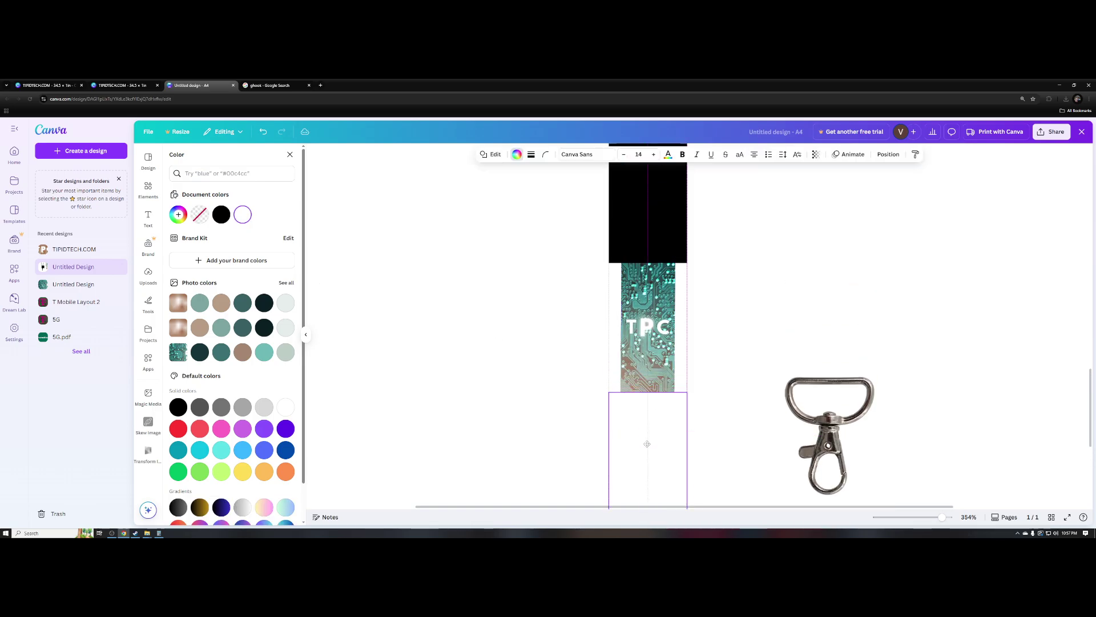
scroll(704, 447, down, 1)
- Move the hook picture back under the tail strip, bring it to the front and centre it on the strip
click(783, 386)
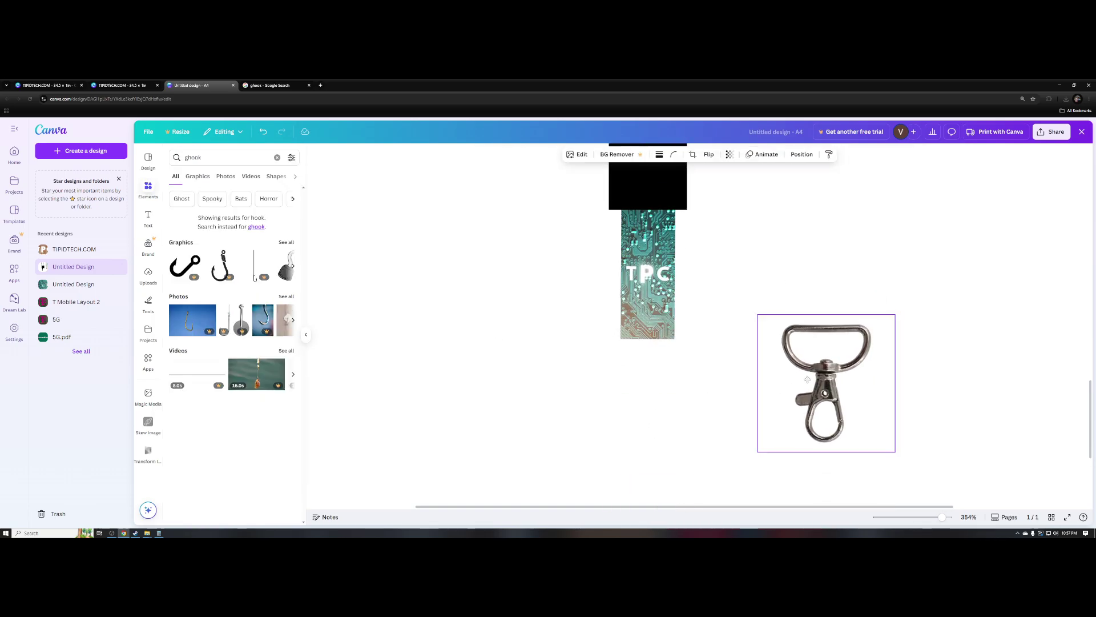
drag(841, 372, 662, 387)
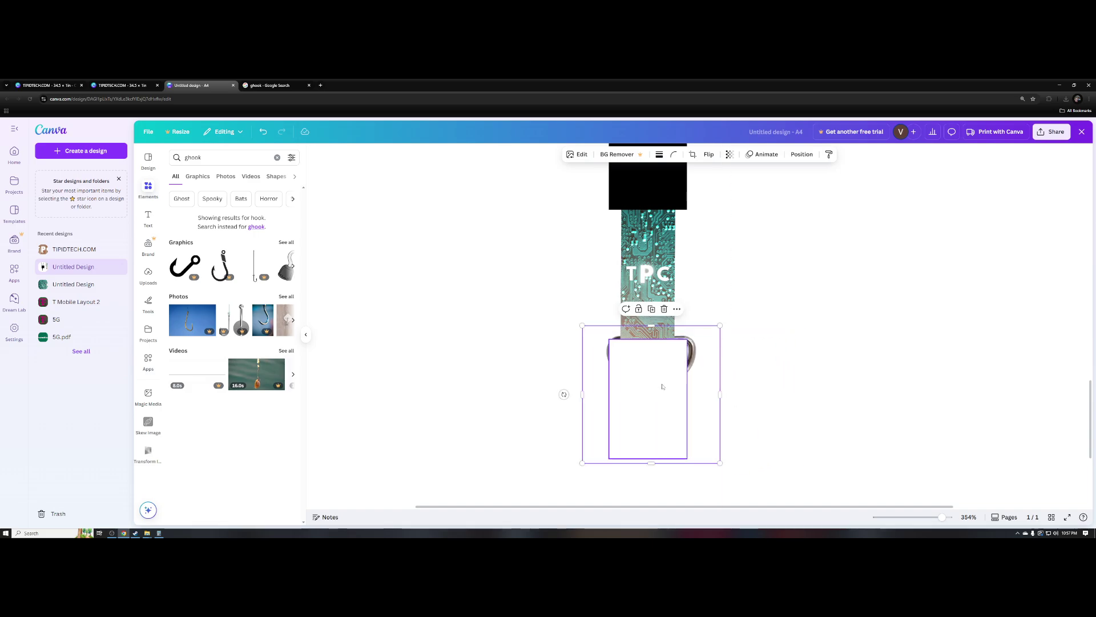
right_click(625, 368)
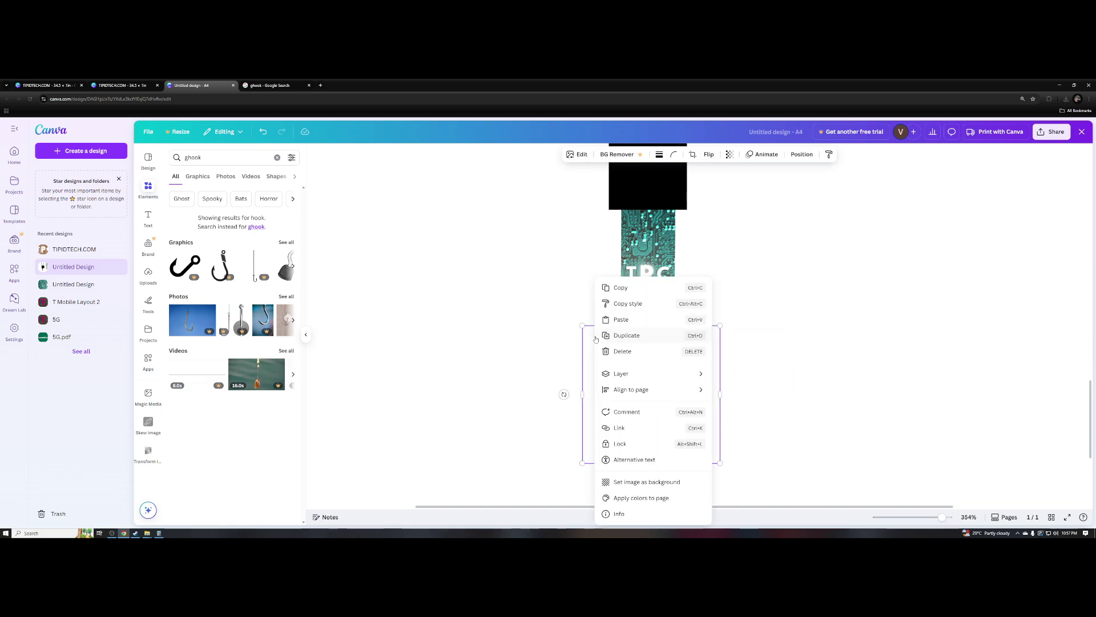
mouse_move(651, 373)
click(756, 389)
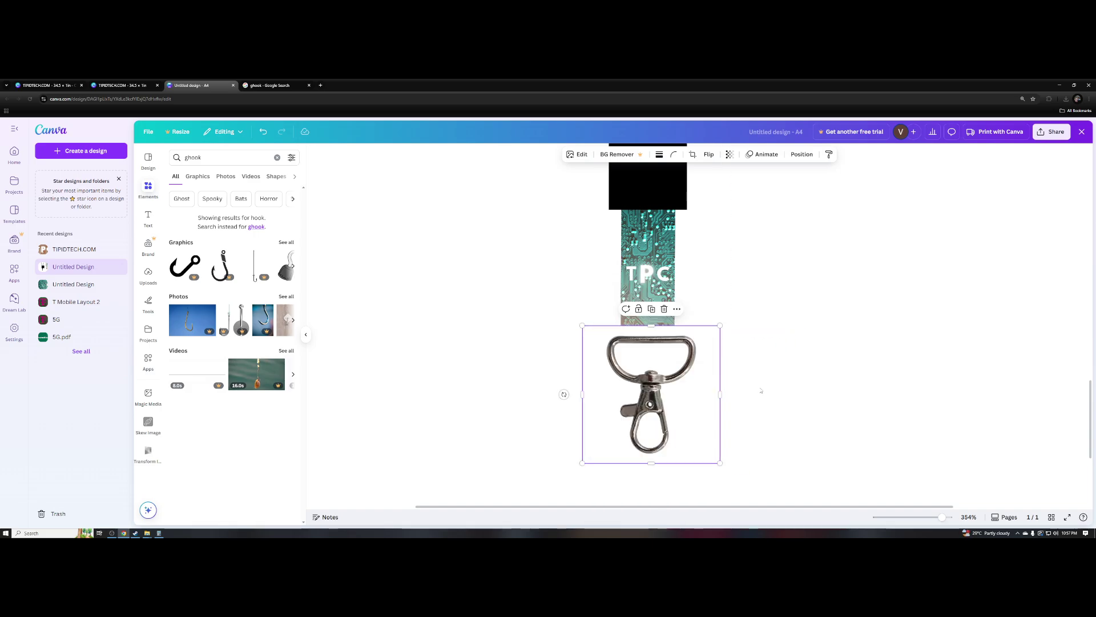
drag(650, 379, 646, 381)
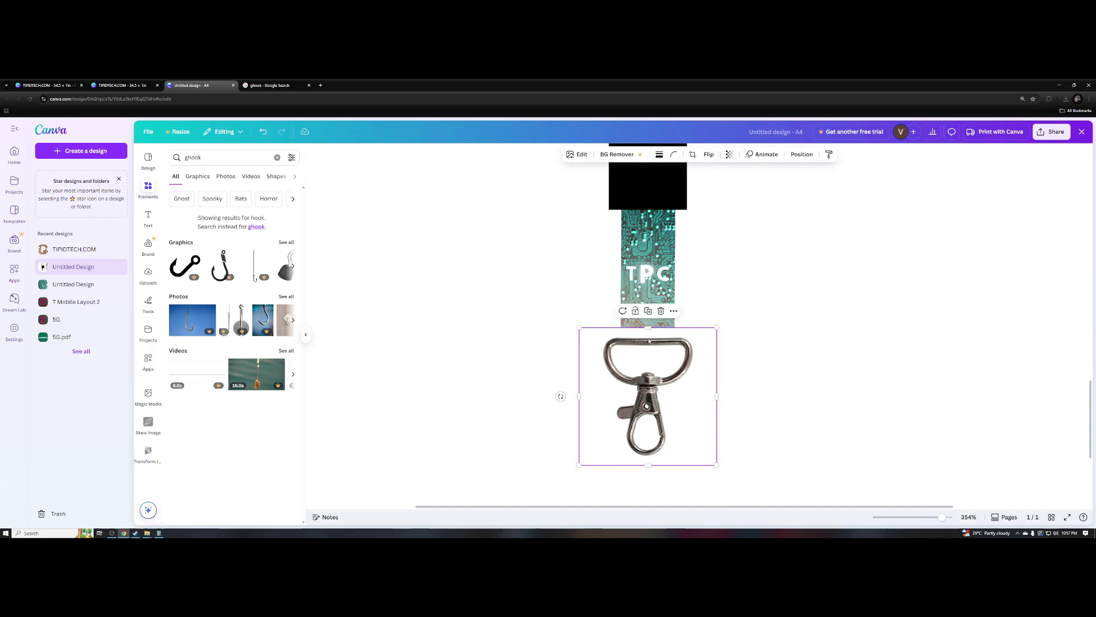
- Crop the blank margin above the hook's ring and move the hook up against the end of the tail strip
click(690, 154)
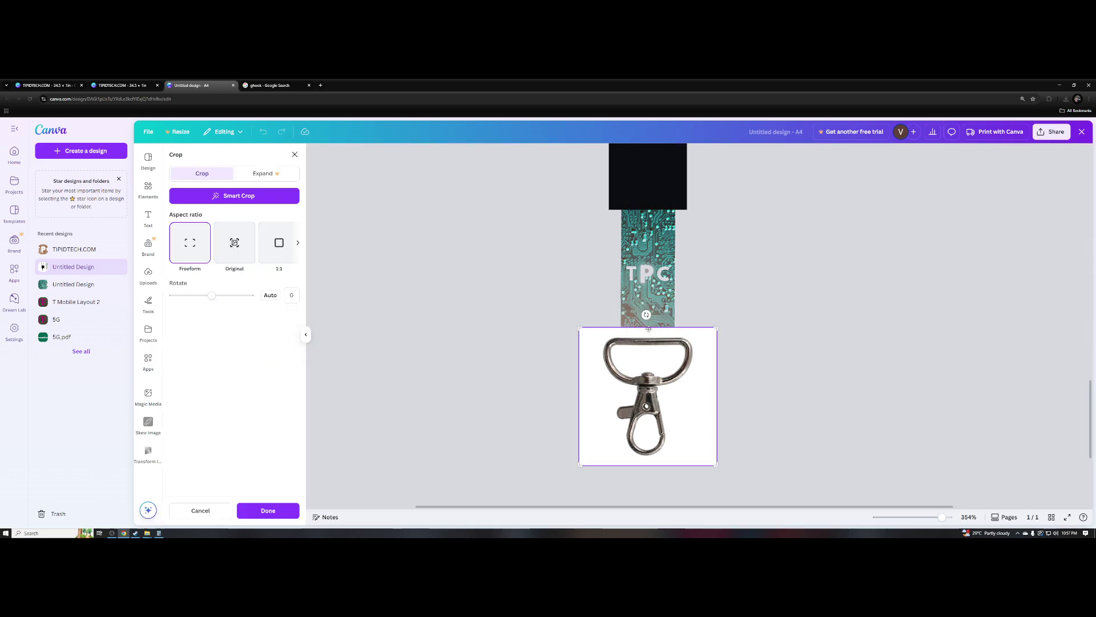
drag(717, 329, 716, 337)
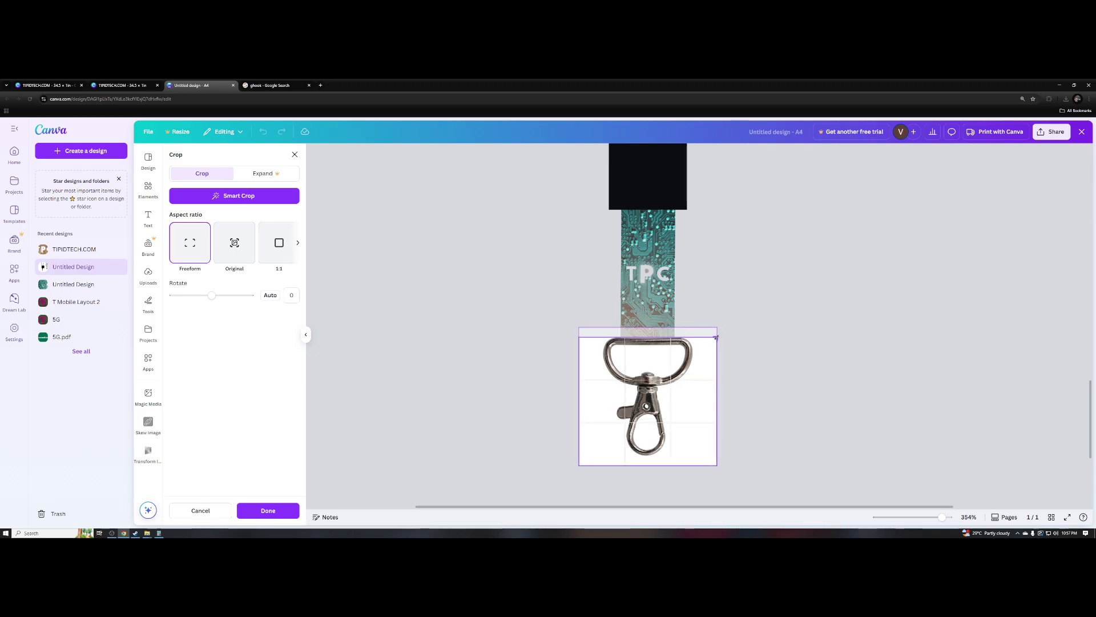
click(748, 348)
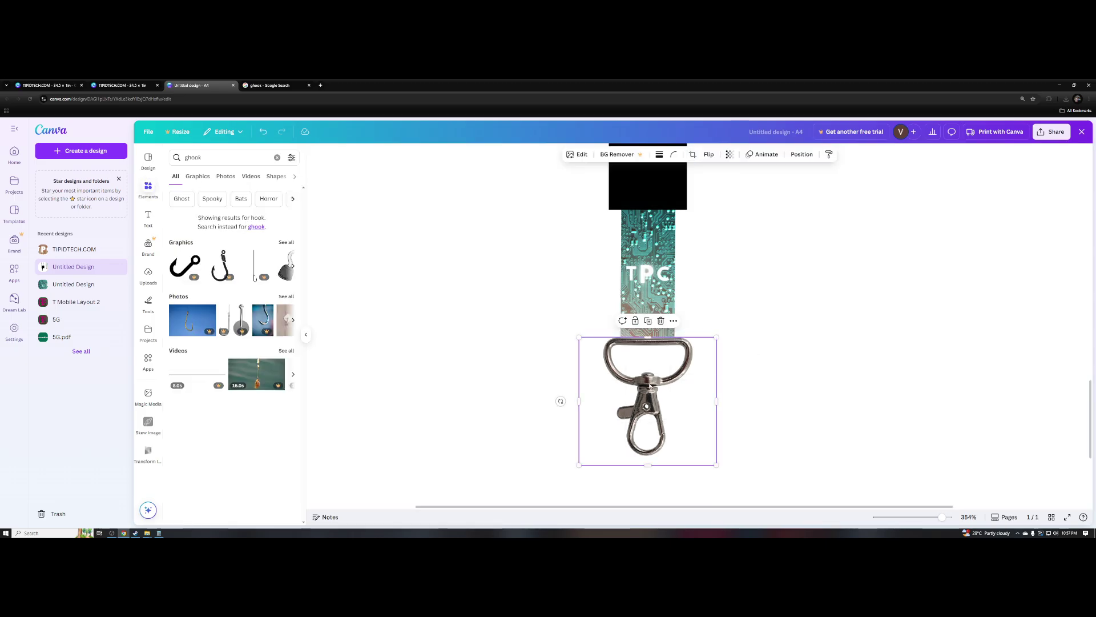
mouse_move(649, 386)
mouse_down()
mouse_move(754, 373)
mouse_move(649, 365)
mouse_up()
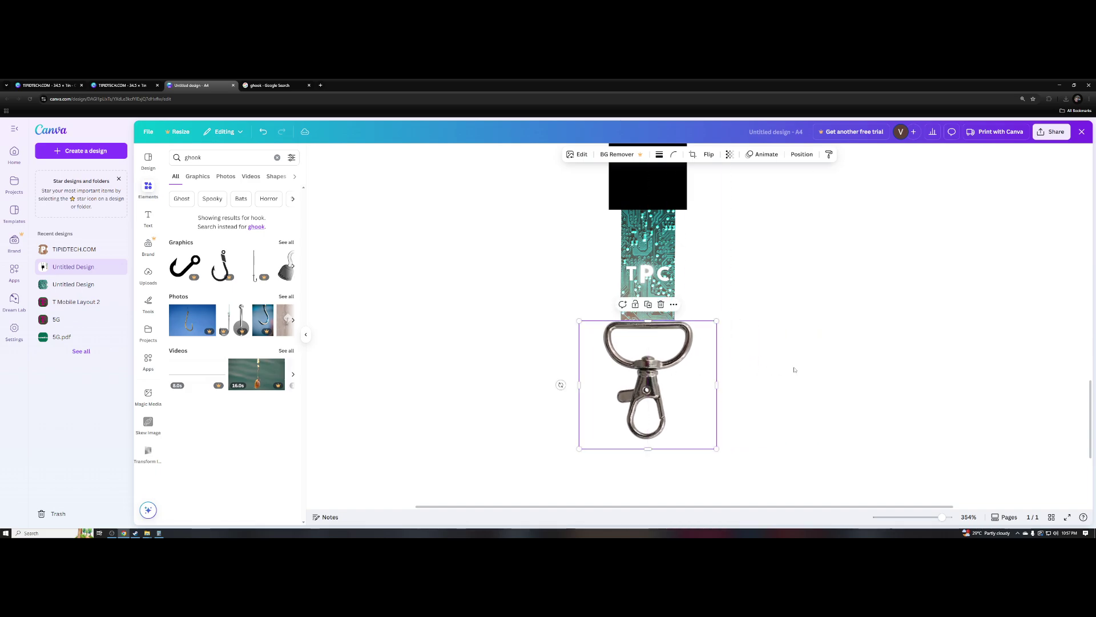
- Shrink the hook so its ring is only slightly wider than the tail strip, keeping it centred below
click(773, 362)
scroll(743, 357, down, 5)
scroll(722, 351, up, 2)
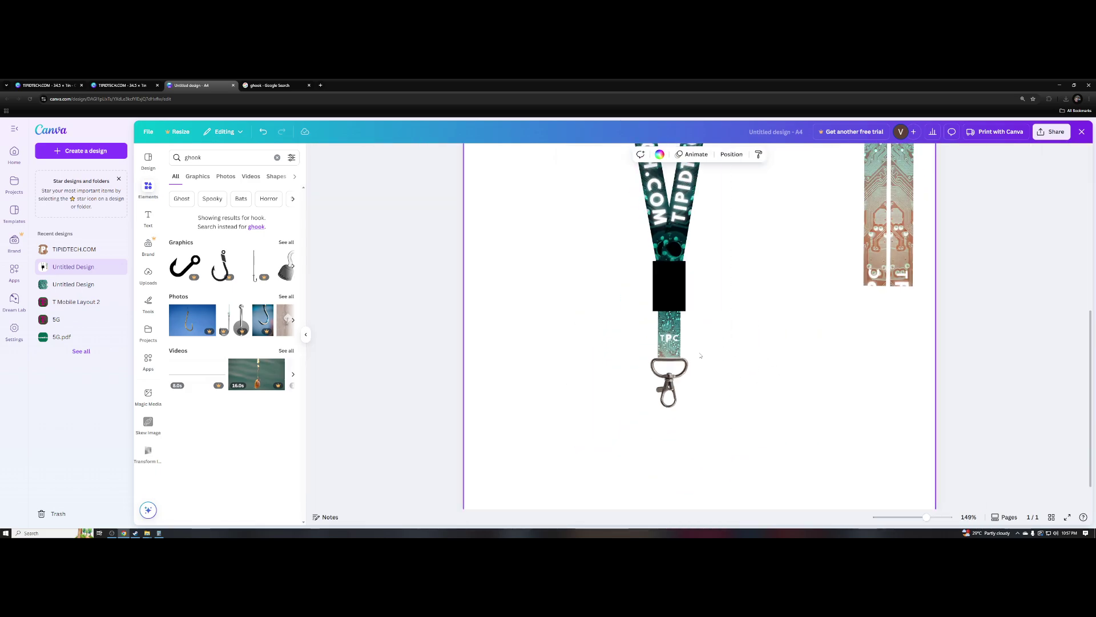
click(651, 388)
drag(700, 433, 649, 378)
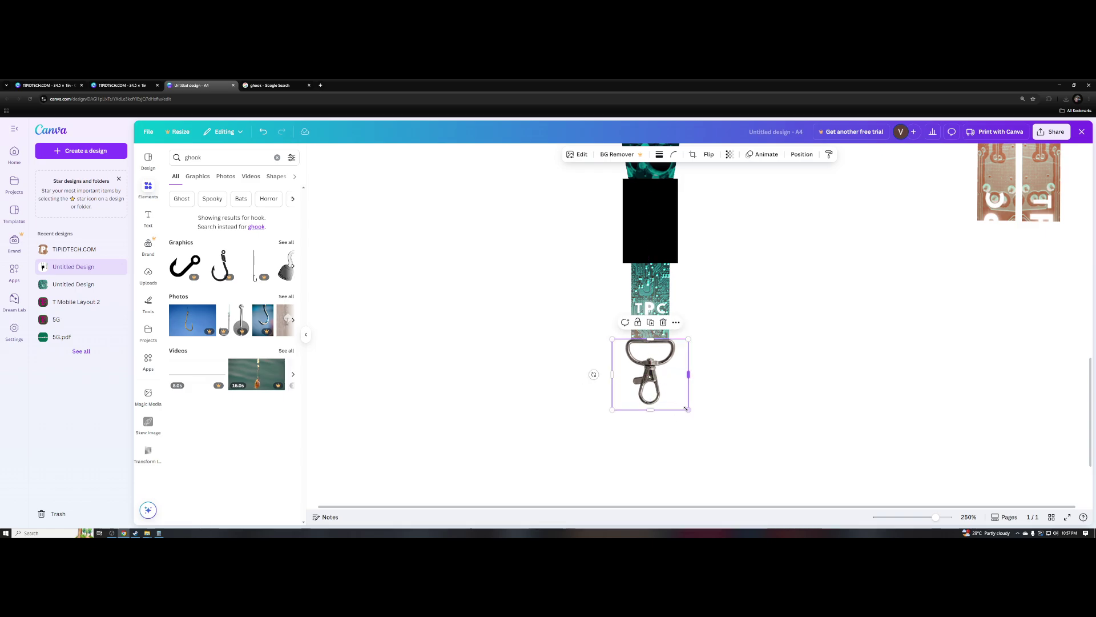
drag(688, 409, 666, 382)
click(707, 374)
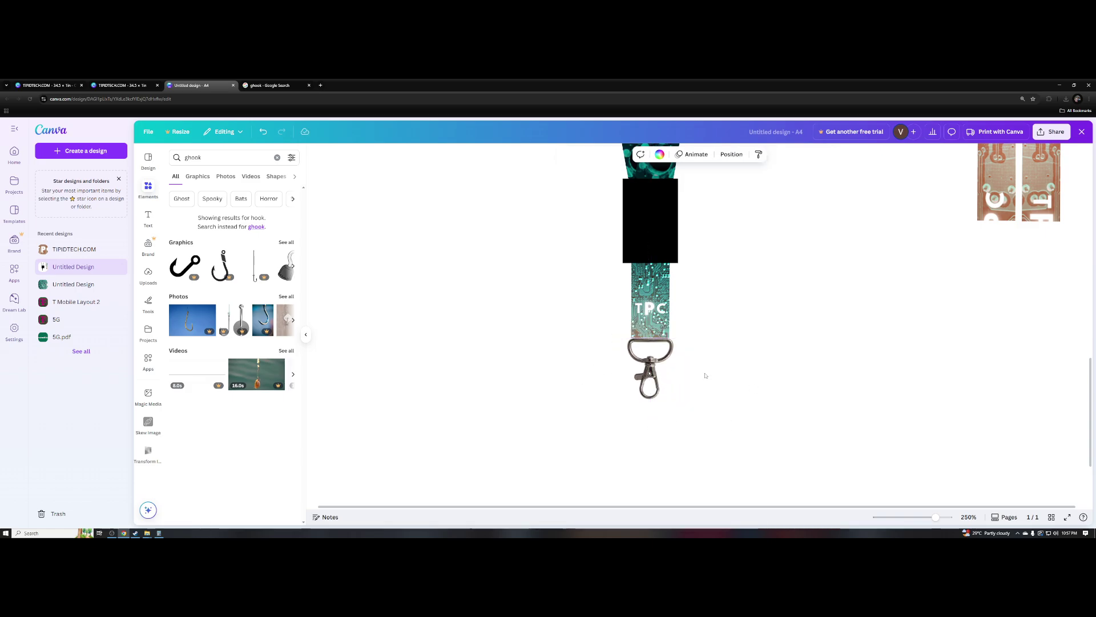
- Crop the lower end of the TPC tail strip so it stops at the top of the hook's ring
scroll(705, 375, down, 5)
scroll(710, 366, down, 2)
scroll(717, 371, up, 10)
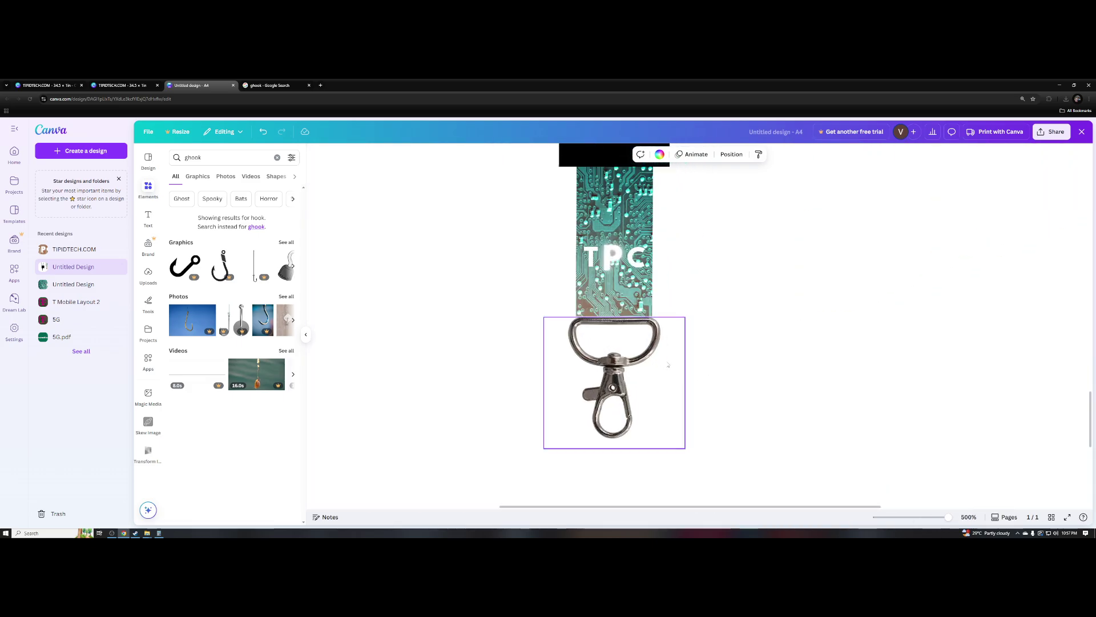
click(642, 349)
scroll(713, 371, down, 3)
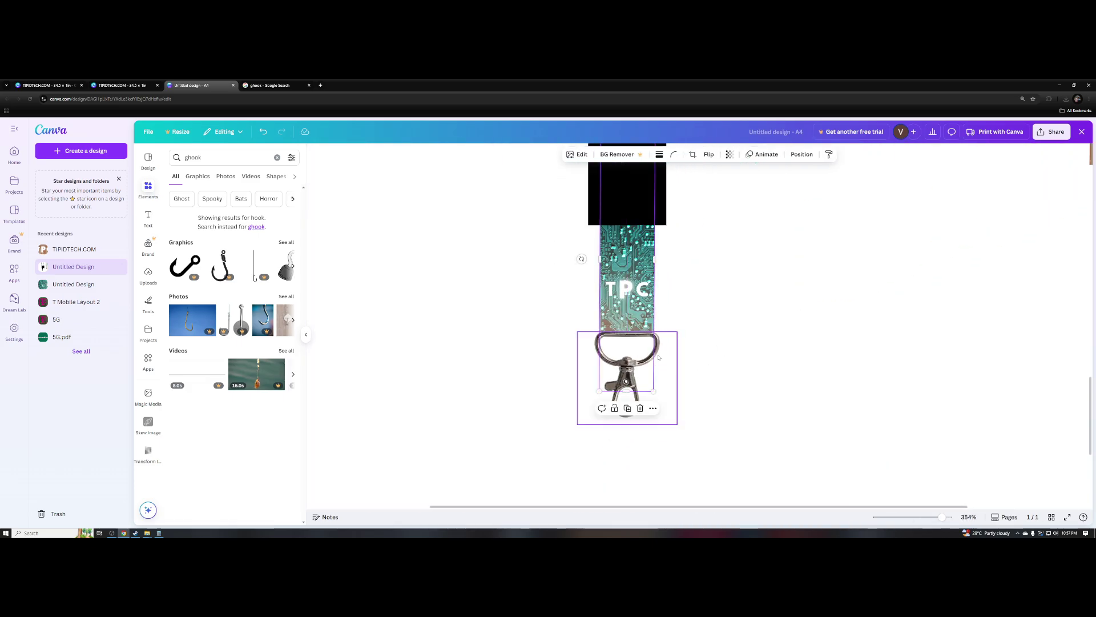
scroll(742, 394, down, 2)
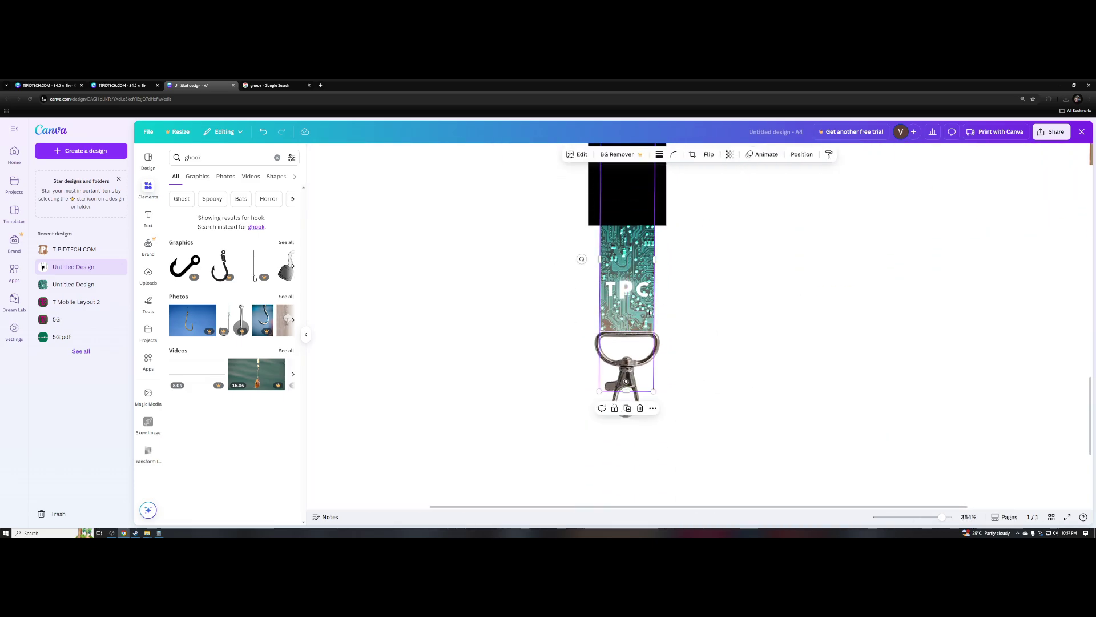
click(692, 155)
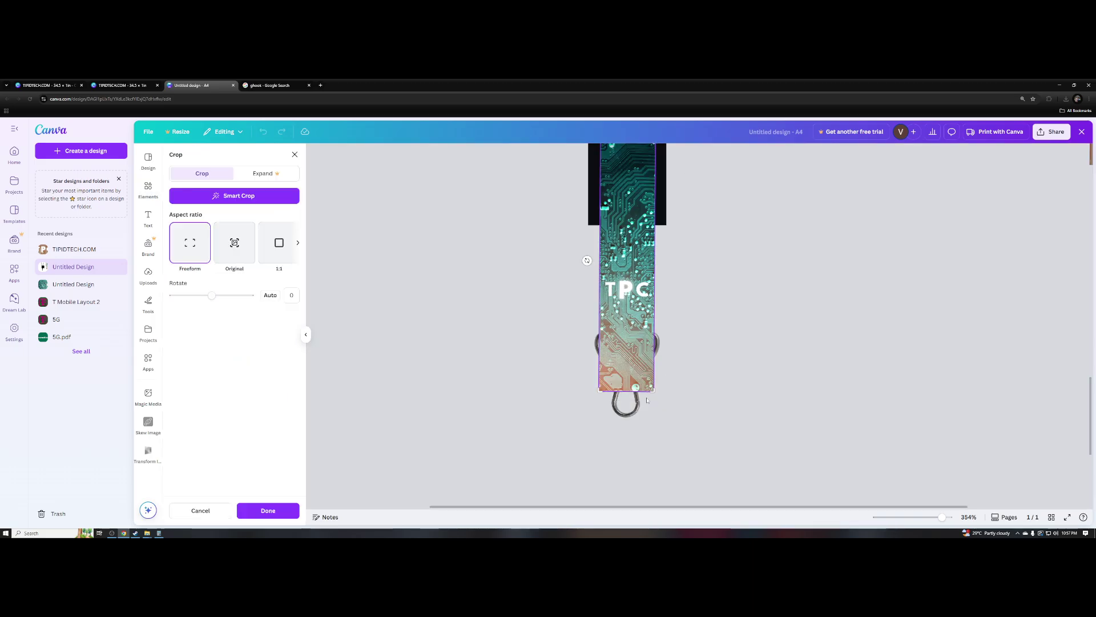
drag(654, 393, 665, 330)
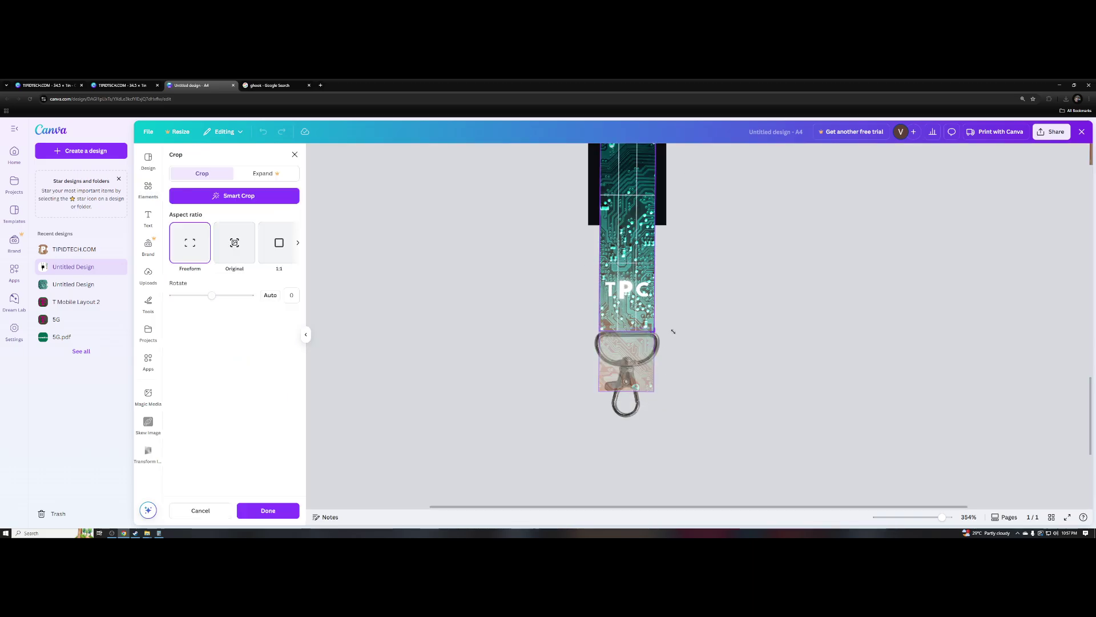
click(667, 364)
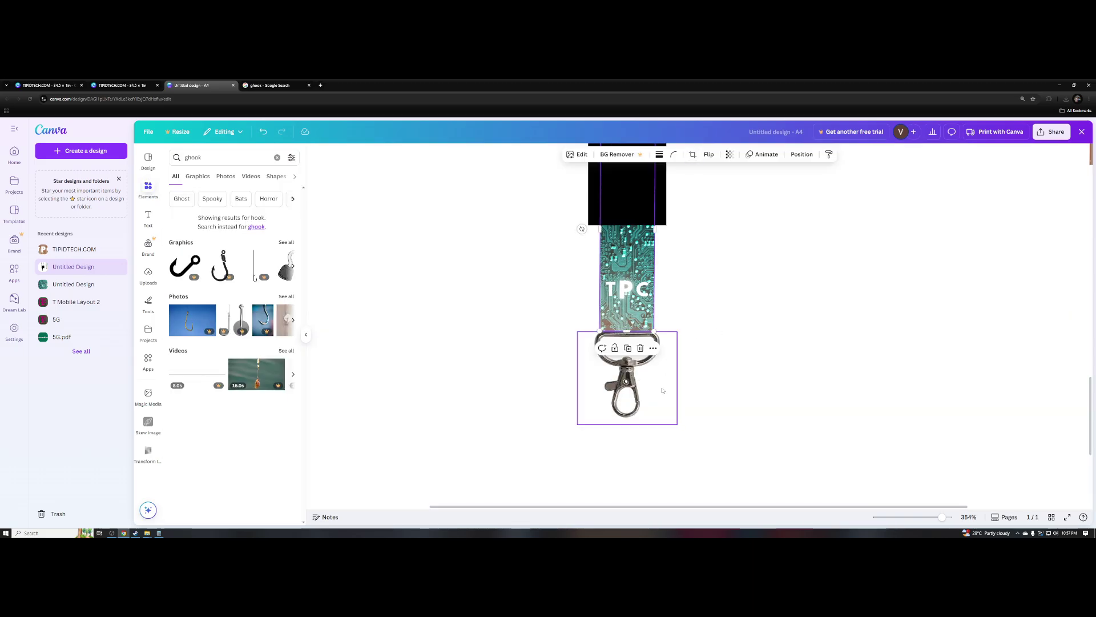
- Send the hook picture one layer backward and position it just below the end of the TPC tail strip
drag(677, 378, 729, 378)
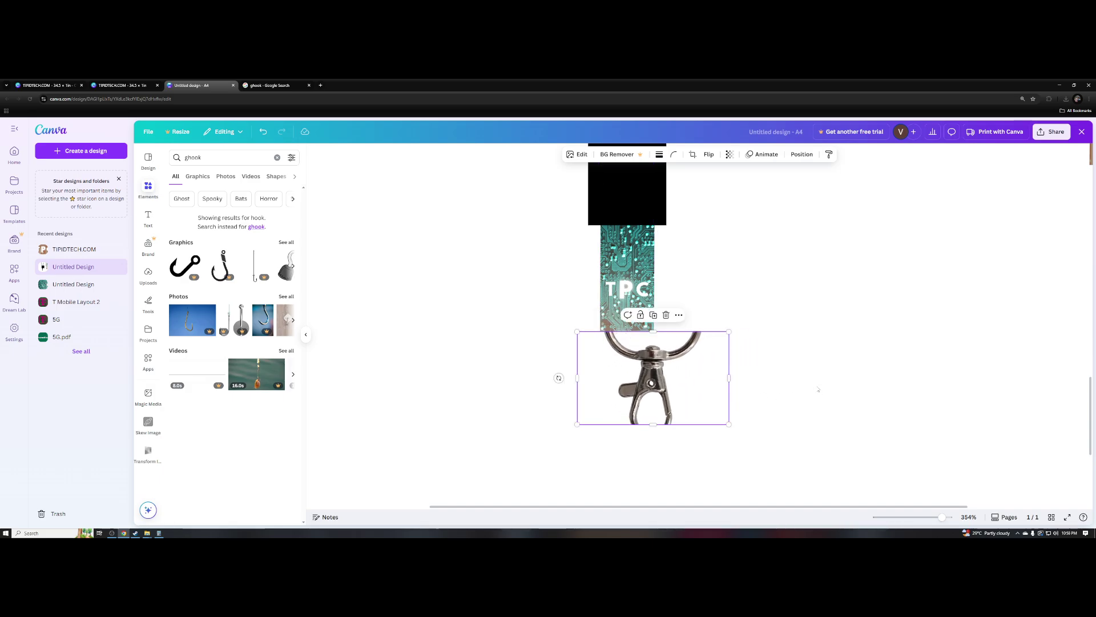
key(ctrl+z)
drag(659, 379, 606, 352)
click(645, 384)
right_click(606, 353)
mouse_move(657, 374)
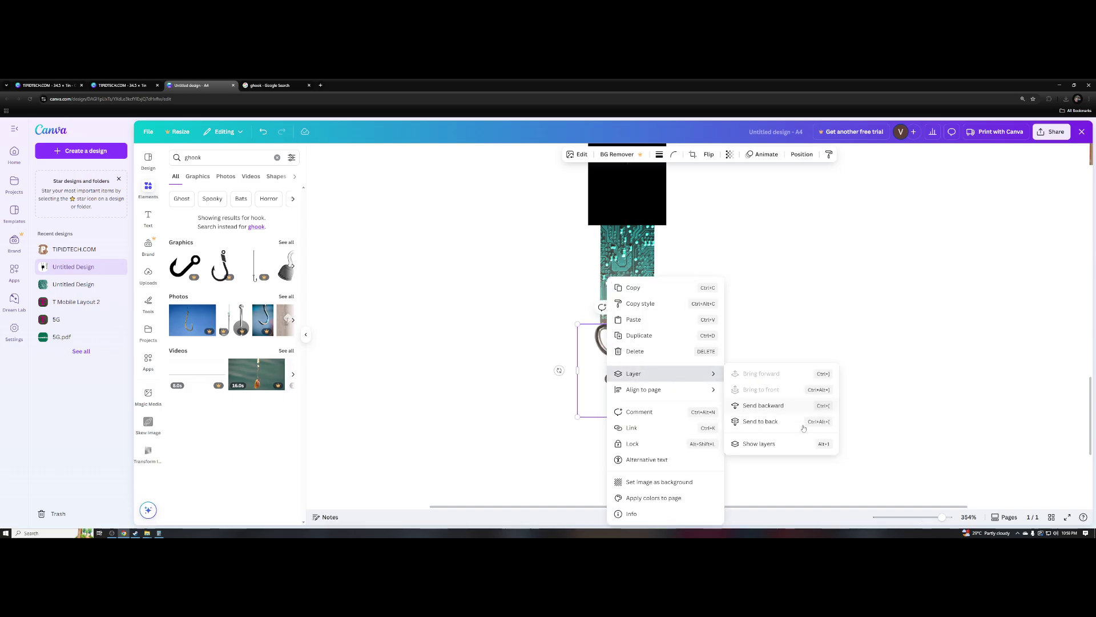
click(789, 411)
drag(627, 366, 627, 374)
- Extend the tail strip's cropped lower end and move the hook so the top of its ring meets the strip's end
click(643, 274)
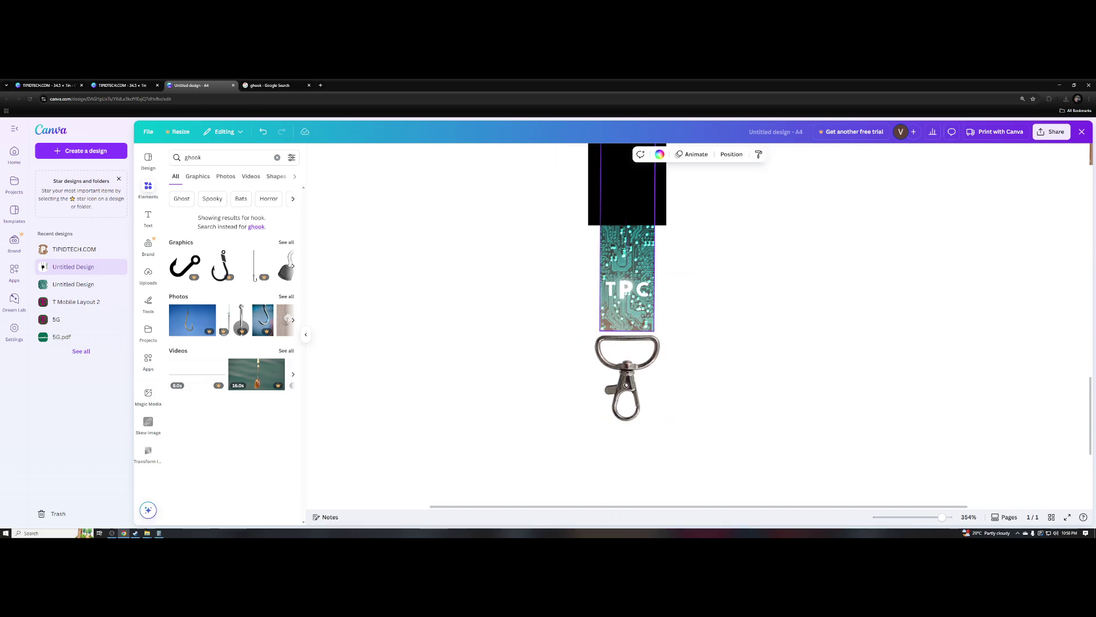
click(692, 156)
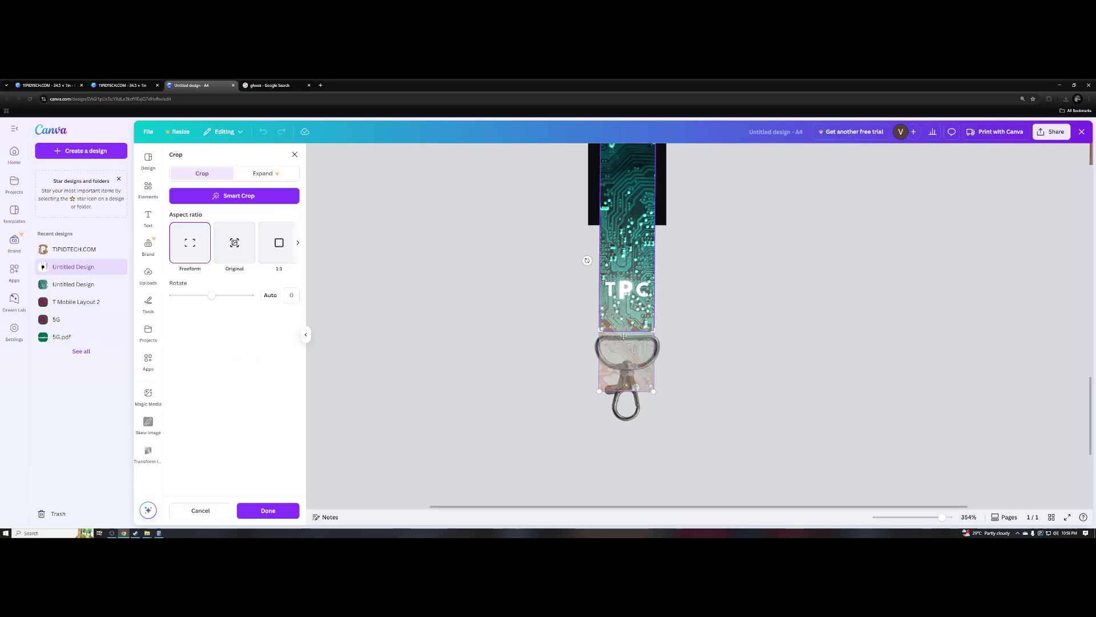
drag(654, 329, 655, 343)
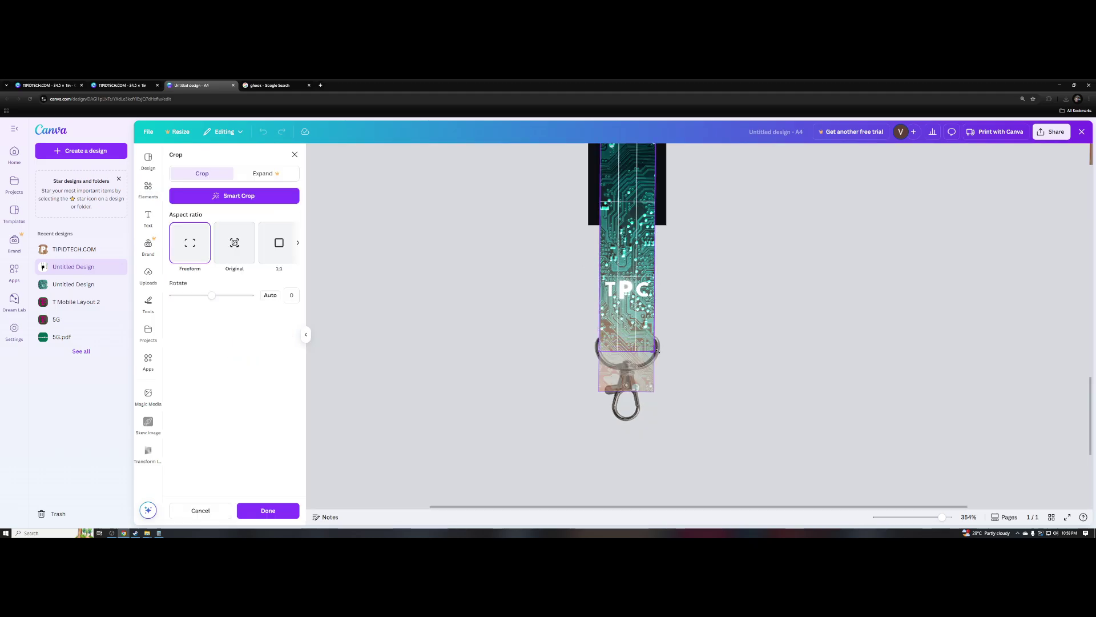
click(752, 355)
drag(638, 410, 626, 395)
click(706, 399)
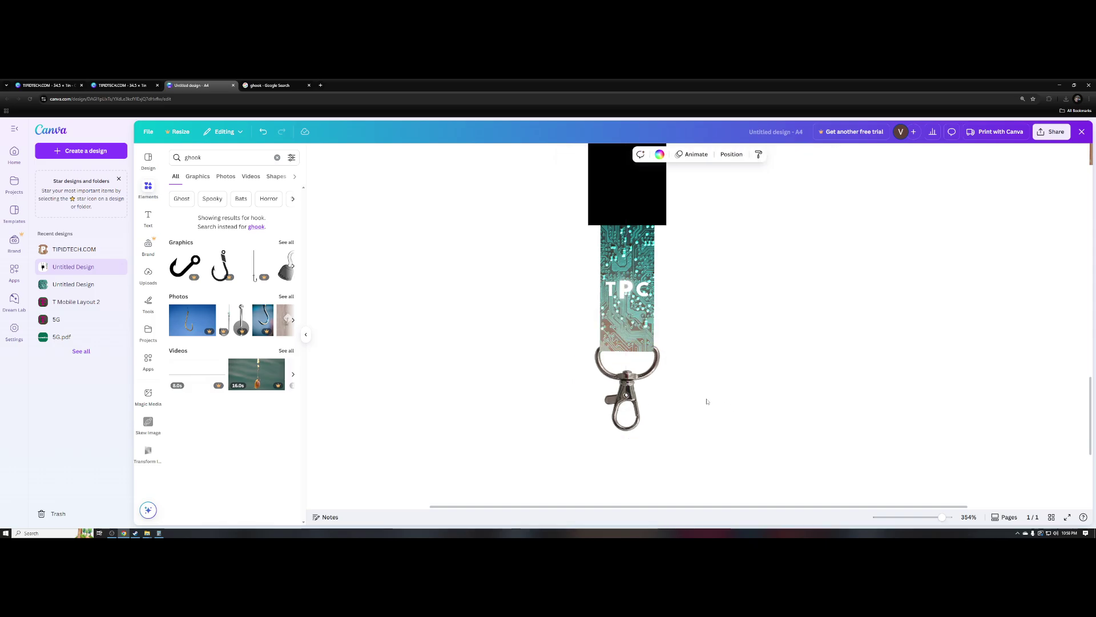
scroll(714, 394, down, 5)
scroll(732, 379, up, 3)
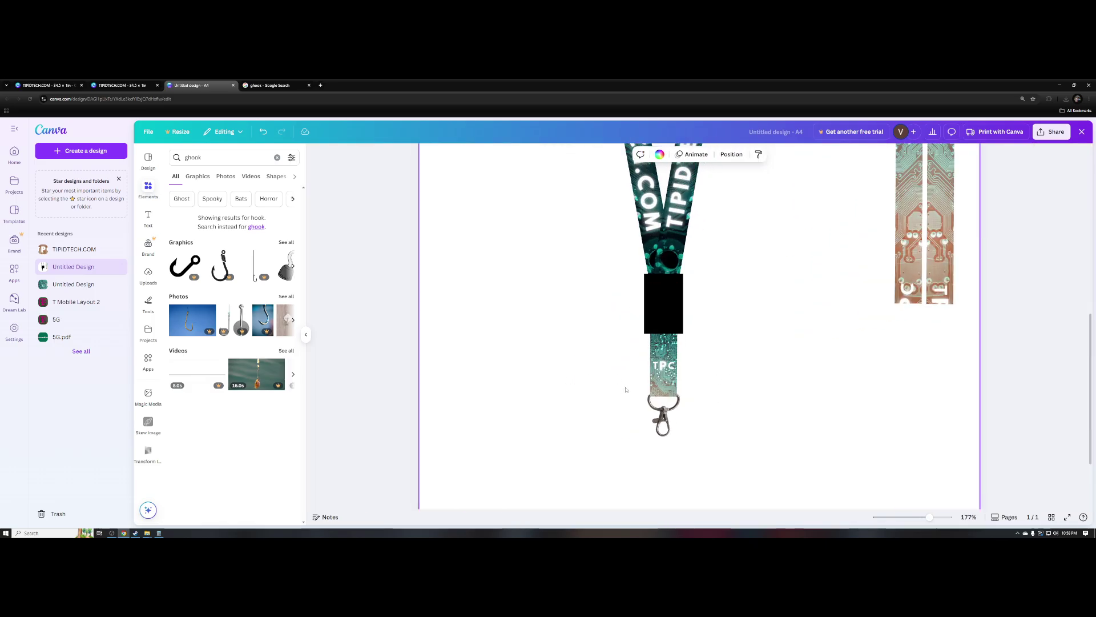
scroll(626, 390, up, 3)
click(228, 158)
key(ctrl+a)
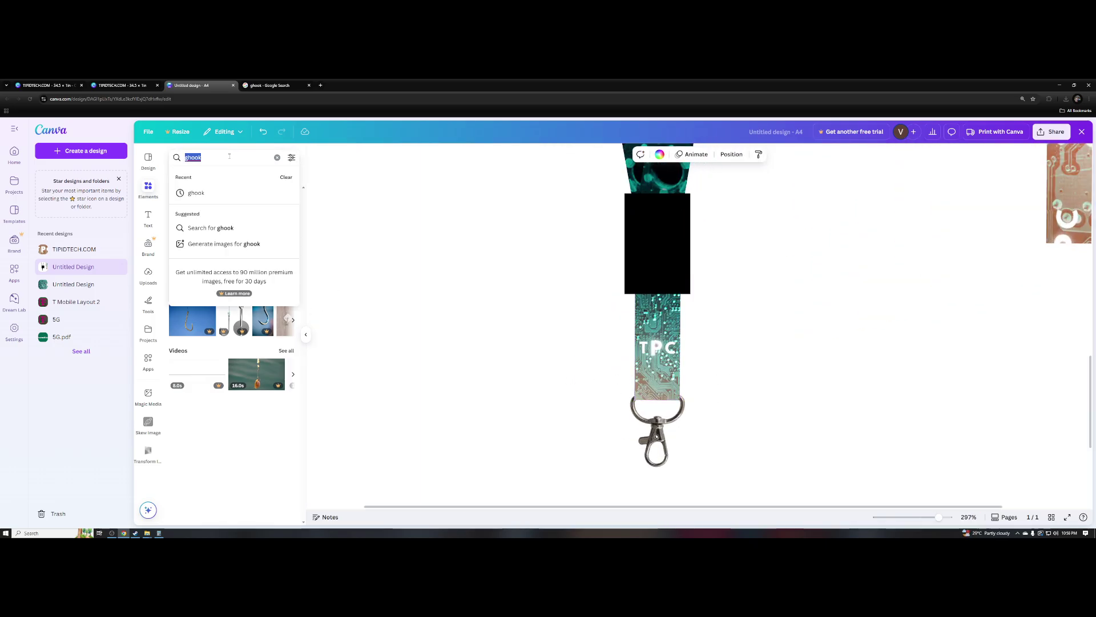
key(BackSpace)
text(button)
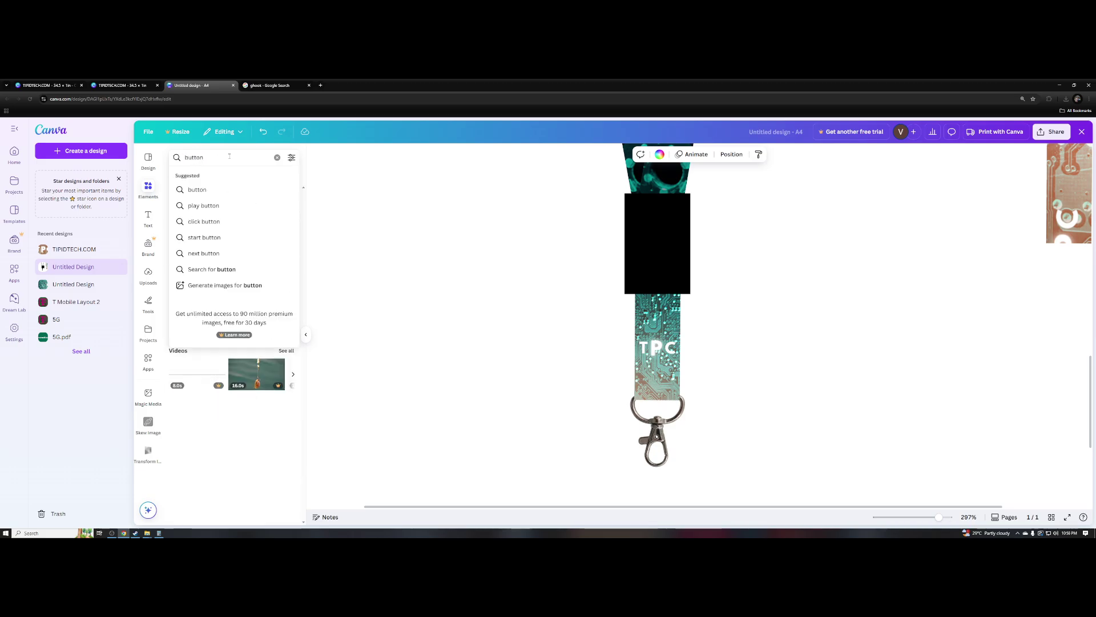
click(277, 158)
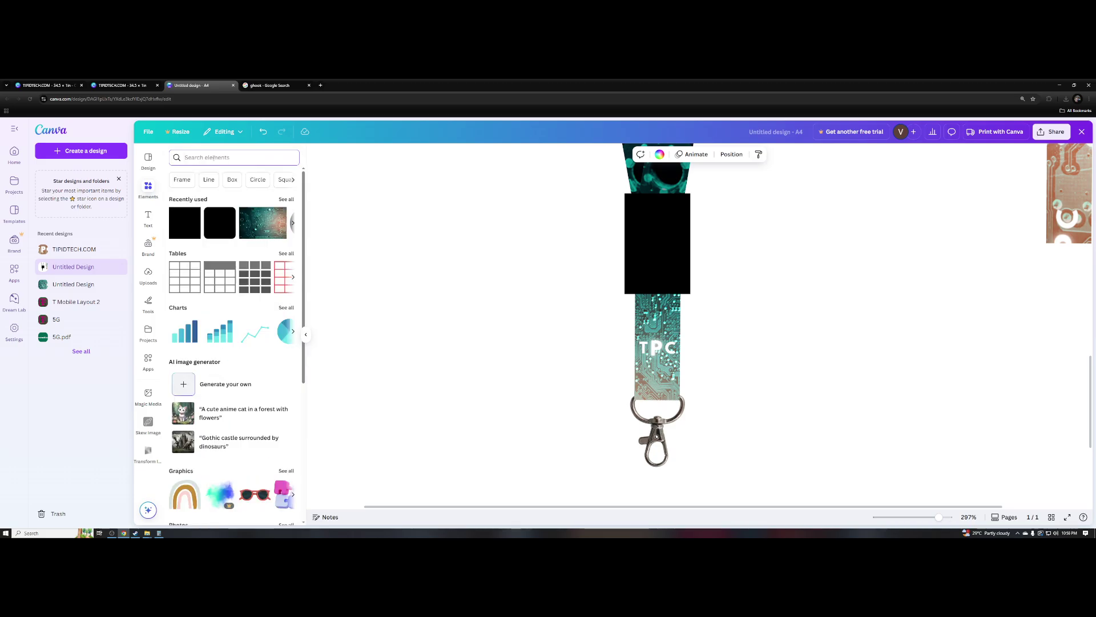
click(147, 193)
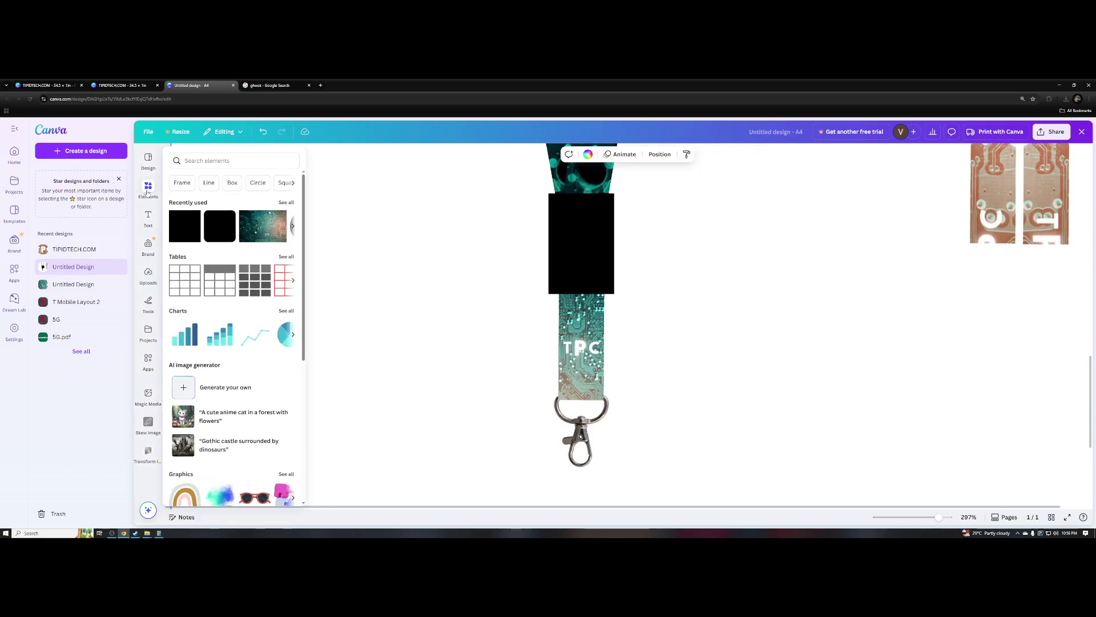
click(148, 218)
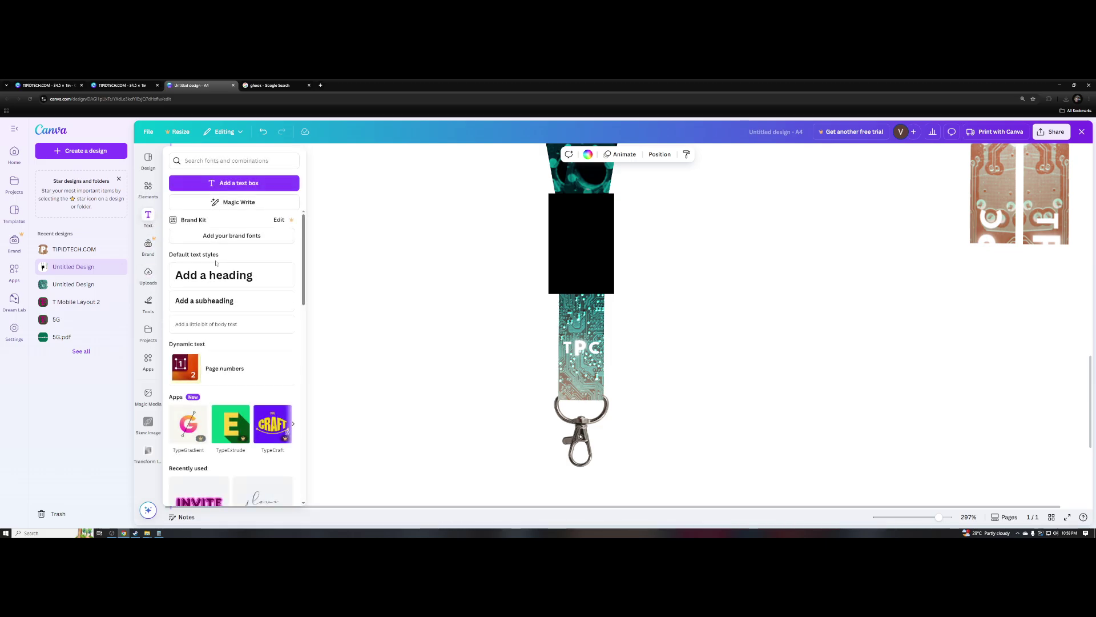
scroll(260, 250, down, 2)
scroll(239, 251, down, 5)
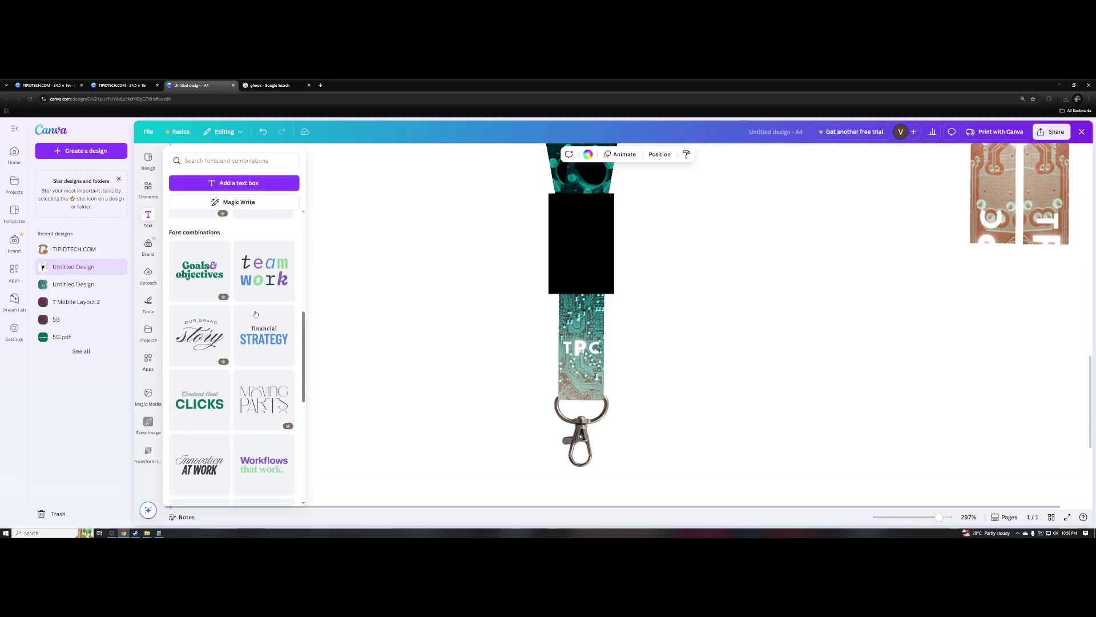
scroll(207, 257, up, 7)
click(210, 161)
text(c)
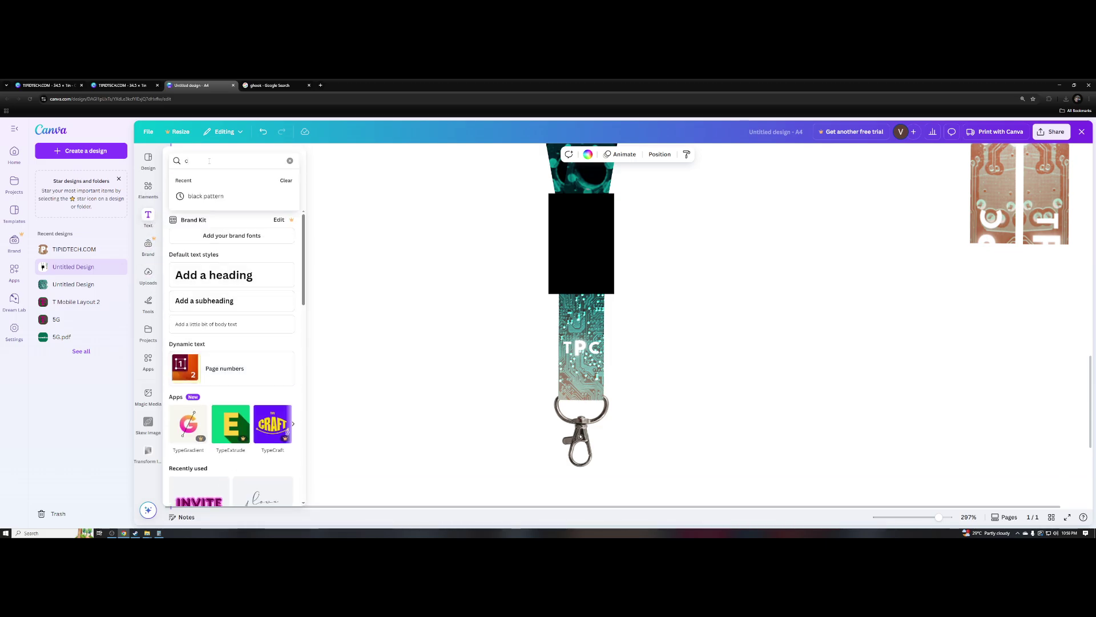
text(ircle)
key(Return)
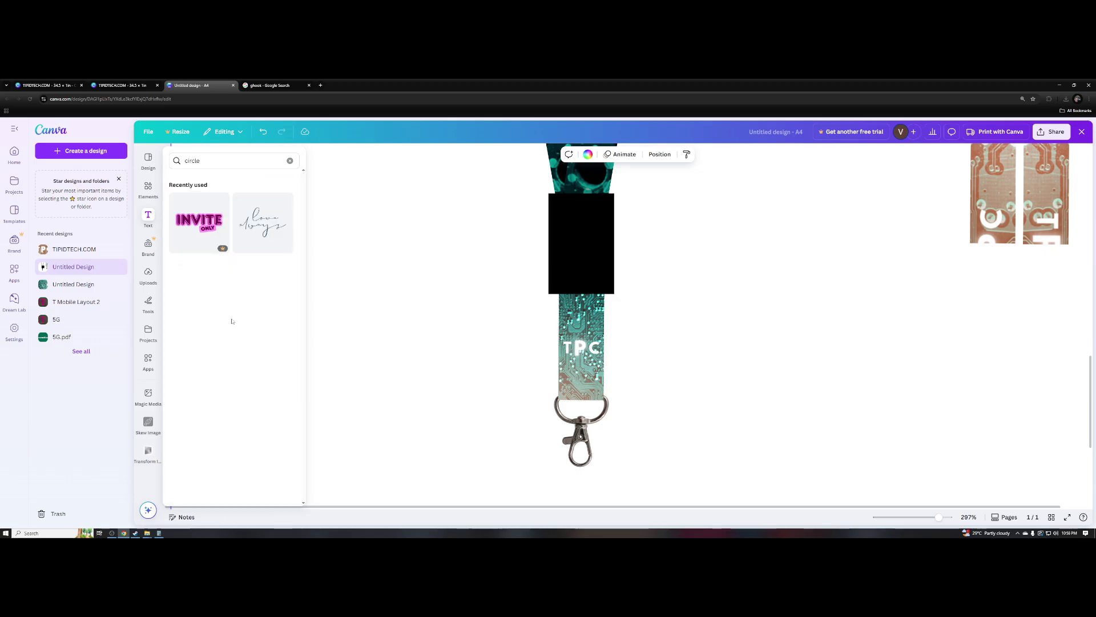
click(288, 163)
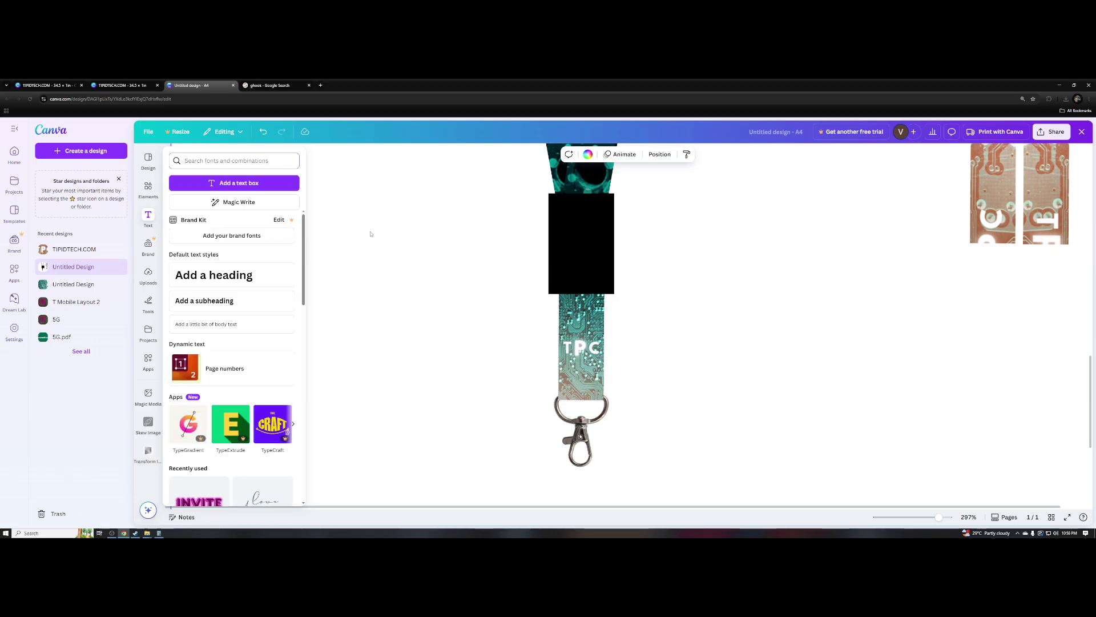
- Search the design elements for "circle" and add the solid circle shape to the page
click(149, 189)
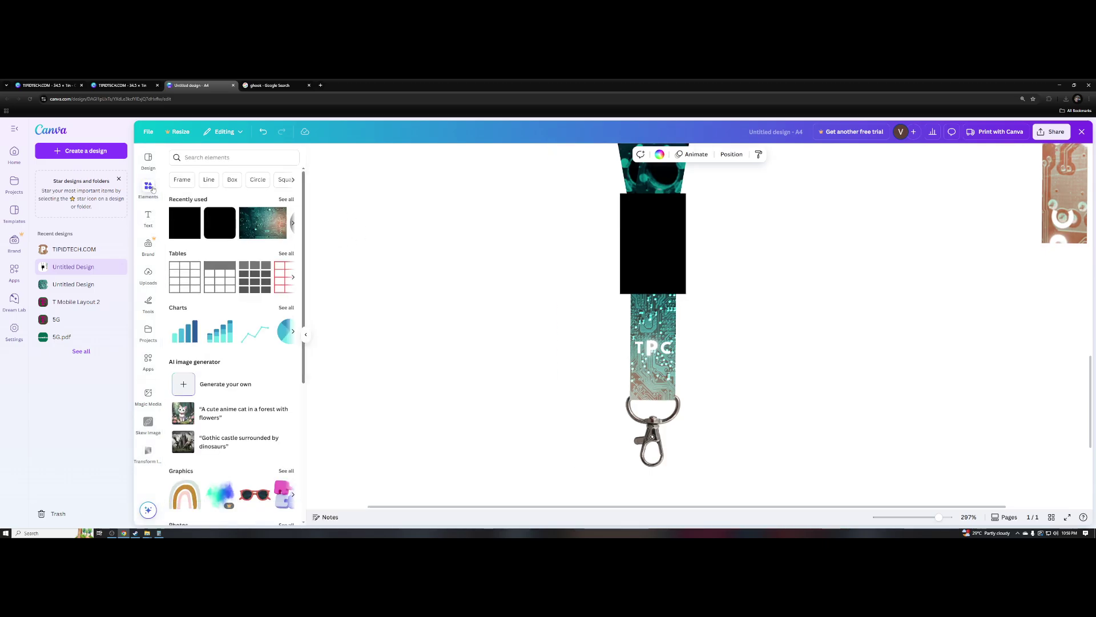
click(220, 156)
text(c)
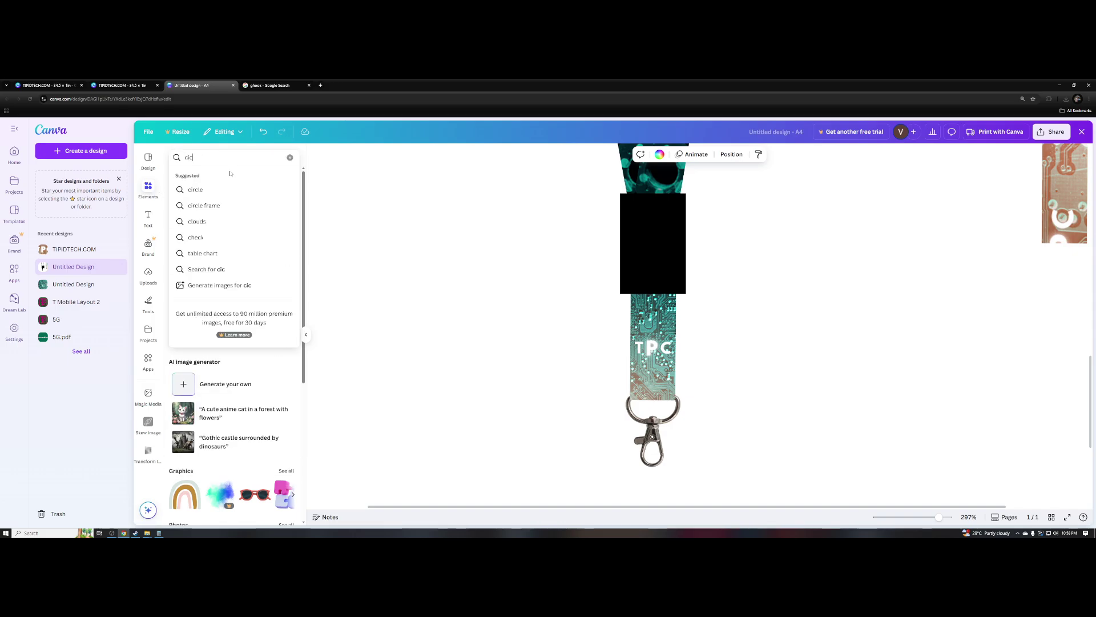
text(ircle)
key(Return)
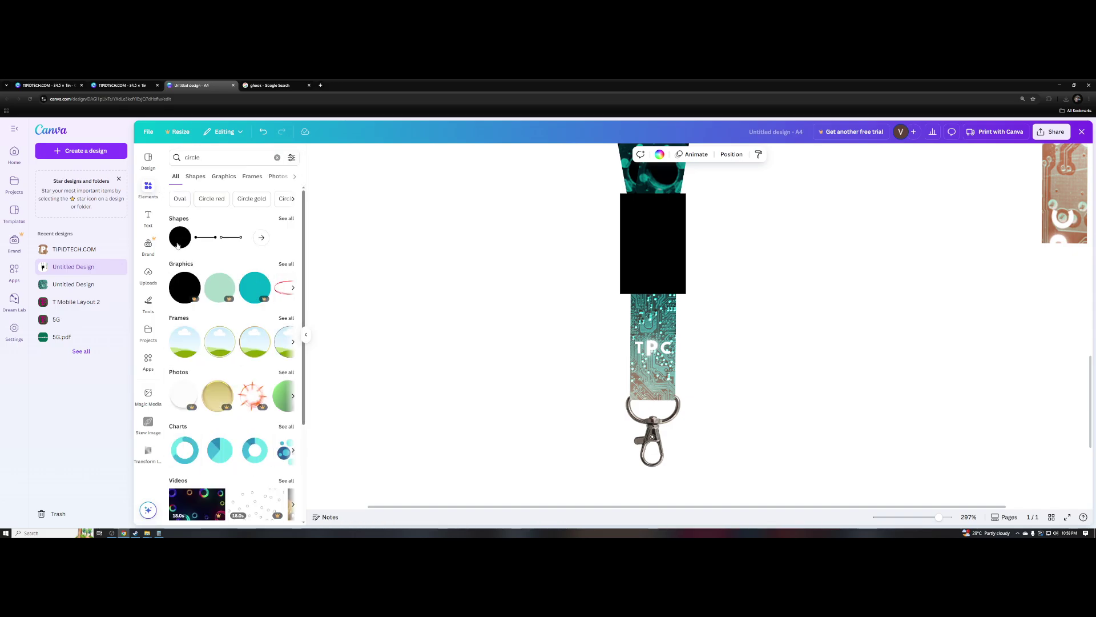
click(180, 237)
- Shrink the circle to a small dot beside the black connector and fill it with the very light grey photo colour
scroll(876, 385, down, 3)
scroll(697, 367, down, 5)
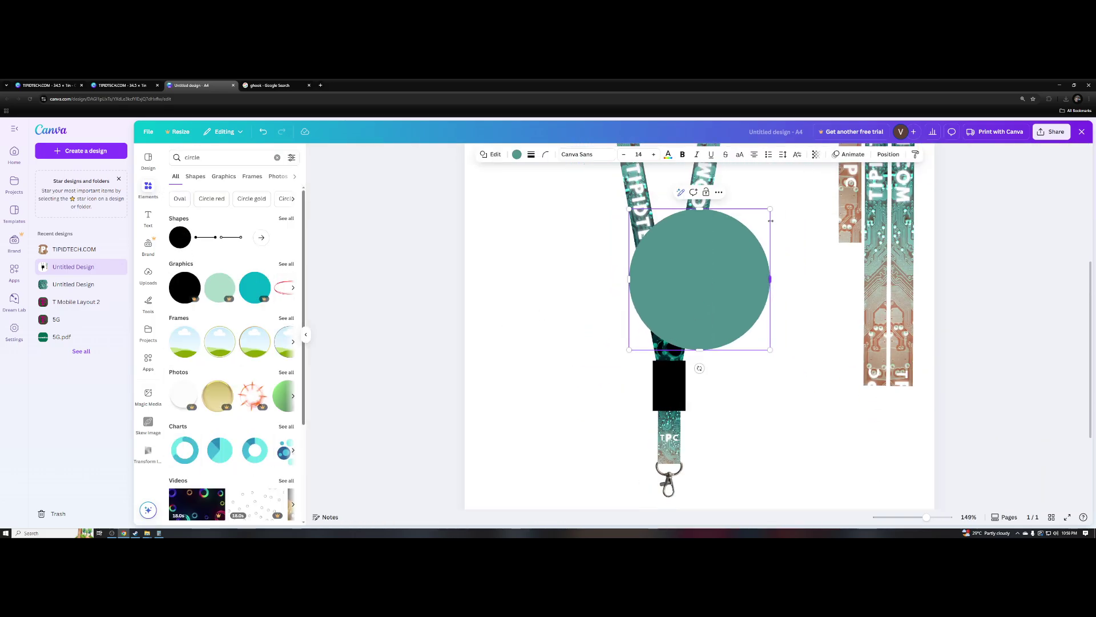
drag(749, 222, 591, 374)
click(633, 154)
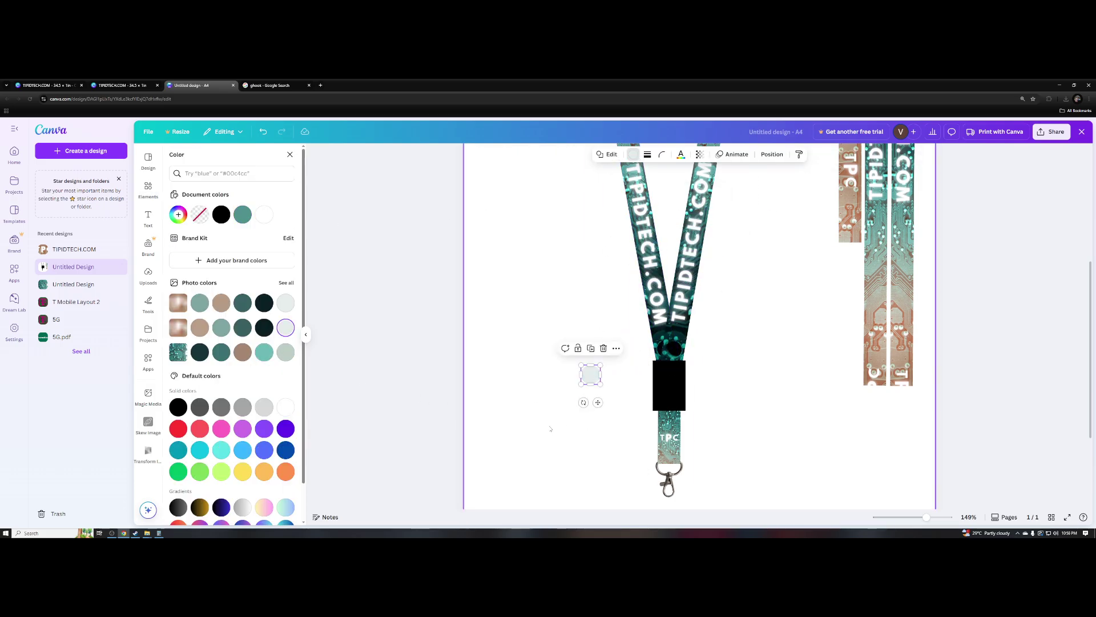
- Place the light grey circle on the tail strip, centred between the TPC text and the hook's ring
scroll(546, 345, up, 3)
click(547, 345)
drag(546, 344, 658, 454)
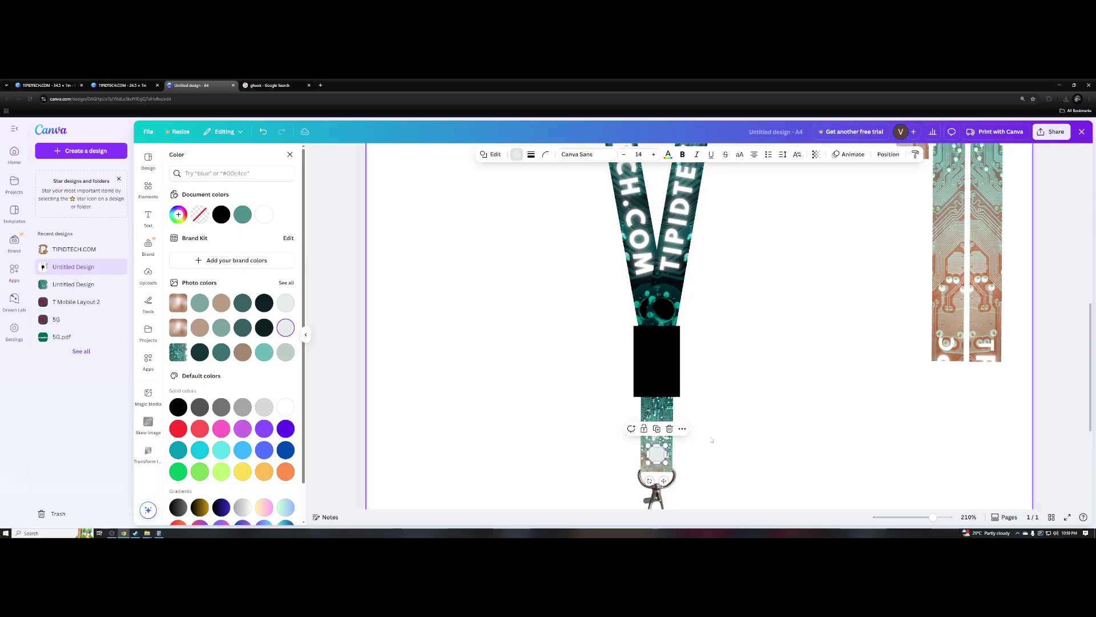
click(744, 426)
- Paste a copy of the light grey circle and centre it where the two straps meet above the black connector
scroll(744, 425, down, 2)
scroll(731, 394, up, 4)
key(ctrl+v)
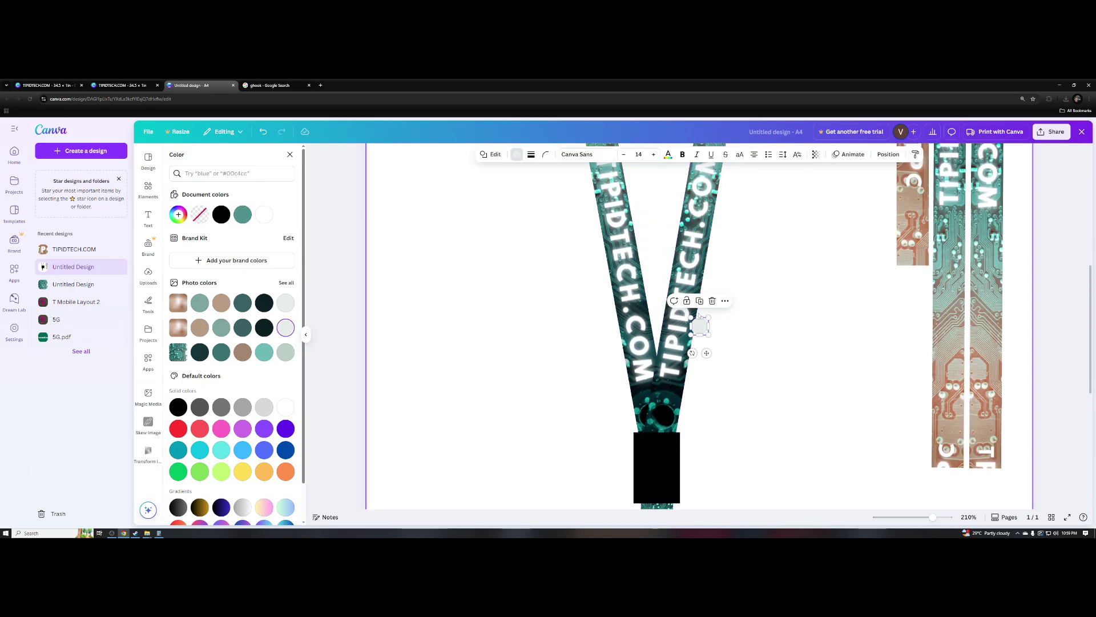
drag(697, 332, 657, 404)
- Select all parts of the assembled lanyard, enlarge them together and position the lanyard on the left part of the page
ctrl+scroll(736, 375, down, 5)
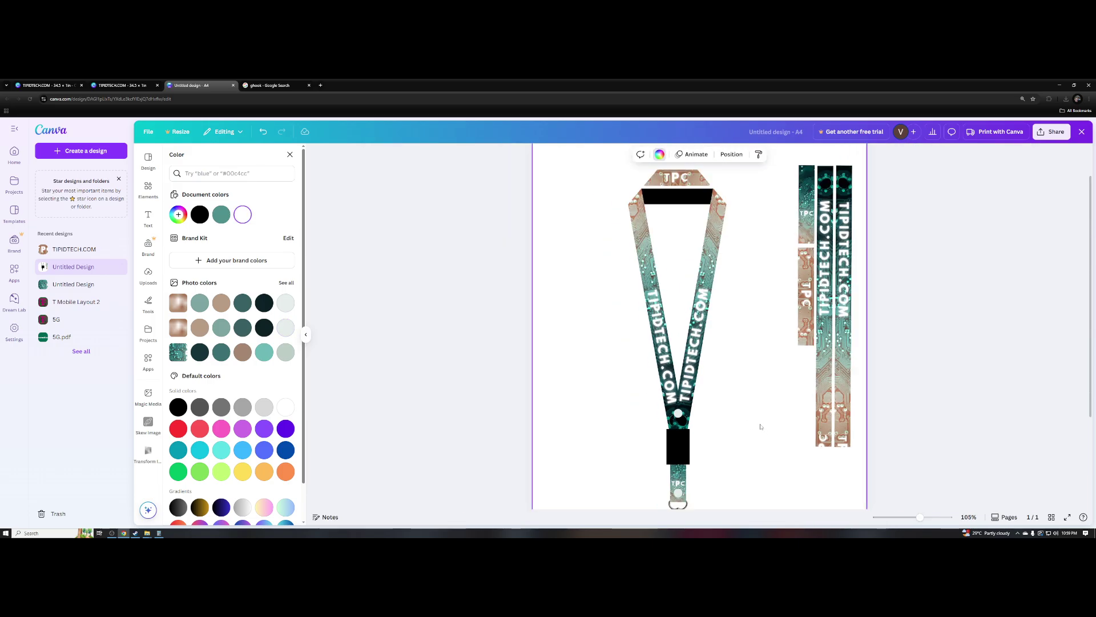
click(736, 375)
ctrl+scroll(736, 375, down, 2)
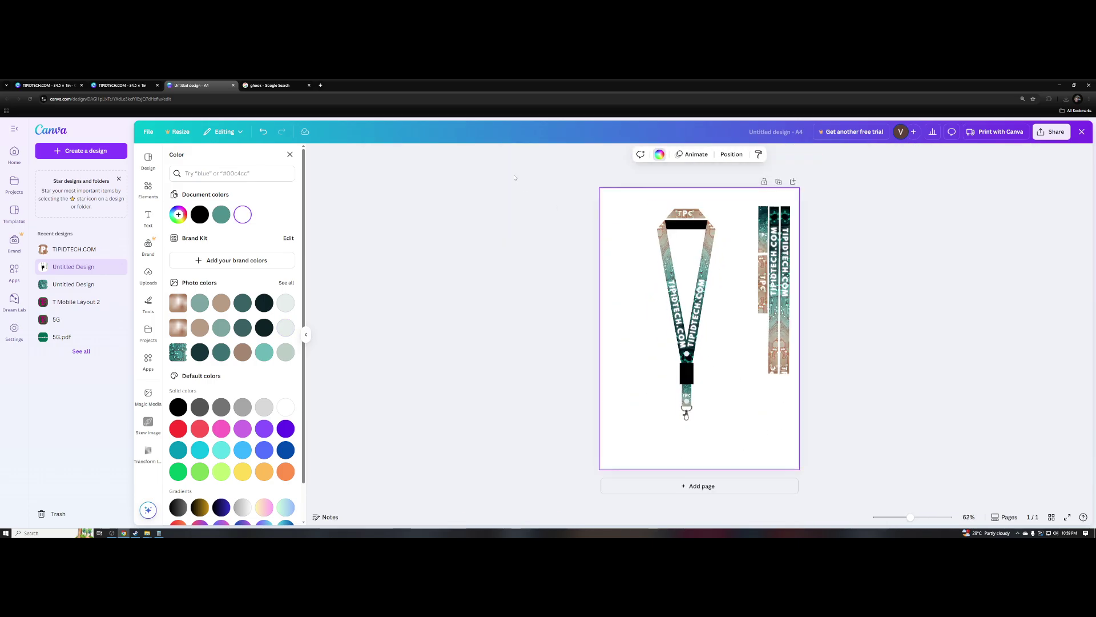
drag(519, 159, 748, 434)
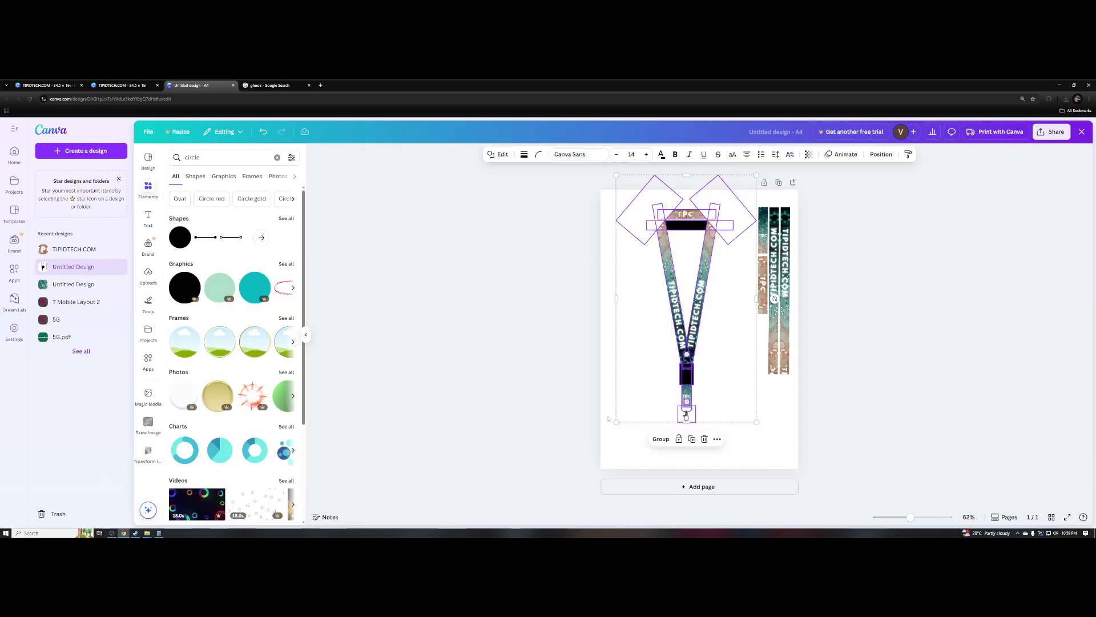
drag(616, 421, 584, 461)
drag(670, 325, 667, 314)
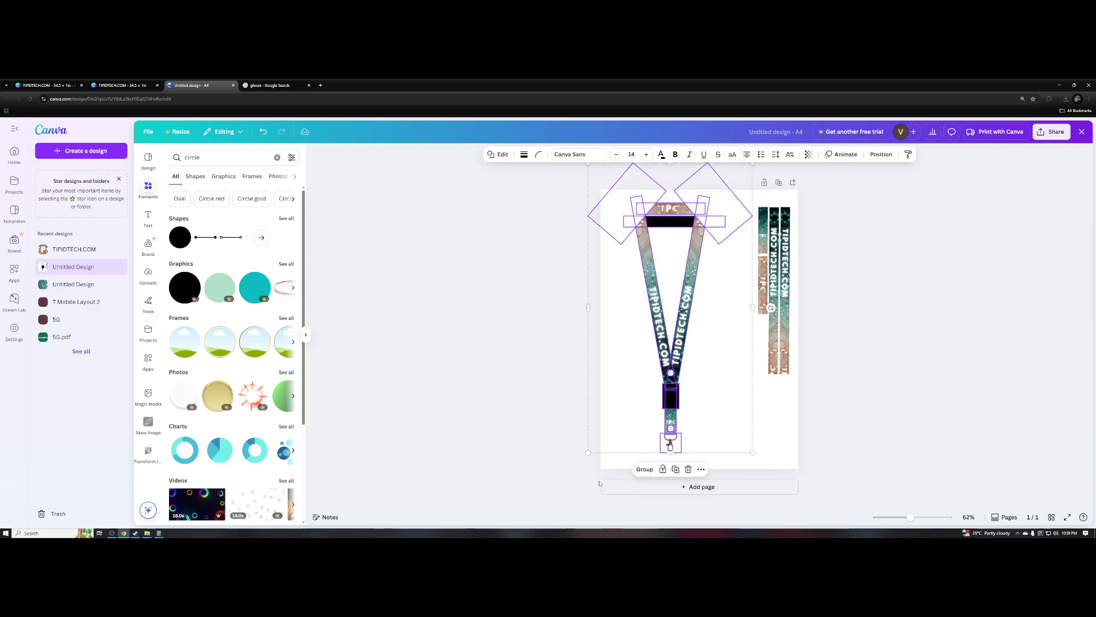
mouse_move(588, 452)
mouse_down()
mouse_move(575, 472)
mouse_move(583, 458)
mouse_up()
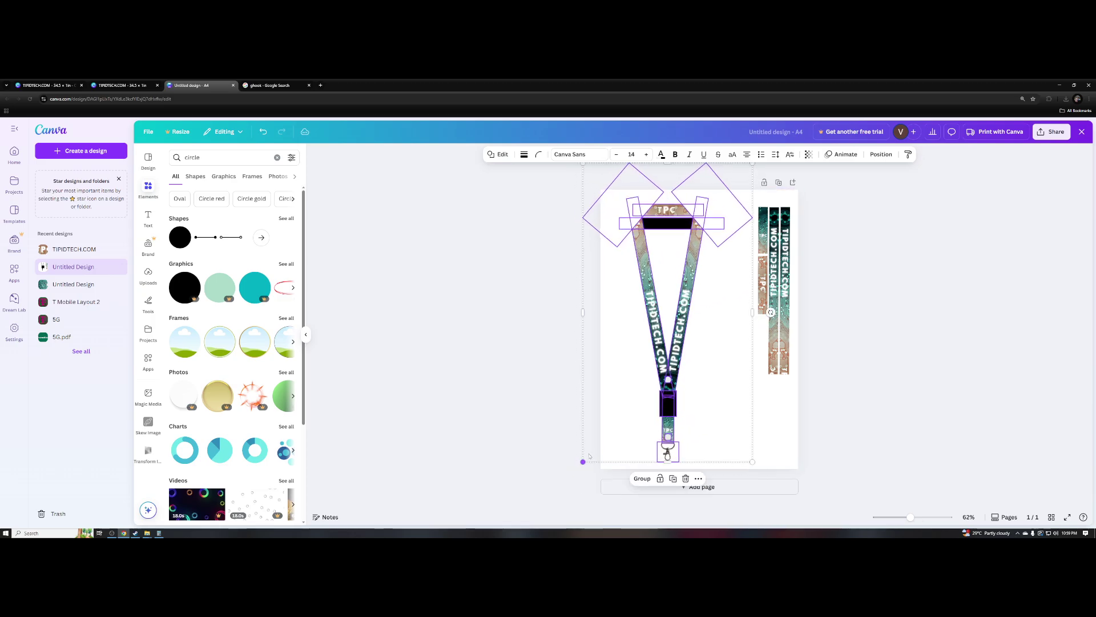
drag(674, 413, 670, 415)
click(719, 411)
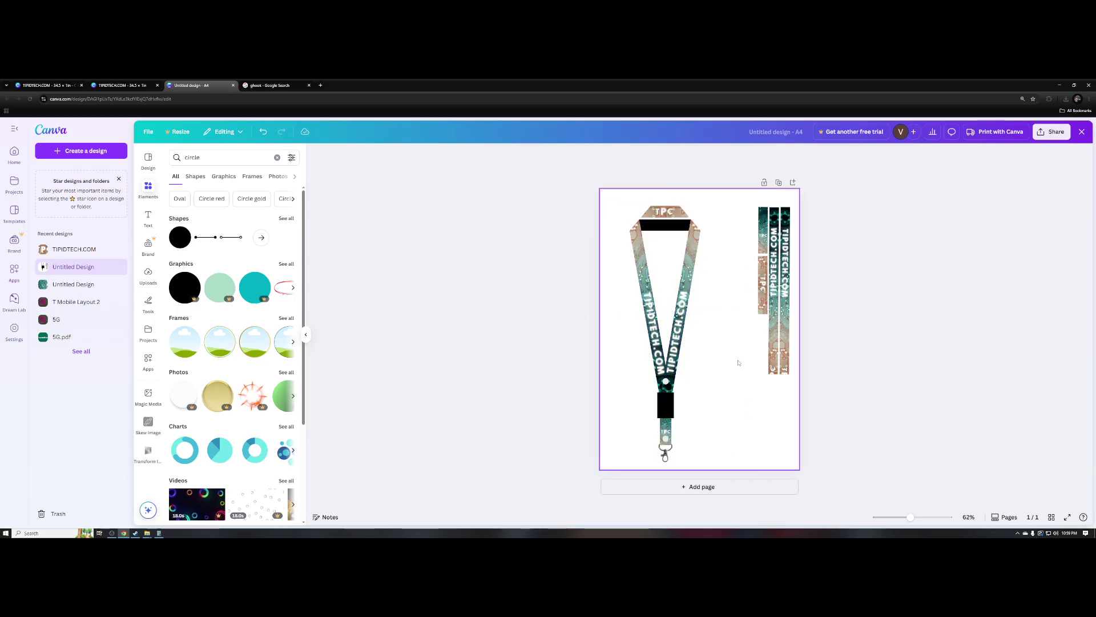
- Shift the lanyard and flat strips slightly left and up, and realign the remaining TIPIDTECH.COM strip beside its pair
drag(567, 215, 594, 268)
drag(526, 175, 732, 453)
drag(660, 412, 653, 408)
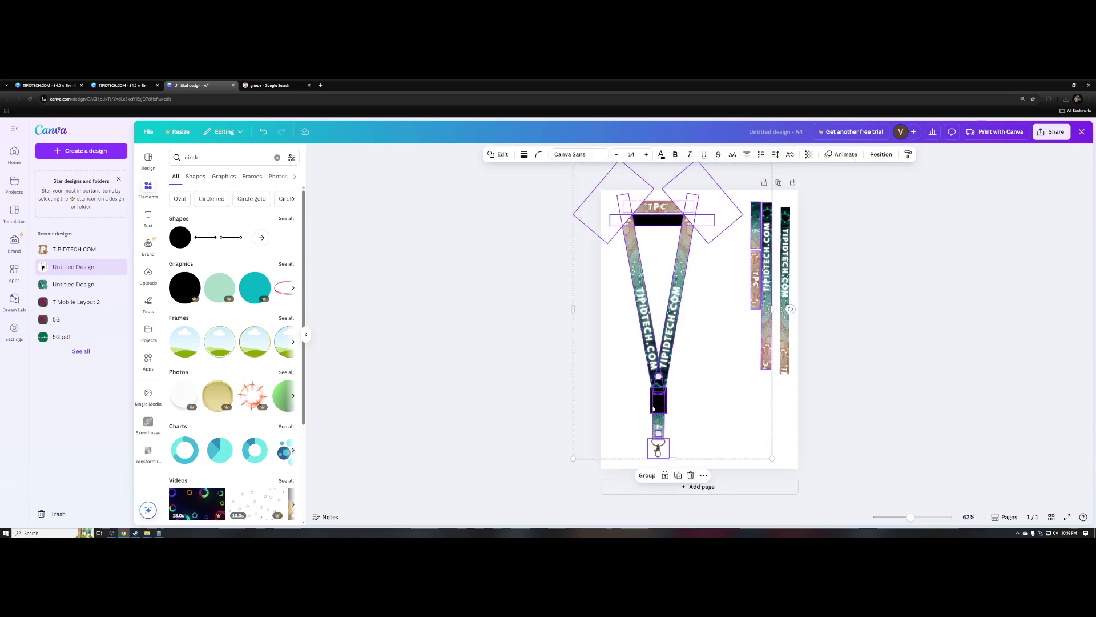
click(852, 429)
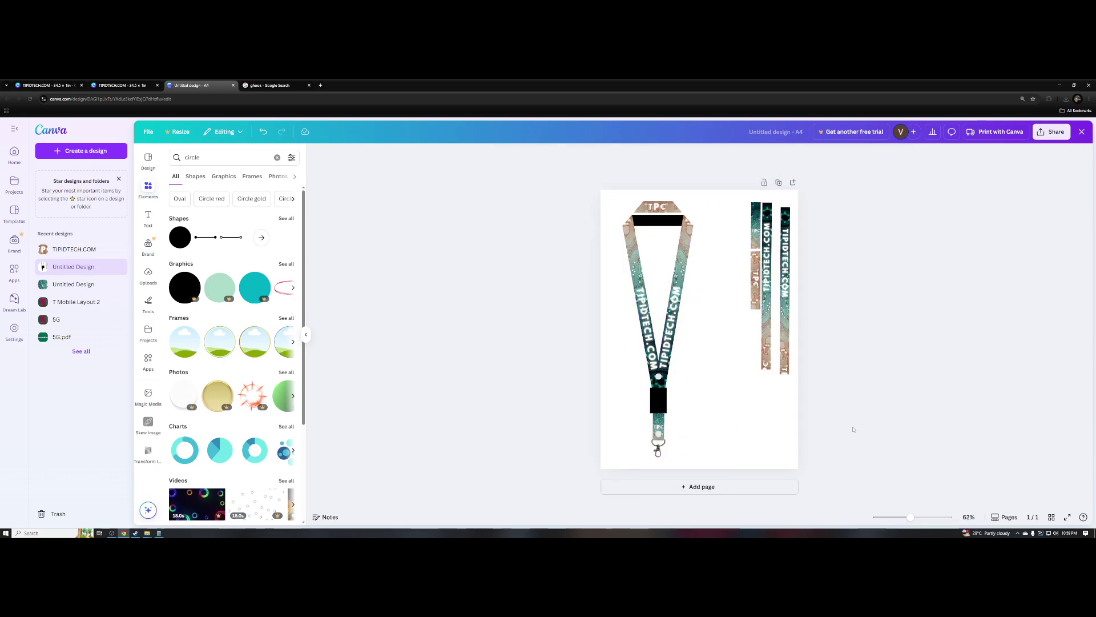
drag(853, 429, 733, 180)
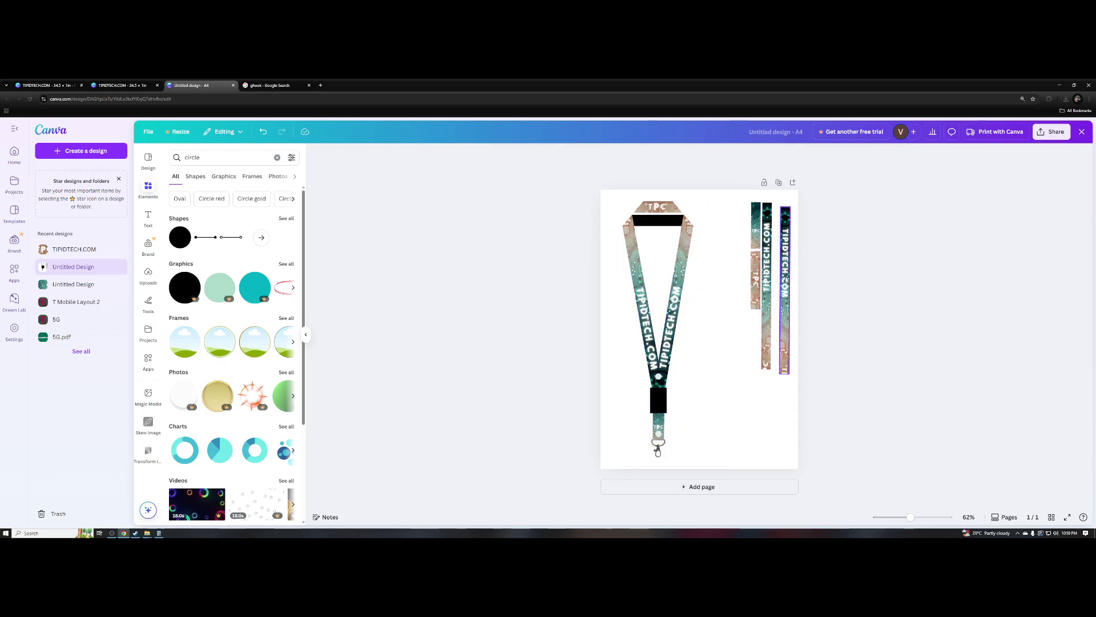
drag(786, 279, 780, 272)
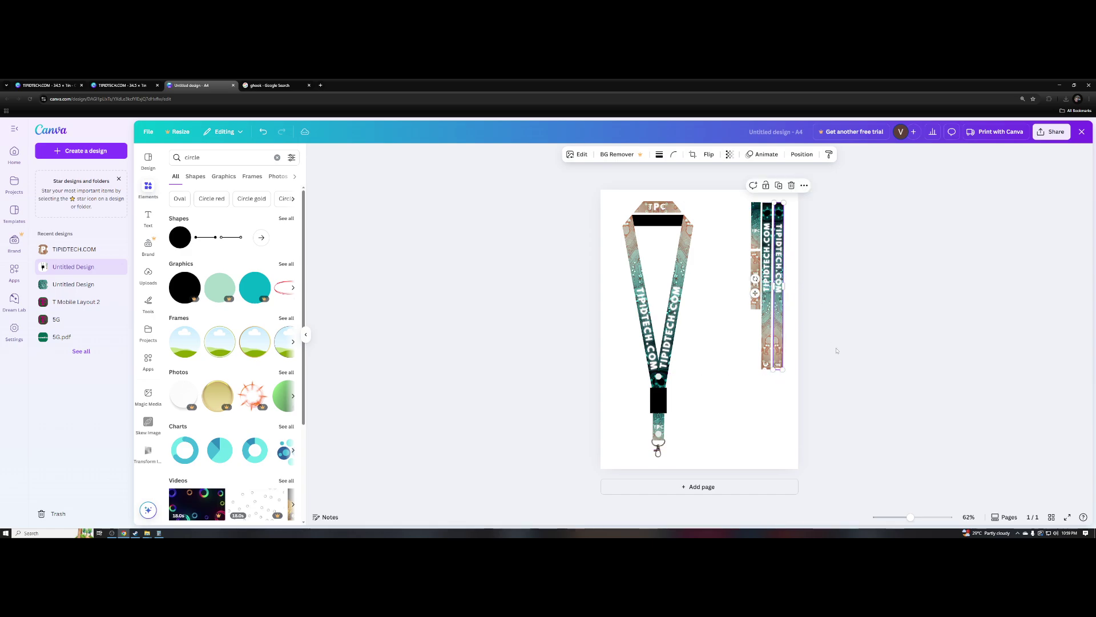
- Move the dark green TPC strip down alongside the brown TPC strip, on the side facing the lanyard
drag(845, 346, 842, 381)
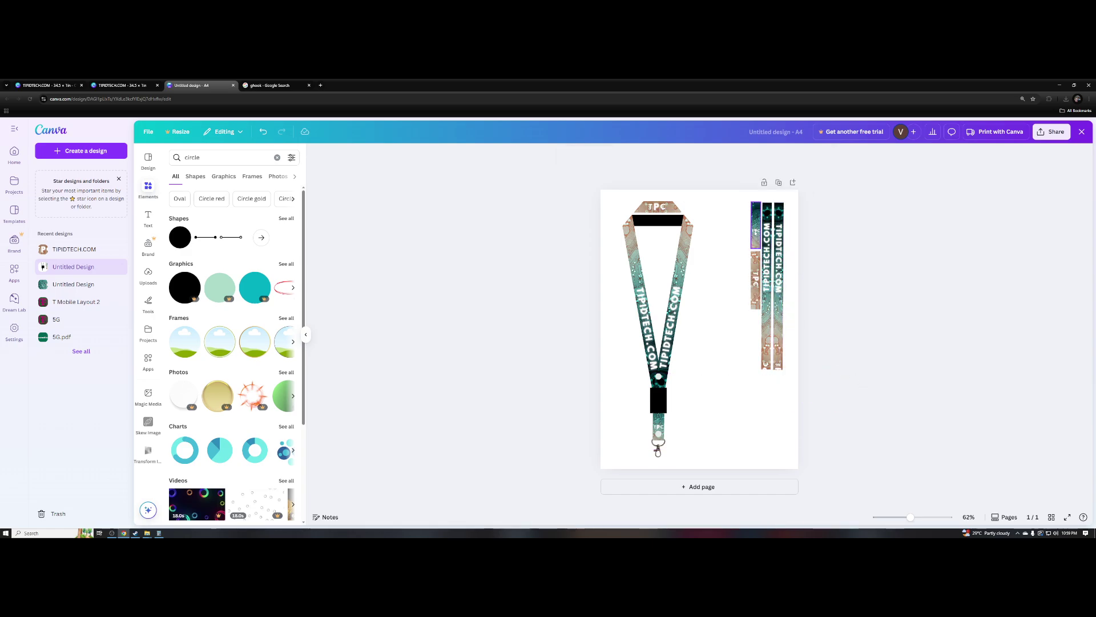
drag(756, 231, 744, 280)
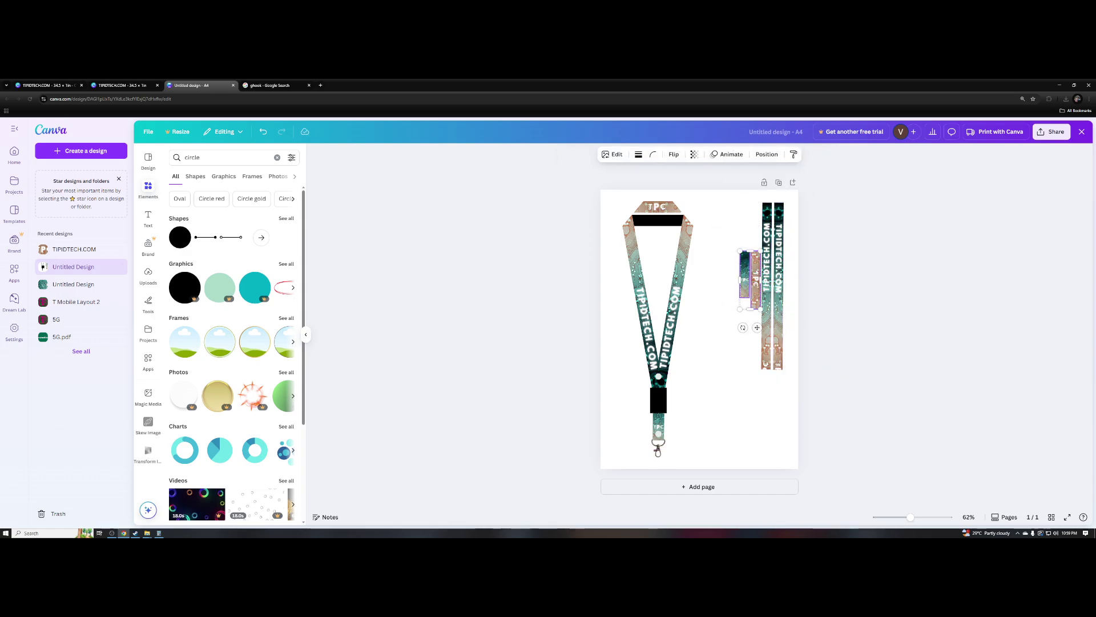
- Align the two TIPIDTECH.COM strips and two TPC strips to their bottom edges and space them evenly horizontally
shift+click(767, 274)
shift+click(778, 274)
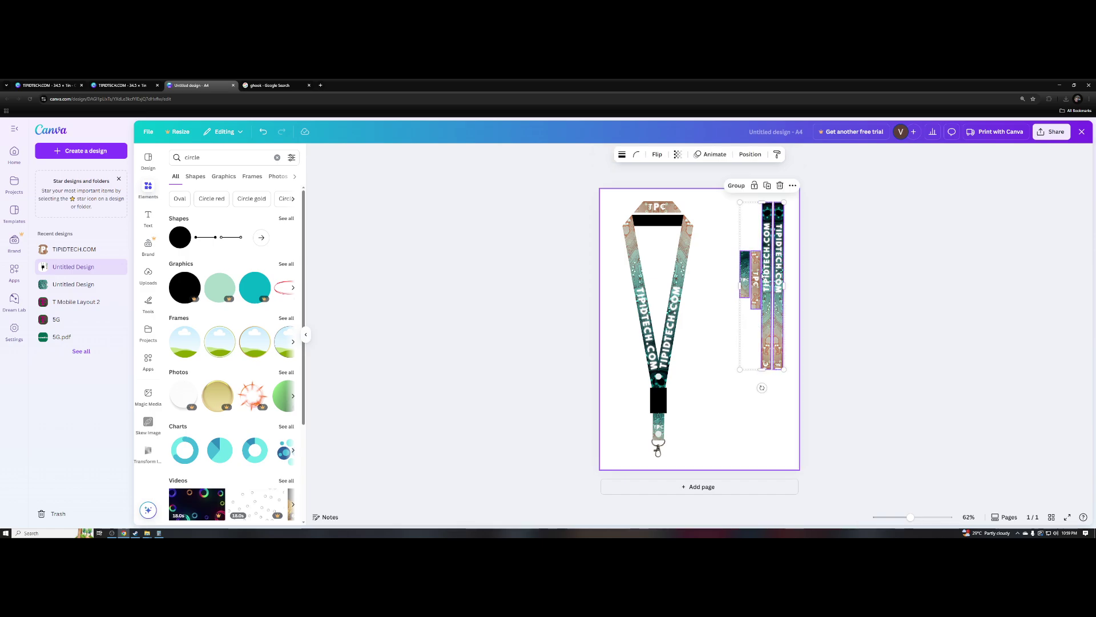
right_click(762, 277)
click(780, 251)
shift+click(767, 274)
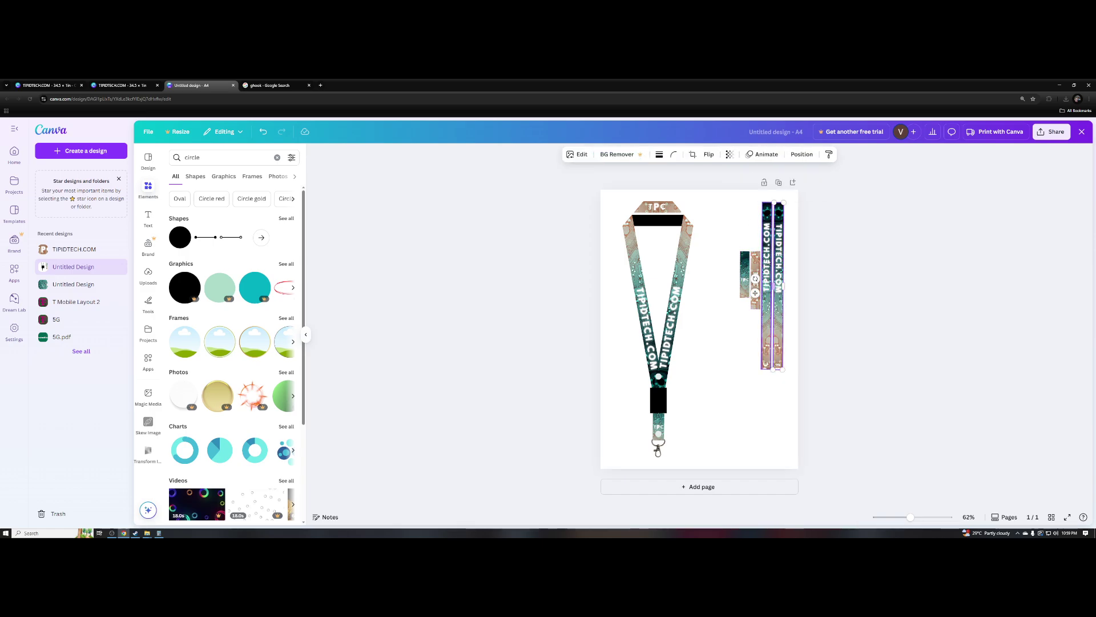
shift+click(755, 280)
shift+click(742, 276)
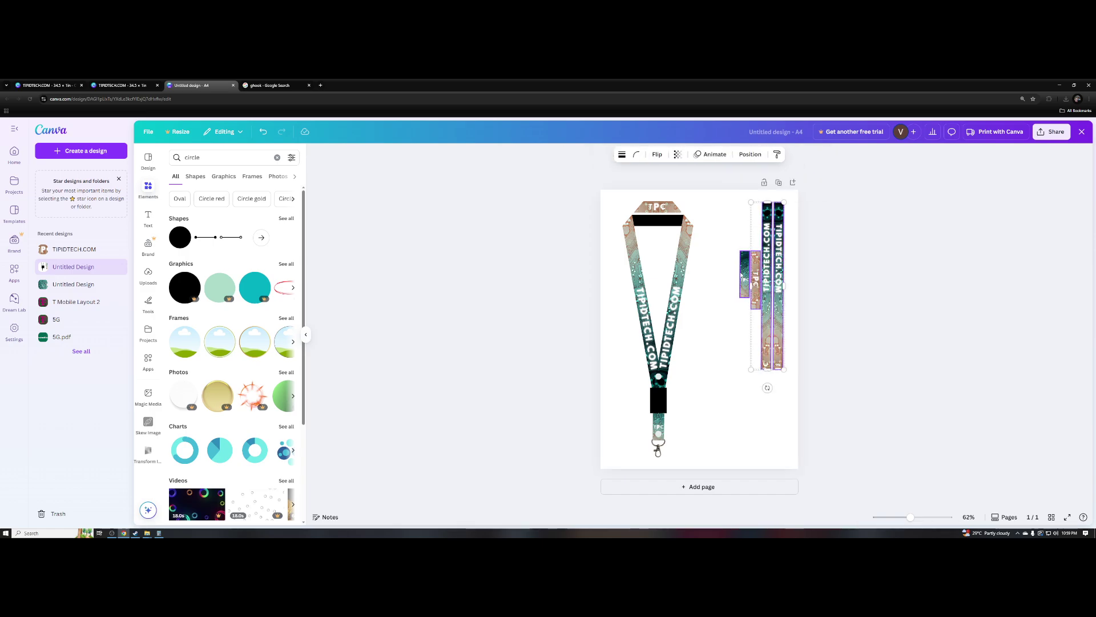
click(750, 154)
click(205, 292)
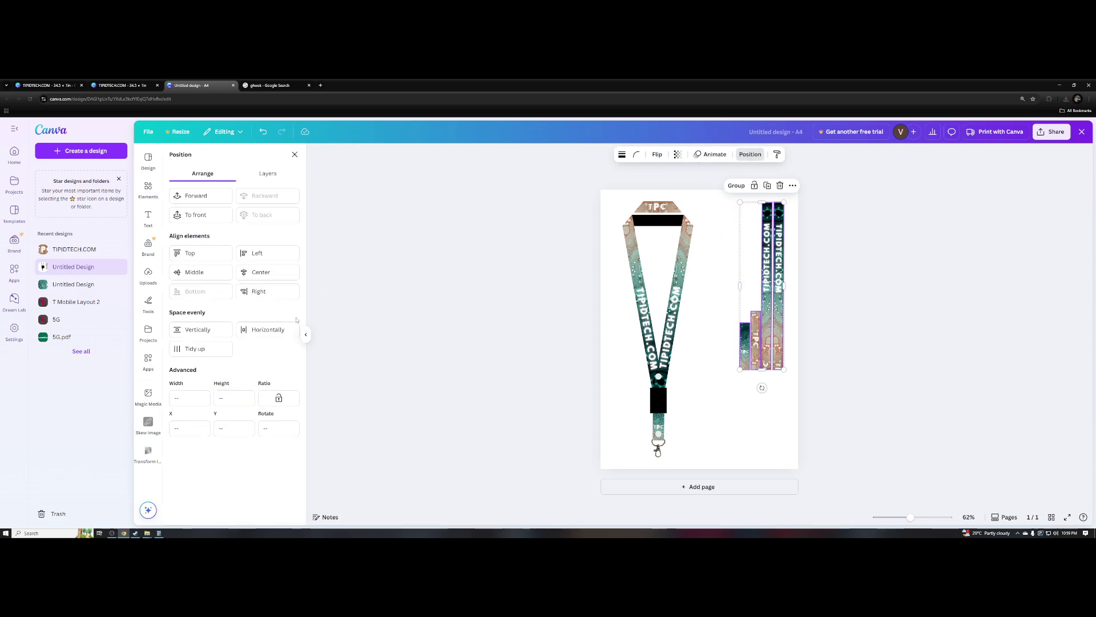
click(266, 330)
- Move the four flat strips beside the lanyard and enlarge them together until they match its height
drag(768, 340, 731, 426)
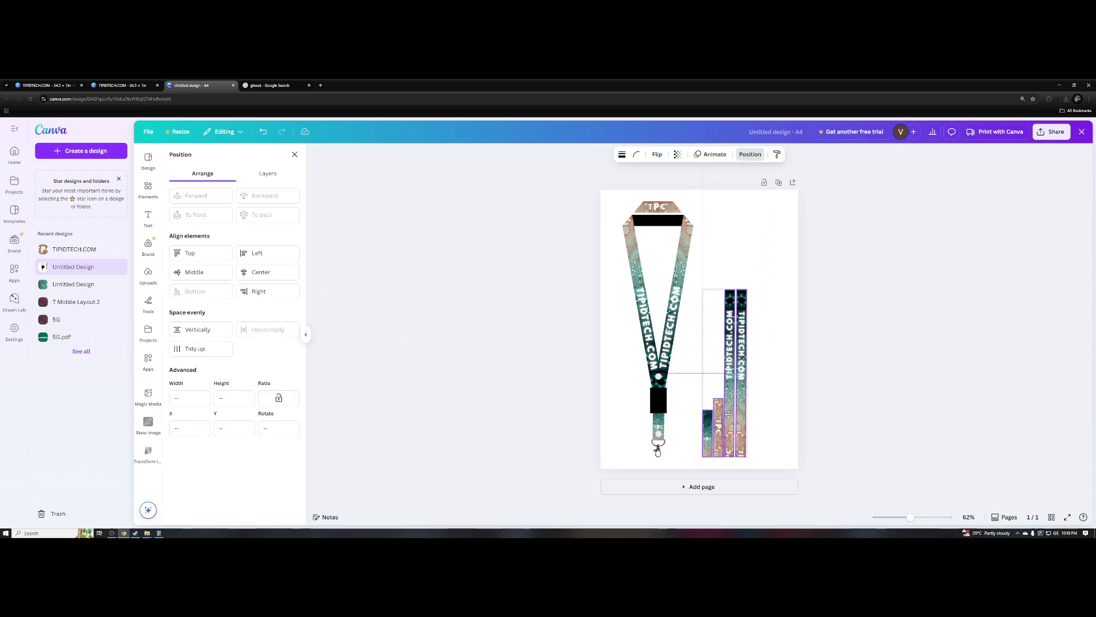
drag(746, 289, 799, 209)
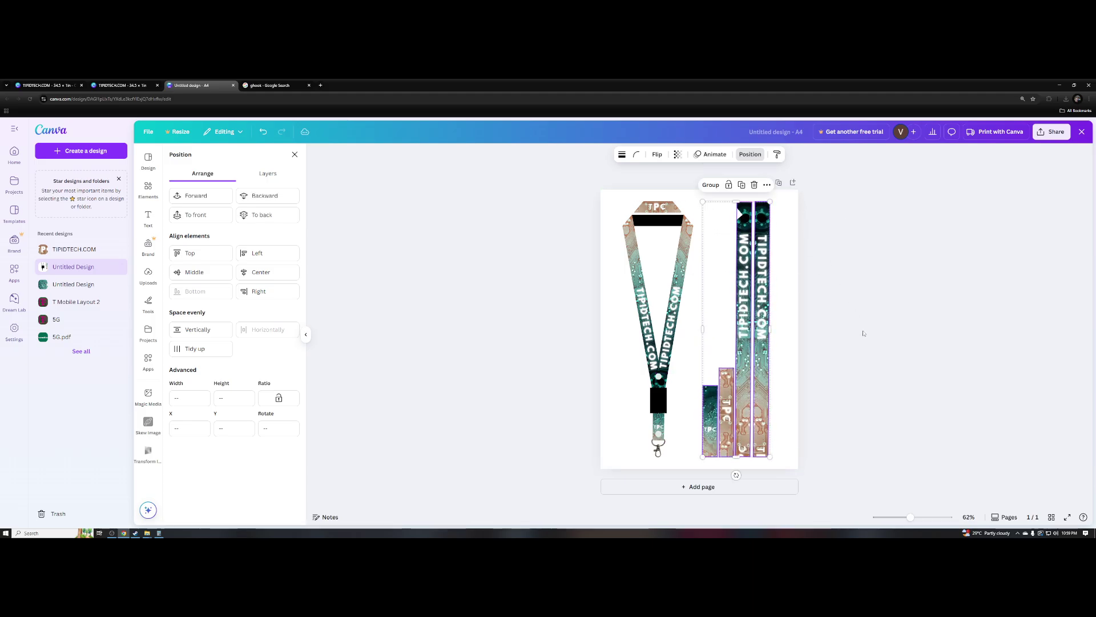
click(868, 444)
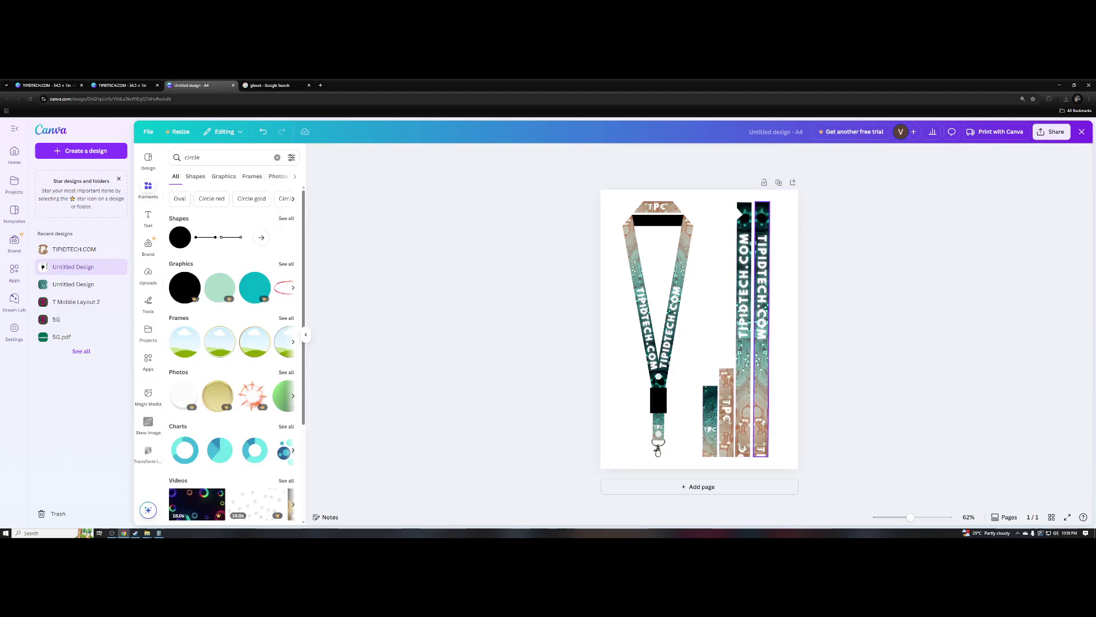
- Select the lanyard and all flat strips and shift them slightly right and up to balance the page margins
drag(833, 490, 550, 195)
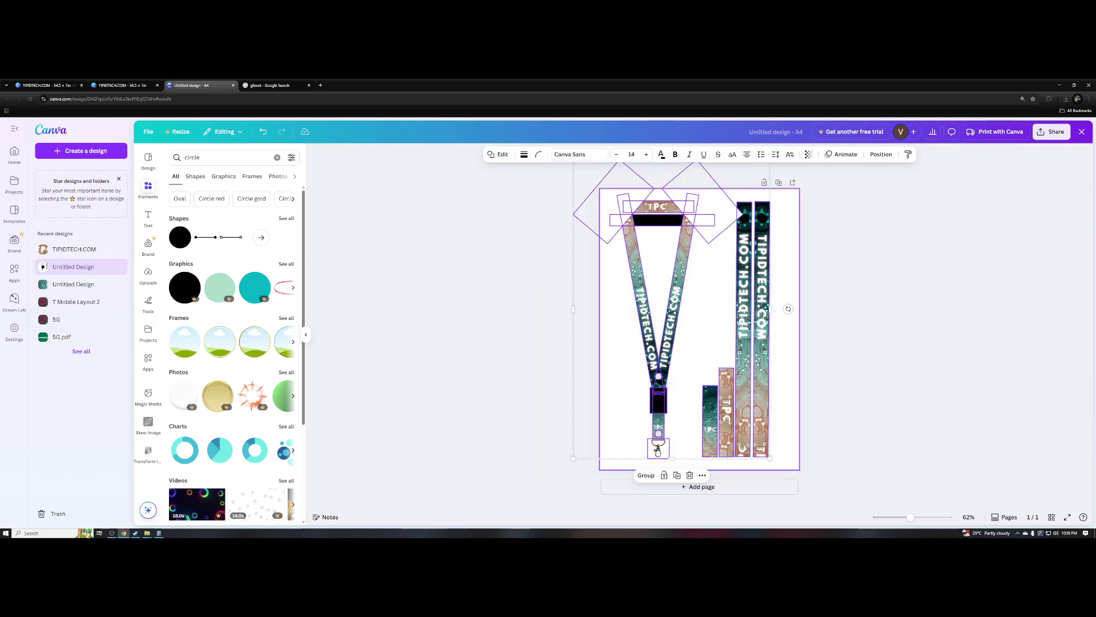
drag(744, 365, 747, 364)
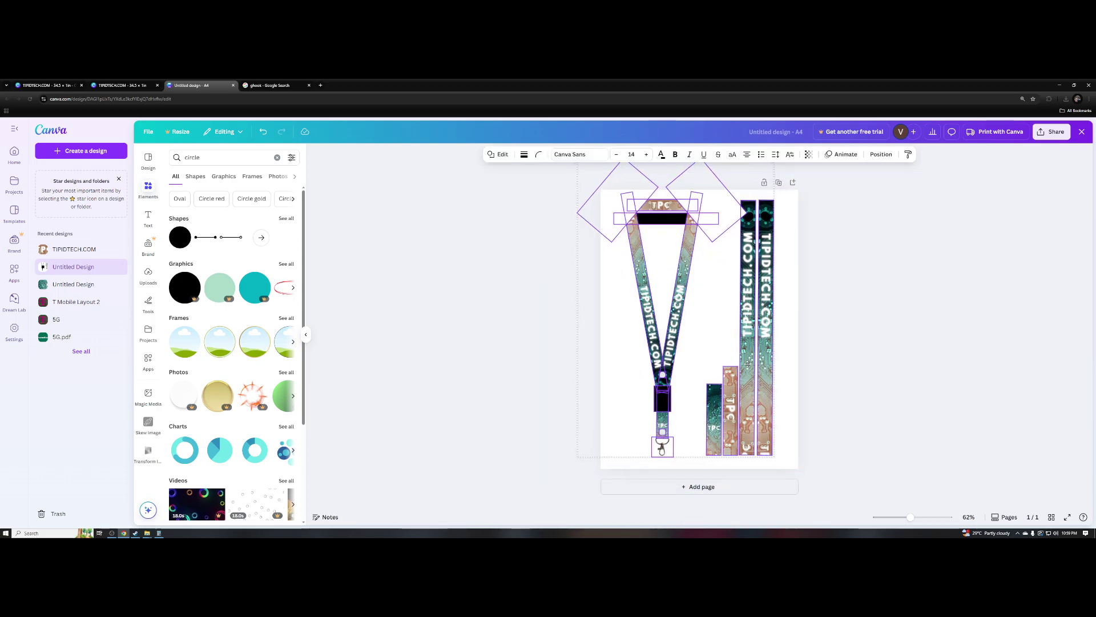
click(848, 438)
- Add a text box reading "SIDE RELEASE" near the dark green TPC strip
ctrl+scroll(810, 435, up, 10)
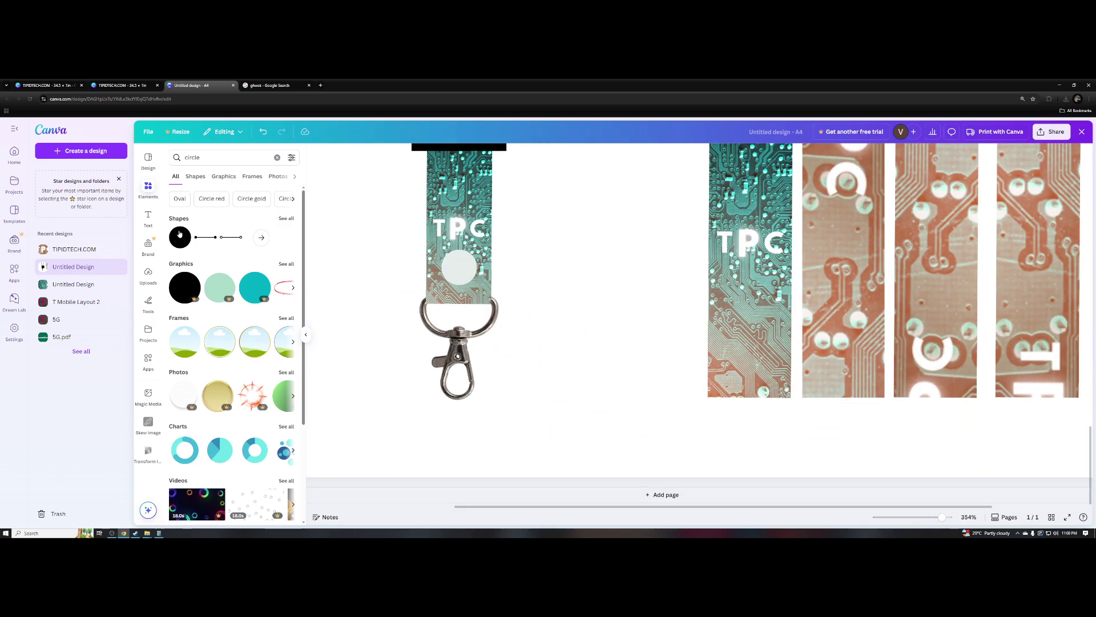
click(148, 217)
click(238, 179)
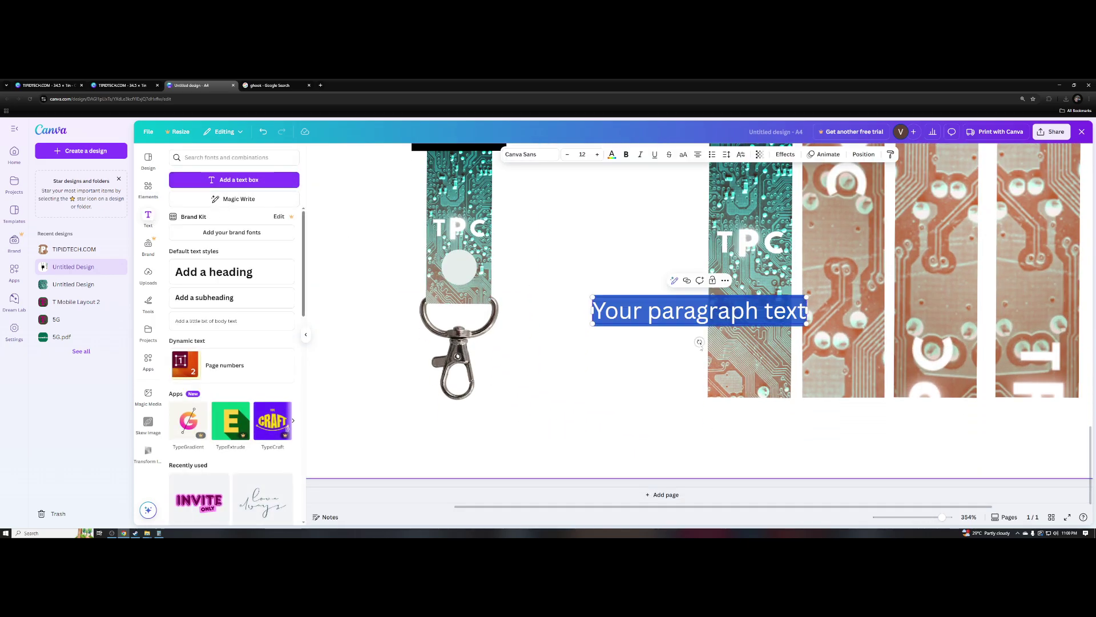
triple_click(646, 312)
text(SIDE RELEASE)
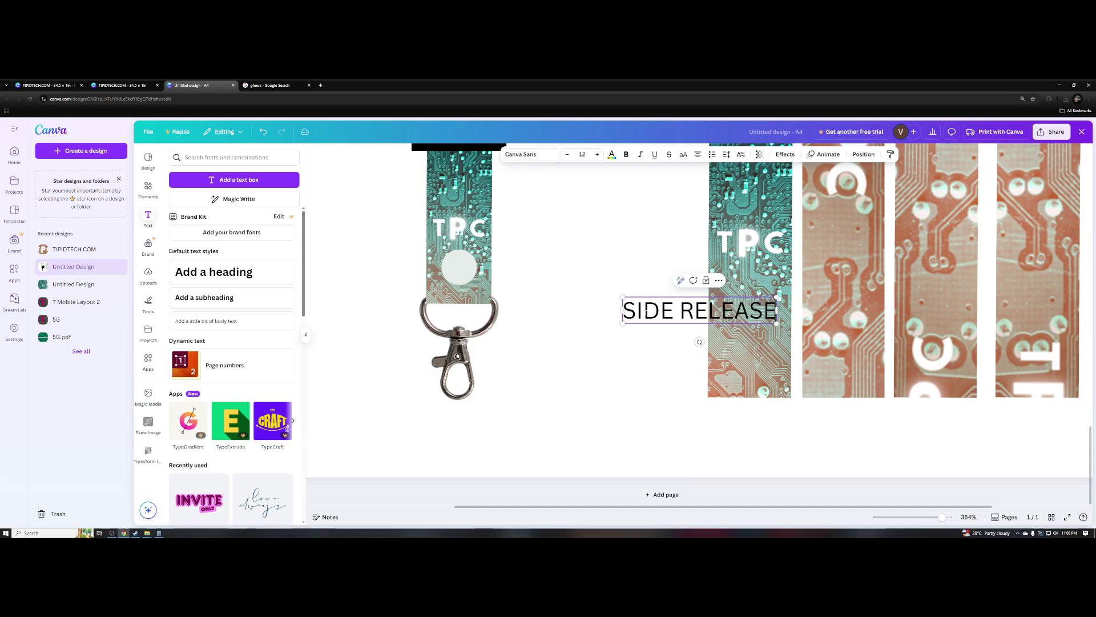
- Format the SIDE RELEASE text in League Spartan, size 10, coloured black
triple_click(646, 311)
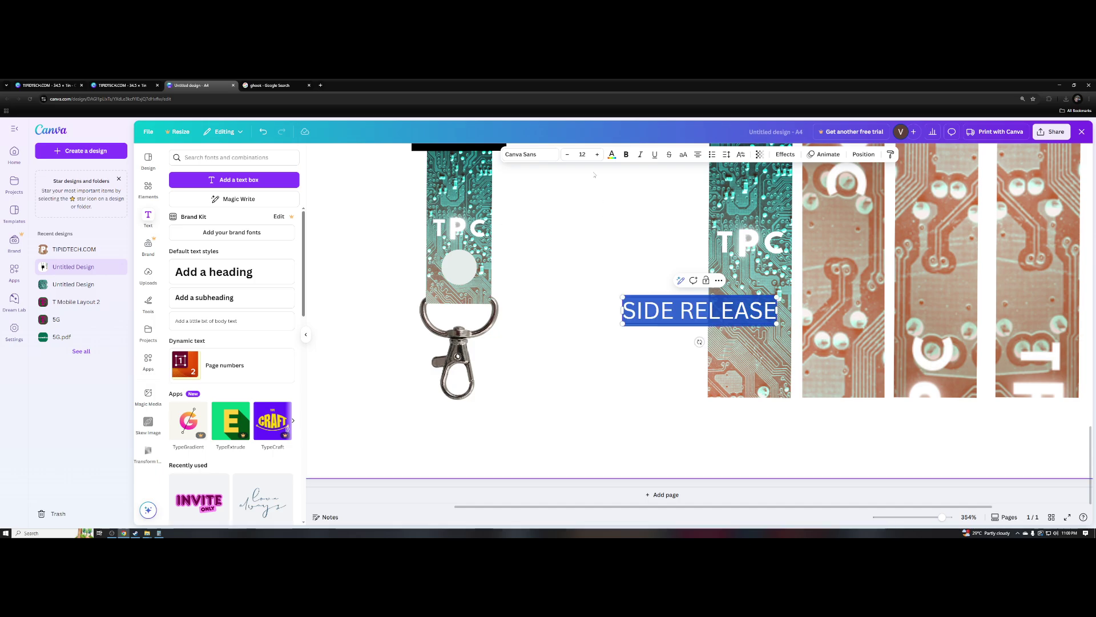
click(567, 154)
click(567, 154)
click(611, 154)
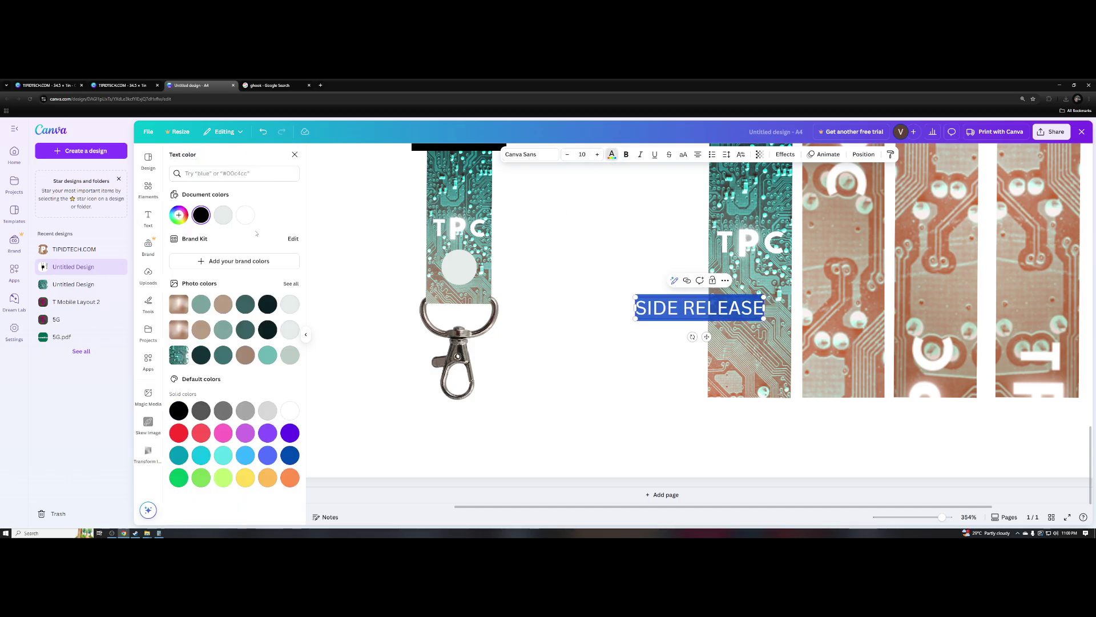
click(521, 155)
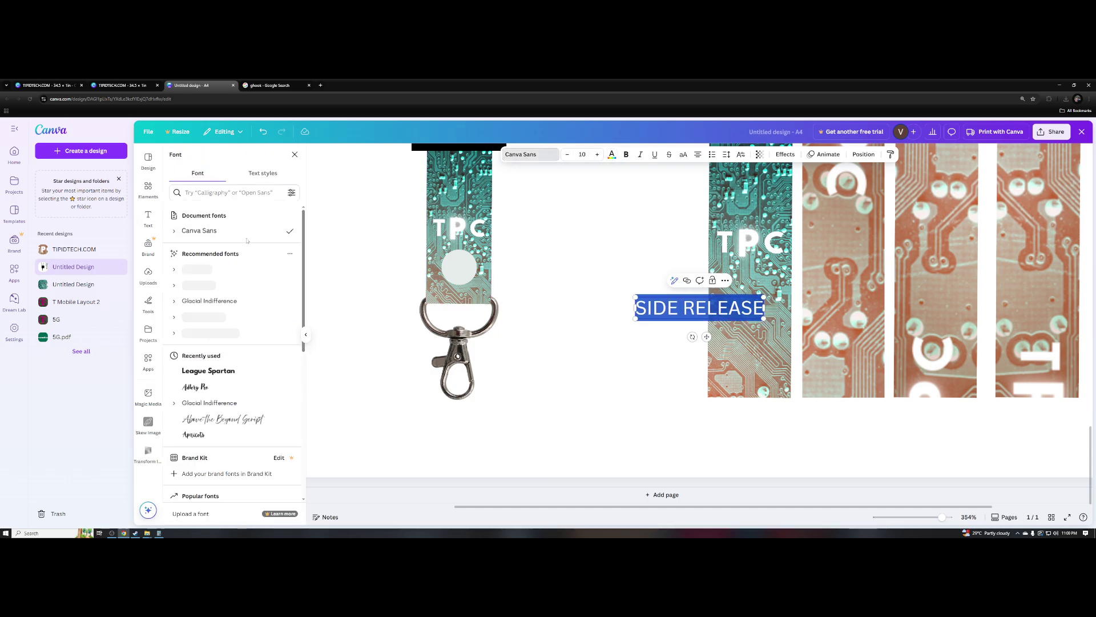
click(209, 370)
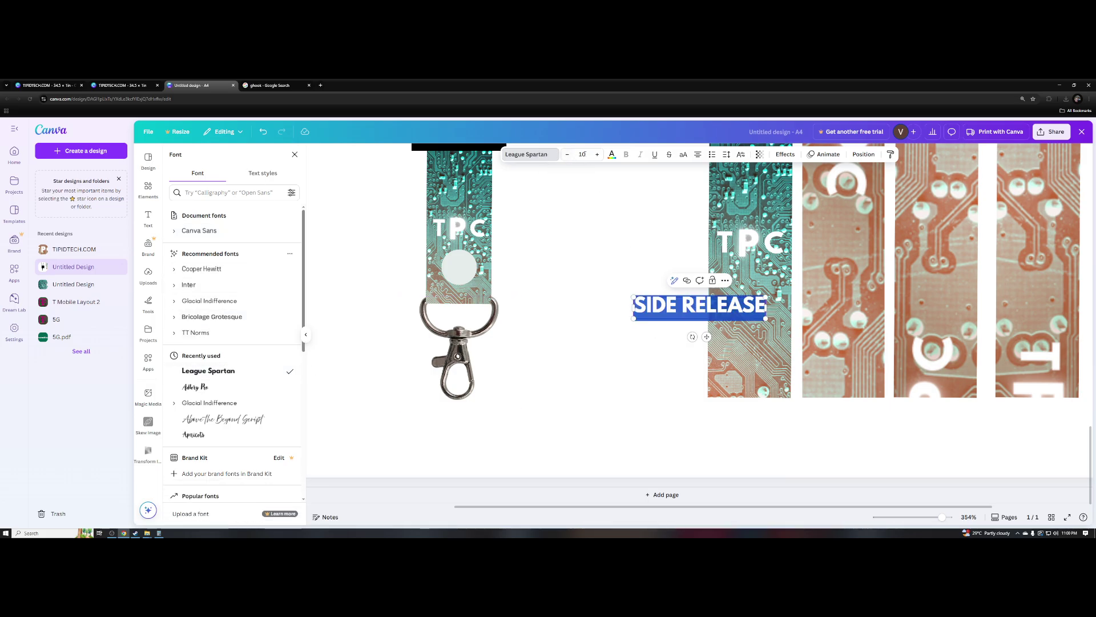
click(612, 155)
click(201, 214)
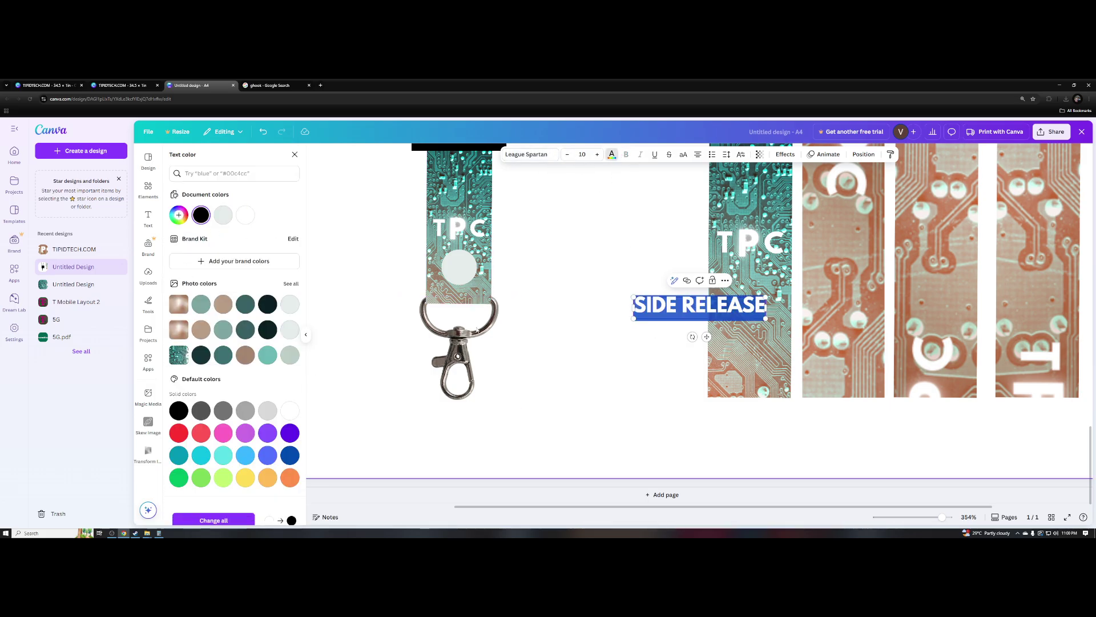
click(624, 372)
- Try placing the SIDE RELEASE label centred below the dark green TPC strip at font size 5
click(689, 302)
drag(689, 301, 740, 413)
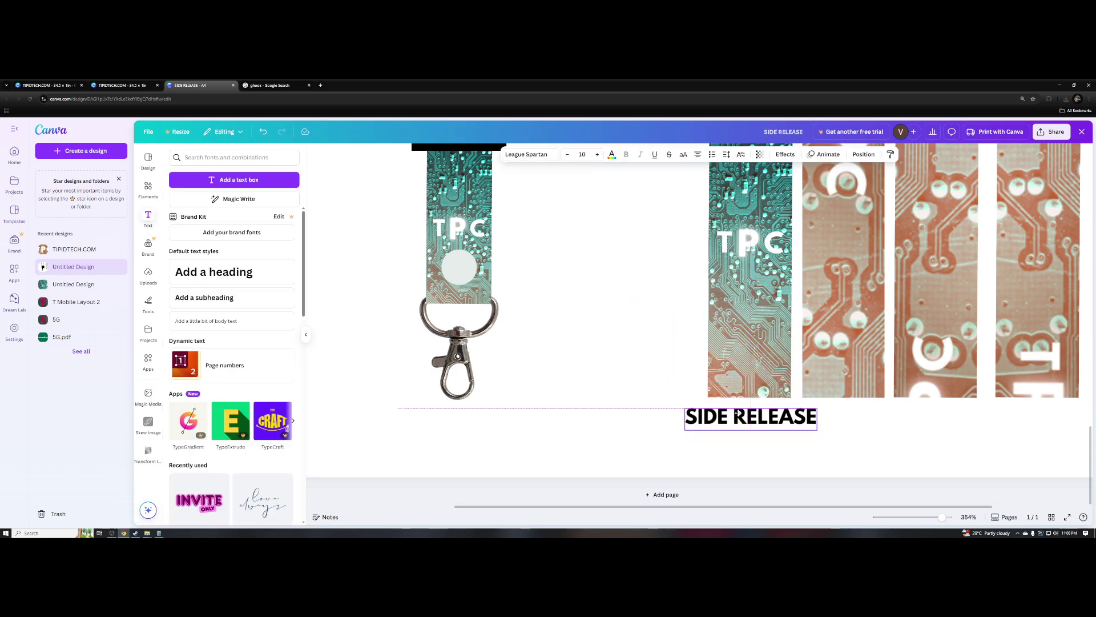
click(566, 154)
click(567, 155)
click(567, 155)
click(567, 155)
click(567, 155)
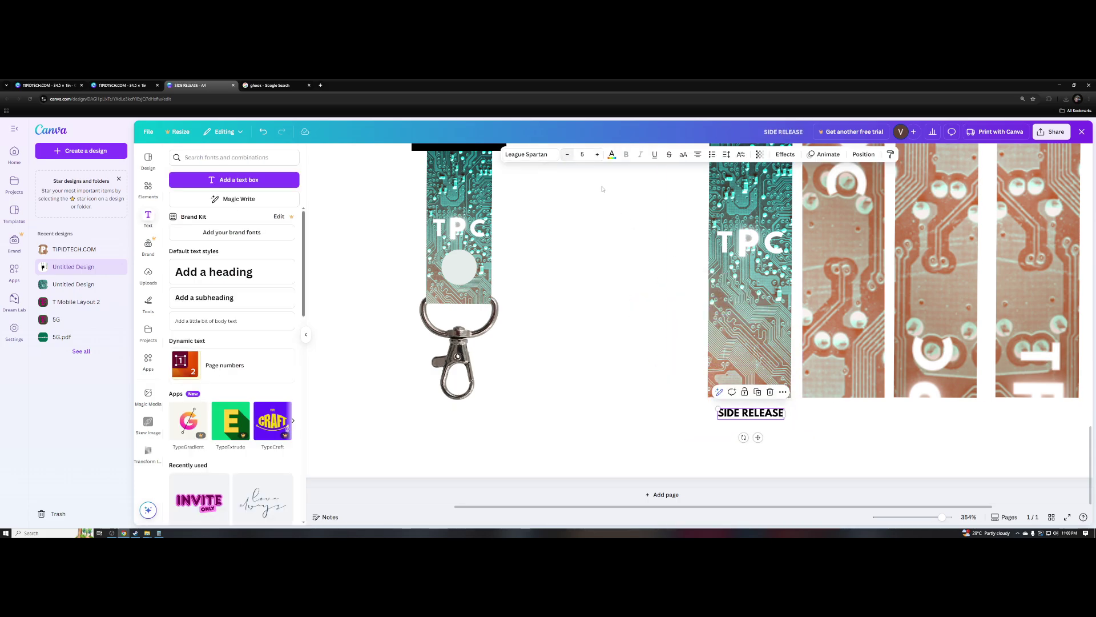
- Rotate the SIDE RELEASE label to -90°, set it to size 8 and place it along the dark green TPC strip's lower left edge
scroll(751, 407, down, 3)
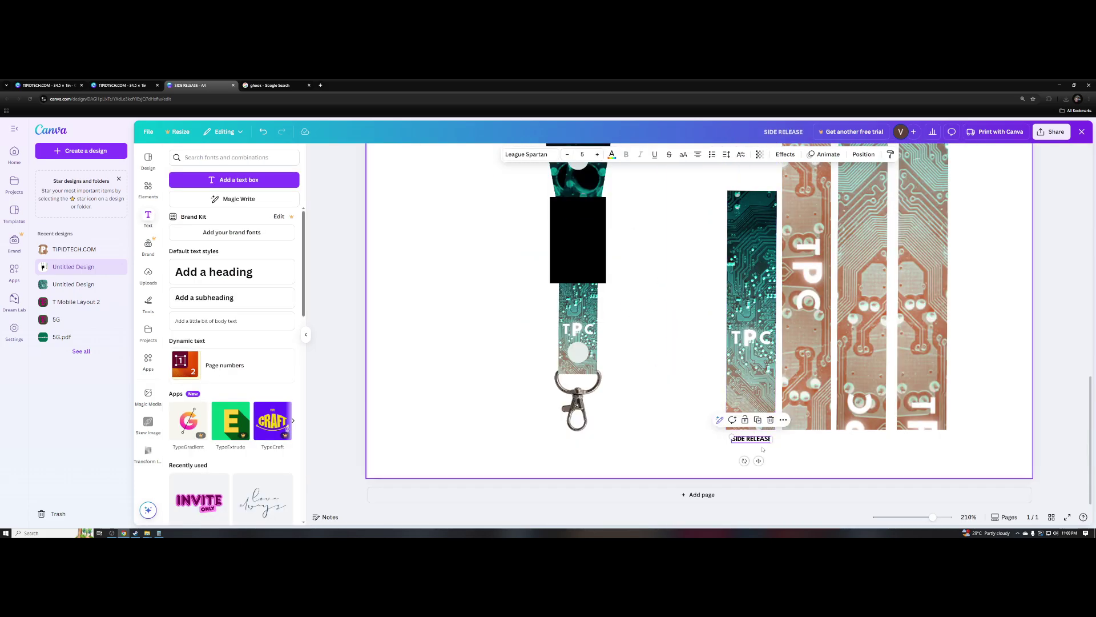
drag(753, 439, 721, 413)
click(597, 155)
click(598, 155)
click(598, 155)
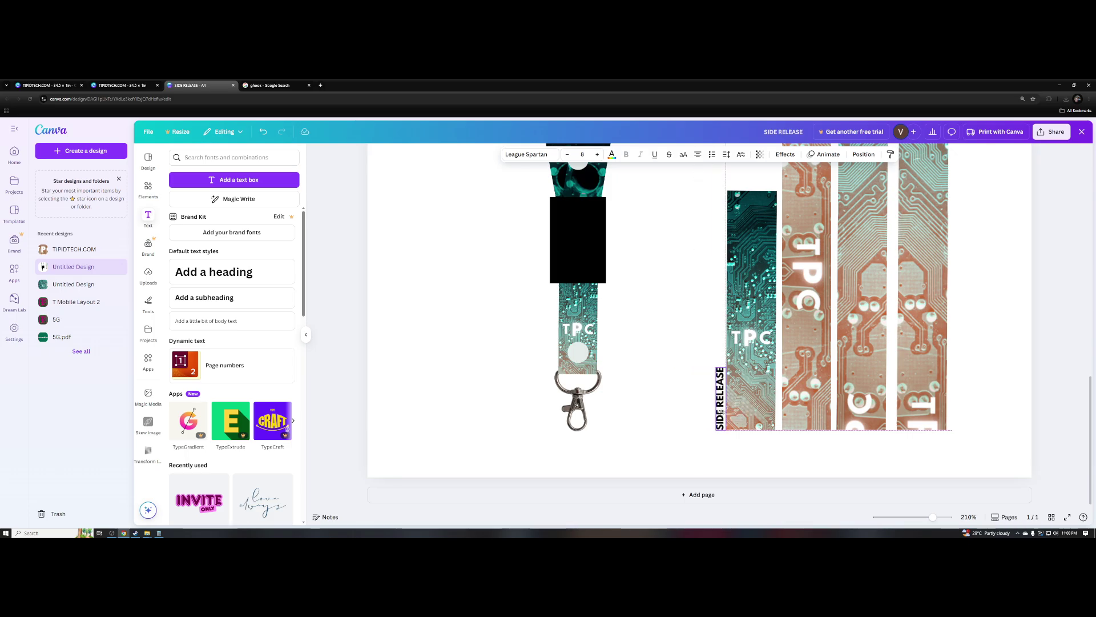
click(758, 412)
- Move the brown TPC and TIPIDTECH.COM strips right to widen the gaps, and space all four strips evenly horizontally
scroll(761, 426, down, 3)
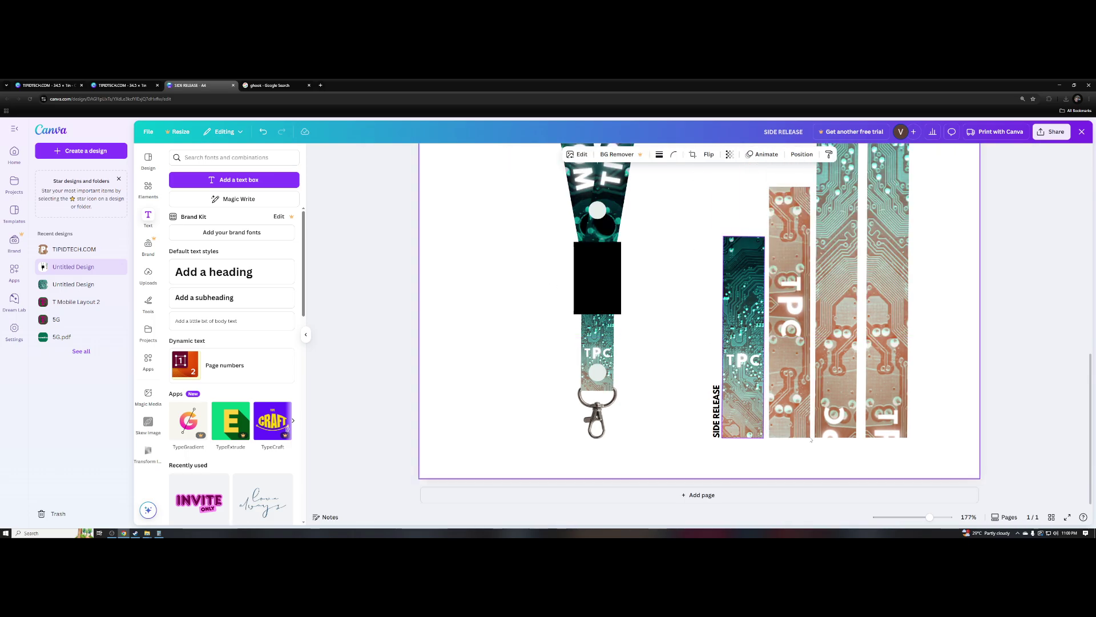
click(789, 342)
drag(903, 458, 815, 383)
drag(949, 459, 739, 342)
click(748, 155)
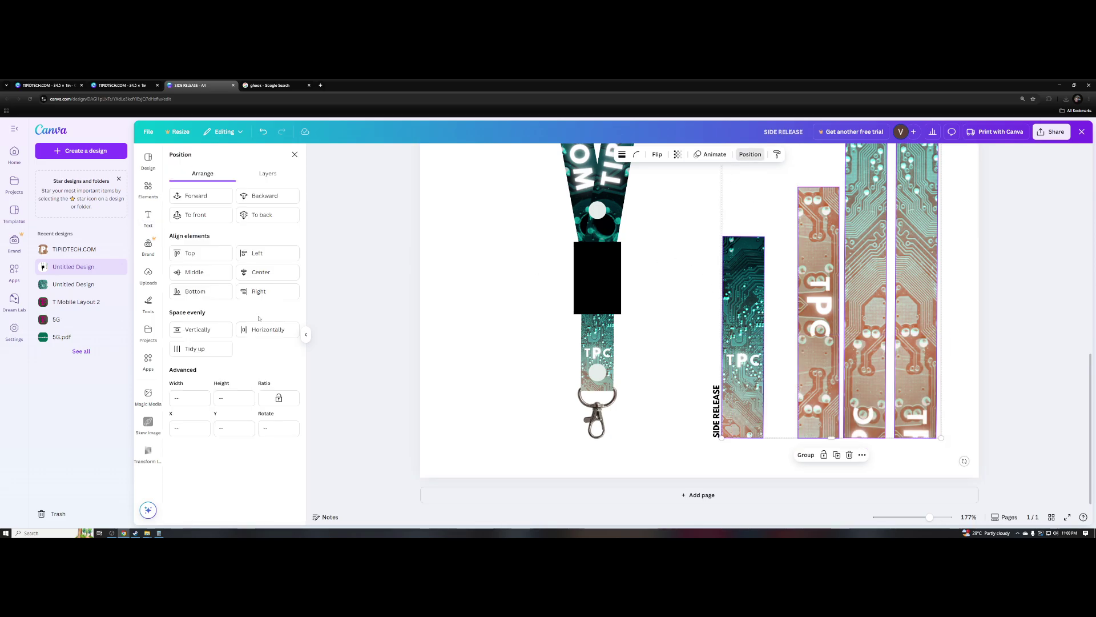
click(268, 330)
click(688, 365)
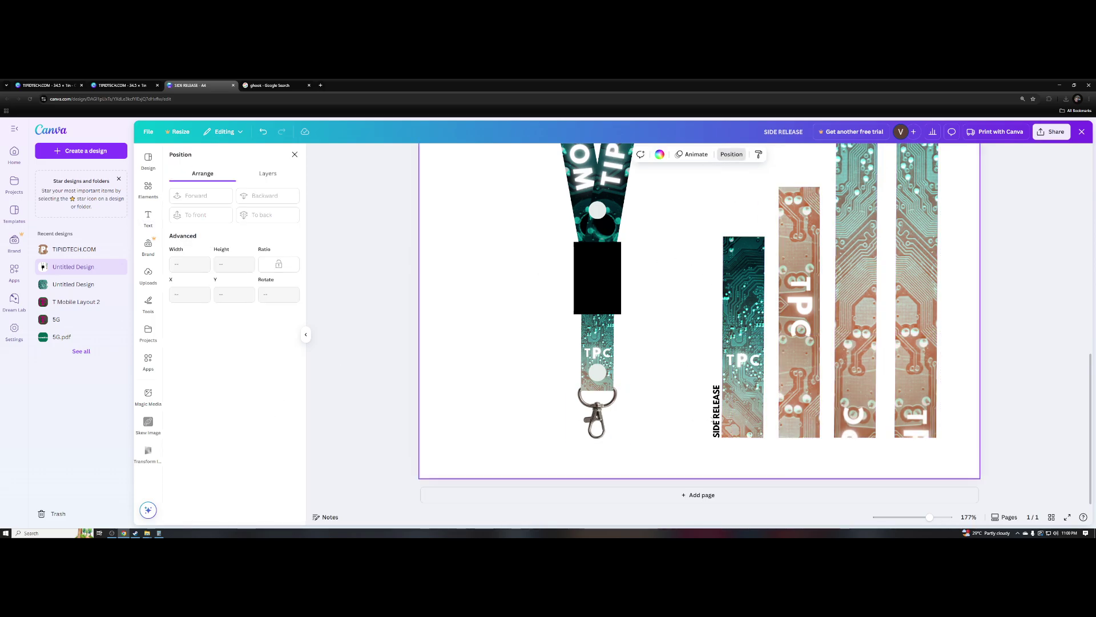
- Duplicate the vertical SIDE RELEASE label three times and place a copy along the lower left edge of each remaining strip
click(717, 408)
key(ctrl+d)
drag(720, 409, 831, 412)
key(ctrl+d)
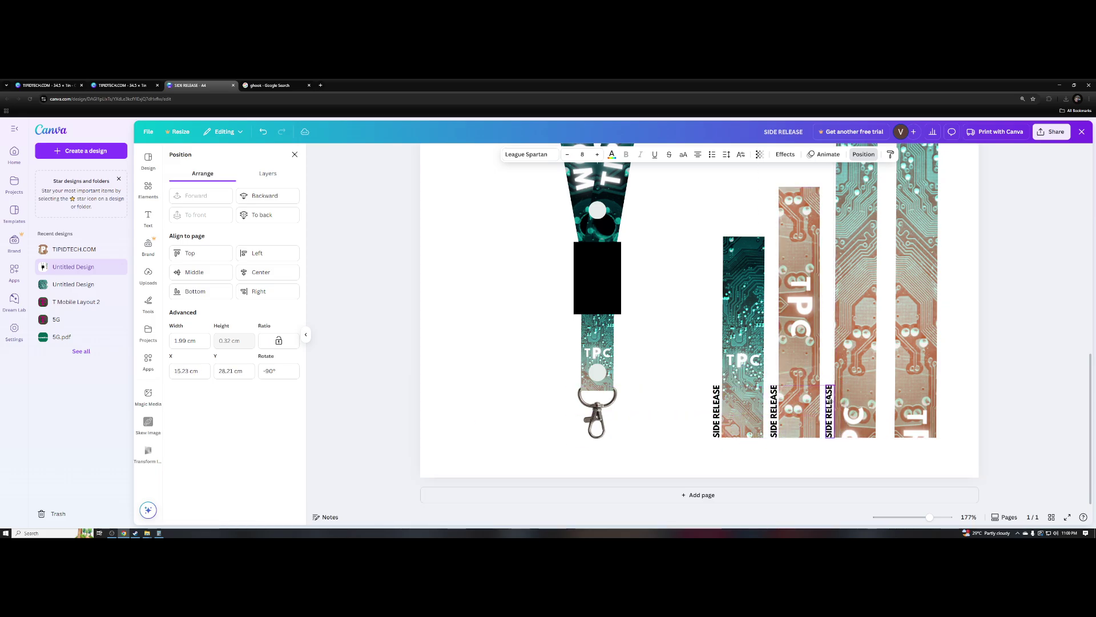
key(ctrl+d)
drag(731, 417, 892, 401)
click(879, 454)
- Flip both TIPIDTECH.COM strips vertically and horizontally so their dark ends face the bottom of the page
scroll(827, 400, down, 5)
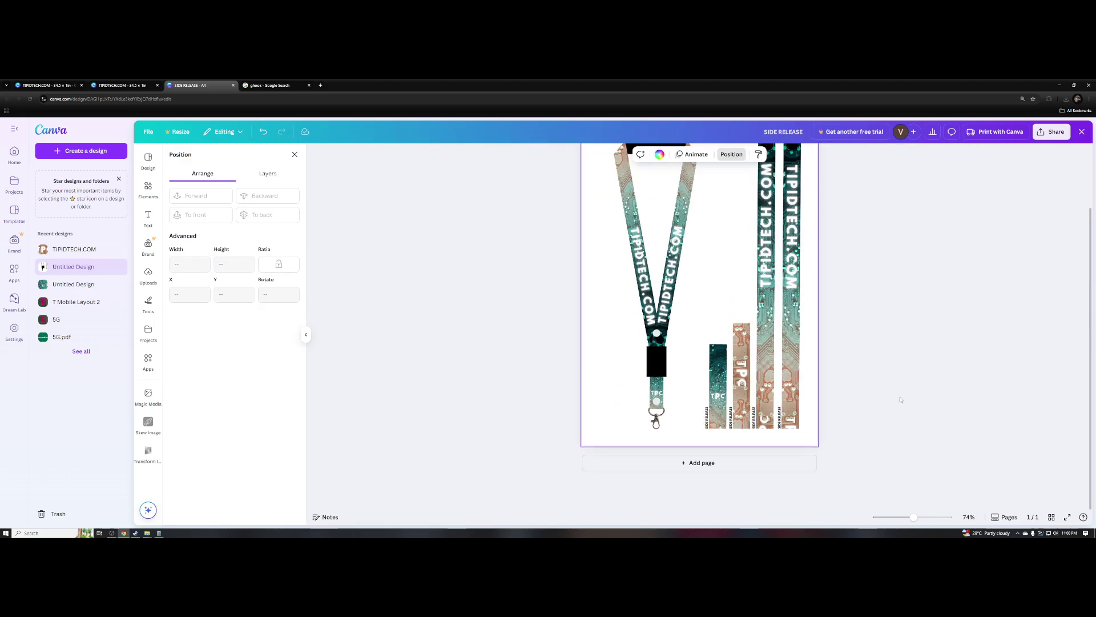
click(766, 376)
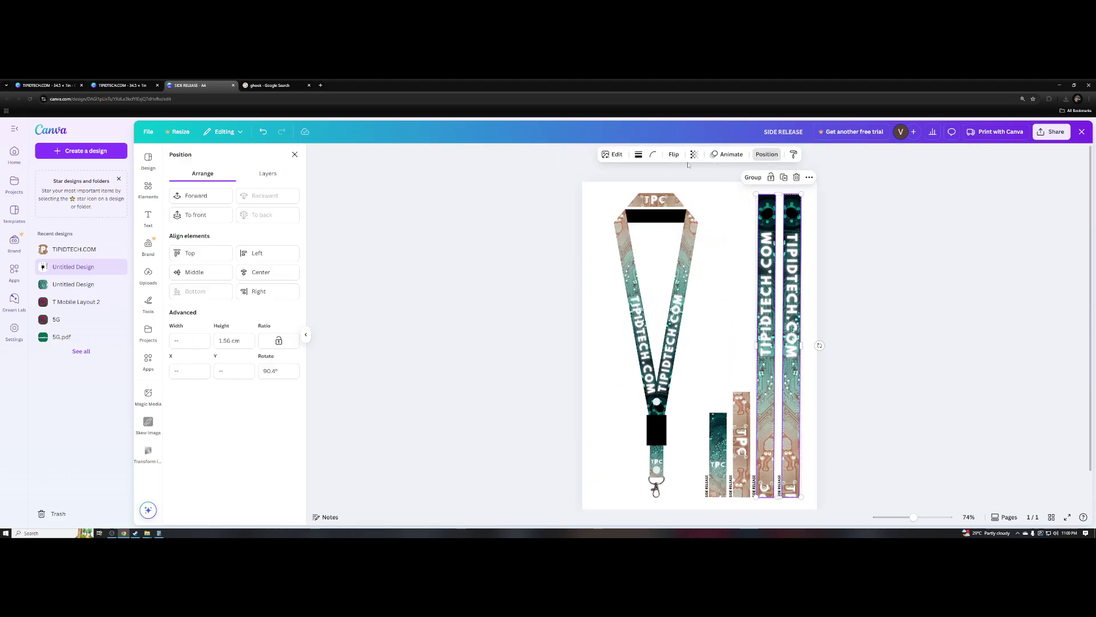
click(674, 155)
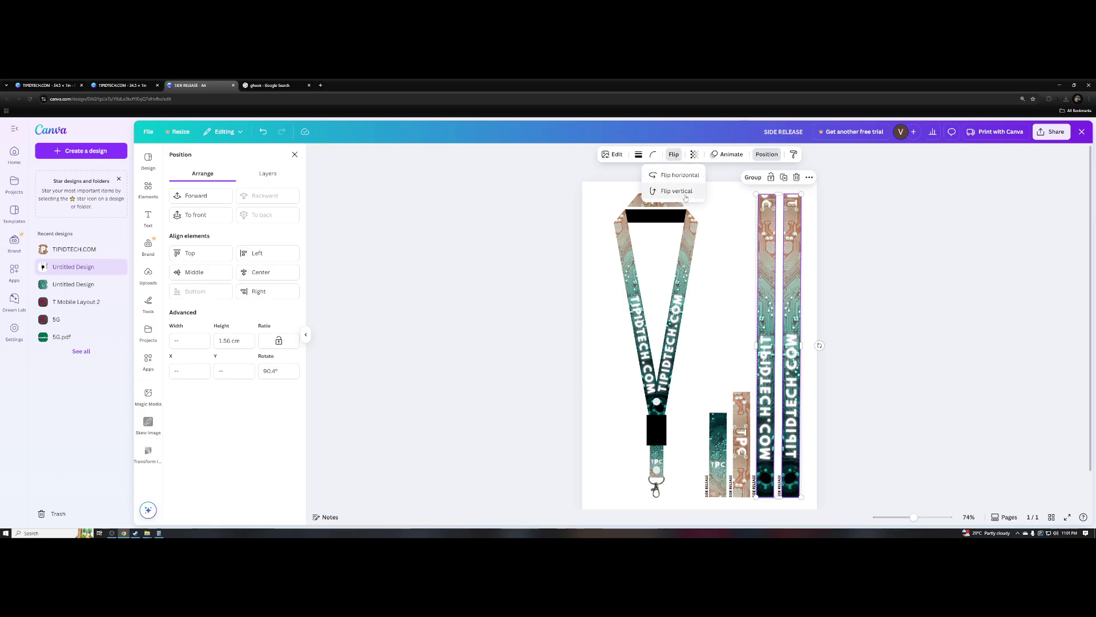
click(679, 176)
scroll(863, 380, down, 1)
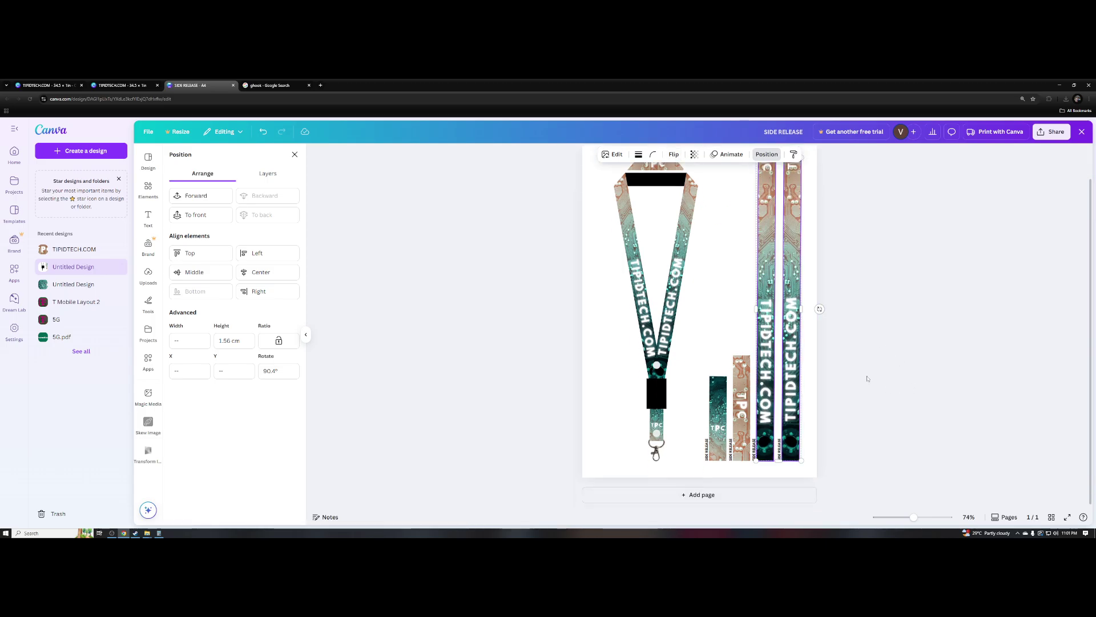
scroll(862, 400, up, 1)
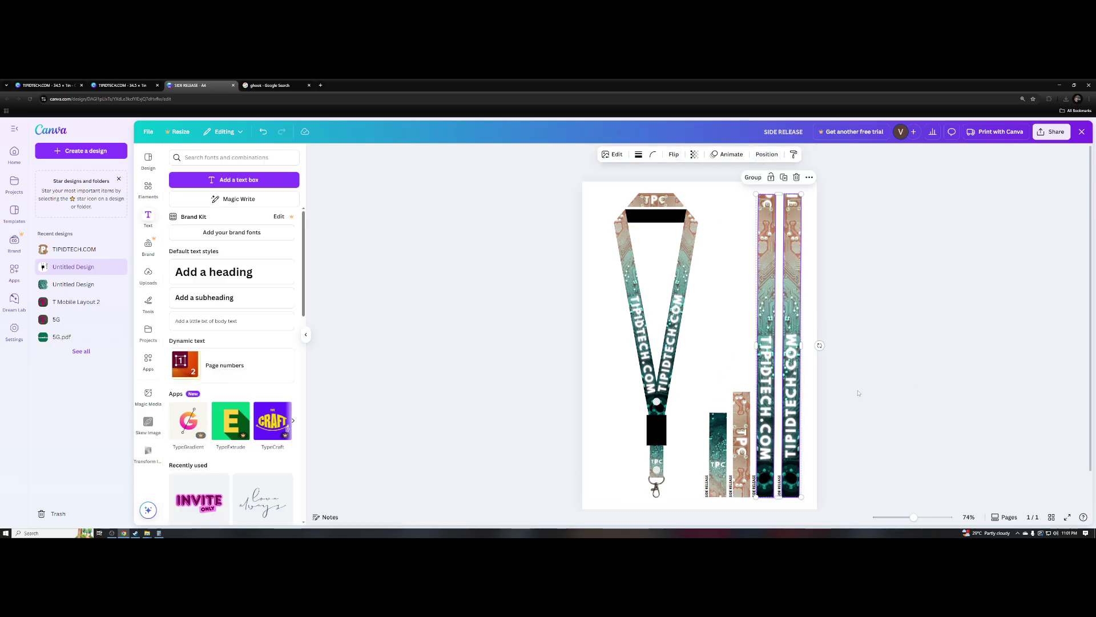
scroll(854, 391, down, 1)
click(843, 381)
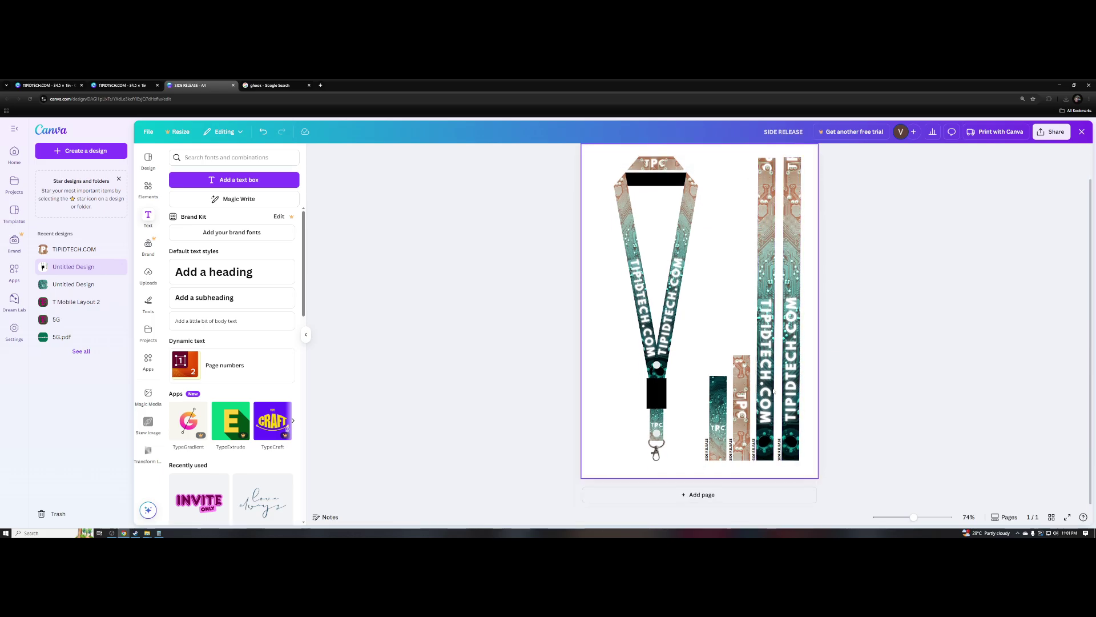
- Replace the label beside the brown TPC strip with "BACK PART" and left-align its text
ctrl+scroll(853, 389, up, 5)
scroll(851, 437, down, 1)
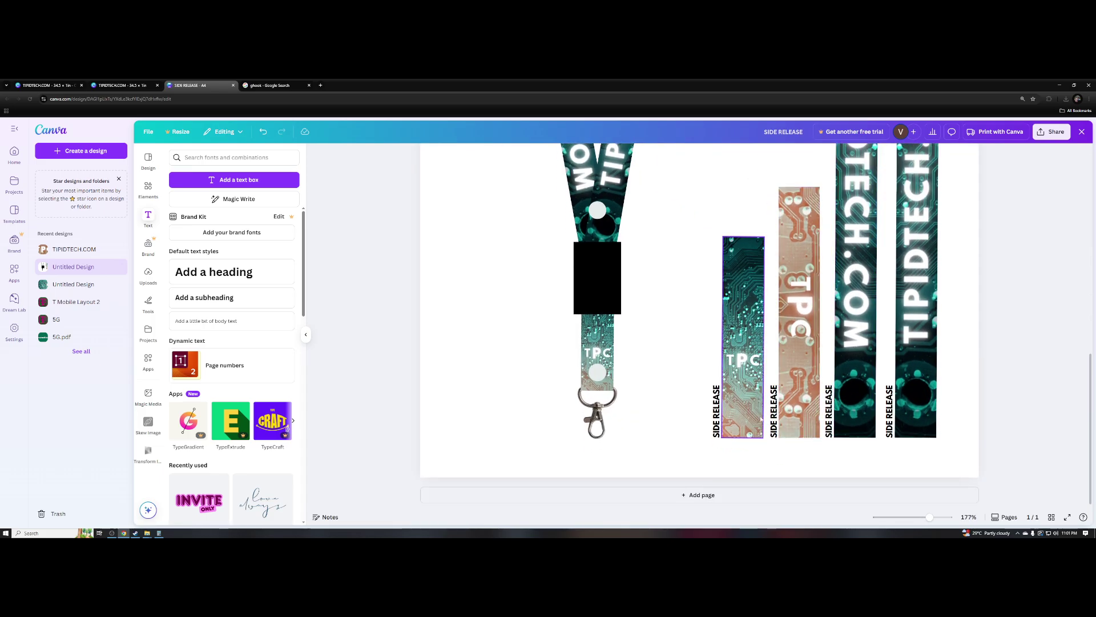
click(774, 418)
click(774, 418)
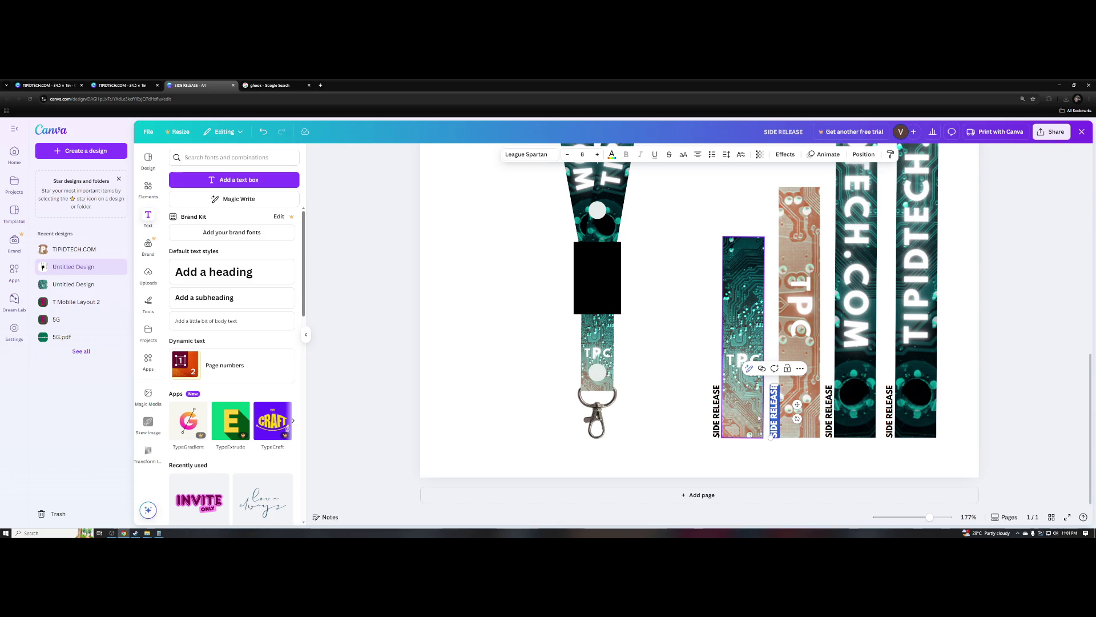
text(BACK PART)
key(ctrl+a)
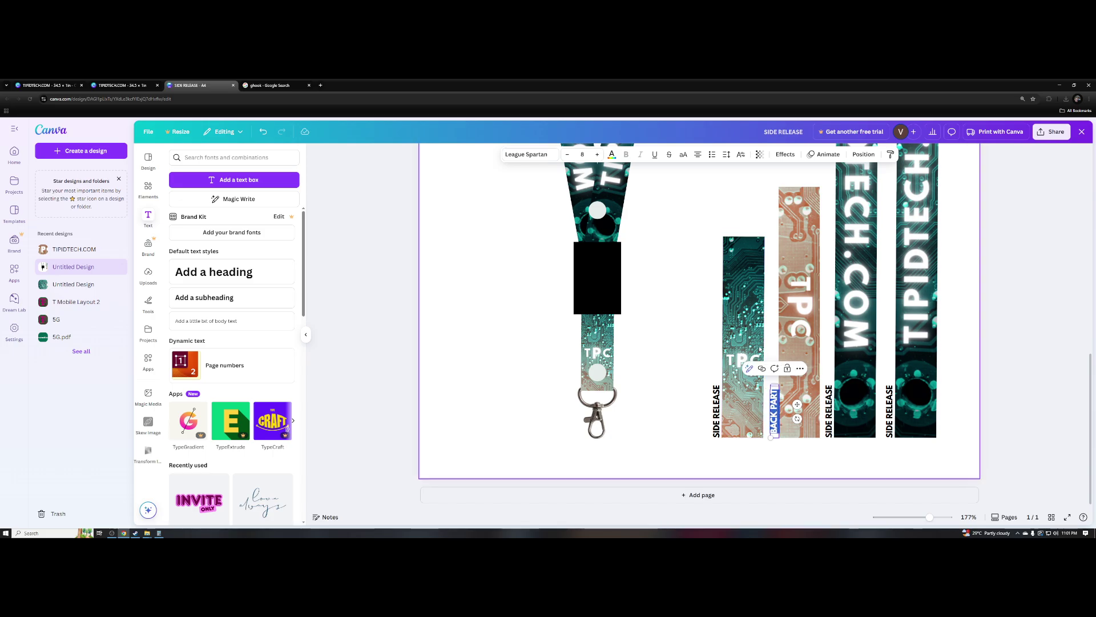
click(698, 155)
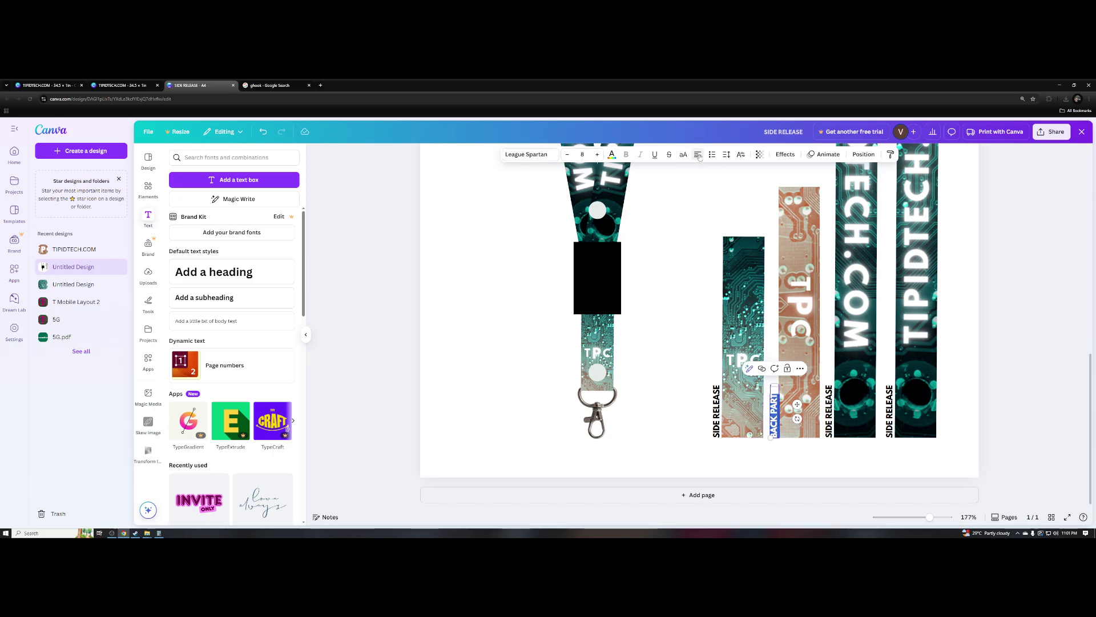
- Replace the label beside the first TIPIDTECH.COM strip, next to the brown TPC strip, with "RIGHT SIDE"
click(688, 220)
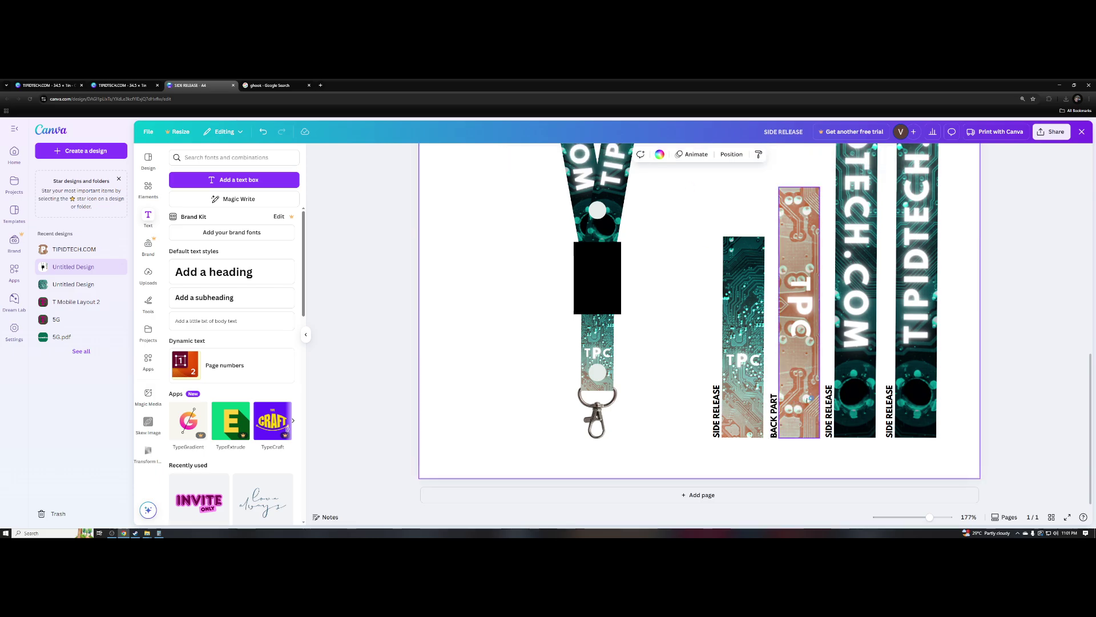
click(829, 410)
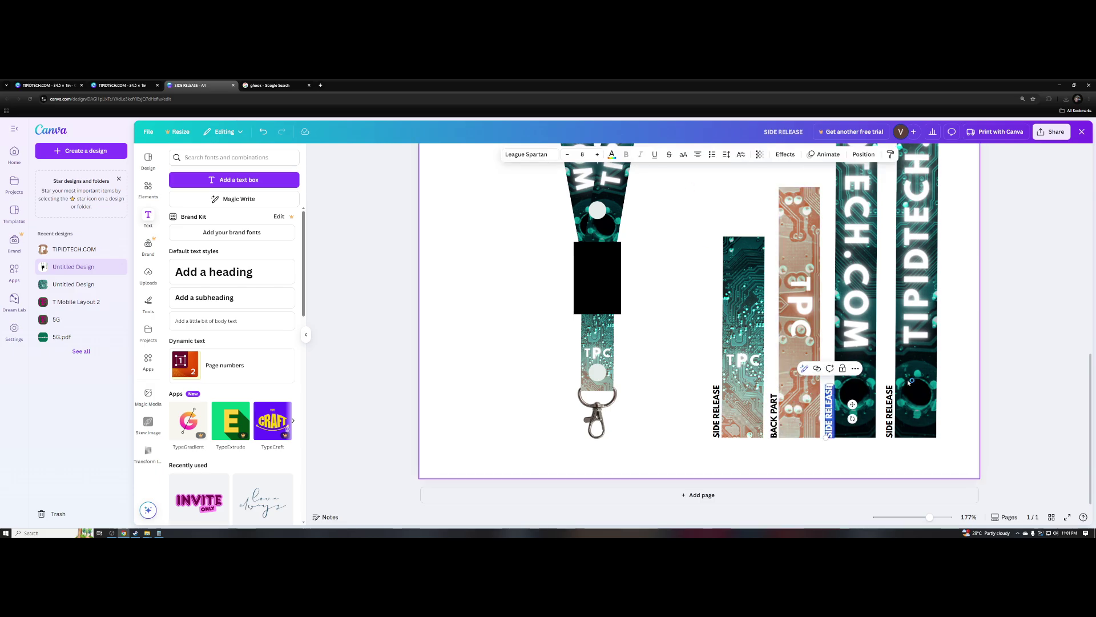
click(1010, 398)
scroll(1010, 398, down, 3)
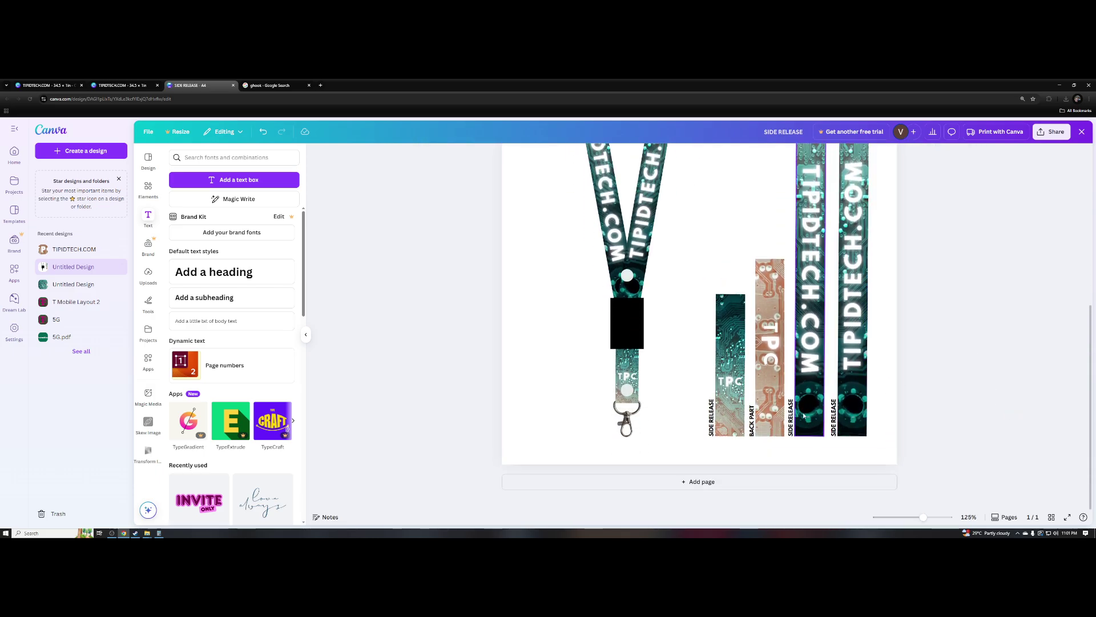
click(791, 410)
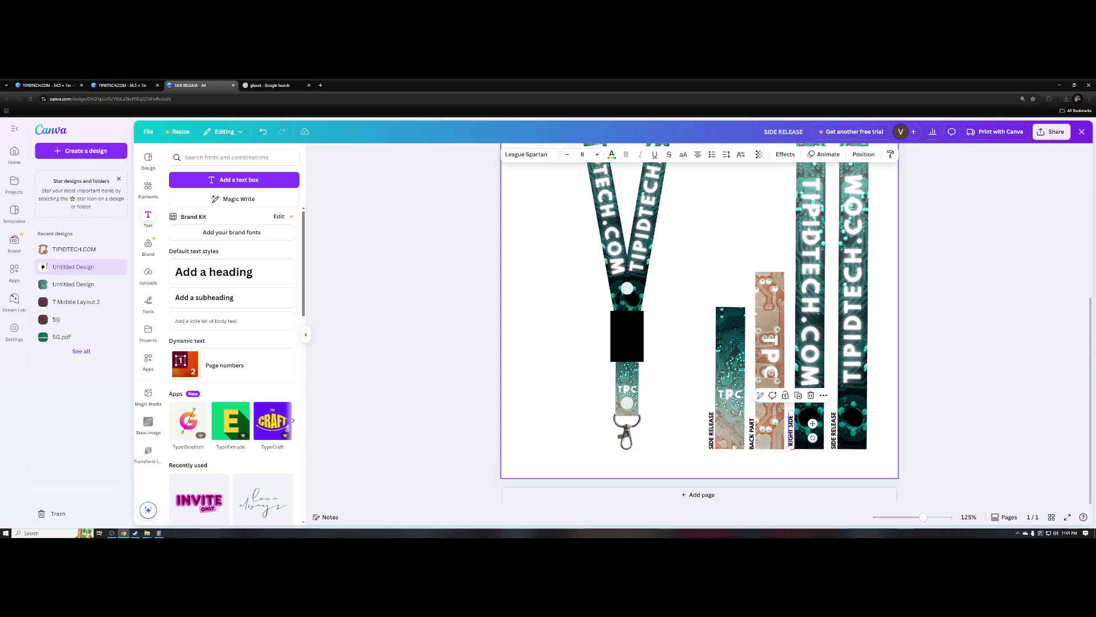
key(Escape)
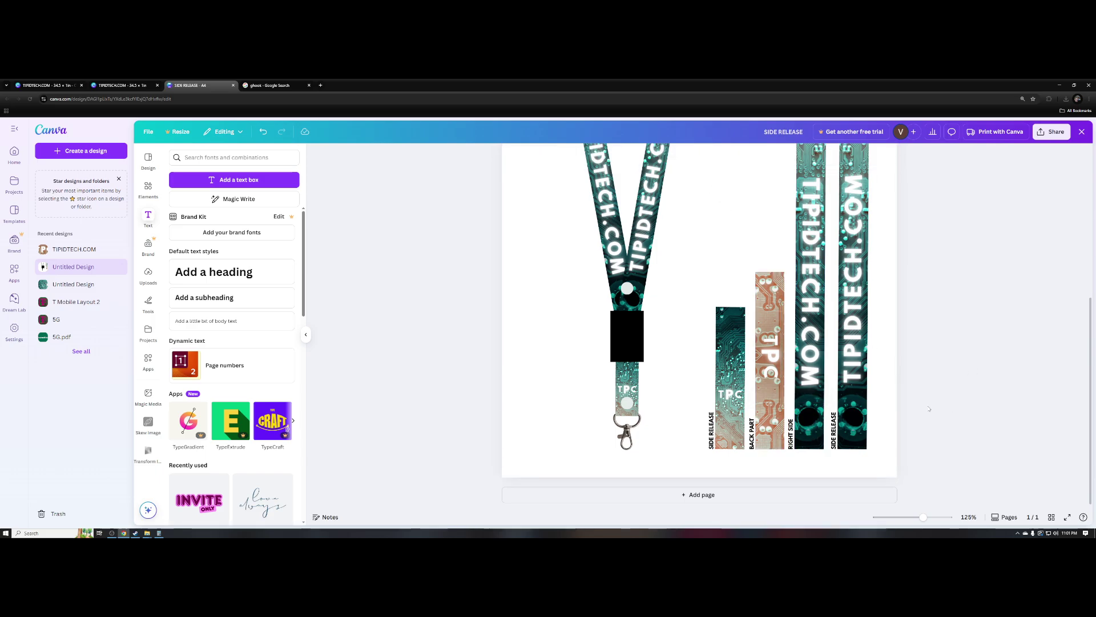
- Replace the label beside the outermost TIPIDTECH.COM strip with "LEFT SIDE"
click(834, 418)
drag(834, 427, 834, 432)
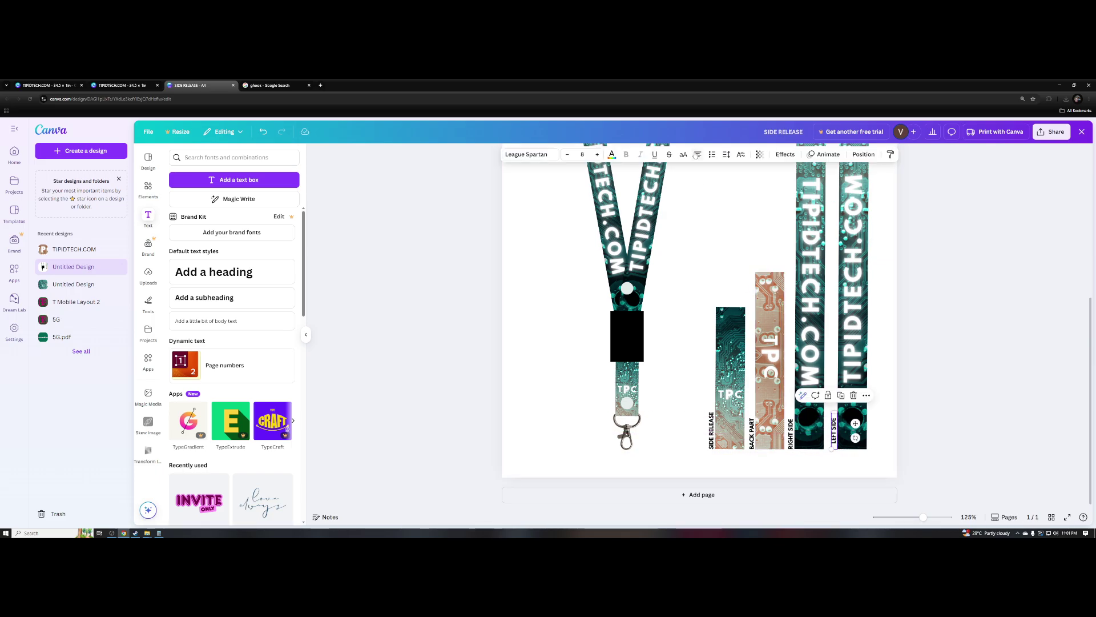
click(912, 362)
- Examine the whole page layout, comparing the assembled lanyard with the four flat strips and their part labels
scroll(912, 362, down, 5)
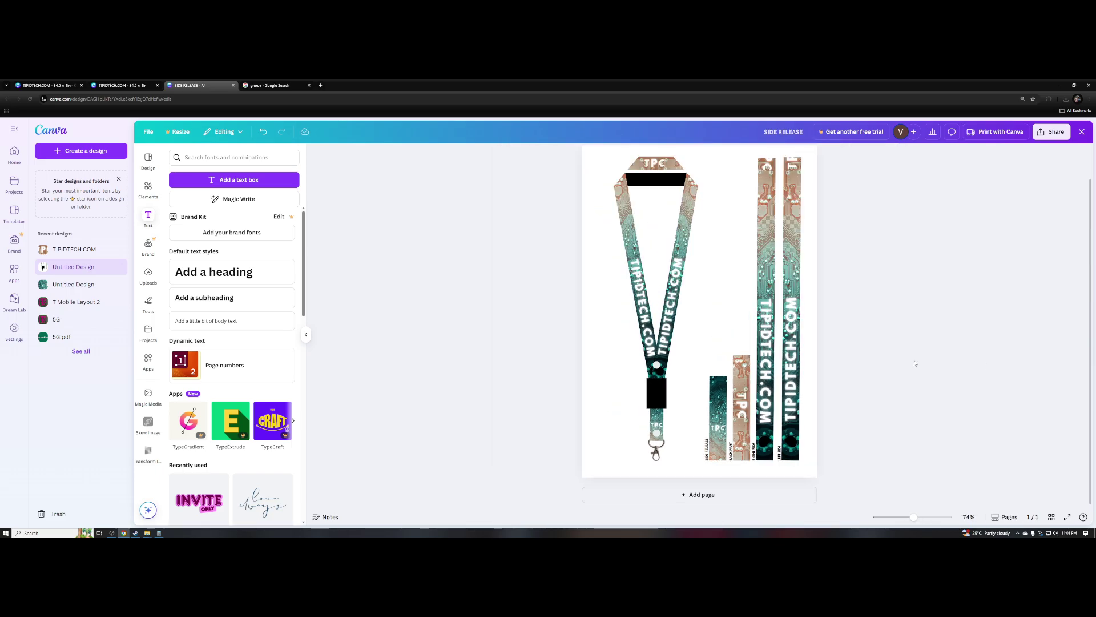
scroll(832, 366, down, 2)
scroll(811, 406, up, 3)
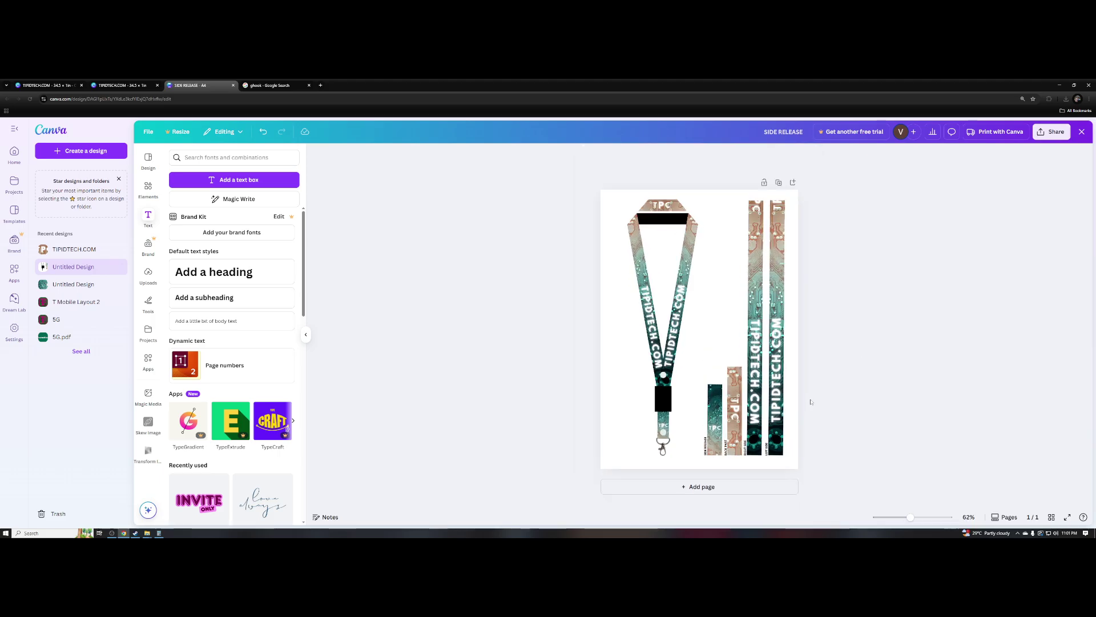
scroll(833, 395, down, 1)
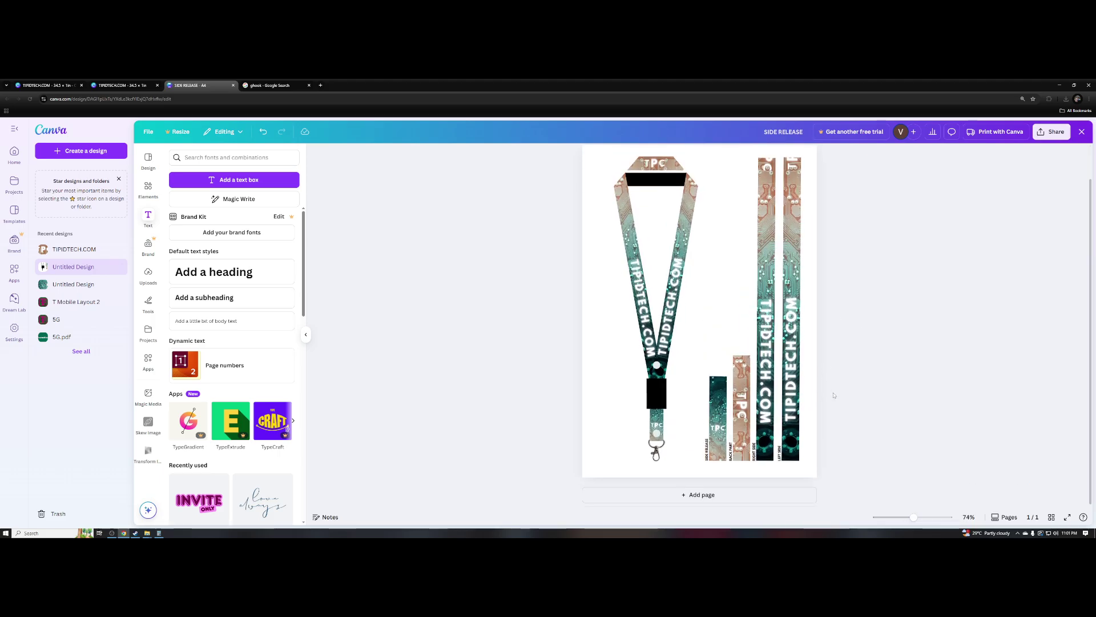
scroll(831, 382, up, 2)
scroll(830, 372, up, 1)
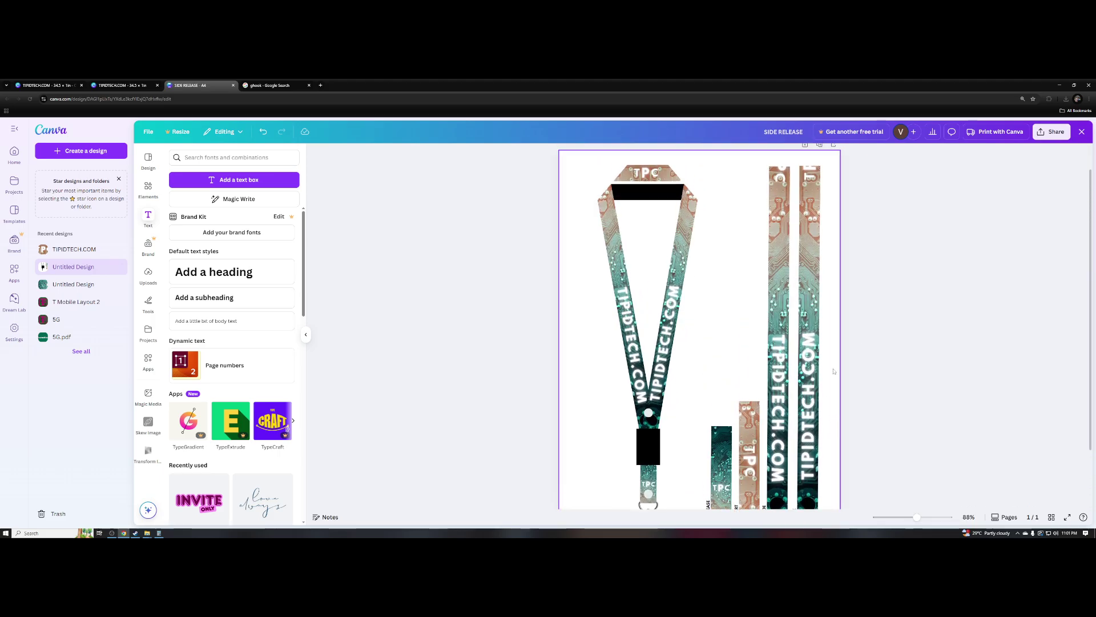
scroll(834, 371, down, 2)
scroll(838, 359, down, 2)
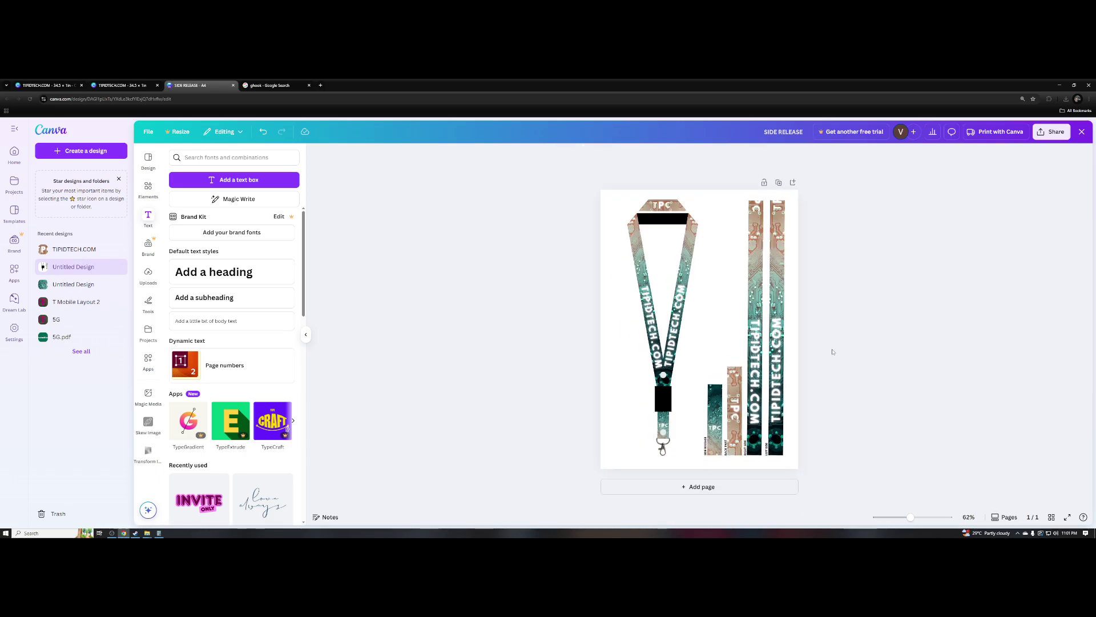
scroll(833, 353, up, 1)
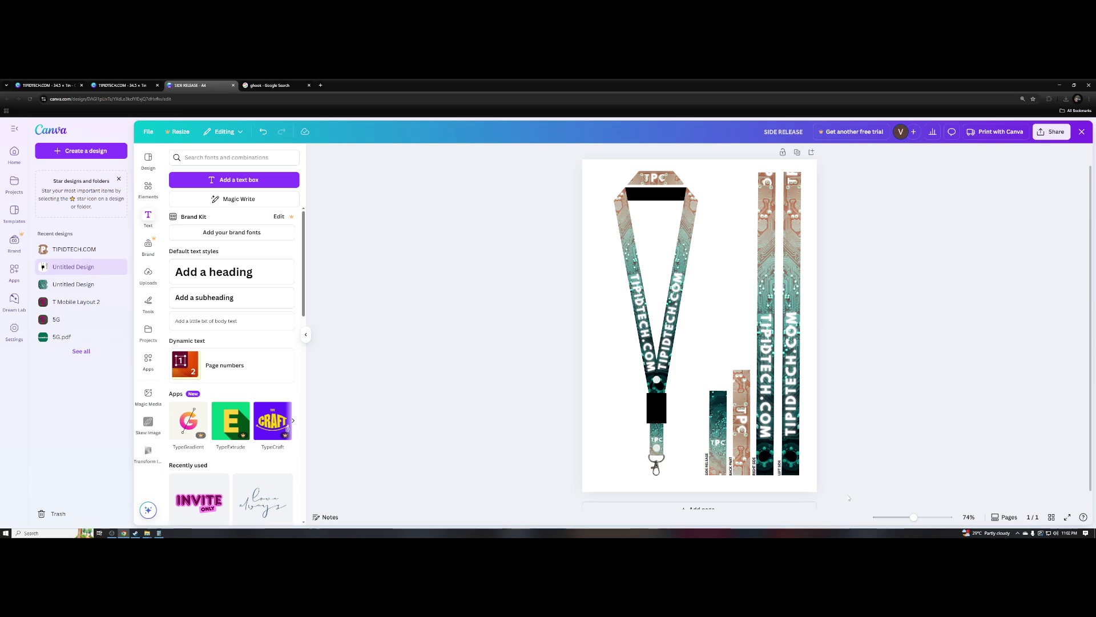
drag(849, 498, 697, 306)
click(832, 378)
drag(572, 152, 822, 482)
click(548, 206)
scroll(657, 334, up, 5)
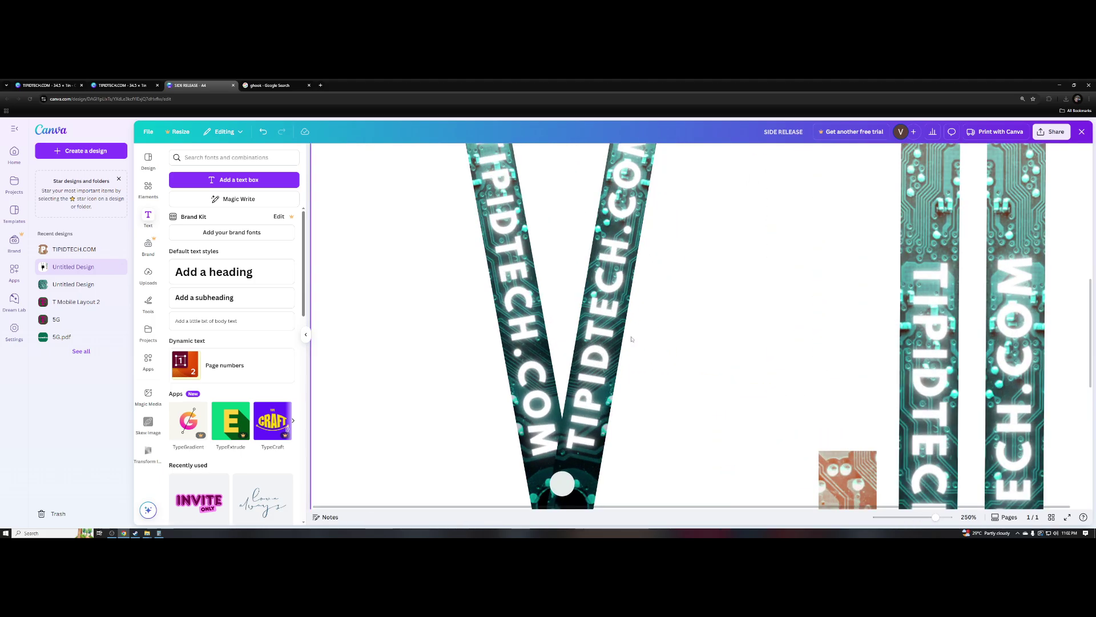
scroll(641, 381, down, 3)
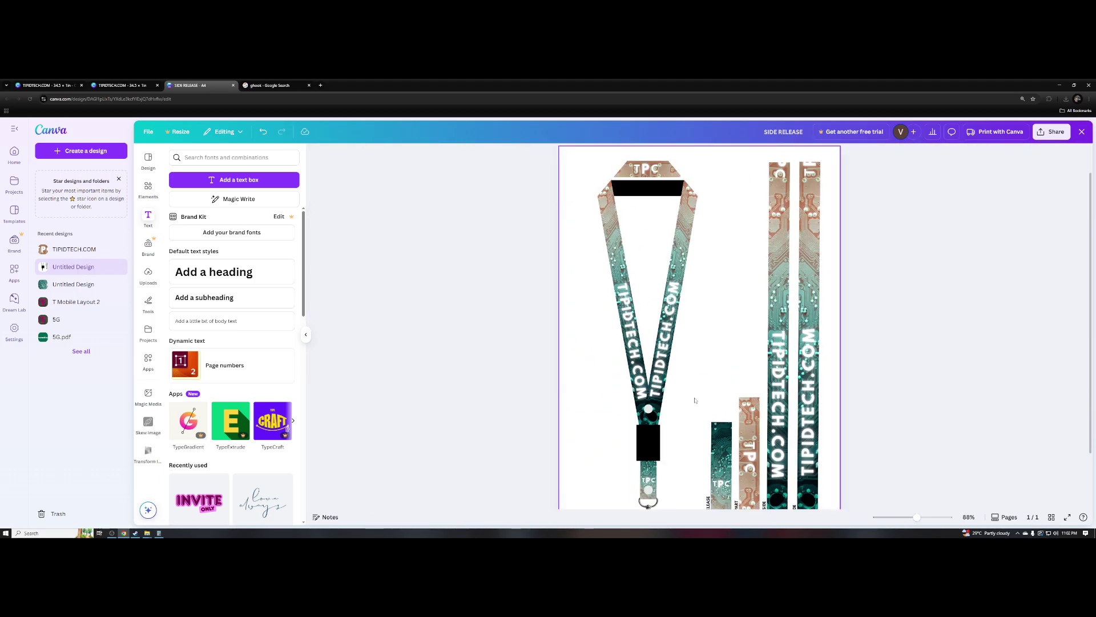
scroll(725, 372, down, 1)
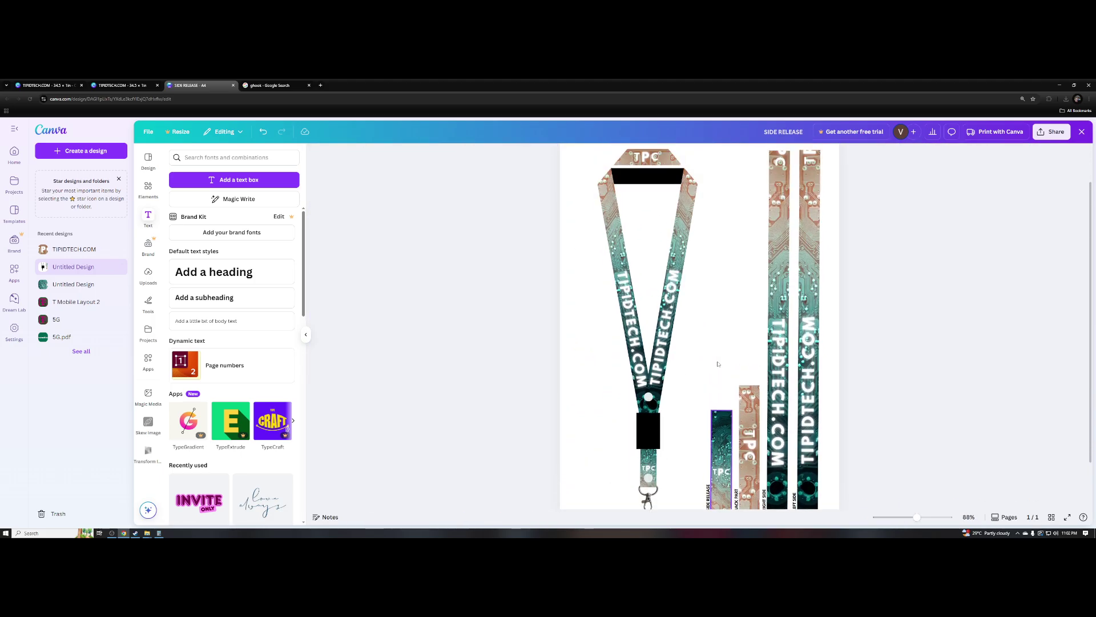
scroll(764, 355, down, 1)
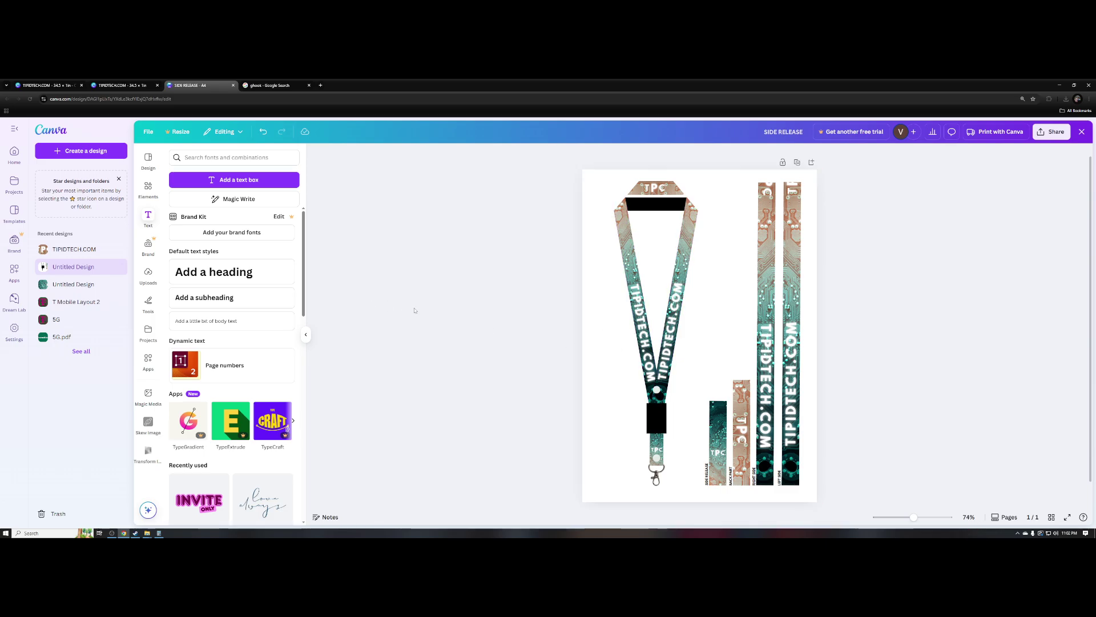
- Add a heading text reading "NOTE: COLOR BRIGHTNESS MAY APPEAR DARKER ON THE ACTUAL PRINT"
click(258, 278)
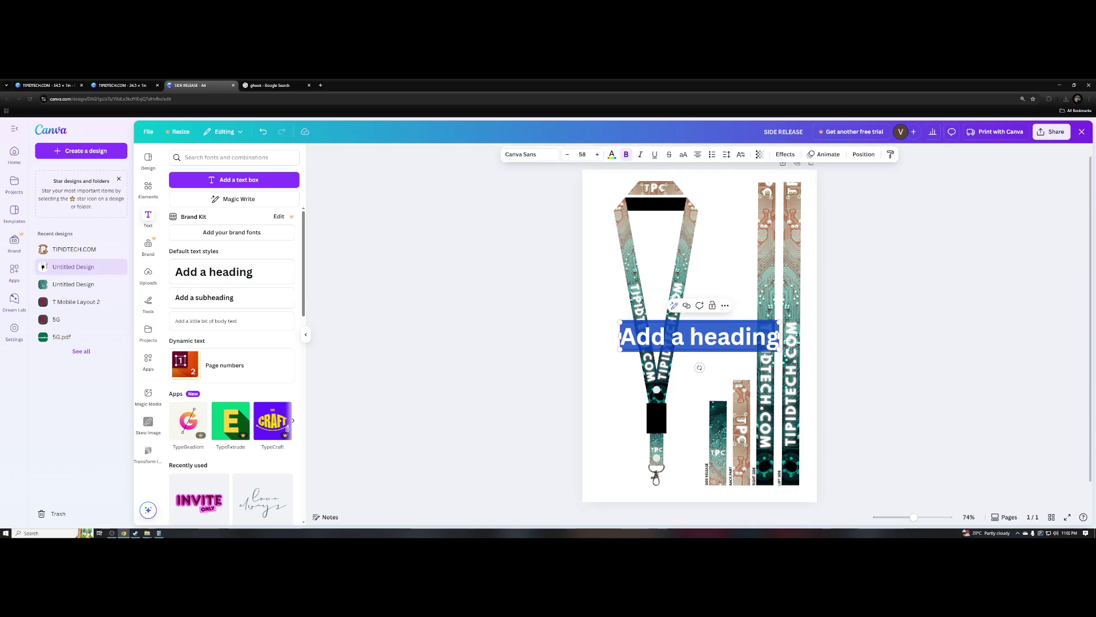
double_click(717, 342)
key(BackSpace)
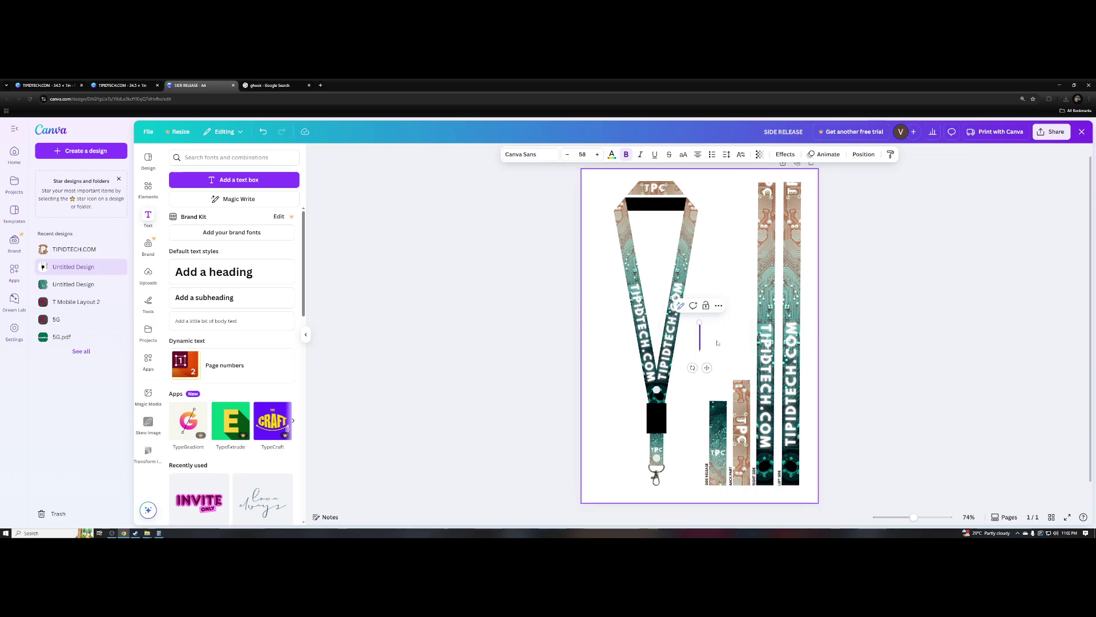
text(●)
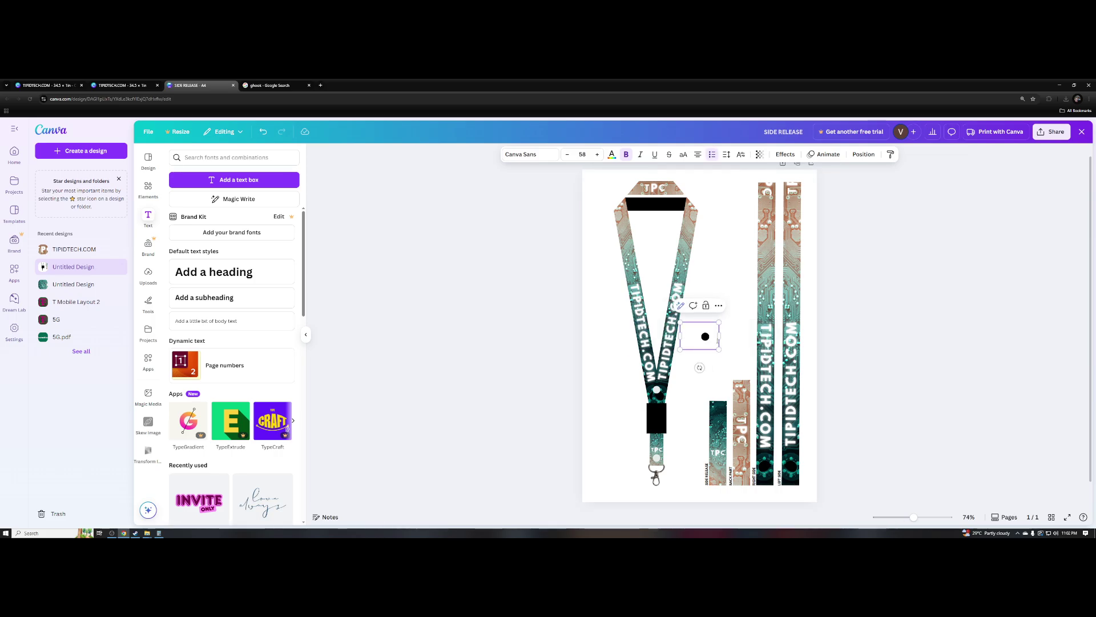
key(BackSpace)
text(NOTE:)
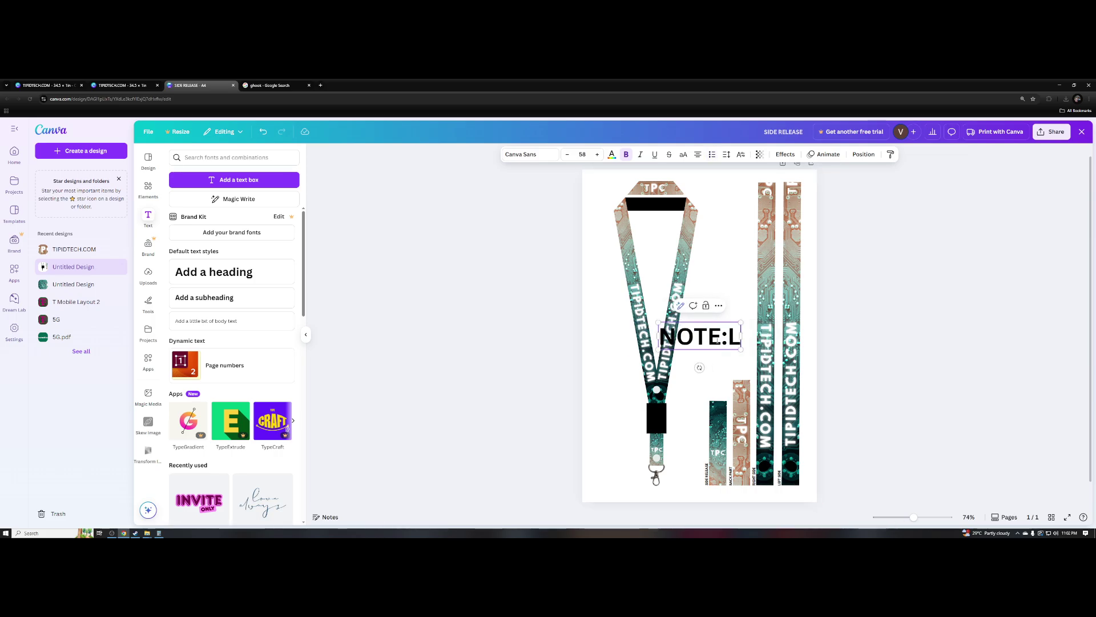
text( B)
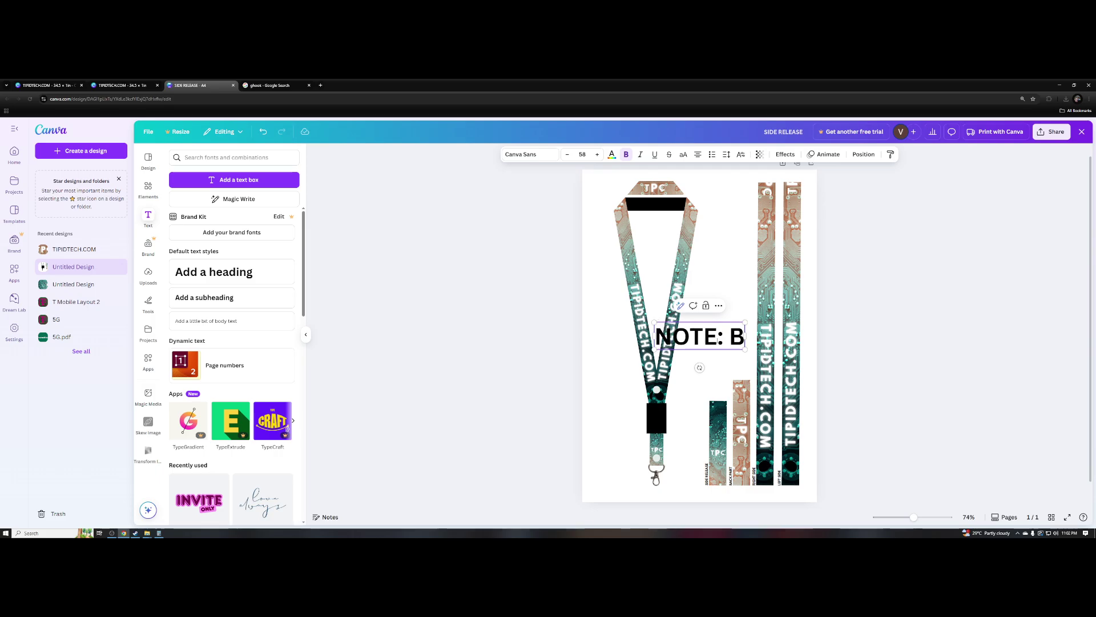
key(BackSpace)
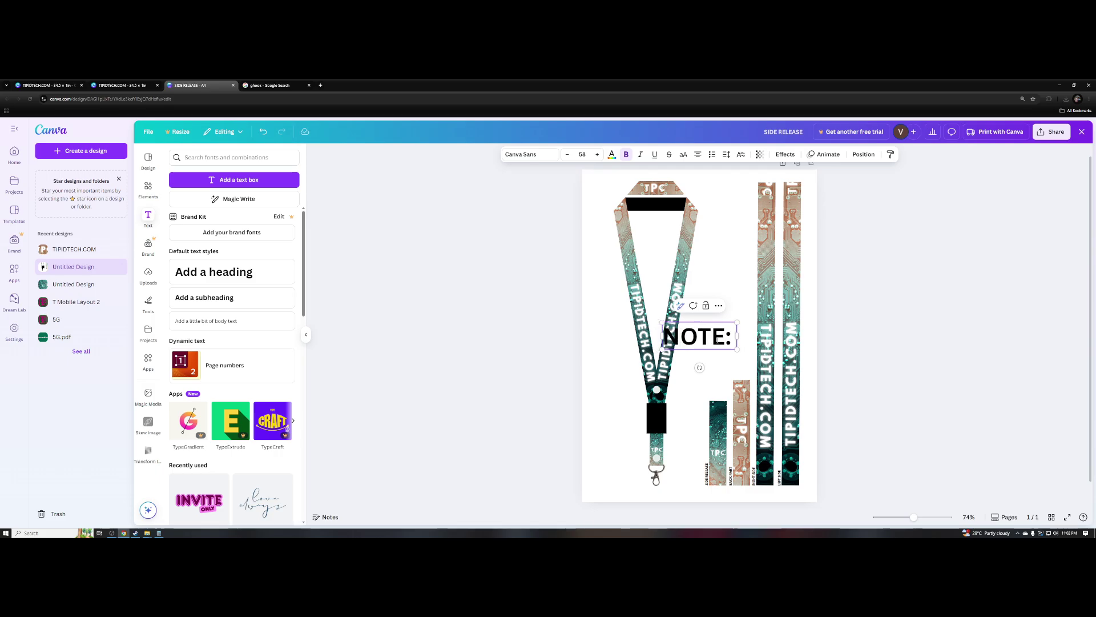
text(COLOR BRIGHTNES)
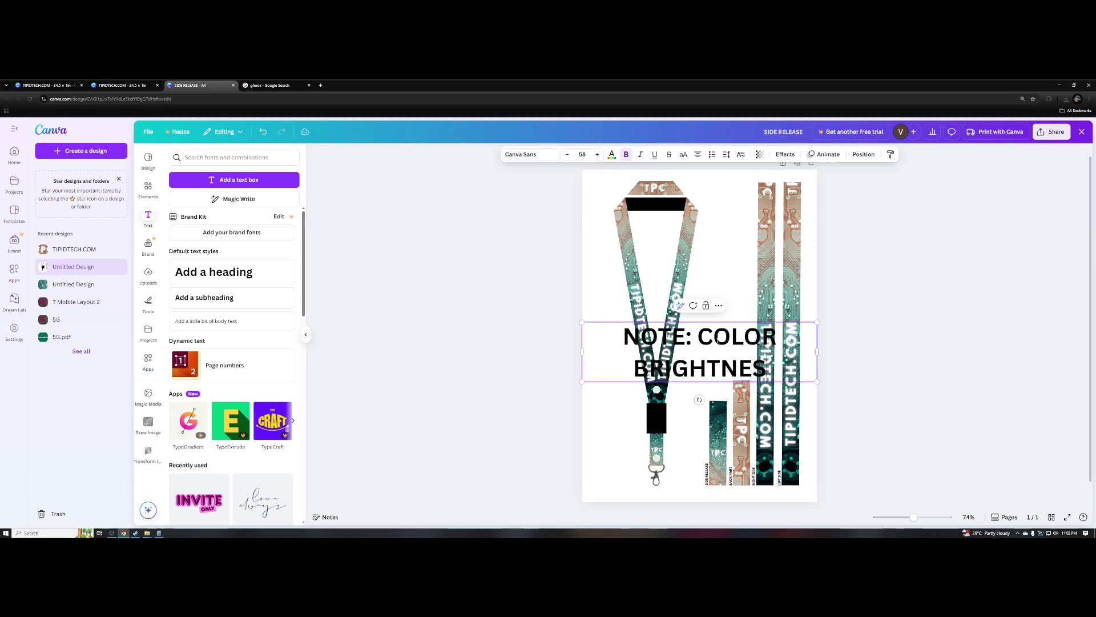
text(S MAY APPEAR)
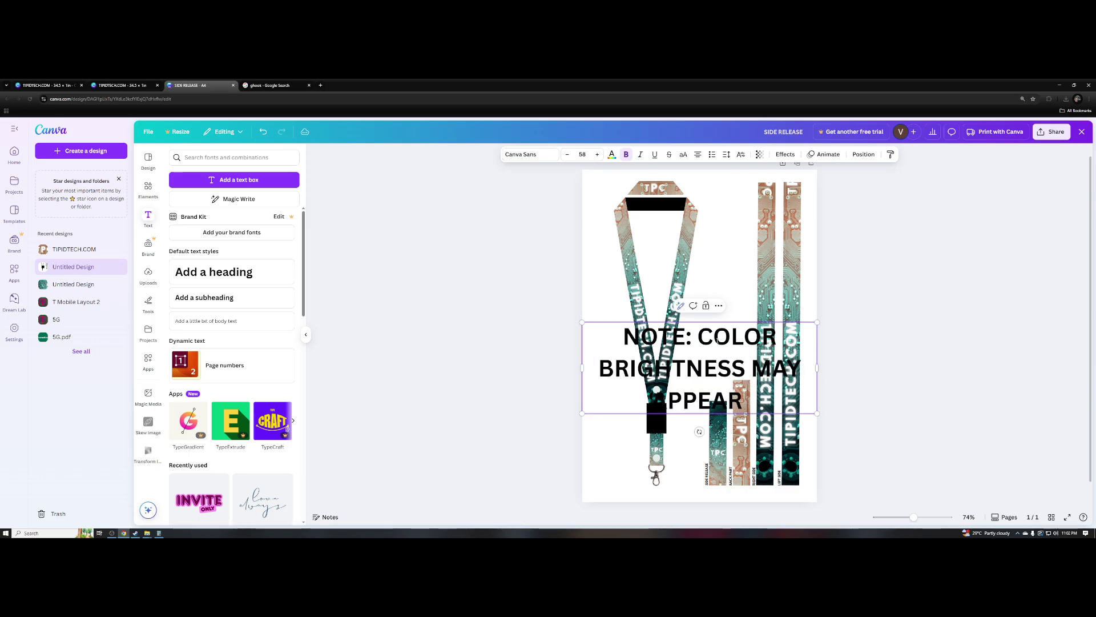
text( DARKER ON THE ACTU)
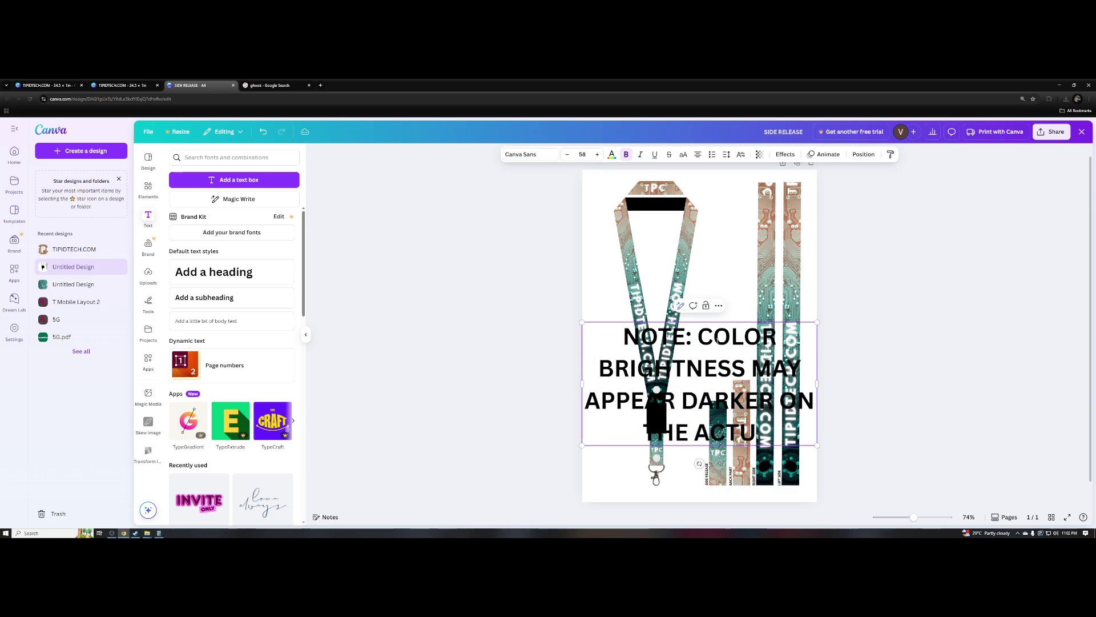
text(AL PRINT)
- Reduce the font size of the whole color brightness note to 21
scroll(650, 497, up, 2)
key(ctrl+a)
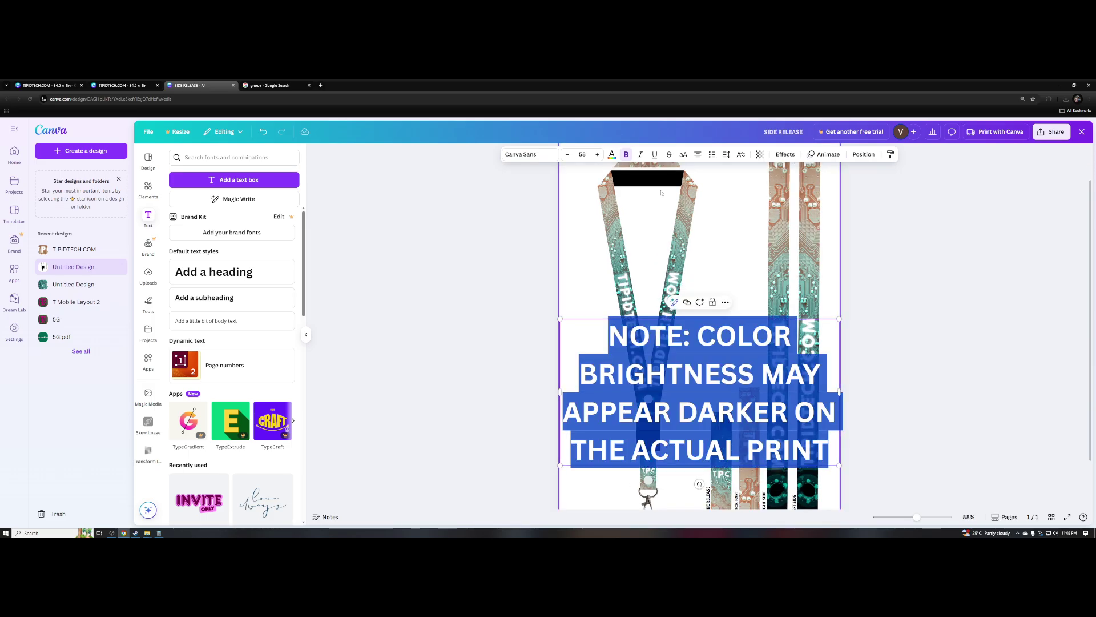
click(567, 155)
click(567, 154)
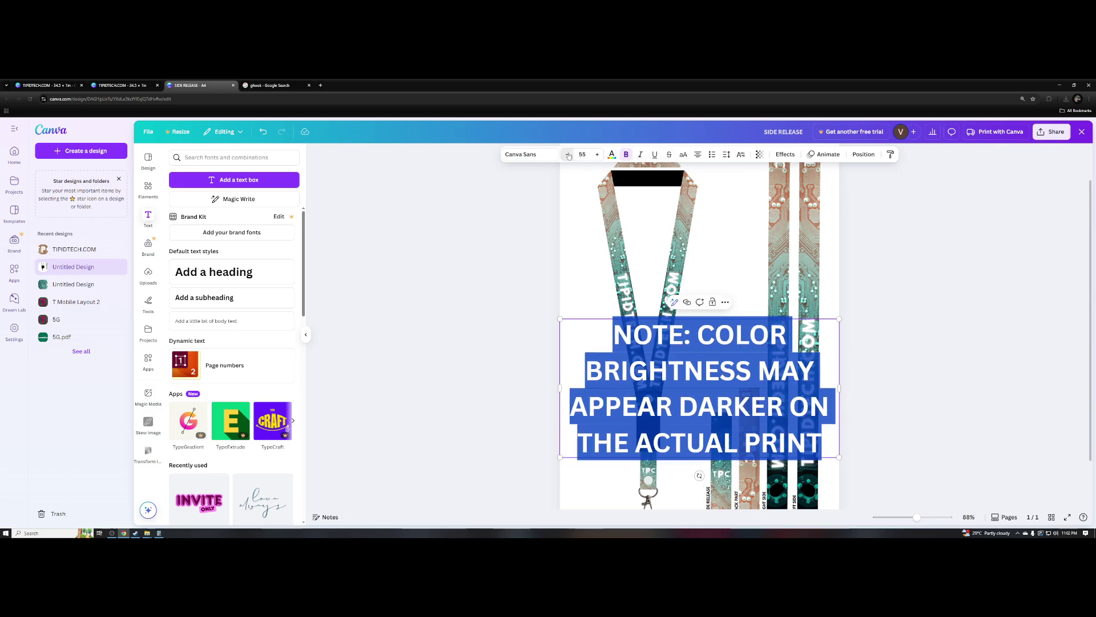
click(567, 154)
click(567, 154)
click(568, 155)
click(568, 154)
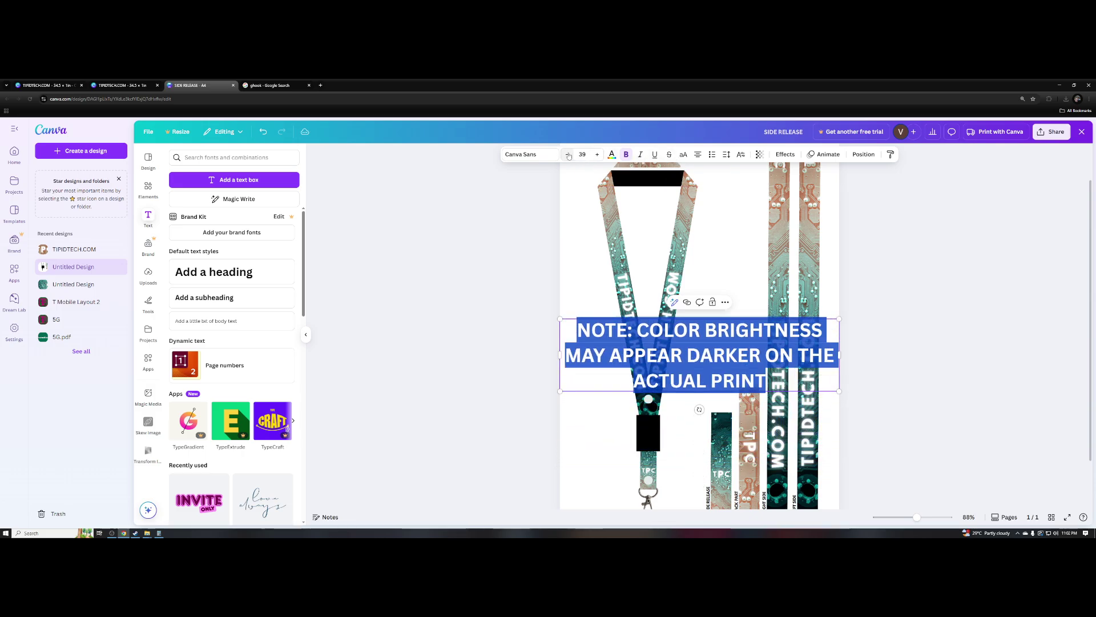
click(568, 154)
click(567, 154)
click(567, 154)
click(568, 154)
click(568, 154)
click(568, 154)
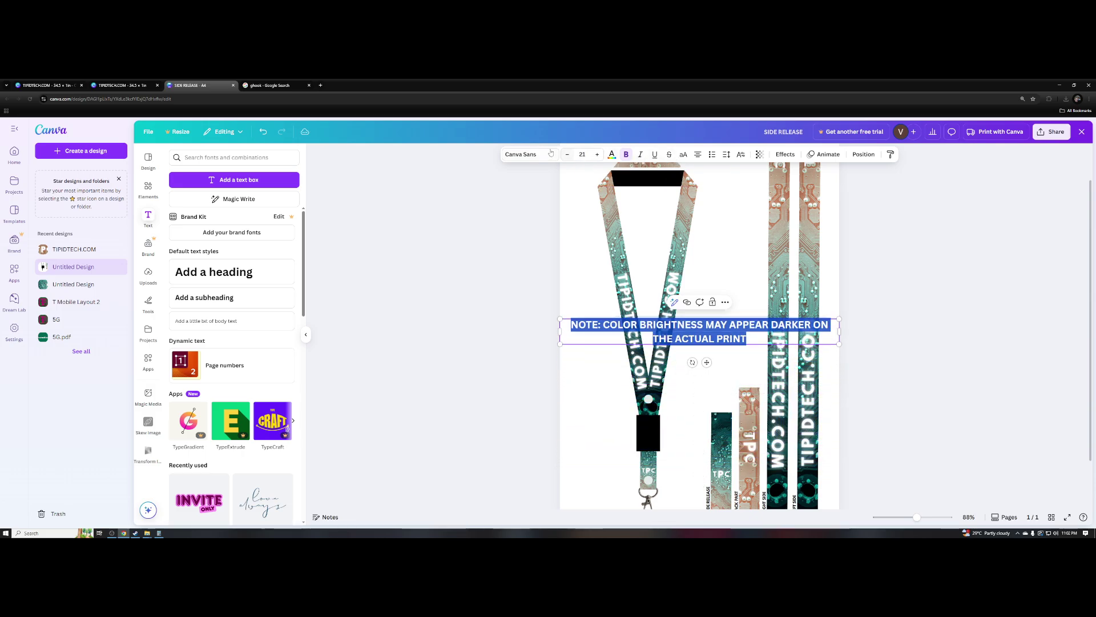
- Change the note's font to League Spartan
click(530, 154)
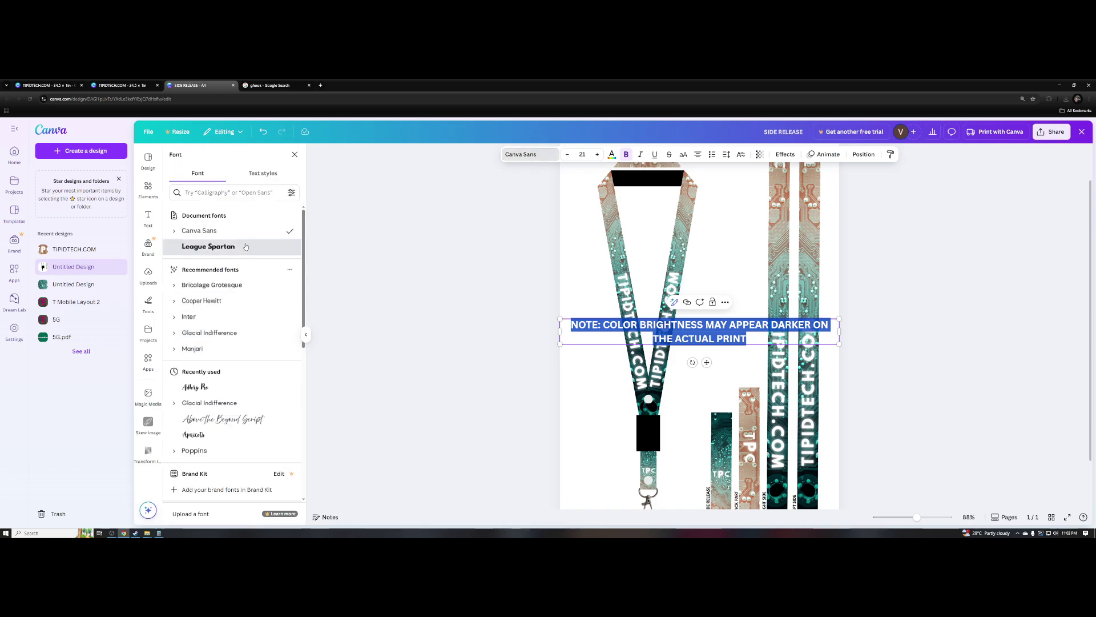
click(208, 246)
click(712, 337)
click(712, 337)
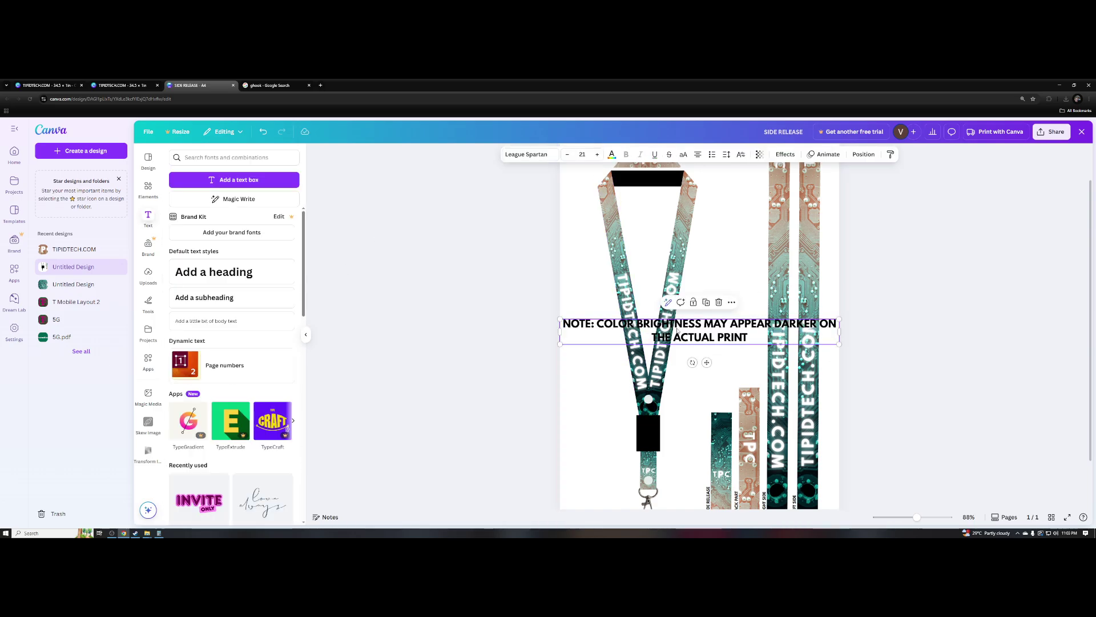
- Reduce the color brightness note's font size to 9
click(569, 156)
click(569, 156)
click(569, 156)
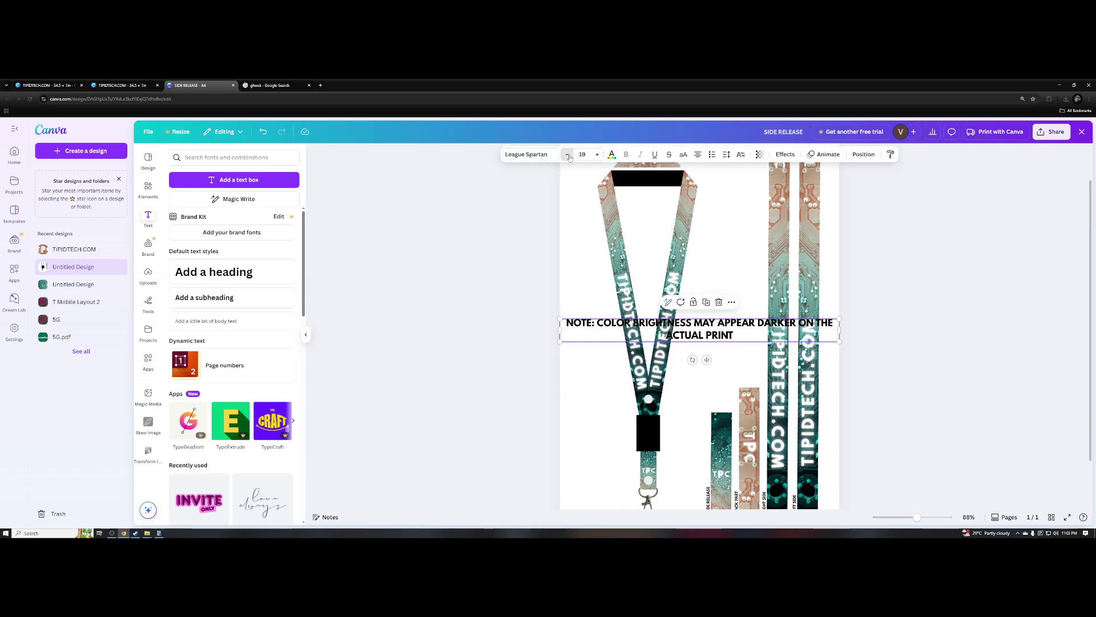
click(569, 155)
click(569, 155)
click(569, 156)
click(568, 154)
click(569, 154)
click(568, 155)
click(568, 155)
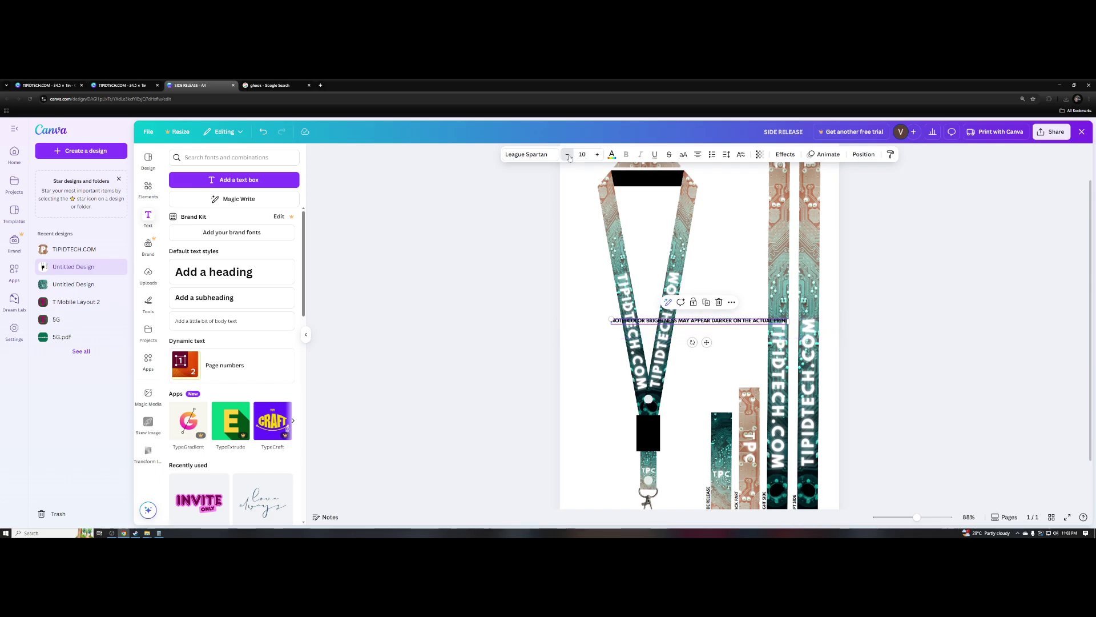
click(568, 155)
click(569, 155)
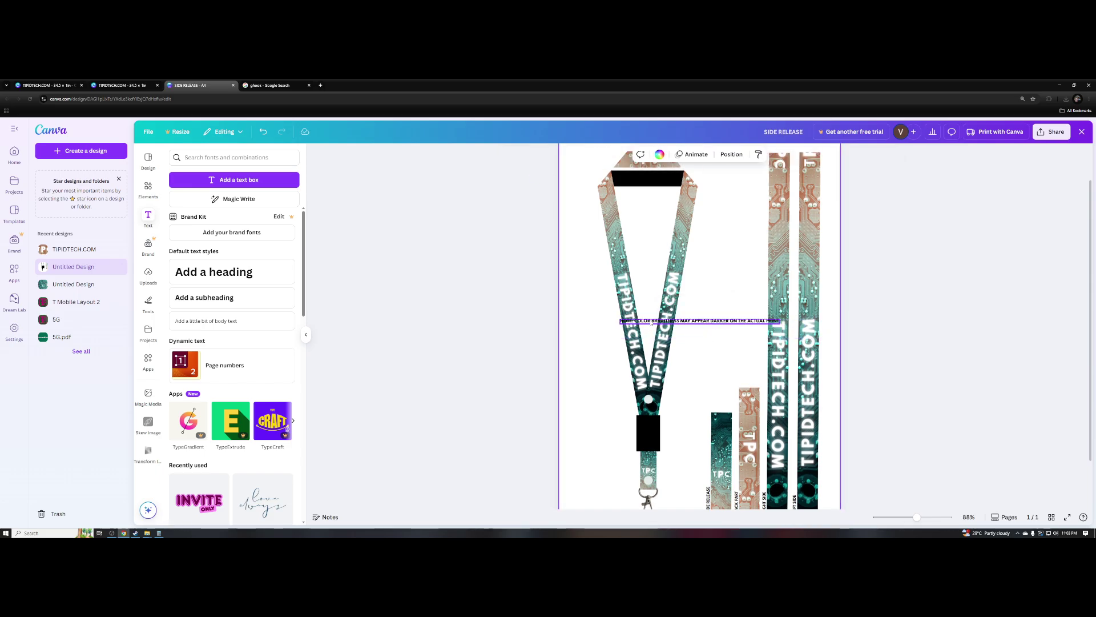
- Fit the note between the lanyard's two straps in a narrower text box, with "NOTE:" on its own line followed by a blank line
drag(649, 313, 653, 213)
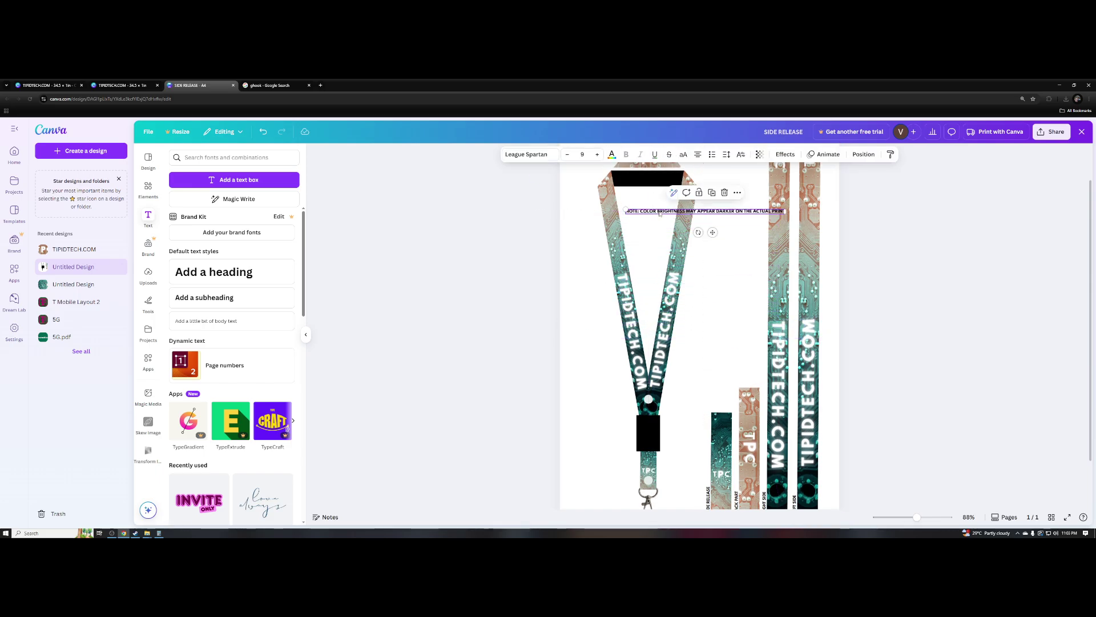
drag(784, 211, 658, 215)
double_click(656, 203)
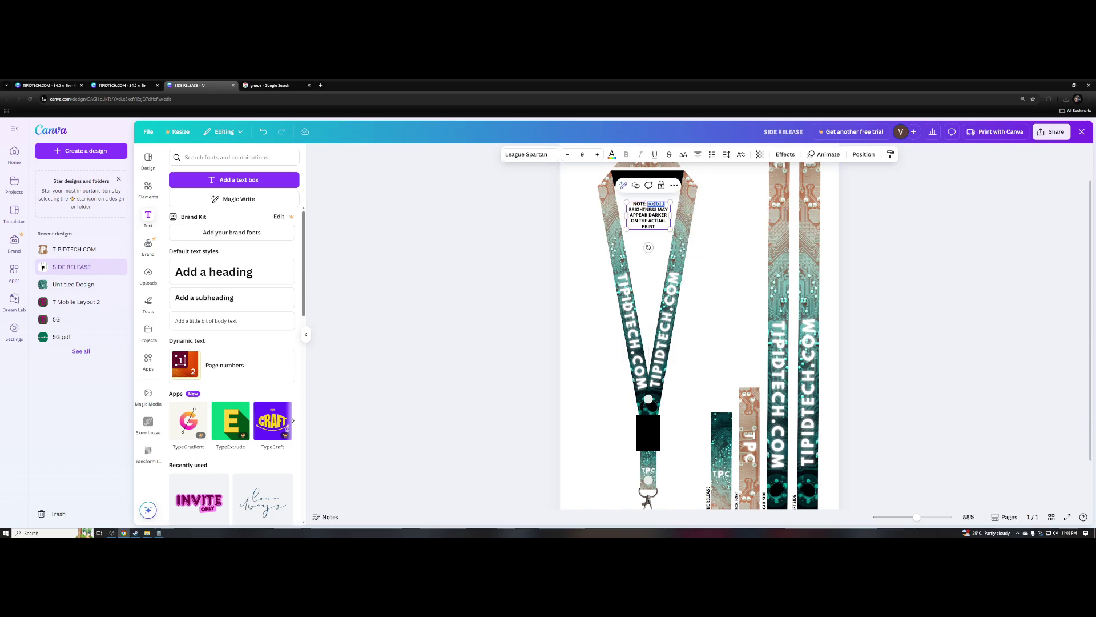
key(Escape)
key(Return)
key(Return)
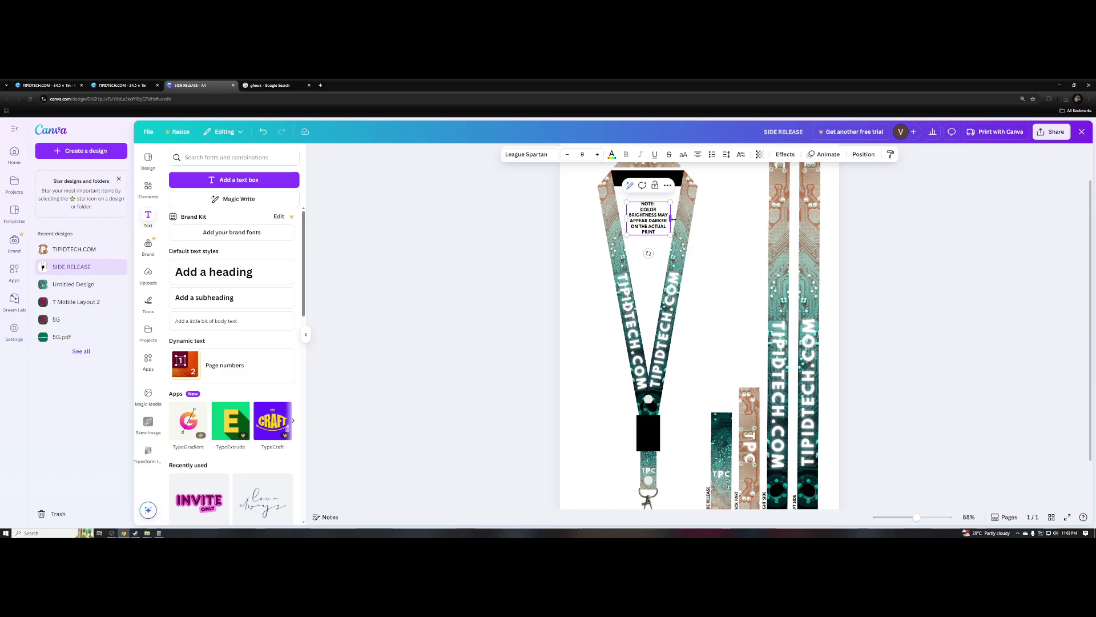
click(744, 248)
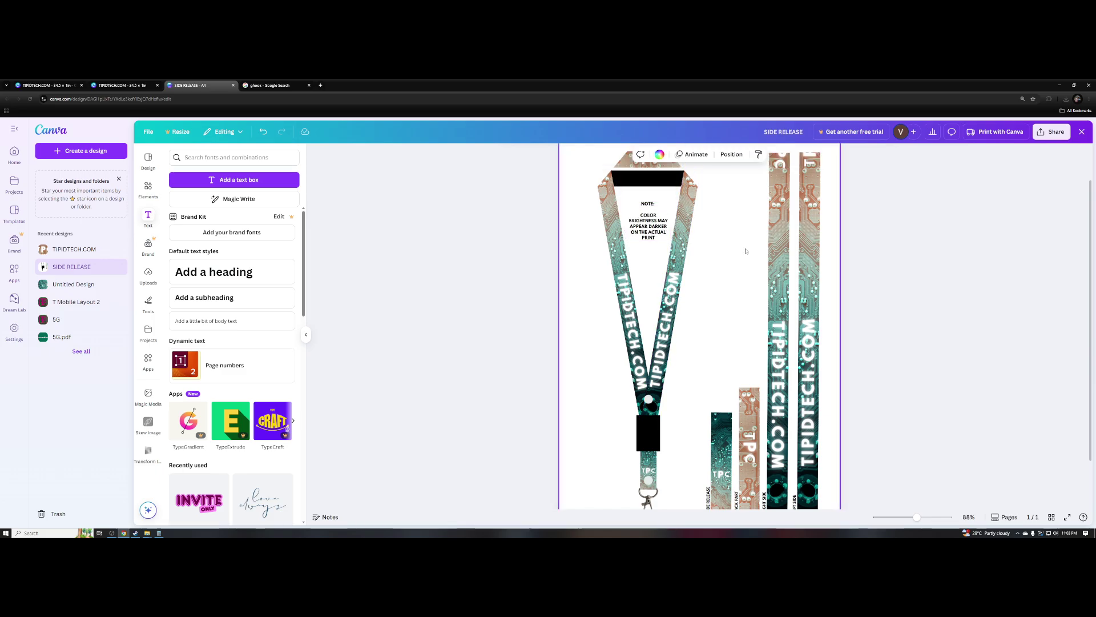
- Nudge the note up slightly and enlarge it a little within the gap below the black neck piece
scroll(744, 250, up, 2)
drag(653, 269, 653, 260)
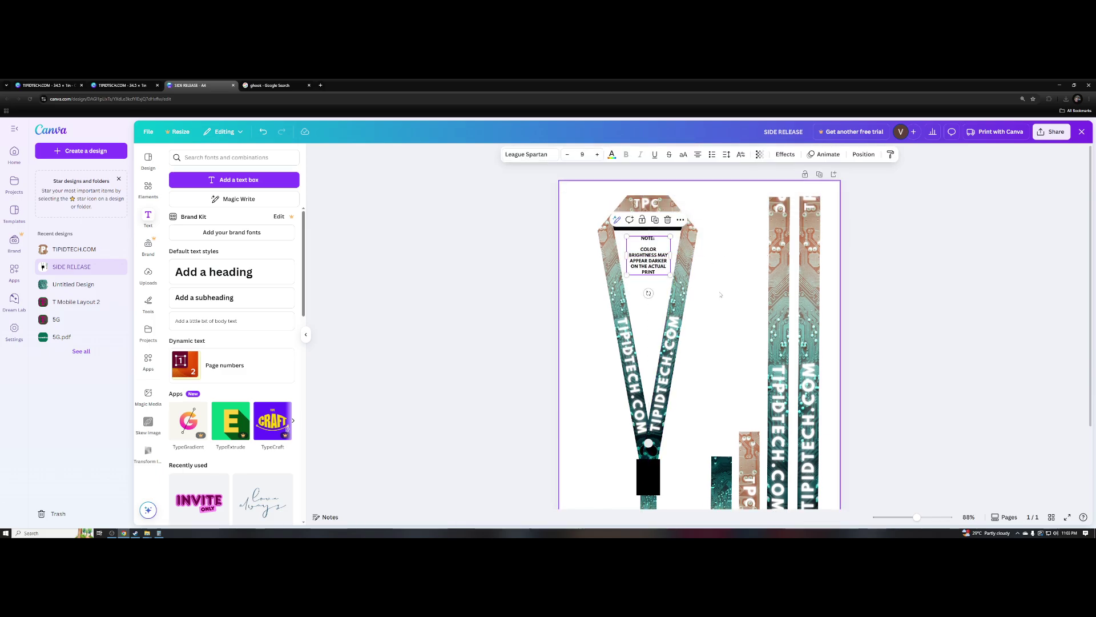
click(721, 295)
scroll(717, 293, down, 1)
scroll(721, 290, down, 1)
scroll(727, 288, up, 1)
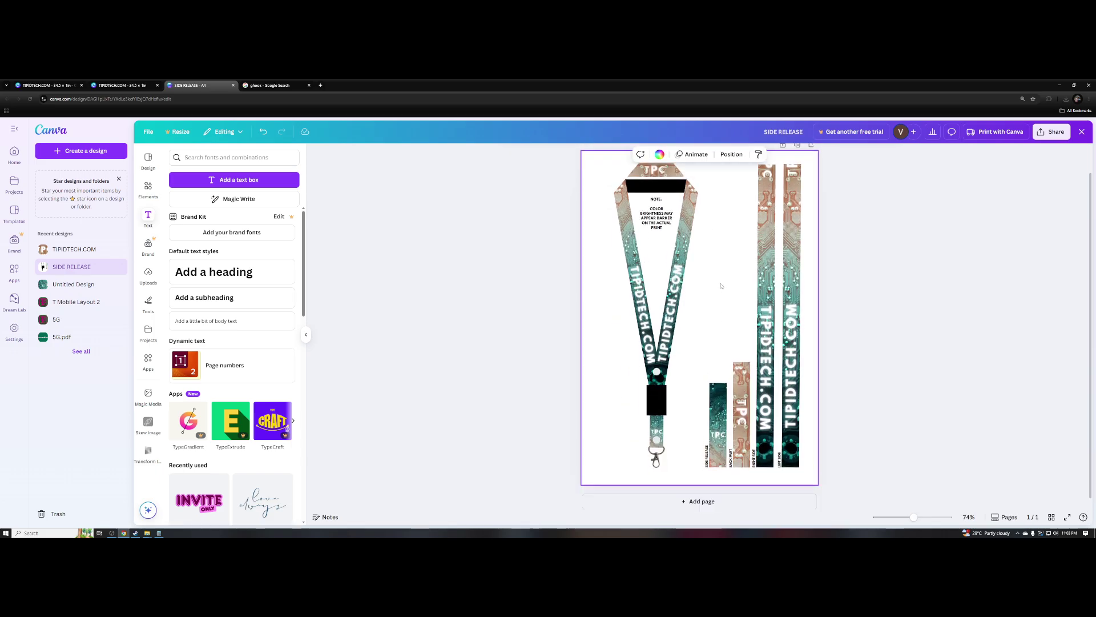
scroll(688, 293, up, 1)
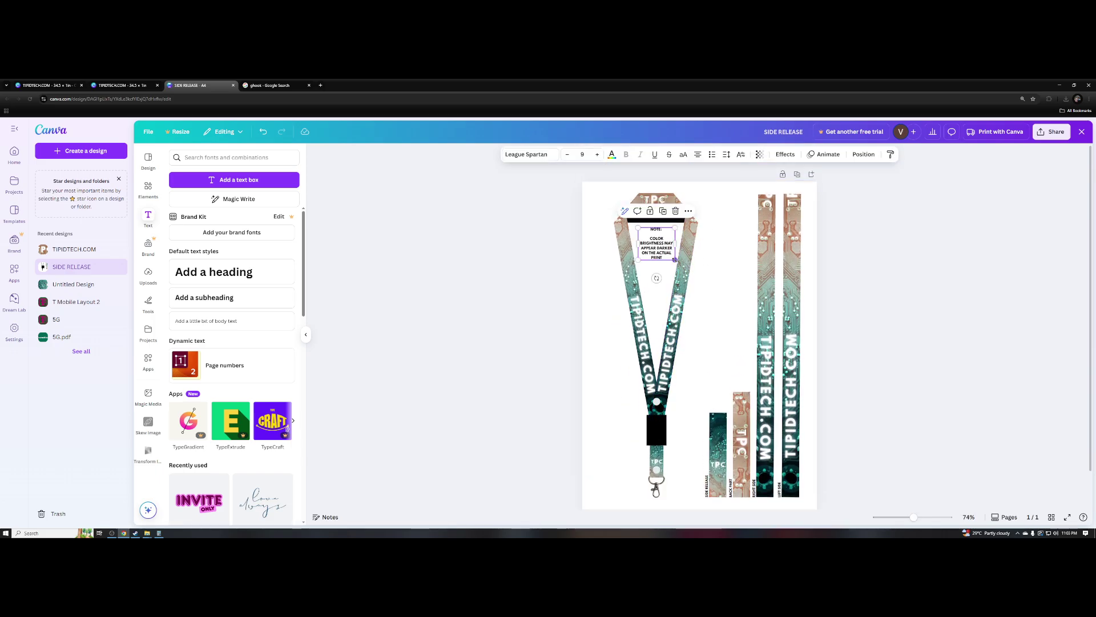
mouse_move(674, 259)
mouse_down()
mouse_move(687, 273)
mouse_move(657, 259)
mouse_up()
click(727, 271)
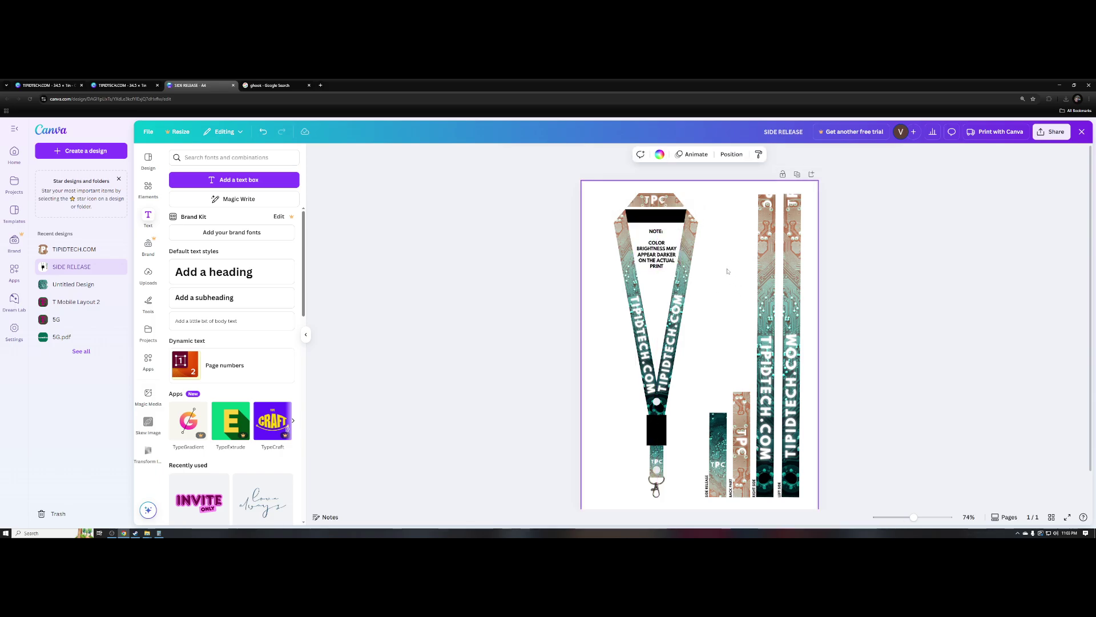
- Examine the lower ends of the four flat strips and their part labels against the assembled lanyard
scroll(727, 271, down, 1)
ctrl+scroll(739, 320, up, 5)
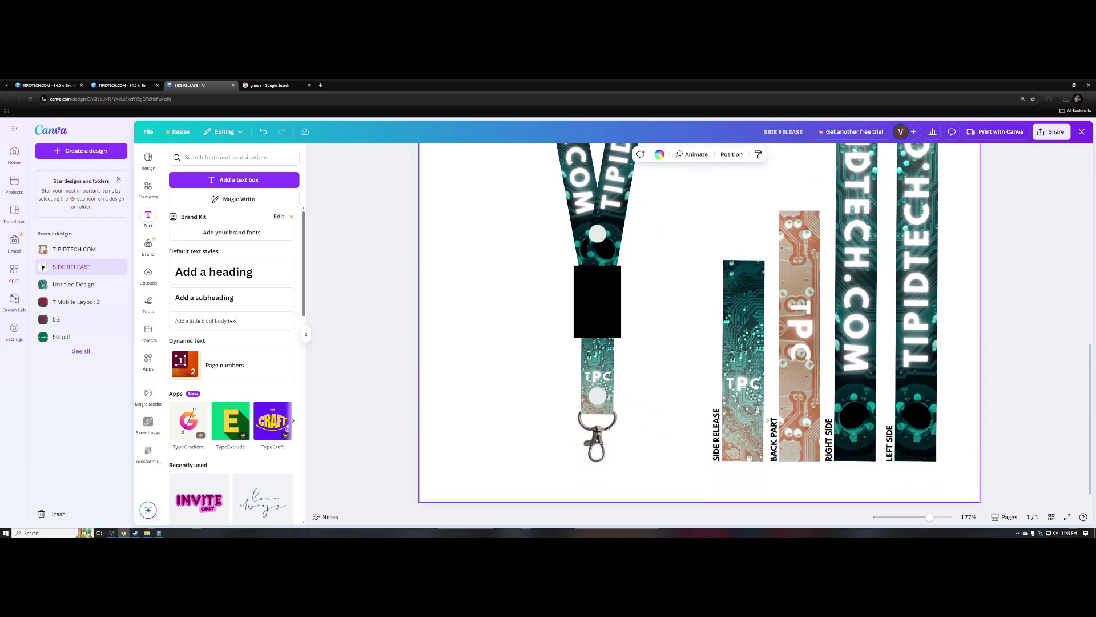
ctrl+scroll(765, 419, up, 2)
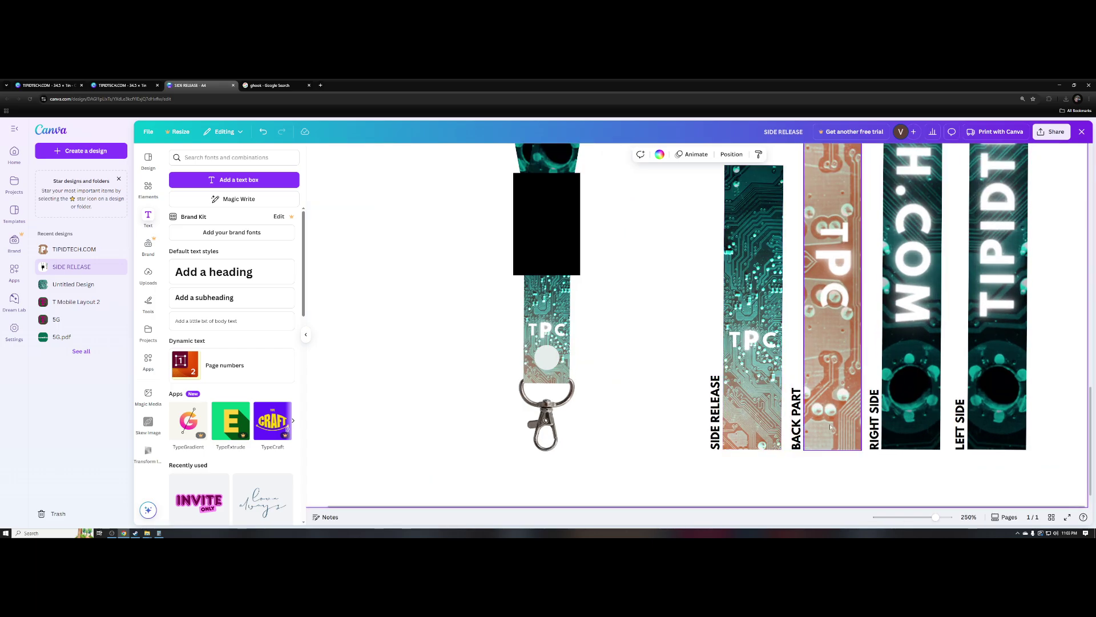
ctrl+scroll(830, 424, down, 3)
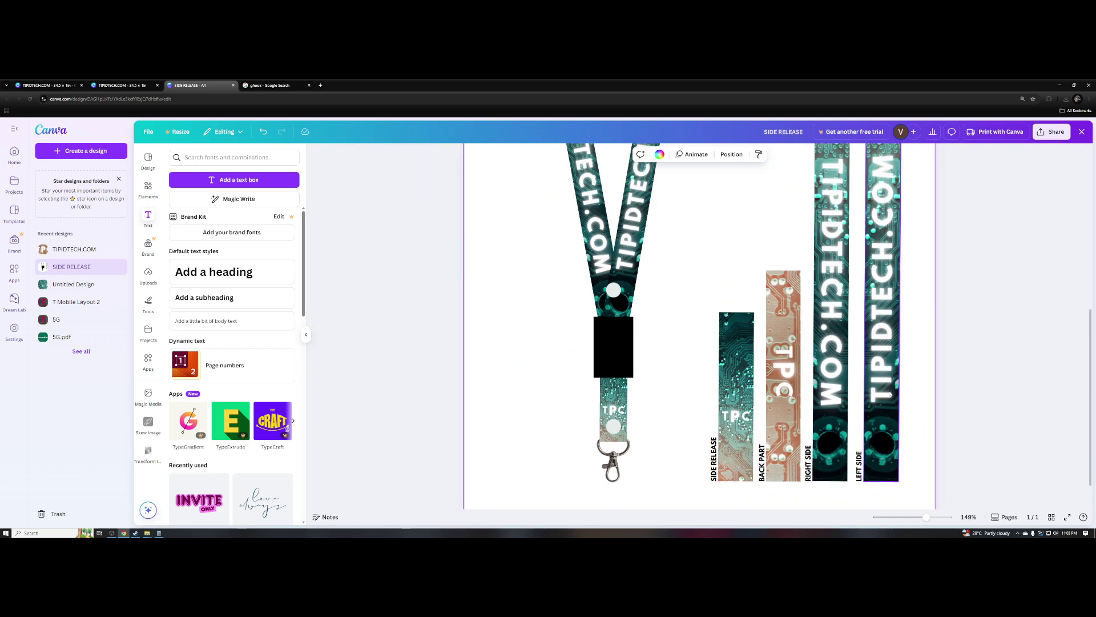
ctrl+scroll(890, 394, down, 2)
ctrl+scroll(816, 425, up, 1)
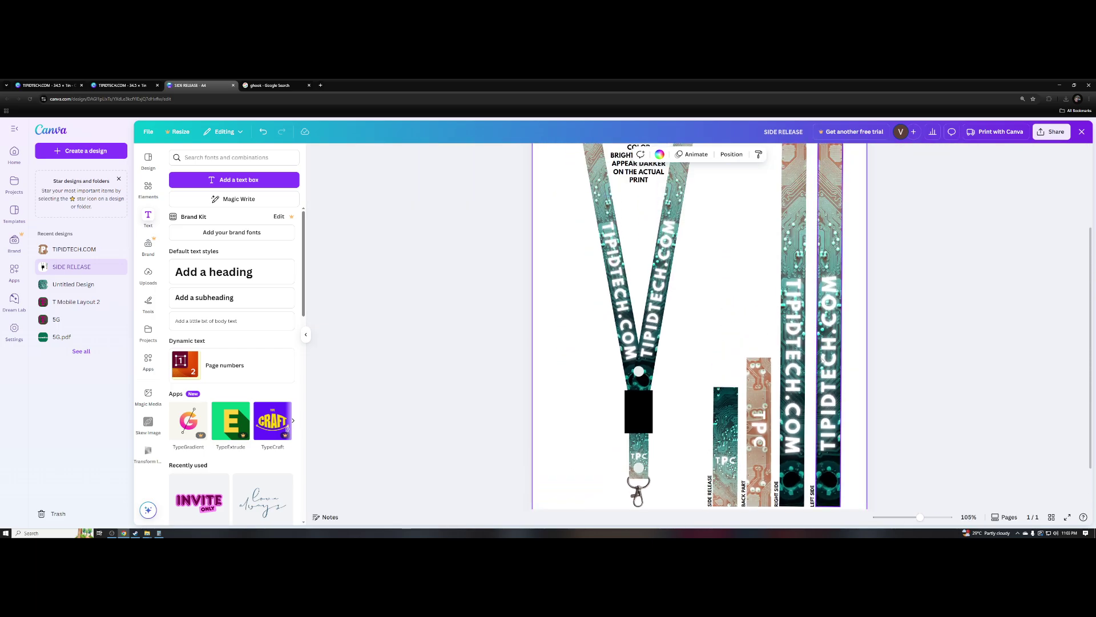
ctrl+scroll(828, 400, down, 2)
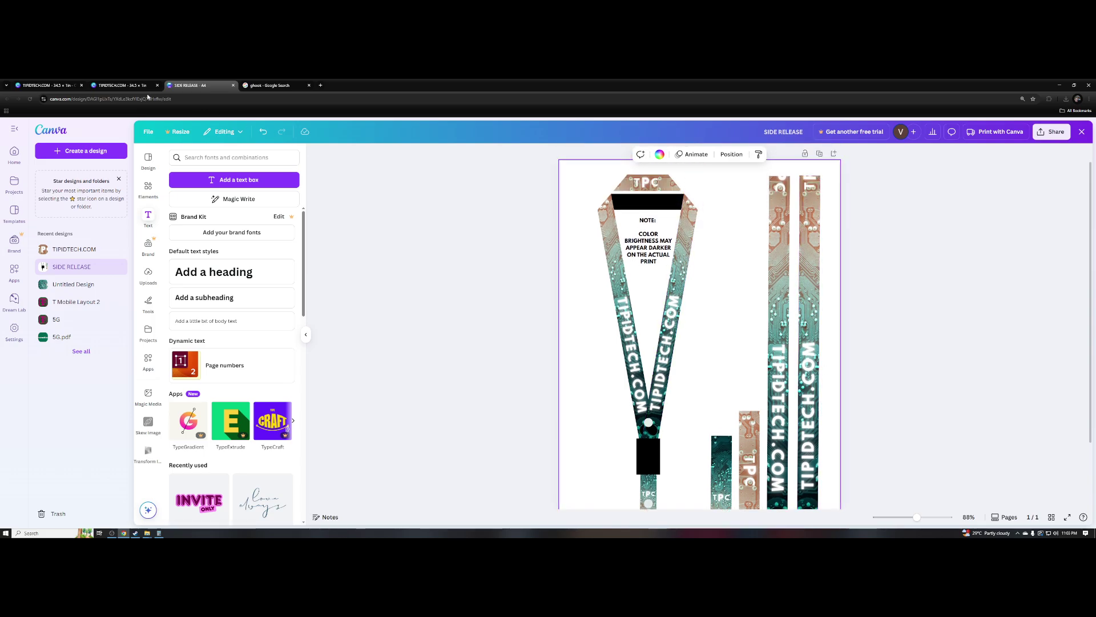
- Compare the full-length TIPIDTECH.COM lanyard strip in the other design with the SIDE RELEASE mockup
click(121, 85)
ctrl+scroll(568, 331, down, 1)
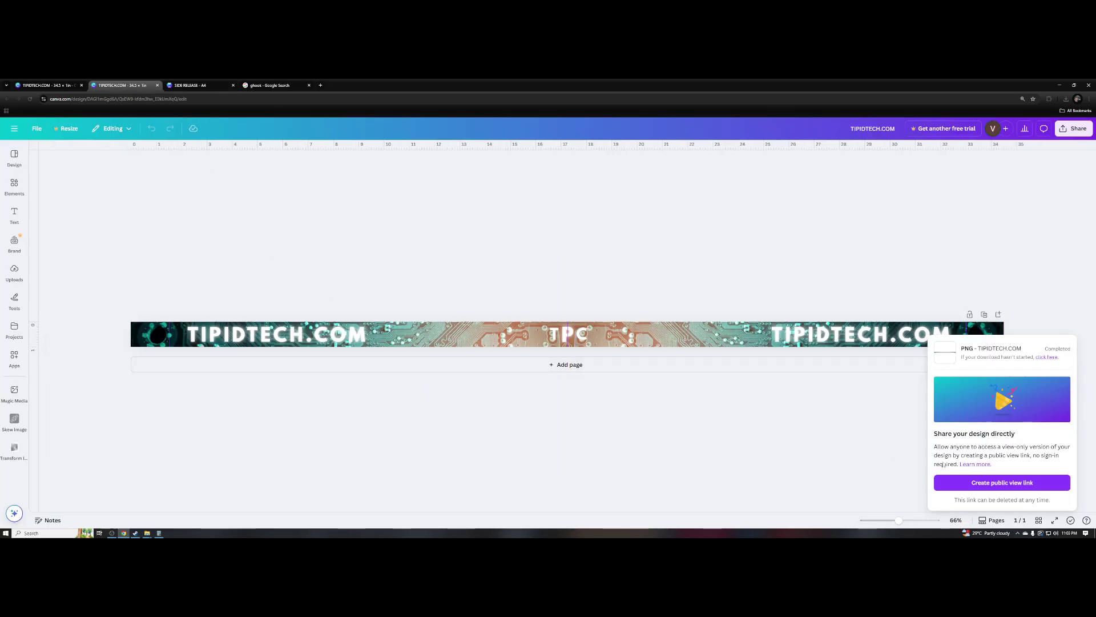
click(851, 430)
ctrl+scroll(852, 431, down, 1)
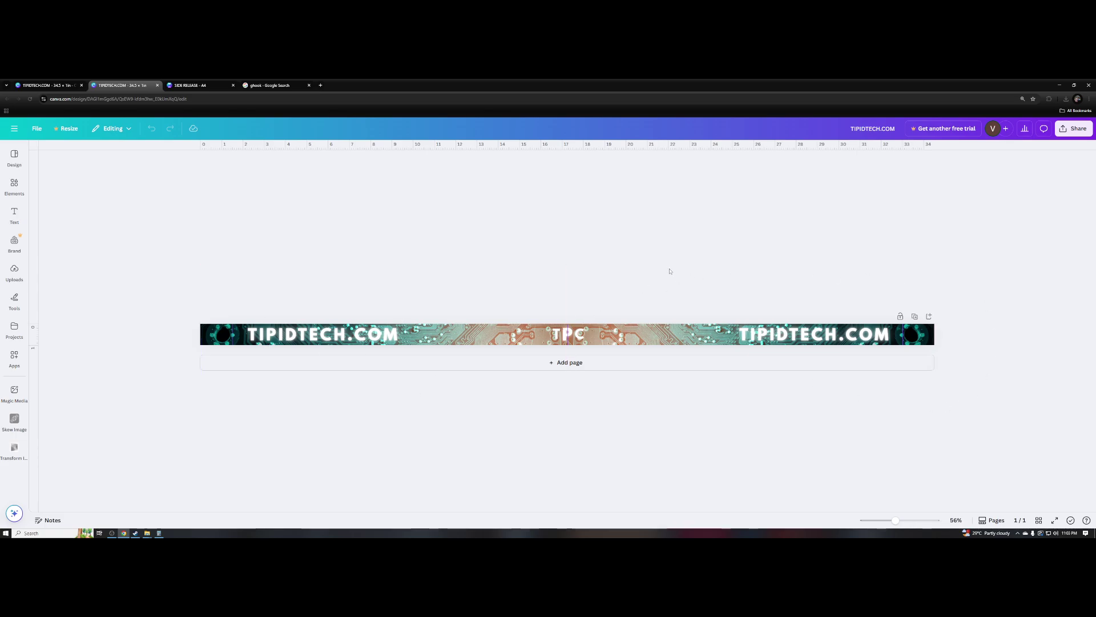
drag(943, 327, 627, 242)
click(1010, 380)
click(172, 85)
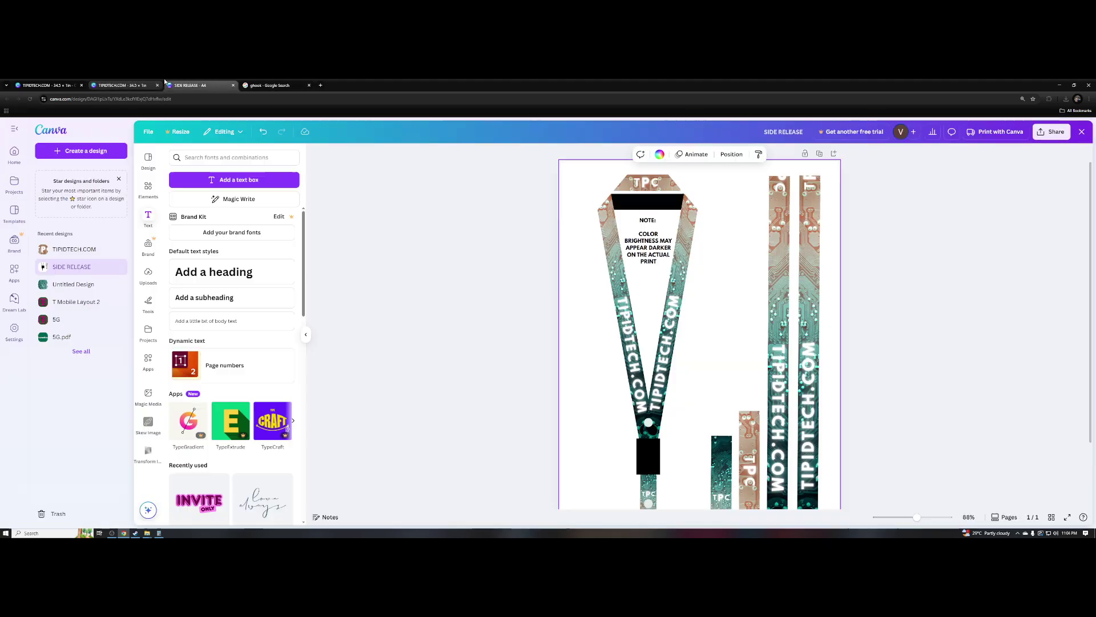
scroll(697, 268, down, 2)
scroll(646, 472, up, 1)
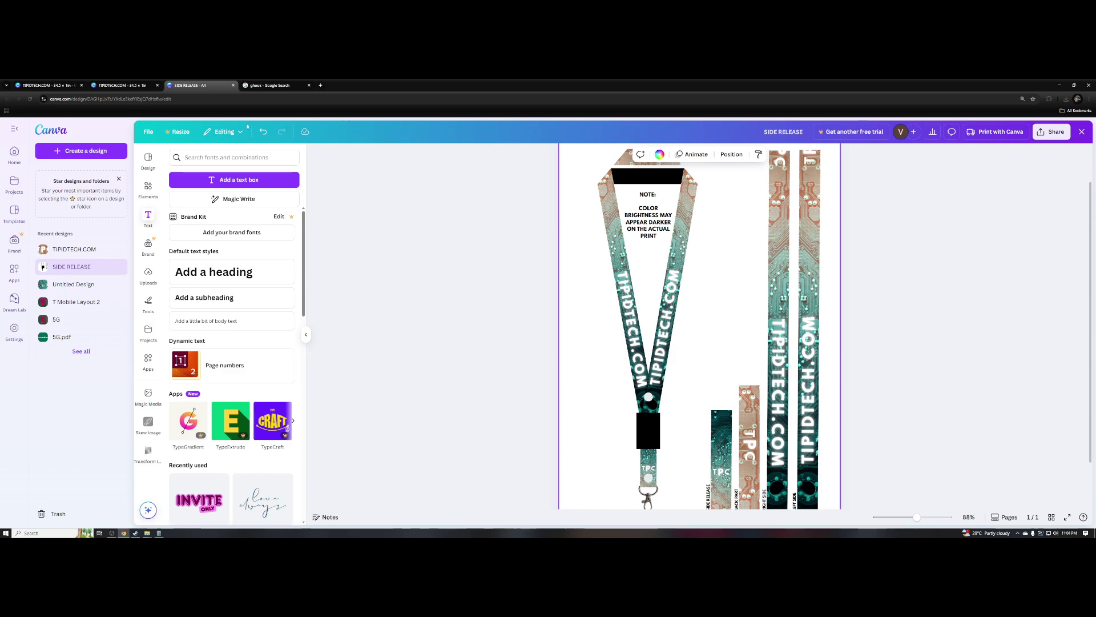
click(119, 85)
click(201, 86)
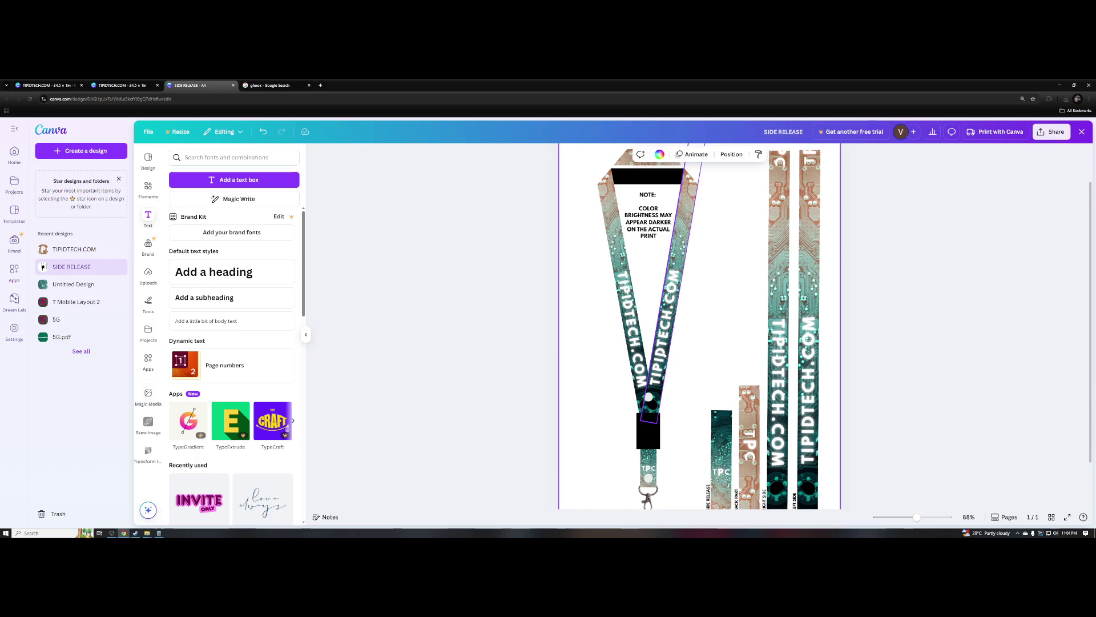
- Inspect the assembled lanyard's straps up close against the matching flat side strips
scroll(669, 327, up, 3)
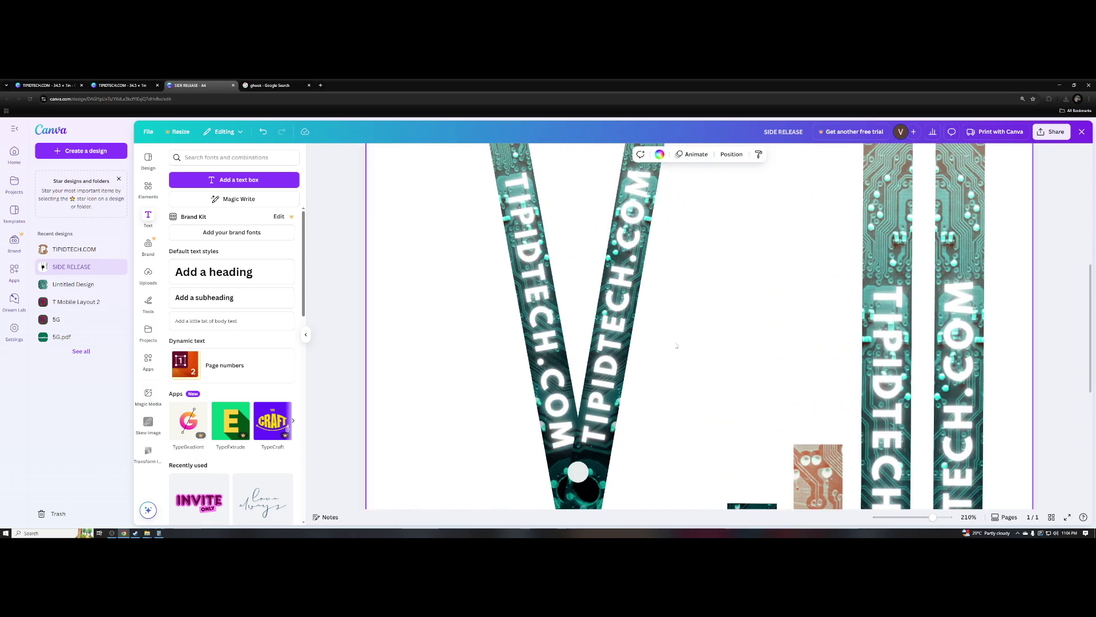
scroll(656, 334, up, 3)
scroll(644, 340, down, 2)
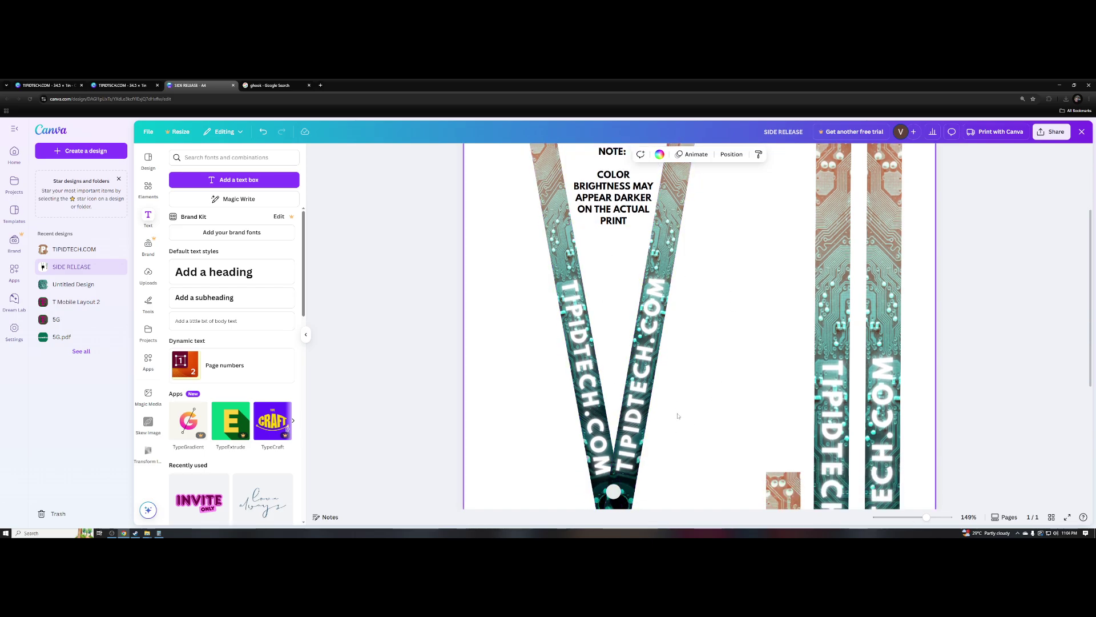
scroll(678, 416, down, 2)
scroll(693, 325, down, 2)
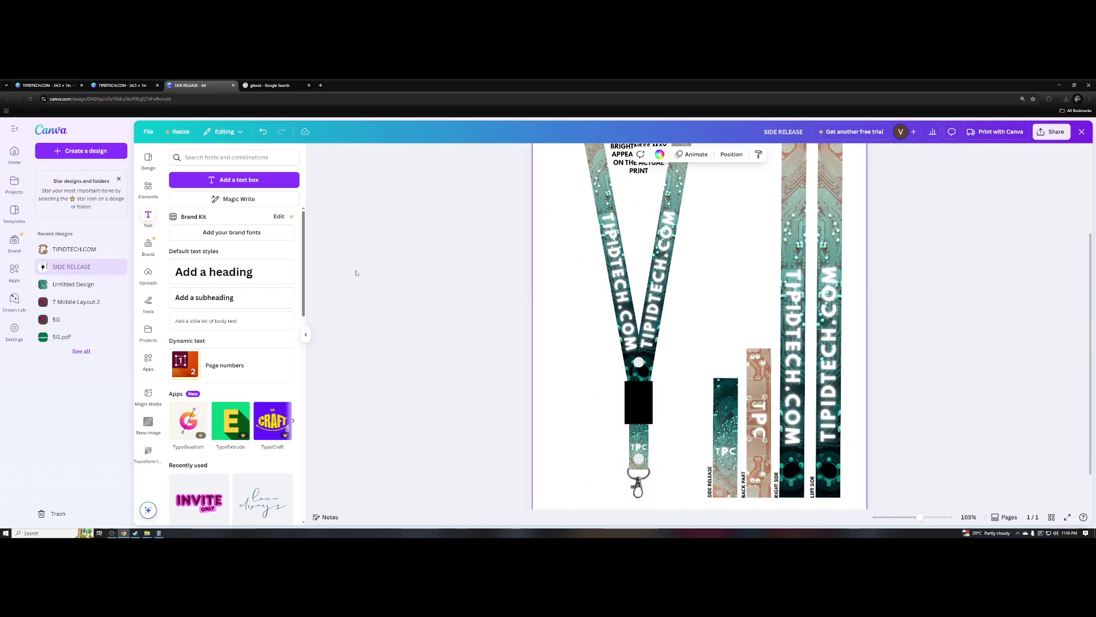
scroll(355, 272, up, 2)
scroll(684, 378, down, 1)
scroll(684, 377, down, 2)
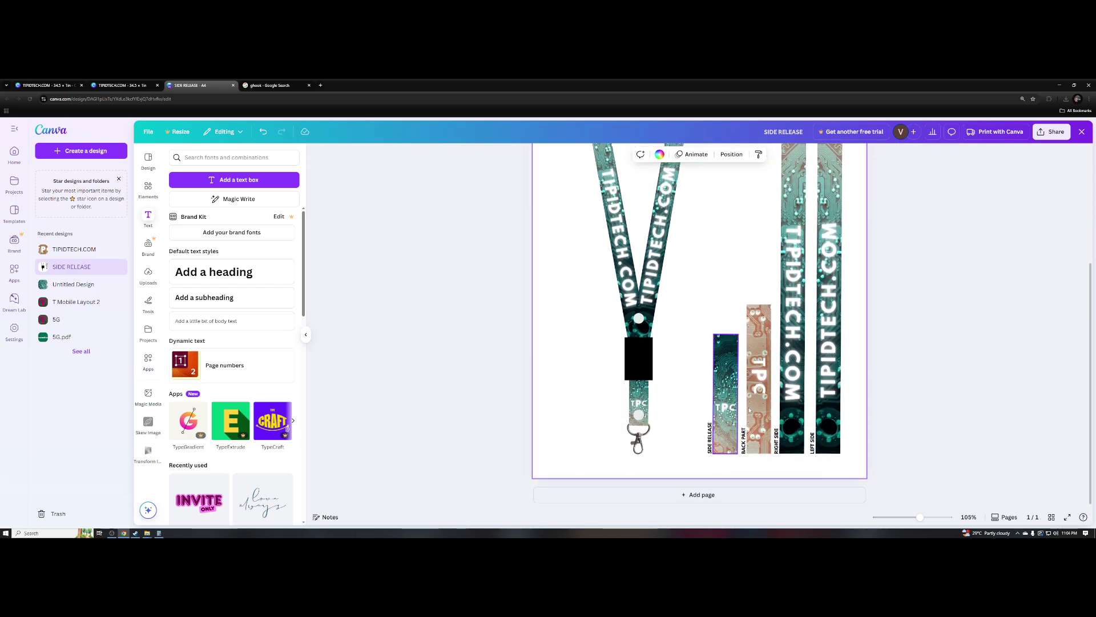
- Place a copy of the "LEFT SIDE" label along the outer edge of the matching lanyard strap, rotated about -79° to follow it
click(812, 439)
drag(810, 416, 671, 280)
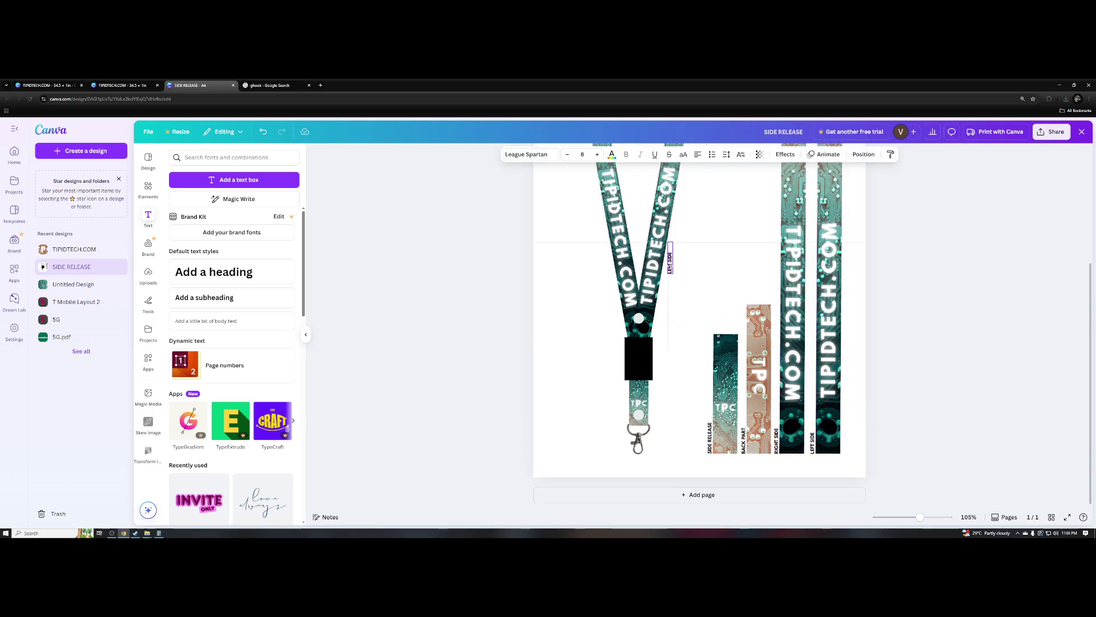
scroll(685, 384, up, 2)
drag(691, 371, 692, 378)
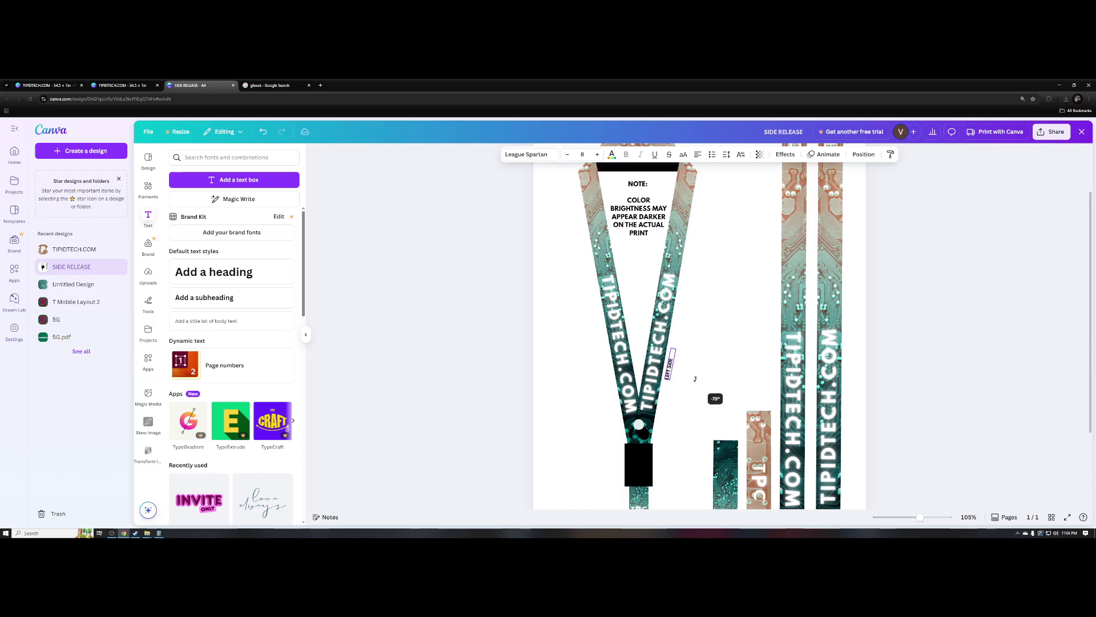
drag(696, 379, 694, 378)
click(690, 375)
scroll(698, 409, down, 2)
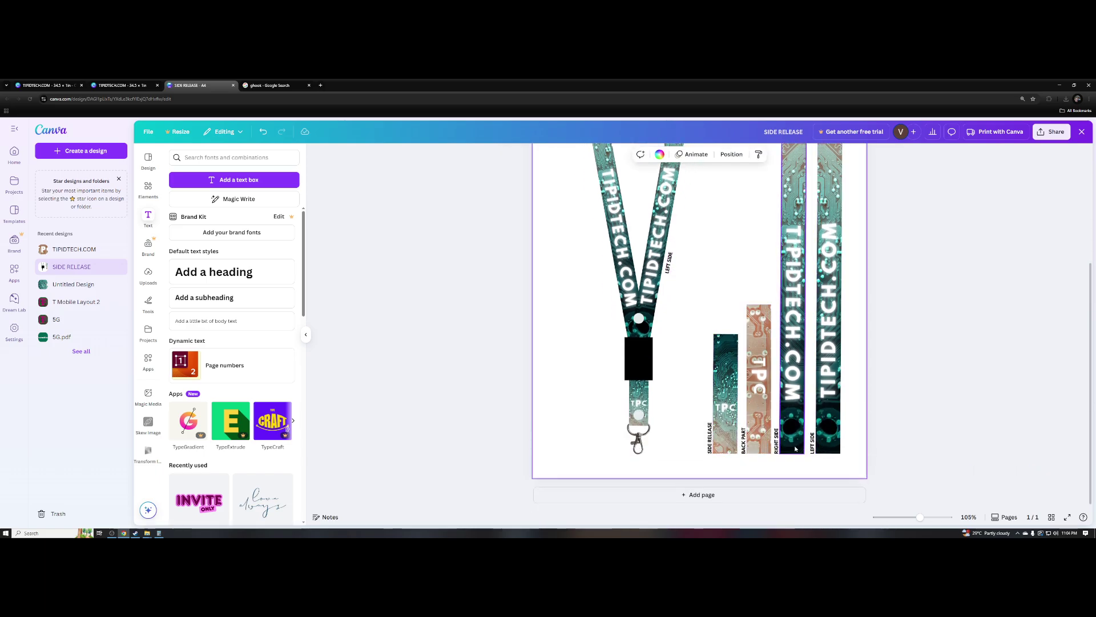
- Place a copy of the "RIGHT SIDE" label along the outer edge of the opposite lanyard strap, tilted parallel to it
click(777, 440)
scroll(717, 315, up, 2)
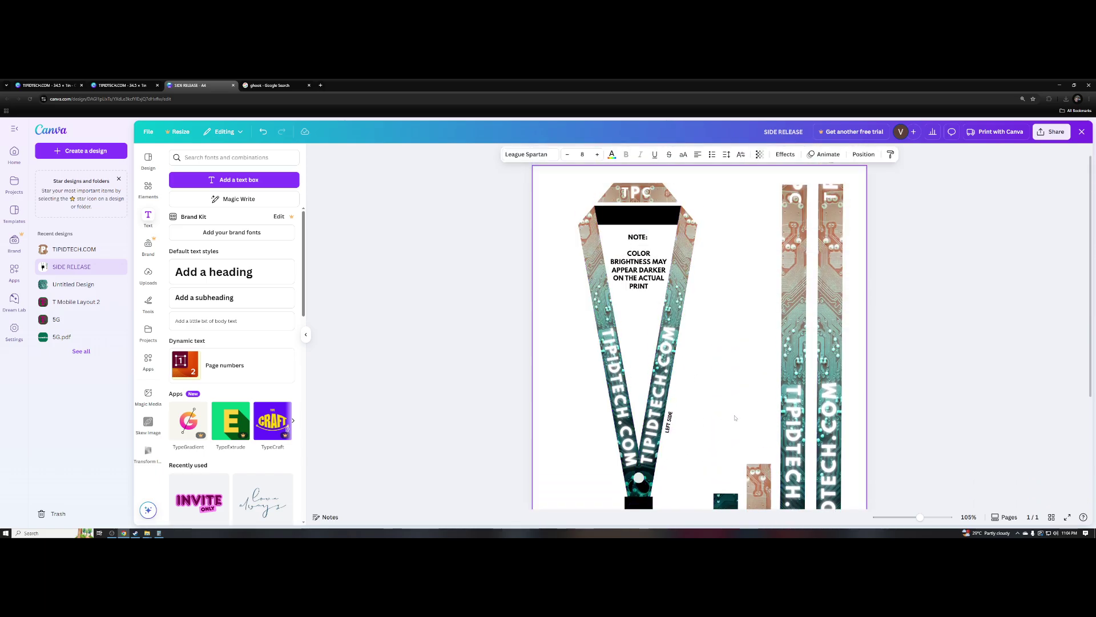
scroll(717, 315, down, 2)
click(784, 445)
drag(783, 445, 607, 271)
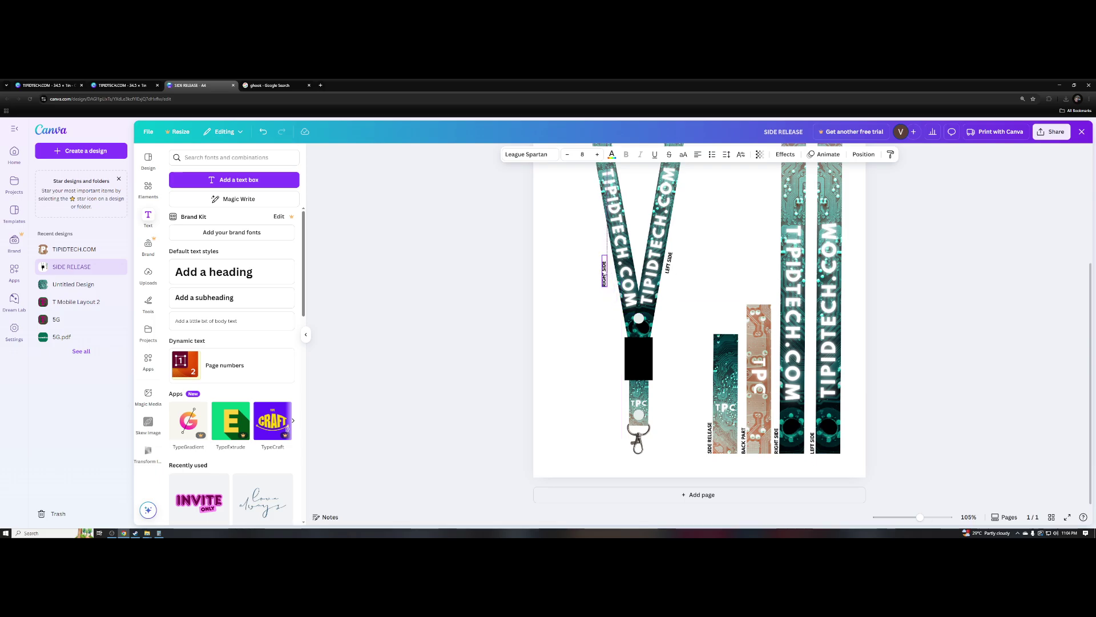
scroll(634, 397, up, 2)
mouse_move(625, 384)
mouse_down()
mouse_move(567, 373)
mouse_move(609, 371)
mouse_up()
click(696, 396)
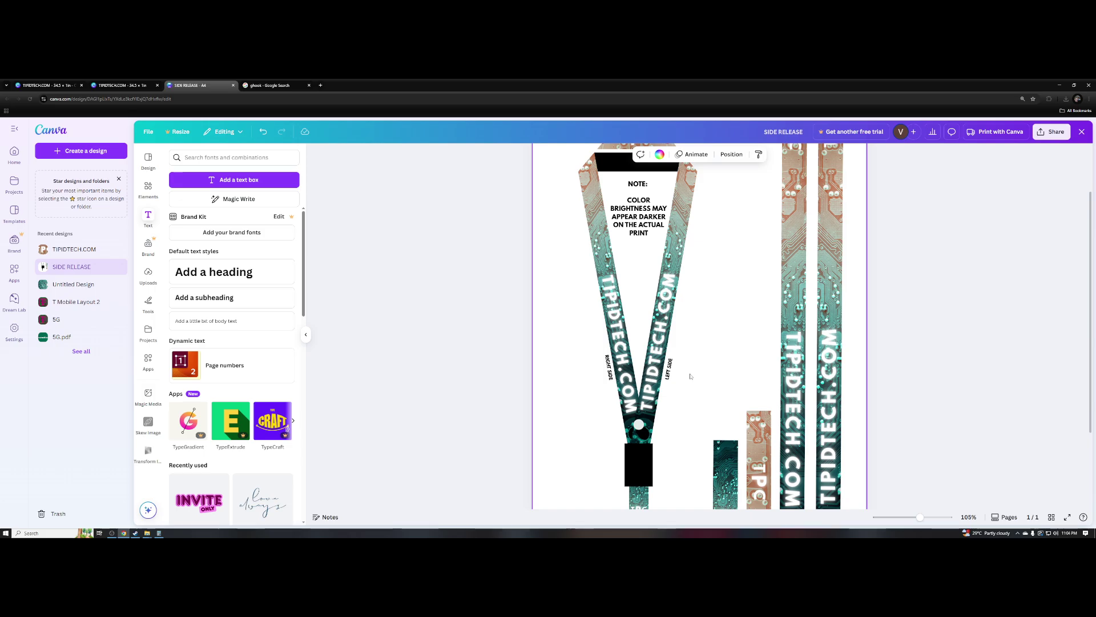
- Review the whole mockup page, checking the note, the strap labels and the four flat strips
scroll(698, 371, down, 3)
scroll(702, 340, up, 1)
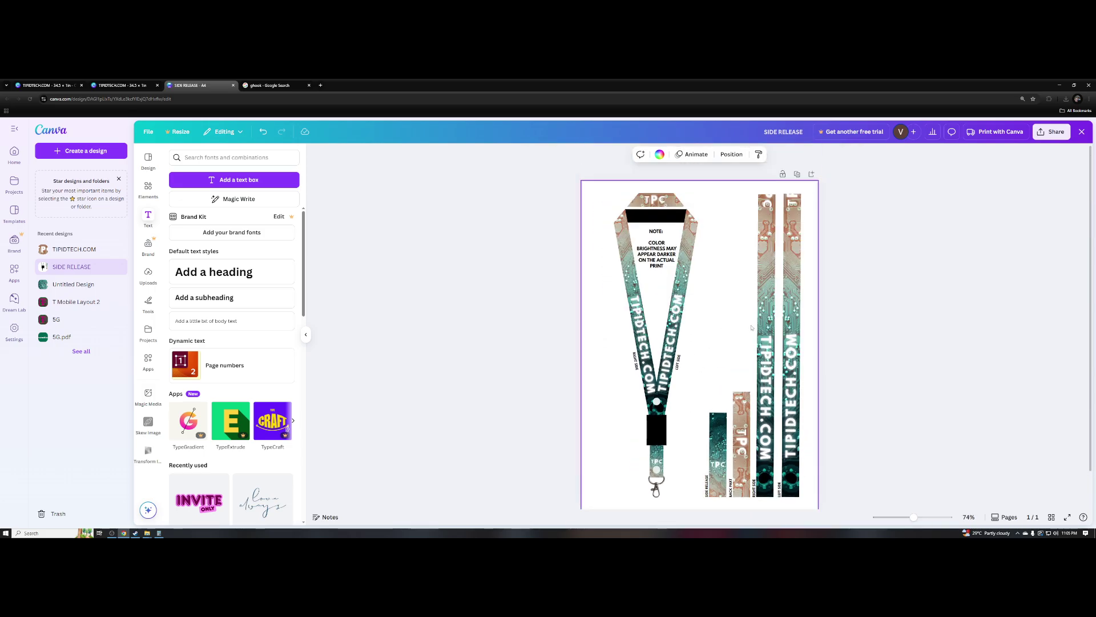
scroll(751, 327, down, 2)
scroll(752, 324, up, 2)
scroll(751, 322, up, 2)
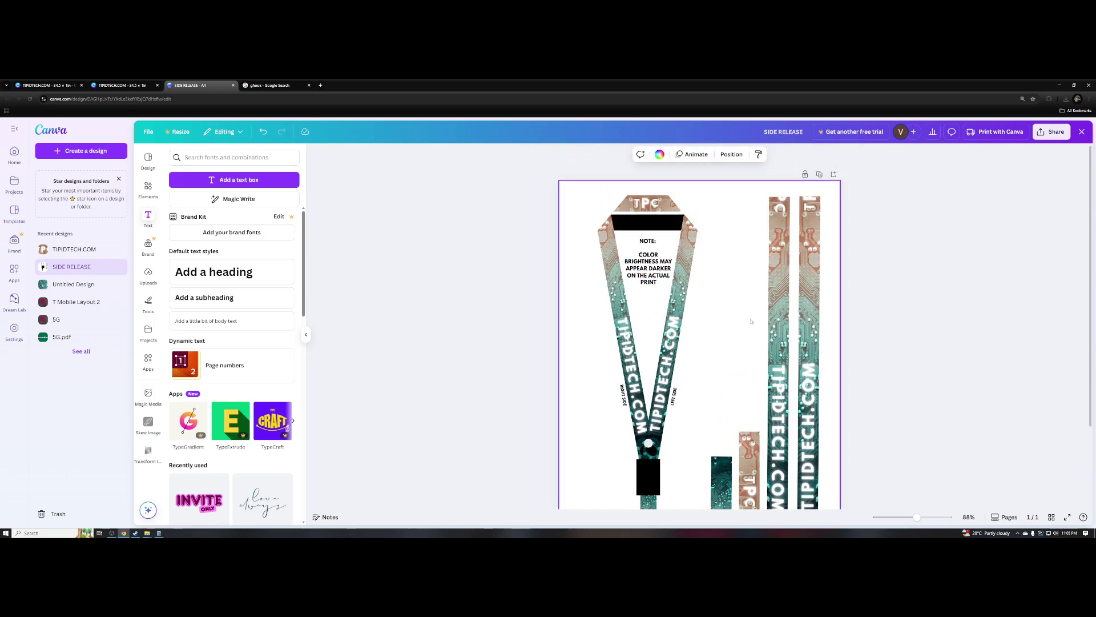
scroll(765, 328, down, 2)
scroll(768, 325, down, 2)
scroll(776, 321, up, 2)
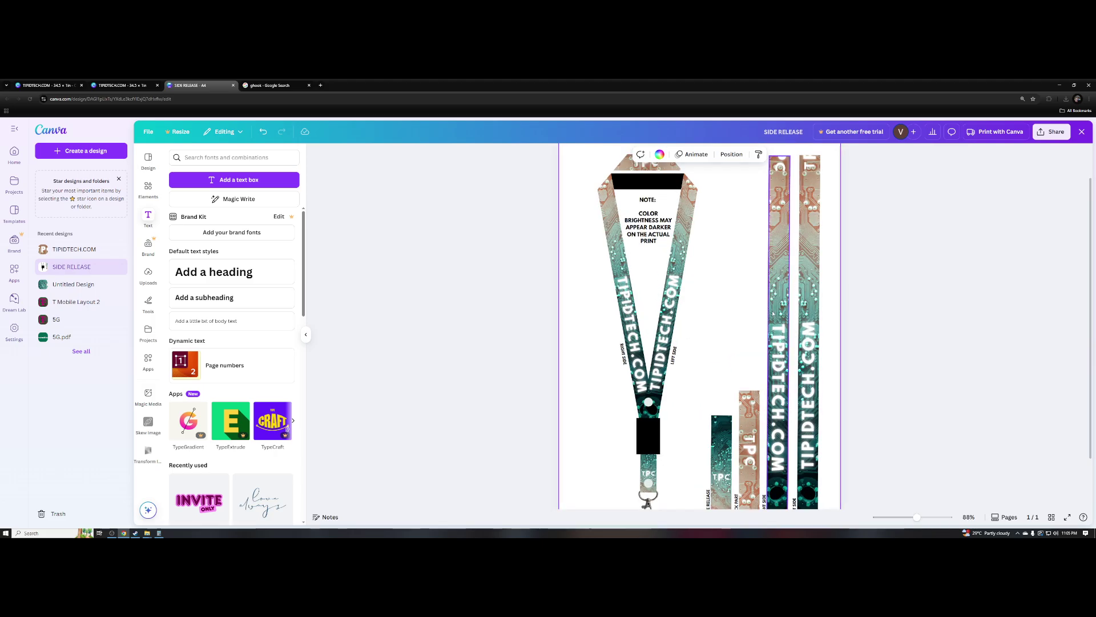
scroll(785, 316, down, 2)
click(879, 319)
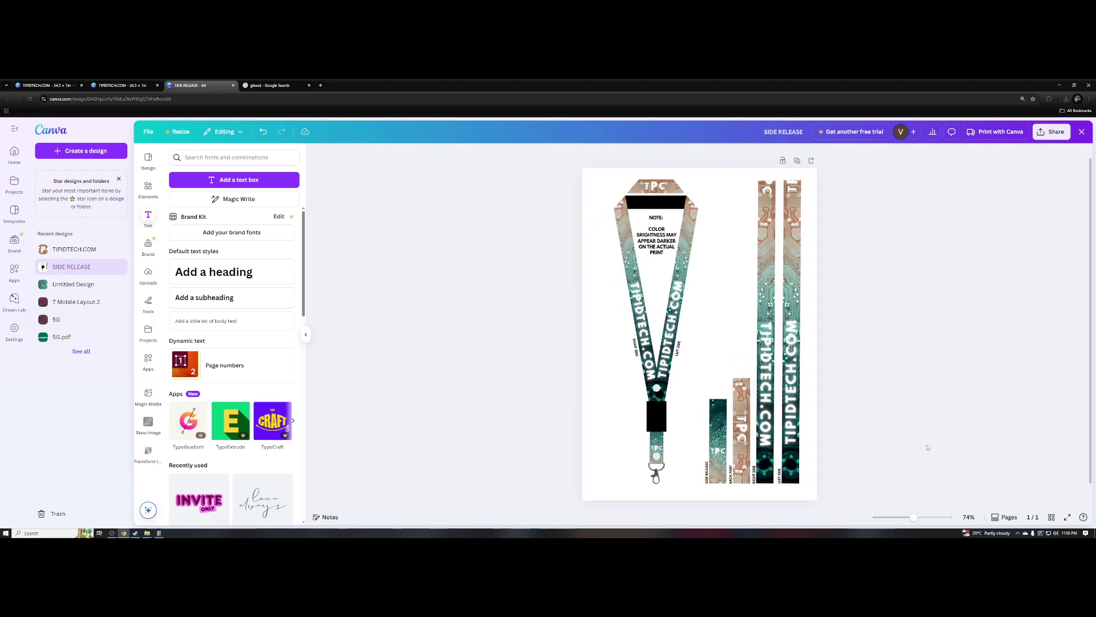
- Check the file types available for downloading the SIDE RELEASE mockup, including JPG, PNG and PDF, without exporting it
scroll(906, 422, up, 2)
scroll(906, 422, down, 2)
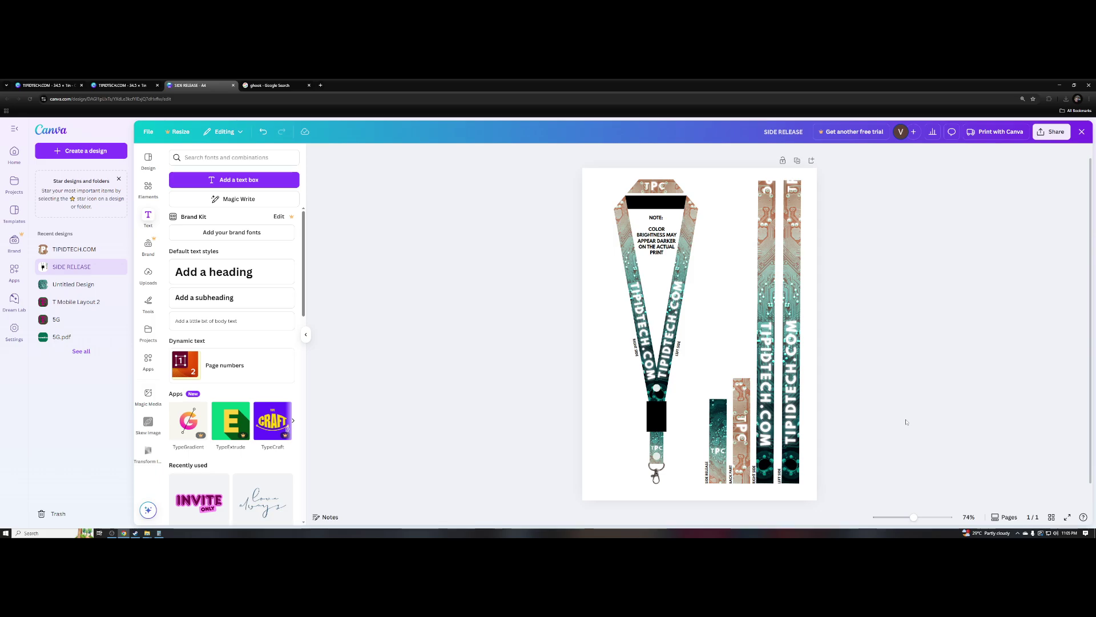
click(1051, 131)
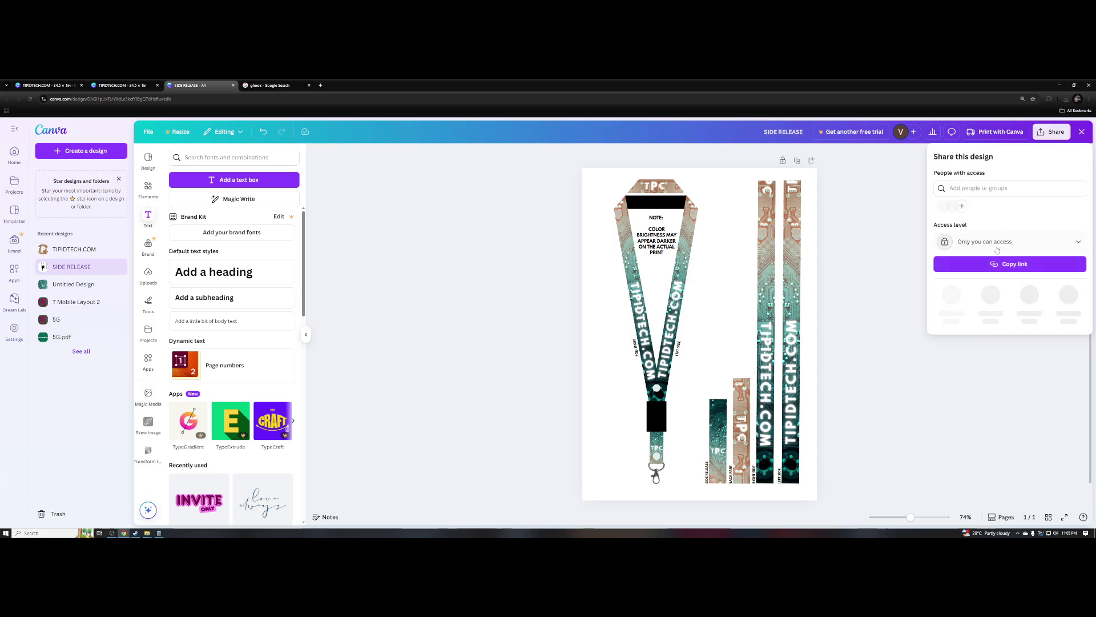
click(950, 297)
click(982, 189)
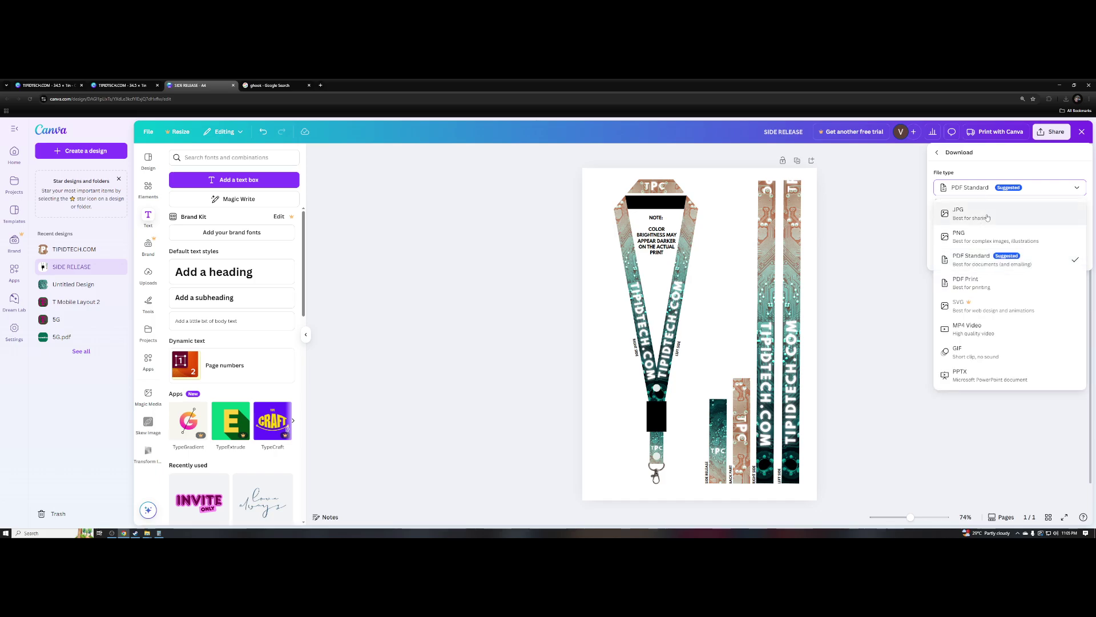
click(853, 239)
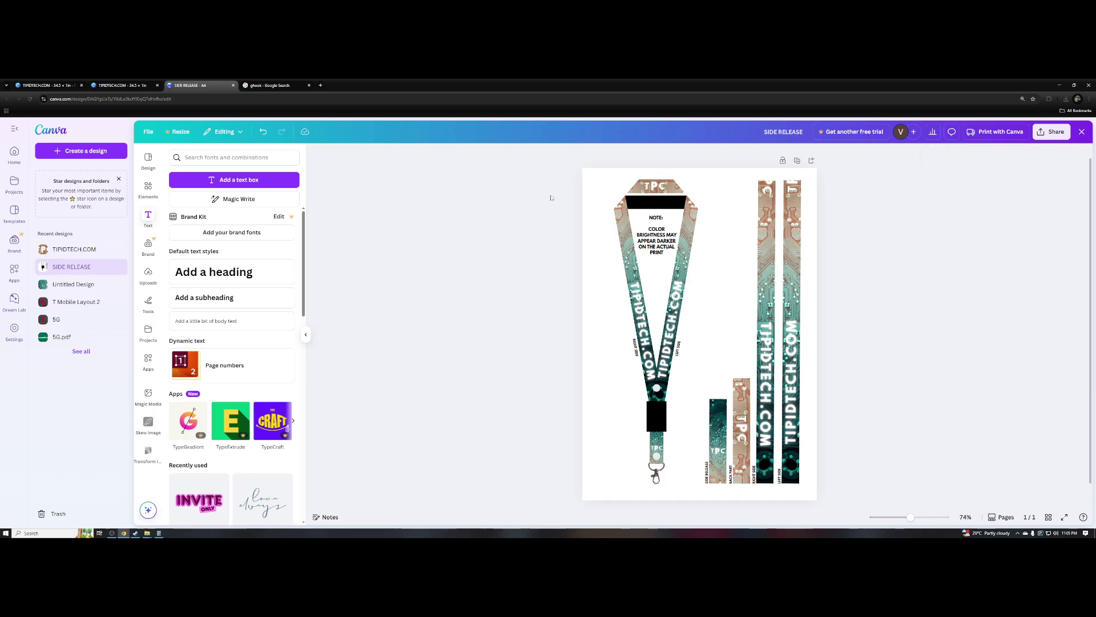
- Check the download file types offered for the flat TIPIDTECH.COM strap design, including PNG and PDF Print
click(134, 83)
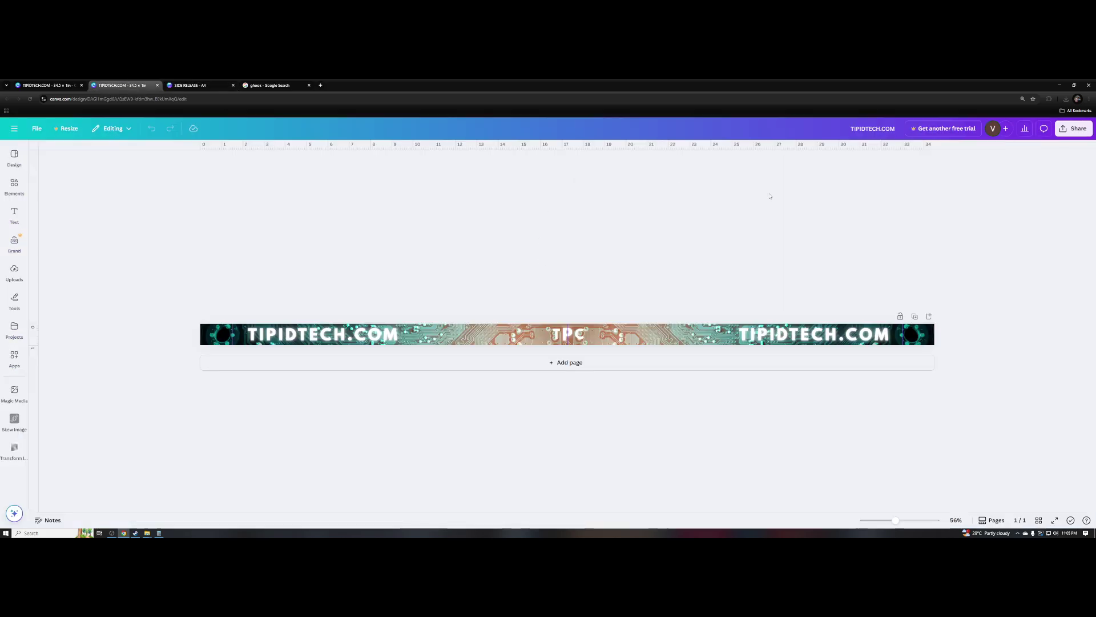
click(1074, 128)
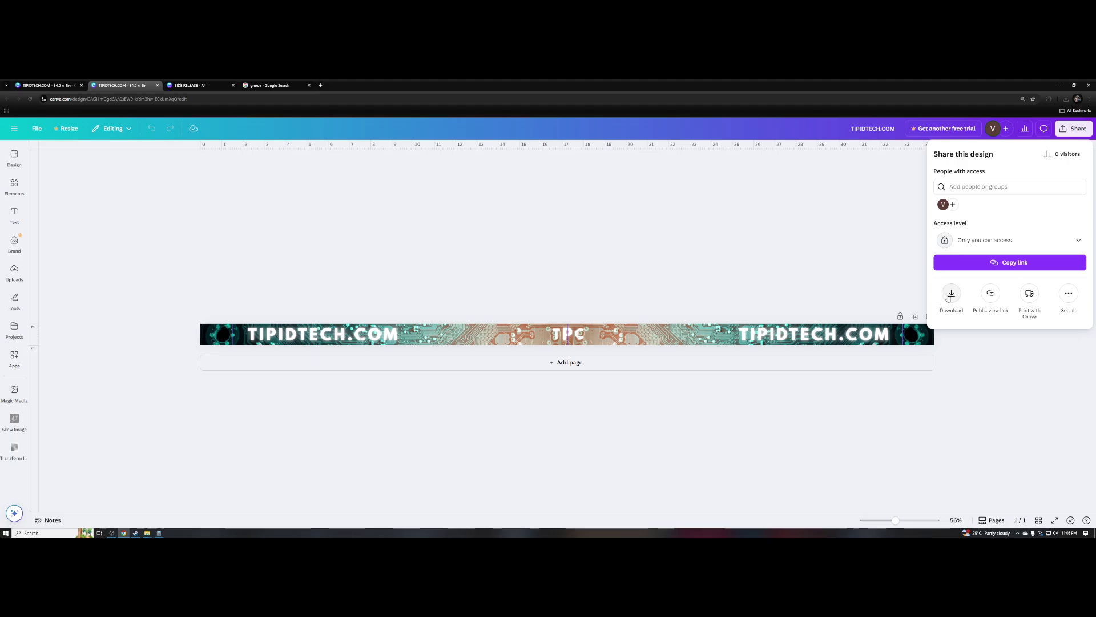
click(952, 294)
click(1019, 185)
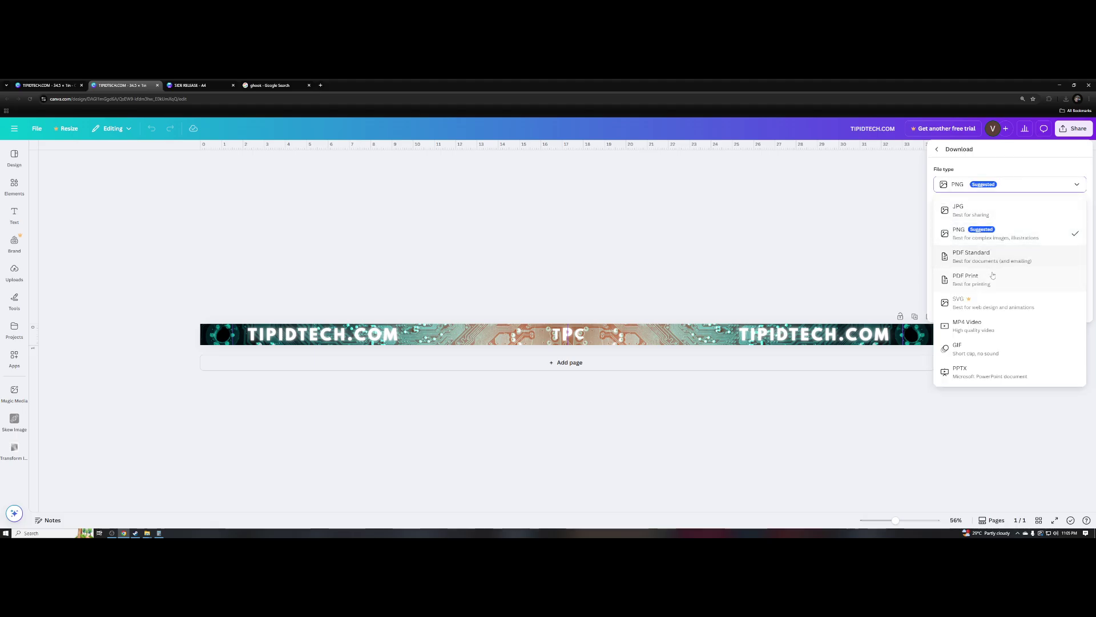
key(Escape)
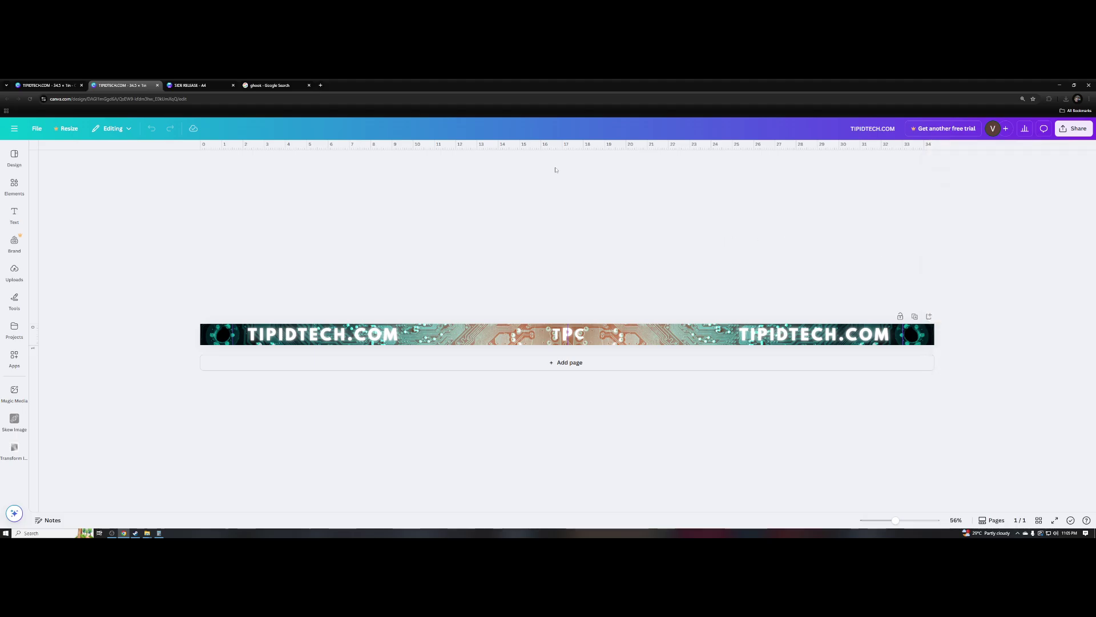
- Compare the SIDE RELEASE mockup with the flat TIPIDTECH.COM strap design and examine the strap's lettering up close
click(194, 85)
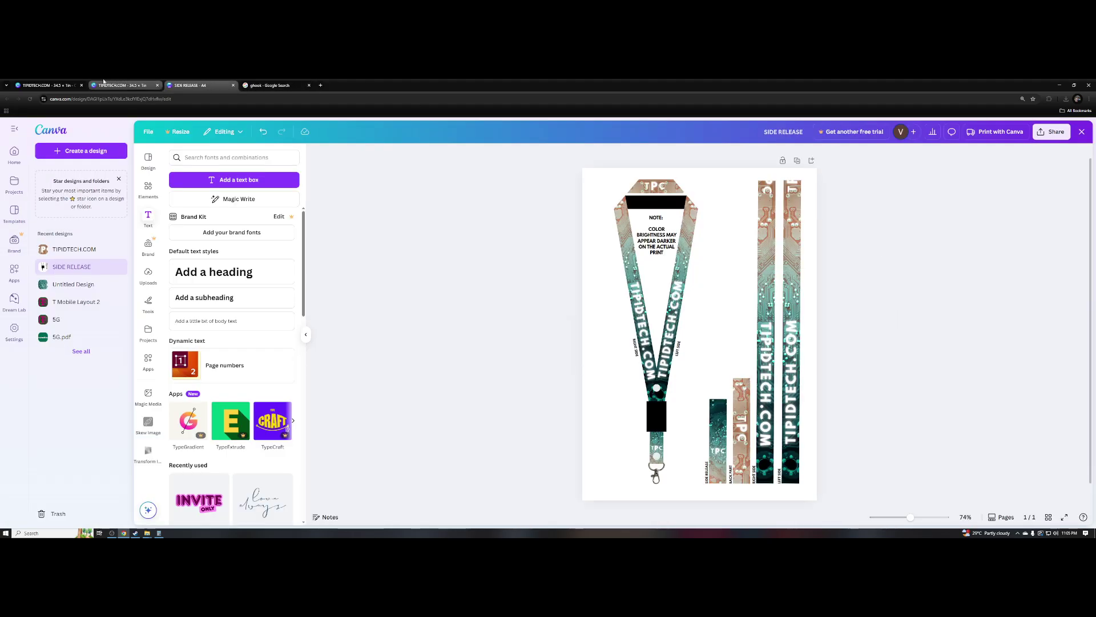
click(122, 85)
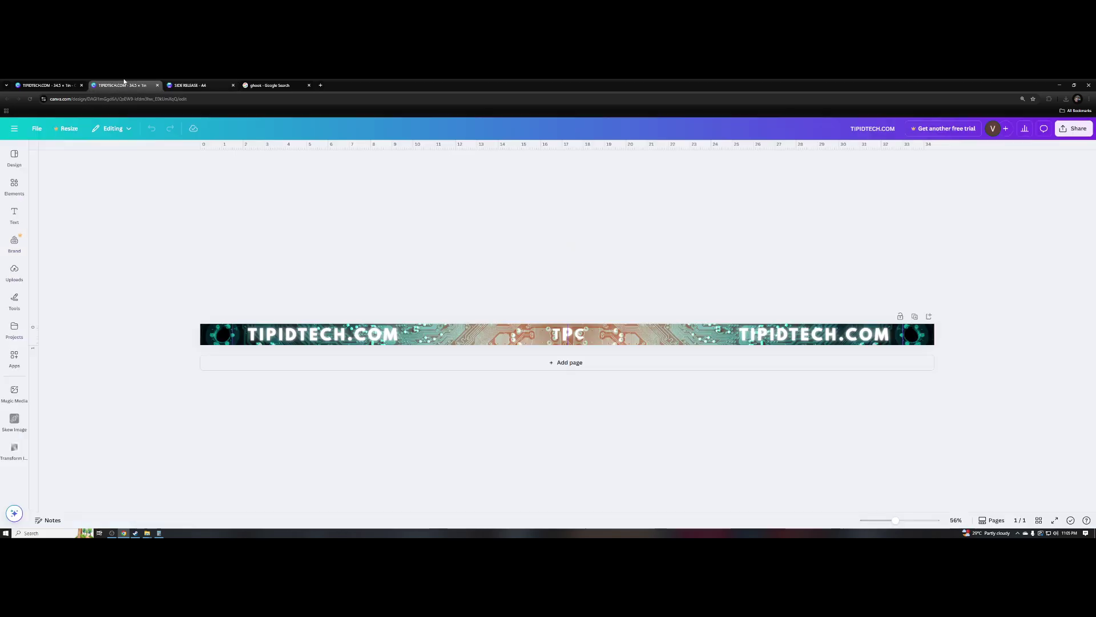
key(ctrl+Tab)
click(143, 80)
click(197, 85)
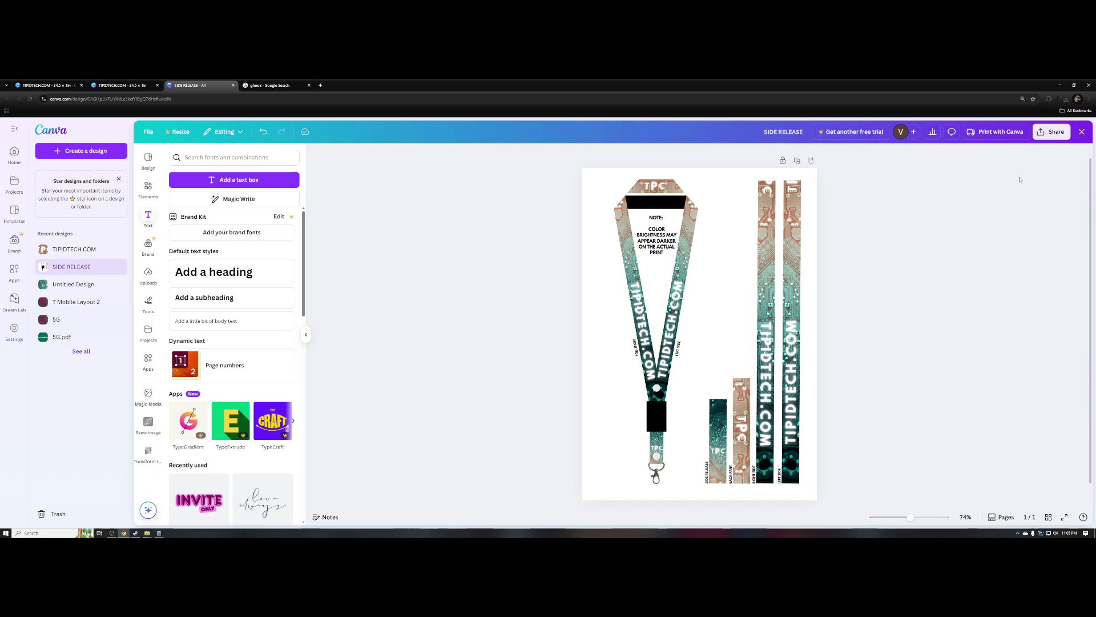
click(1051, 131)
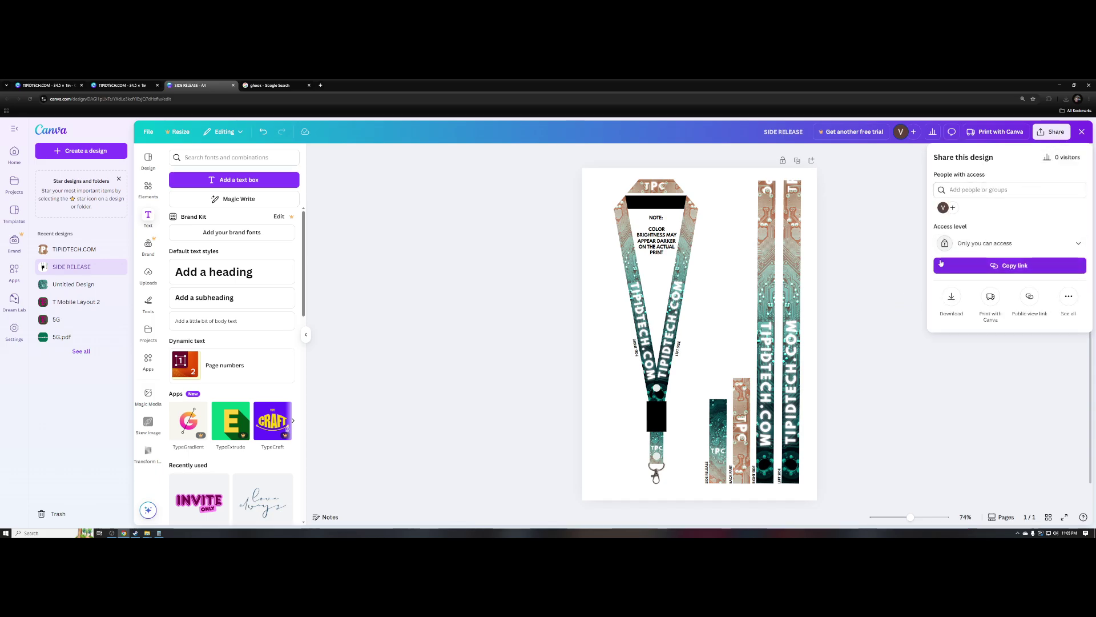
click(153, 85)
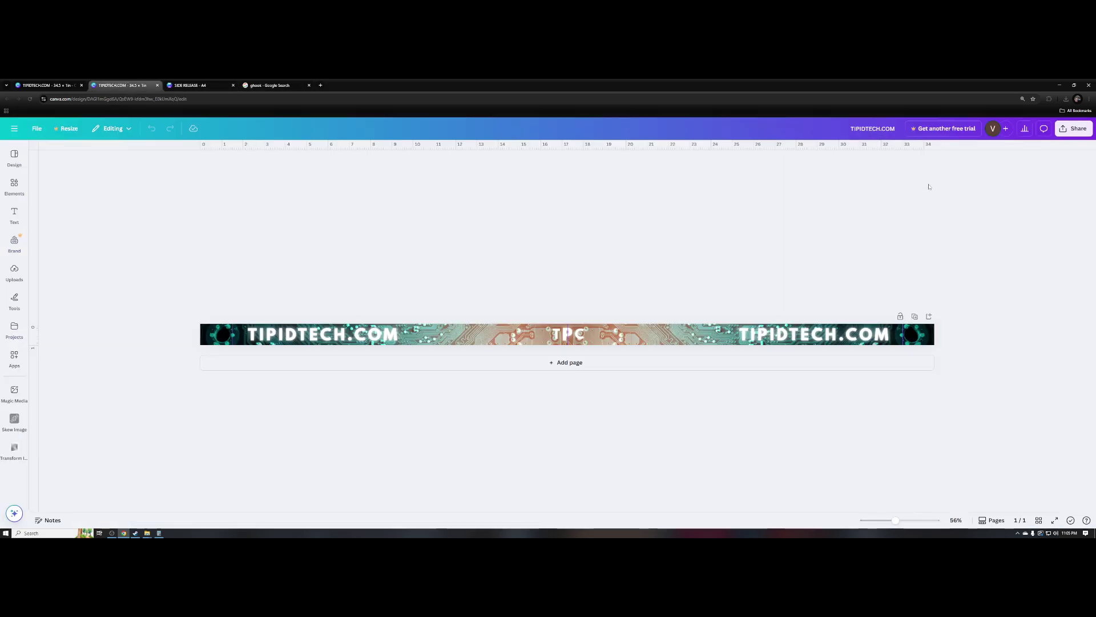
click(1073, 129)
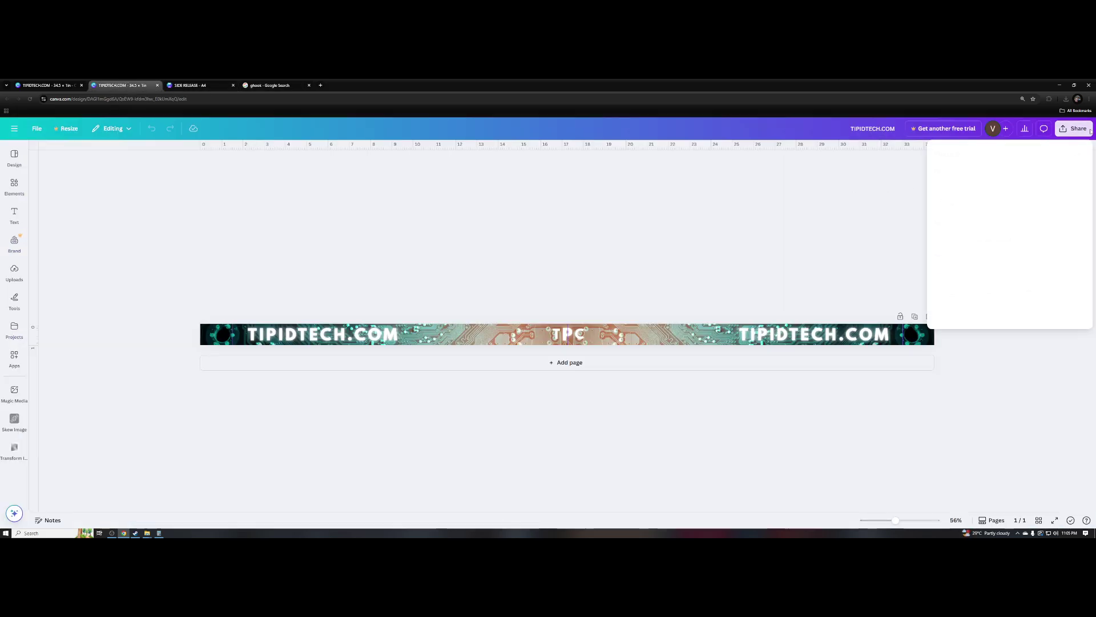
click(836, 412)
scroll(797, 338, up, 5)
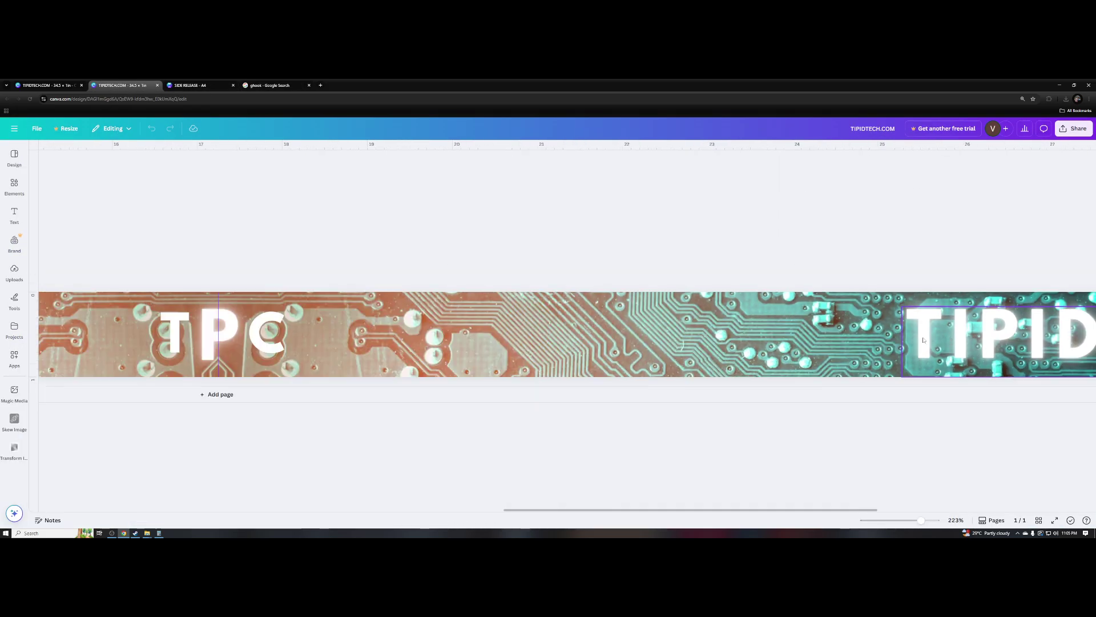
scroll(923, 341, down, 3)
- Open Untitled design.png from the Downloads folder and examine the sharpness of its white lettering up close
mouse_move(148, 533)
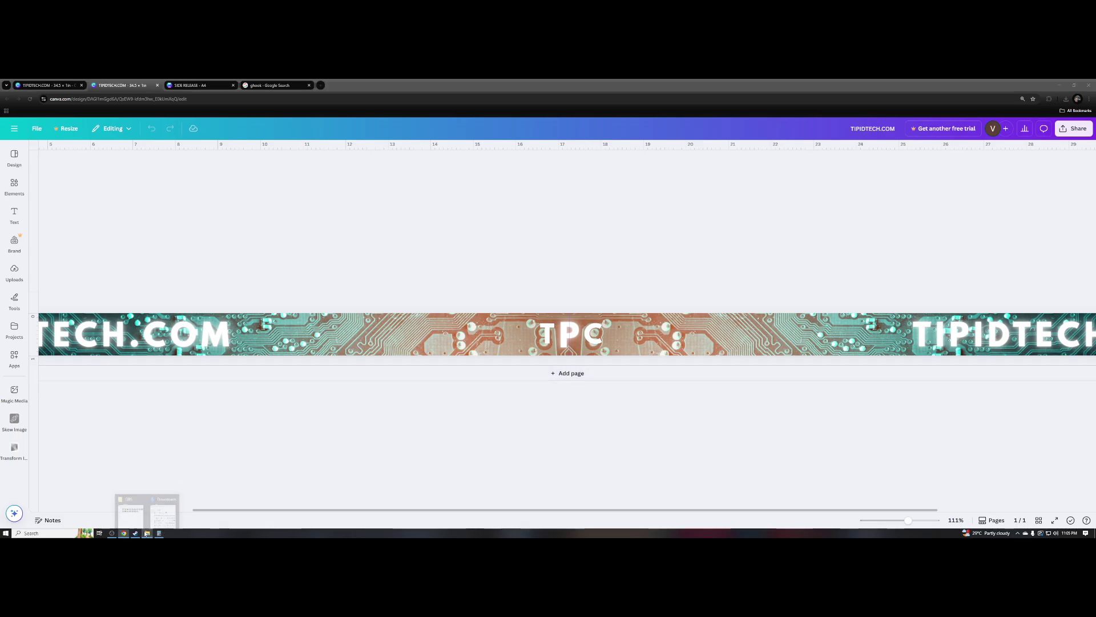
click(162, 508)
double_click(817, 224)
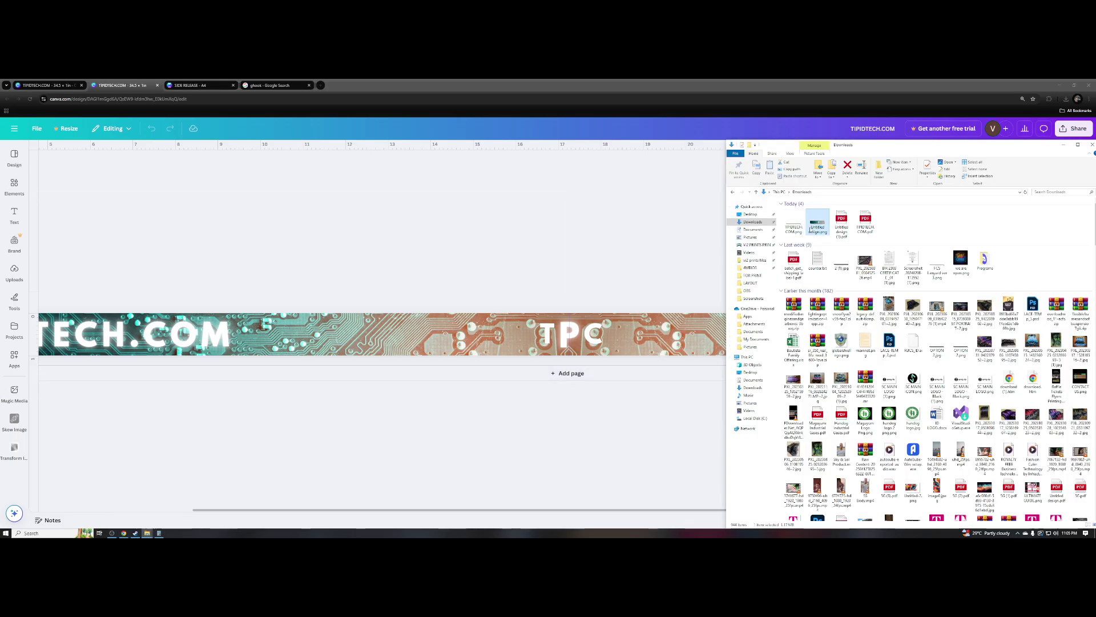
scroll(494, 316, up, 10)
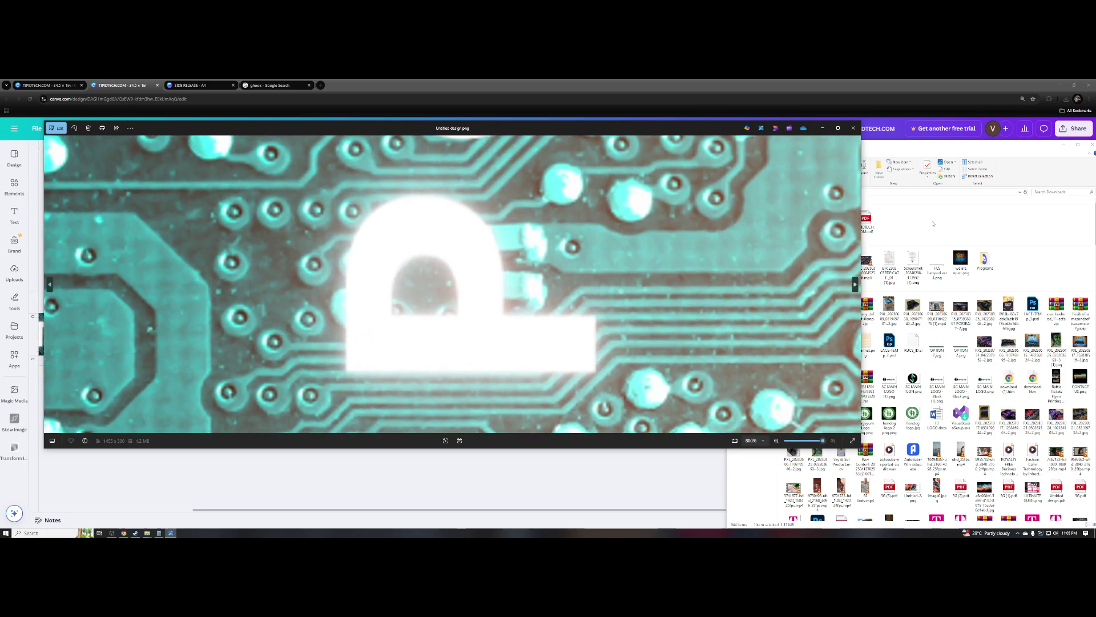
- Open the Untitled design (1).pdf export from Downloads, examine its TPC lettering and circuit artwork up close, and close it
click(861, 233)
double_click(849, 225)
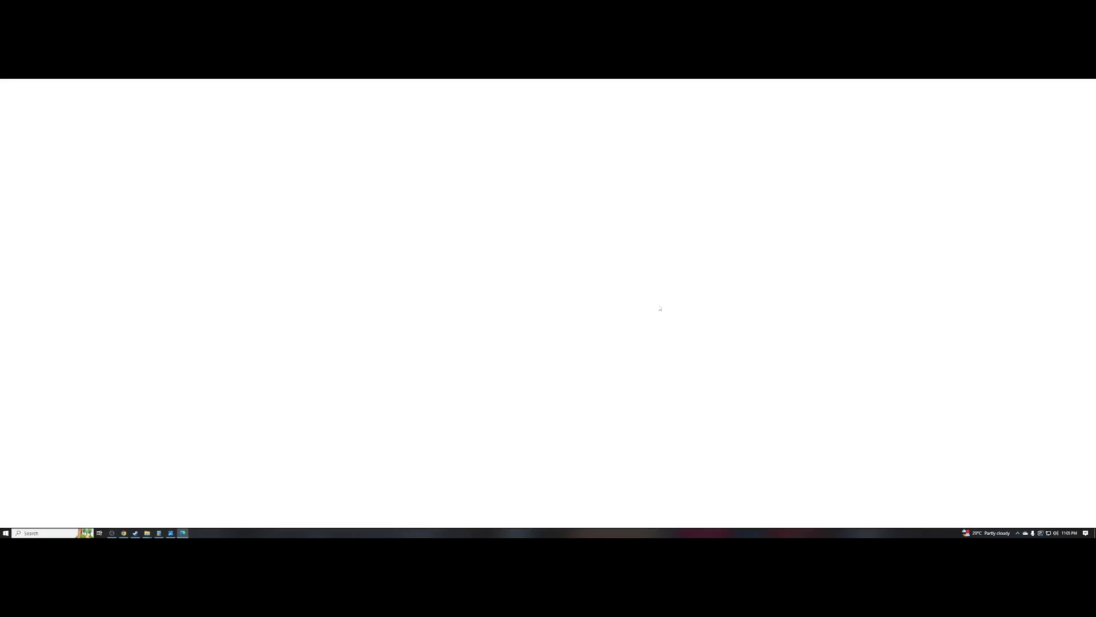
scroll(674, 225, up, 5)
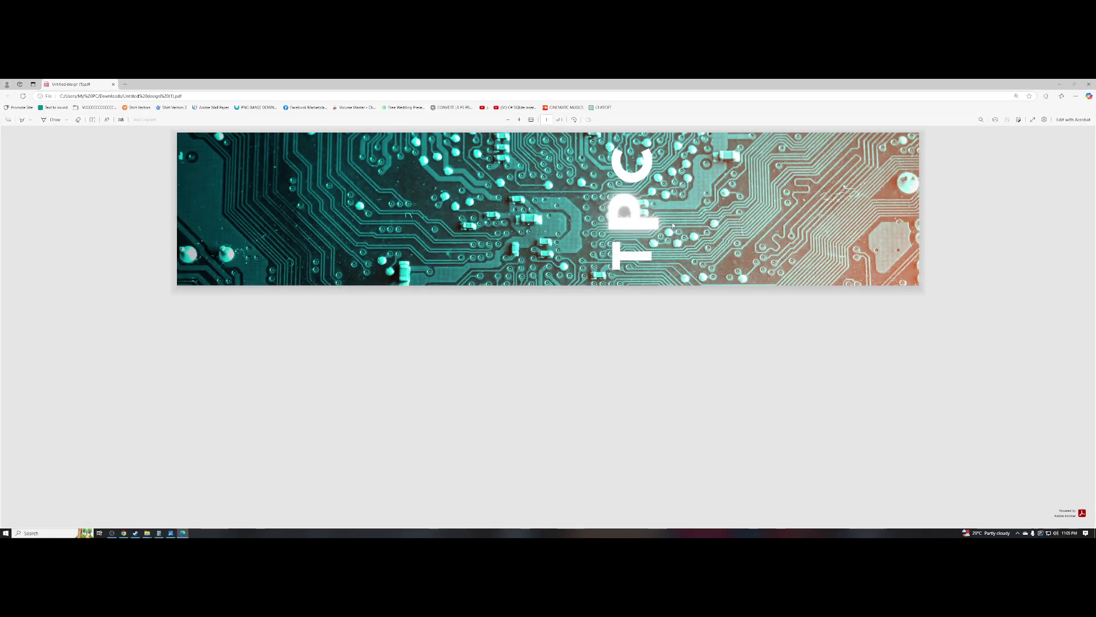
scroll(687, 221, down, 5)
scroll(688, 222, up, 5)
scroll(685, 196, down, 5)
key(ctrl+w)
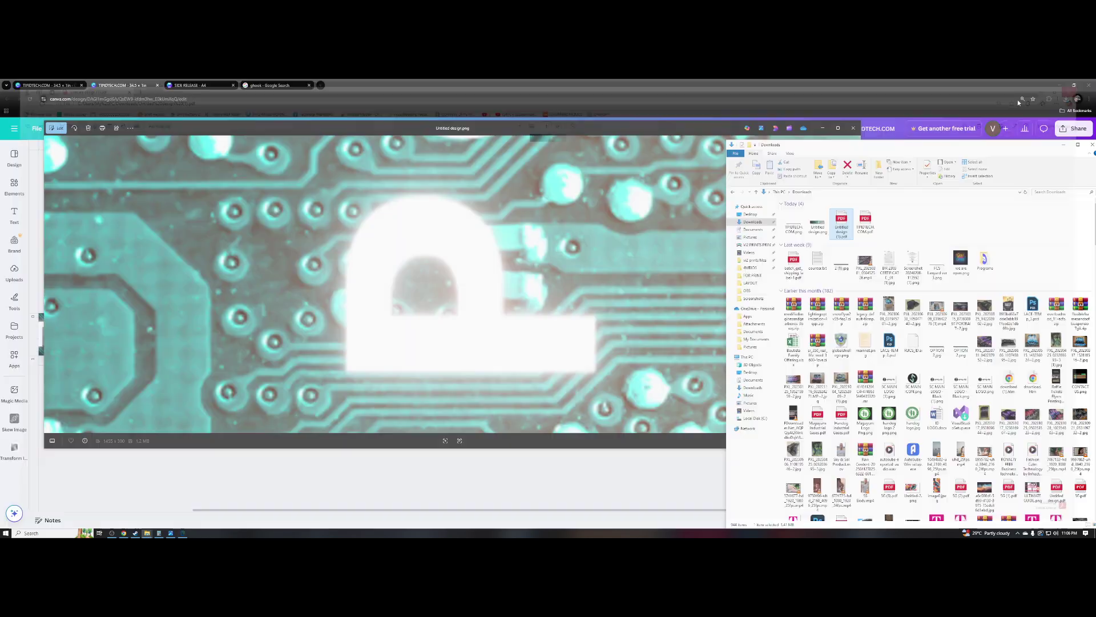
- Look over the PNG export's wider artwork, close its preview and return to the flat strap design
scroll(655, 228, down, 5)
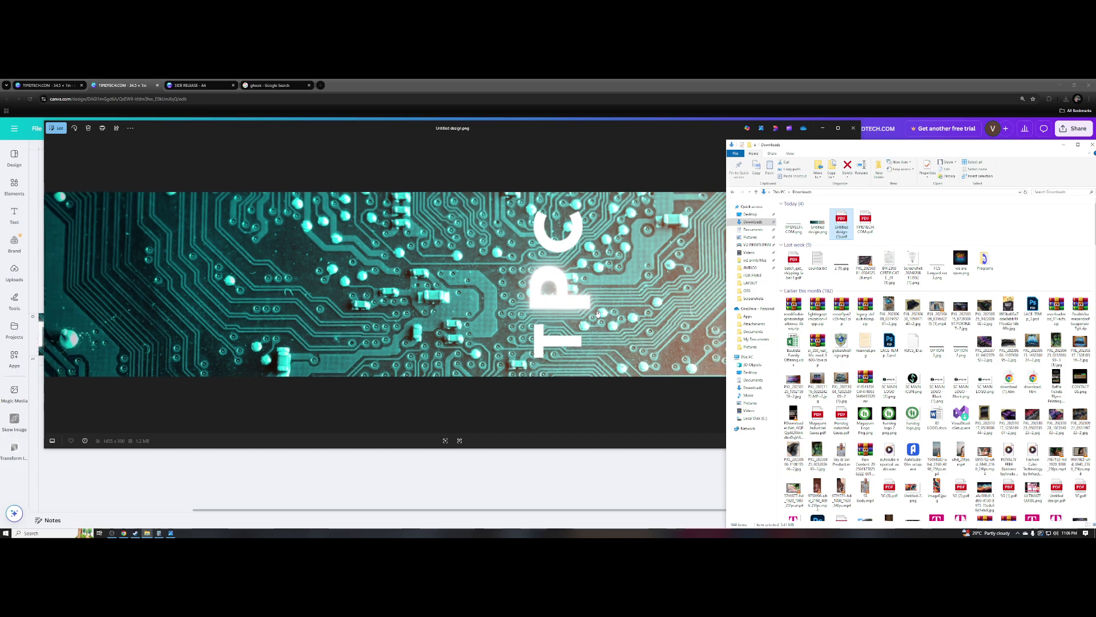
click(853, 128)
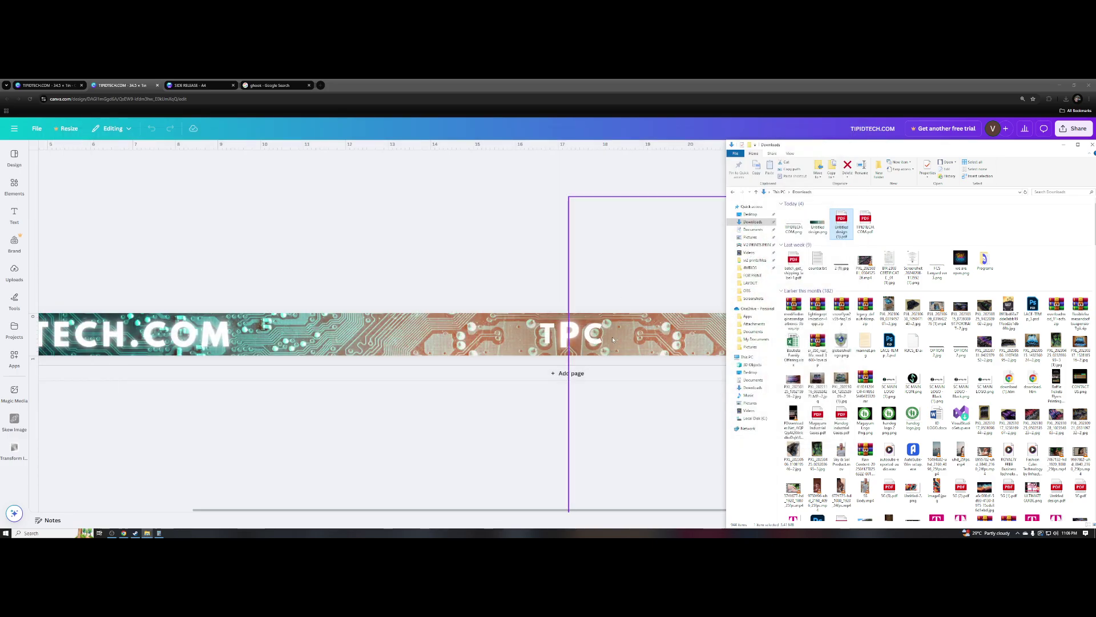
click(625, 287)
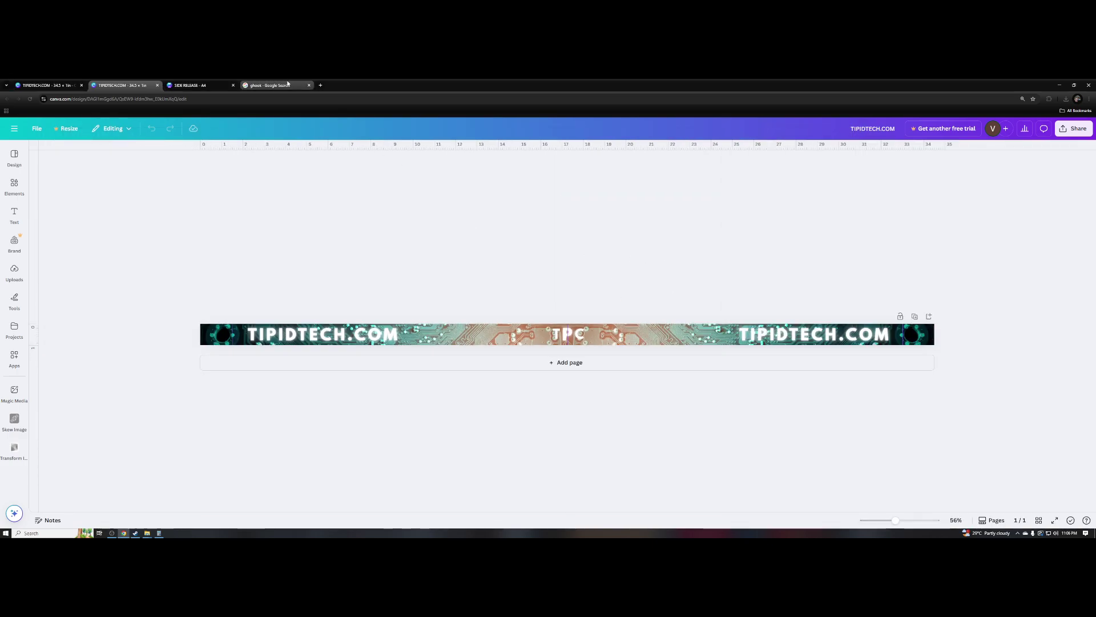
- Close the Google Search page and dismiss the sharing options on the SIDE RELEASE mockup
click(268, 85)
click(309, 85)
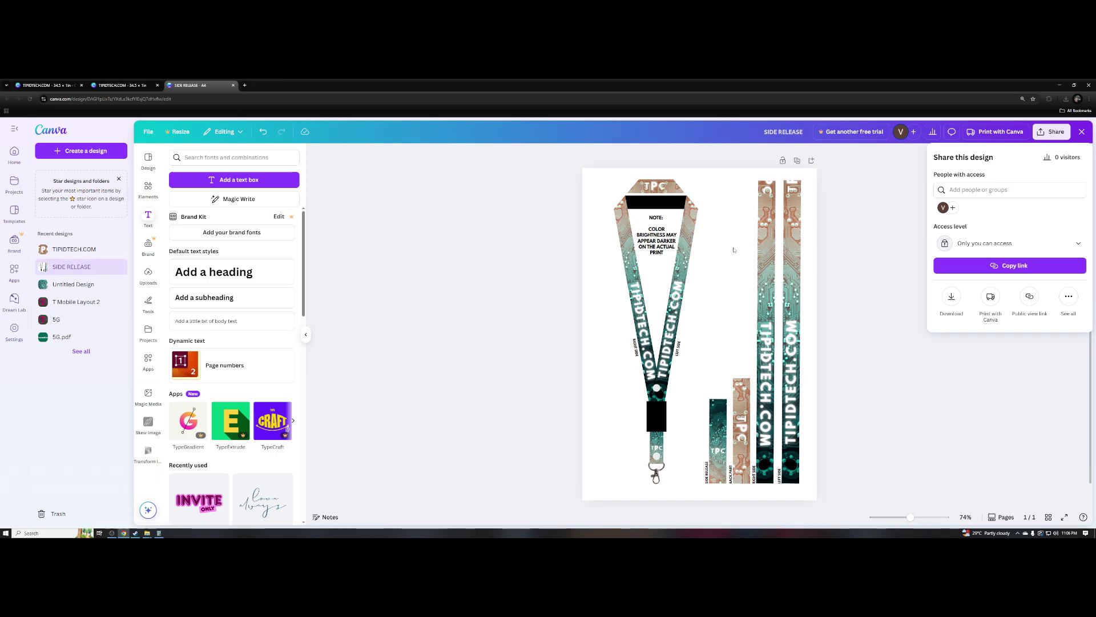
click(880, 218)
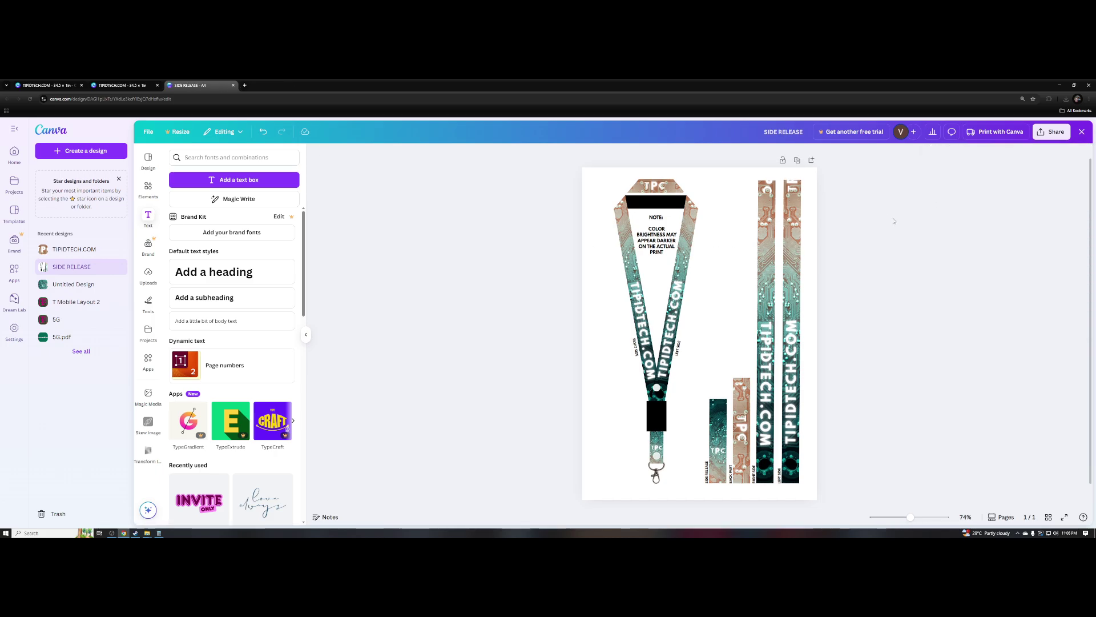
- Review the finished SIDE RELEASE mockup page, checking the assembled lanyard, the color note and the four labelled strips
scroll(894, 221, down, 1)
scroll(920, 230, up, 1)
scroll(925, 234, down, 1)
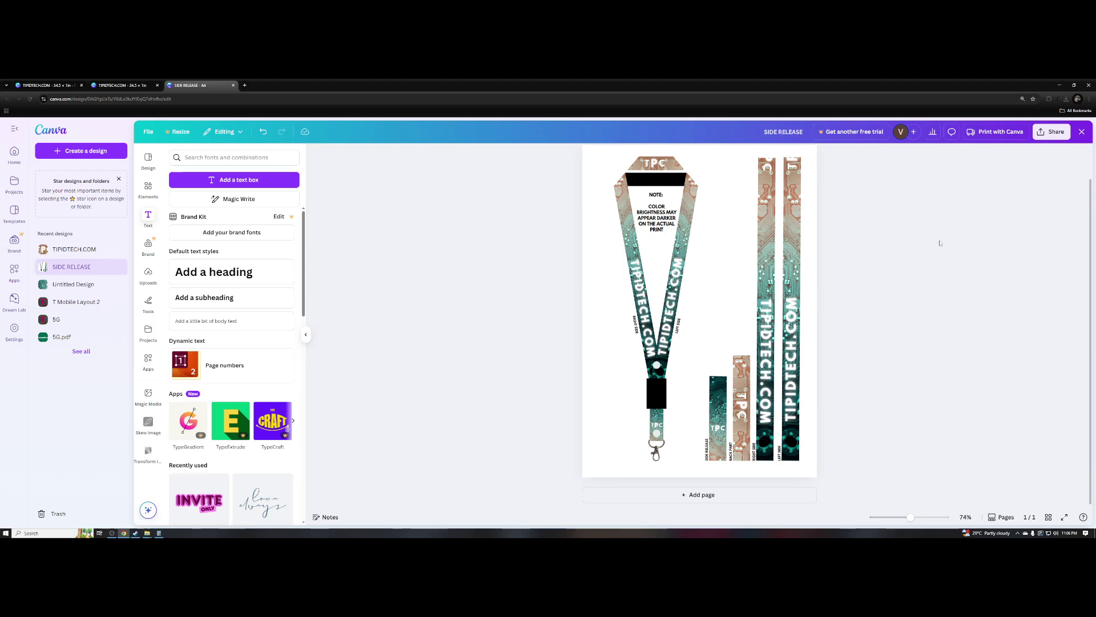
scroll(945, 246, up, 1)
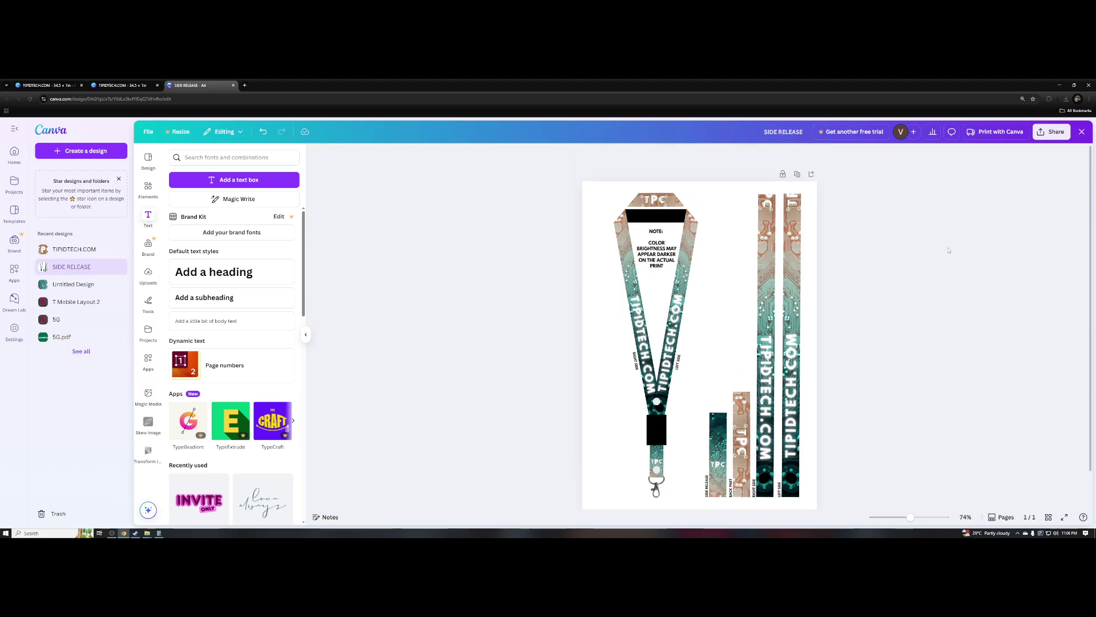
scroll(949, 252, down, 1)
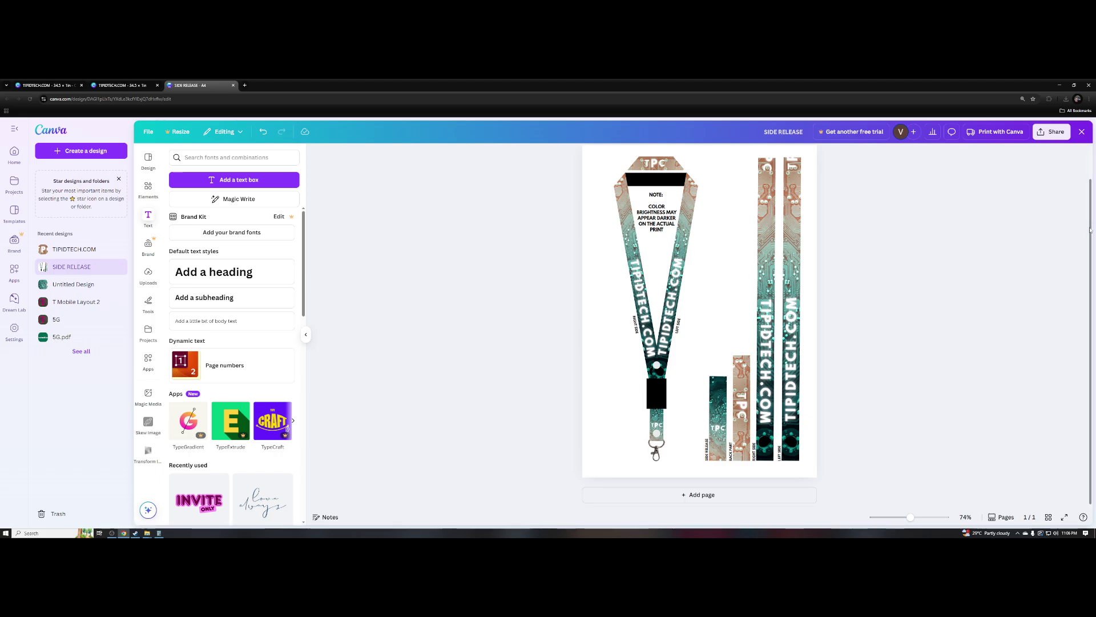
scroll(1092, 225, up, 1)
drag(1092, 225, 1092, 218)
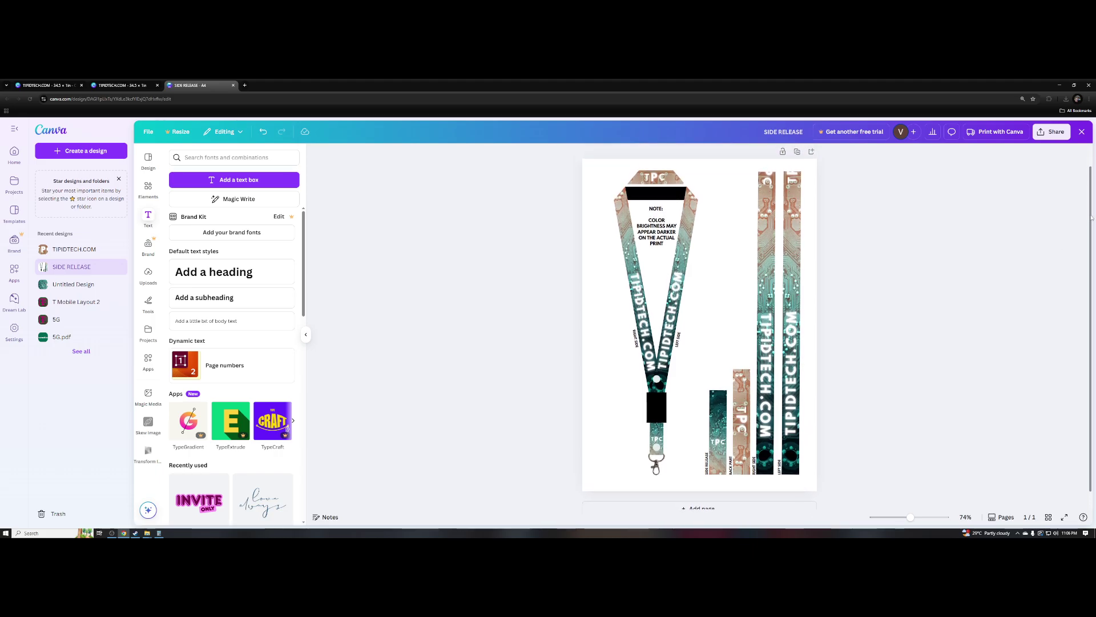
drag(1092, 218, 1092, 215)
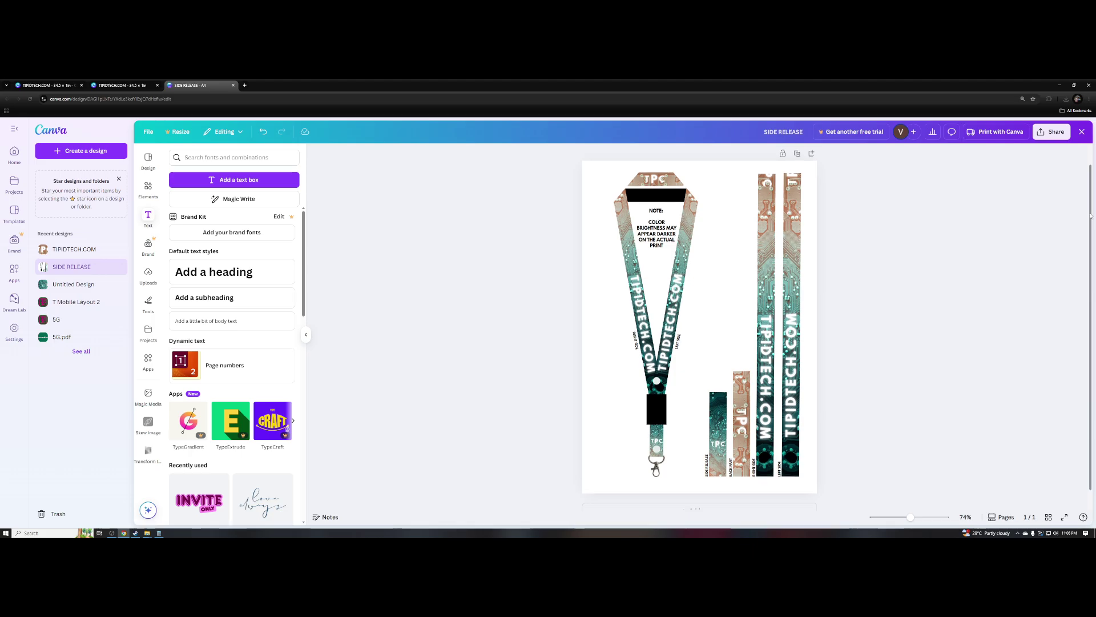